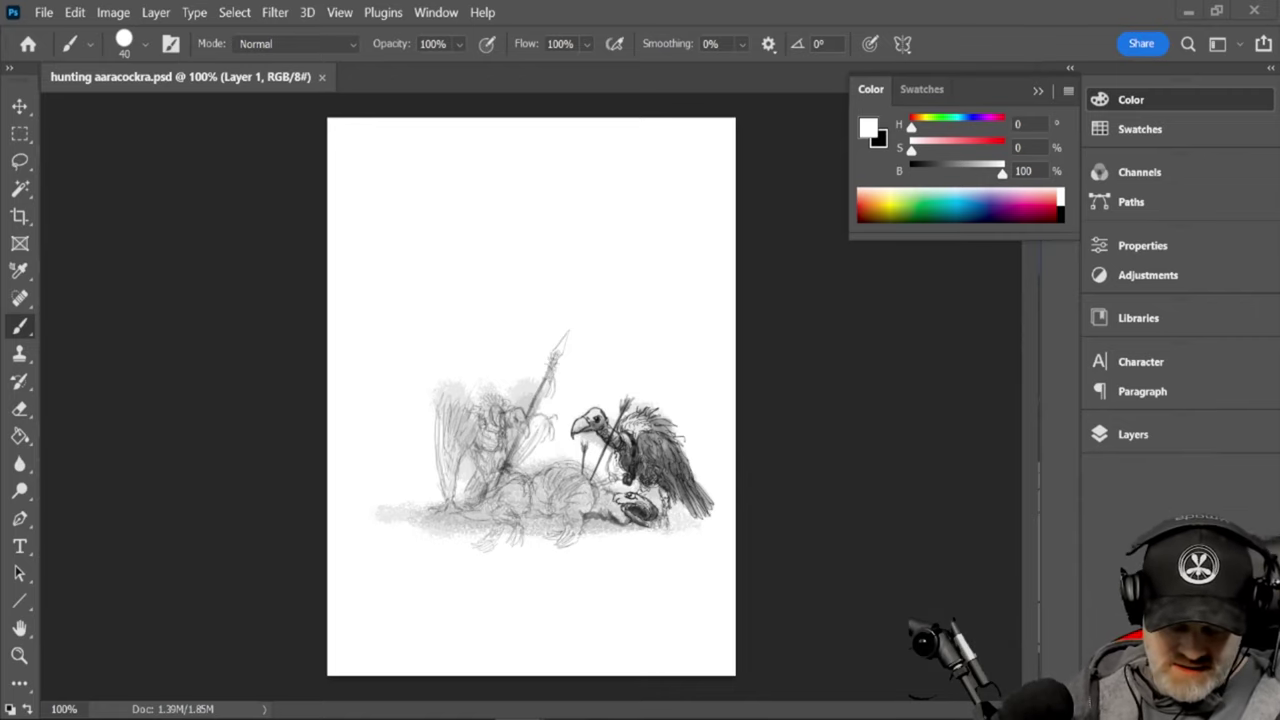
Set up the Brush tool with a black foreground colour (brightness 0%) and 37% opacity
left_click(22, 660)
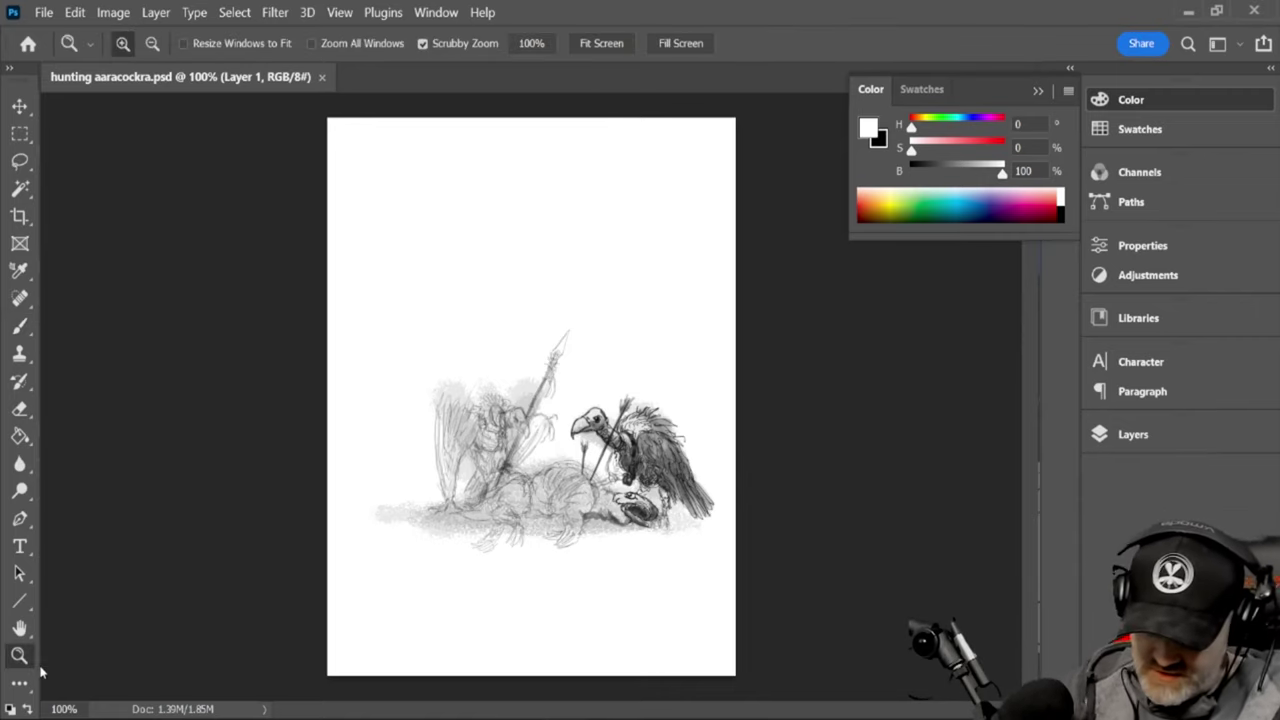
left_click(550, 475)
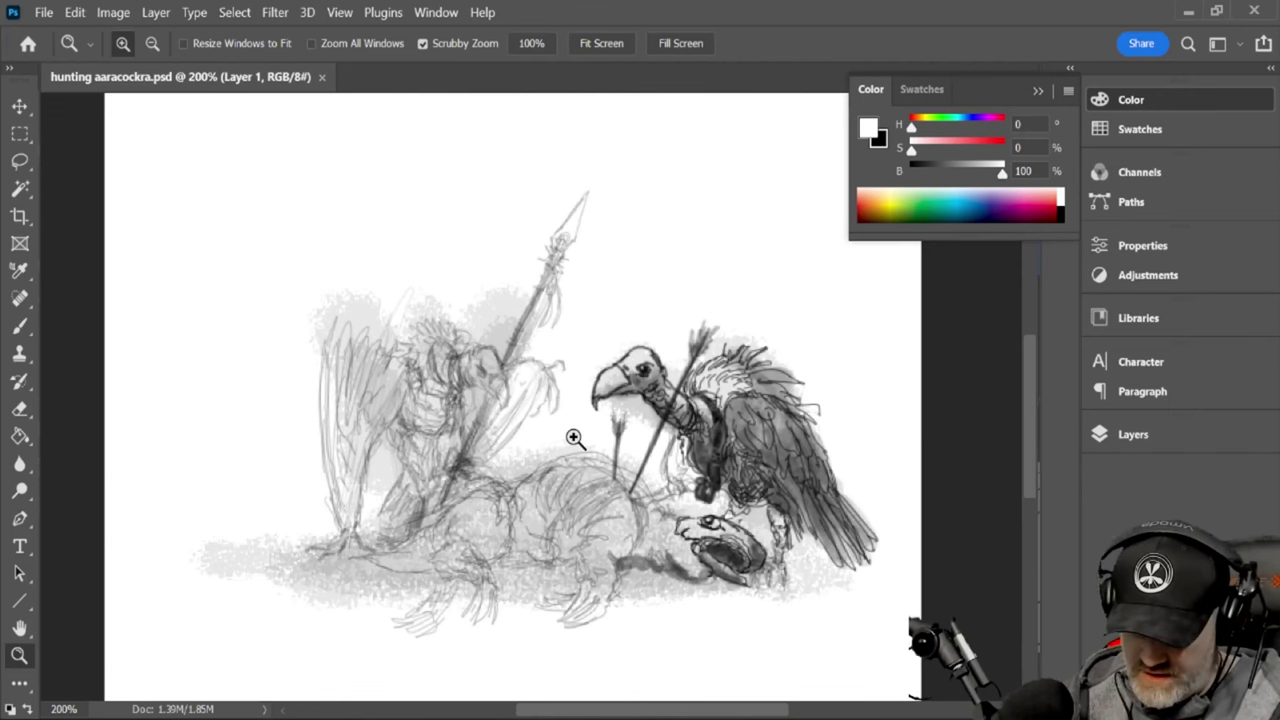
left_click(574, 439)
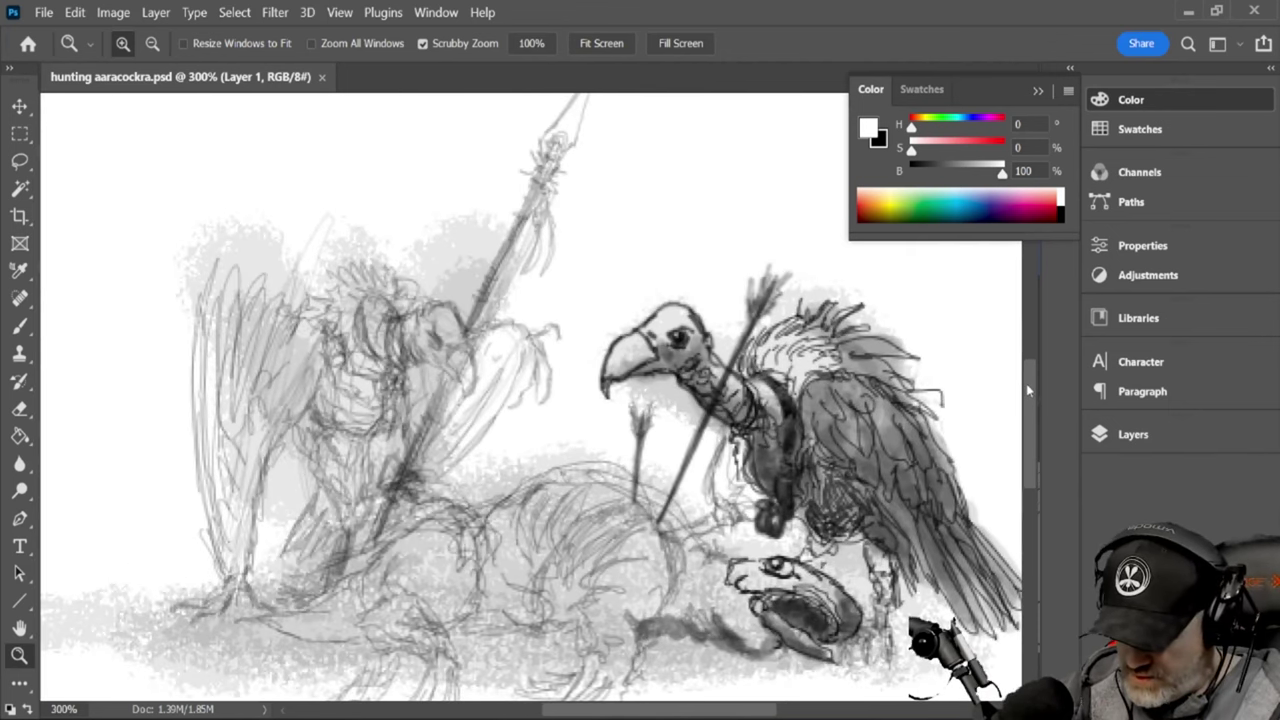
scroll(1030, 396, "down", 3)
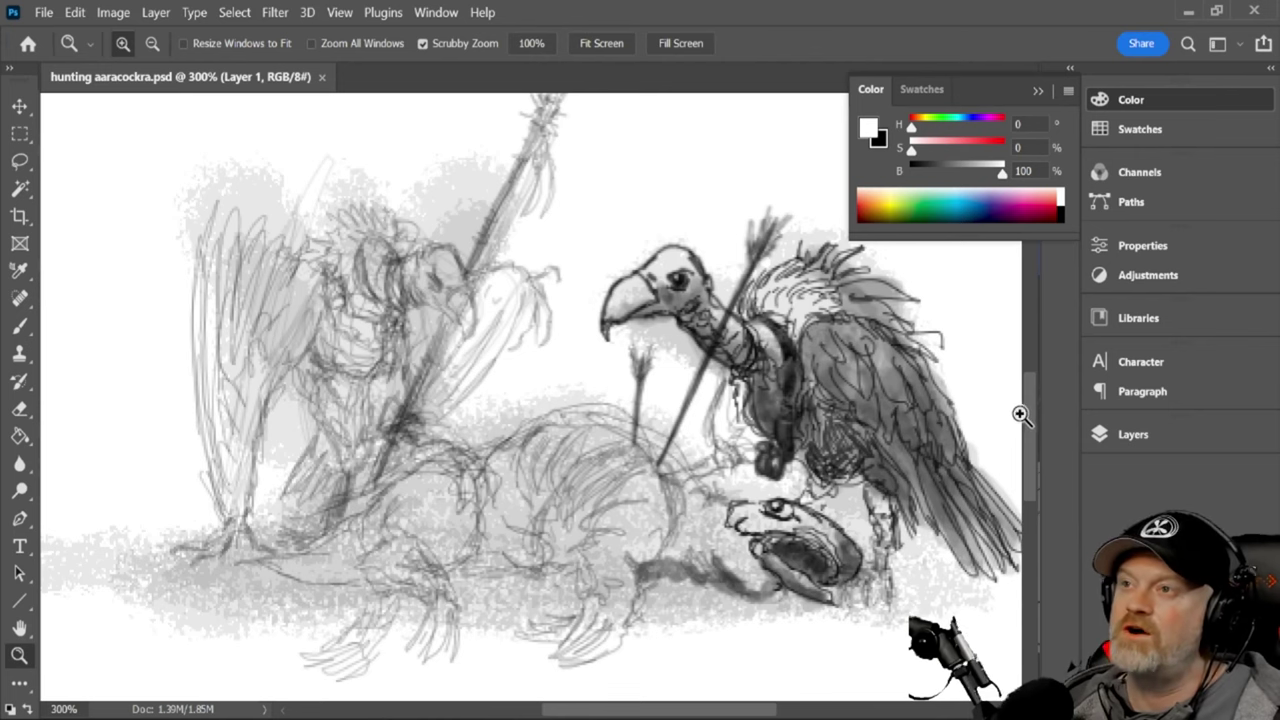
left_click_drag(1025, 418, 1028, 406)
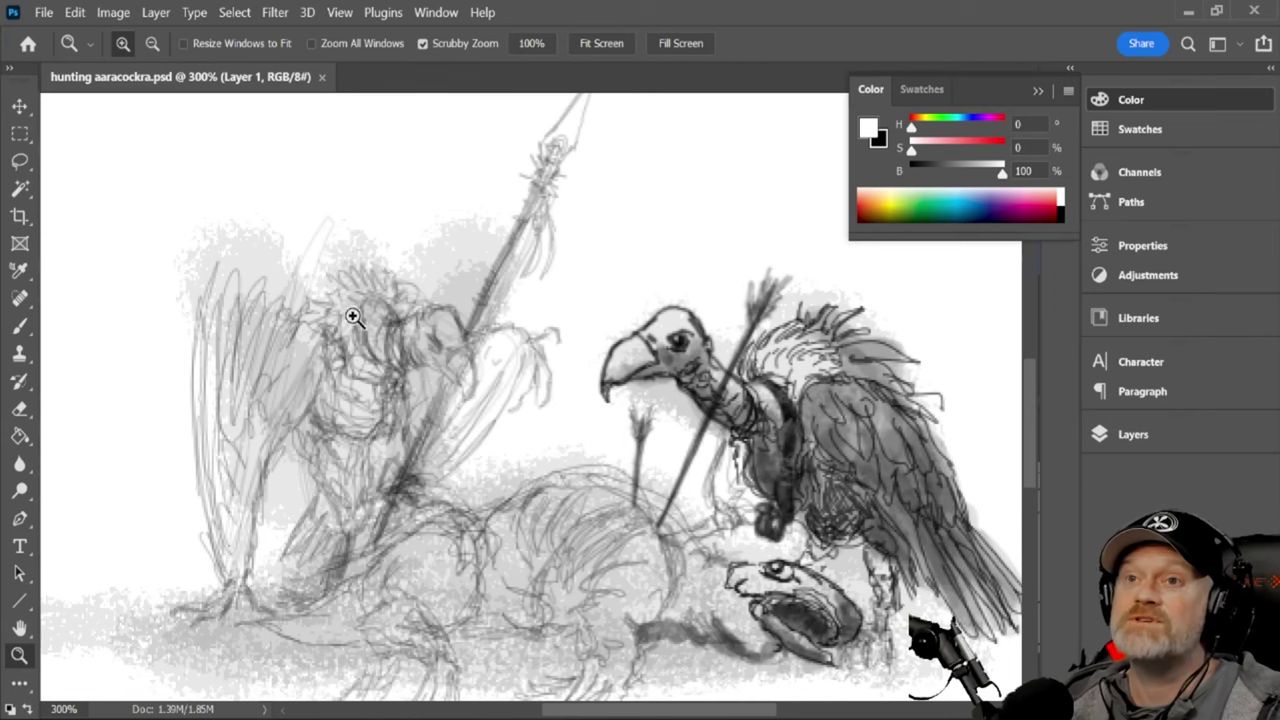
left_click(30, 329)
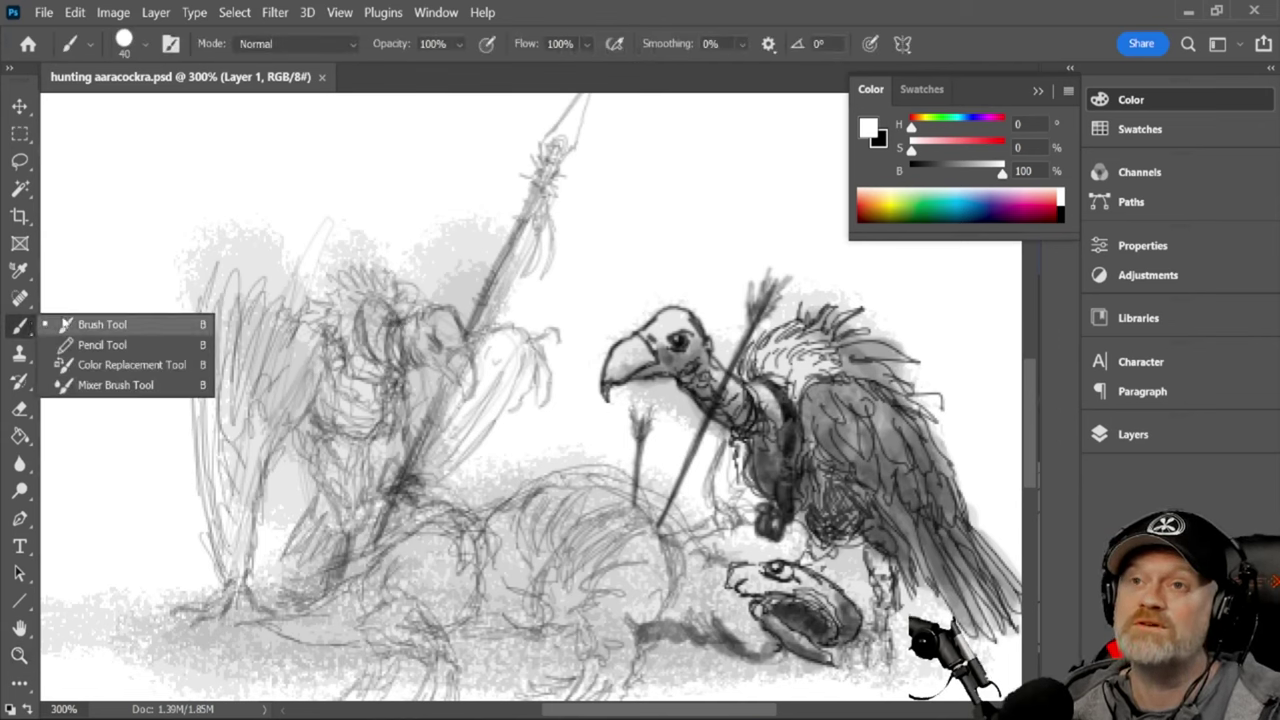
left_click(70, 325)
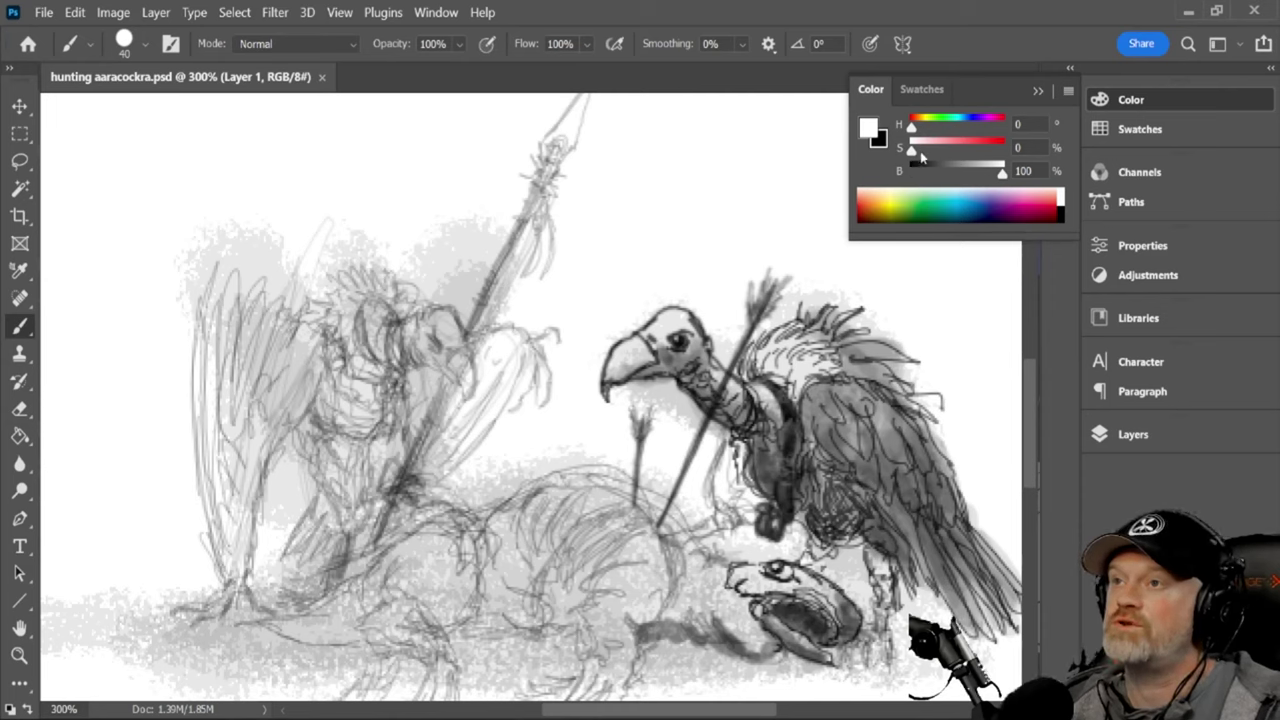
left_click_drag(912, 150, 948, 174)
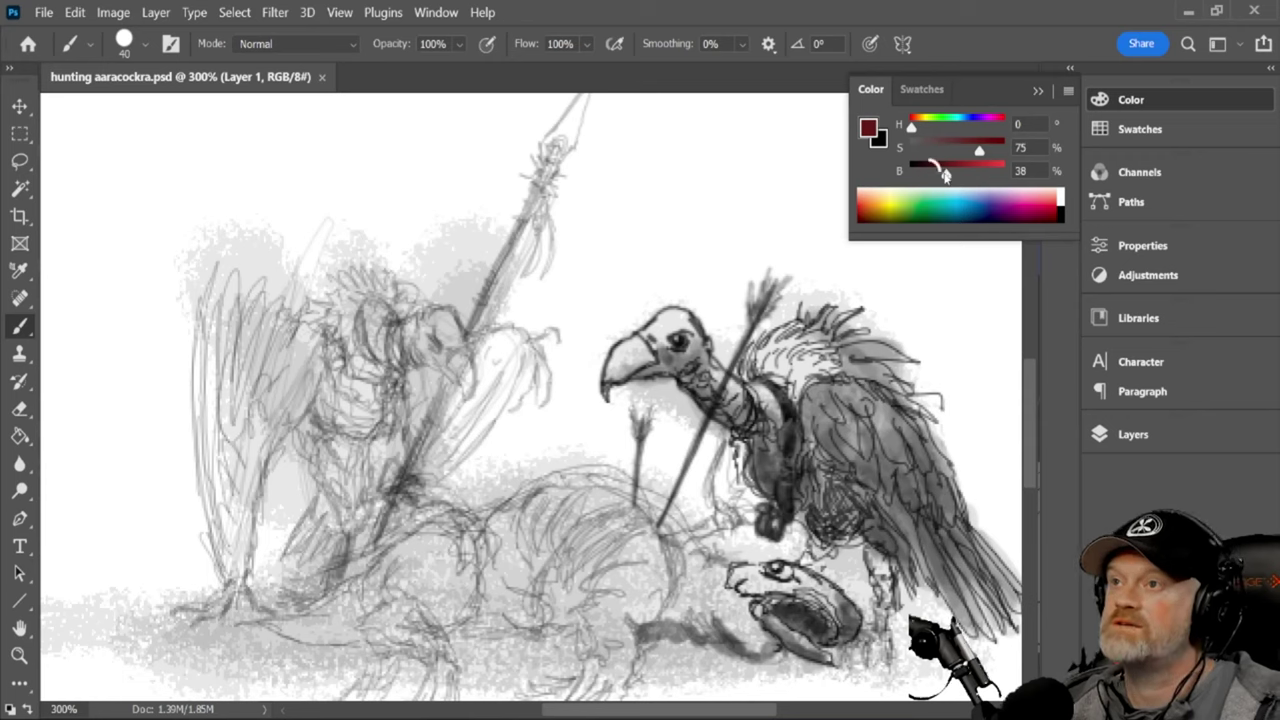
left_click_drag(922, 172, 905, 177)
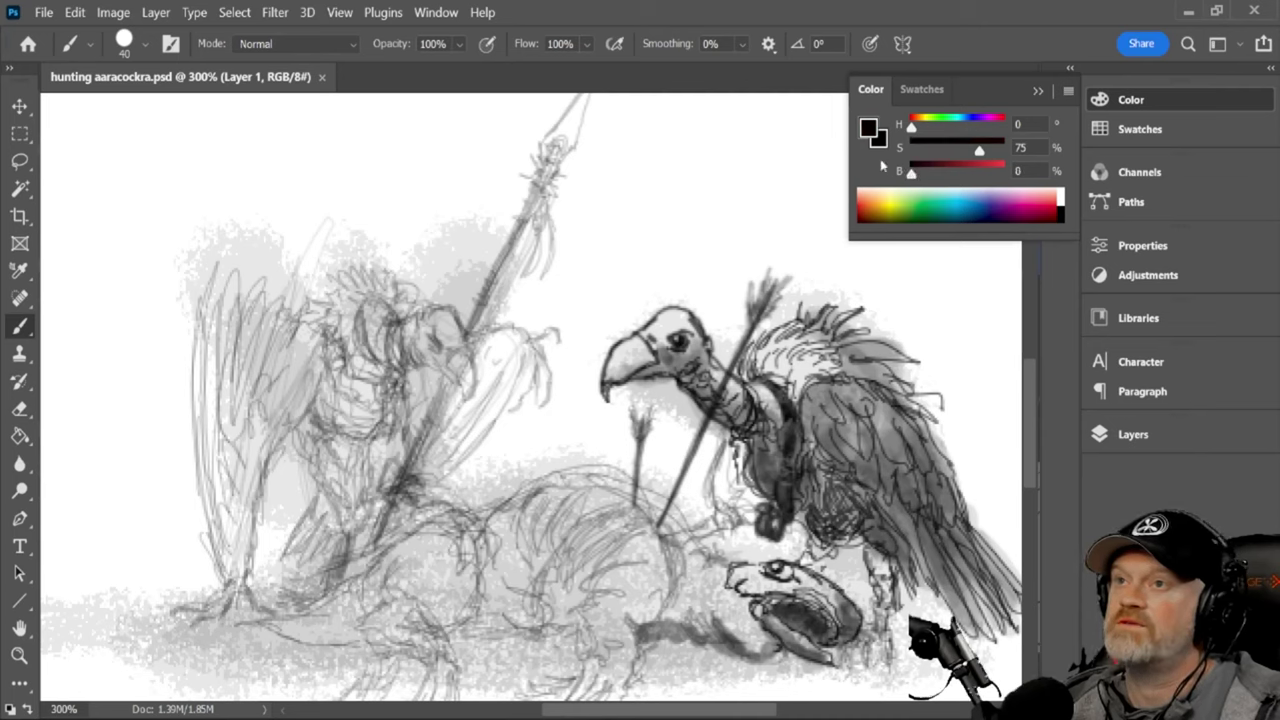
left_click(460, 45)
left_click(436, 67)
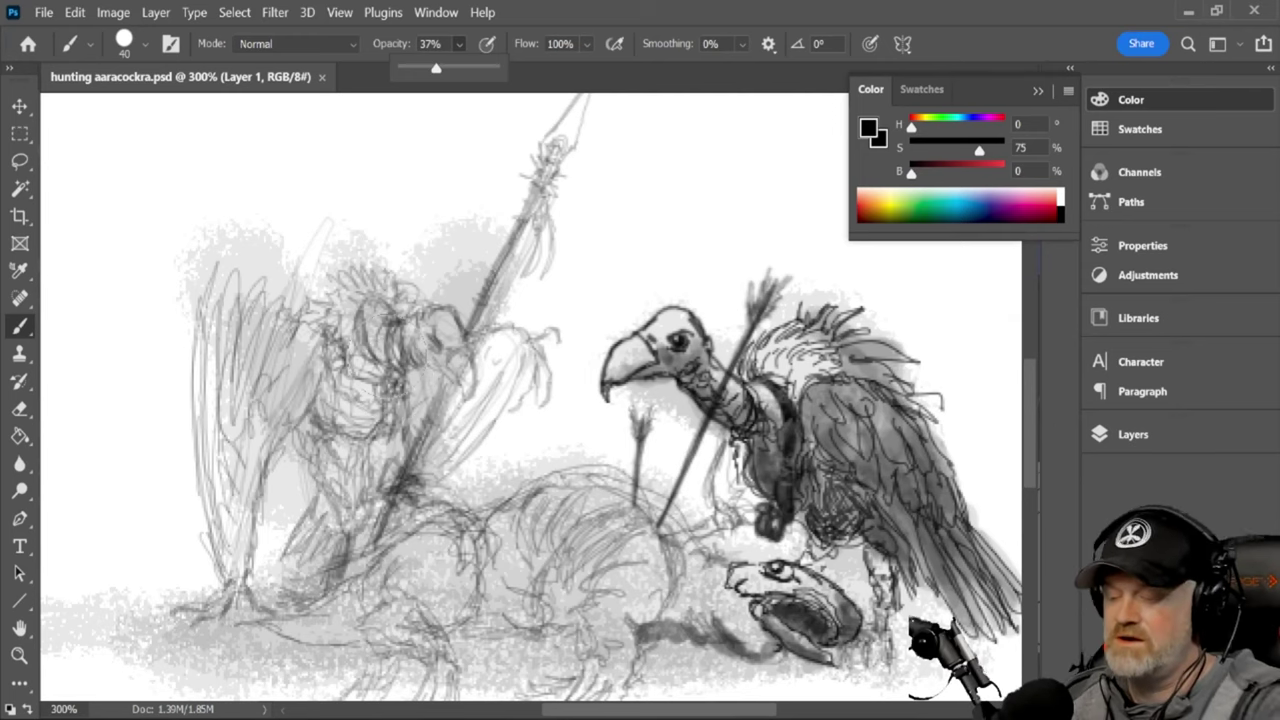
left_click(392, 340)
Reduce the brush size to 1 px for fine line work
key("bracketleft")
key("bracketleft")
key("bracketleft")
key("bracketleft")
key("bracketleft")
key("bracketleft")
key("bracketleft")
key("bracketleft")
key("bracketleft")
key("bracketleft")
key("bracketleft")
key("bracketleft")
key("bracketleft")
key("bracketleft")
key("bracketleft")
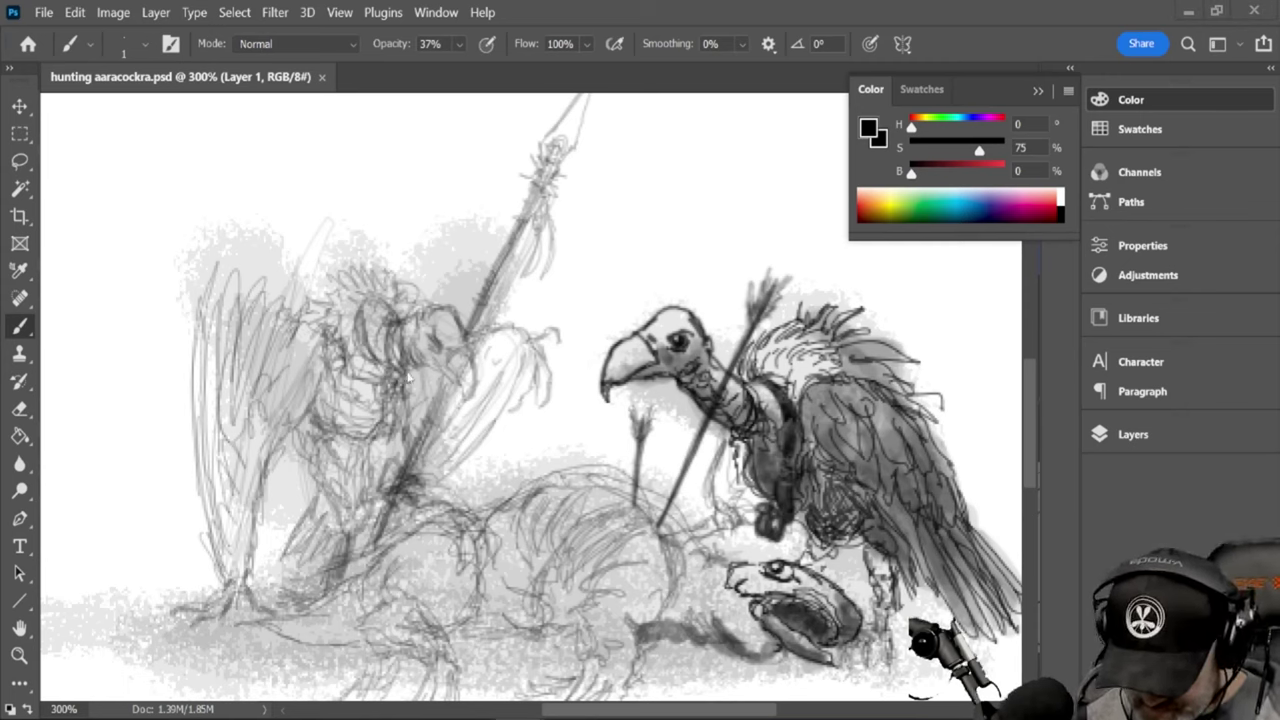
Darken the spear-holding bird figure's head outline, eye and hooked beak with fine brush strokes
left_click(19, 655)
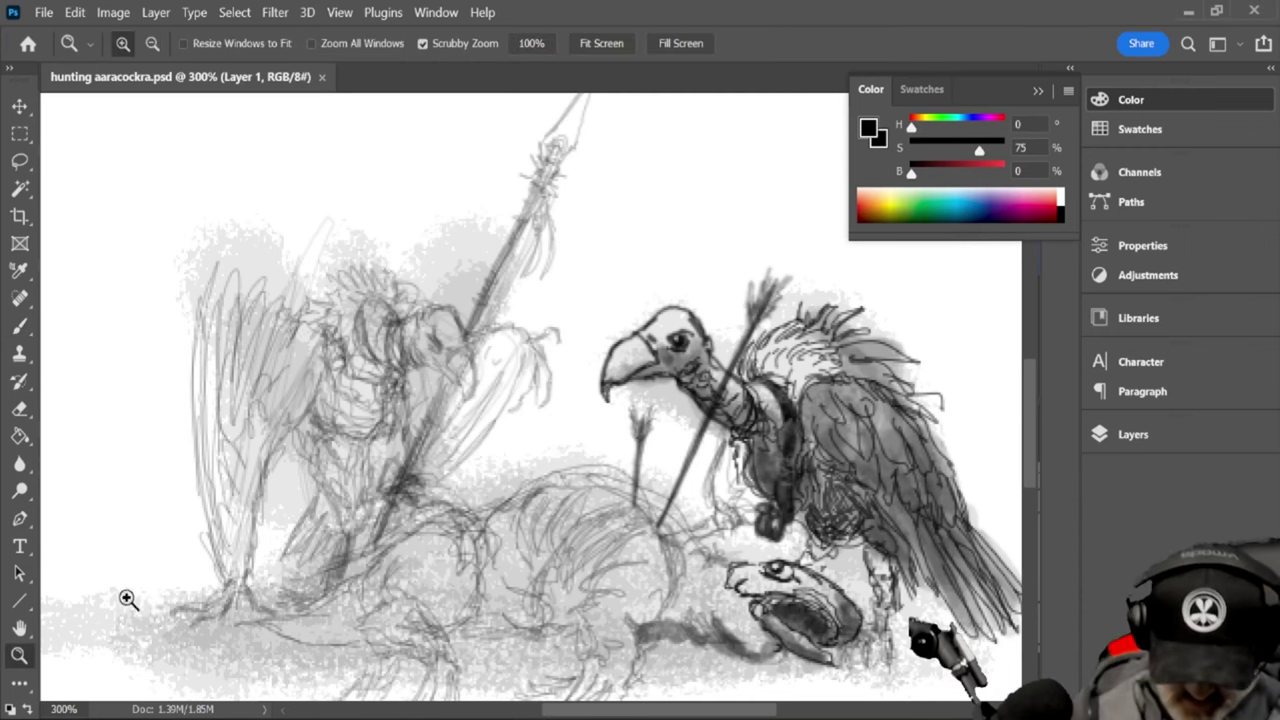
left_click_drag(406, 363, 475, 354)
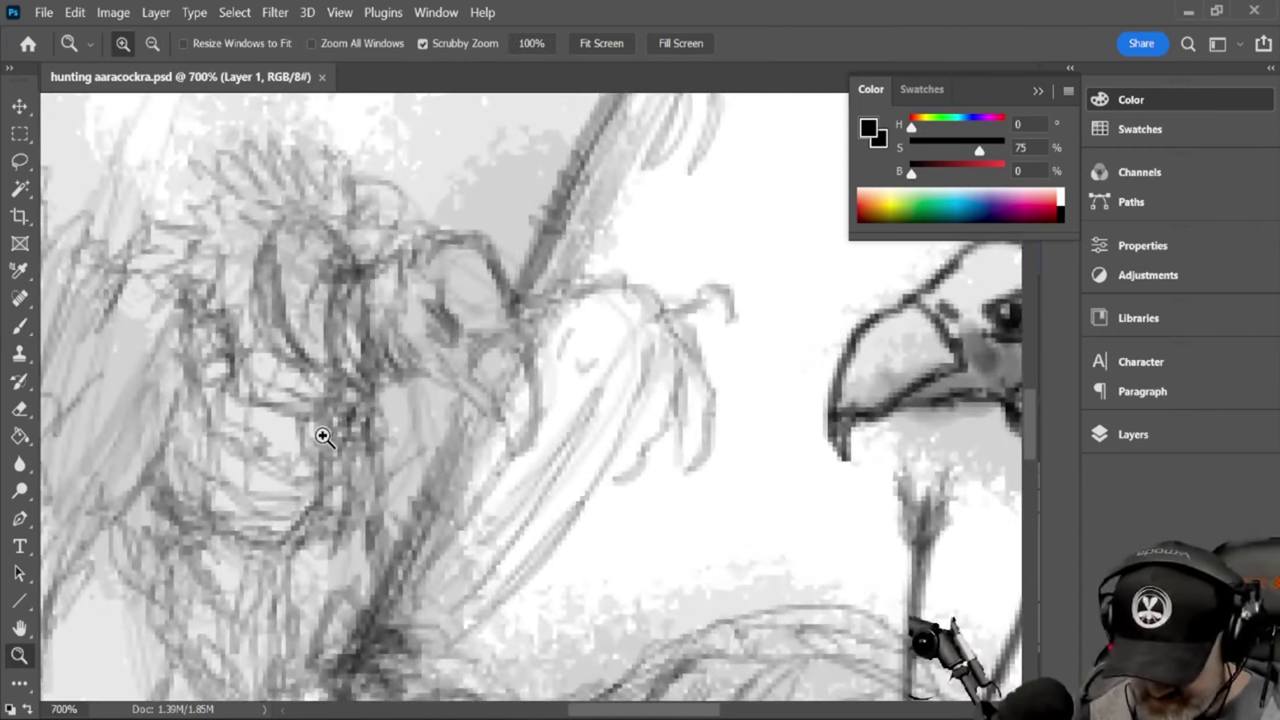
left_click(21, 330)
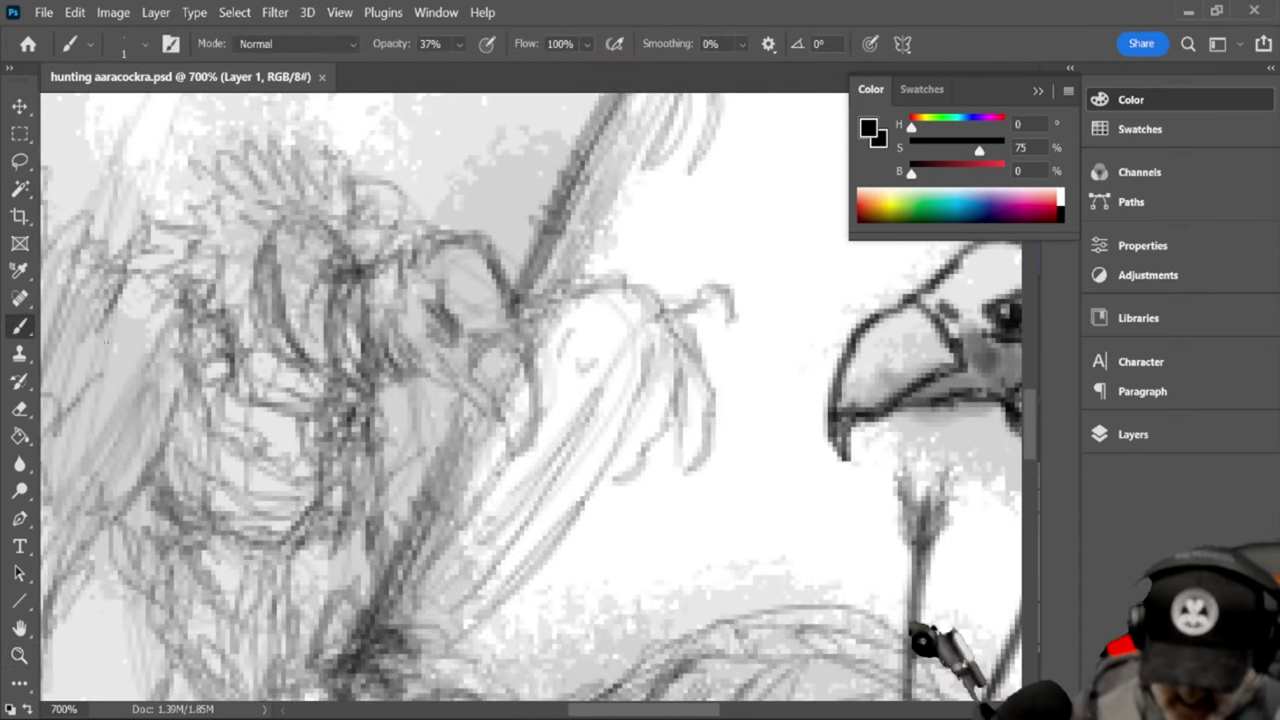
mouse_move(428, 322)
left_mouse_down()
mouse_move(446, 342)
mouse_move(446, 306)
mouse_move(460, 342)
mouse_move(436, 338)
mouse_move(452, 340)
mouse_move(444, 328)
mouse_move(476, 364)
mouse_move(480, 336)
mouse_move(518, 346)
mouse_move(462, 244)
mouse_move(388, 280)
left_mouse_up()
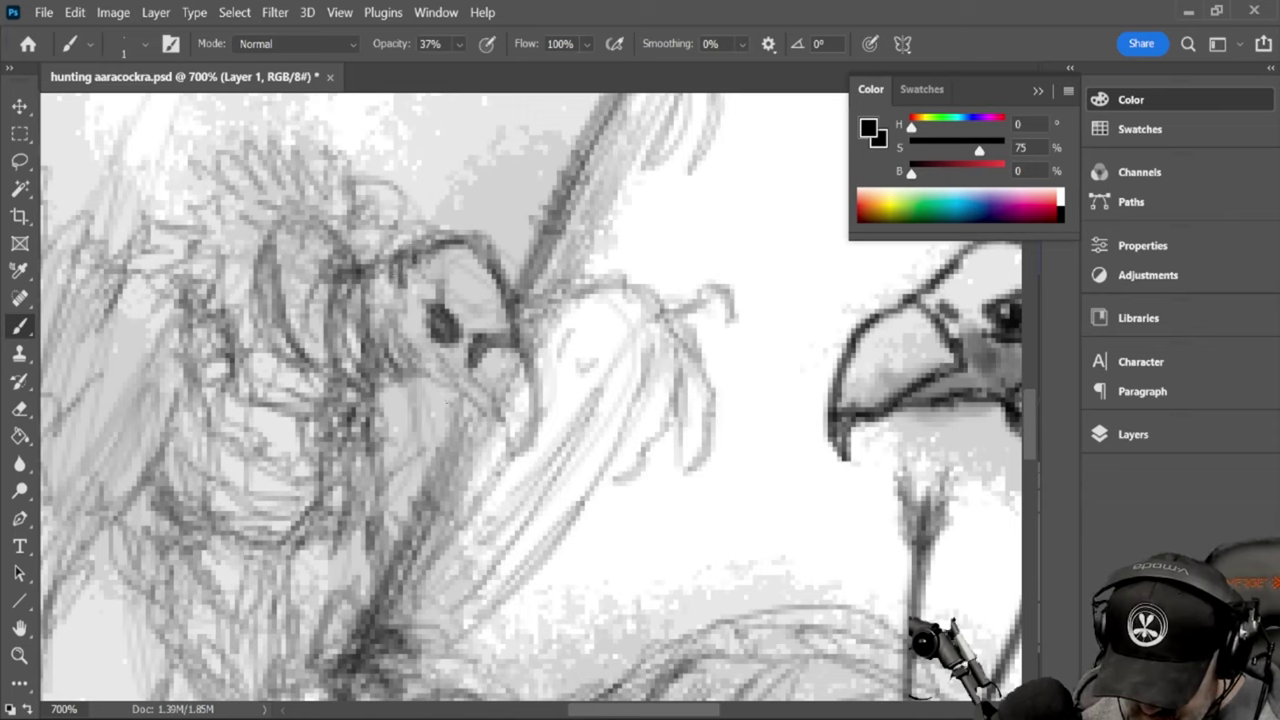
mouse_move(426, 382)
left_mouse_down()
mouse_move(404, 346)
mouse_move(423, 372)
mouse_move(492, 402)
mouse_move(512, 462)
mouse_move(532, 434)
mouse_move(538, 380)
mouse_move(512, 346)
mouse_move(462, 388)
mouse_move(426, 379)
mouse_move(450, 382)
mouse_move(504, 430)
mouse_move(495, 424)
left_mouse_up()
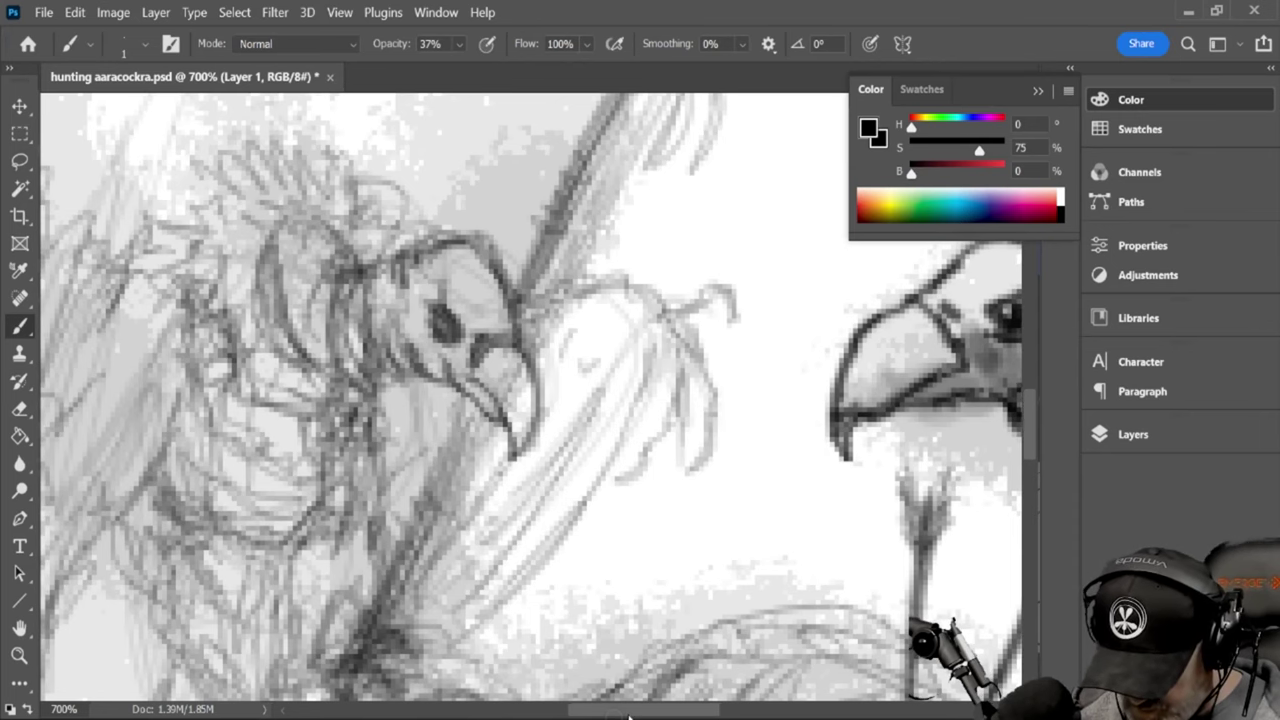
Darken the spear-holding figure's neck folds and the strands hanging down its chest with short strokes
left_click_drag(632, 716, 694, 714)
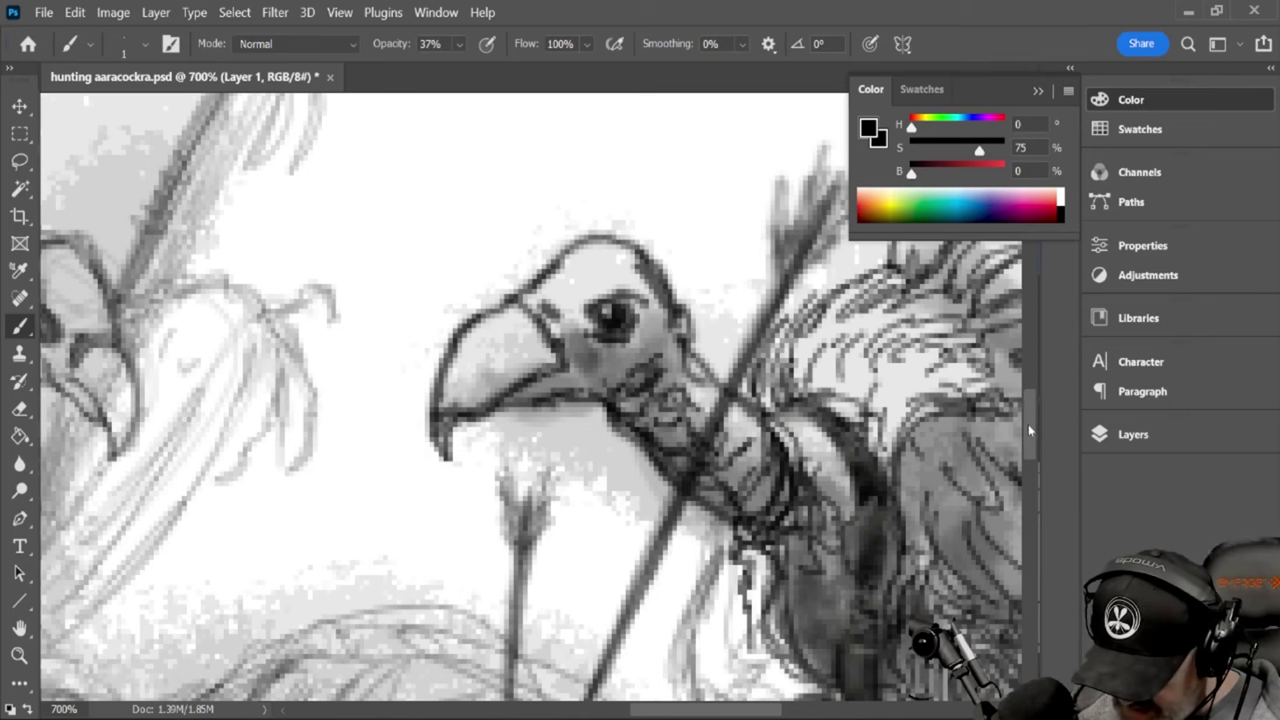
left_click_drag(1028, 430, 1030, 443)
left_click_drag(1030, 441, 1030, 443)
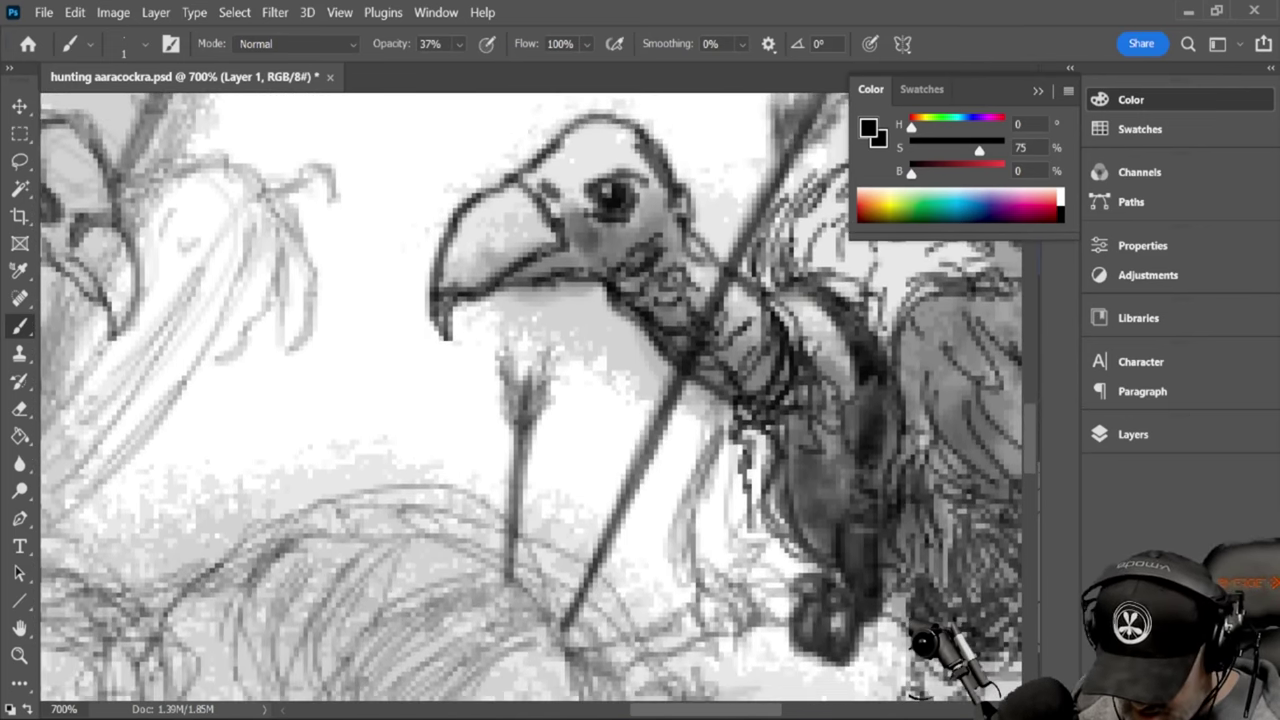
left_click_drag(667, 716, 568, 709)
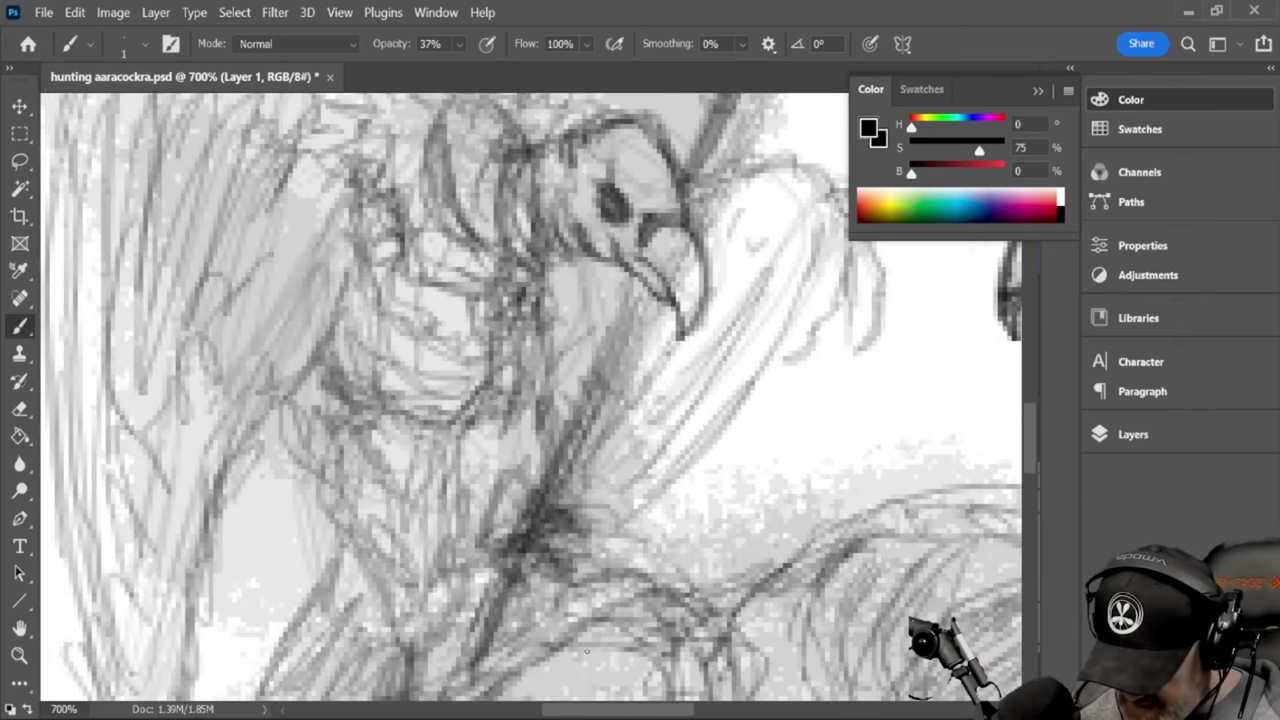
left_click_drag(1029, 450, 1026, 430)
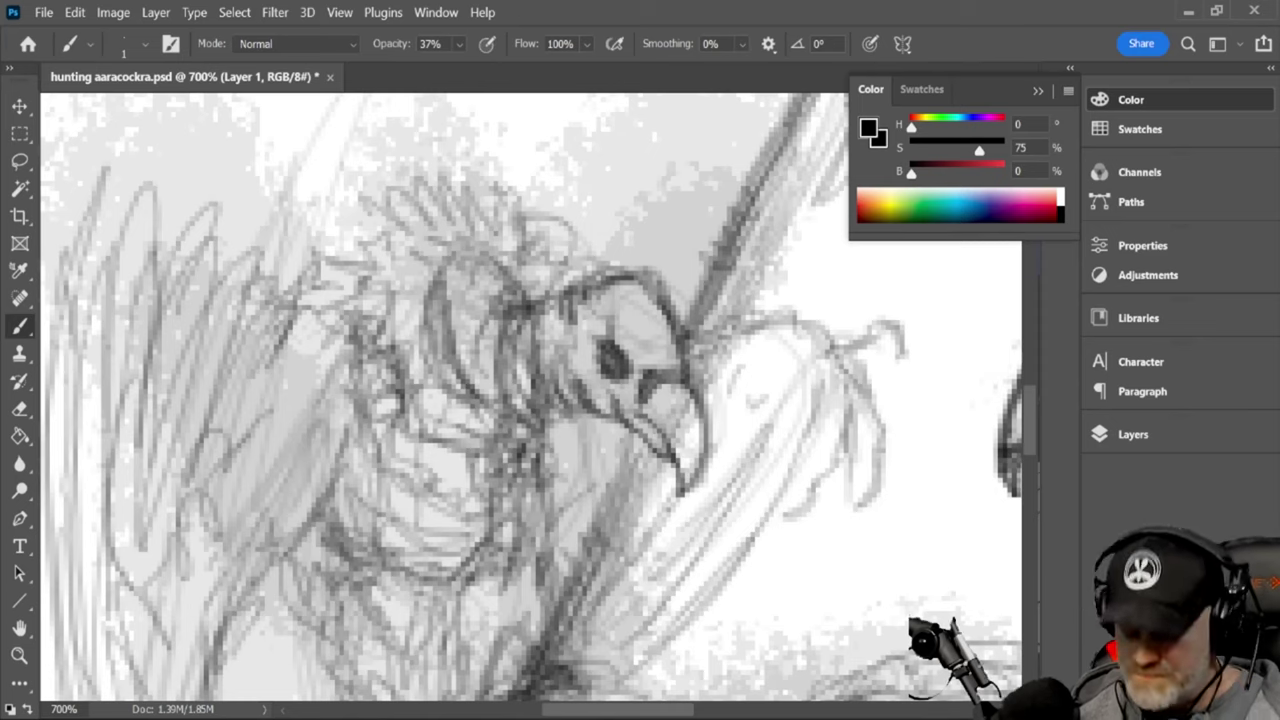
left_click_drag(561, 350, 573, 403)
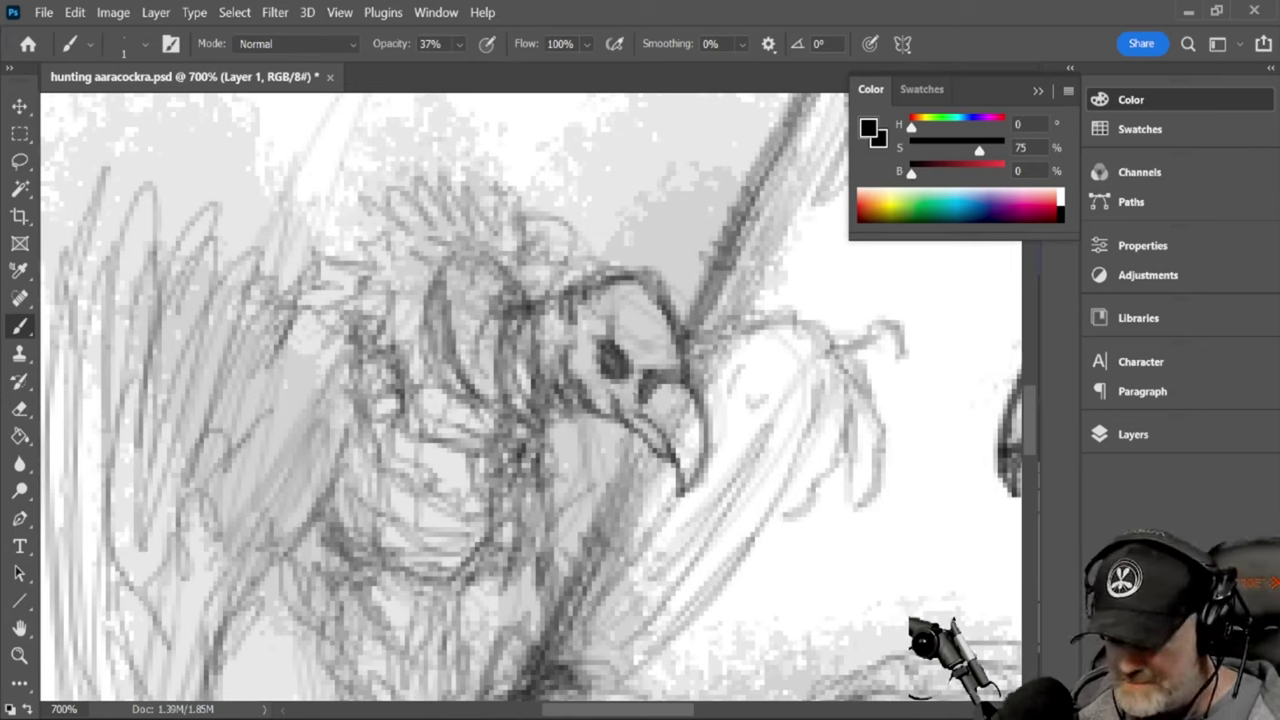
mouse_move(522, 316)
left_mouse_down()
mouse_move(504, 405)
mouse_move(494, 322)
mouse_move(497, 398)
mouse_move(522, 452)
mouse_move(552, 448)
mouse_move(518, 480)
mouse_move(550, 482)
mouse_move(508, 510)
mouse_move(506, 586)
left_mouse_up()
mouse_move(520, 490)
left_mouse_down()
mouse_move(526, 576)
mouse_move(512, 580)
mouse_move(544, 516)
mouse_move(536, 584)
mouse_move(546, 574)
mouse_move(542, 524)
left_mouse_up()
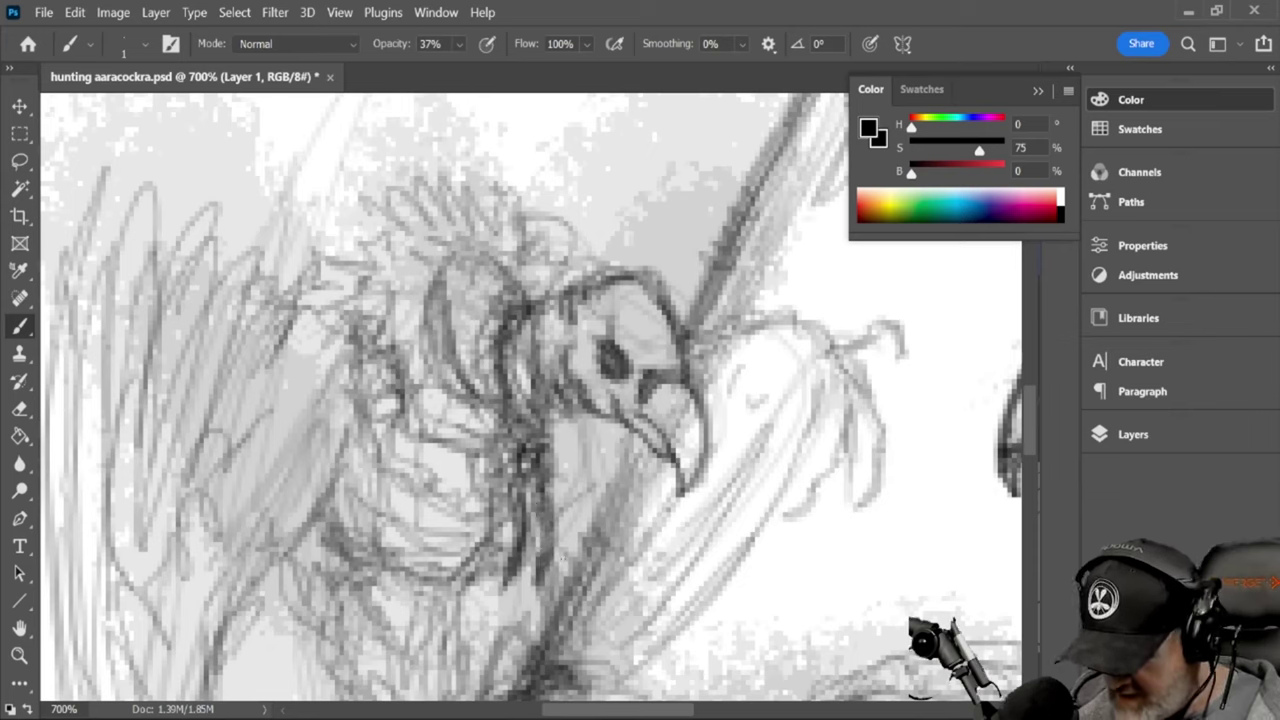
left_click_drag(560, 480, 558, 518)
left_click_drag(562, 494, 558, 550)
left_click_drag(556, 492, 552, 532)
left_click_drag(553, 425, 547, 443)
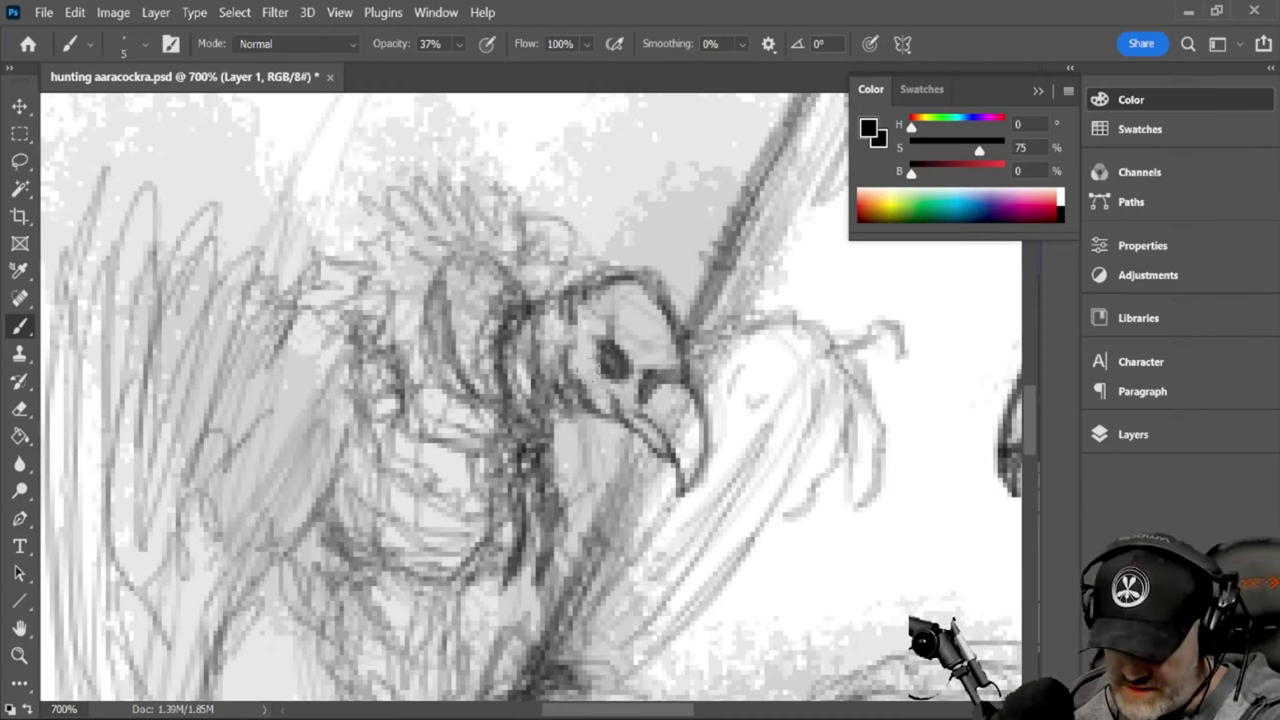
Shade the figure's face, cheek and beak softly using a 3 px brush at 15% opacity
key("bracketleft")
key("bracketleft")
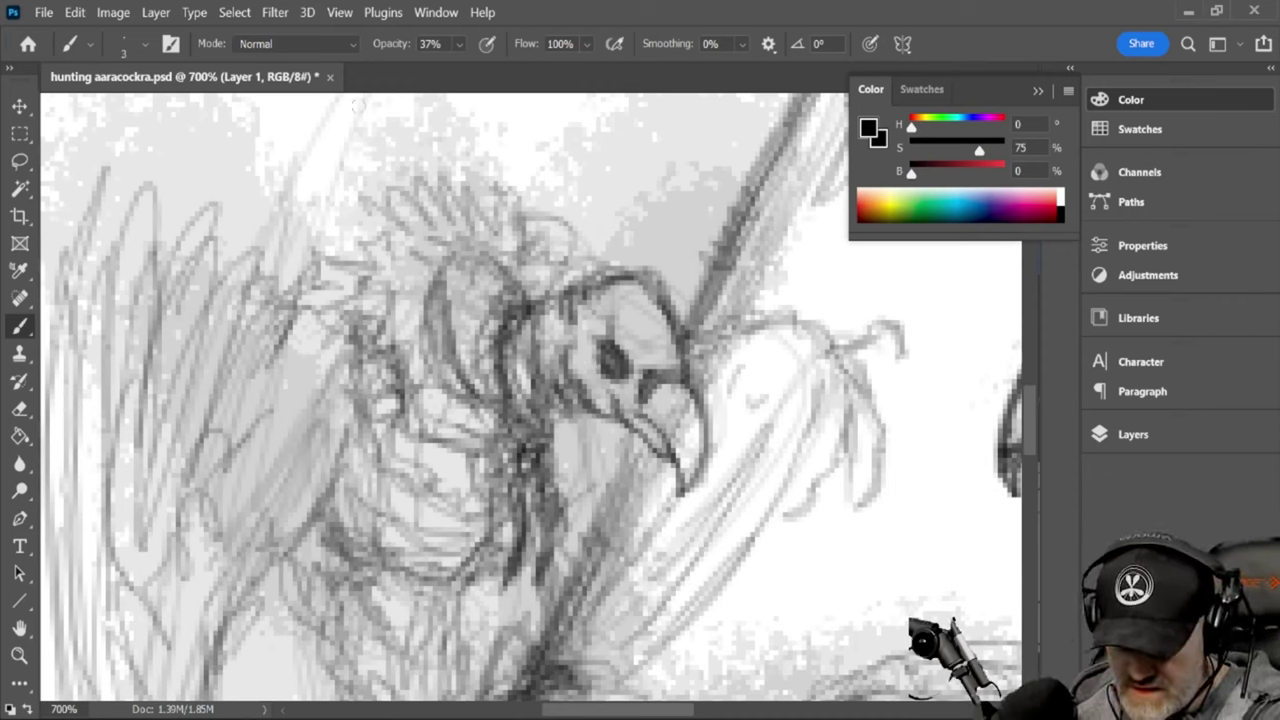
left_click(458, 44)
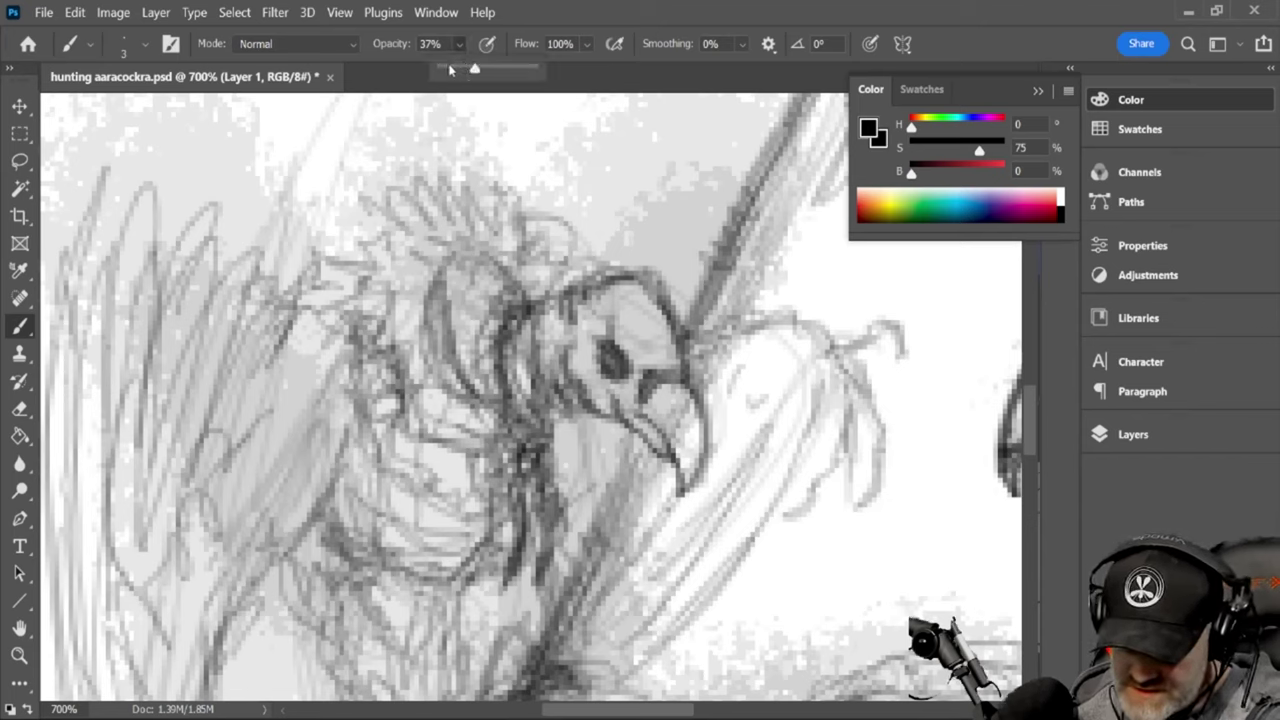
left_click(452, 69)
mouse_move(583, 375)
left_mouse_down()
mouse_move(593, 352)
mouse_move(601, 402)
left_mouse_up()
left_click(631, 326)
left_click(634, 329)
left_click(666, 322)
left_click(654, 356)
left_click(657, 355)
left_click(674, 357)
left_click(682, 342)
left_click_drag(633, 321, 636, 328)
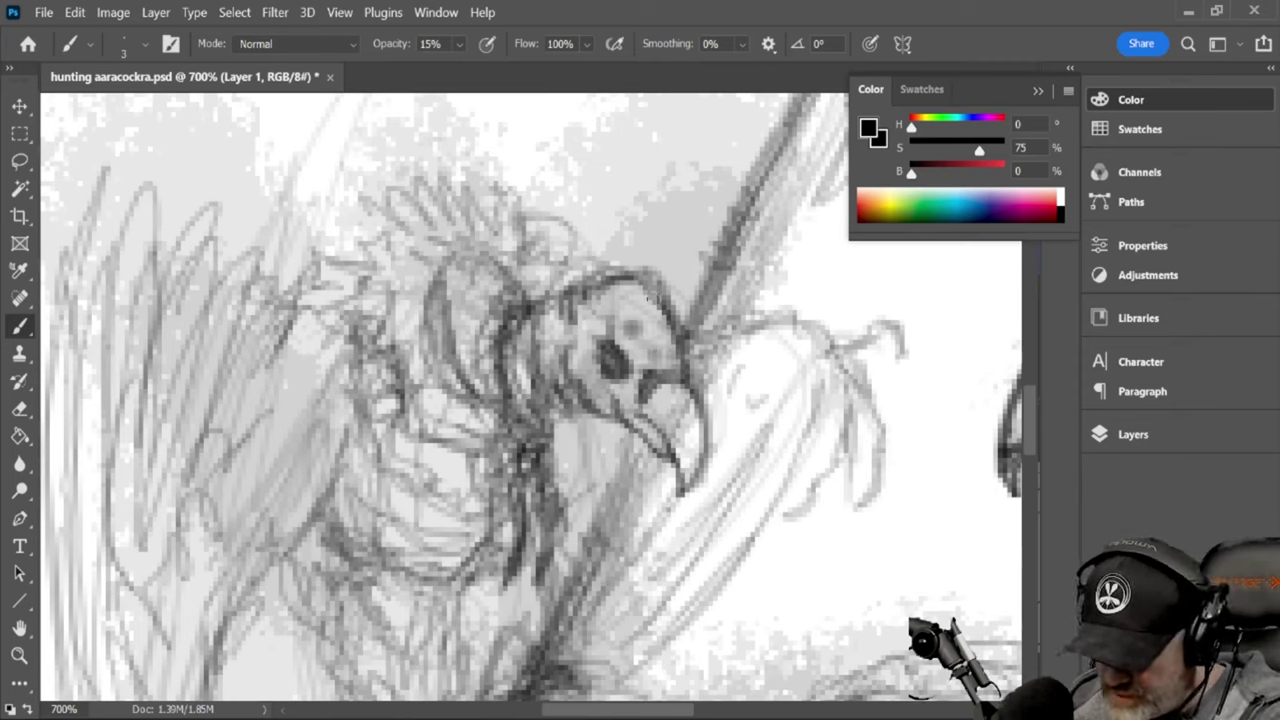
left_click_drag(644, 427, 663, 451)
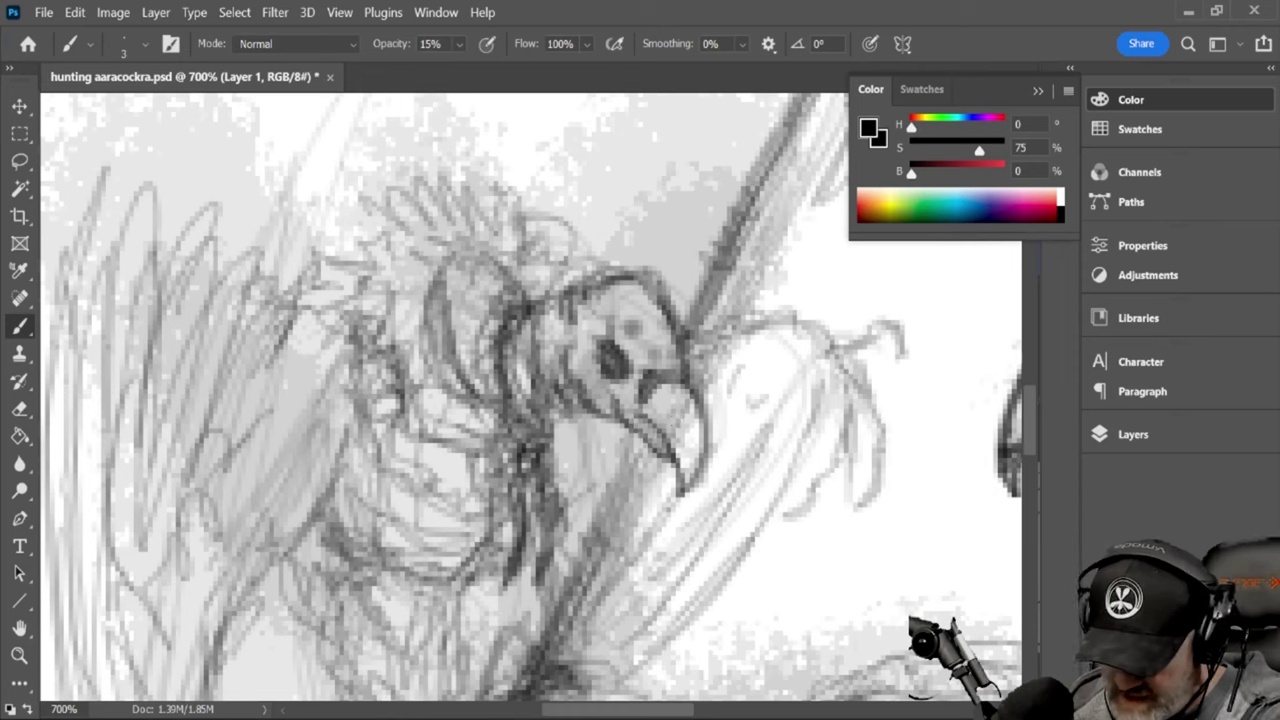
left_click_drag(614, 405, 640, 431)
left_click_drag(589, 385, 614, 413)
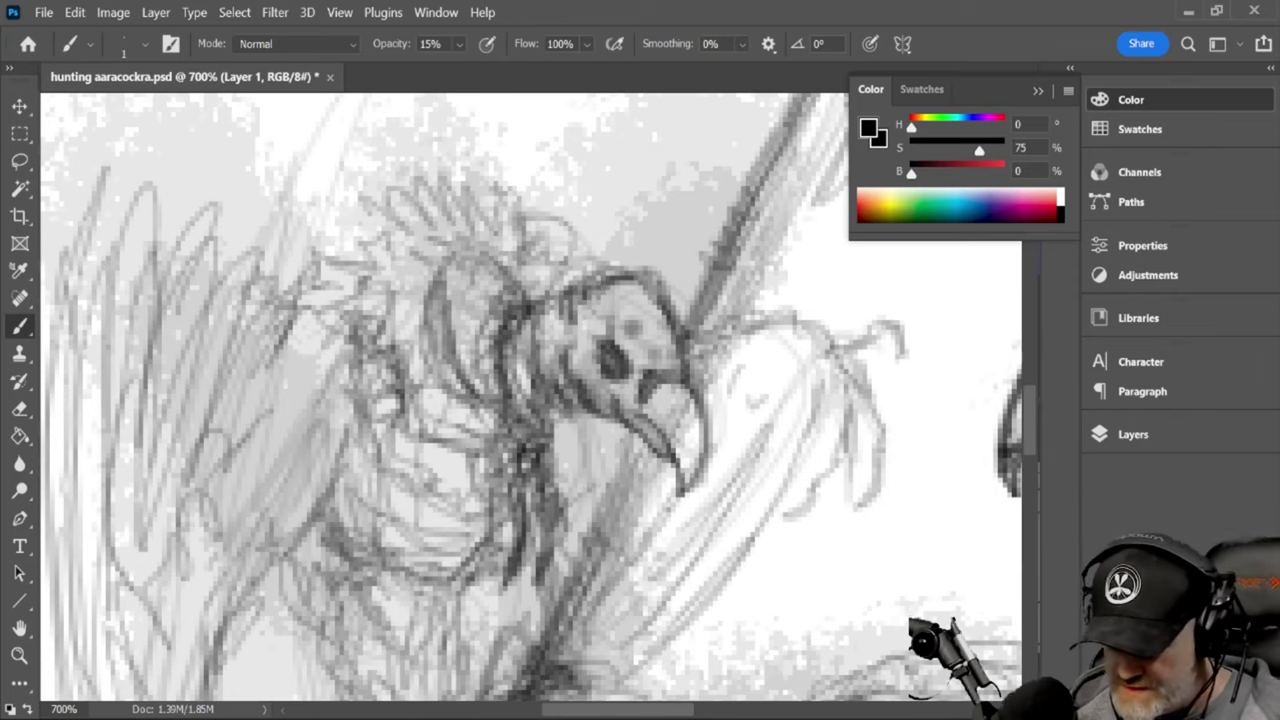
Using a 1 px brush at 56% opacity, darken the figure's curved neck contours and the spiky ruff feathers above them
left_click(459, 44)
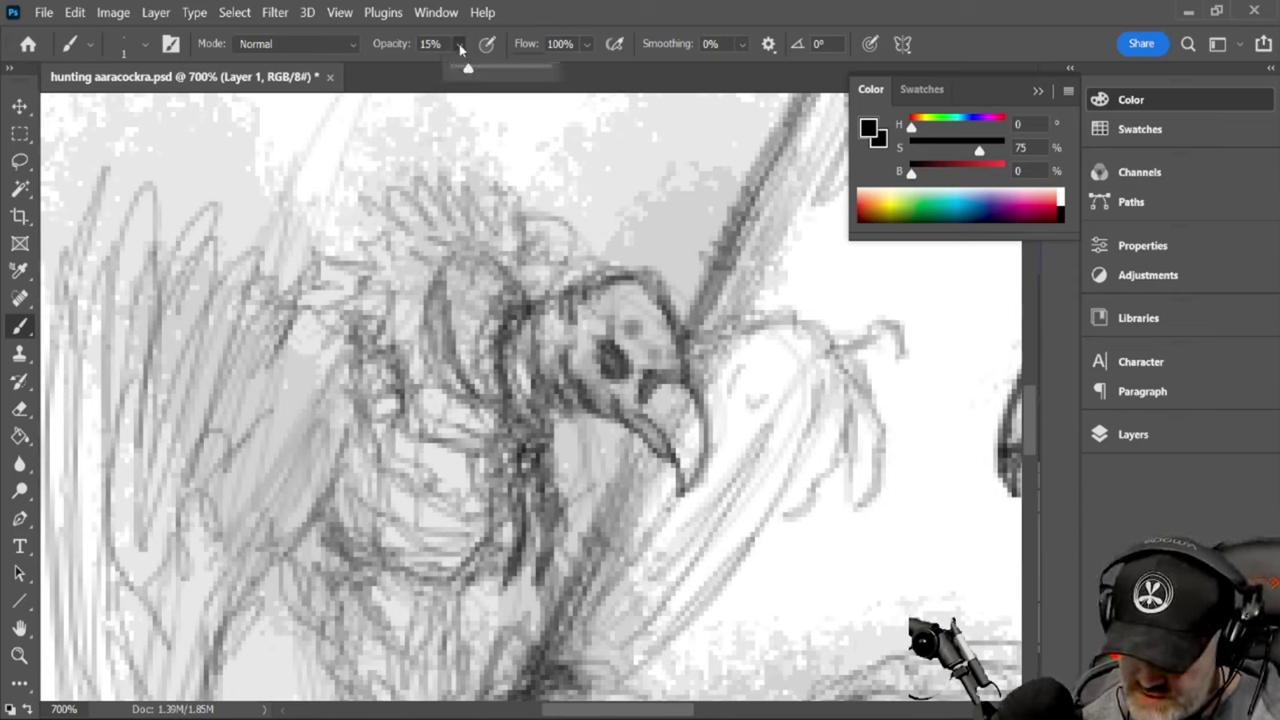
left_click(507, 67)
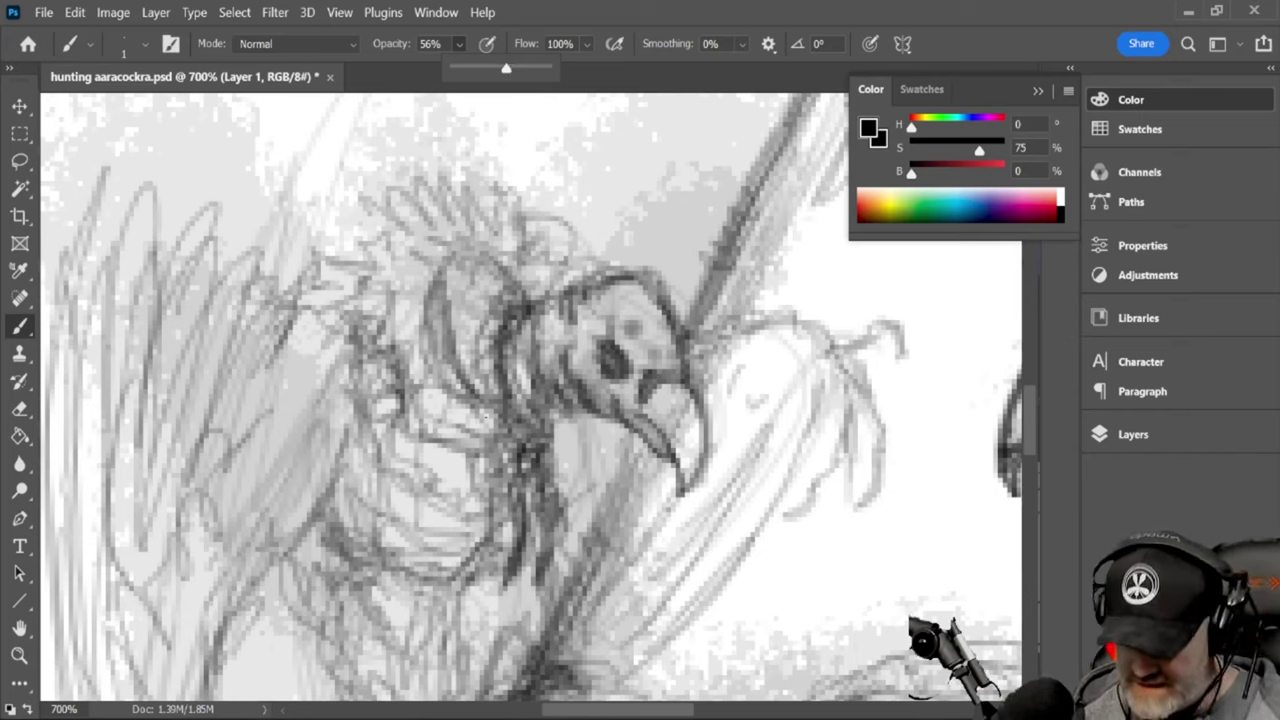
mouse_move(508, 292)
left_mouse_down()
mouse_move(462, 272)
mouse_move(445, 320)
mouse_move(452, 385)
mouse_move(488, 414)
mouse_move(505, 410)
left_mouse_up()
left_click_drag(438, 370, 496, 418)
left_click_drag(434, 292, 476, 410)
left_click_drag(435, 342, 458, 392)
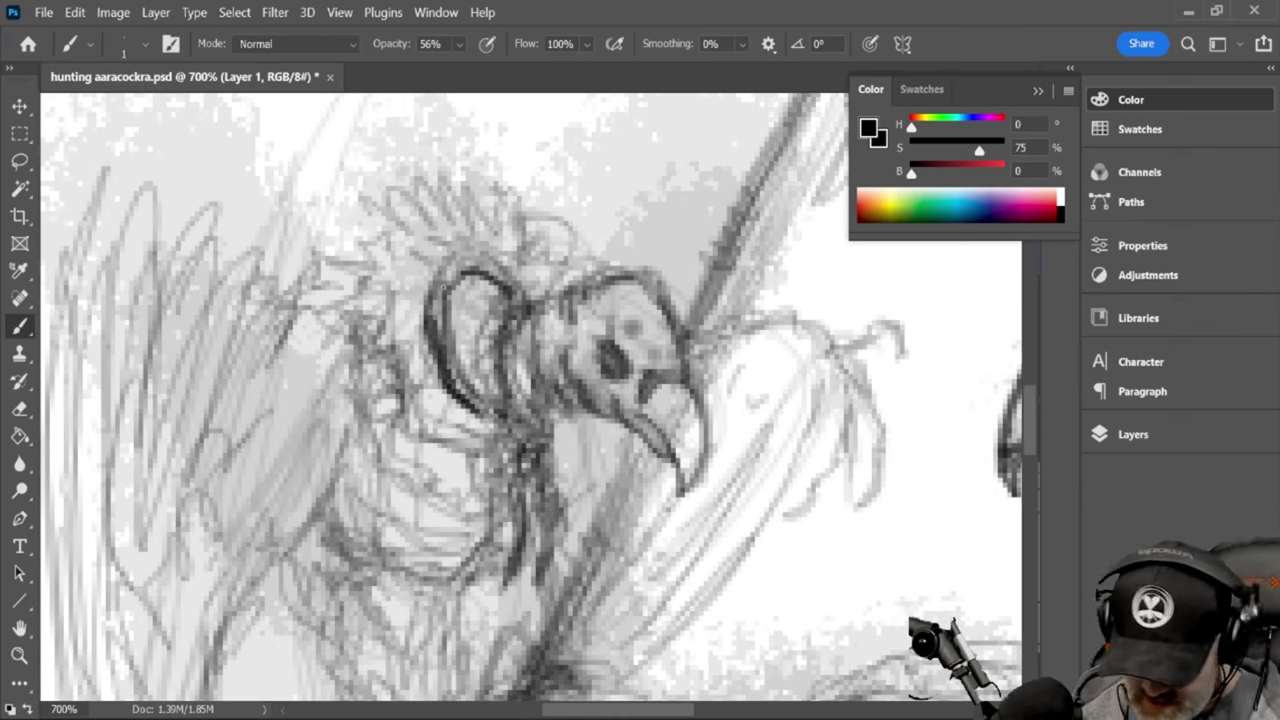
mouse_move(350, 278)
left_mouse_down()
mouse_move(355, 250)
mouse_move(446, 212)
mouse_move(486, 218)
mouse_move(492, 182)
mouse_move(520, 234)
mouse_move(513, 174)
mouse_move(537, 260)
mouse_move(556, 264)
mouse_move(564, 290)
mouse_move(548, 296)
mouse_move(568, 294)
left_mouse_up()
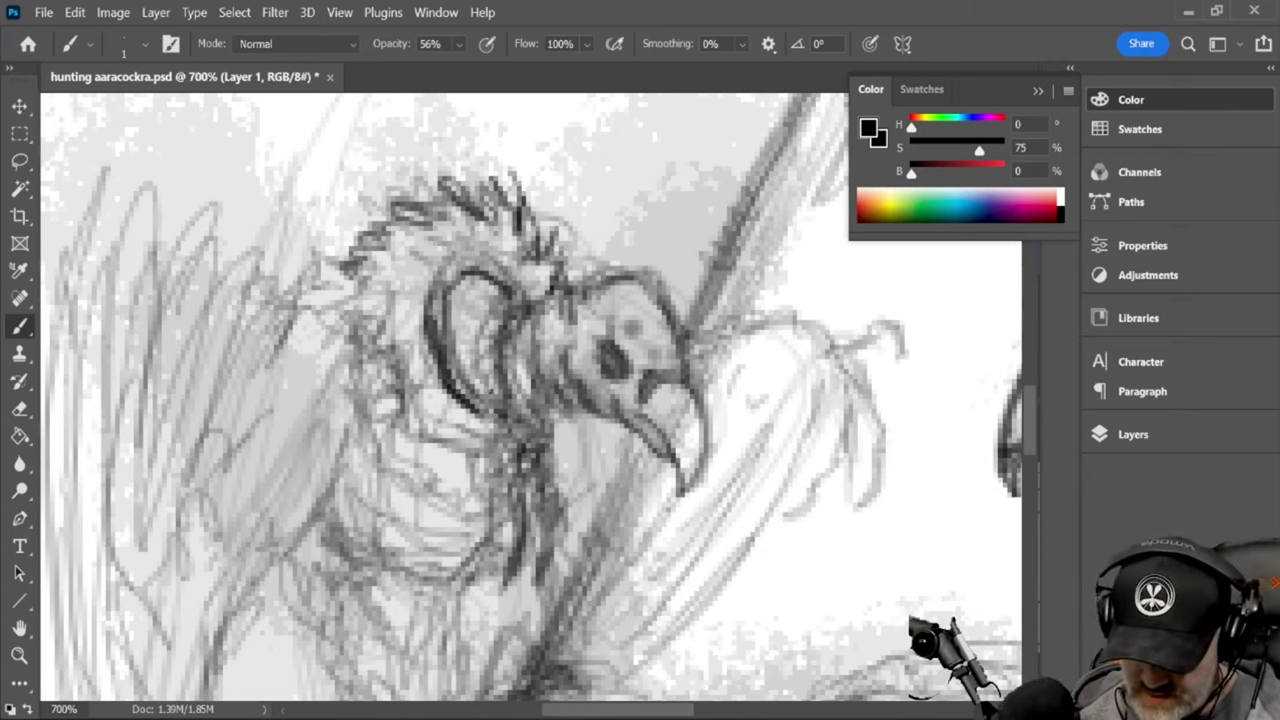
left_click_drag(473, 341, 496, 394)
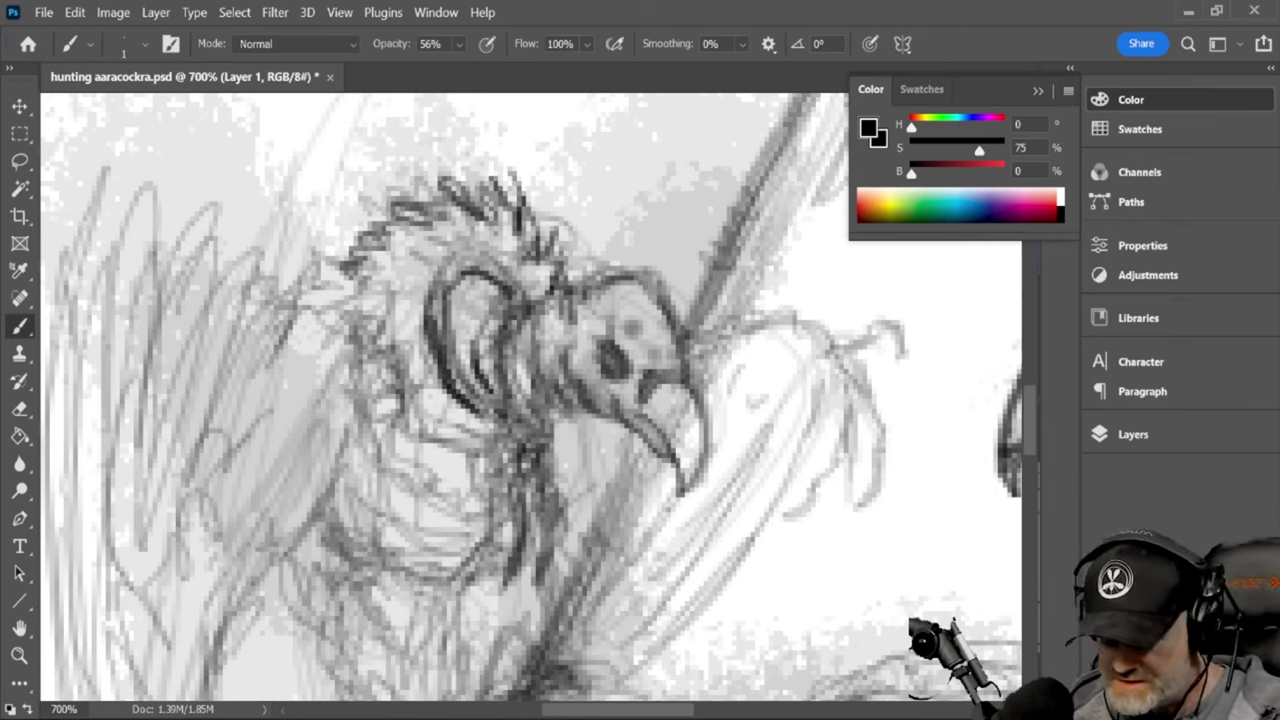
Set the brush opacity to 30% and darken the contours running from the spear-holding figure's neck down the chest to its lower edge
left_click(459, 44)
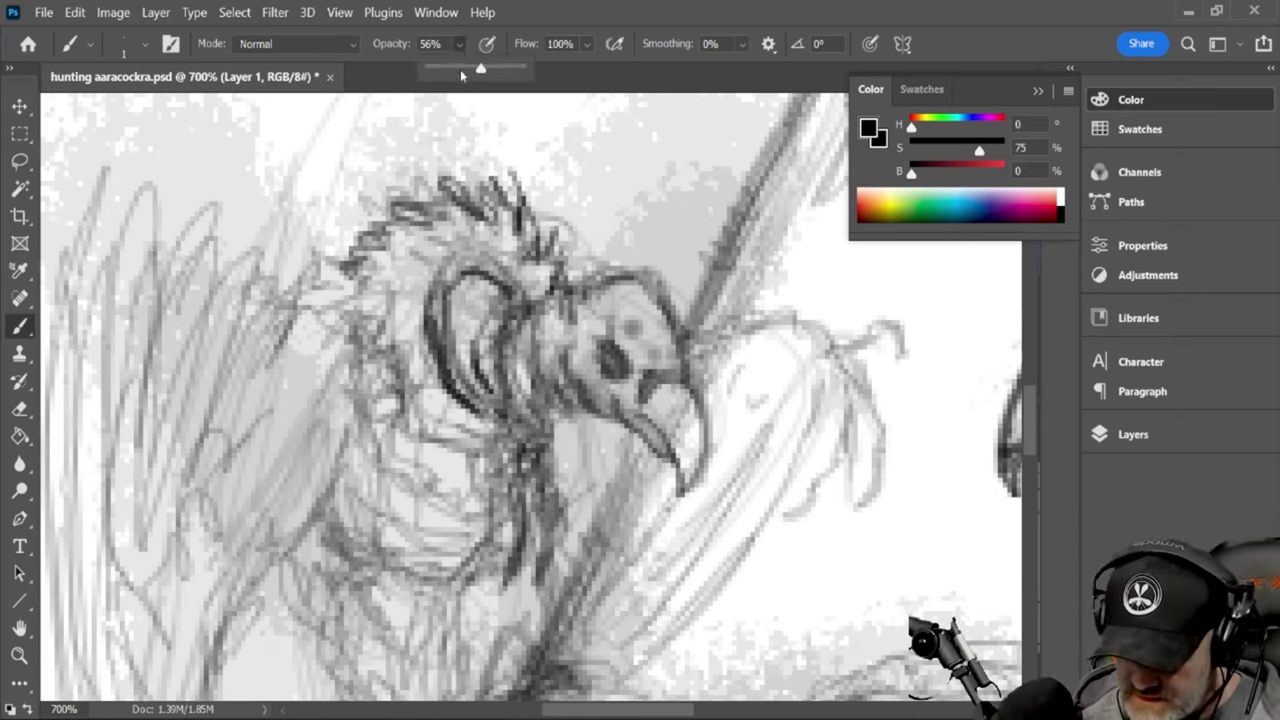
left_click(457, 66)
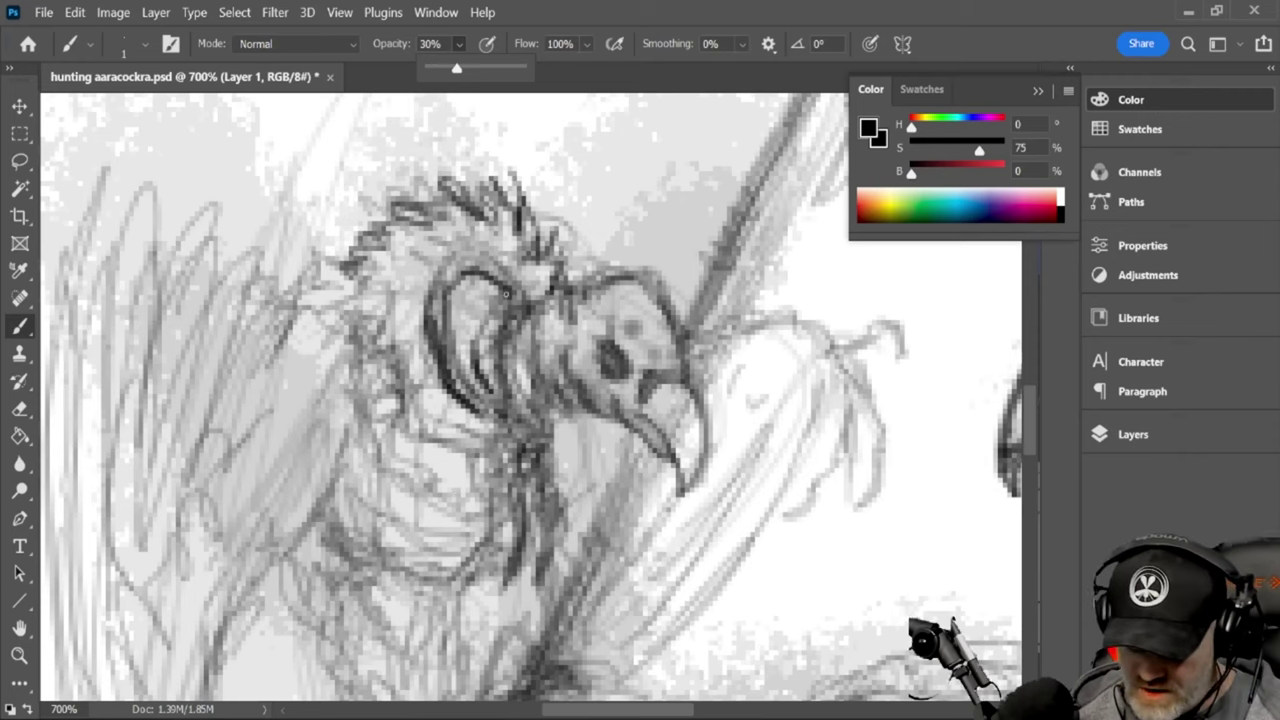
mouse_move(522, 304)
left_mouse_down()
mouse_move(452, 276)
mouse_move(428, 335)
left_mouse_up()
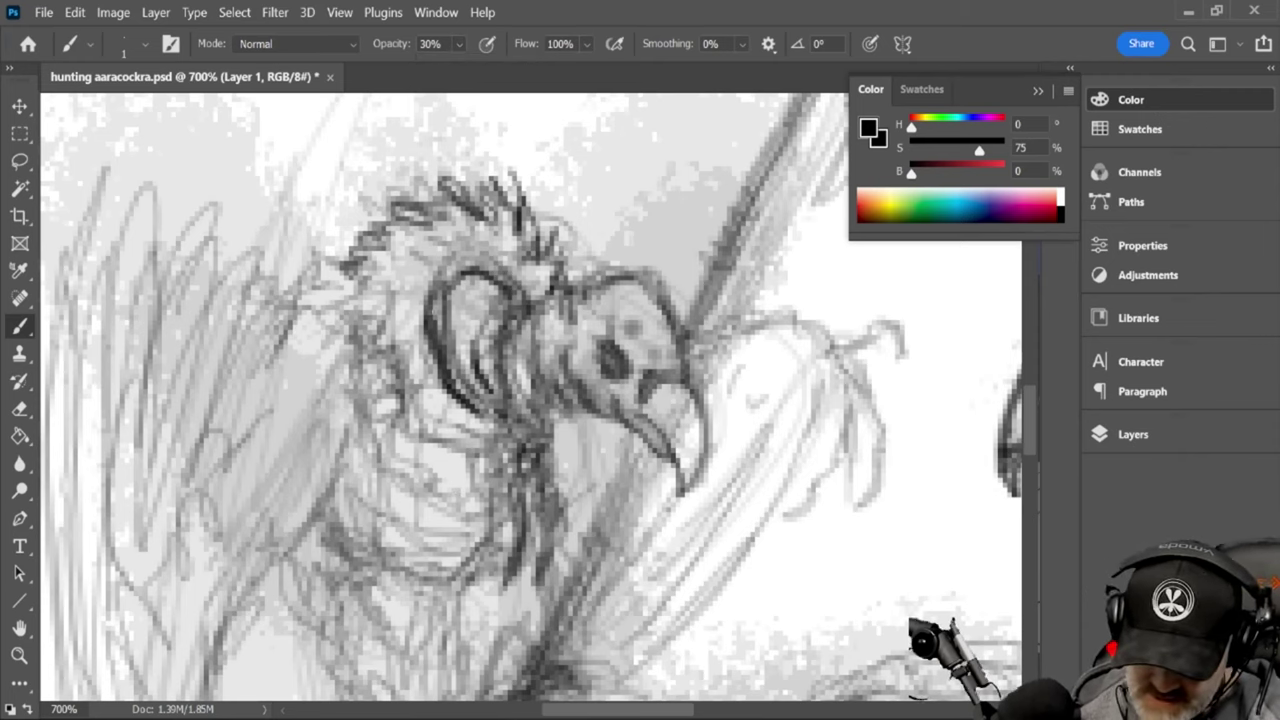
mouse_move(443, 286)
left_mouse_down()
mouse_move(432, 357)
mouse_move(480, 442)
left_mouse_up()
left_click_drag(430, 355, 502, 438)
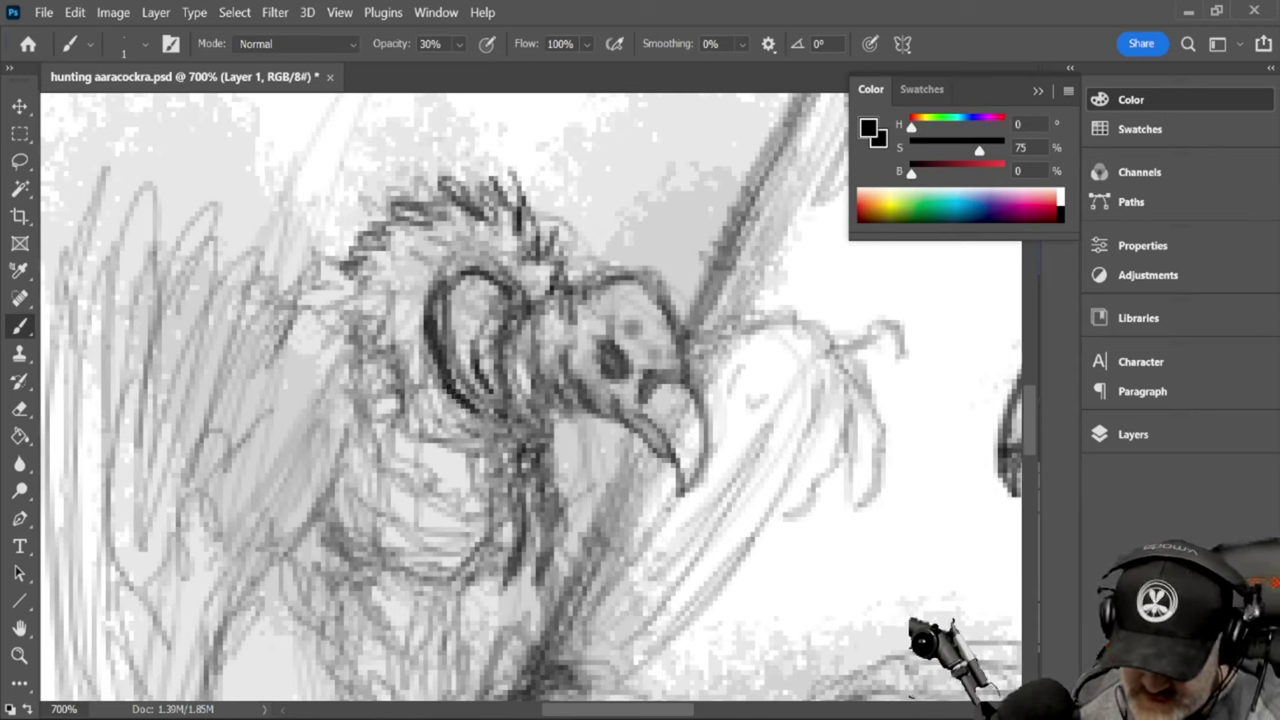
mouse_move(436, 369)
left_mouse_down()
mouse_move(428, 486)
mouse_move(388, 542)
left_mouse_up()
left_click_drag(438, 418, 390, 534)
mouse_move(438, 375)
left_mouse_down()
mouse_move(408, 516)
mouse_move(388, 537)
left_mouse_up()
mouse_move(441, 370)
left_mouse_down()
mouse_move(430, 462)
mouse_move(388, 536)
mouse_move(338, 527)
mouse_move(410, 580)
mouse_move(496, 585)
left_mouse_up()
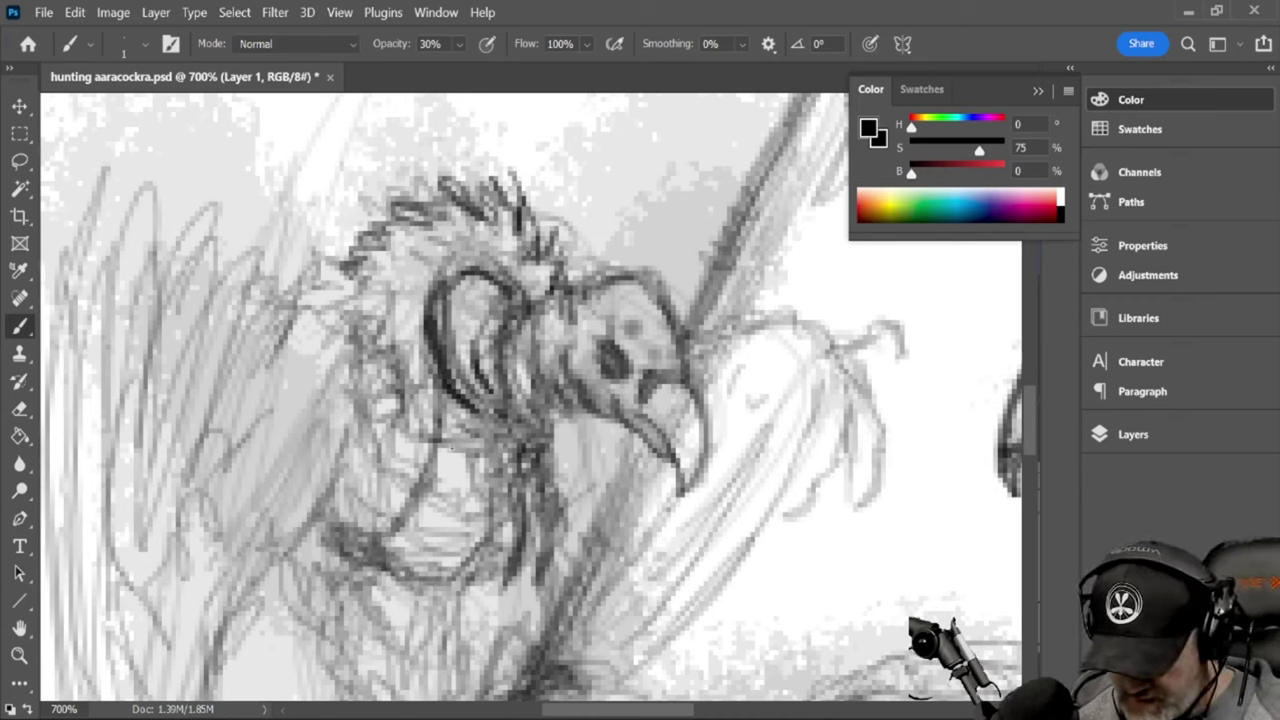
Draw the curved rib lines across the figure's chest, from its lower edge up to the base of the neck
mouse_move(430, 538)
left_mouse_down()
mouse_move(388, 564)
mouse_move(482, 566)
mouse_move(482, 514)
left_mouse_up()
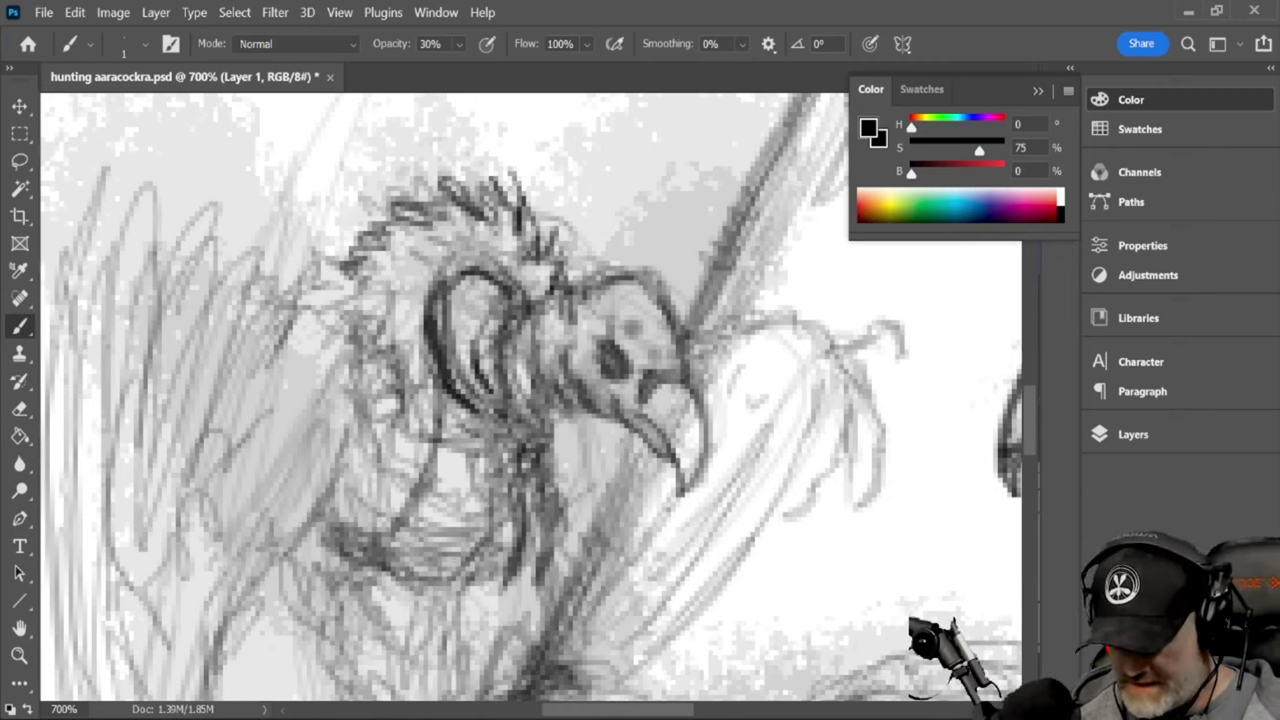
left_click_drag(388, 550, 437, 479)
mouse_move(411, 530)
left_mouse_down()
mouse_move(452, 416)
mouse_move(392, 546)
mouse_move(451, 405)
left_mouse_up()
mouse_move(402, 544)
left_mouse_down()
mouse_move(466, 573)
mouse_move(412, 550)
left_mouse_up()
left_click_drag(402, 540, 474, 550)
mouse_move(408, 548)
left_mouse_down()
mouse_move(474, 552)
mouse_move(451, 542)
mouse_move(483, 538)
left_mouse_up()
mouse_move(417, 528)
left_mouse_down()
mouse_move(444, 545)
mouse_move(479, 542)
left_mouse_up()
mouse_move(420, 514)
left_mouse_down()
mouse_move(445, 536)
mouse_move(483, 516)
left_mouse_up()
mouse_move(434, 504)
left_mouse_down()
mouse_move(485, 520)
mouse_move(486, 488)
left_mouse_up()
mouse_move(442, 496)
left_mouse_down()
mouse_move(488, 484)
mouse_move(490, 432)
left_mouse_up()
left_click_drag(452, 436, 488, 425)
left_click_drag(472, 560, 502, 500)
left_click_drag(466, 566, 500, 504)
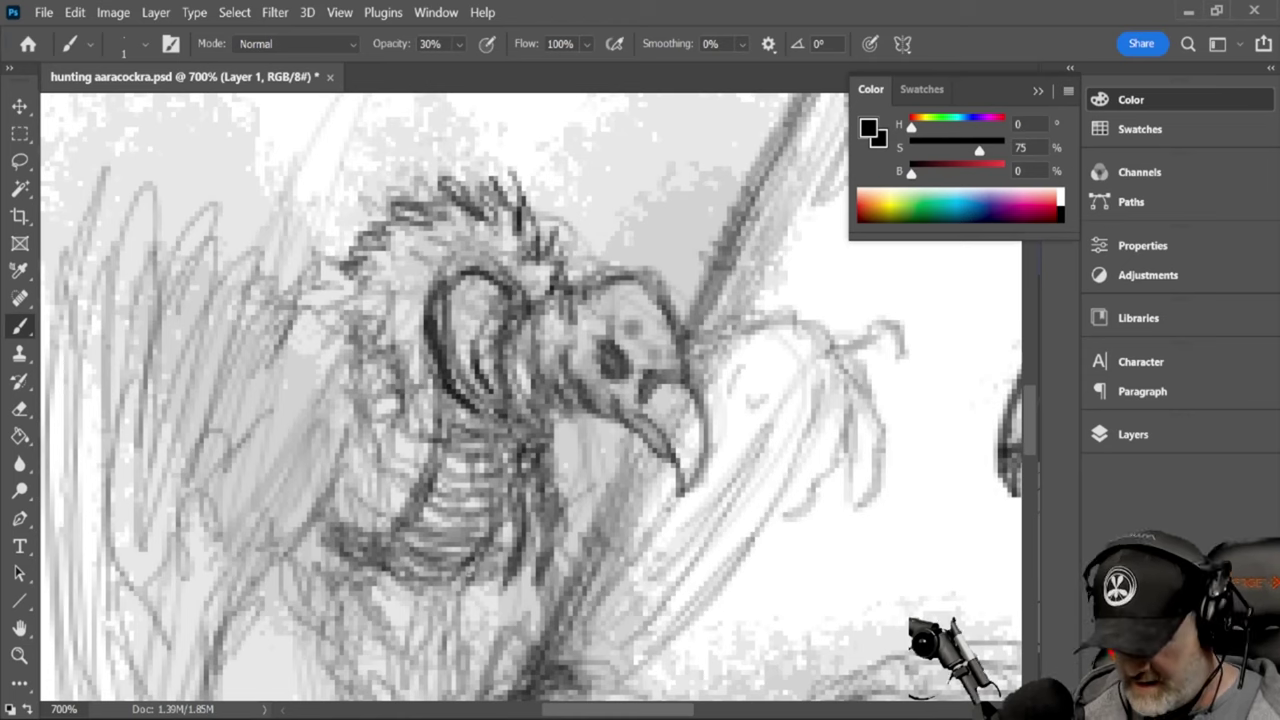
Darken the rounded, tufted forms at both lower corners of the figure's ribcage
mouse_move(380, 600)
left_mouse_down()
mouse_move(414, 552)
mouse_move(386, 574)
left_mouse_up()
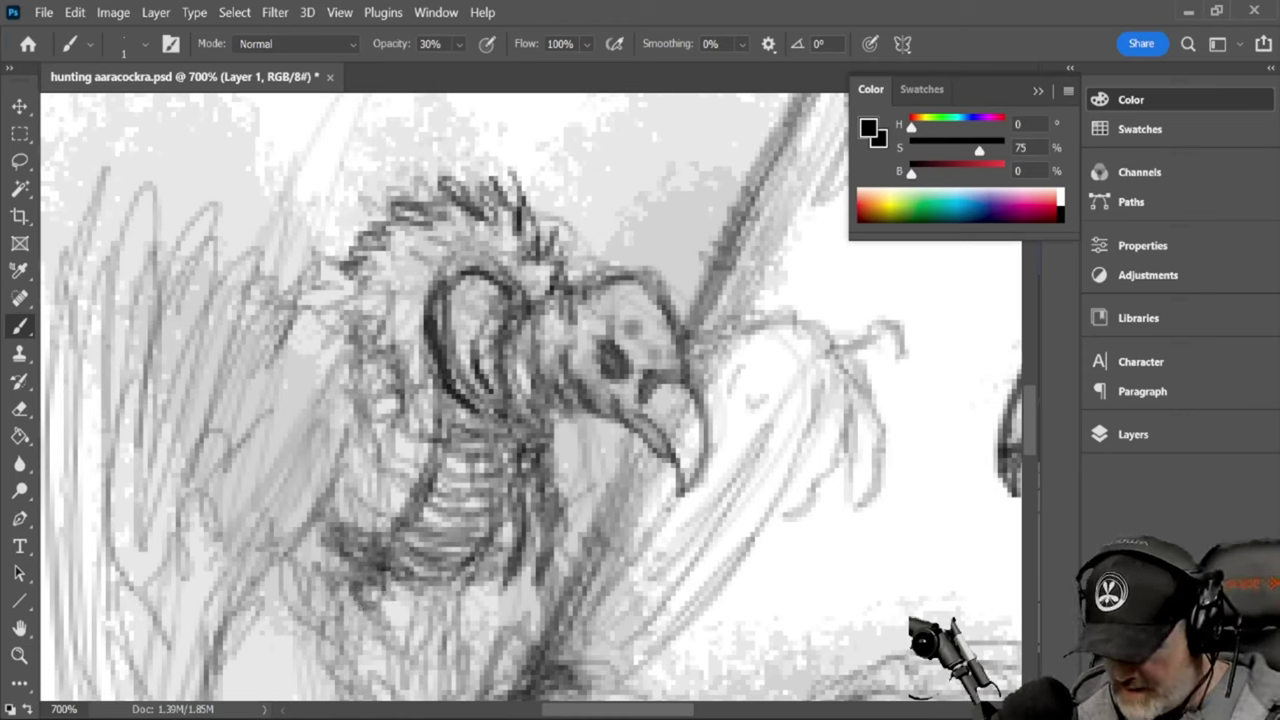
mouse_move(318, 604)
left_mouse_down()
mouse_move(352, 562)
mouse_move(352, 574)
mouse_move(350, 558)
mouse_move(376, 558)
left_mouse_up()
mouse_move(476, 616)
left_mouse_down()
mouse_move(496, 582)
mouse_move(484, 582)
mouse_move(506, 570)
mouse_move(498, 586)
mouse_move(494, 558)
mouse_move(480, 582)
mouse_move(502, 568)
mouse_move(516, 580)
left_mouse_up()
mouse_move(532, 636)
left_mouse_down()
mouse_move(512, 576)
mouse_move(524, 586)
left_mouse_up()
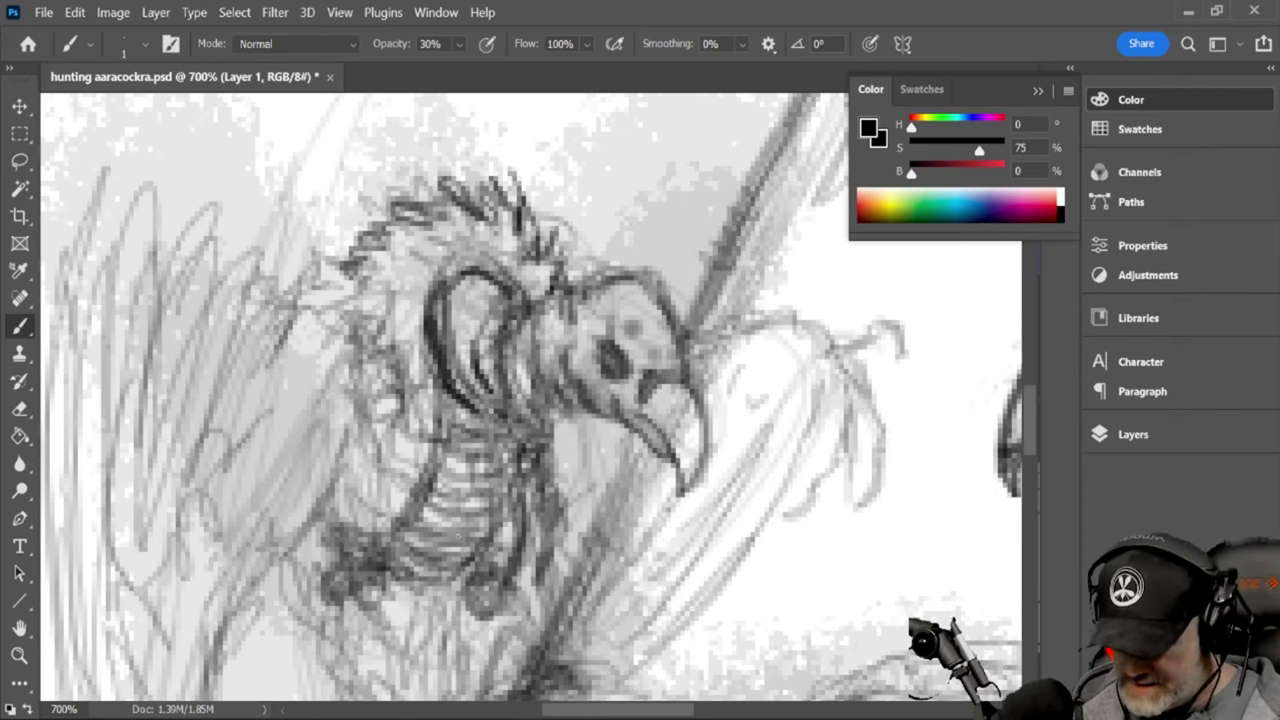
Add dark contour strokes to the shoulder knob and the ribs along the outer side of the chest
left_click_drag(392, 404, 398, 364)
mouse_move(370, 424)
left_mouse_down()
mouse_move(400, 362)
mouse_move(358, 434)
mouse_move(415, 464)
mouse_move(432, 452)
left_mouse_up()
mouse_move(360, 438)
left_mouse_down()
mouse_move(406, 460)
mouse_move(380, 434)
left_mouse_up()
left_click_drag(392, 446, 372, 418)
left_click_drag(404, 472, 426, 458)
mouse_move(364, 490)
left_mouse_down()
mouse_move(358, 460)
mouse_move(398, 476)
mouse_move(402, 466)
left_mouse_up()
mouse_move(366, 524)
left_mouse_down()
mouse_move(386, 486)
mouse_move(368, 484)
left_mouse_up()
mouse_move(386, 506)
left_mouse_down()
mouse_move(366, 448)
mouse_move(404, 502)
mouse_move(352, 474)
left_mouse_up()
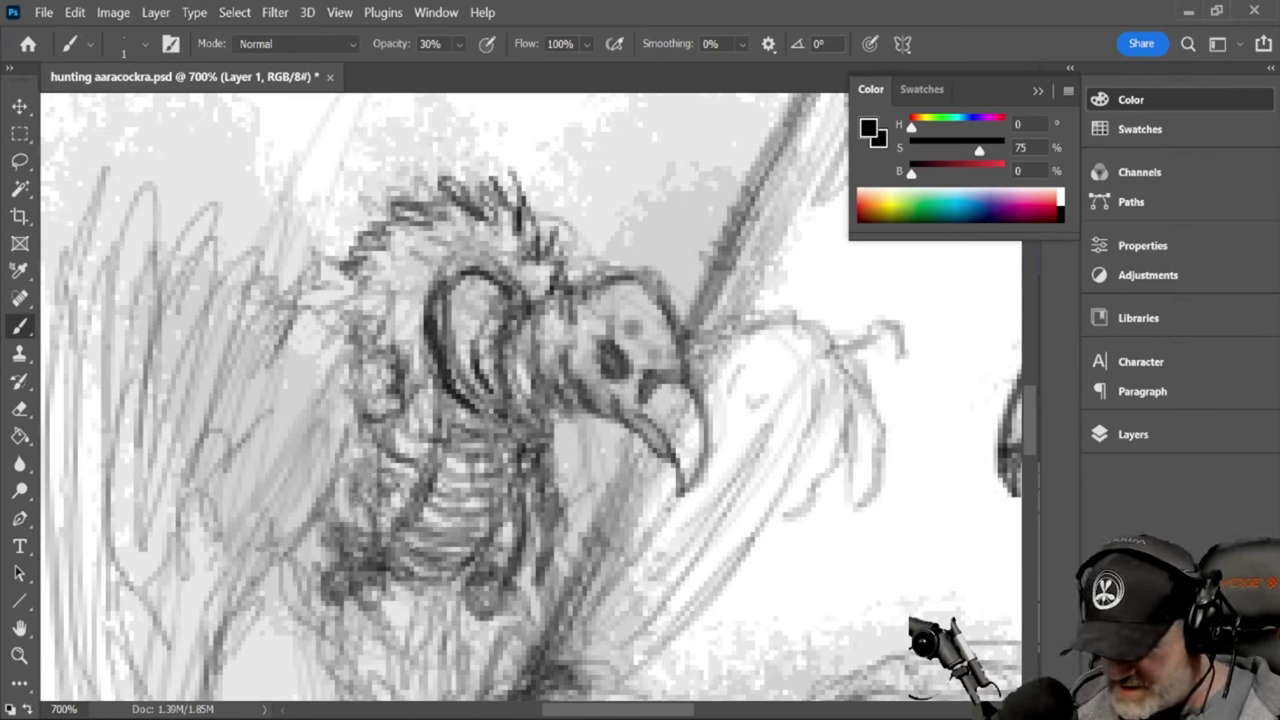
Shade the ruff between the curved neck and the spiky feathers, touching up the area above the shoulder
mouse_move(422, 350)
left_mouse_down()
mouse_move(400, 326)
mouse_move(404, 292)
mouse_move(418, 258)
mouse_move(462, 244)
left_mouse_up()
left_click_drag(517, 285, 507, 255)
mouse_move(527, 295)
left_mouse_down()
mouse_move(513, 256)
mouse_move(523, 265)
mouse_move(493, 237)
left_mouse_up()
mouse_move(431, 273)
left_mouse_down()
mouse_move(397, 257)
mouse_move(372, 281)
mouse_move(418, 234)
mouse_move(496, 212)
left_mouse_up()
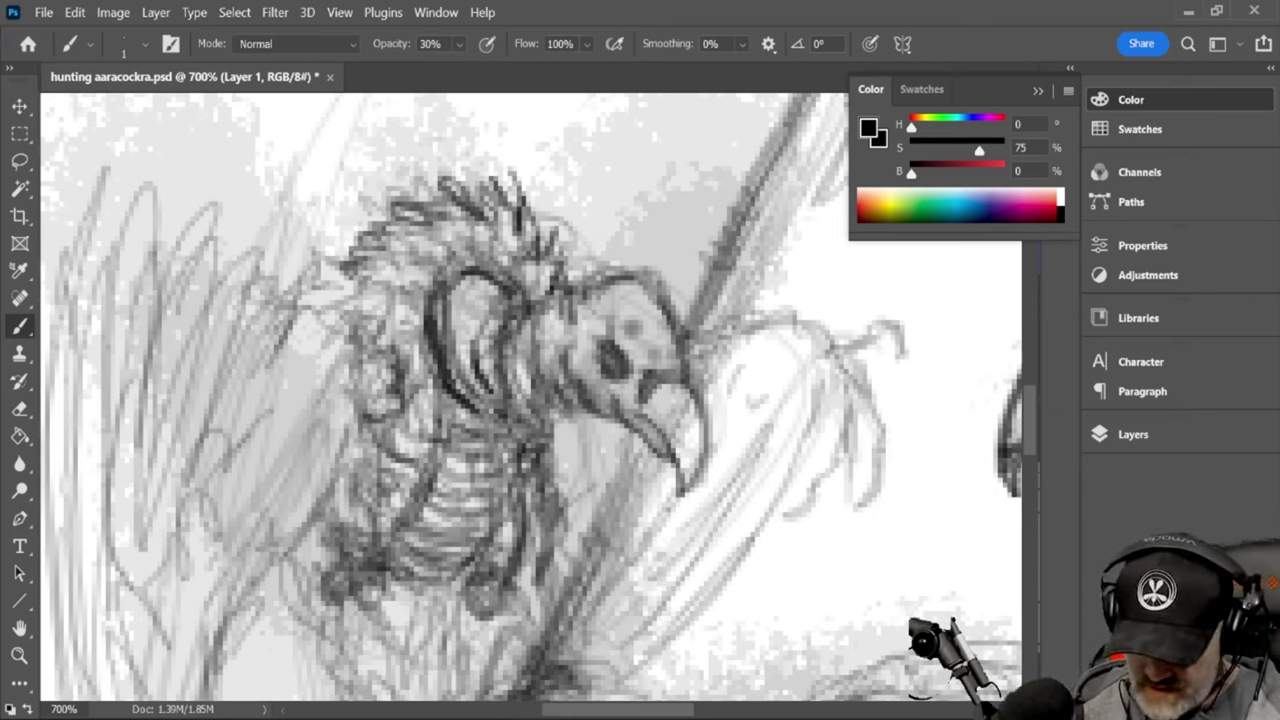
mouse_move(354, 366)
left_mouse_down()
mouse_move(377, 354)
mouse_move(390, 378)
left_mouse_up()
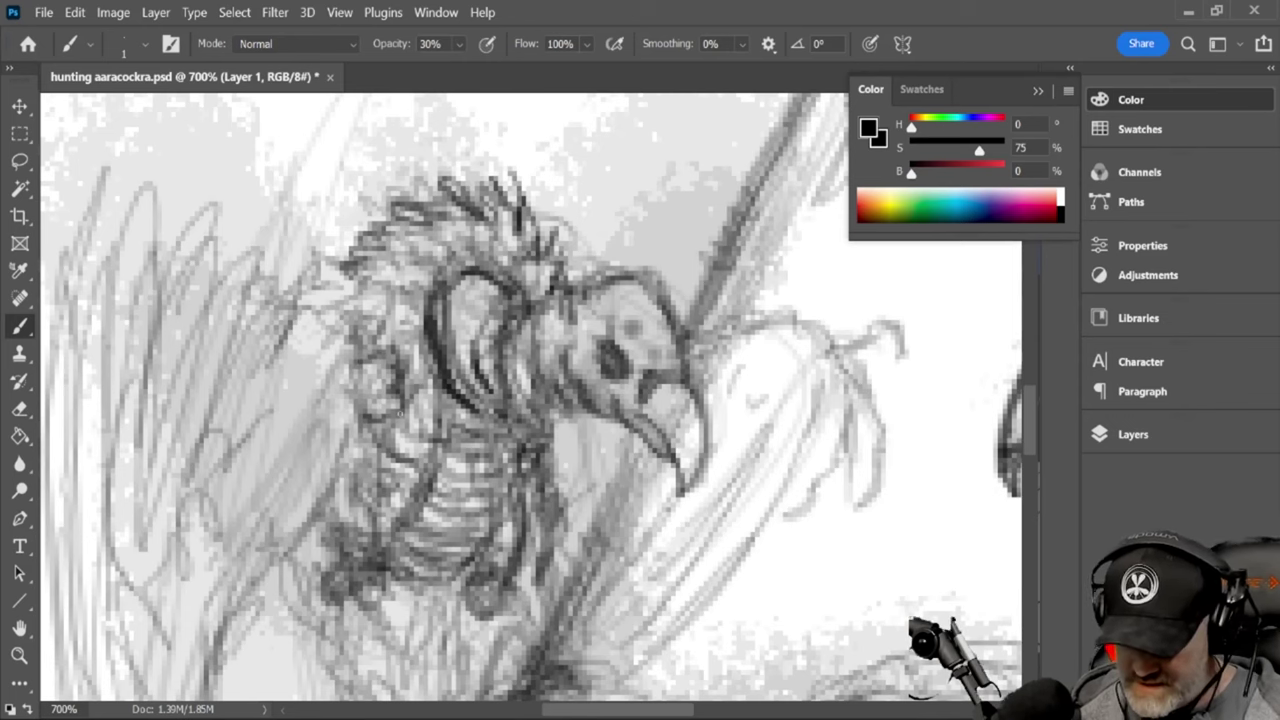
Darken the spear shaft above and below the gripping hand, including the shadows around the fingers
left_click_drag(1034, 428, 1034, 450)
mouse_move(550, 427)
left_mouse_down()
mouse_move(640, 228)
mouse_move(587, 329)
left_mouse_up()
mouse_move(596, 312)
left_mouse_down()
mouse_move(639, 216)
mouse_move(598, 308)
left_mouse_up()
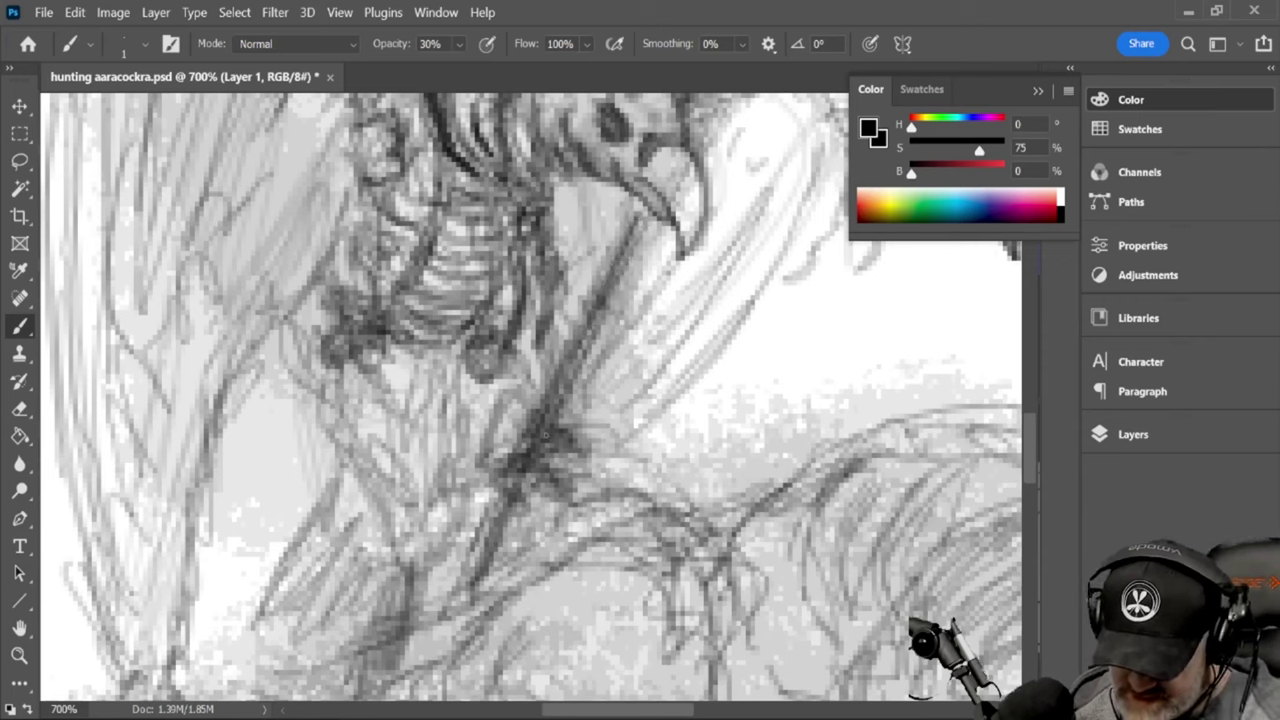
left_click_drag(533, 441, 582, 360)
left_click_drag(506, 500, 486, 540)
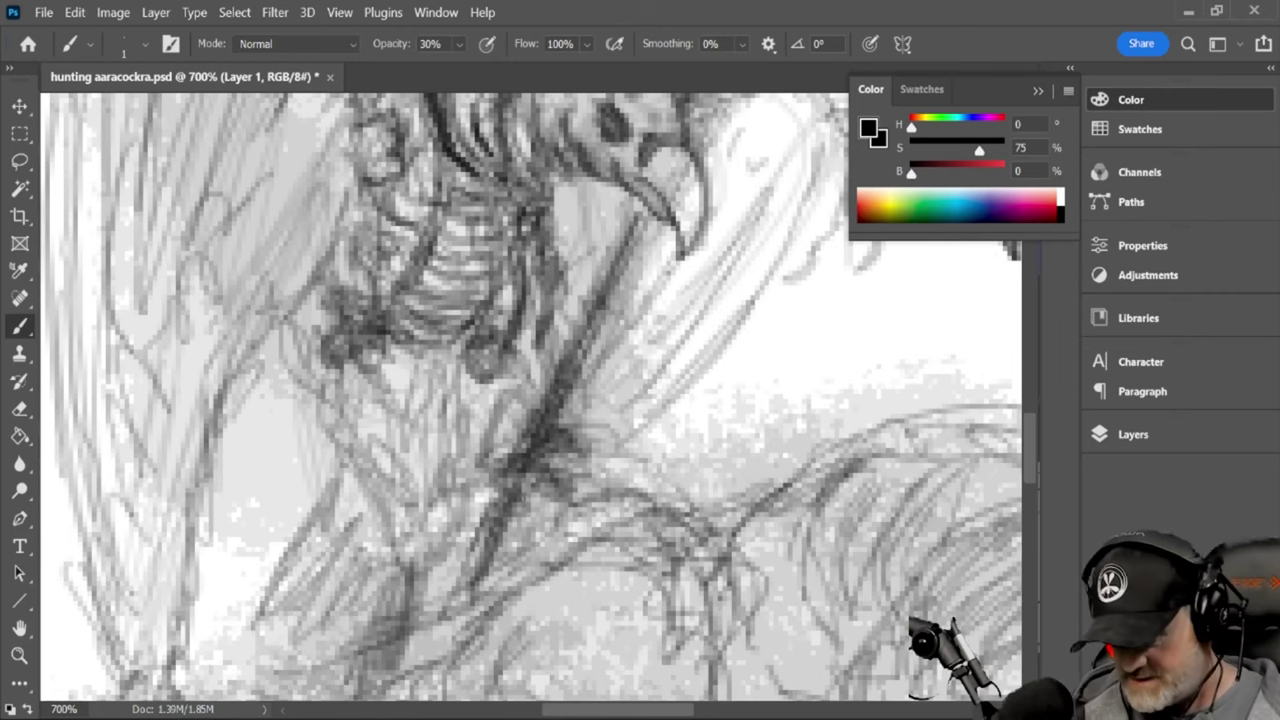
left_click_drag(520, 455, 542, 464)
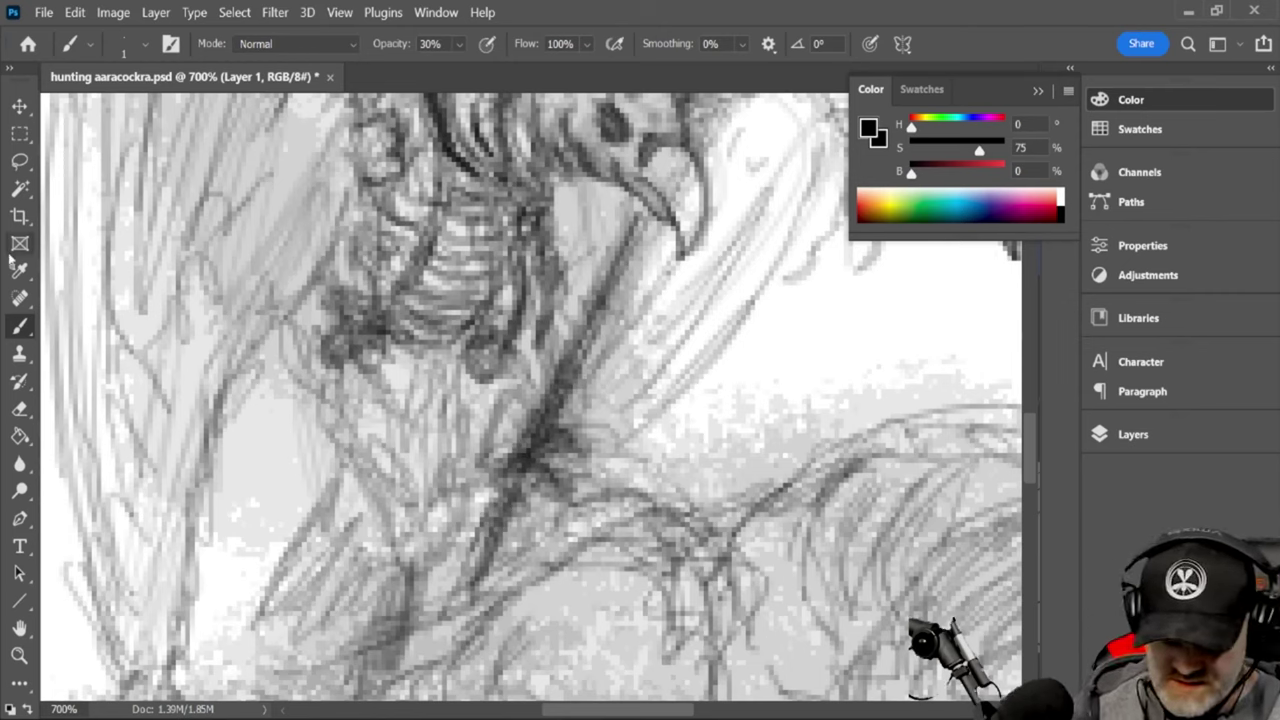
Erase thin, light finger shapes across the spear shaft at the grip using a 1 px eraser
left_click(20, 410)
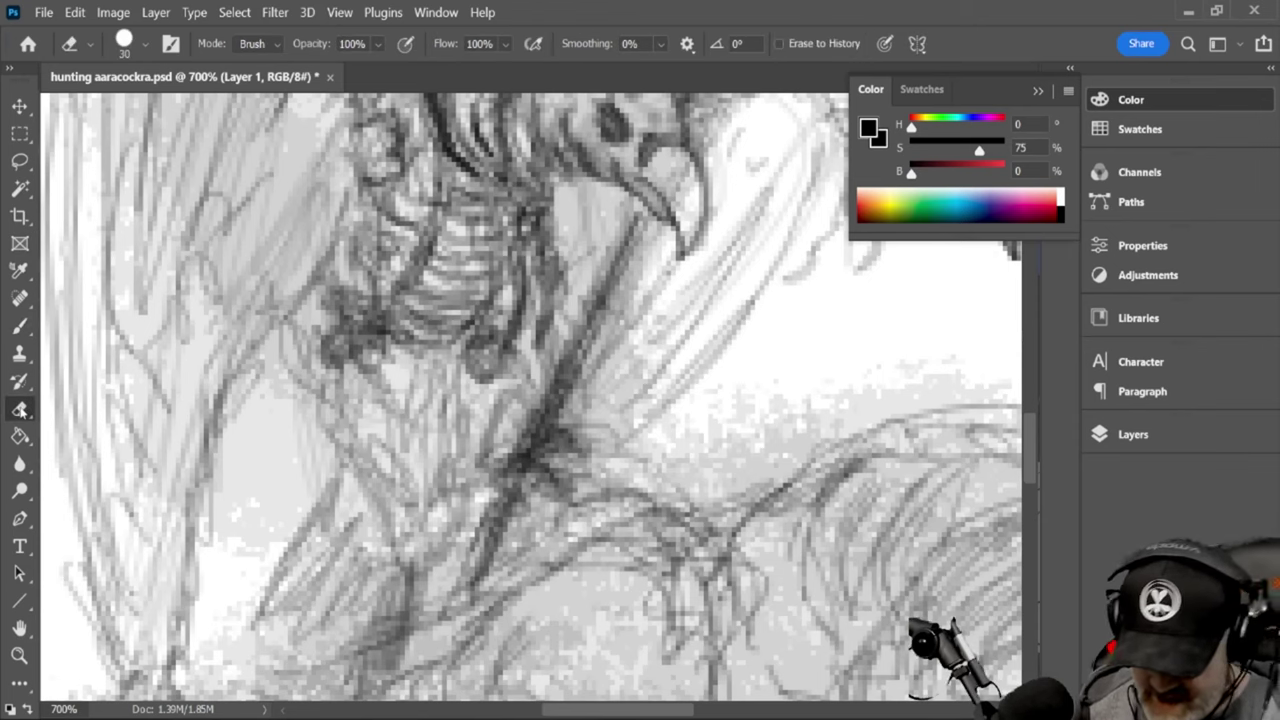
key("bracketleft")
key("bracketleft")
key("bracketleft")
key("bracketleft")
key("bracketleft")
key("bracketleft")
key("bracketleft")
key("bracketleft")
key("bracketleft")
key("bracketleft")
key("bracketleft")
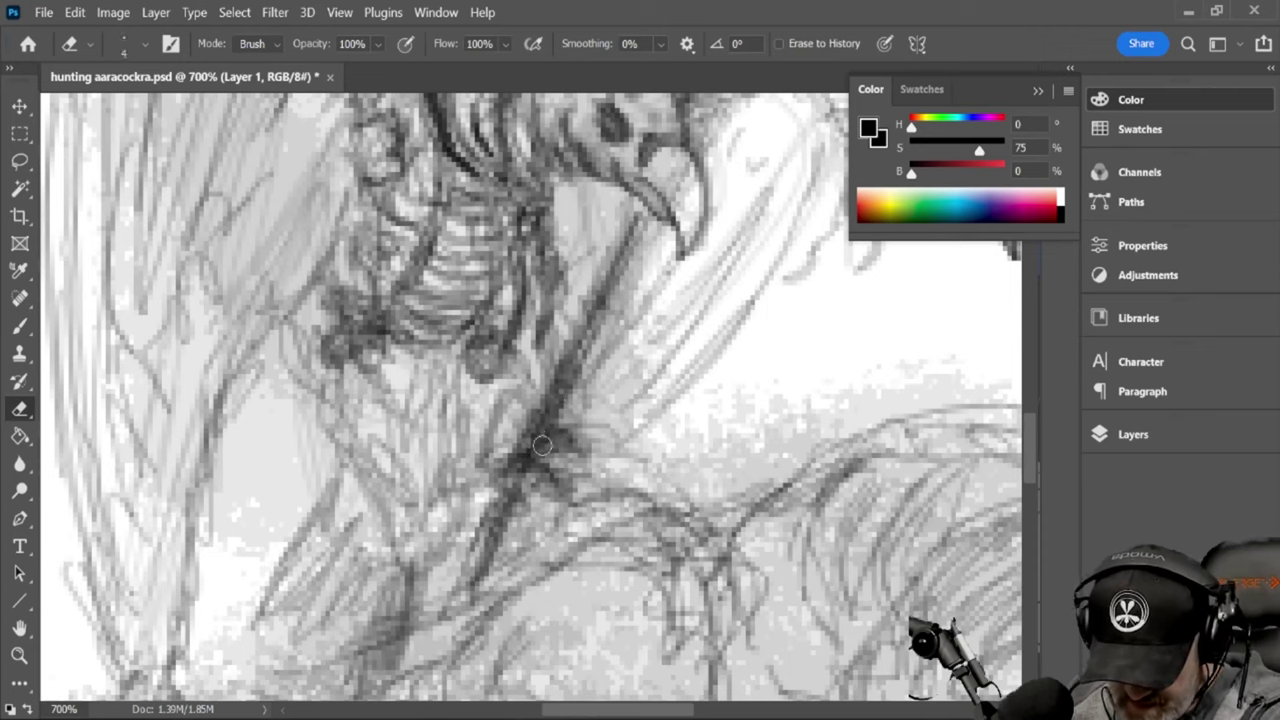
mouse_move(523, 466)
left_mouse_down()
mouse_move(542, 481)
mouse_move(536, 432)
mouse_move(556, 440)
mouse_move(546, 468)
mouse_move(560, 472)
left_mouse_up()
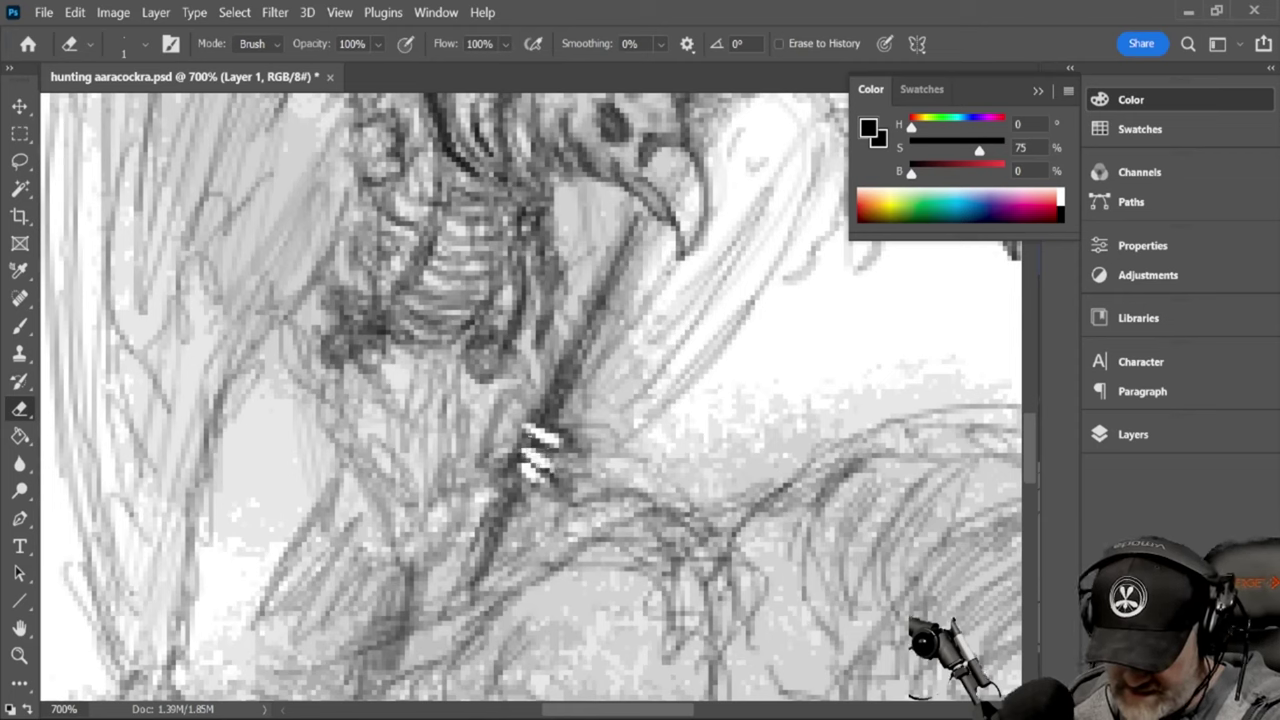
Brush dark gaps between the erased fingers and shade the back of the gripping hand at 30% opacity
left_click(22, 326)
left_click_drag(522, 474, 549, 487)
mouse_move(524, 454)
left_mouse_down()
mouse_move(552, 472)
mouse_move(558, 442)
mouse_move(568, 472)
left_mouse_up()
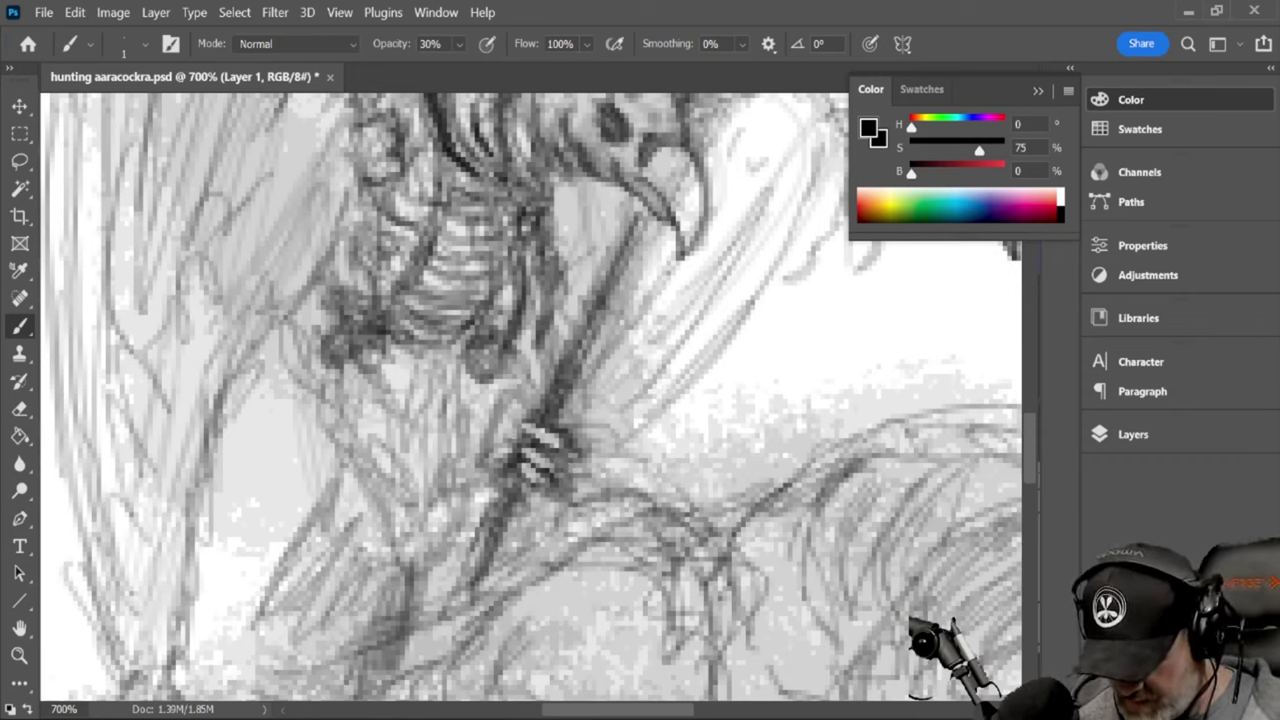
left_click_drag(521, 412, 506, 442)
left_click_drag(520, 410, 496, 444)
left_click_drag(504, 436, 490, 453)
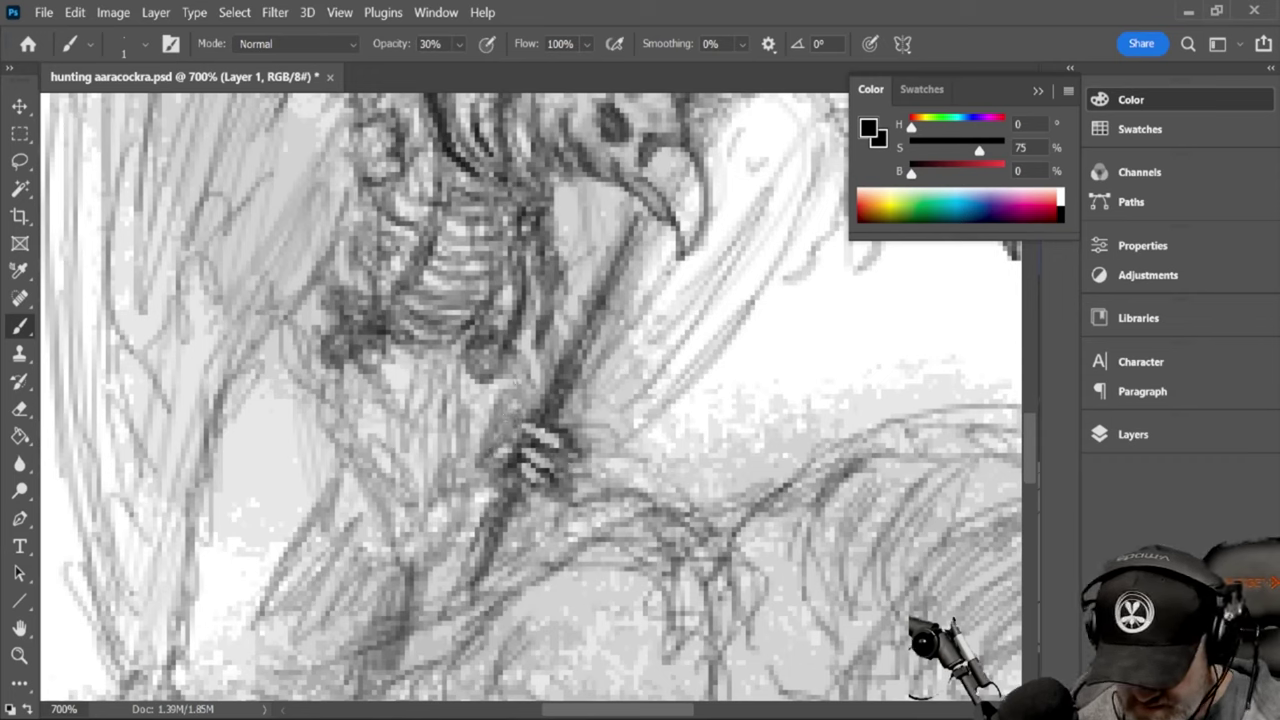
Set the brush opacity to 65%, outline the gripping hand and fingers, and darken the adjoining parts of the spear shaft
left_click(460, 45)
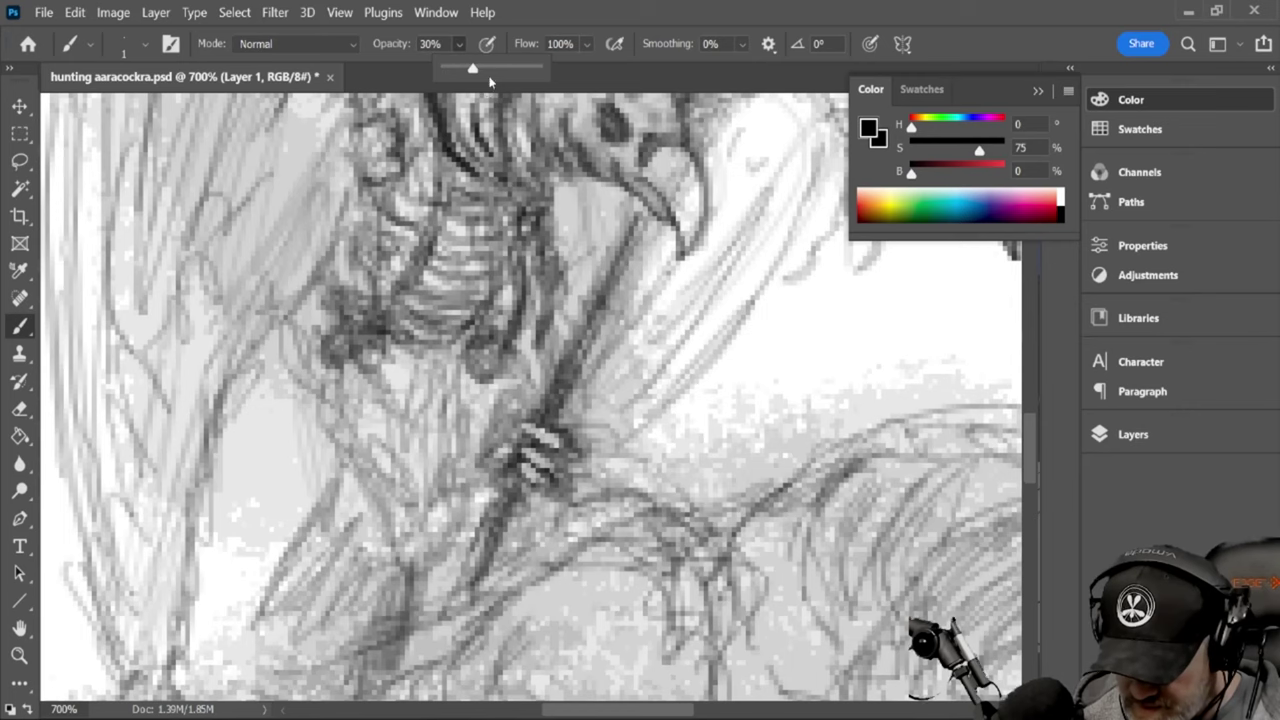
left_click(504, 68)
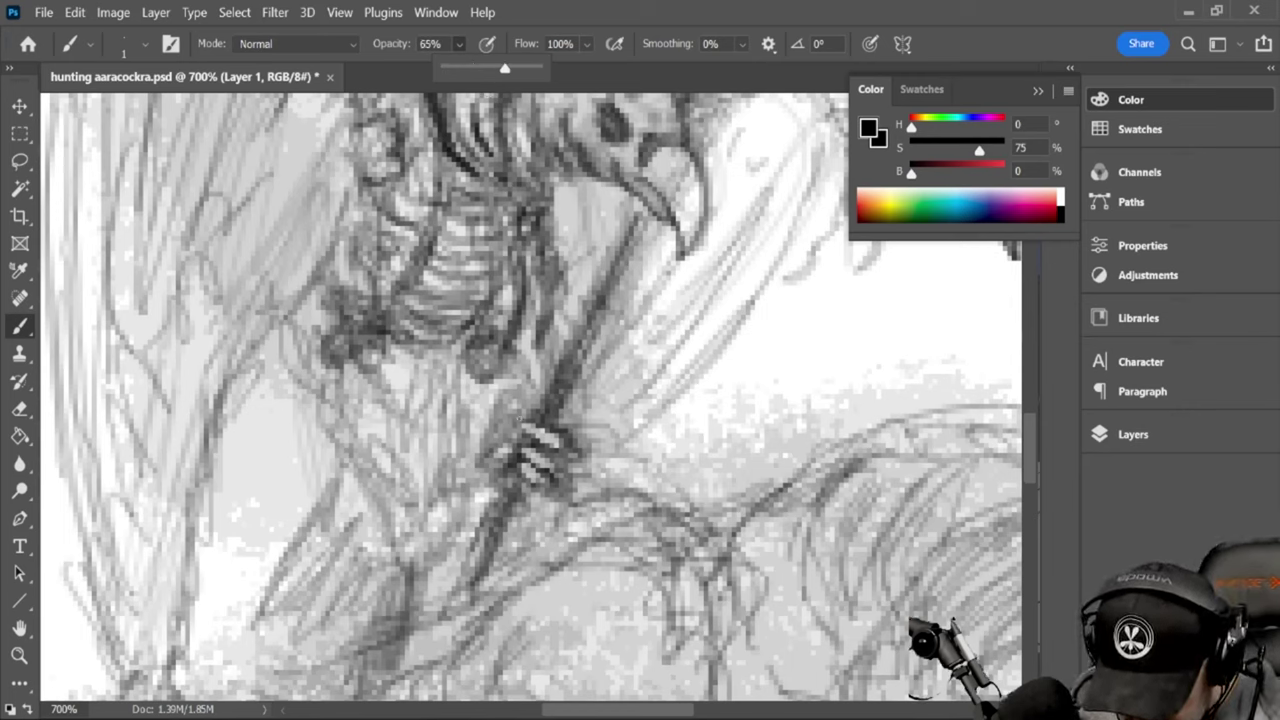
left_click_drag(518, 414, 491, 481)
mouse_move(558, 435)
left_mouse_down()
mouse_move(572, 462)
mouse_move(560, 452)
mouse_move(580, 442)
mouse_move(546, 502)
mouse_move(570, 484)
mouse_move(526, 498)
mouse_move(520, 488)
mouse_move(550, 498)
left_mouse_up()
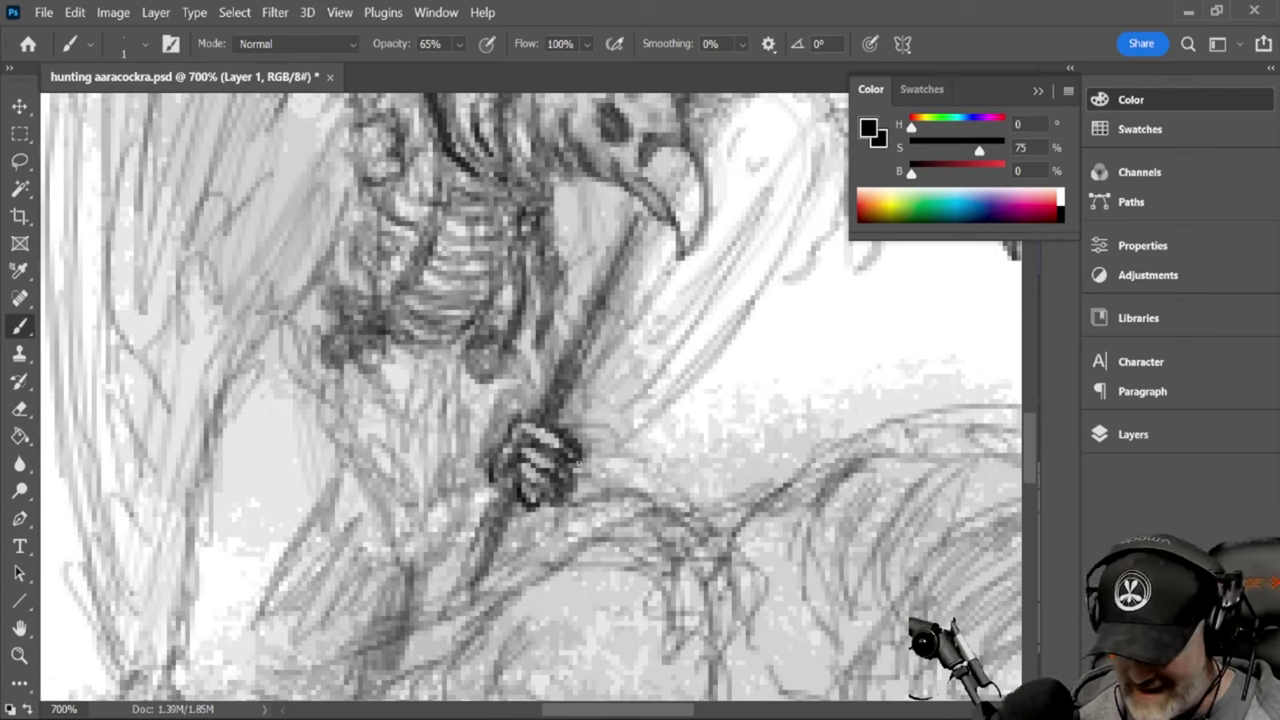
left_click_drag(505, 498, 452, 612)
mouse_move(555, 425)
left_mouse_down()
mouse_move(572, 368)
mouse_move(598, 345)
left_mouse_up()
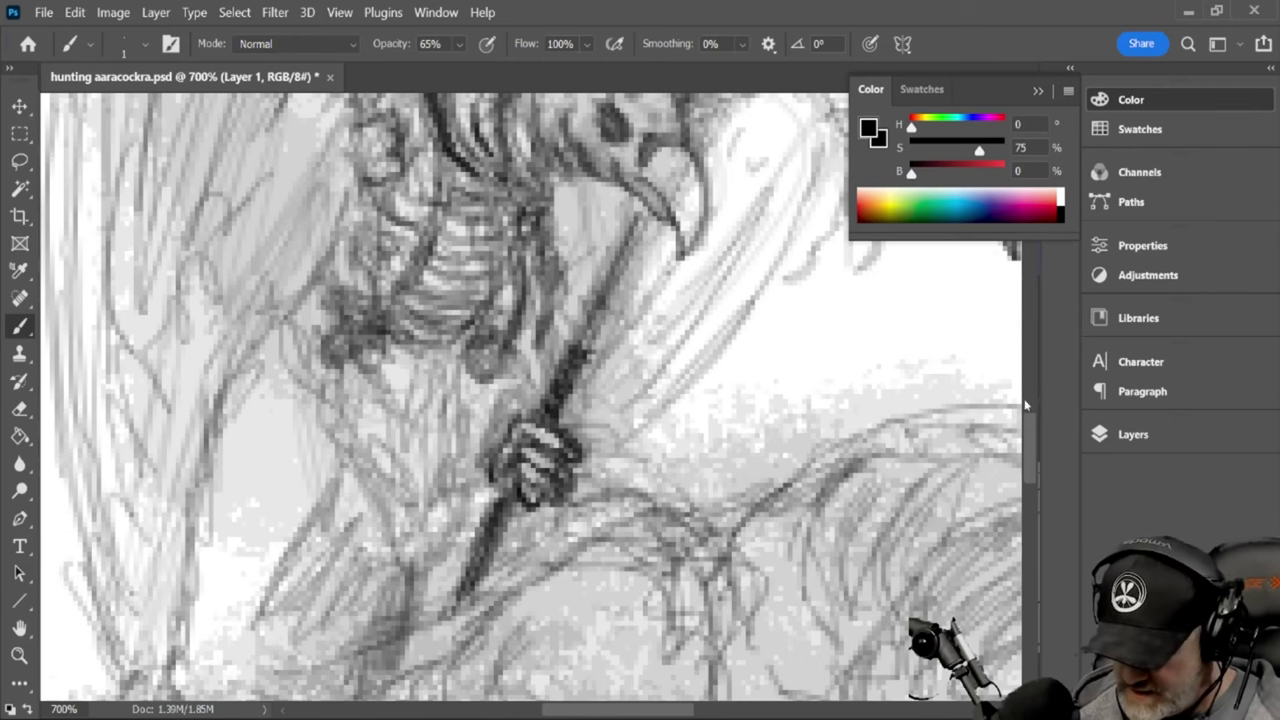
Outline the long clawed digits resting on the ground at the end of the figure's other limb
left_click_drag(1030, 449, 1031, 475)
left_click_drag(676, 709, 627, 709)
mouse_move(468, 500)
left_mouse_down()
mouse_move(492, 543)
mouse_move(524, 556)
mouse_move(526, 576)
left_mouse_up()
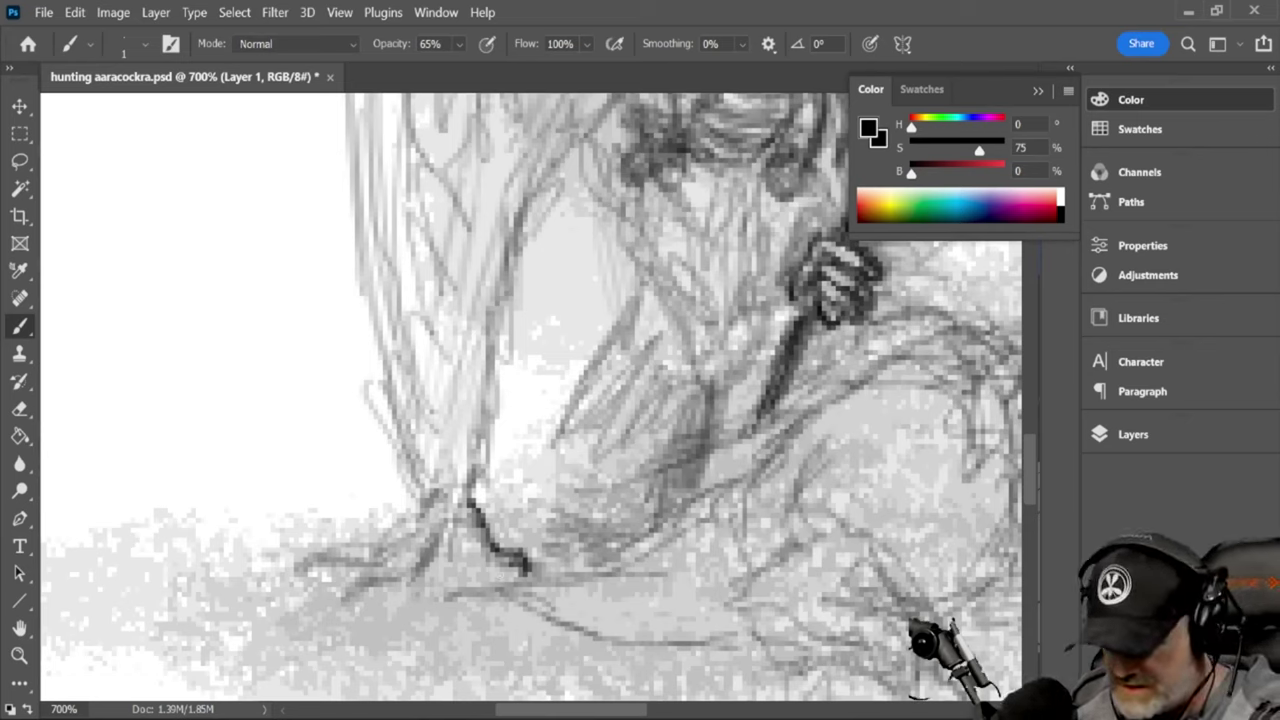
mouse_move(440, 542)
left_mouse_down()
mouse_move(464, 534)
mouse_move(490, 566)
mouse_move(522, 566)
left_mouse_up()
mouse_move(434, 524)
left_mouse_down()
mouse_move(405, 566)
mouse_move(413, 552)
mouse_move(400, 569)
mouse_move(354, 576)
mouse_move(341, 596)
mouse_move(396, 577)
mouse_move(451, 520)
mouse_move(298, 571)
mouse_move(414, 548)
left_mouse_up()
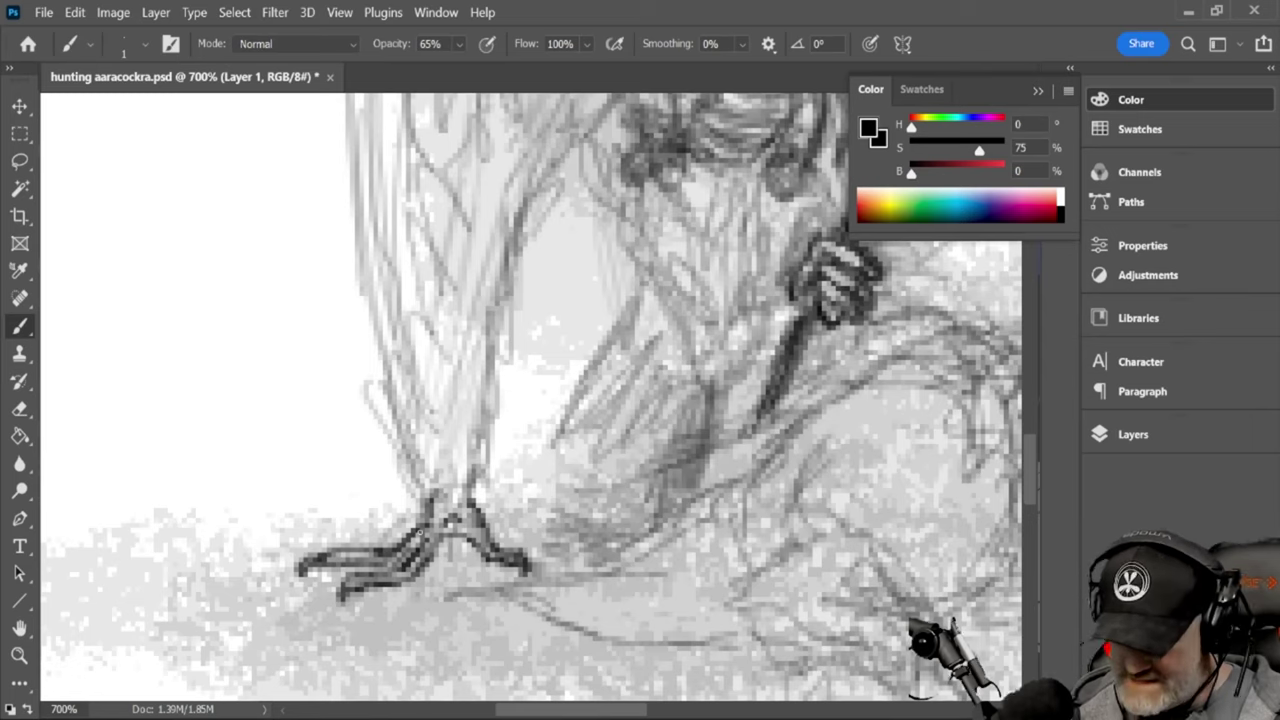
Draw a dark contour along the limb's inner edge from the grounded claws up to the shoulder
left_click_drag(466, 498, 506, 270)
left_click_drag(482, 368, 518, 214)
left_click_drag(504, 288, 518, 232)
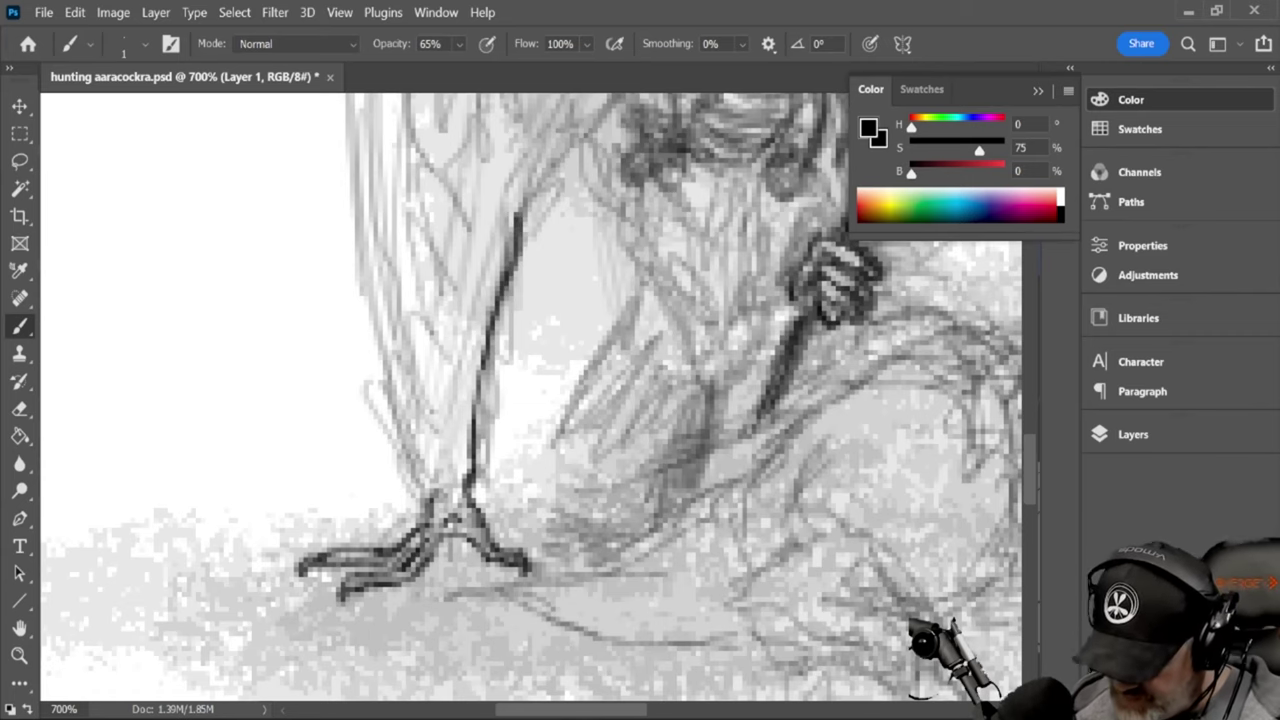
left_click_drag(1027, 456, 1030, 418)
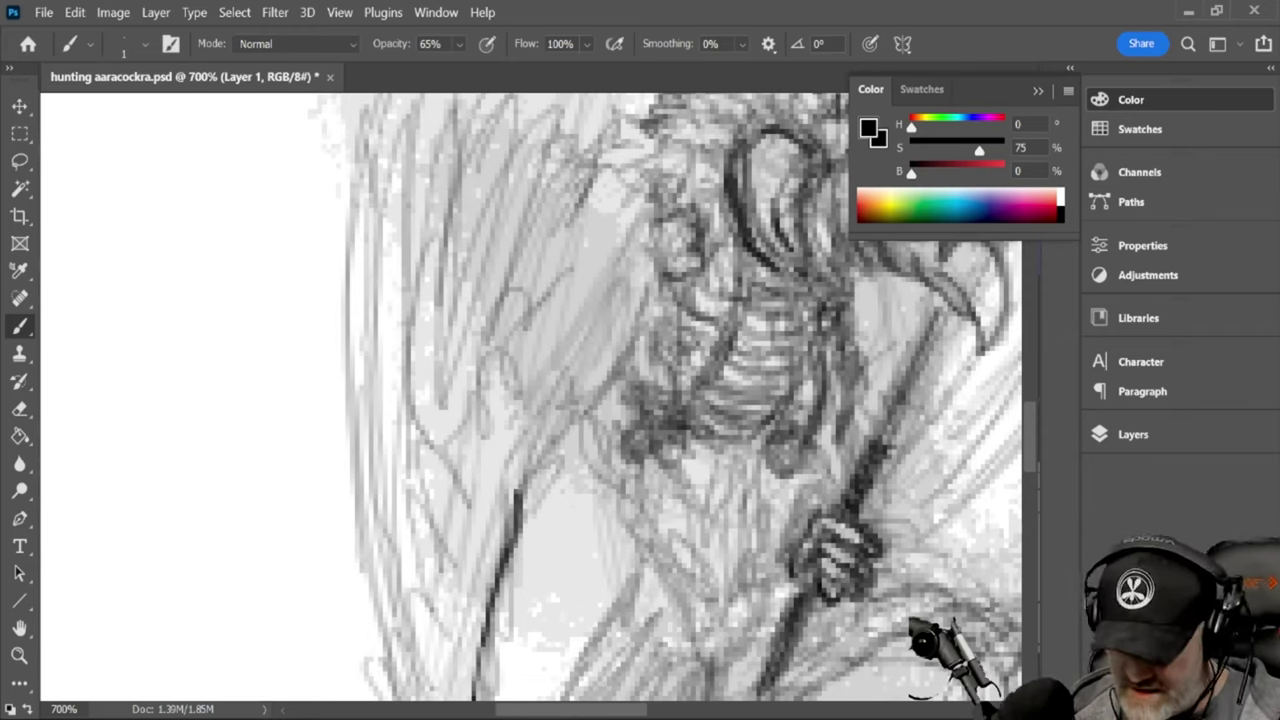
left_click_drag(518, 490, 544, 446)
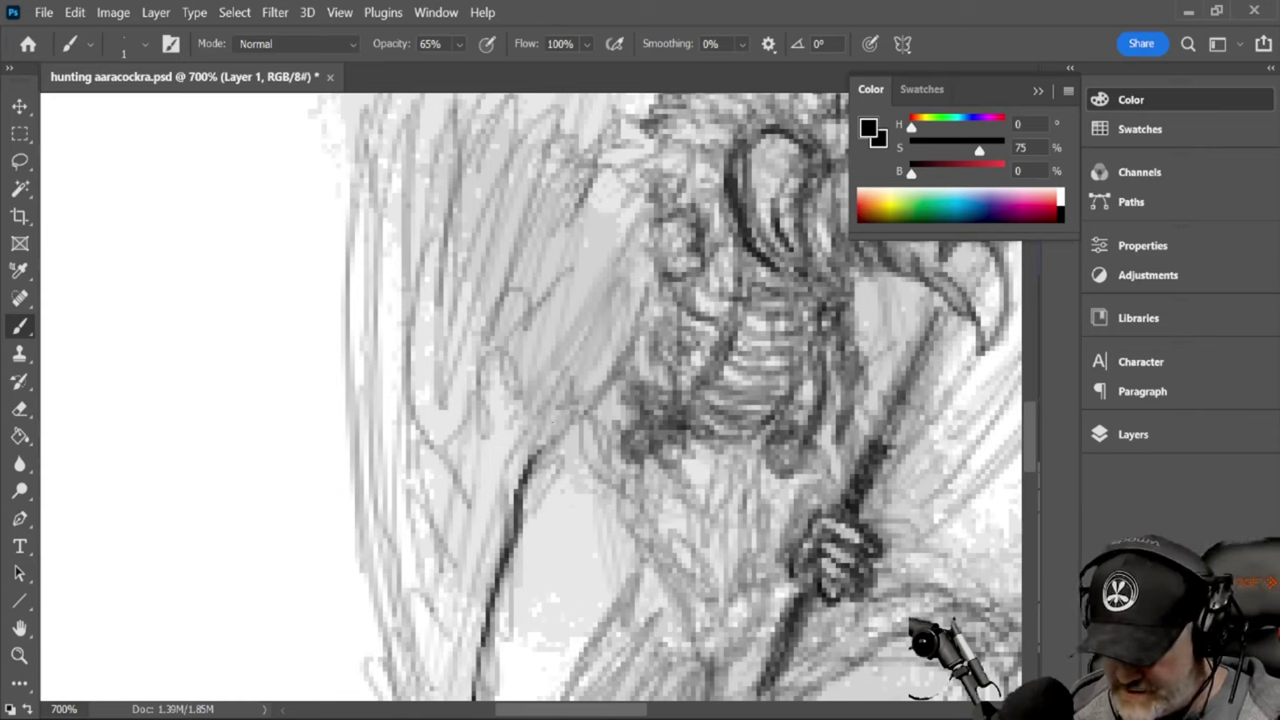
mouse_move(544, 446)
left_mouse_down()
mouse_move(588, 402)
mouse_move(646, 293)
mouse_move(666, 278)
mouse_move(695, 299)
left_mouse_up()
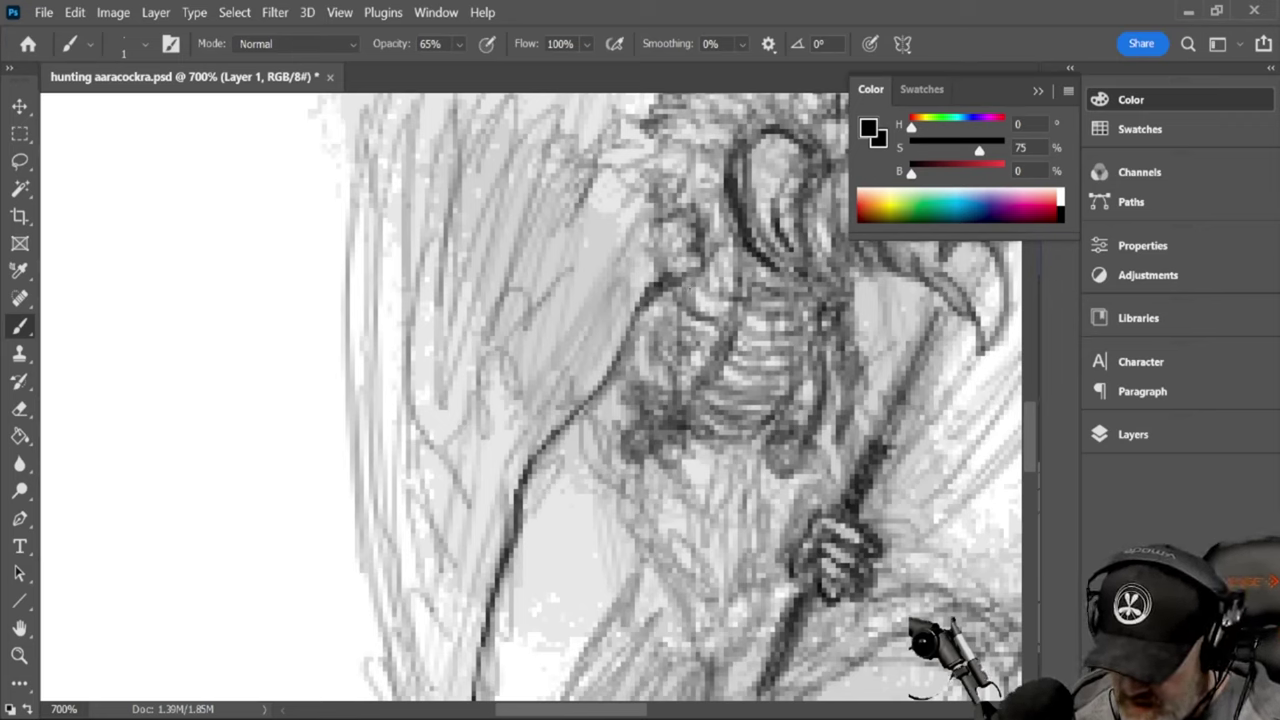
left_click_drag(690, 289, 654, 284)
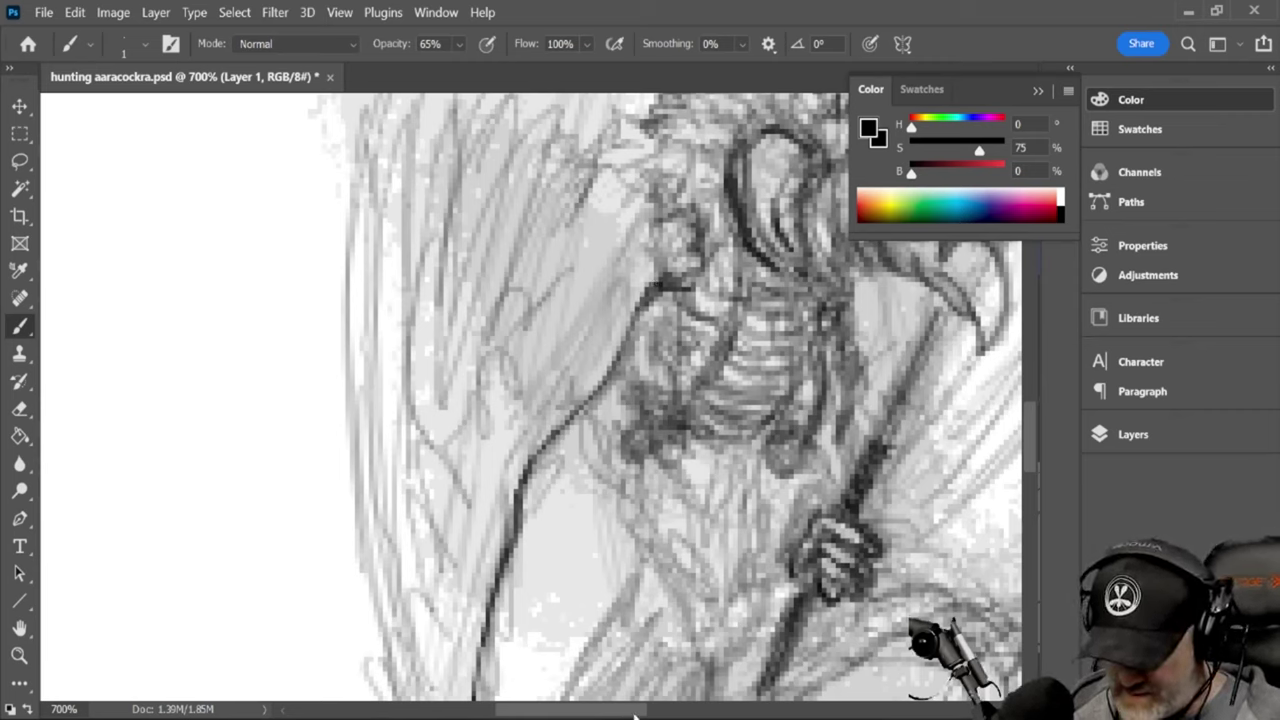
Darken a small patch at the lower back corner of the ribbed torso, beside the arm
left_click_drag(634, 716, 622, 715)
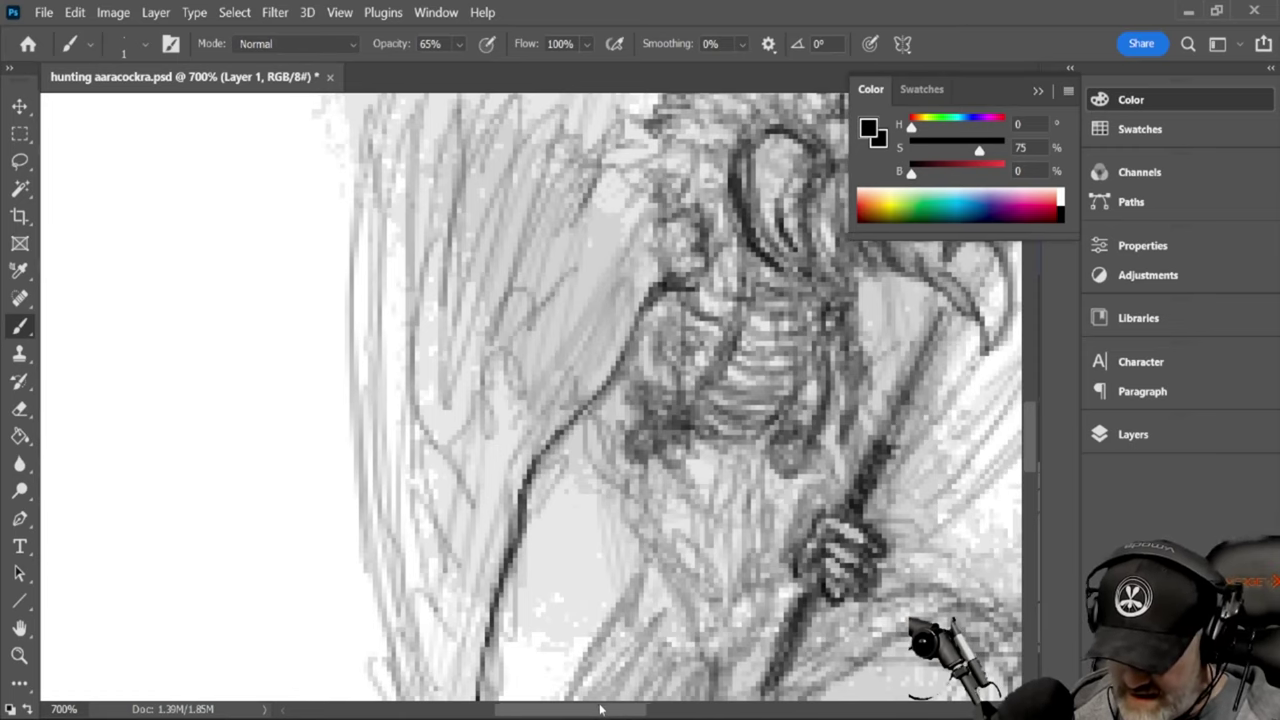
scroll(600, 709, "left", 5)
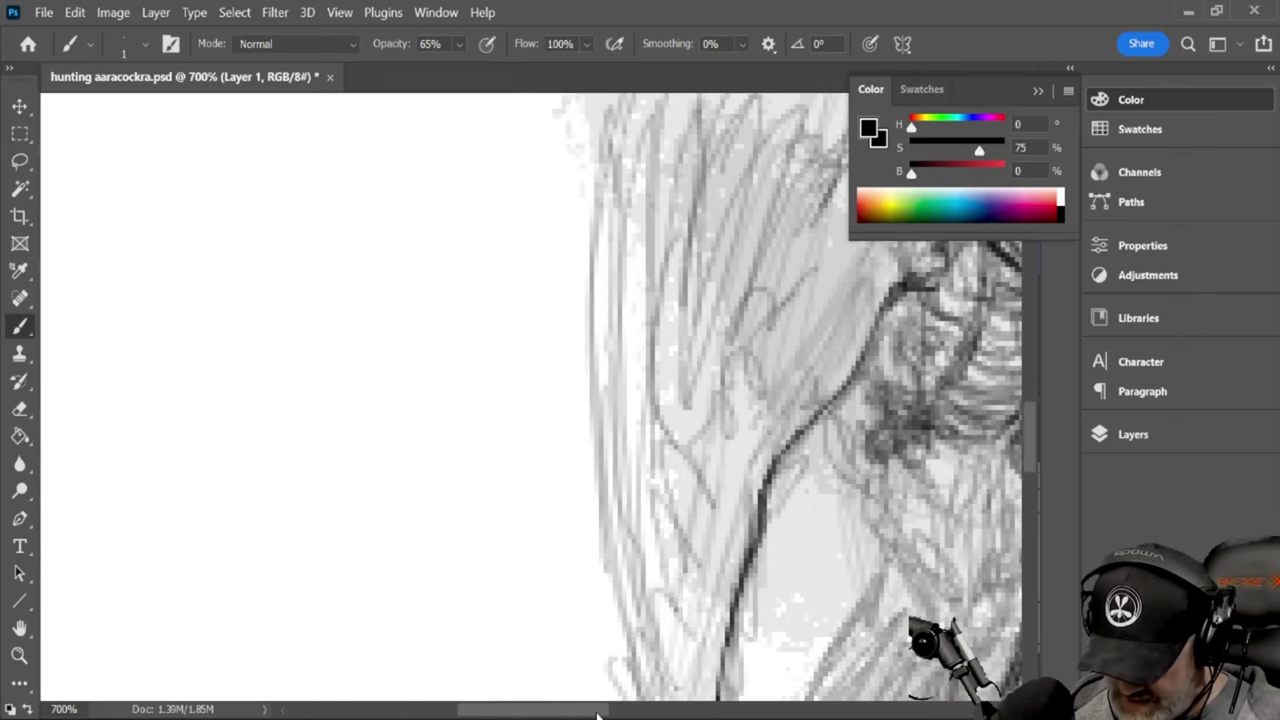
scroll(597, 709, "right", 4)
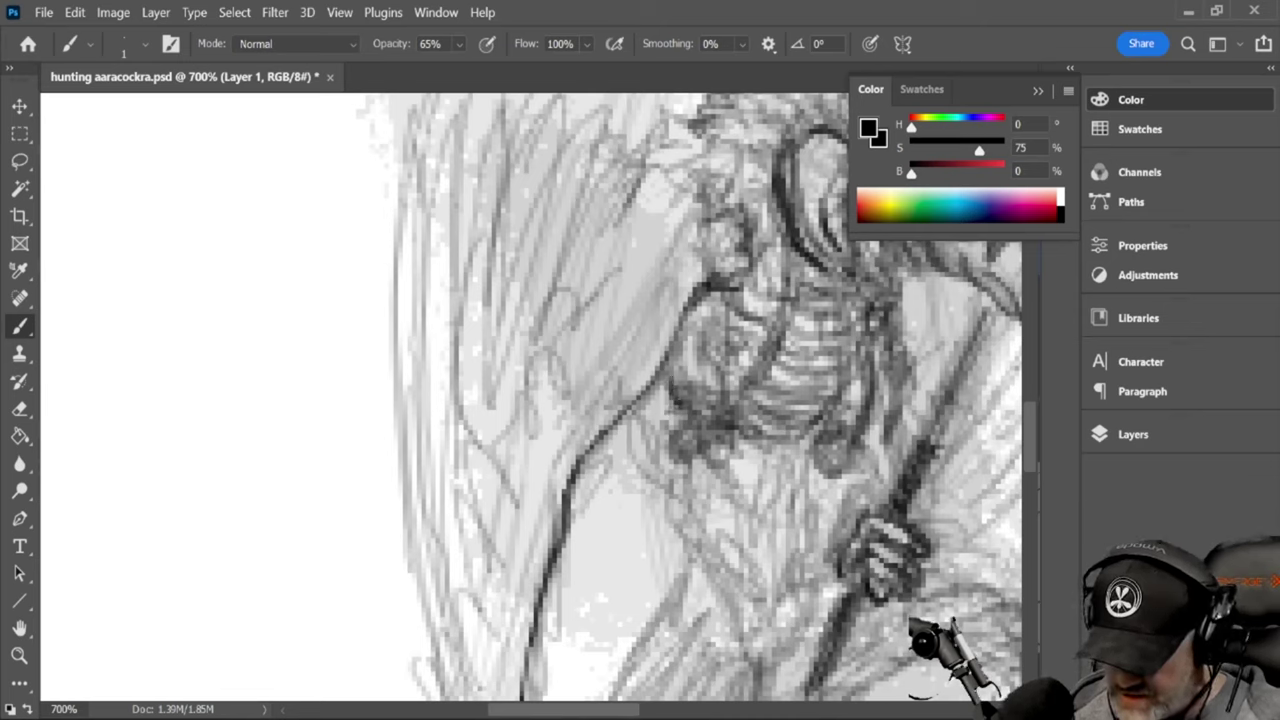
left_click_drag(688, 386, 680, 356)
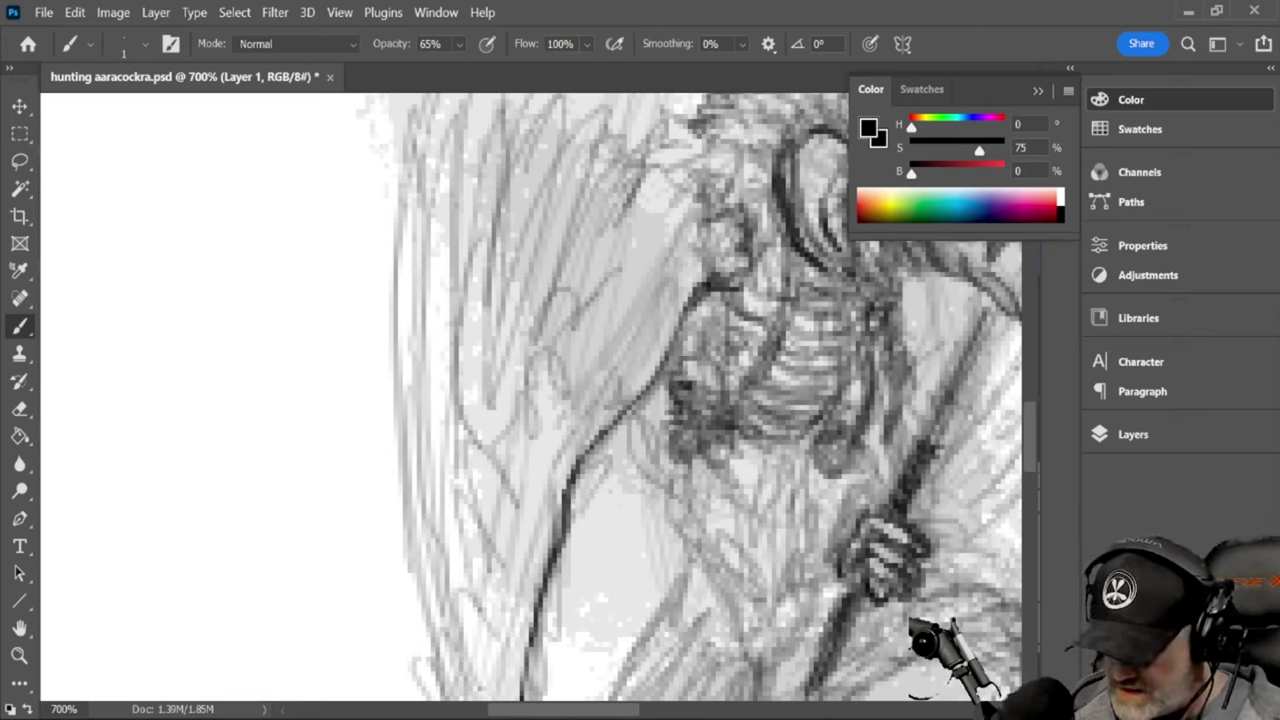
Outline the outer side of the grounded arm with jagged feather strokes from the shoulder down to the wrist
left_click_drag(1032, 436, 1027, 404)
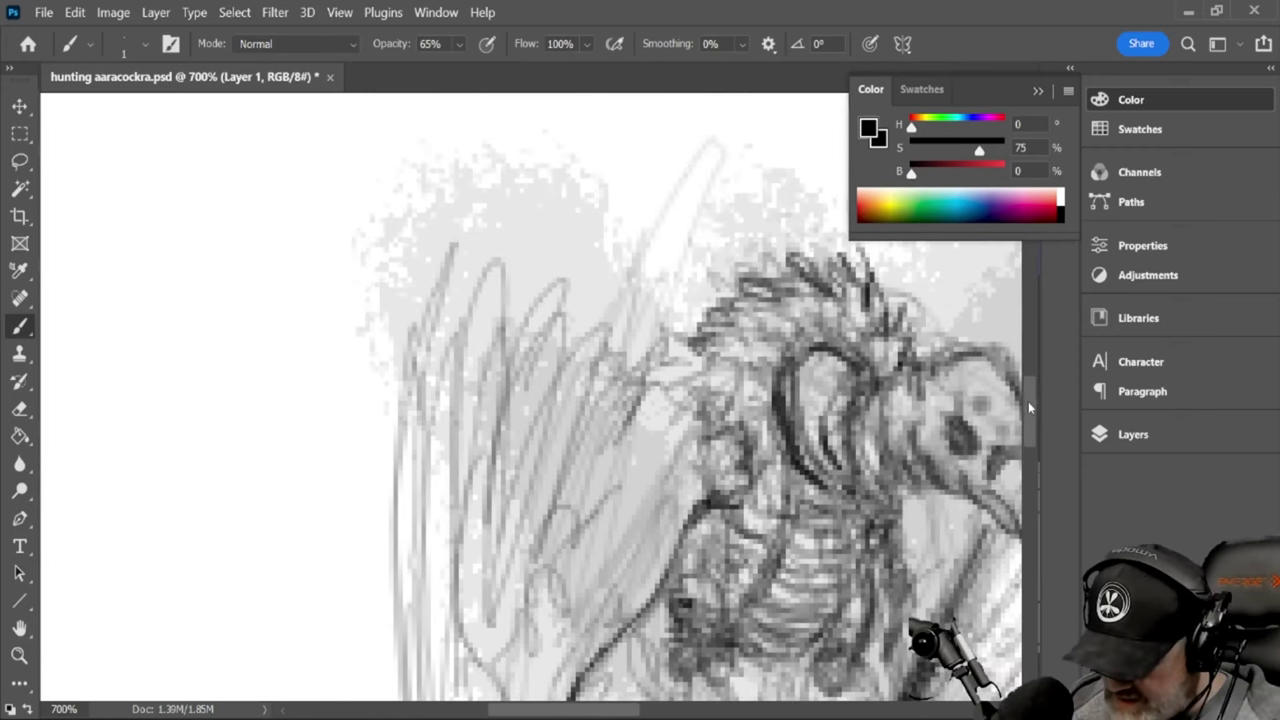
mouse_move(704, 364)
left_mouse_down()
mouse_move(650, 382)
mouse_move(670, 376)
mouse_move(656, 372)
mouse_move(606, 470)
left_mouse_up()
left_click_drag(598, 516, 590, 525)
left_click_drag(684, 447, 609, 570)
left_click_drag(652, 531, 560, 640)
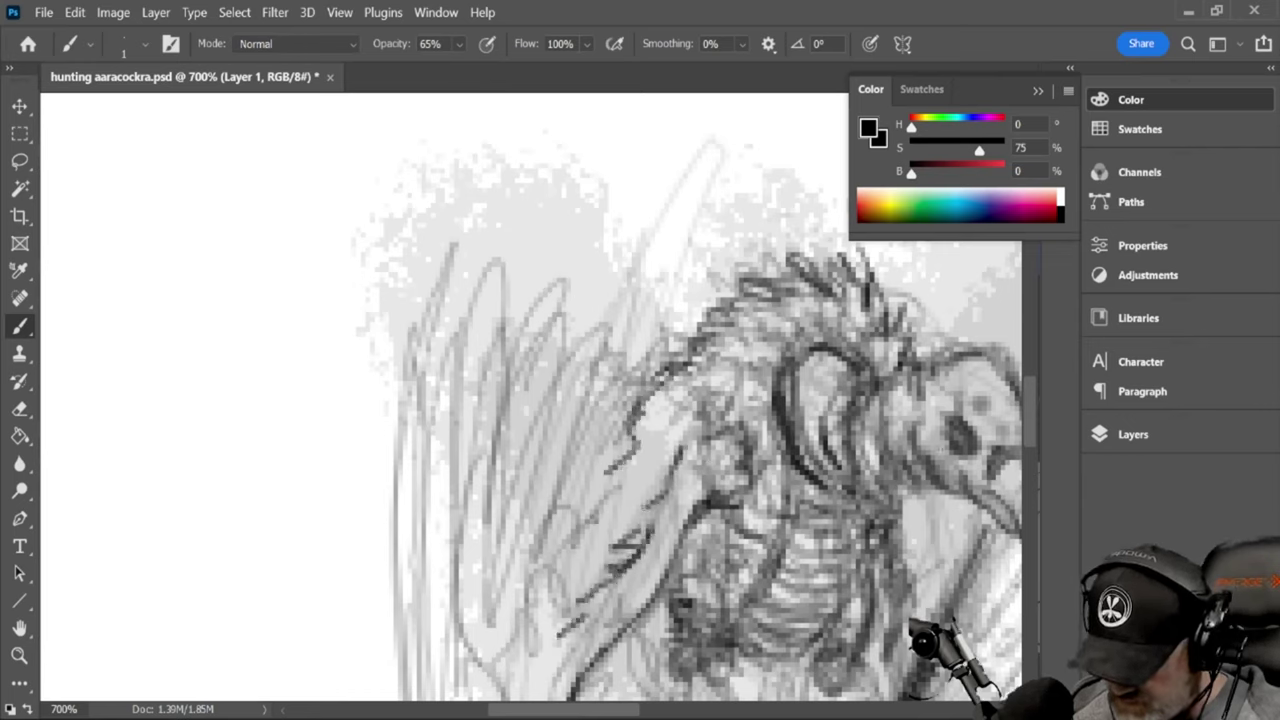
left_click_drag(1034, 436, 1035, 467)
mouse_move(580, 323)
left_mouse_down()
mouse_move(522, 460)
mouse_move(498, 628)
left_mouse_up()
left_click(494, 645)
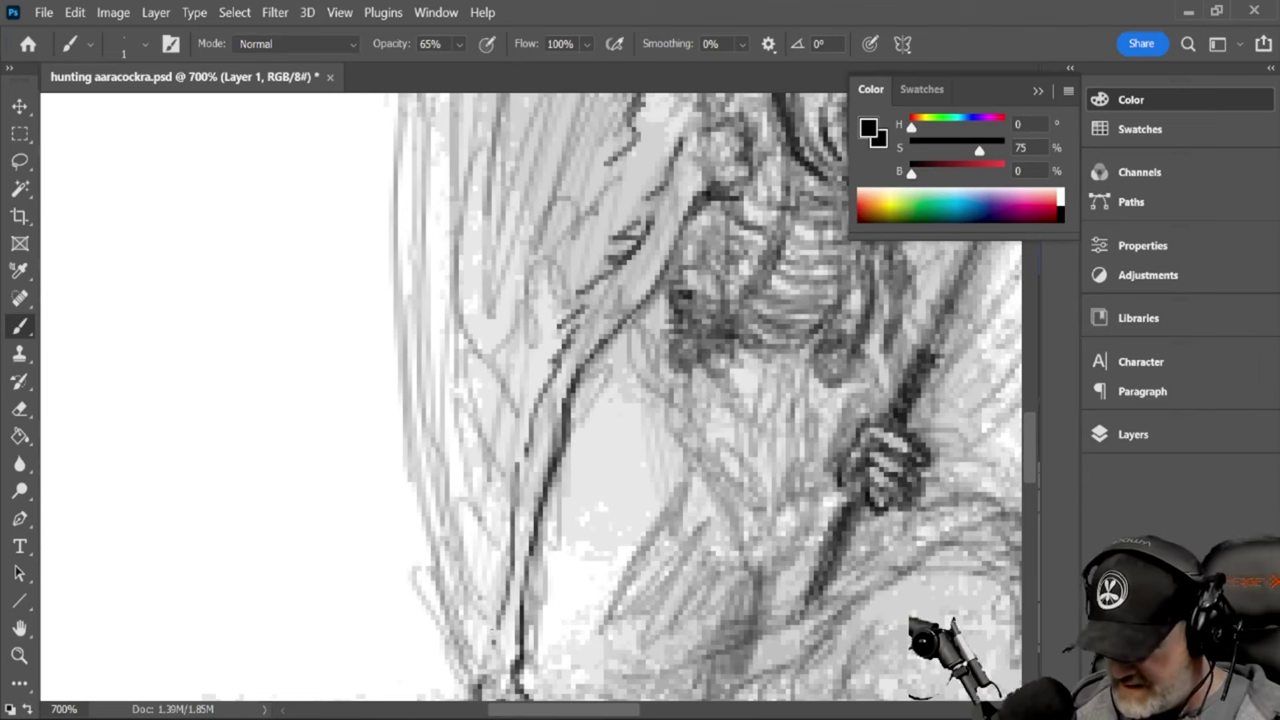
Draw a dark contour up the wing's outer edge from the wrist and close it around the outermost feather's tip
left_click_drag(1026, 456, 1029, 488)
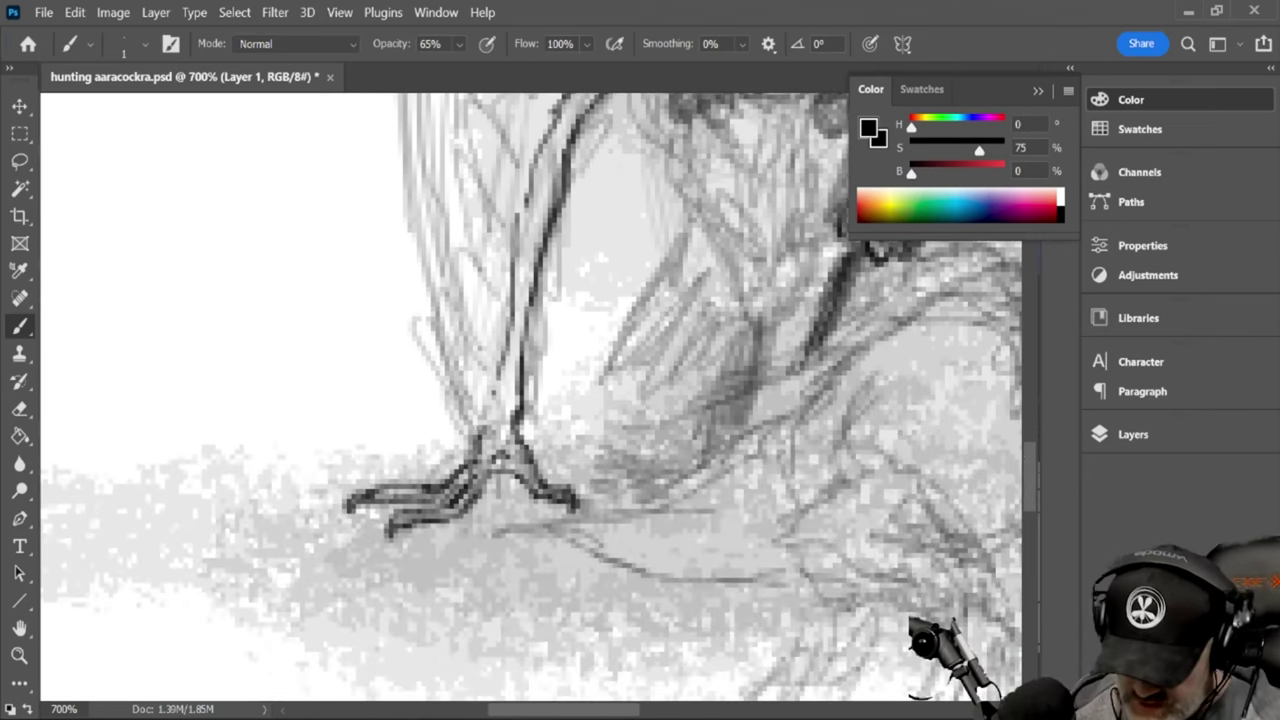
mouse_move(474, 432)
left_mouse_down()
mouse_move(432, 332)
mouse_move(445, 355)
mouse_move(408, 212)
left_mouse_up()
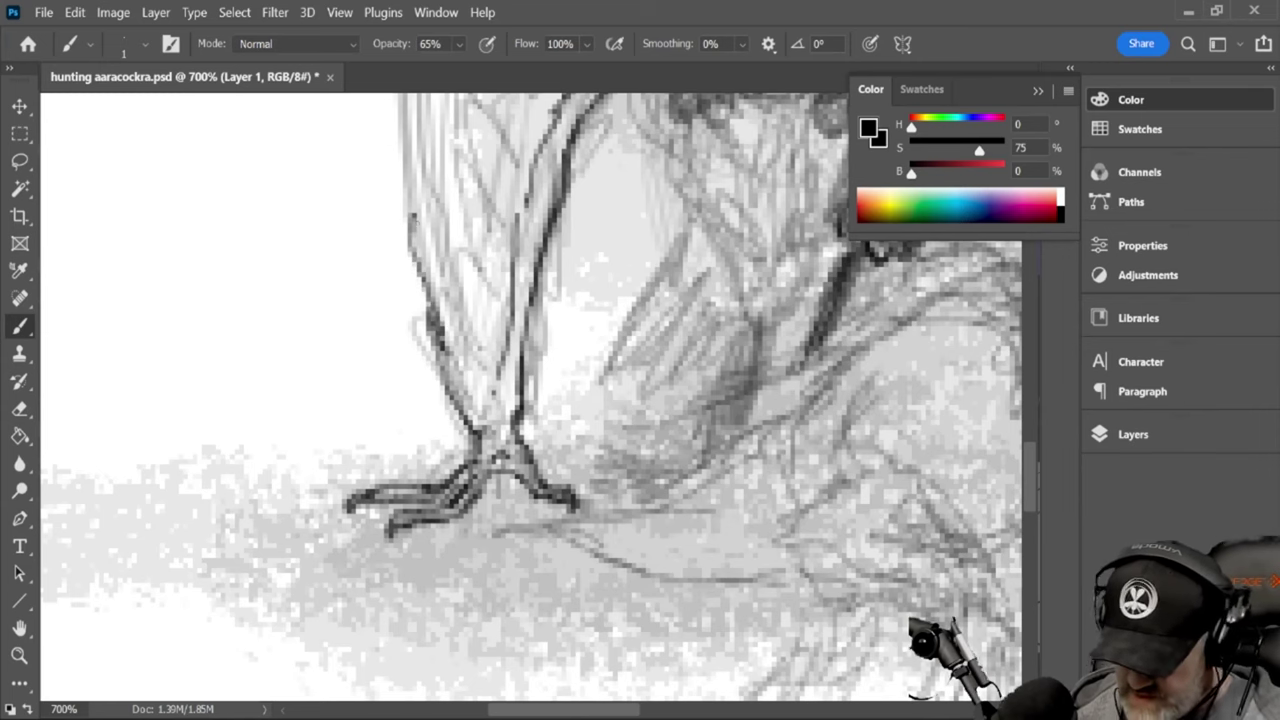
left_click_drag(1034, 475, 1034, 414)
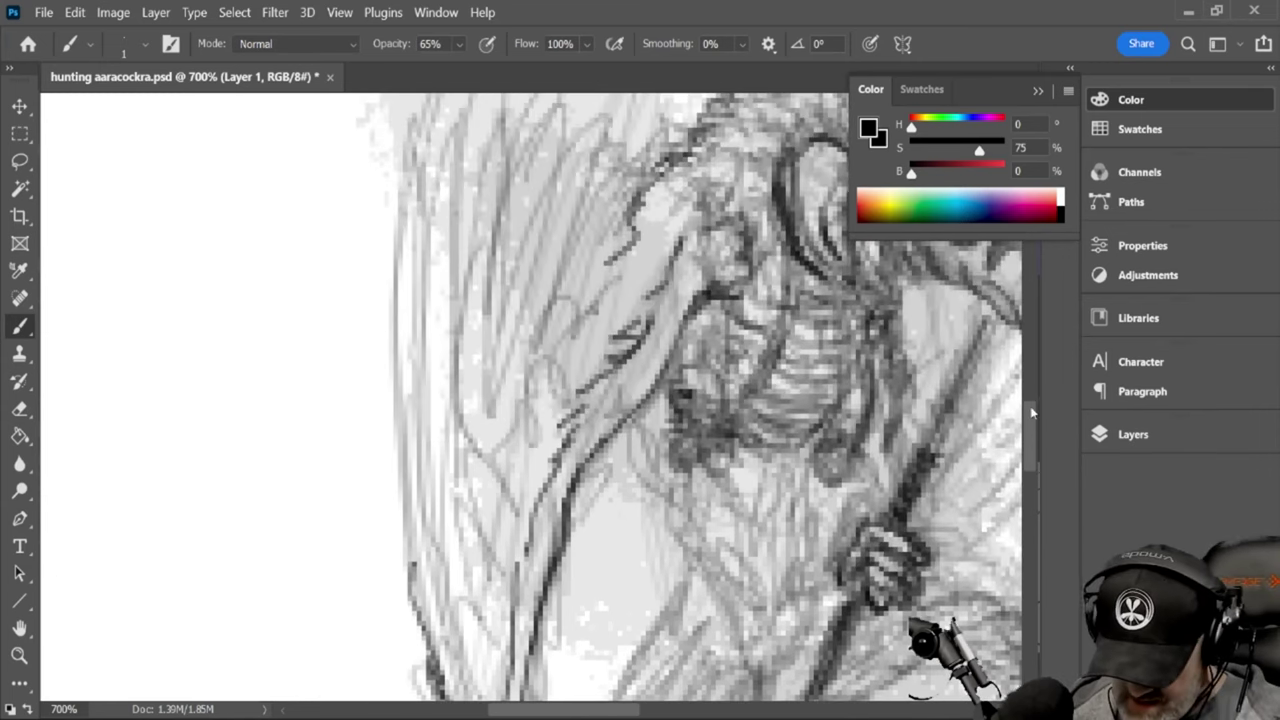
left_click_drag(404, 504, 396, 392)
left_click_drag(414, 456, 390, 258)
mouse_move(404, 350)
left_mouse_down()
mouse_move(392, 206)
mouse_move(402, 122)
left_mouse_up()
left_click_drag(410, 134, 420, 92)
left_click_drag(398, 156, 420, 92)
mouse_move(430, 214)
left_mouse_down()
mouse_move(418, 118)
mouse_move(418, 370)
left_mouse_up()
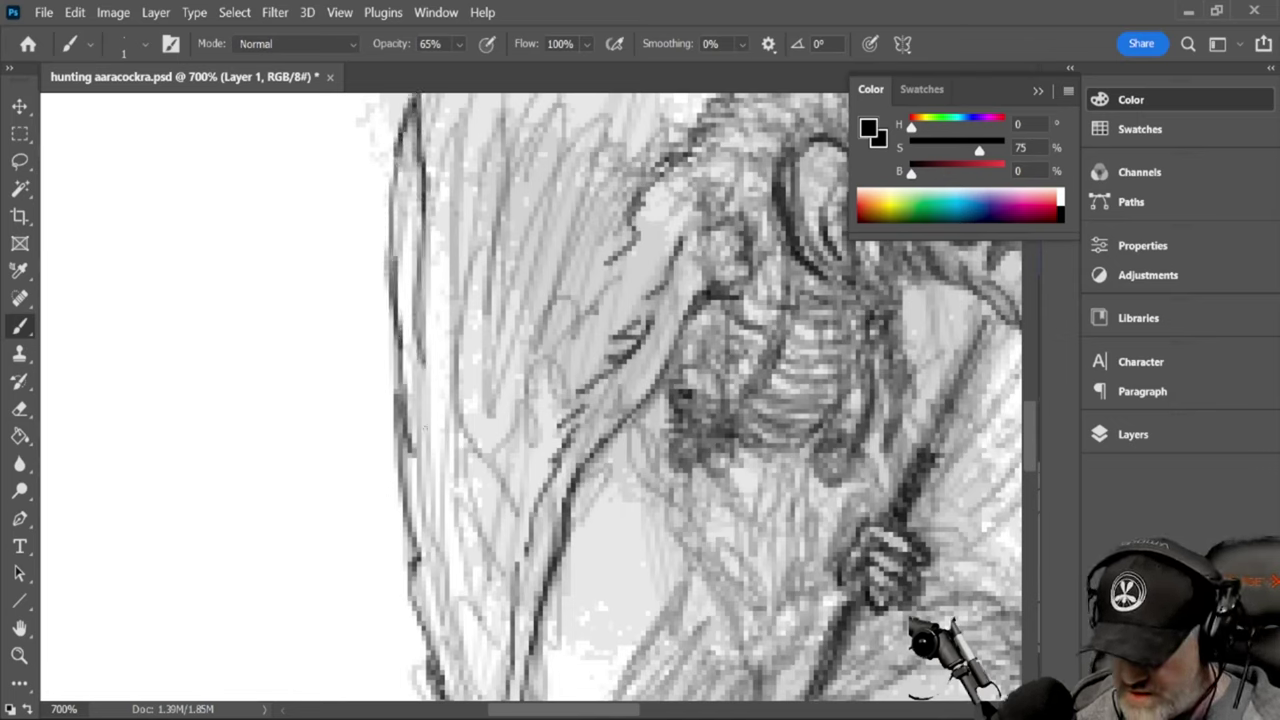
Outline the long pointed feathers across the wing's upper edge, from the outermost feather in to the shoulder
left_click_drag(1027, 446, 1022, 412)
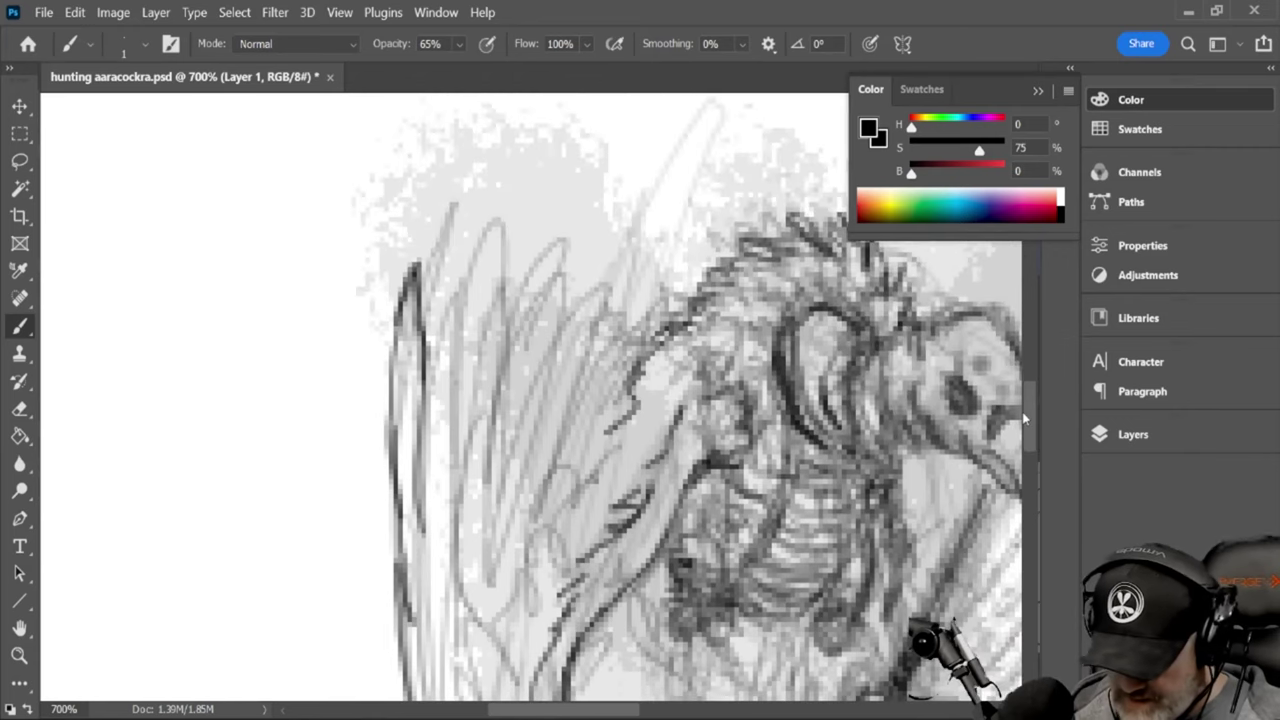
mouse_move(428, 540)
left_mouse_down()
mouse_move(416, 310)
mouse_move(440, 210)
mouse_move(434, 510)
mouse_move(480, 212)
mouse_move(431, 572)
left_mouse_up()
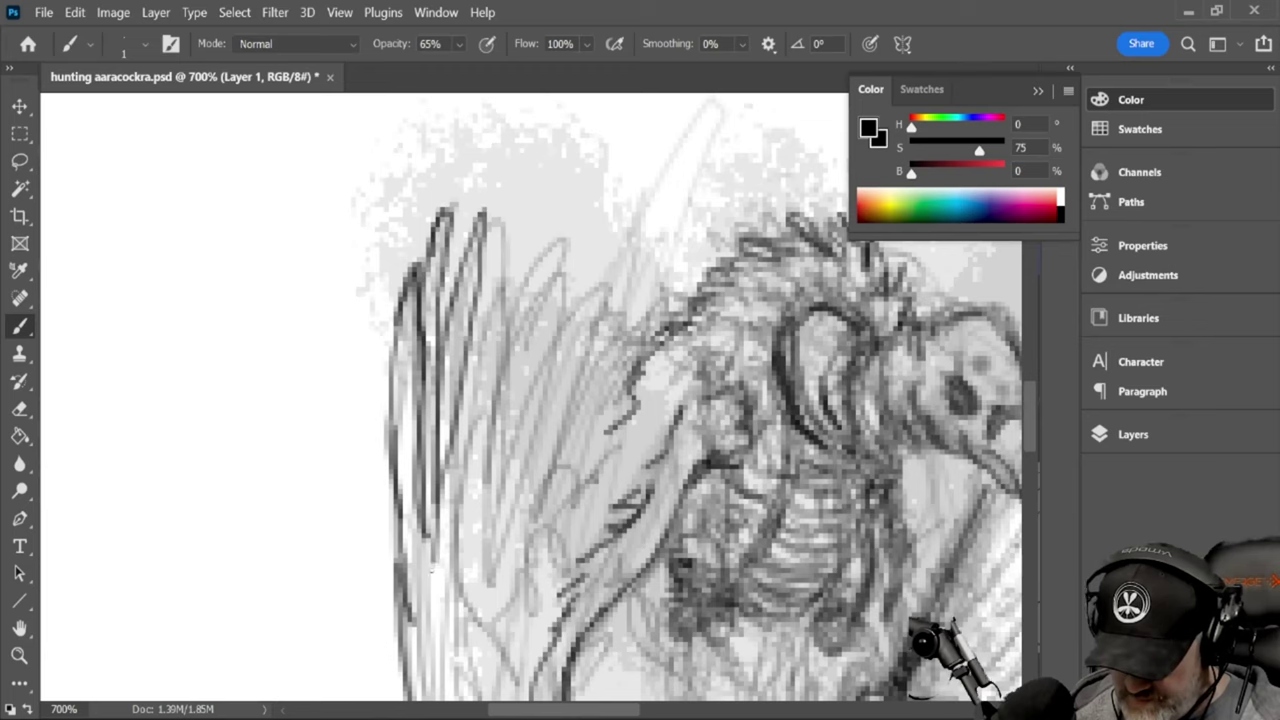
mouse_move(440, 520)
left_mouse_down()
mouse_move(470, 330)
mouse_move(518, 240)
mouse_move(446, 540)
mouse_move(522, 347)
mouse_move(580, 262)
left_mouse_up()
left_click_drag(580, 262, 490, 470)
left_click_drag(514, 318, 554, 258)
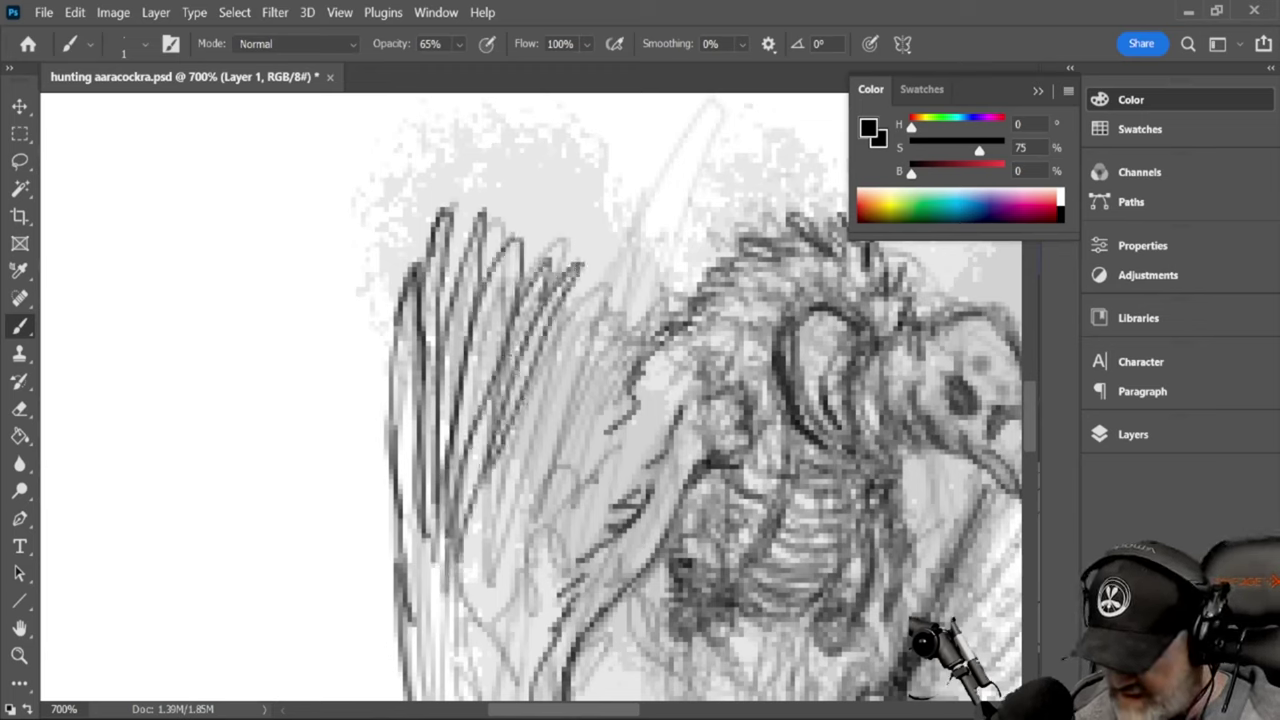
mouse_move(489, 486)
left_mouse_down()
mouse_move(566, 322)
mouse_move(546, 417)
left_mouse_up()
mouse_move(640, 340)
left_mouse_down()
mouse_move(545, 432)
mouse_move(502, 560)
mouse_move(585, 418)
mouse_move(498, 645)
left_mouse_up()
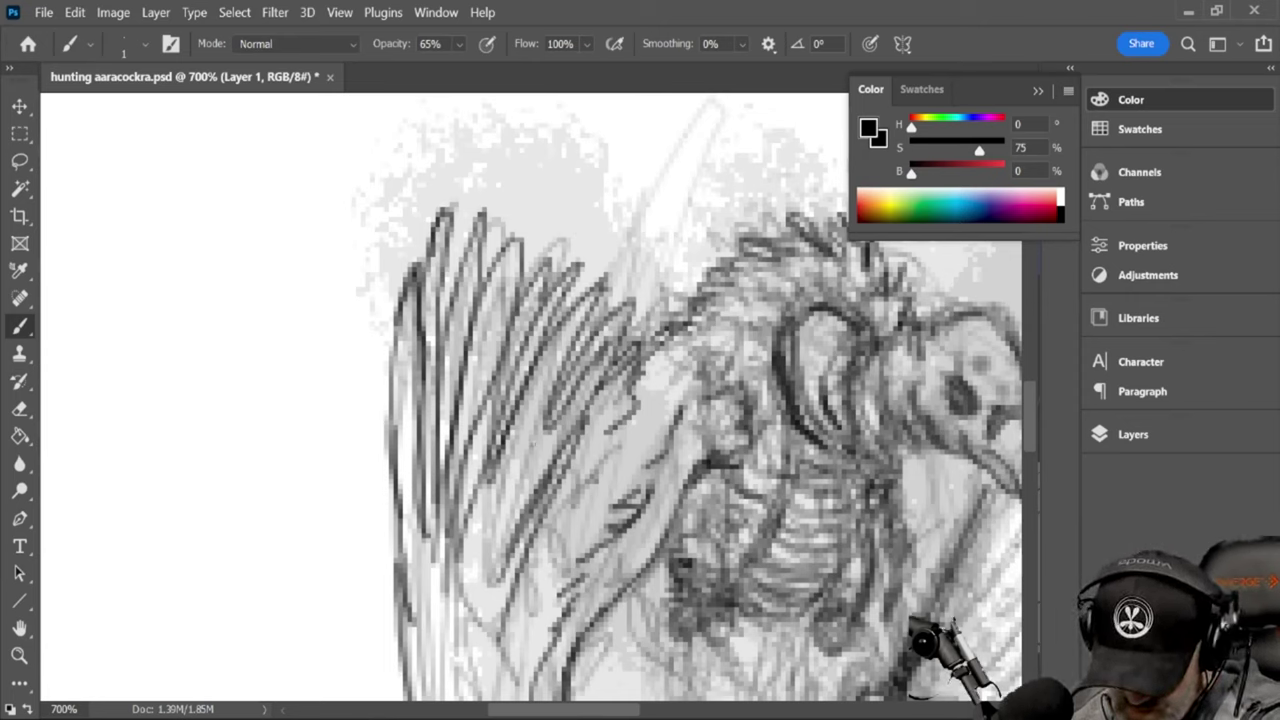
mouse_move(534, 443)
left_mouse_down()
mouse_move(468, 644)
mouse_move(468, 545)
mouse_move(438, 640)
mouse_move(425, 535)
left_mouse_up()
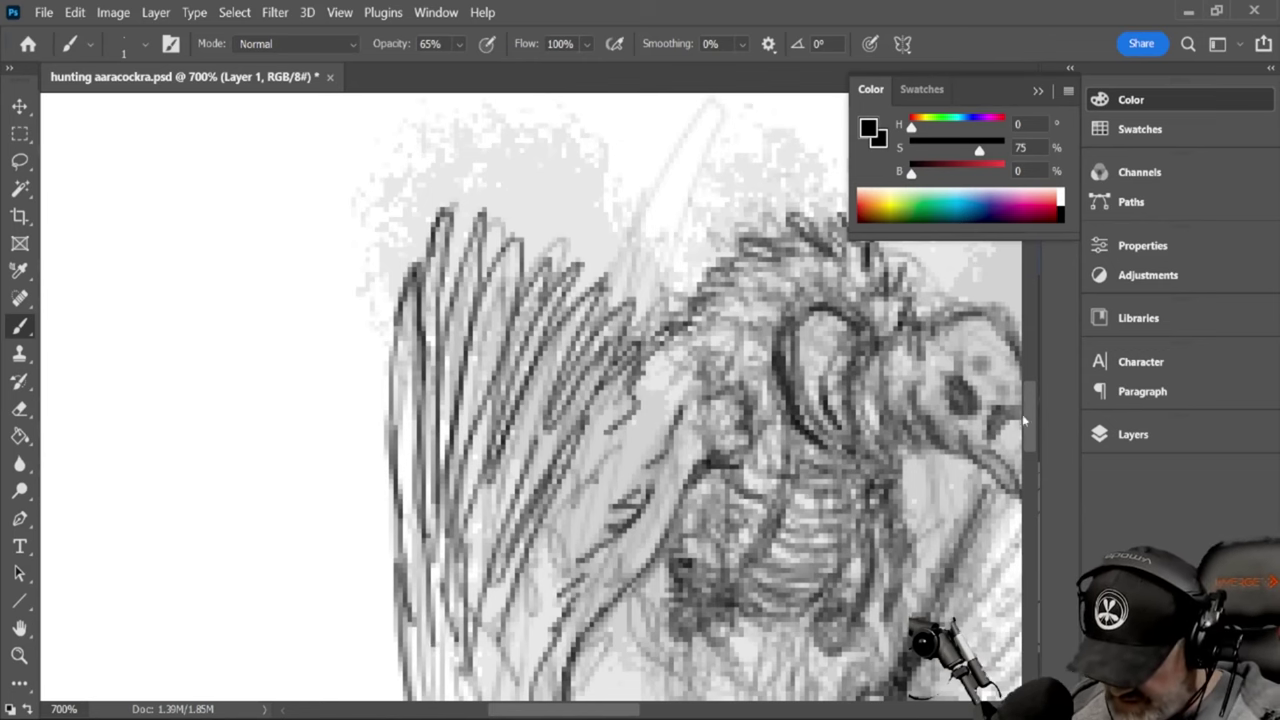
Fill the middle of the wing beside the arm with dark overlapping feather strokes running down toward the forearm
left_click_drag(1033, 416, 1031, 440)
left_click_drag(504, 412, 510, 492)
mouse_move(530, 398)
left_mouse_down()
mouse_move(580, 264)
mouse_move(516, 404)
left_mouse_up()
left_click_drag(562, 306, 506, 412)
left_click_drag(588, 248, 500, 445)
mouse_move(580, 336)
left_mouse_down()
mouse_move(519, 428)
mouse_move(530, 408)
left_mouse_up()
left_click_drag(624, 240, 596, 298)
left_click_drag(634, 212, 572, 304)
left_click_drag(546, 366, 516, 422)
left_click_drag(486, 476, 474, 560)
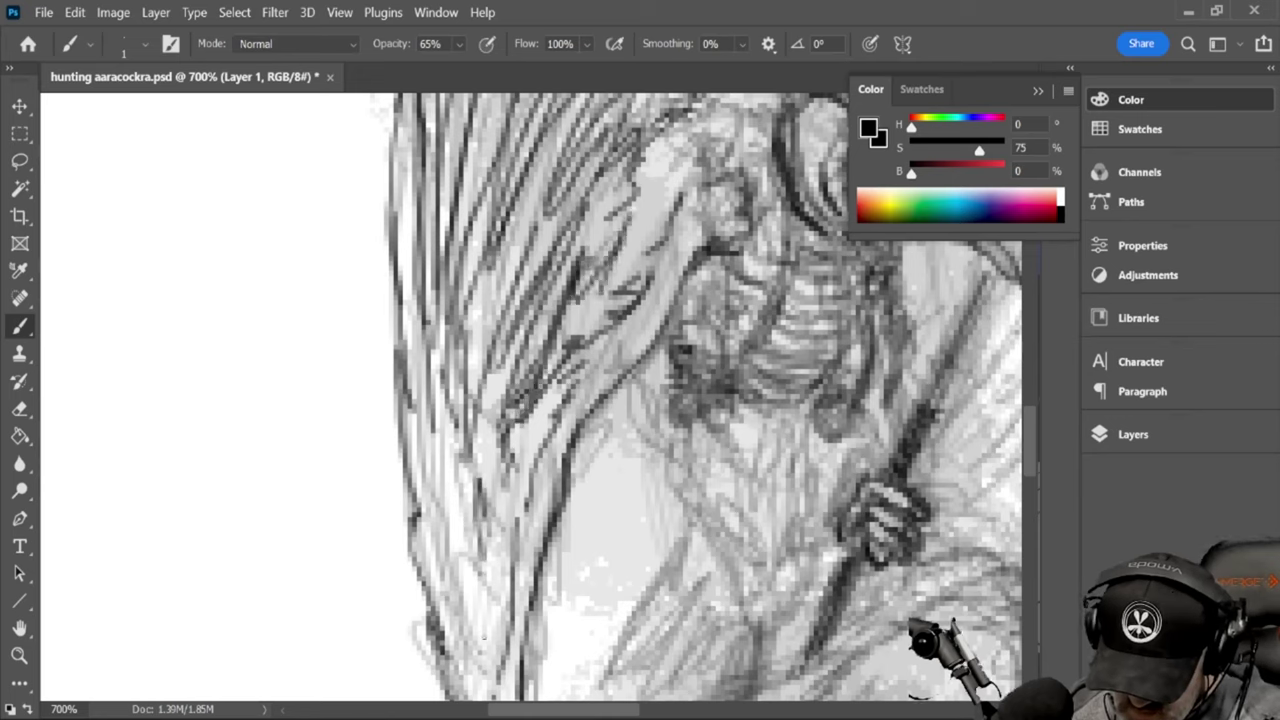
Add dark feather strokes through the narrow lower part of the wing, tapering down to the wrist
mouse_move(494, 602)
left_mouse_down()
mouse_move(482, 670)
mouse_move(496, 583)
left_mouse_up()
left_click_drag(493, 701, 460, 626)
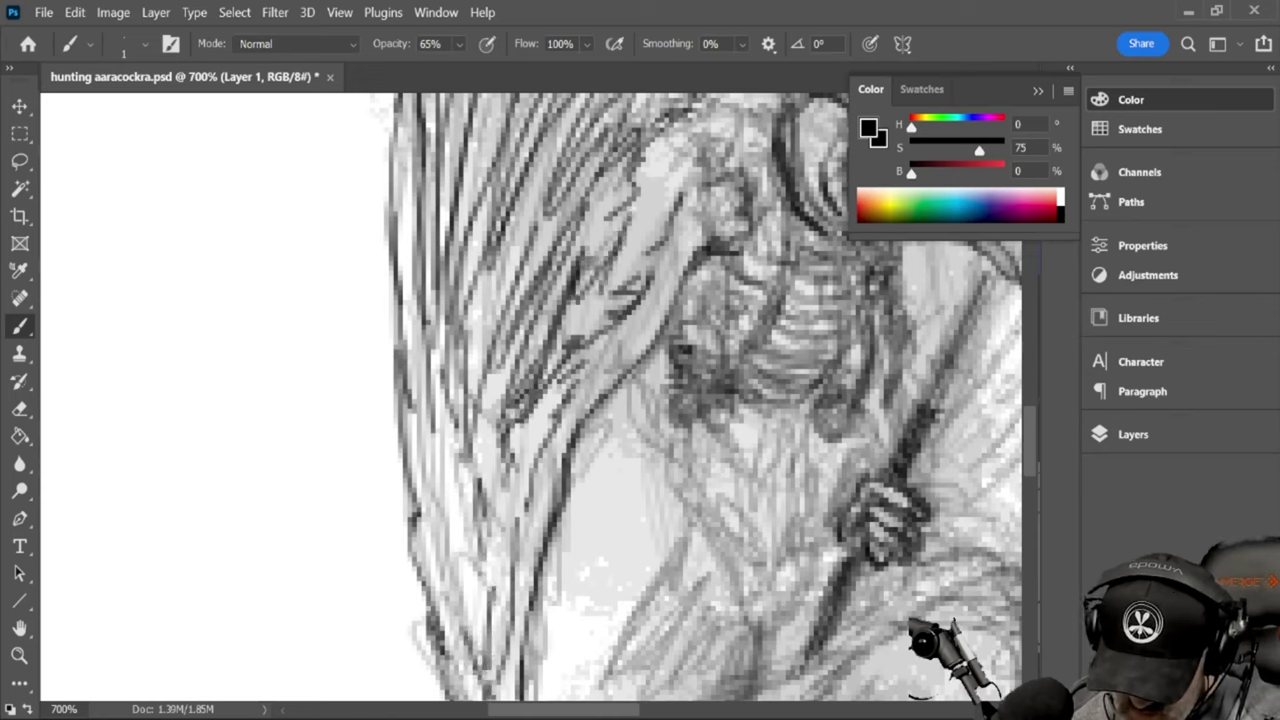
left_click_drag(420, 518, 450, 604)
left_click_drag(414, 430, 436, 506)
mouse_move(420, 386)
left_mouse_down()
mouse_move(454, 540)
mouse_move(404, 334)
mouse_move(398, 184)
left_mouse_up()
mouse_move(476, 558)
left_mouse_down()
mouse_move(460, 592)
mouse_move(460, 580)
left_mouse_up()
left_click_drag(466, 584, 440, 404)
left_click_drag(459, 659, 475, 689)
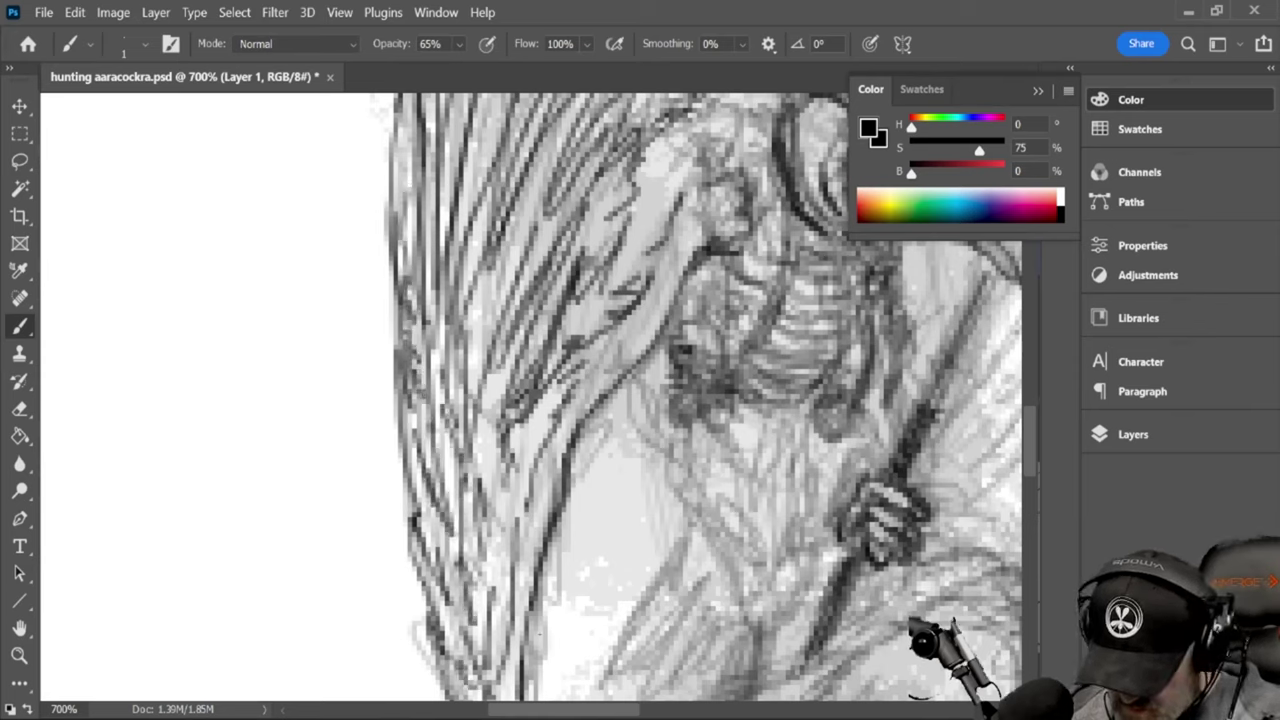
left_click_drag(1033, 437, 1033, 457)
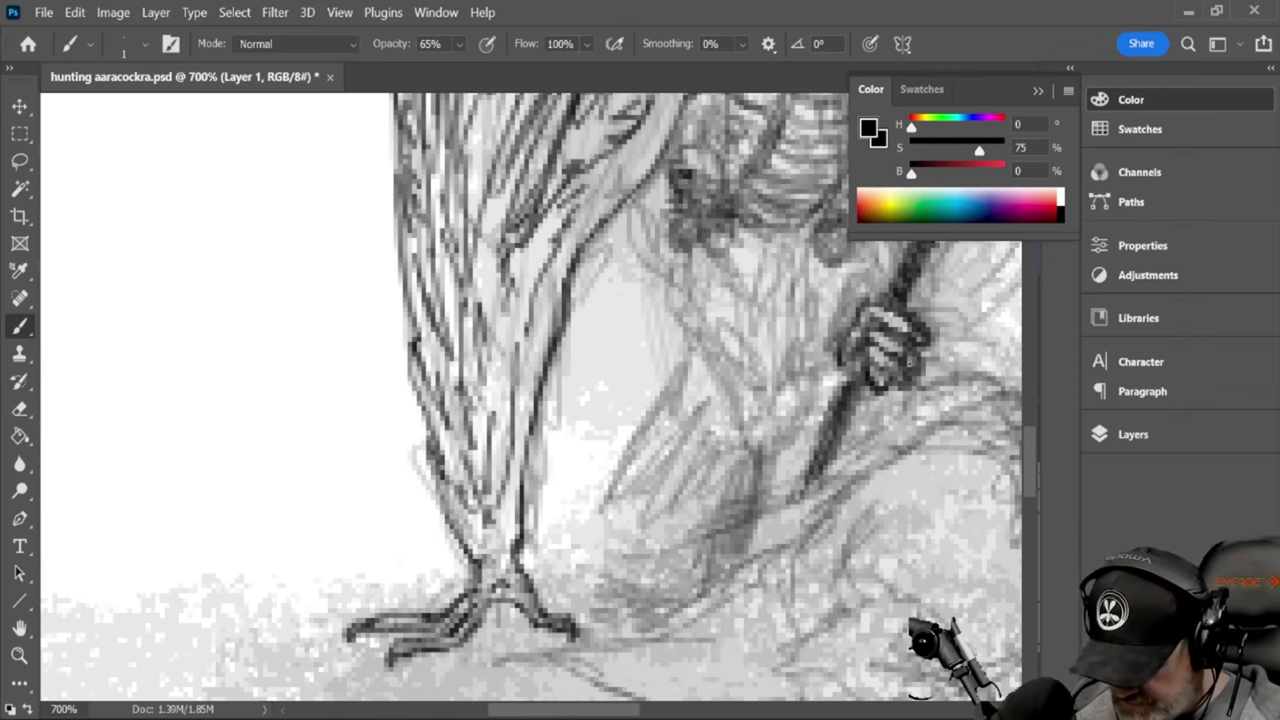
Draw the waist belt with two hanging straps at its centre and rounded beads at both ends
left_click_drag(1032, 453, 1035, 447)
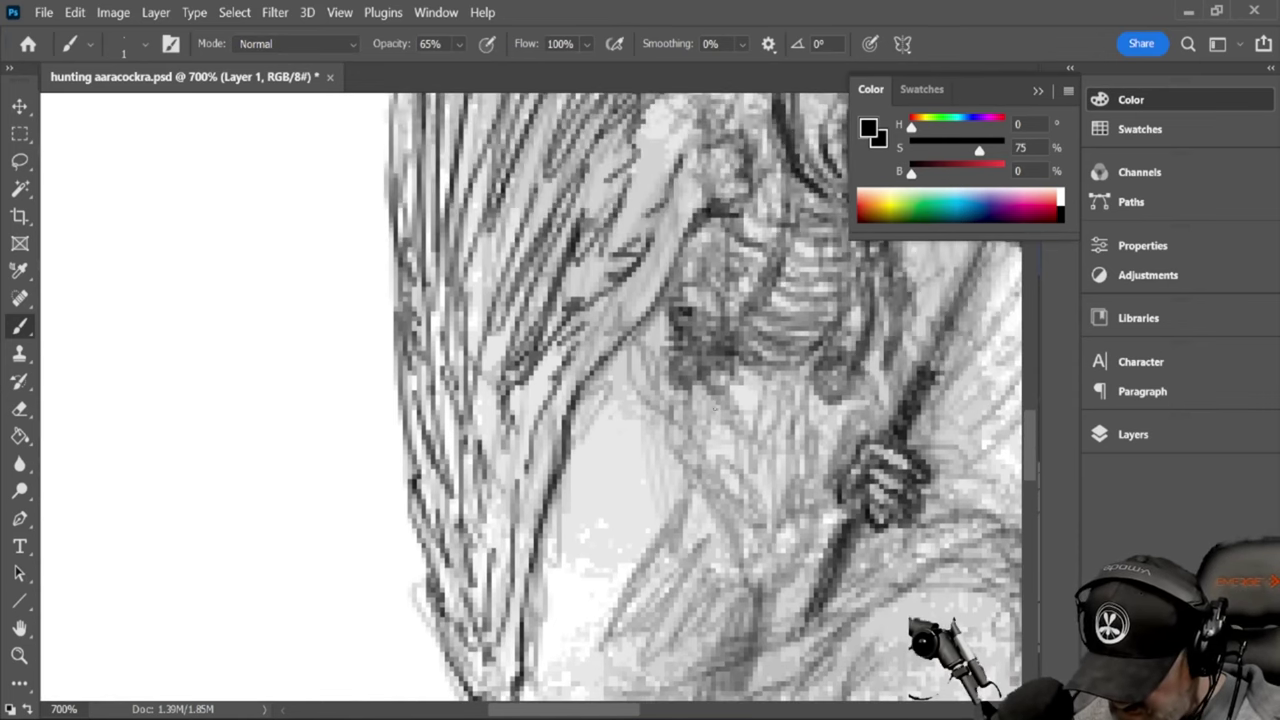
mouse_move(716, 369)
left_mouse_down()
mouse_move(808, 380)
mouse_move(782, 373)
mouse_move(780, 396)
mouse_move(768, 380)
mouse_move(785, 384)
mouse_move(772, 420)
mouse_move(771, 404)
mouse_move(774, 458)
mouse_move(772, 440)
mouse_move(760, 462)
left_mouse_up()
mouse_move(784, 396)
left_mouse_down()
mouse_move(798, 458)
mouse_move(799, 383)
left_mouse_up()
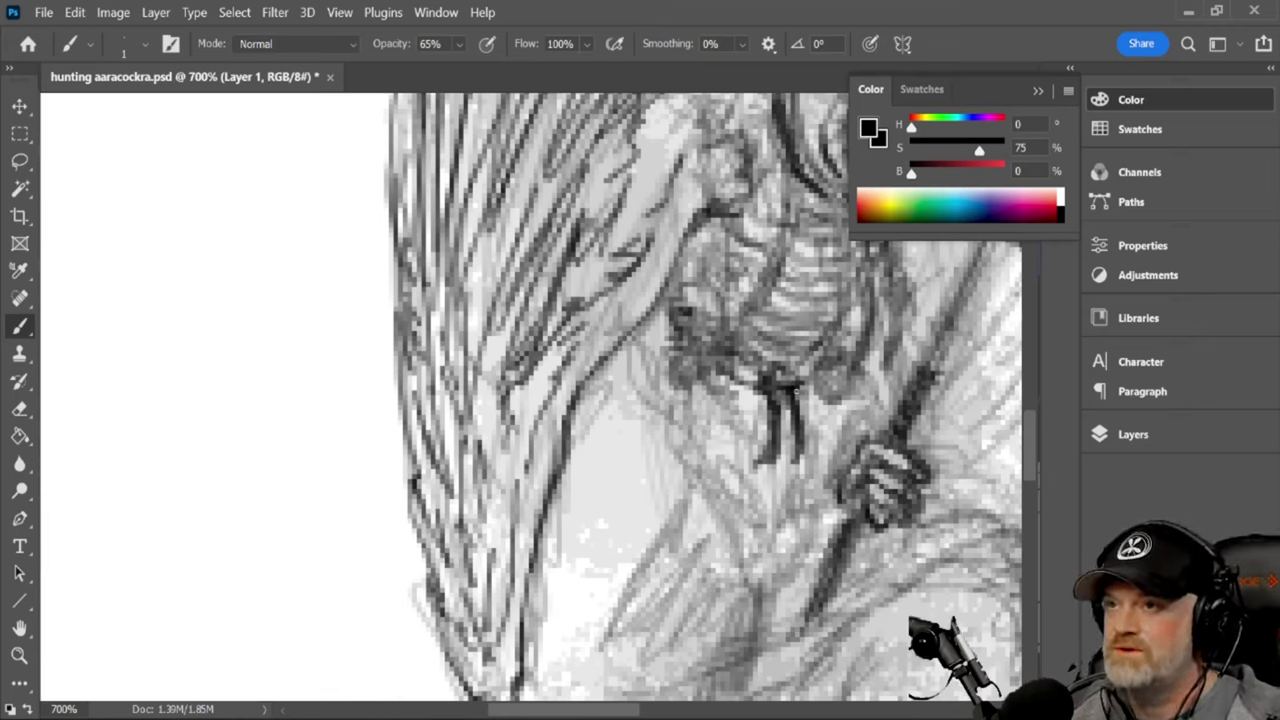
mouse_move(763, 377)
left_mouse_down()
mouse_move(731, 366)
mouse_move(739, 379)
mouse_move(826, 392)
mouse_move(840, 382)
mouse_move(862, 400)
mouse_move(872, 385)
mouse_move(850, 400)
mouse_move(866, 368)
mouse_move(834, 370)
mouse_move(837, 388)
left_mouse_up()
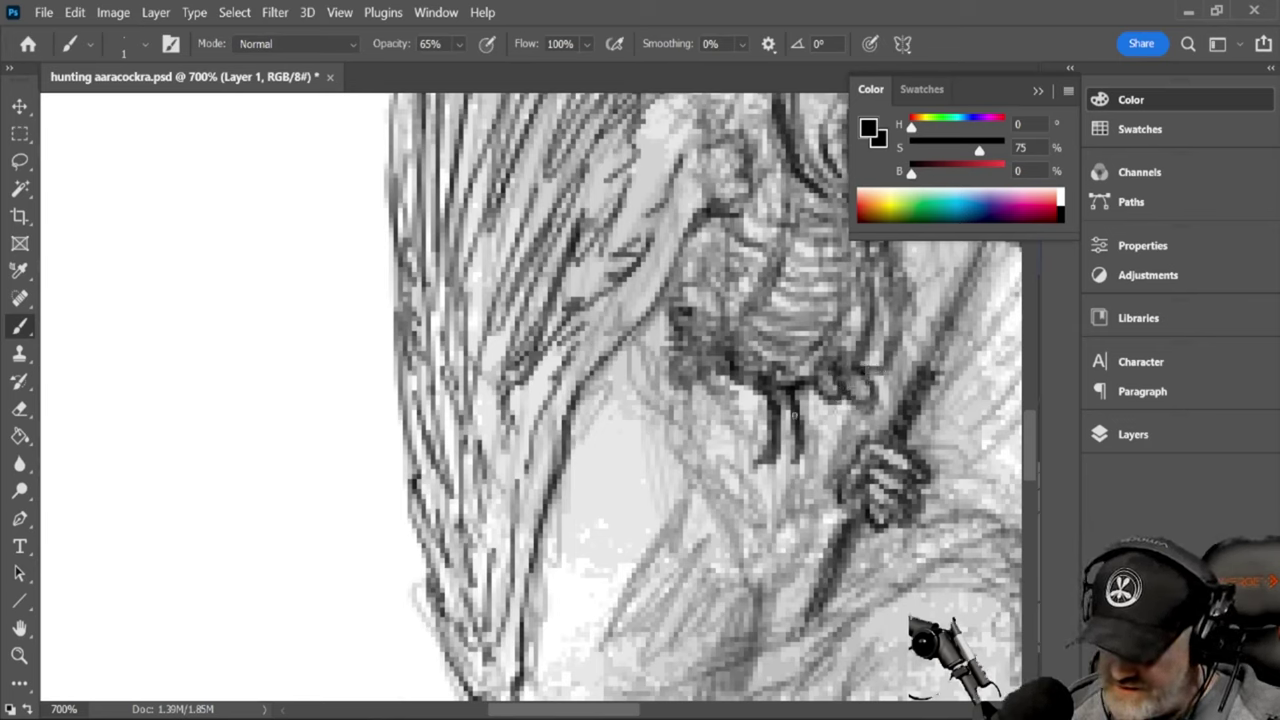
mouse_move(704, 372)
left_mouse_down()
mouse_move(706, 388)
mouse_move(728, 380)
mouse_move(712, 390)
mouse_move(715, 353)
mouse_move(694, 378)
mouse_move(674, 376)
mouse_move(700, 365)
mouse_move(662, 352)
left_mouse_up()
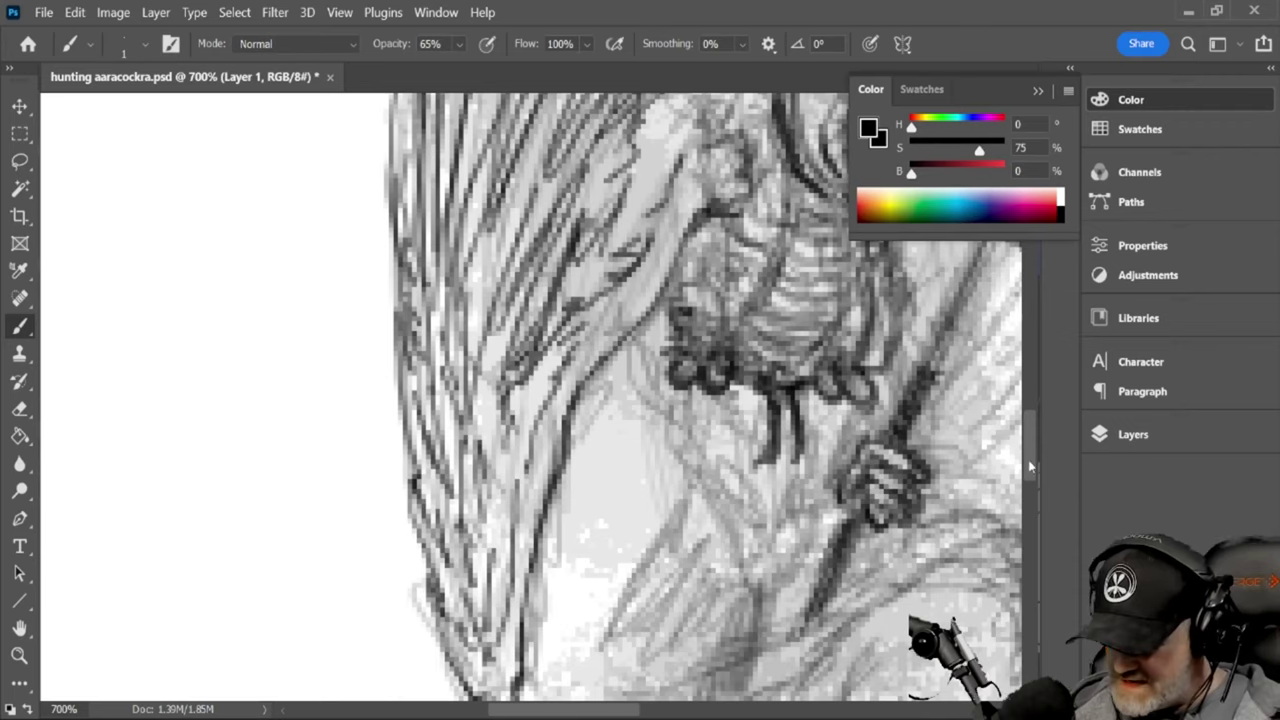
Darken the curved line down the middle of the torso and the far edge of the ribbed front
left_click_drag(1030, 466, 1026, 430)
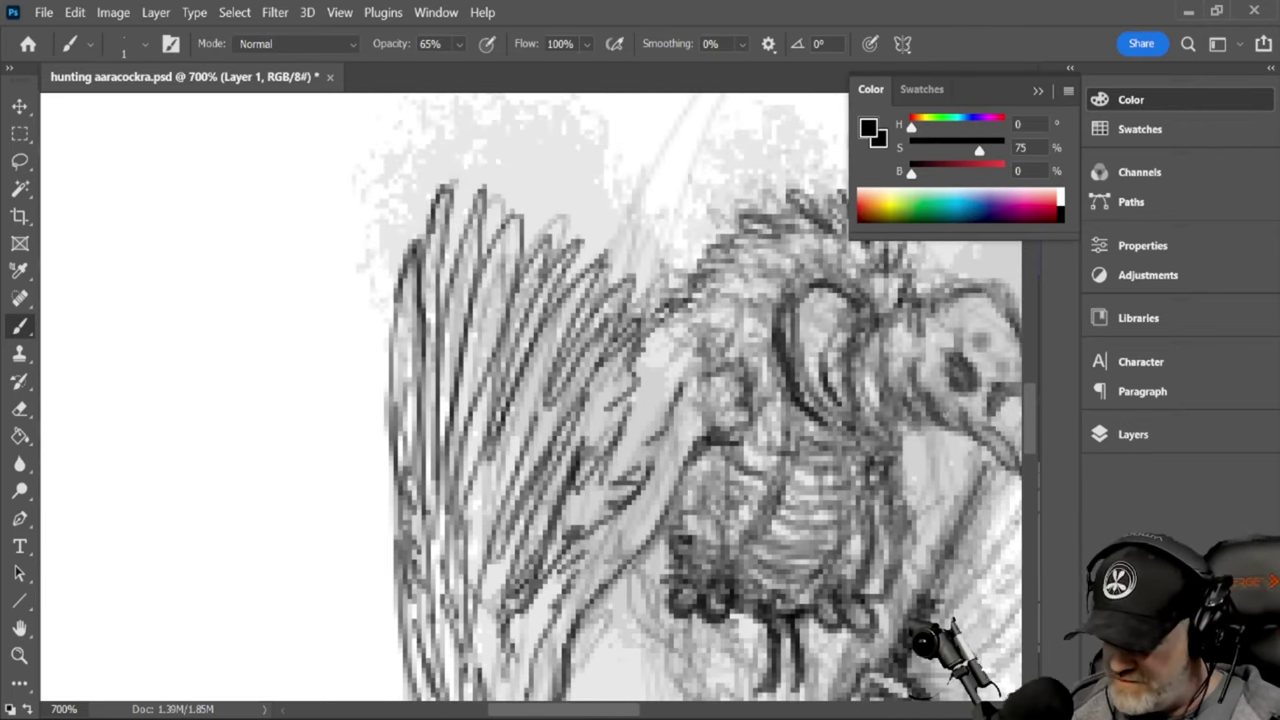
mouse_move(726, 563)
left_mouse_down()
mouse_move(790, 455)
mouse_move(776, 508)
left_mouse_up()
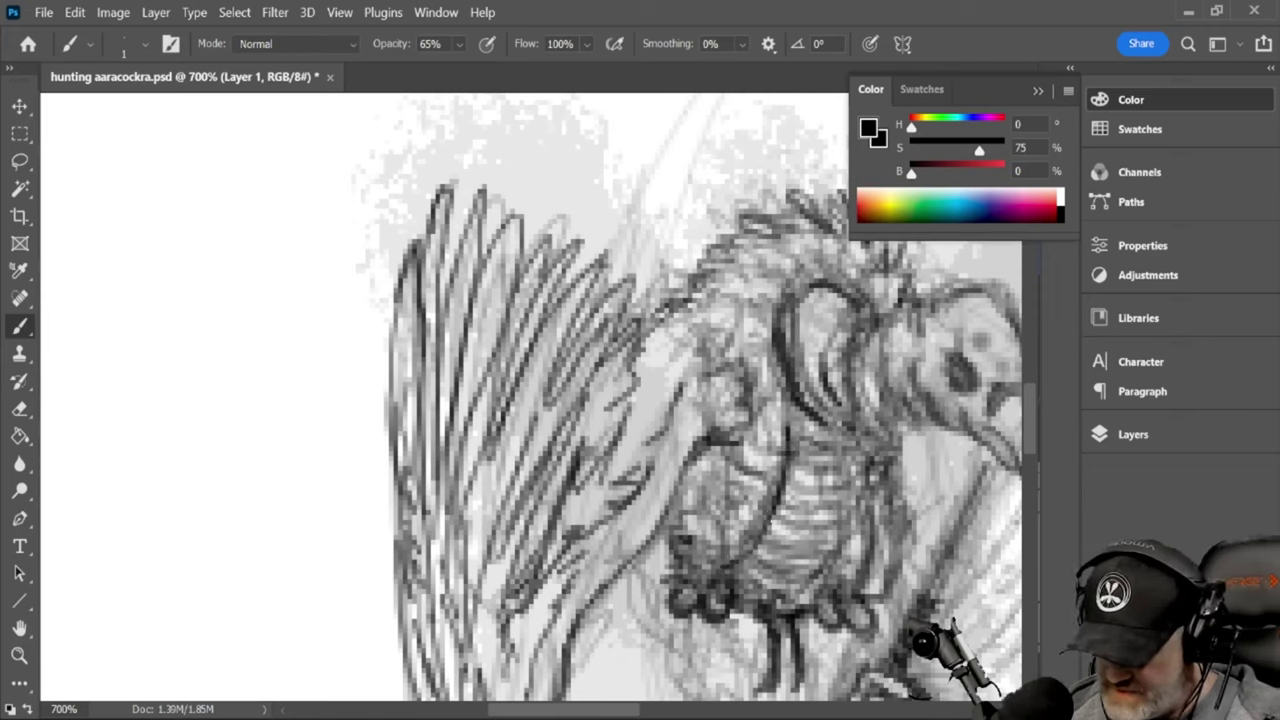
left_click_drag(834, 574, 858, 510)
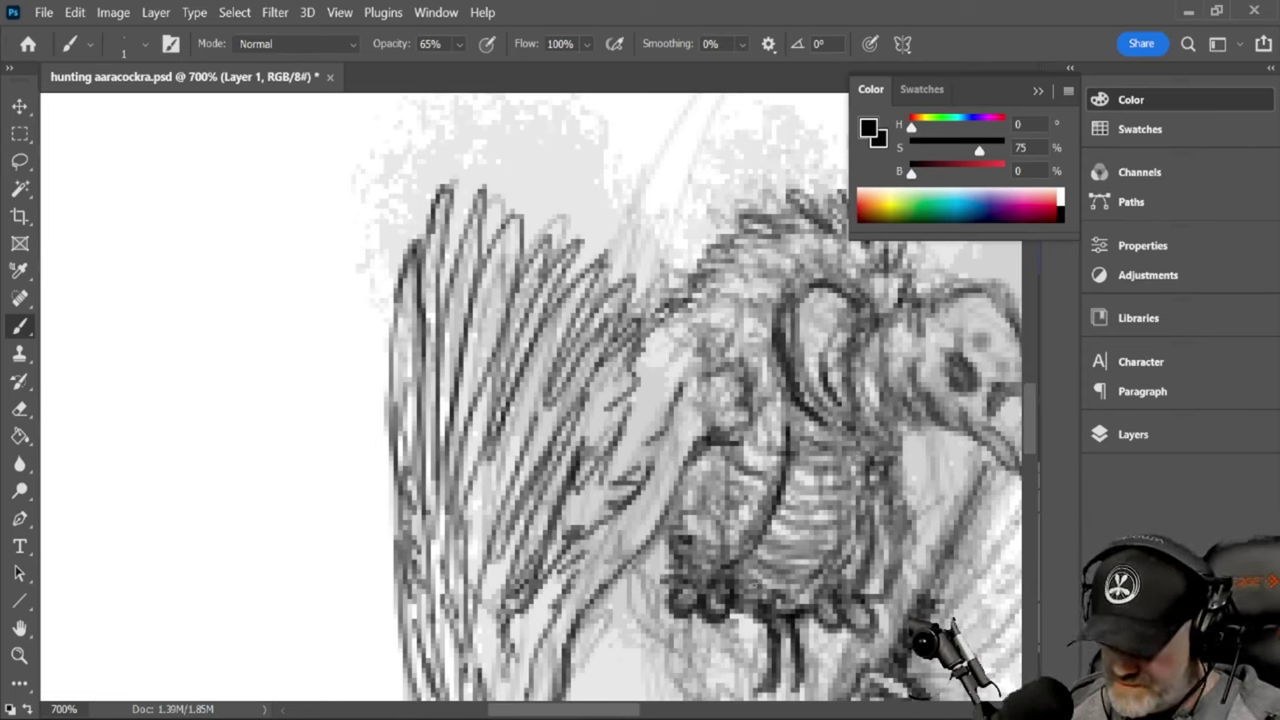
Draw dark horizontal bands across the ribbed front of the torso, from the belt up to the base of the neck
mouse_move(749, 564)
left_mouse_down()
mouse_move(804, 577)
mouse_move(776, 559)
mouse_move(832, 562)
left_mouse_up()
left_click_drag(769, 531, 837, 547)
mouse_move(774, 515)
left_mouse_down()
mouse_move(845, 524)
mouse_move(840, 480)
left_mouse_up()
left_click_drag(797, 438, 831, 446)
left_click_drag(777, 408, 787, 418)
left_click_drag(774, 388, 799, 417)
mouse_move(788, 412)
left_mouse_down()
mouse_move(811, 436)
mouse_move(846, 436)
left_mouse_up()
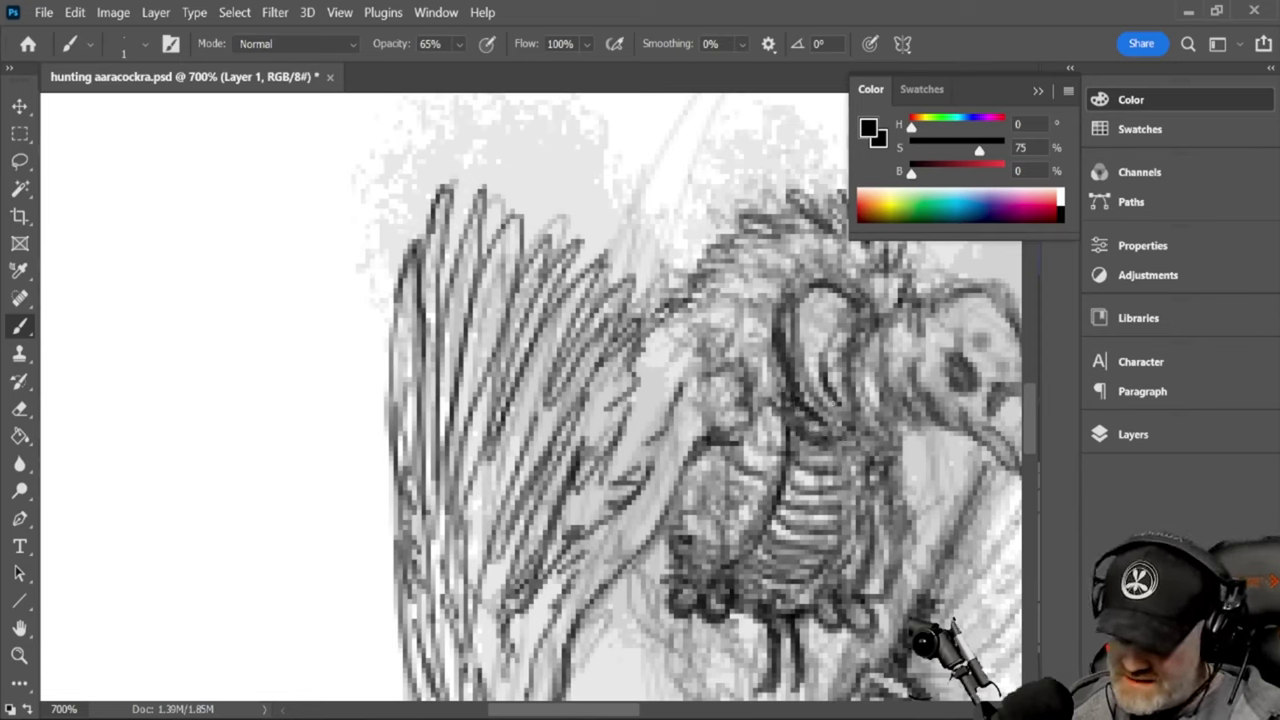
Shade the torso's lower back corner above the beads and add short jagged strokes down the front of the shoulder
left_click_drag(728, 554, 690, 520)
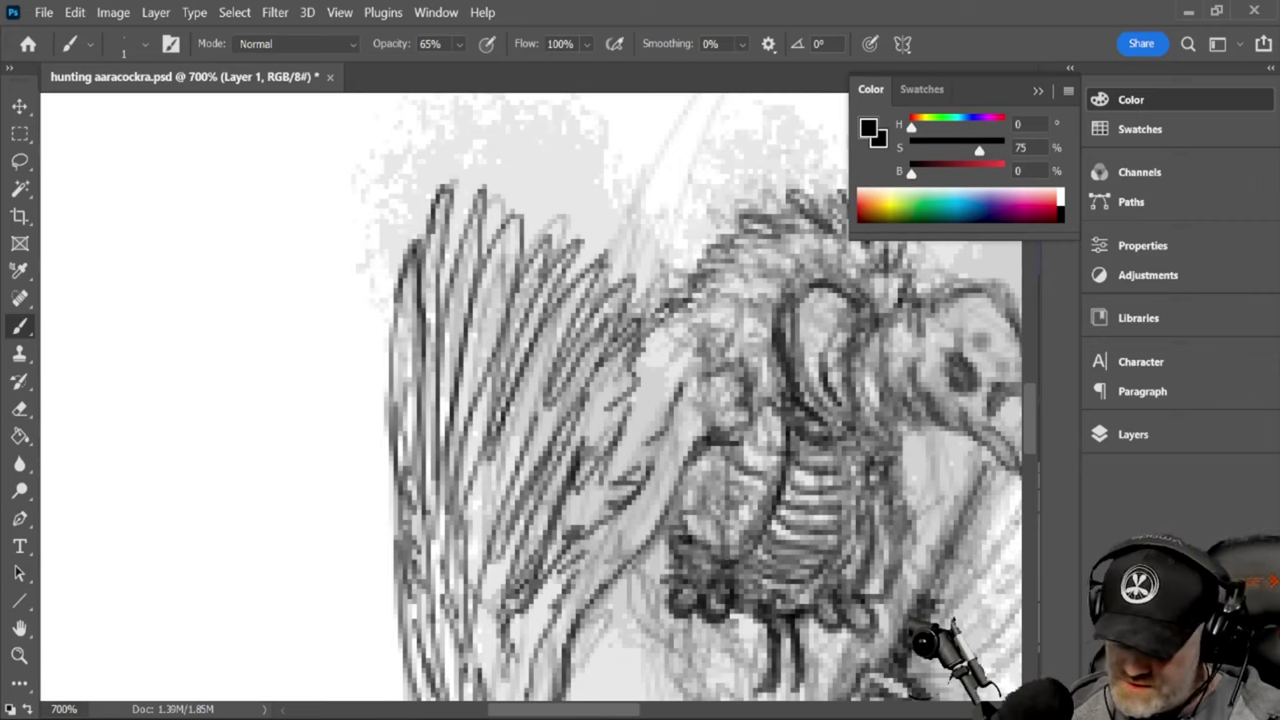
mouse_move(686, 302)
left_mouse_down()
mouse_move(724, 378)
mouse_move(710, 384)
mouse_move(686, 346)
left_mouse_up()
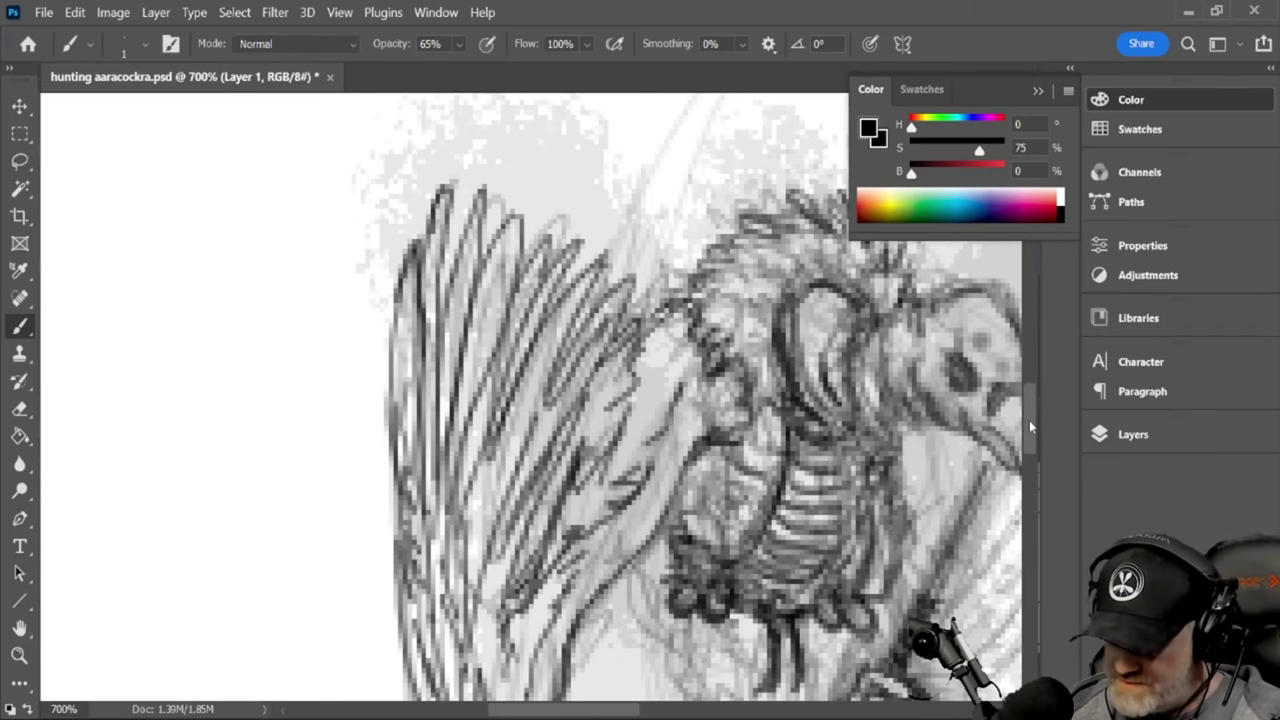
Set the brush opacity to 43% and darken the spear shaft from above the gripping hand up toward the beak
left_click_drag(1029, 421, 1036, 446)
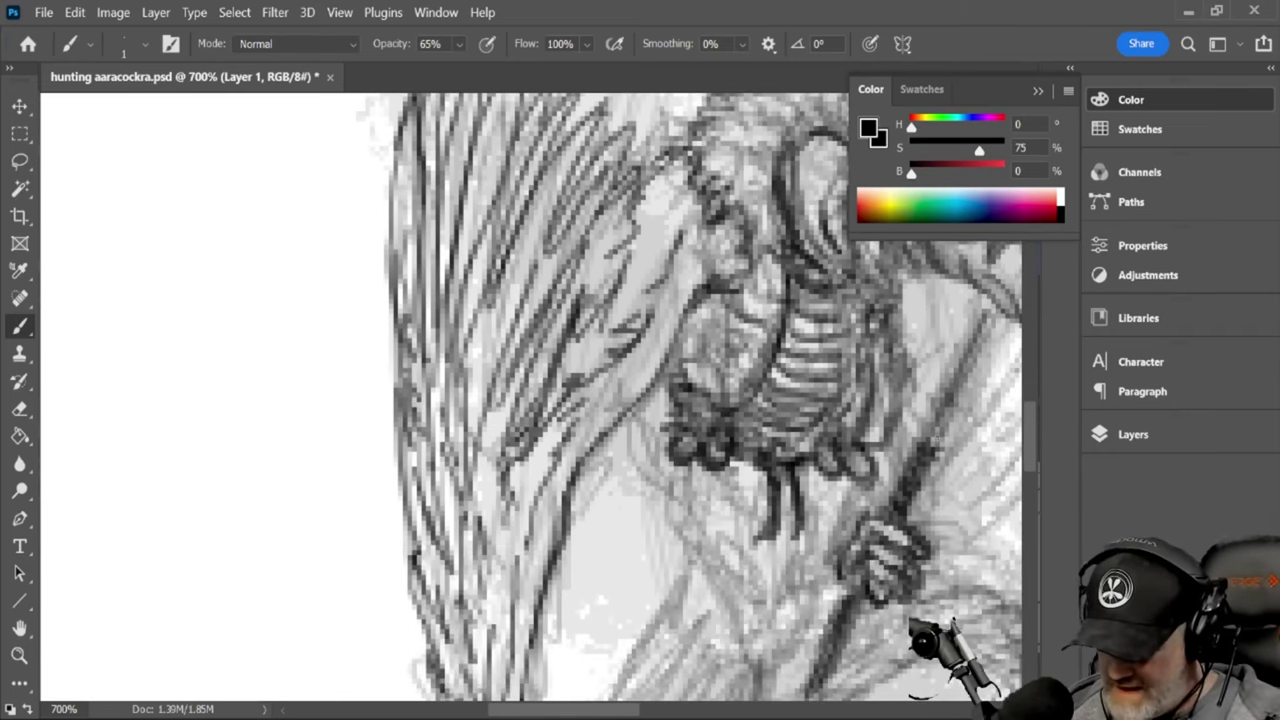
left_click(459, 47)
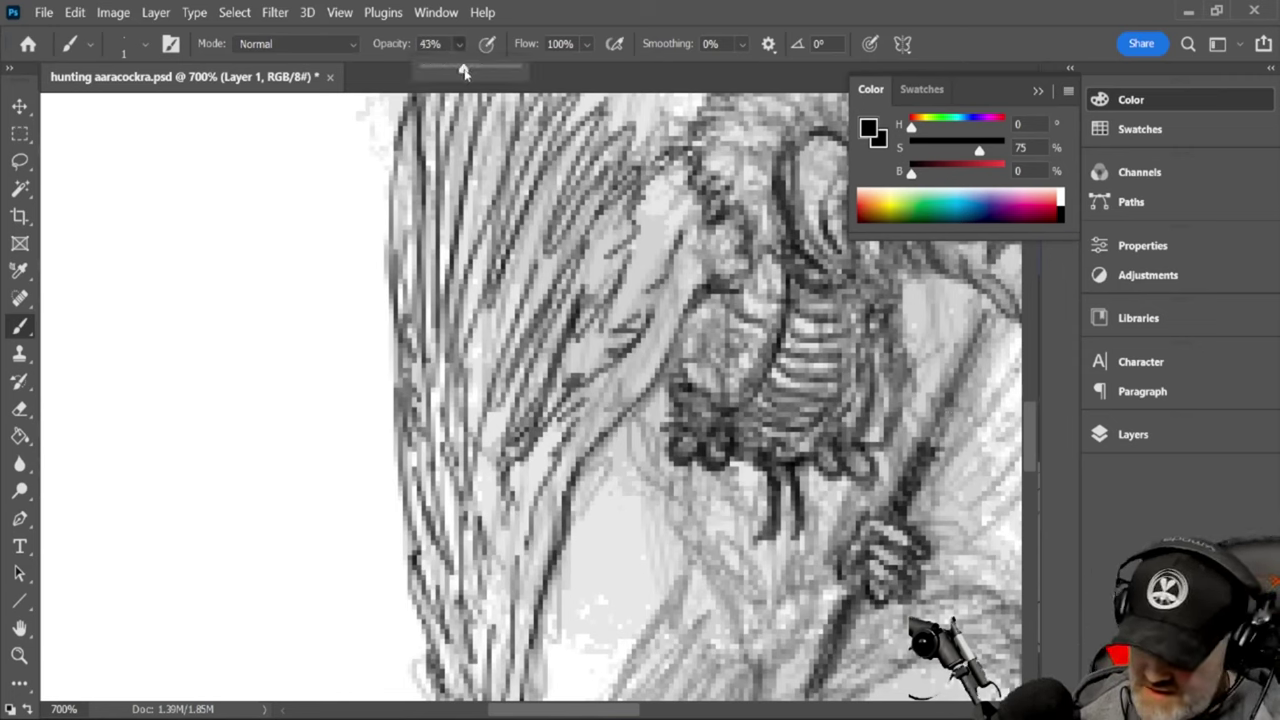
mouse_move(942, 448)
left_mouse_down()
mouse_move(940, 420)
mouse_move(998, 315)
mouse_move(992, 300)
left_mouse_up()
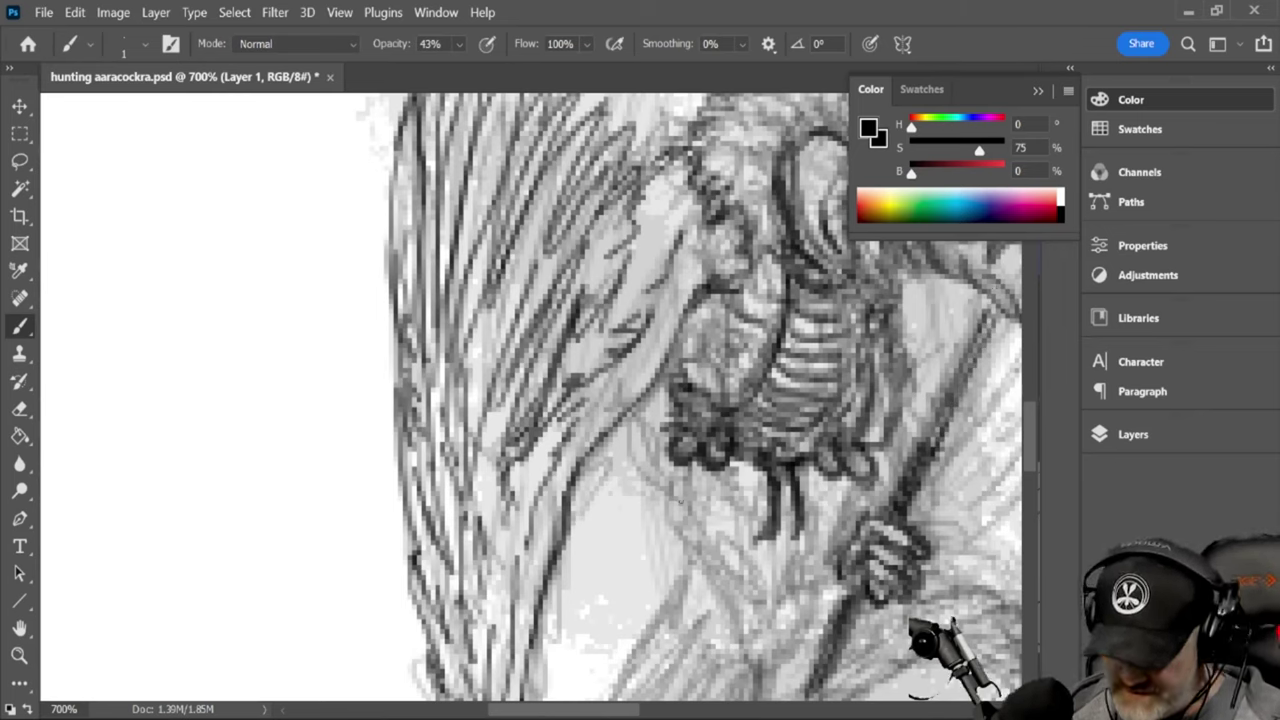
Darken the back edge of the hip and thigh below the belt with short jagged strokes
left_click_drag(671, 468, 680, 535)
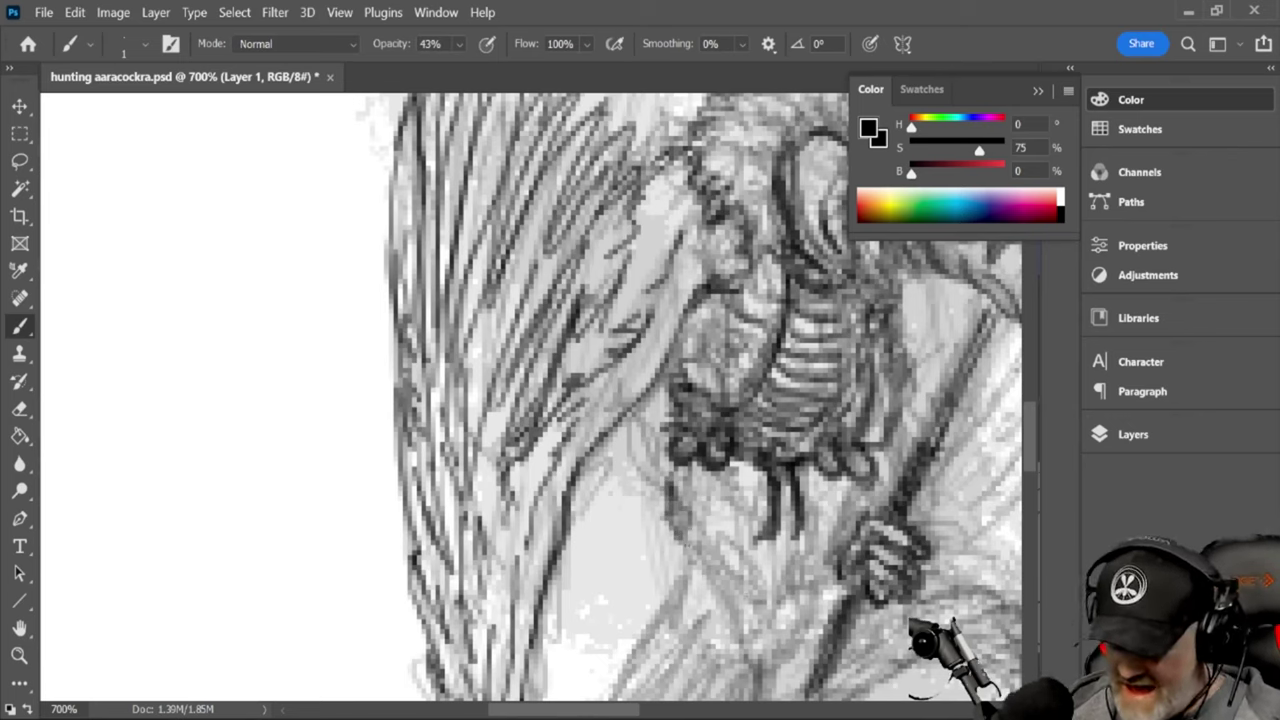
left_click_drag(682, 522, 648, 610)
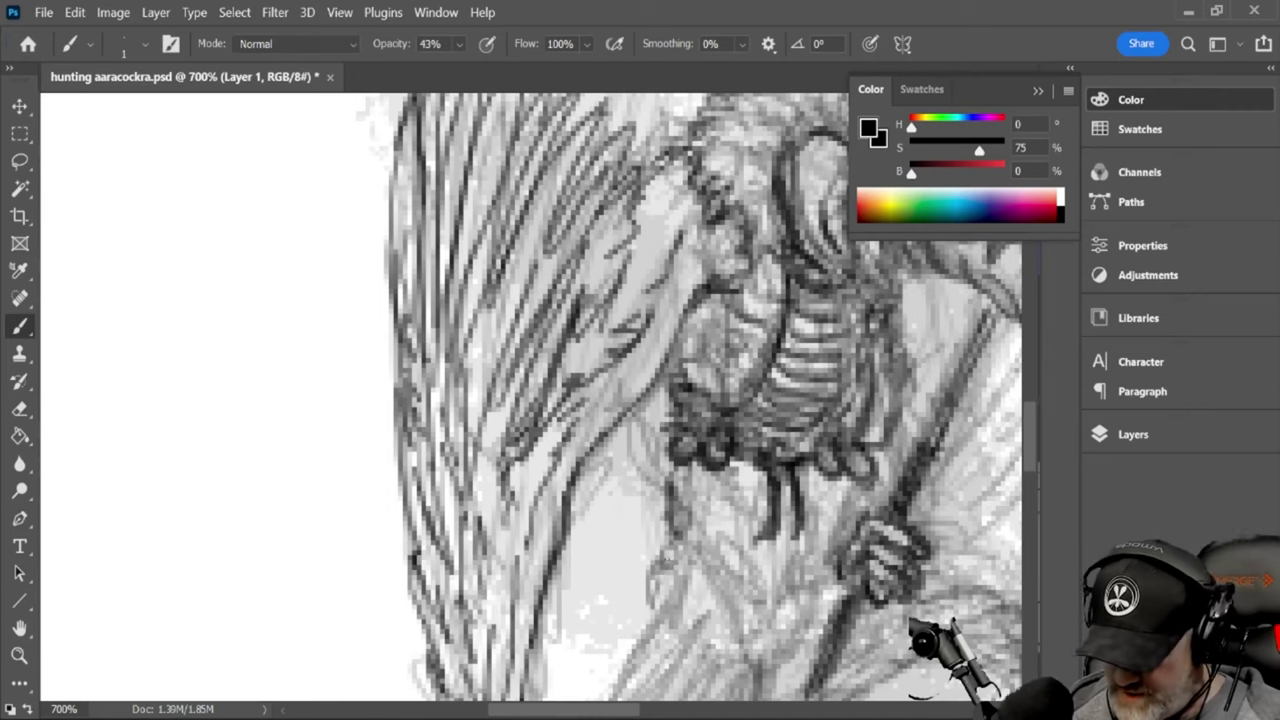
left_click_drag(670, 558, 640, 632)
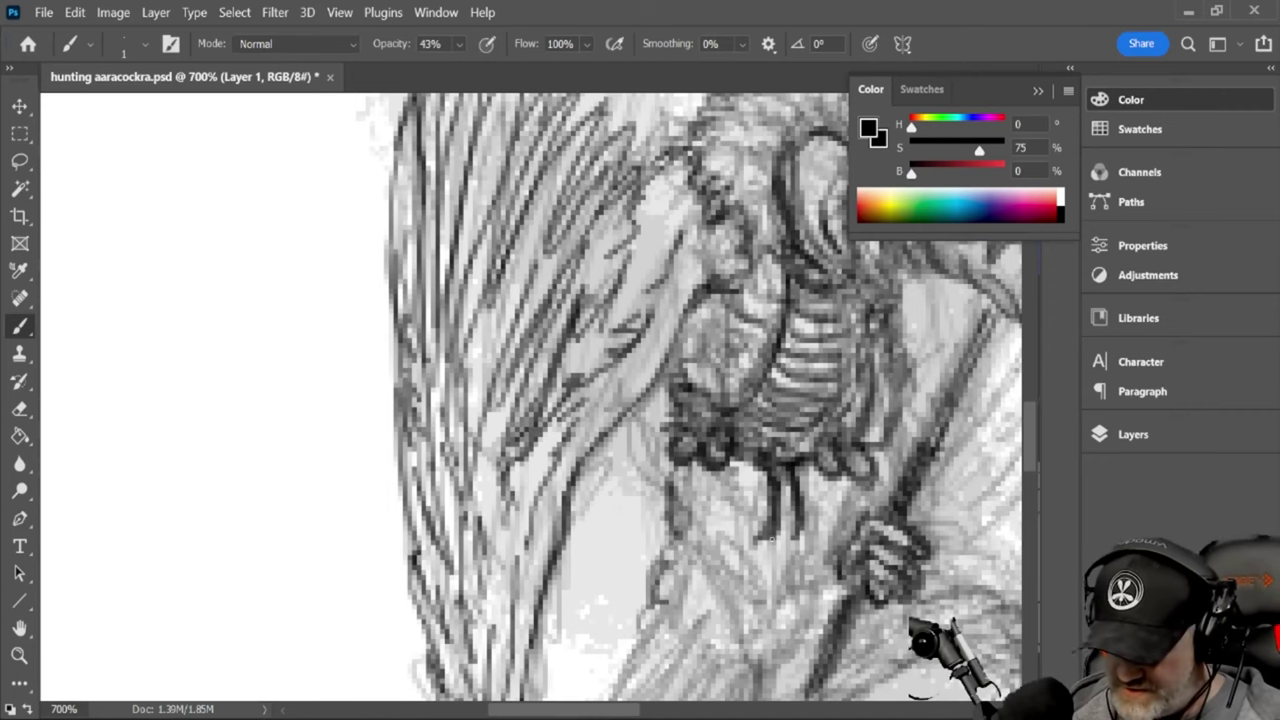
Sketch loose, ragged feather strokes beside and below the hand gripping the spear
scroll(1031, 477, "down", 3)
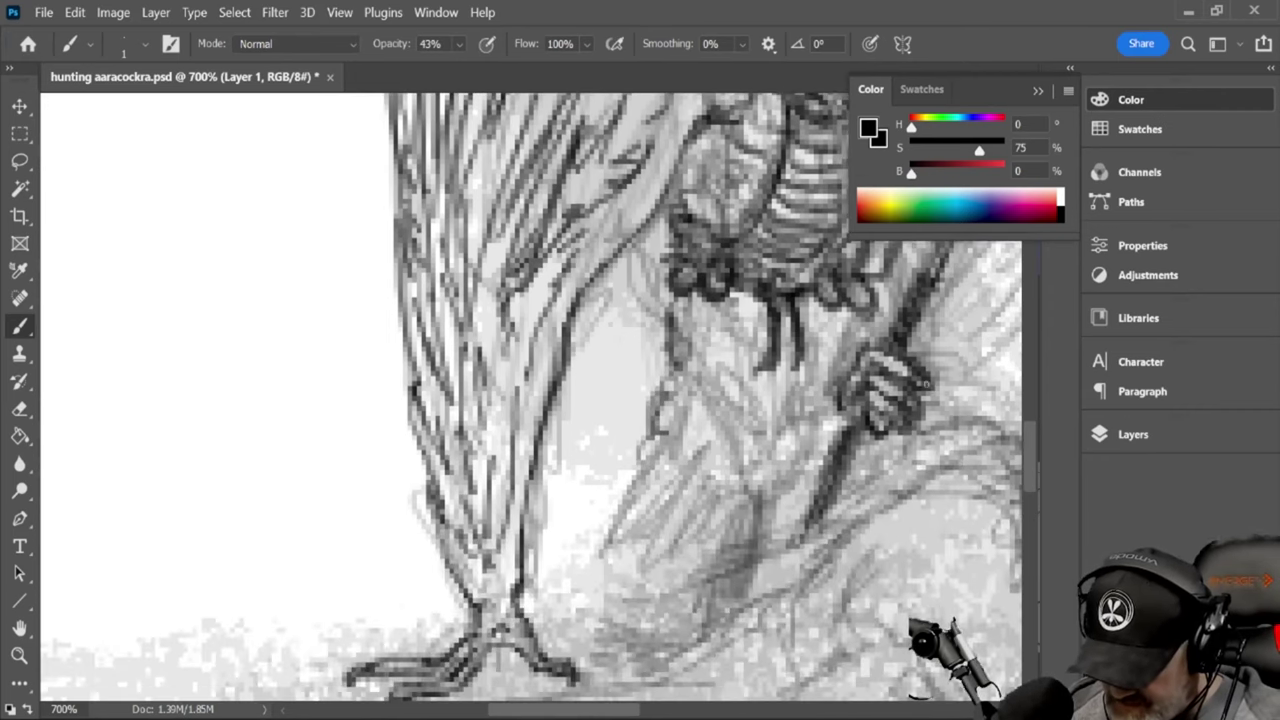
mouse_move(932, 378)
left_mouse_down()
mouse_move(932, 440)
mouse_move(956, 358)
mouse_move(982, 408)
mouse_move(928, 458)
left_mouse_up()
mouse_move(930, 443)
left_mouse_down()
mouse_move(900, 473)
mouse_move(854, 472)
left_mouse_up()
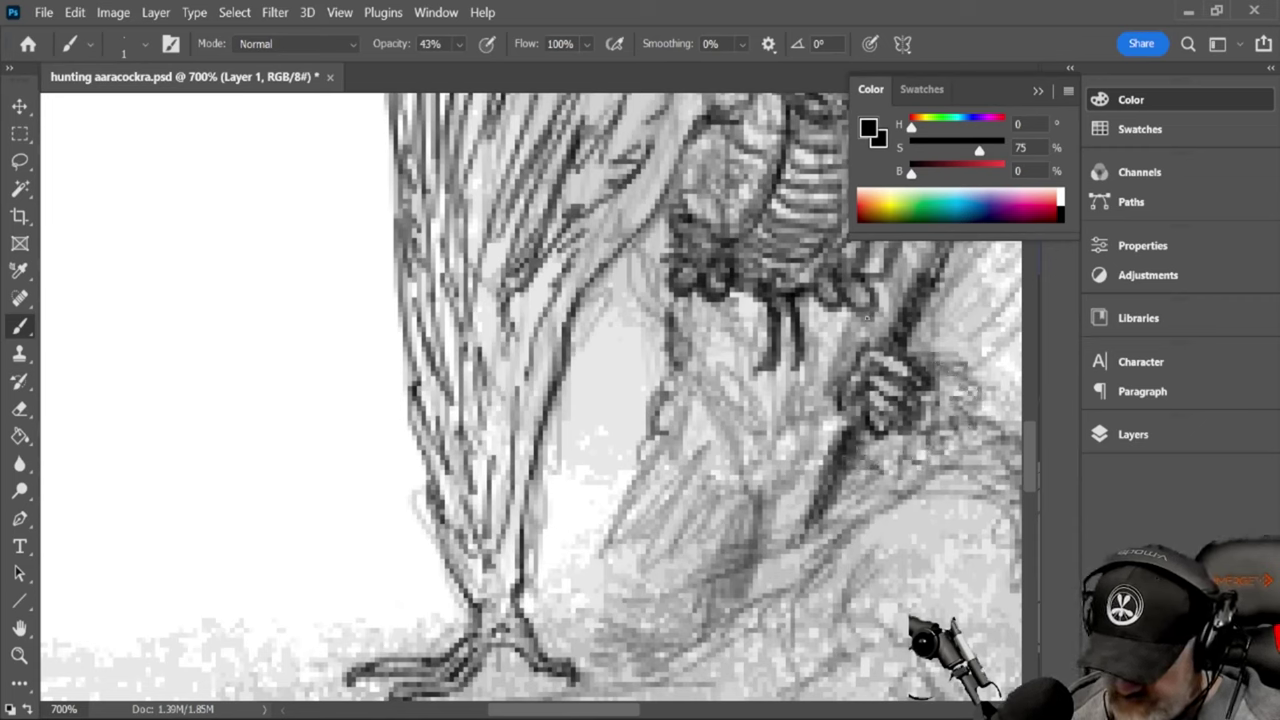
Outline the cloth panel hanging beneath the belt beads, with darker sides and a lower edge
left_click_drag(867, 317, 853, 362)
mouse_move(726, 316)
left_mouse_down()
mouse_move(723, 346)
mouse_move(753, 355)
left_mouse_up()
mouse_move(827, 302)
left_mouse_down()
mouse_move(806, 384)
mouse_move(742, 390)
mouse_move(728, 305)
mouse_move(742, 378)
mouse_move(814, 380)
mouse_move(821, 305)
mouse_move(816, 360)
mouse_move(758, 390)
mouse_move(740, 300)
mouse_move(745, 390)
mouse_move(792, 322)
mouse_move(770, 355)
mouse_move(795, 384)
left_mouse_up()
left_click_drag(684, 328, 716, 392)
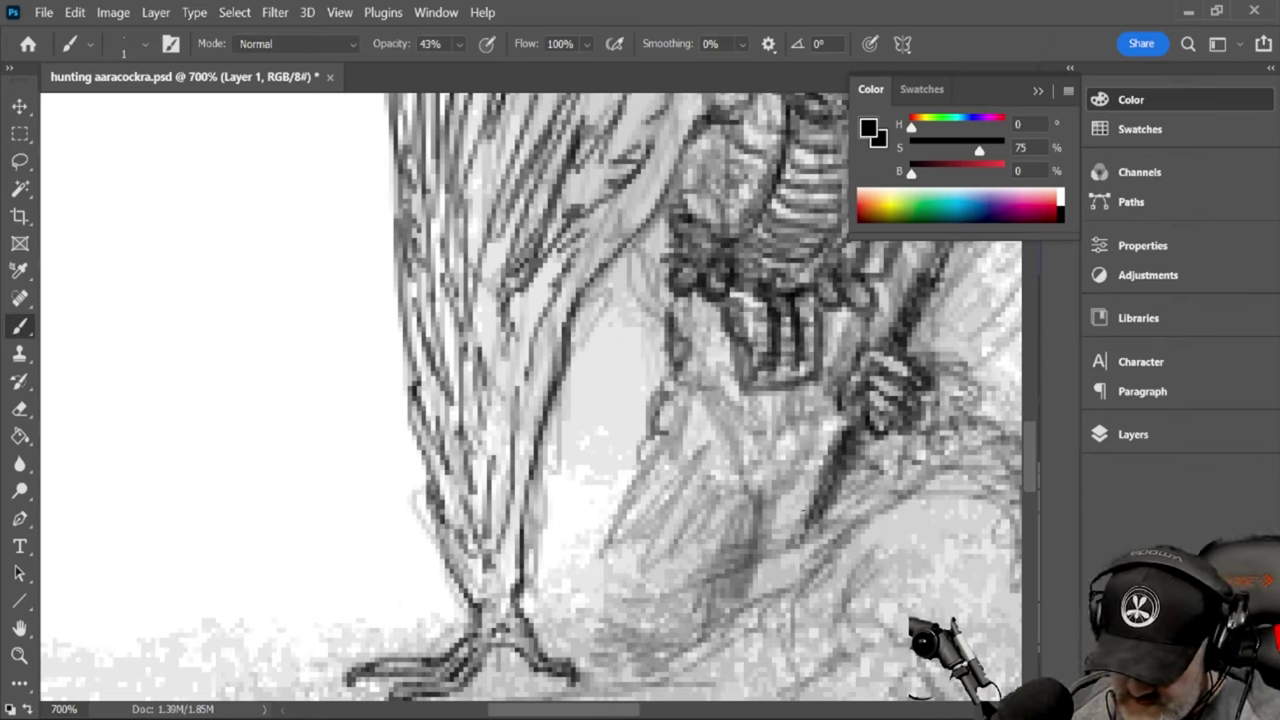
Outline the back and lower tip of the thigh feathers and hatch the lower thigh with diagonal strokes
mouse_move(772, 478)
left_mouse_down()
mouse_move(745, 535)
mouse_move(672, 380)
mouse_move(626, 535)
mouse_move(600, 555)
mouse_move(612, 578)
left_mouse_up()
mouse_move(655, 492)
left_mouse_down()
mouse_move(615, 566)
mouse_move(625, 586)
left_mouse_up()
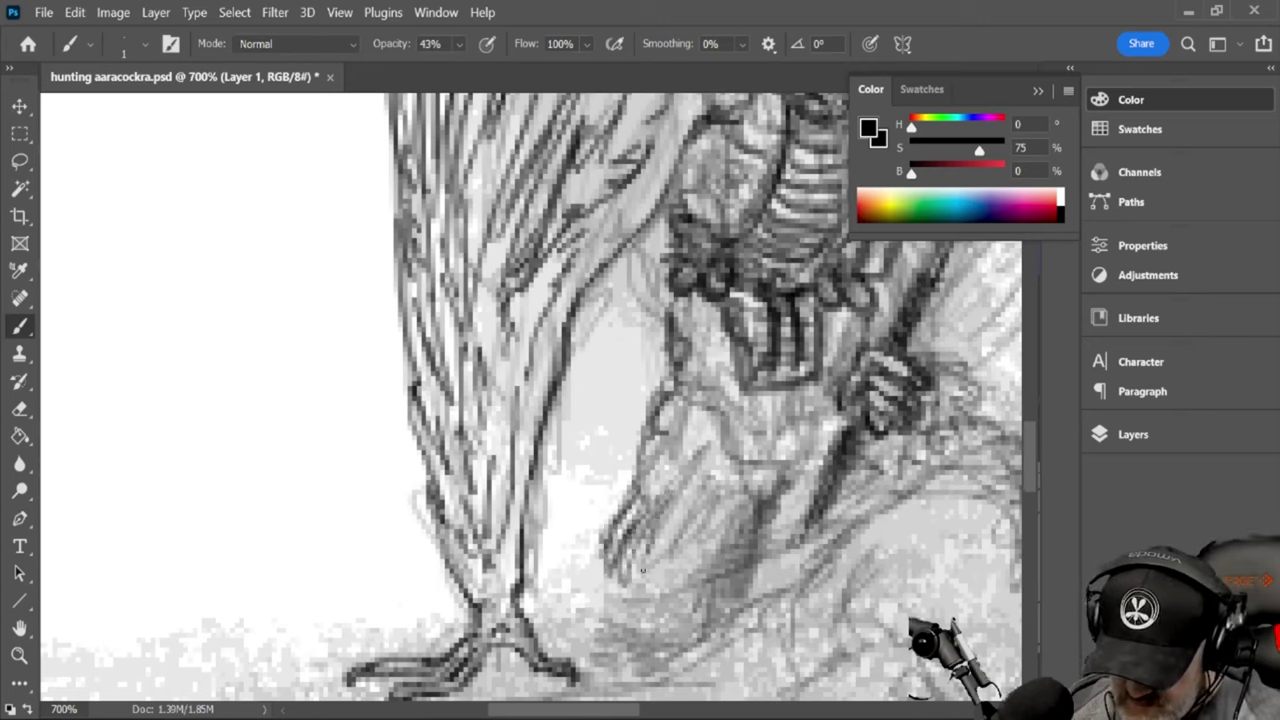
mouse_move(678, 516)
left_mouse_down()
mouse_move(656, 580)
mouse_move(676, 575)
mouse_move(630, 582)
left_mouse_up()
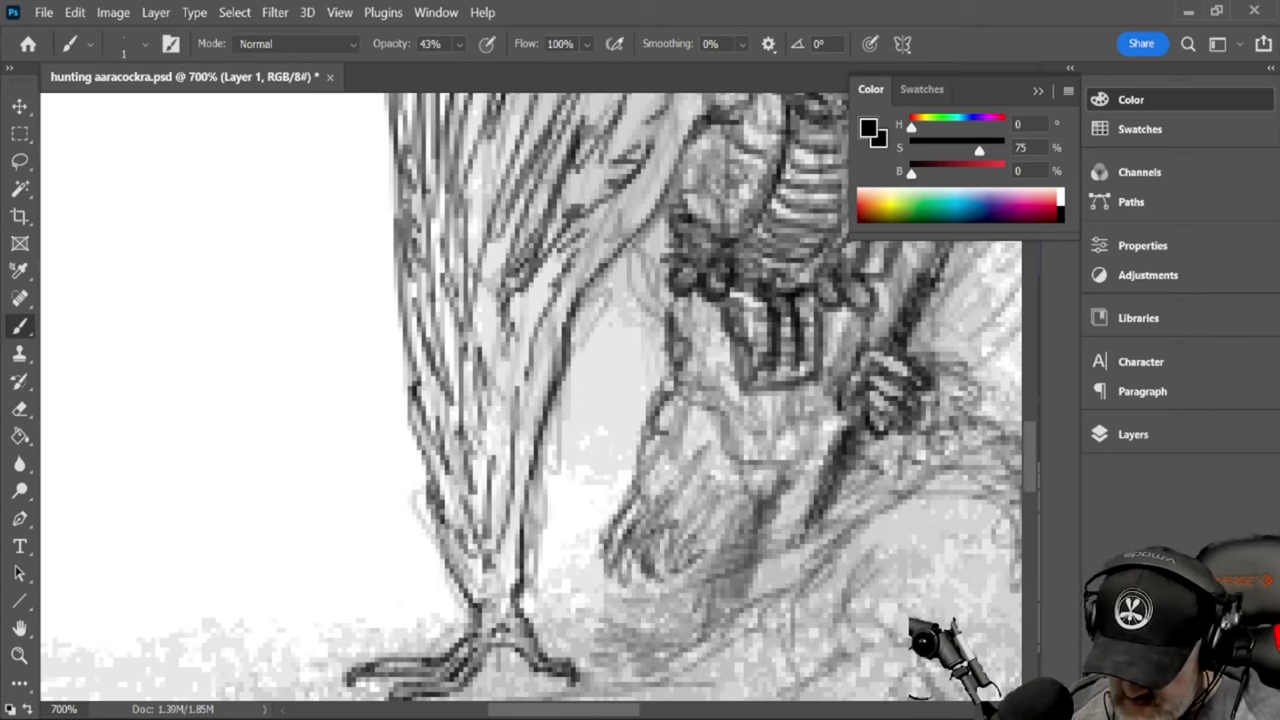
left_click_drag(736, 536, 712, 572)
mouse_move(758, 484)
left_mouse_down()
mouse_move(714, 564)
mouse_move(736, 454)
mouse_move(694, 570)
left_mouse_up()
mouse_move(724, 510)
left_mouse_down()
mouse_move(762, 470)
mouse_move(718, 478)
left_mouse_up()
Darken the front edge of the thigh and the lower line running between the legs to the spear shaft
left_click_drag(738, 386, 690, 454)
left_click_drag(794, 452, 738, 484)
left_click_drag(798, 466, 730, 490)
left_click_drag(818, 466, 780, 488)
left_click_drag(816, 418, 790, 498)
left_click_drag(836, 456, 762, 498)
mouse_move(772, 496)
left_mouse_down()
mouse_move(766, 518)
mouse_move(732, 540)
left_mouse_up()
Reinforce the thigh's feathered edges and shade the lower leg beneath it with long dark strokes
left_click_drag(658, 436, 646, 494)
mouse_move(666, 408)
left_mouse_down()
mouse_move(640, 566)
mouse_move(696, 572)
left_mouse_up()
left_click(744, 544)
left_click_drag(762, 516, 738, 600)
mouse_move(767, 524)
left_mouse_down()
mouse_move(753, 560)
mouse_move(712, 597)
left_mouse_up()
left_click_drag(728, 552, 712, 607)
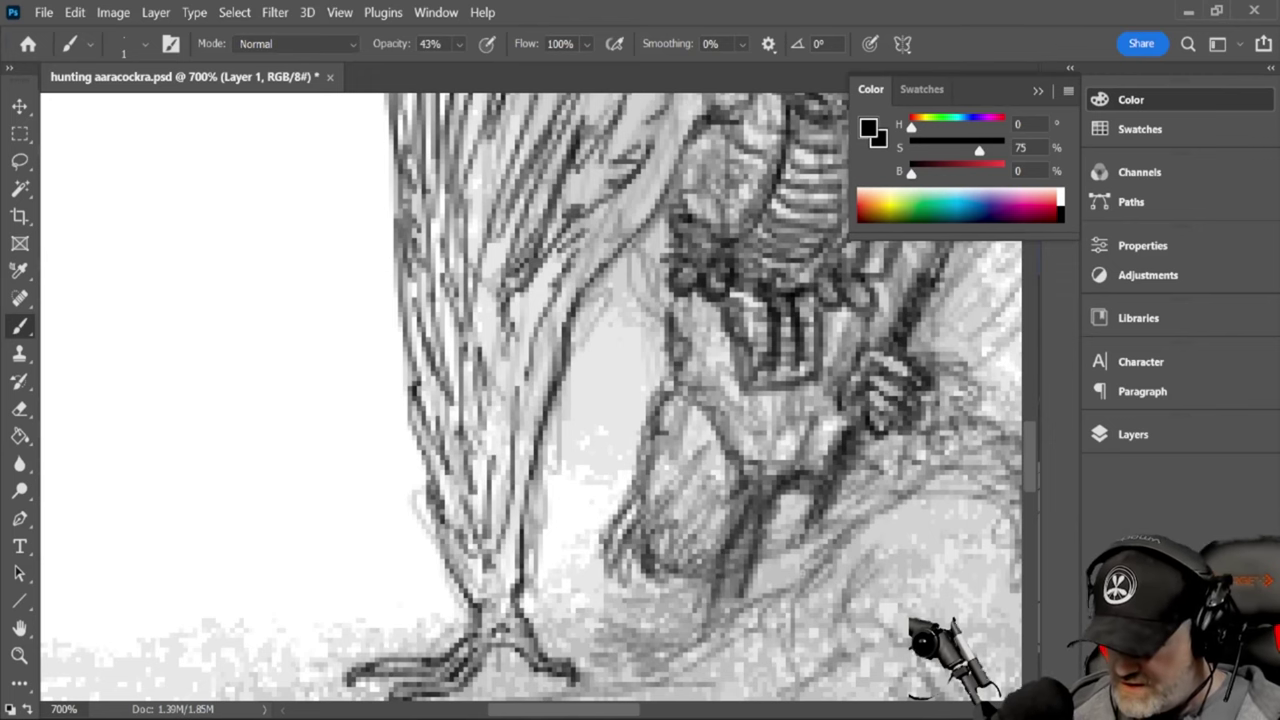
Darken the top edge of the far wing arm from the beak to the wrist and add curved strokes to the neck folds
left_click_drag(1029, 472, 1033, 440)
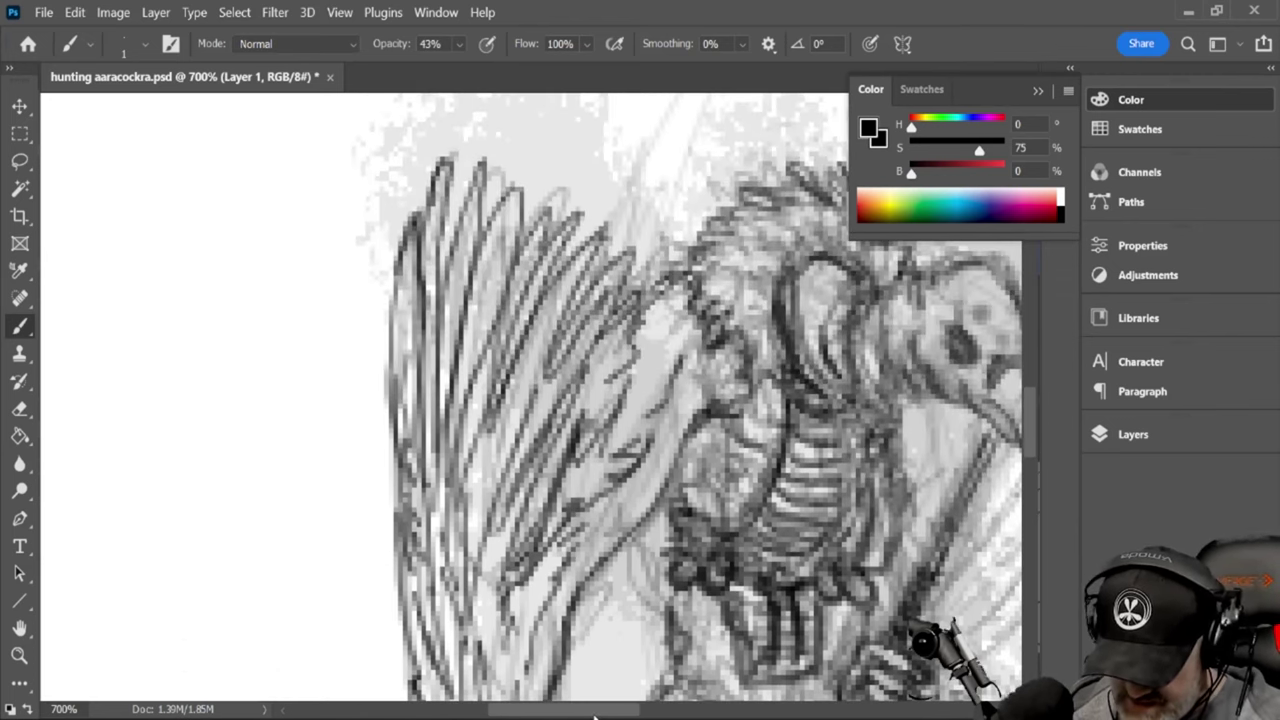
left_click_drag(618, 713, 652, 713)
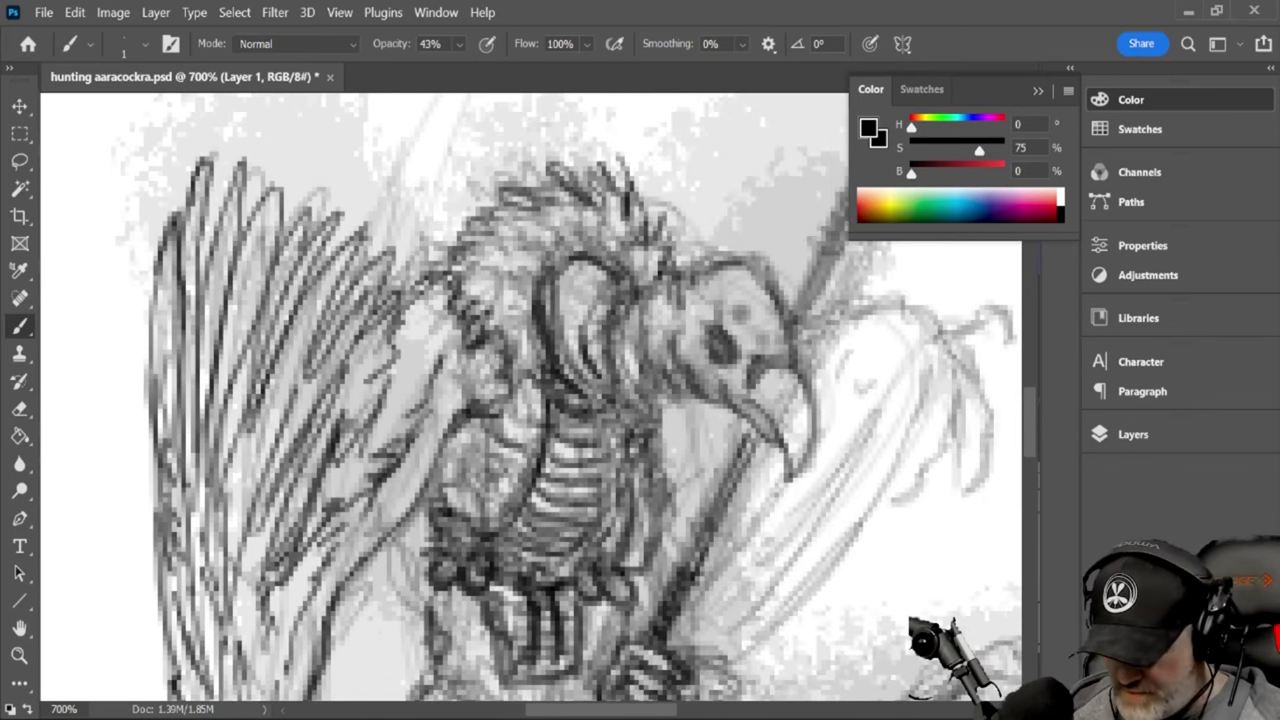
left_click_drag(571, 301, 598, 280)
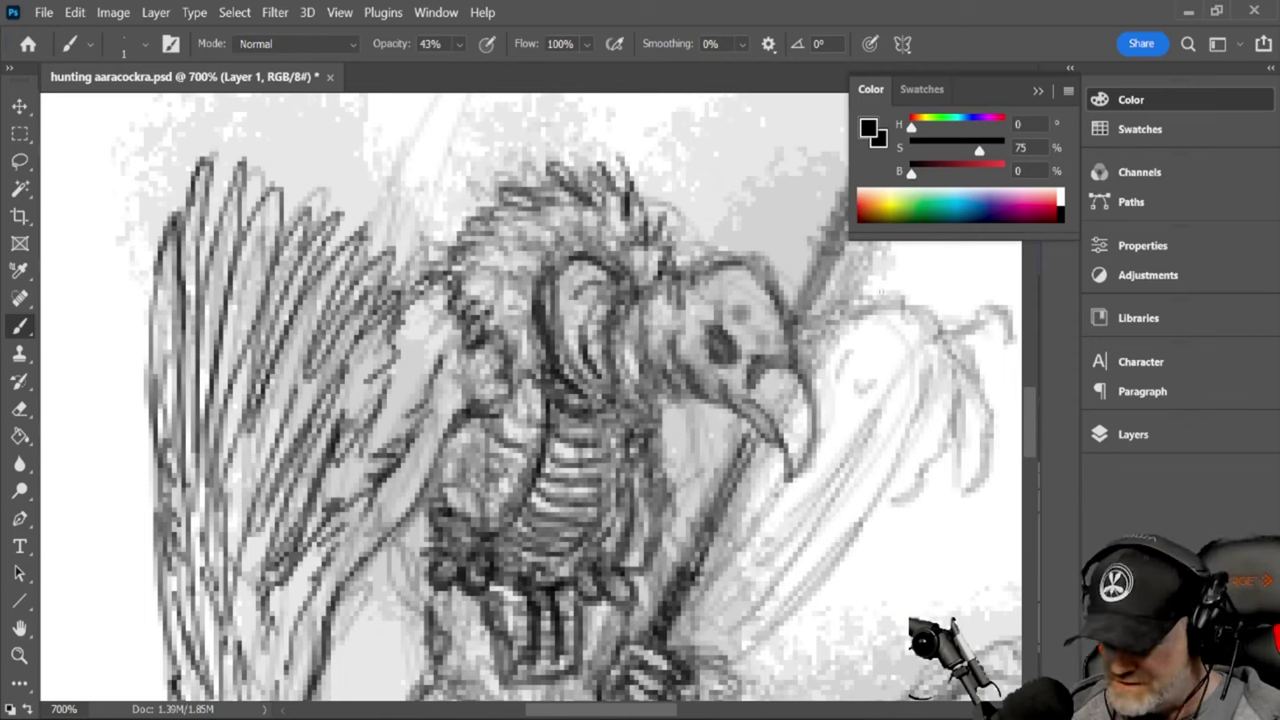
mouse_move(804, 334)
left_mouse_down()
mouse_move(928, 298)
mouse_move(946, 311)
left_mouse_up()
left_click_drag(906, 302, 950, 338)
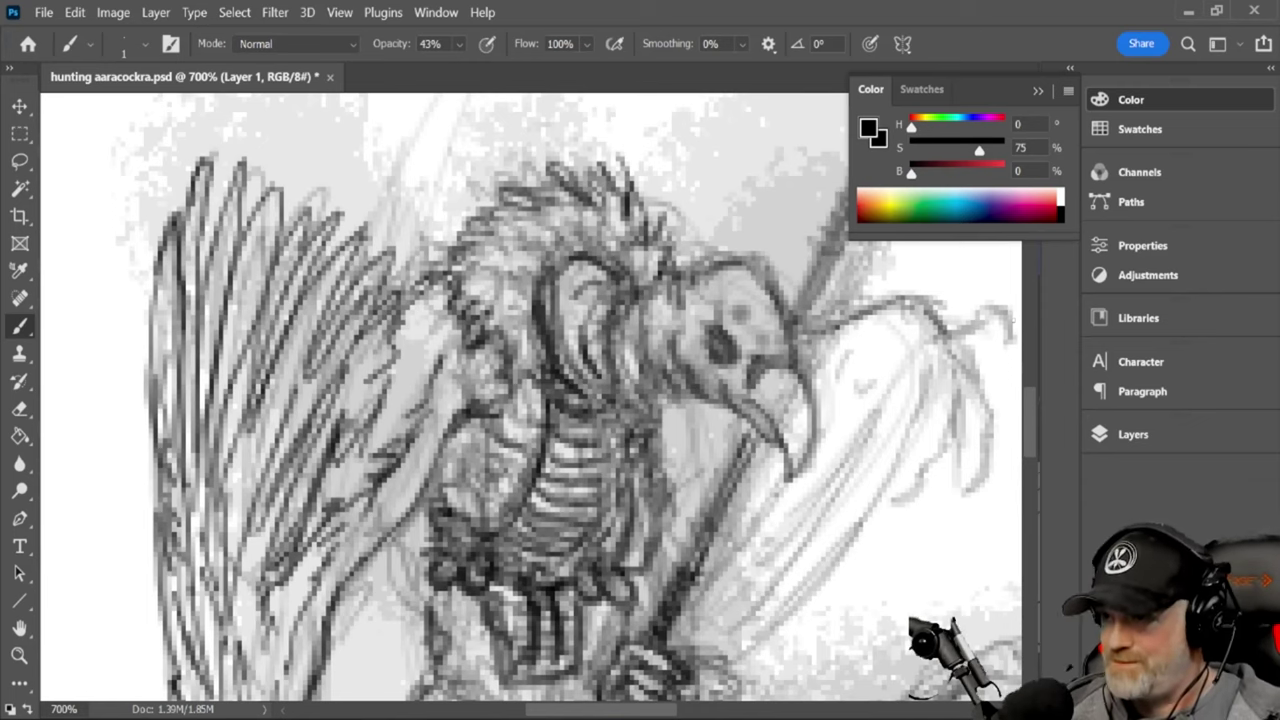
mouse_move(661, 407)
left_mouse_down()
mouse_move(686, 377)
mouse_move(712, 402)
mouse_move(660, 405)
mouse_move(610, 356)
left_mouse_up()
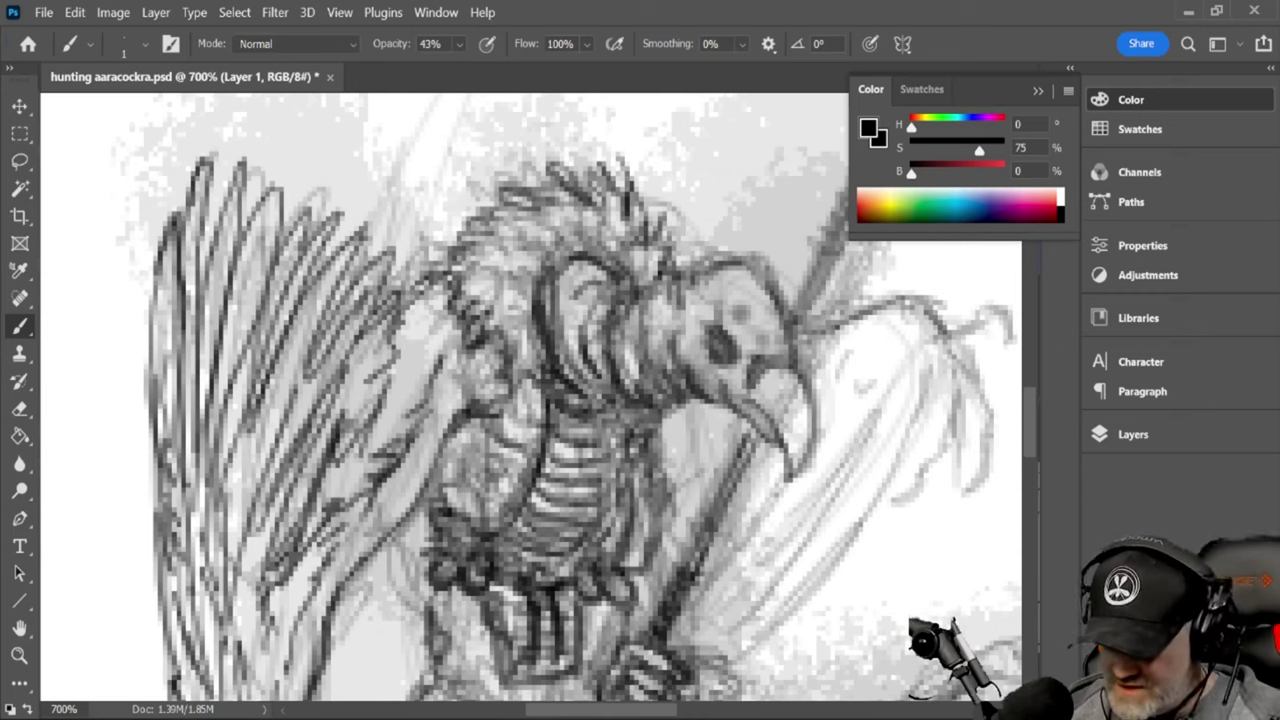
Draw the clawed fingers of the far wing's hand with darker lines
mouse_move(941, 376)
left_mouse_down()
mouse_move(942, 445)
mouse_move(905, 498)
mouse_move(935, 470)
mouse_move(957, 406)
mouse_move(941, 462)
left_mouse_up()
mouse_move(958, 400)
left_mouse_down()
mouse_move(982, 452)
mouse_move(955, 496)
mouse_move(984, 432)
mouse_move(962, 330)
mouse_move(976, 310)
mouse_move(996, 314)
left_mouse_up()
left_click_drag(950, 388, 945, 360)
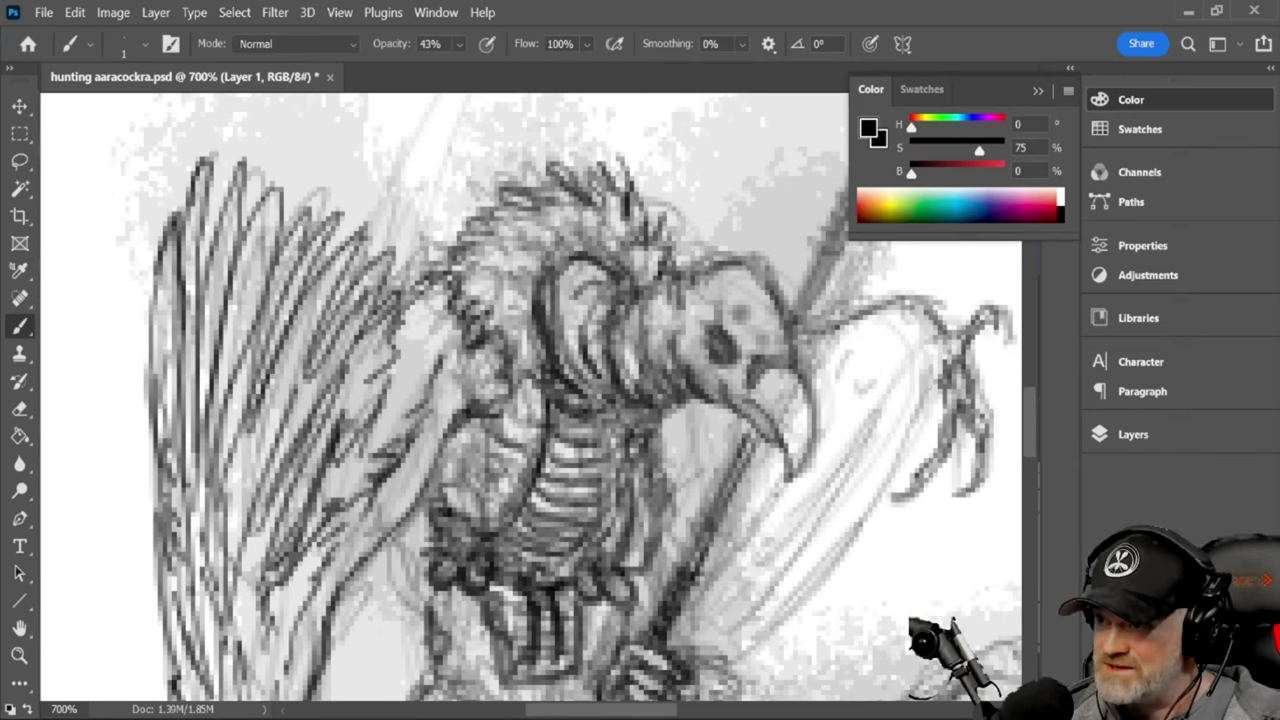
left_click_drag(944, 390, 930, 428)
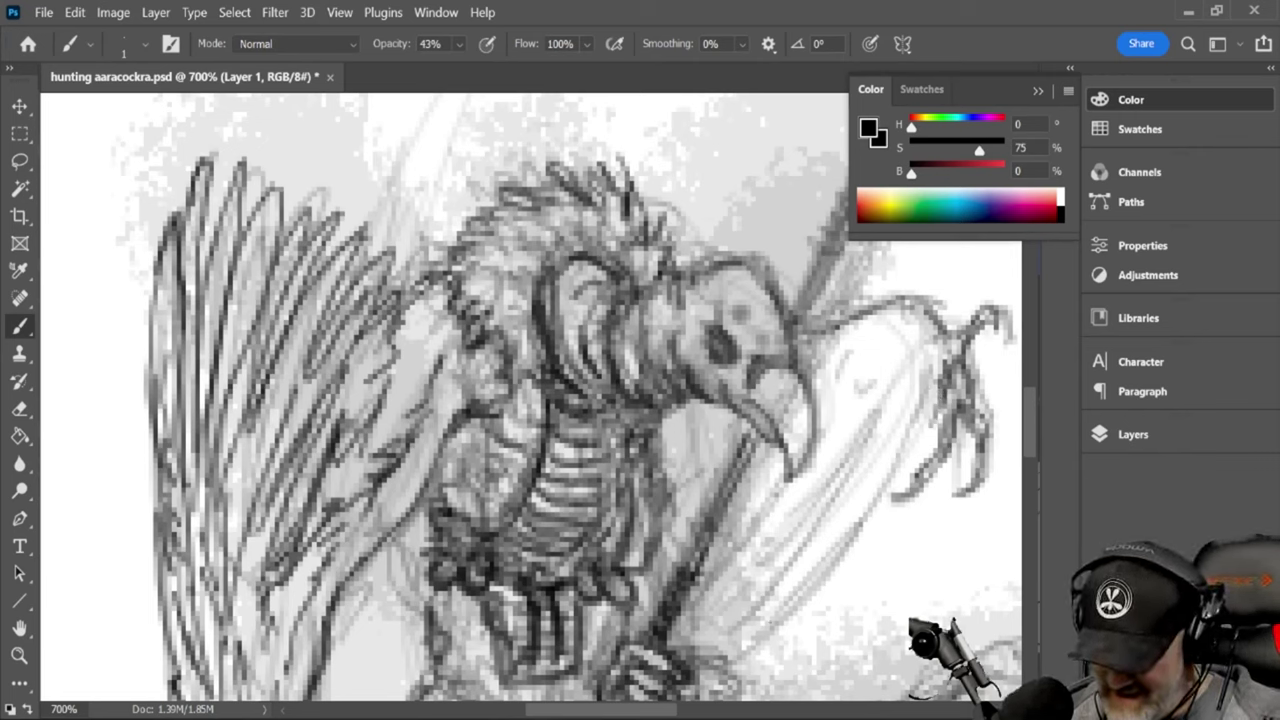
Draw long curved feather lines down the far wing from below the wrist to the gripping hand
mouse_move(735, 655)
left_mouse_down()
mouse_move(870, 515)
mouse_move(930, 395)
mouse_move(864, 522)
left_mouse_up()
mouse_move(724, 634)
left_mouse_down()
mouse_move(880, 442)
mouse_move(894, 394)
left_mouse_up()
mouse_move(890, 410)
left_mouse_down()
mouse_move(724, 642)
mouse_move(856, 438)
left_mouse_up()
left_click_drag(710, 622, 822, 494)
left_click_drag(696, 634, 793, 484)
left_click_drag(700, 594, 750, 480)
mouse_move(754, 548)
left_mouse_down()
mouse_move(806, 490)
mouse_move(854, 388)
left_mouse_up()
left_click_drag(834, 428, 758, 542)
mouse_move(853, 396)
left_mouse_down()
mouse_move(848, 354)
mouse_move(838, 372)
left_mouse_up()
left_click_drag(853, 376, 888, 416)
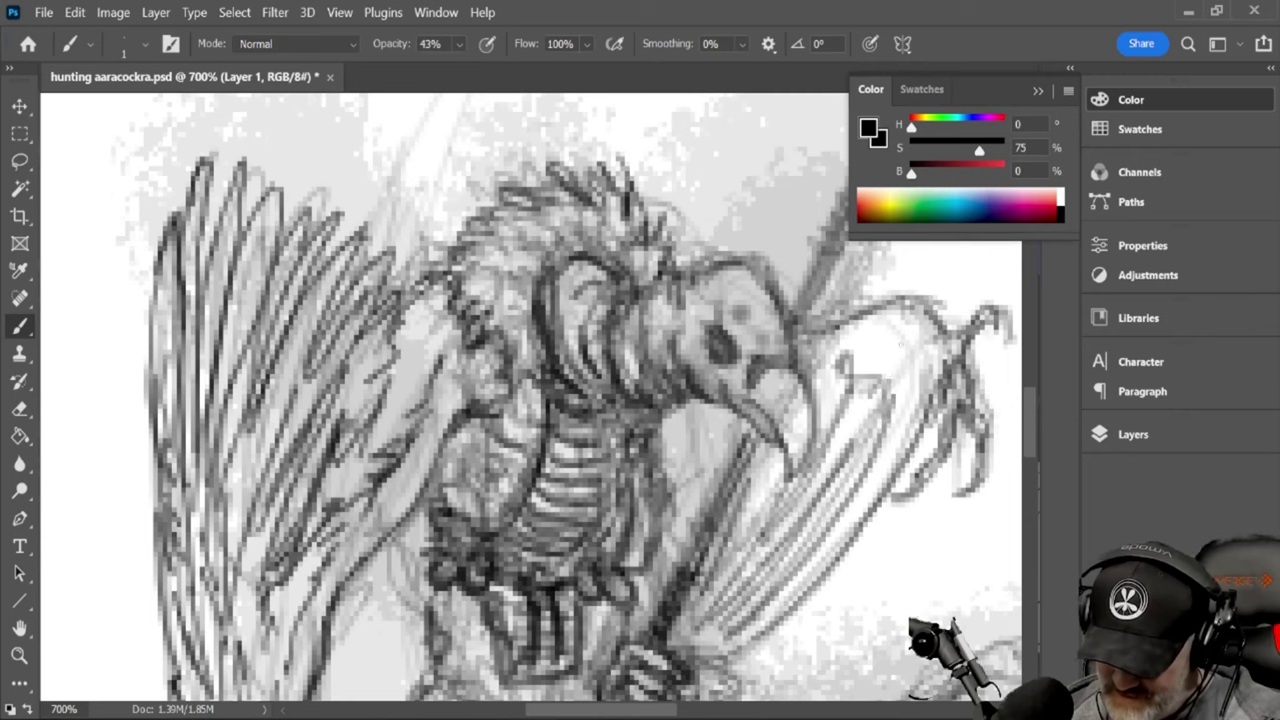
Add short feather strokes along the upper far wing beneath the wrist and arm
left_click_drag(908, 335, 889, 378)
left_click_drag(886, 424, 900, 408)
left_click_drag(918, 376, 932, 352)
mouse_move(860, 362)
left_mouse_down()
mouse_move(818, 340)
mouse_move(893, 298)
left_mouse_up()
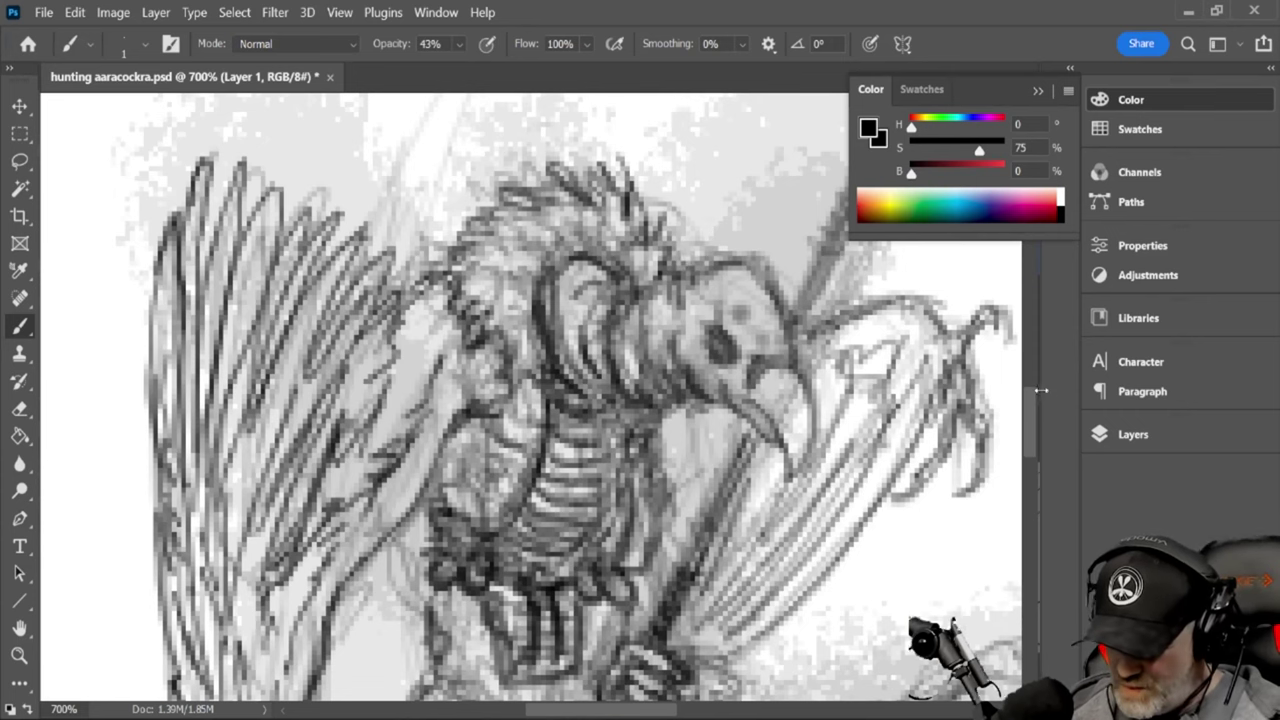
Draw a curved hem below the belt from hip to hip and darken the thigh beside the gripping hand
scroll(1034, 422, "down", 5)
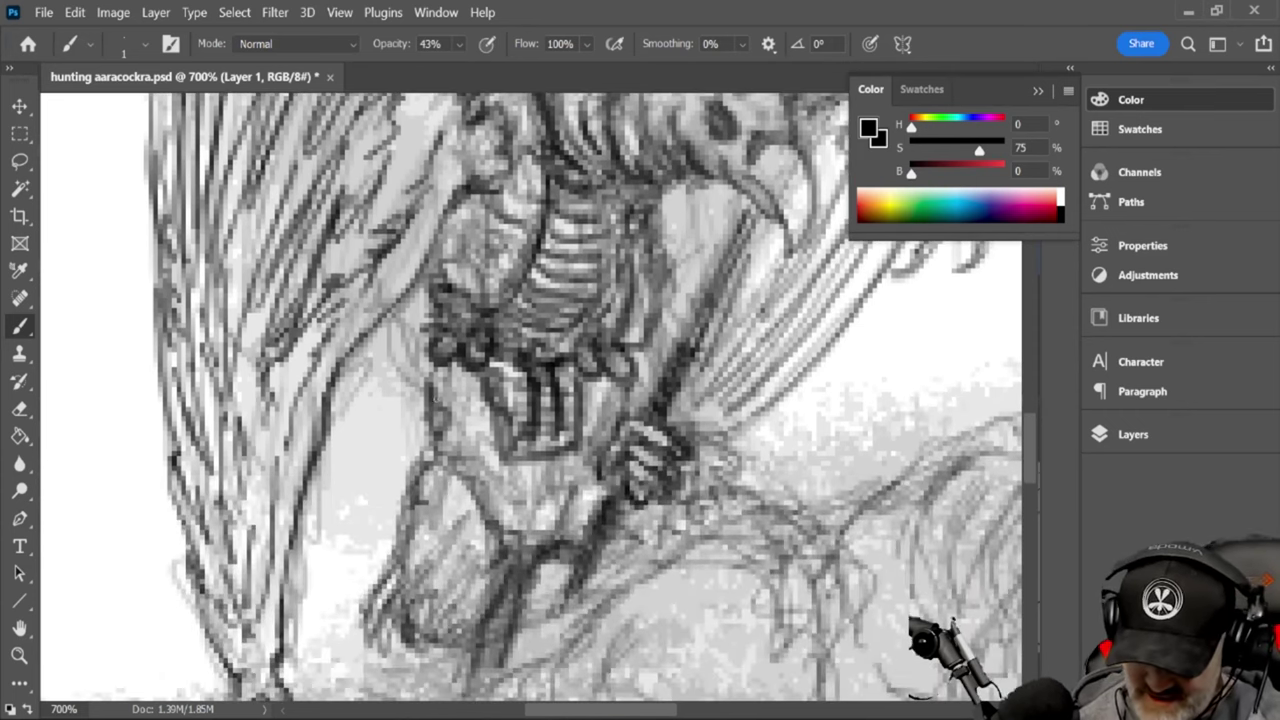
mouse_move(428, 398)
left_mouse_down()
mouse_move(436, 438)
mouse_move(488, 468)
mouse_move(630, 412)
mouse_move(608, 414)
left_mouse_up()
left_click_drag(634, 392, 562, 511)
left_click_drag(580, 467, 548, 519)
mouse_move(564, 466)
left_mouse_down()
mouse_move(578, 494)
mouse_move(540, 534)
left_mouse_up()
mouse_move(573, 452)
left_mouse_down()
mouse_move(552, 509)
mouse_move(562, 556)
left_mouse_up()
Add short shading strokes below and behind the hand gripping the spear
mouse_move(598, 492)
left_mouse_down()
mouse_move(576, 546)
mouse_move(622, 562)
mouse_move(666, 546)
left_mouse_up()
left_click_drag(696, 480, 664, 544)
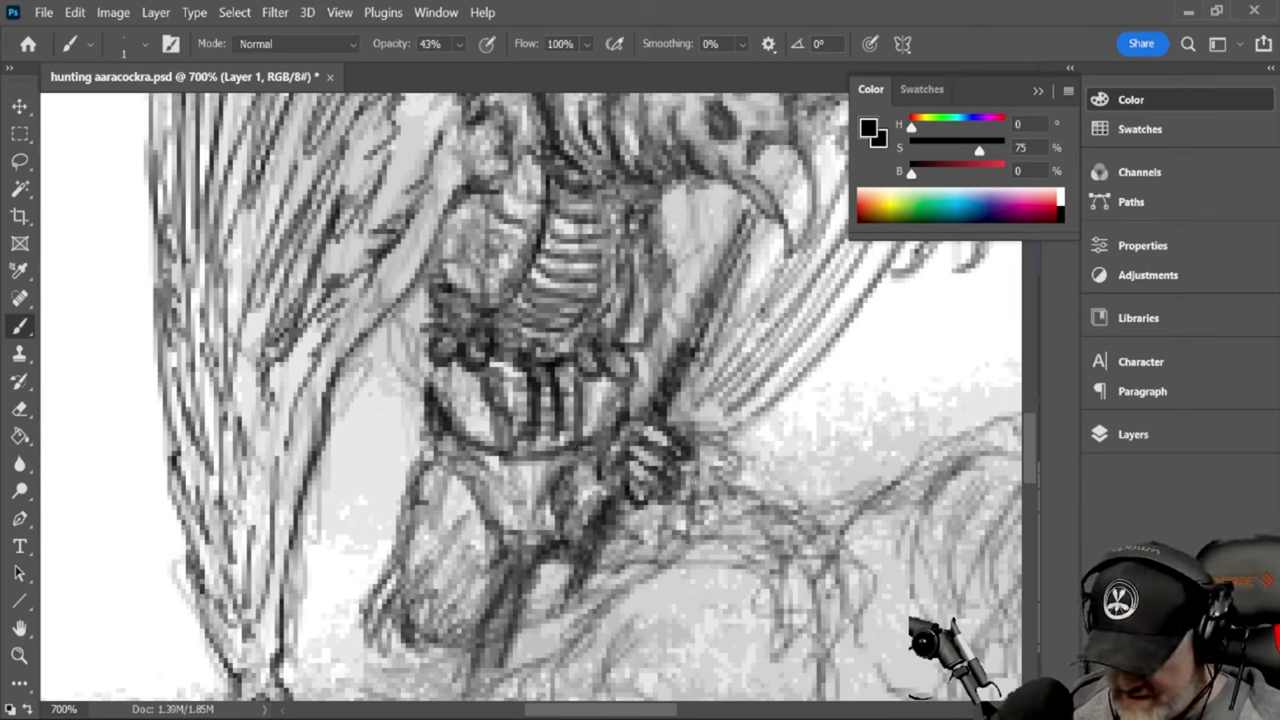
left_click_drag(688, 454, 694, 508)
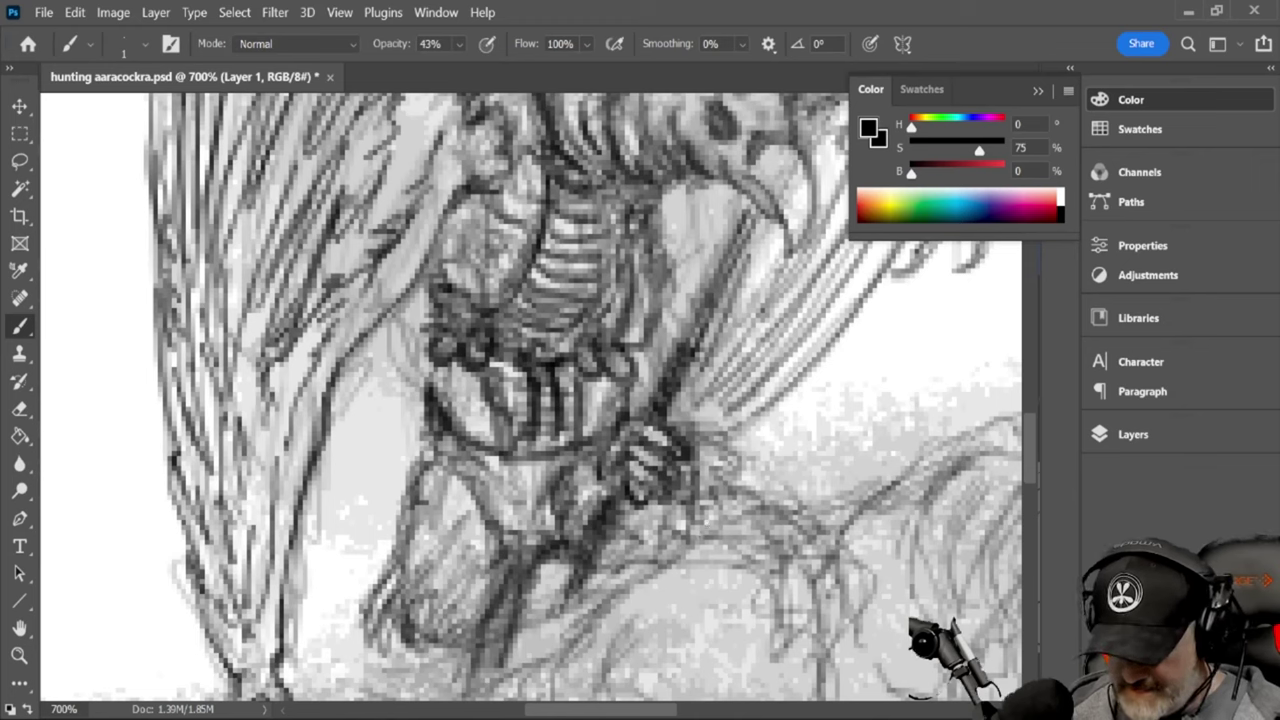
Shade the back and front sides of the waist wrap just below the belt beads
left_click_drag(435, 389, 462, 370)
mouse_move(446, 414)
left_mouse_down()
mouse_move(462, 366)
mouse_move(462, 384)
mouse_move(474, 374)
left_mouse_up()
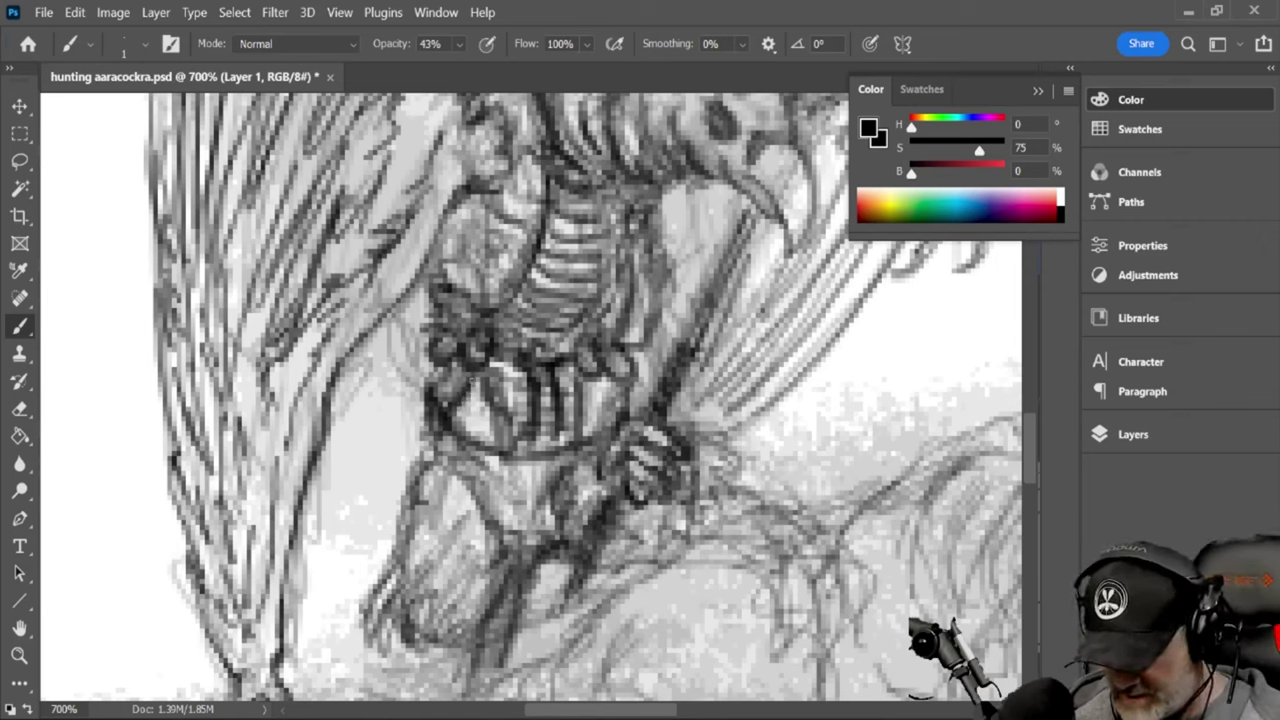
left_click_drag(456, 416, 474, 386)
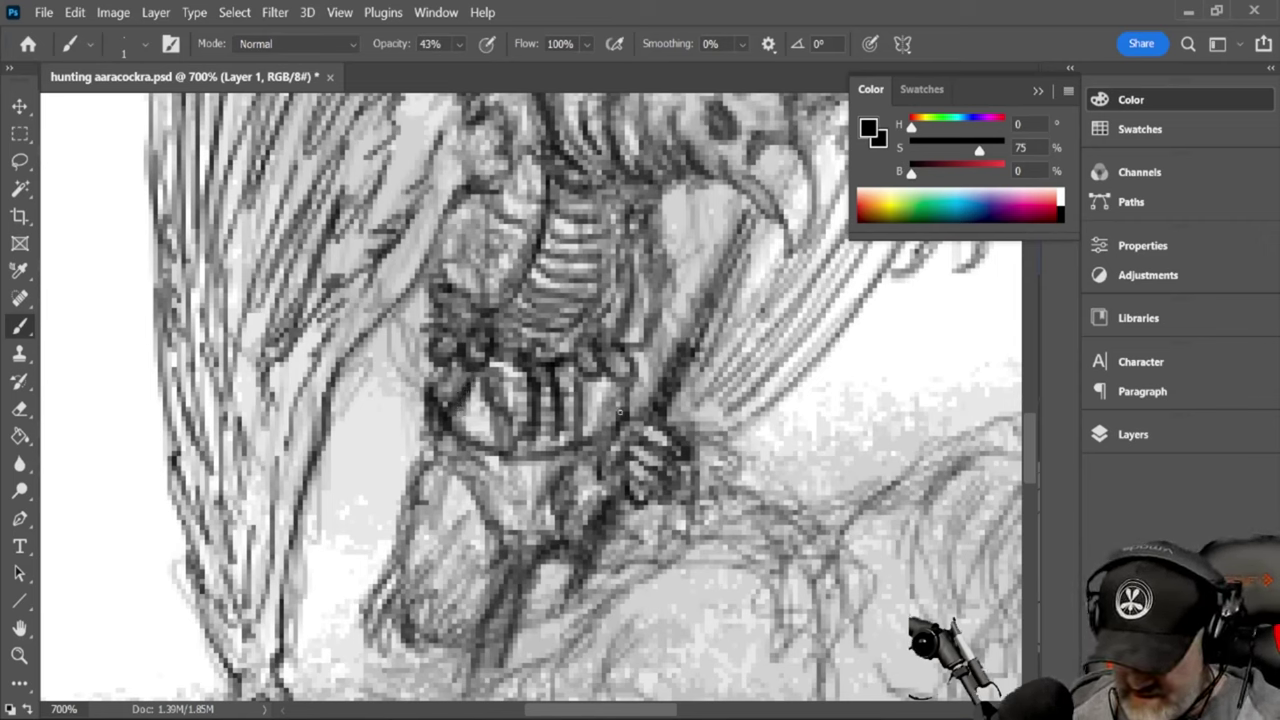
mouse_move(604, 418)
left_mouse_down()
mouse_move(616, 374)
mouse_move(617, 419)
left_mouse_up()
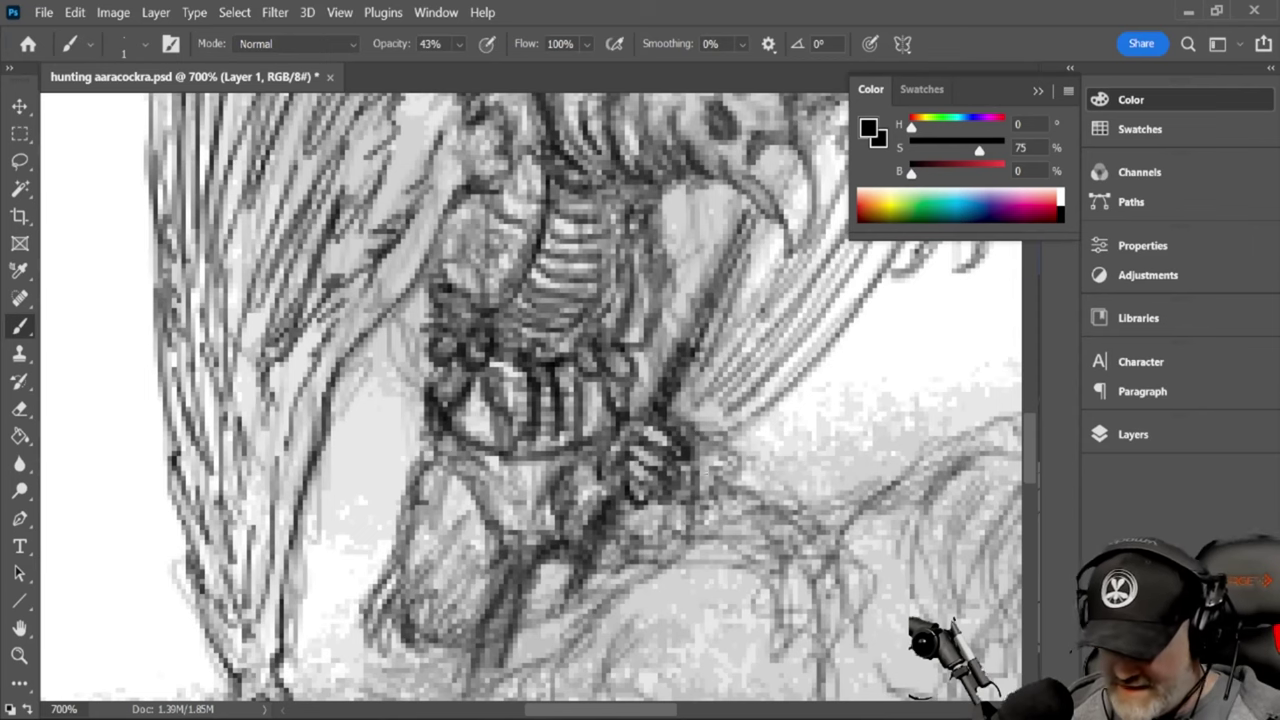
Fill the feathered area around and below the gripping hand with dense dark scribbled strokes
left_click_drag(687, 420, 716, 429)
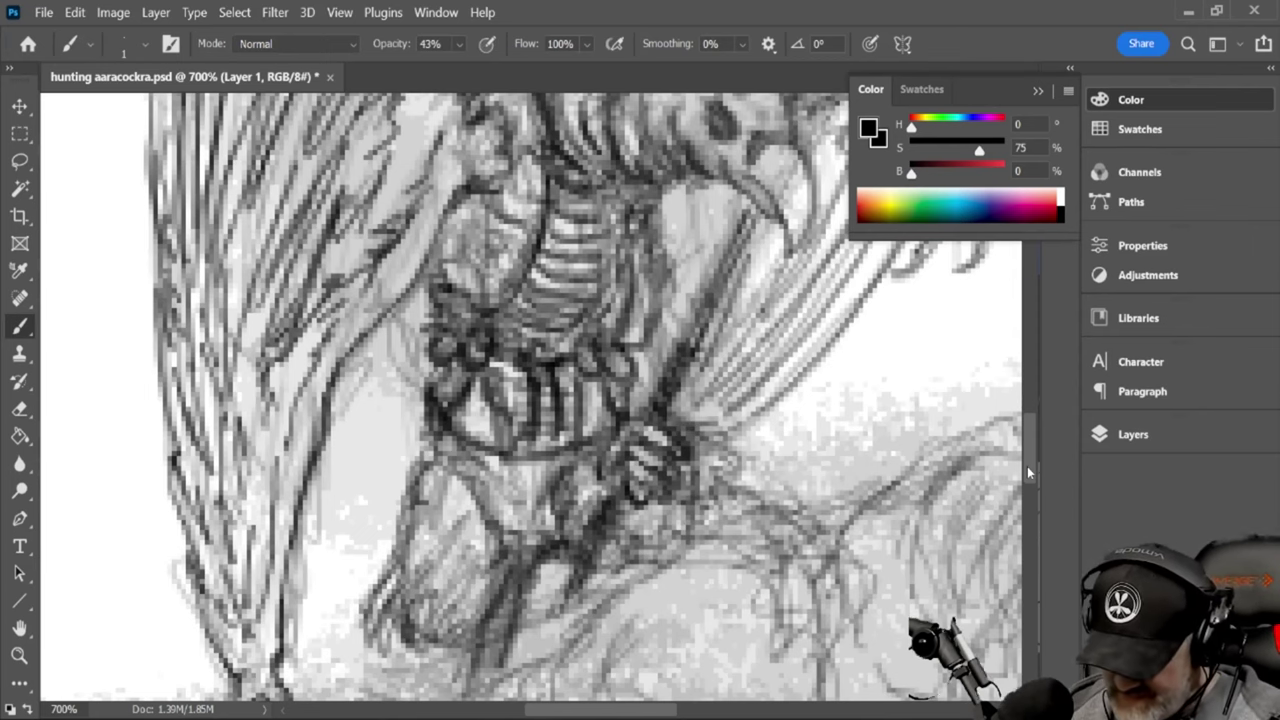
left_click_drag(1027, 466, 1032, 485)
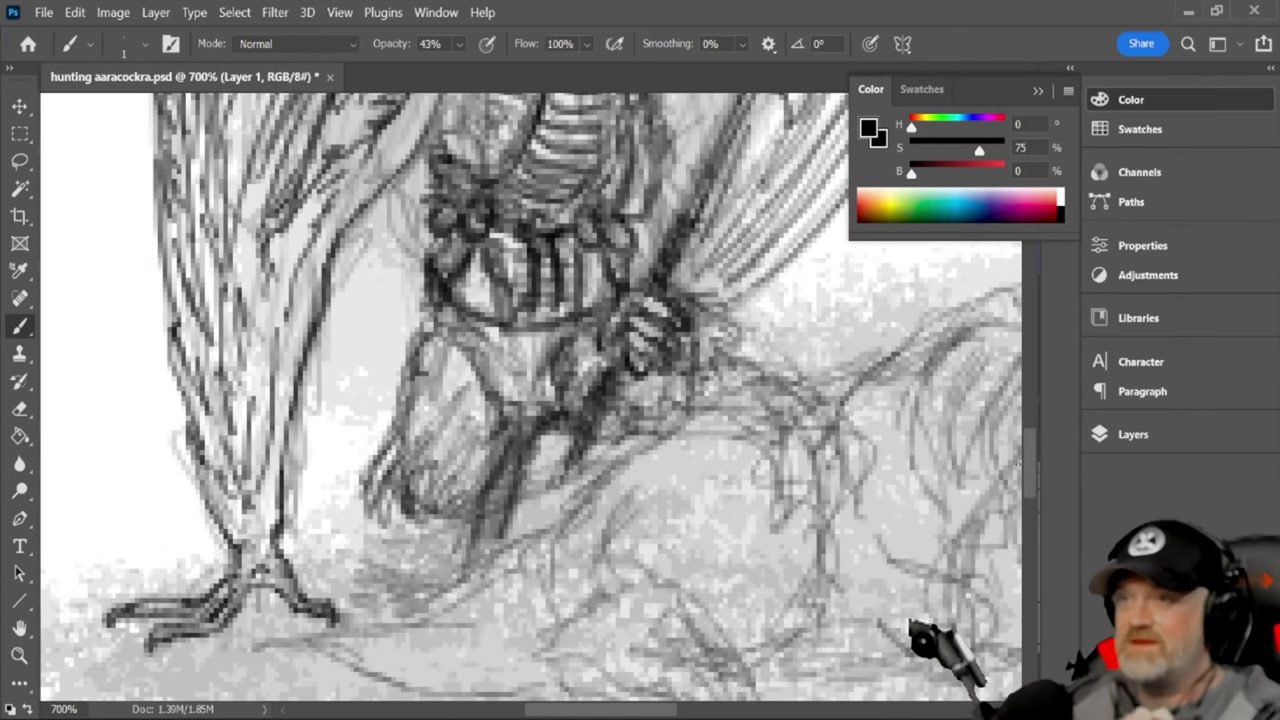
mouse_move(680, 397)
left_mouse_down()
mouse_move(650, 437)
mouse_move(614, 402)
mouse_move(698, 408)
left_mouse_up()
mouse_move(632, 382)
left_mouse_down()
mouse_move(660, 416)
mouse_move(712, 340)
mouse_move(730, 378)
mouse_move(742, 324)
mouse_move(736, 396)
left_mouse_up()
mouse_move(704, 340)
left_mouse_down()
mouse_move(724, 388)
mouse_move(606, 440)
mouse_move(553, 508)
left_mouse_up()
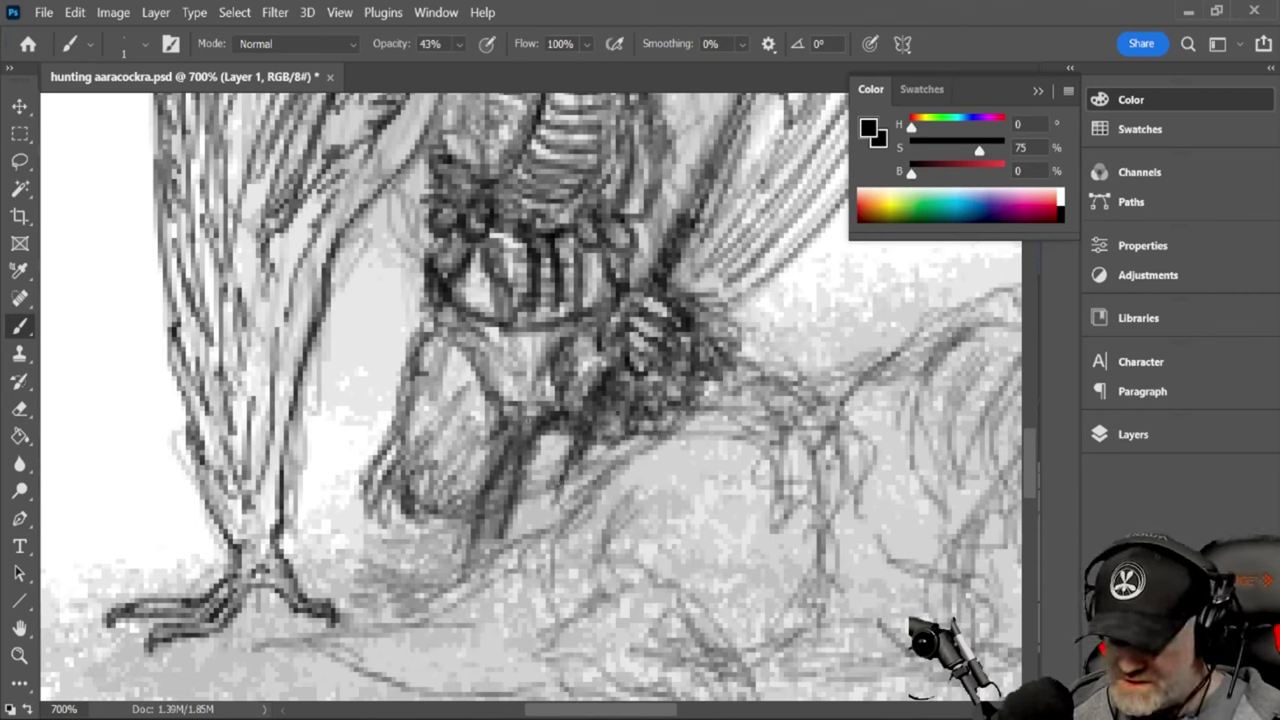
Hatch the near thigh with long diagonal feather strokes from the hip down to the lower tip
left_click_drag(438, 370, 426, 414)
left_click_drag(440, 344, 410, 460)
left_click_drag(430, 364, 402, 466)
left_click_drag(454, 392, 420, 456)
left_click_drag(444, 410, 406, 486)
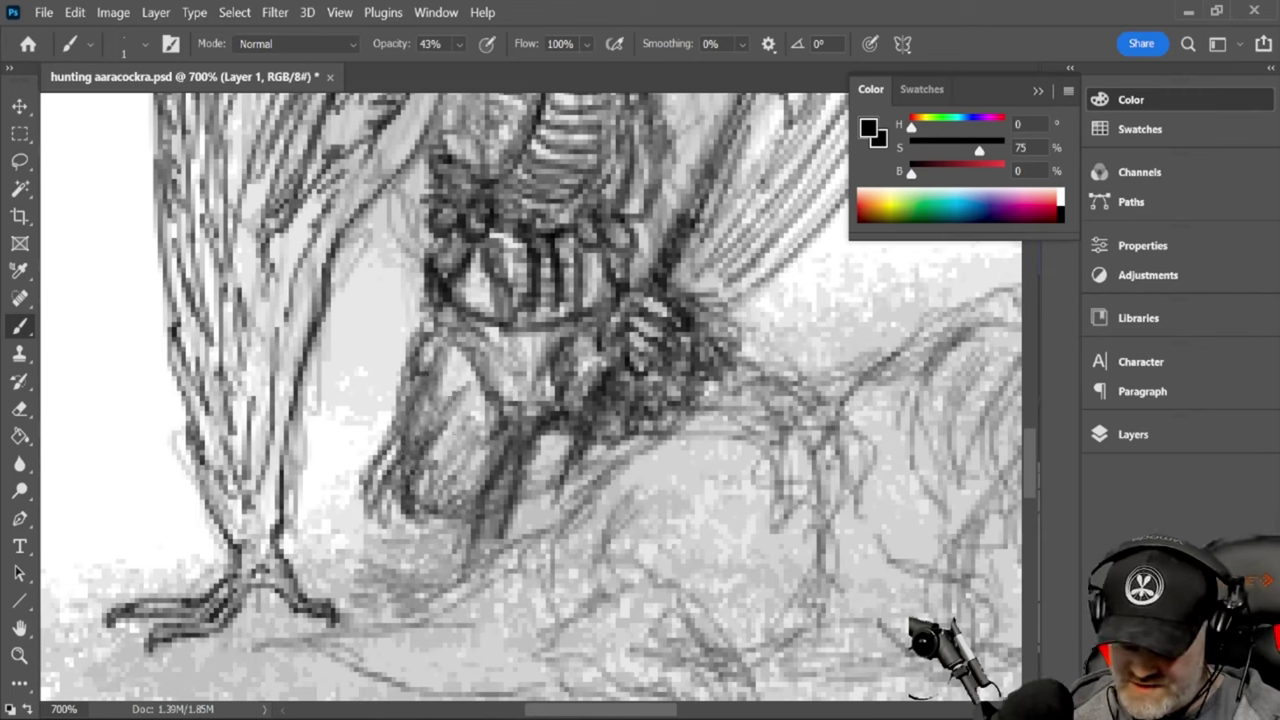
left_click_drag(470, 426, 420, 494)
mouse_move(488, 440)
left_mouse_down()
mouse_move(436, 498)
mouse_move(478, 473)
left_mouse_up()
mouse_move(446, 368)
left_mouse_down()
mouse_move(424, 414)
mouse_move(434, 430)
left_mouse_up()
left_click_drag(488, 410, 450, 484)
Darken the thigh's front contour and shade the area between the legs below the waist wrap
left_click_drag(454, 344, 486, 370)
mouse_move(486, 360)
left_mouse_down()
mouse_move(456, 402)
mouse_move(472, 434)
left_mouse_up()
mouse_move(482, 354)
left_mouse_down()
mouse_move(498, 390)
mouse_move(542, 408)
left_mouse_up()
left_click_drag(486, 358, 504, 404)
left_click_drag(538, 376, 502, 420)
left_click_drag(484, 378, 528, 408)
left_click_drag(524, 396, 548, 410)
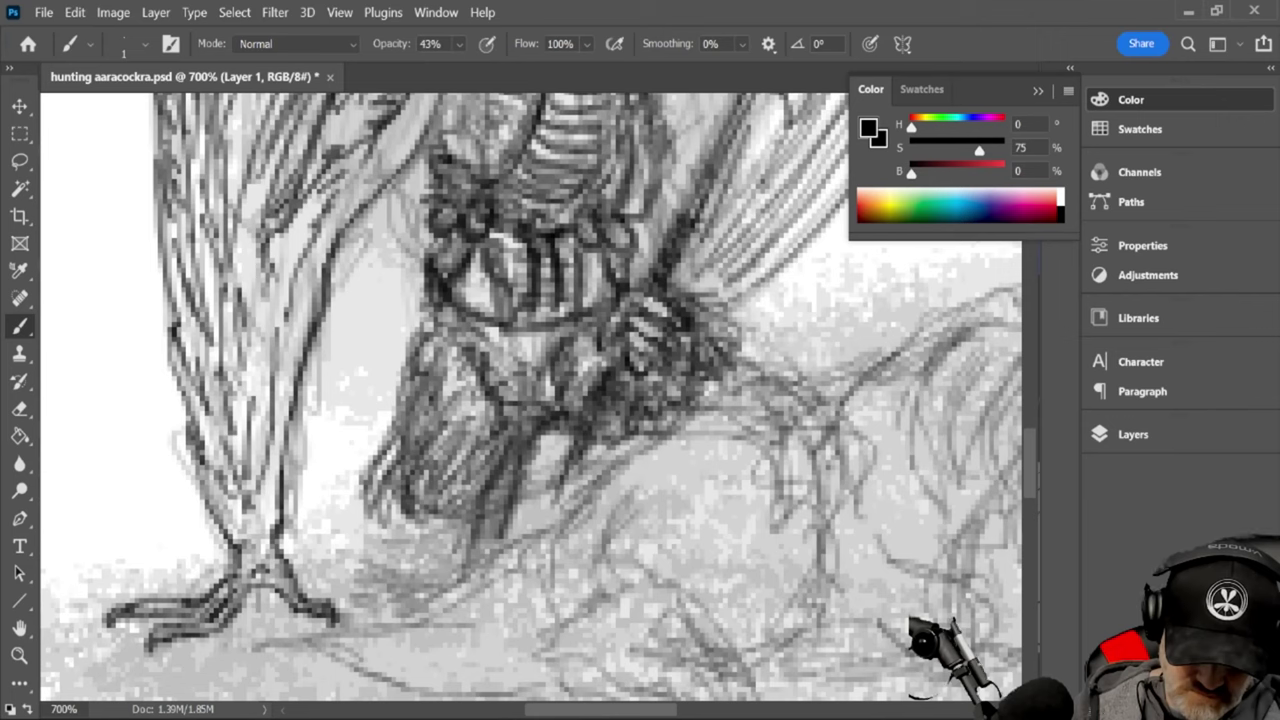
Zoom out to examine the whole illustration with both aarakocra, and return to the Brush tool
left_click(19, 655)
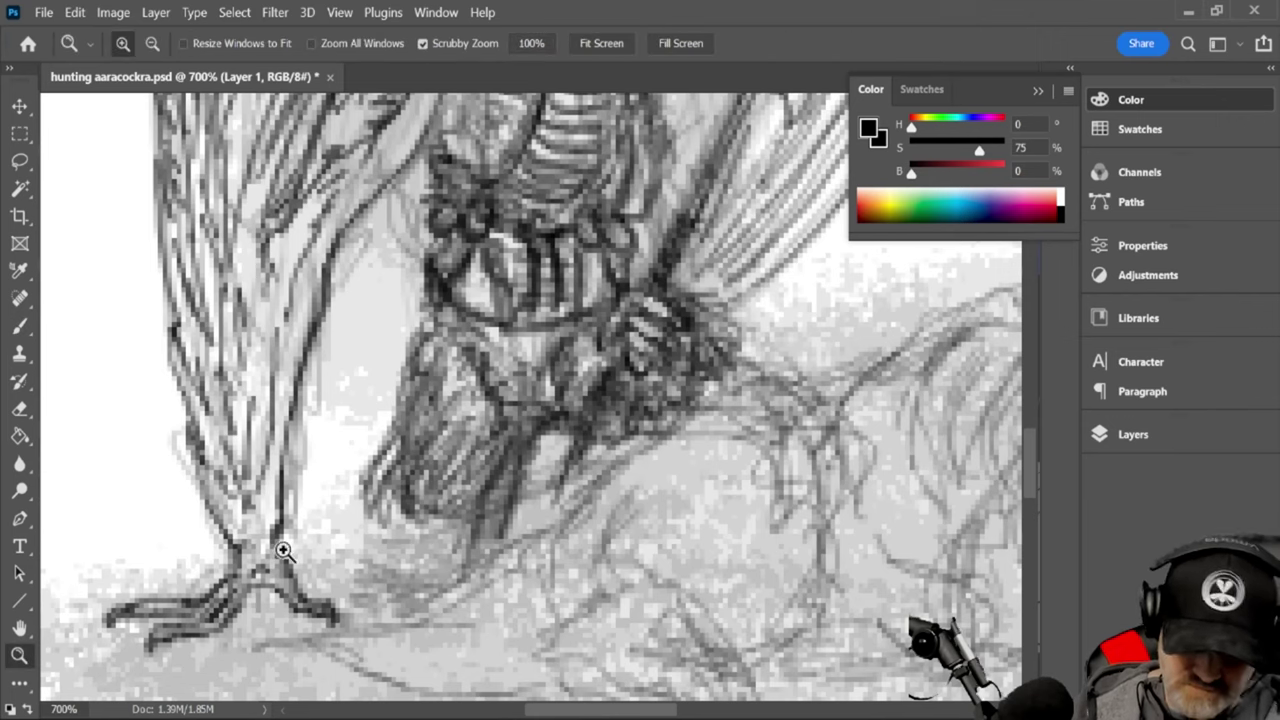
left_click(528, 515, "alt")
left_click(540, 503, "alt")
left_click(563, 479, "alt")
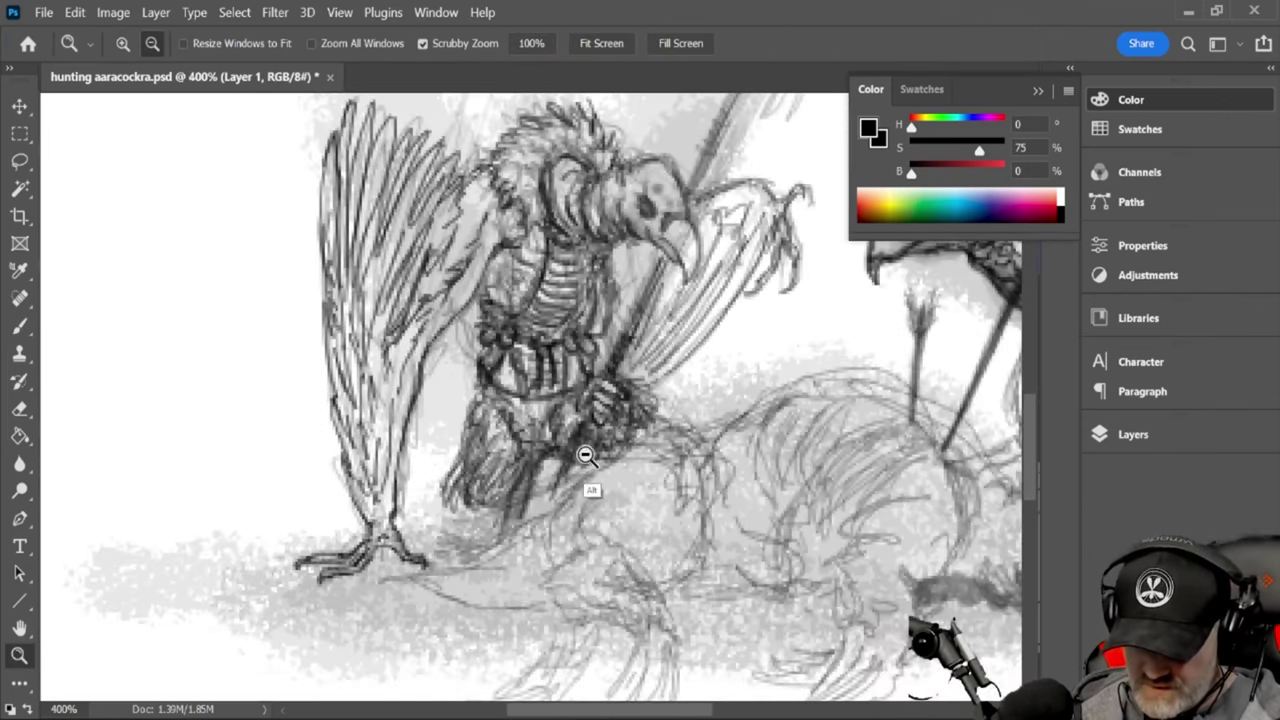
left_click(595, 456, "alt")
left_click(650, 422, "alt")
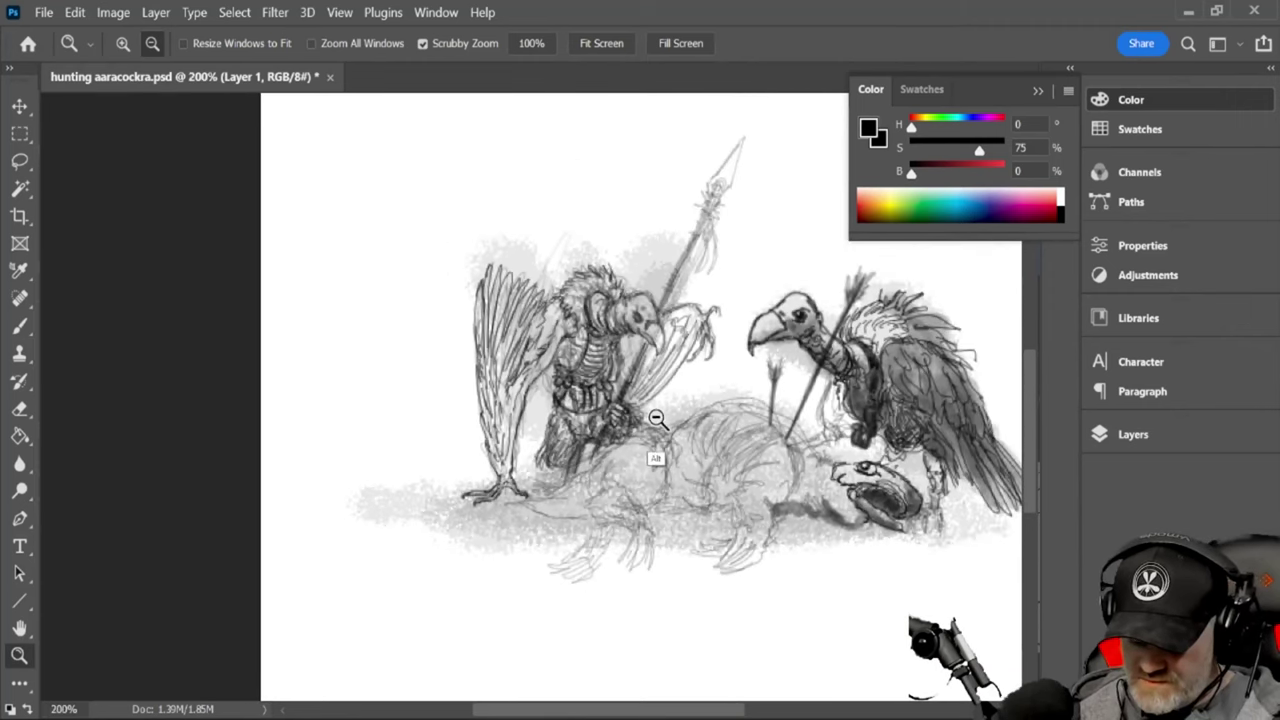
left_click(656, 418, "alt")
left_click(620, 432, "alt")
left_click(570, 444)
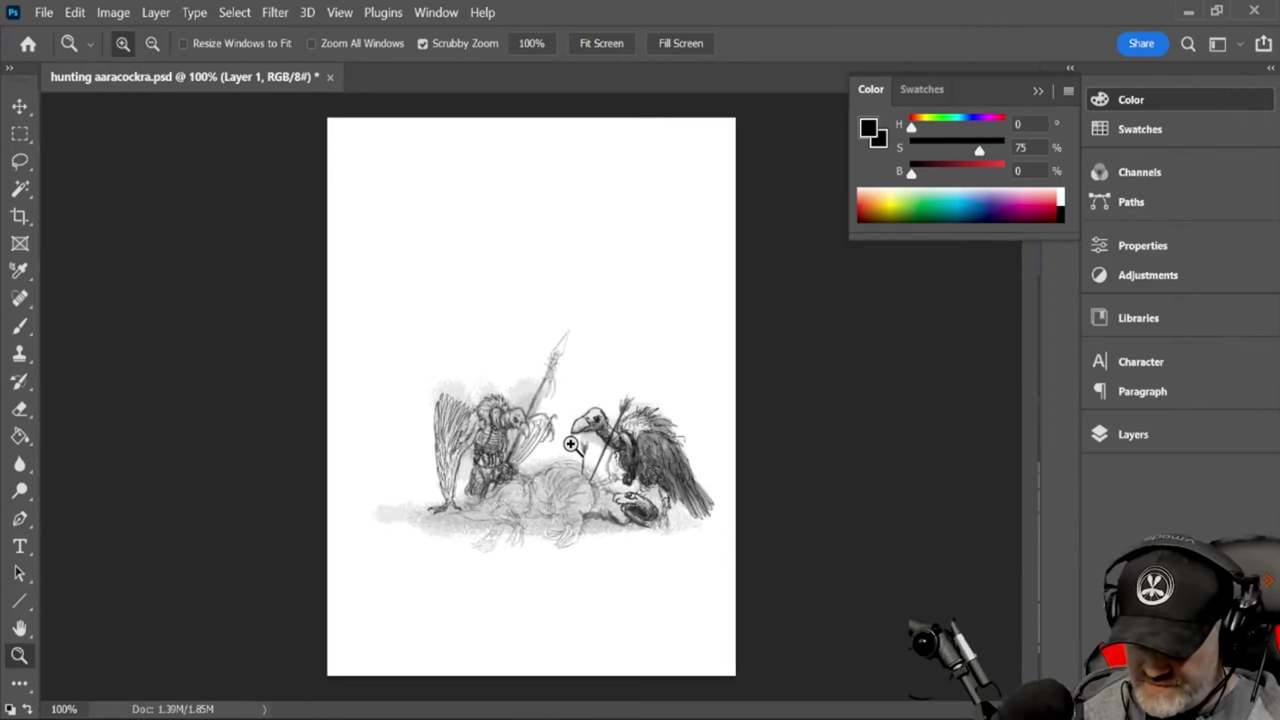
left_click(570, 444)
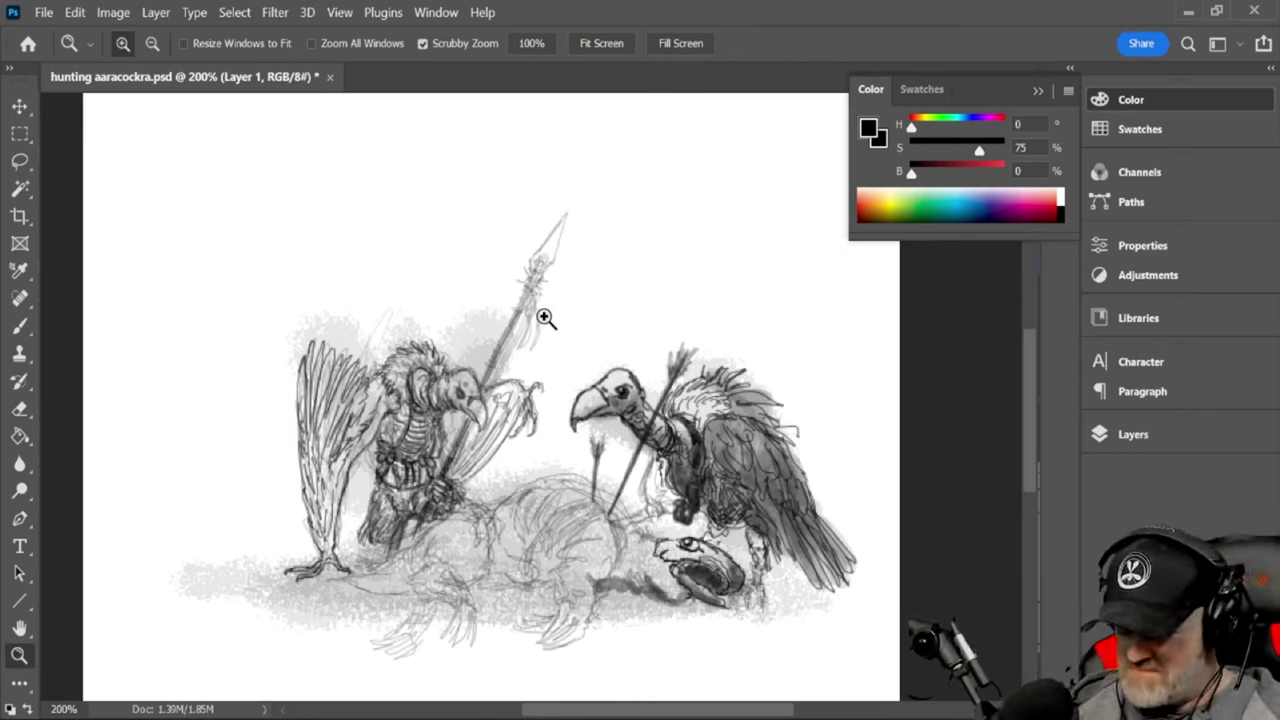
left_click(21, 328)
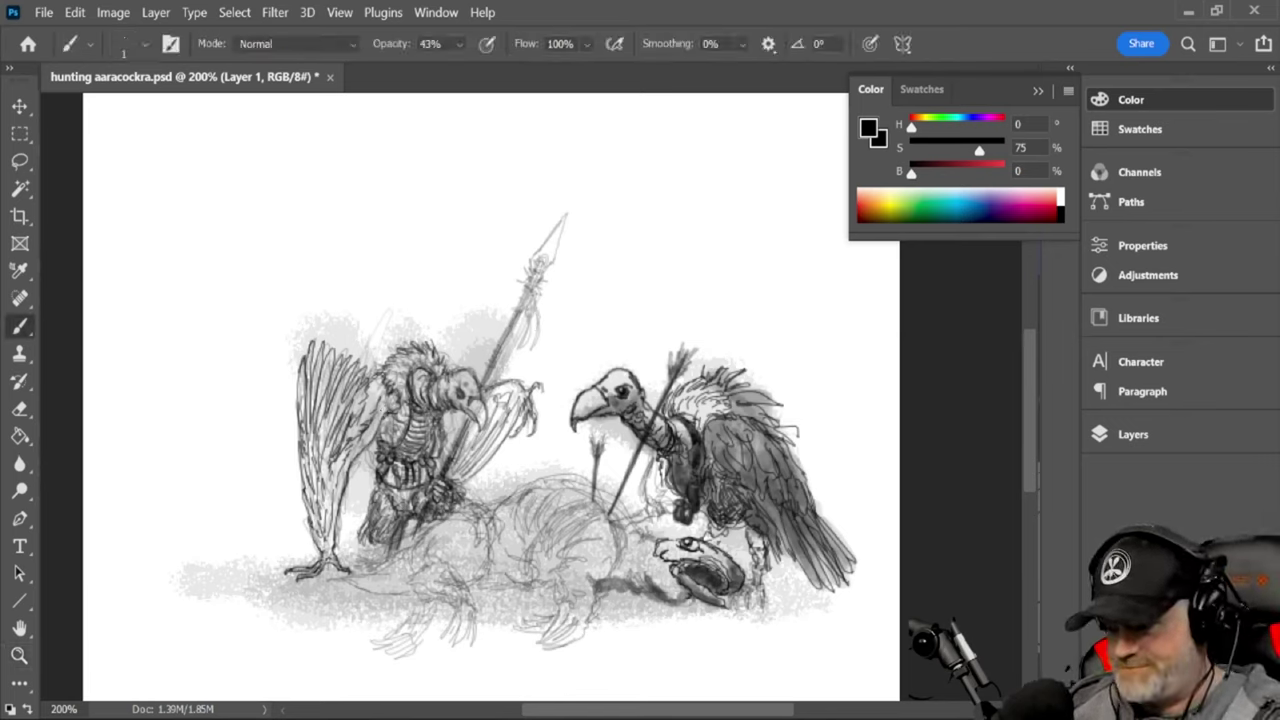
Set the brush to 25 px at 9% opacity and lay a faint tone across the spear-holder's torso edge and planted wing
key("bracketright")
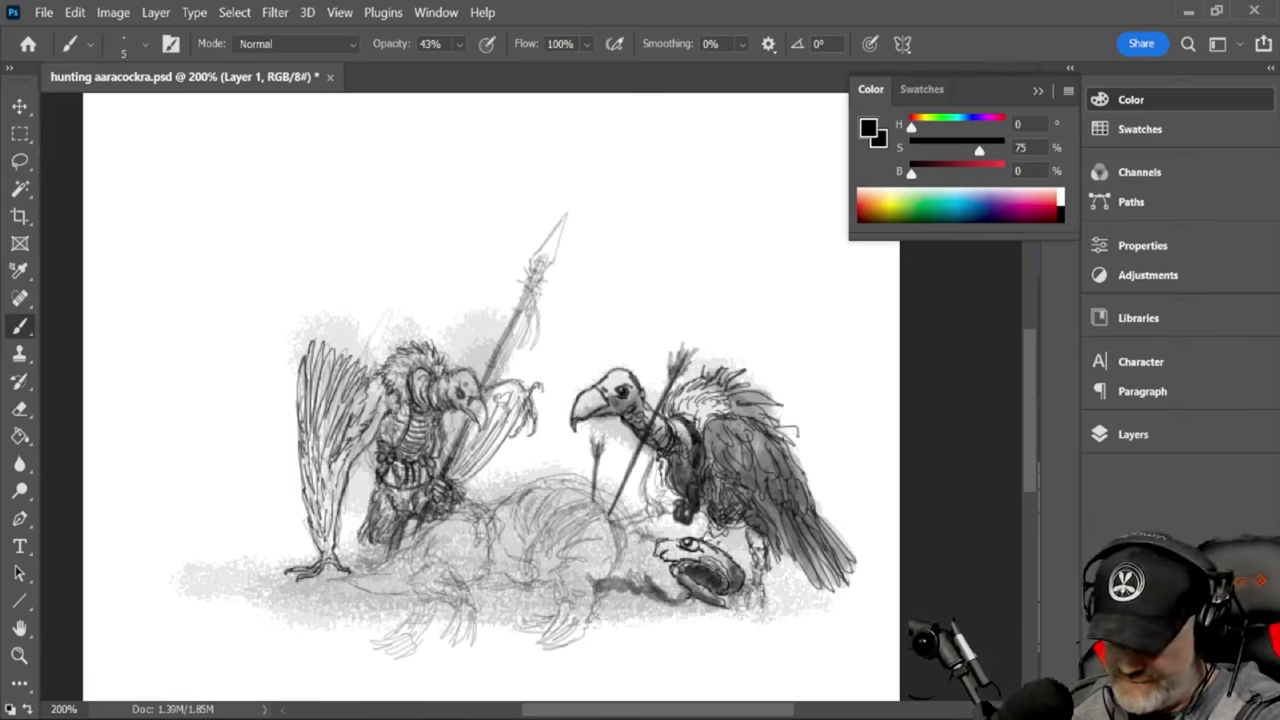
key("bracketright")
key("bracketright")
key("bracketright")
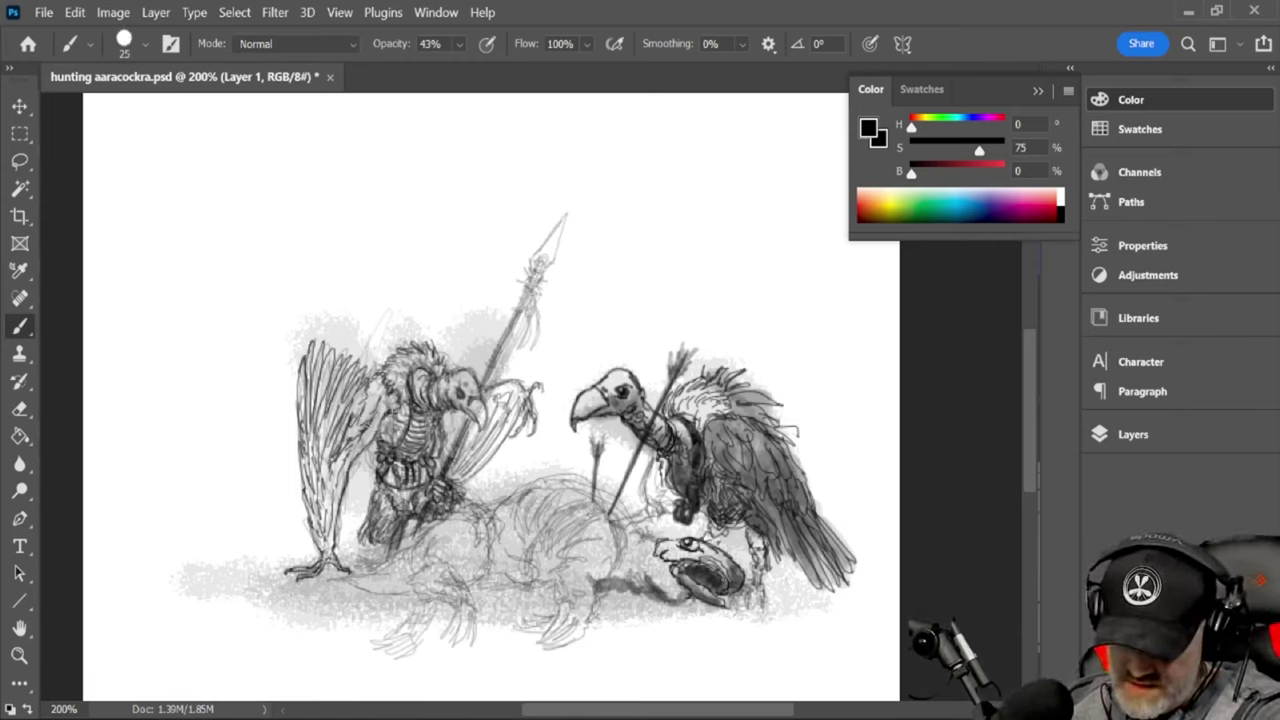
key("bracketright")
key("bracketright")
key("bracketright")
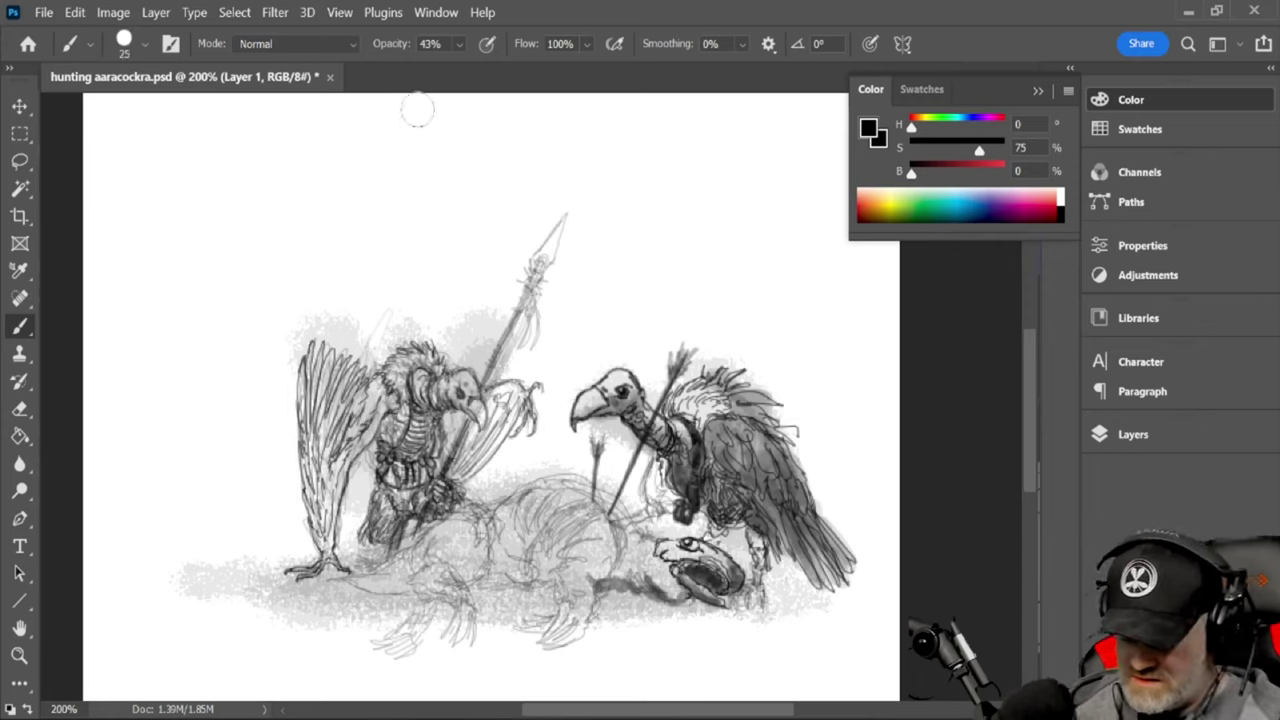
left_click(458, 44)
left_click(446, 68)
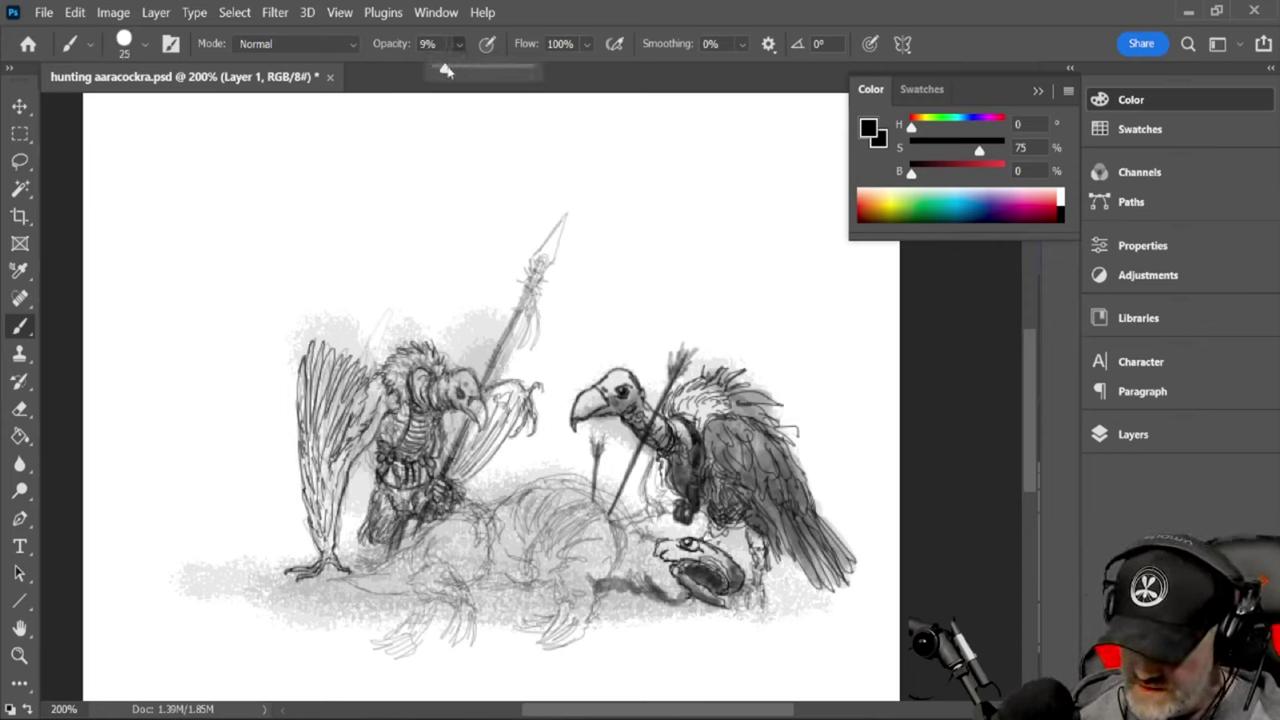
mouse_move(388, 450)
left_mouse_down()
mouse_move(394, 398)
mouse_move(336, 462)
mouse_move(308, 470)
mouse_move(320, 556)
mouse_move(326, 388)
mouse_move(352, 440)
mouse_move(384, 426)
mouse_move(390, 448)
mouse_move(395, 395)
mouse_move(413, 400)
mouse_move(398, 390)
mouse_move(358, 415)
mouse_move(322, 500)
mouse_move(326, 550)
mouse_move(334, 460)
left_mouse_up()
Reduce the brush to 9 px and build up grey shading over the planted wing's feathers from claw to top
key("bracketleft")
key("bracketleft")
key("bracketleft")
key("bracketleft")
mouse_move(330, 550)
left_mouse_down()
mouse_move(310, 470)
mouse_move(316, 362)
mouse_move(328, 440)
mouse_move(340, 395)
mouse_move(362, 415)
mouse_move(340, 445)
mouse_move(314, 555)
mouse_move(310, 372)
left_mouse_up()
mouse_move(301, 442)
left_mouse_down()
mouse_move(306, 372)
mouse_move(330, 486)
left_mouse_up()
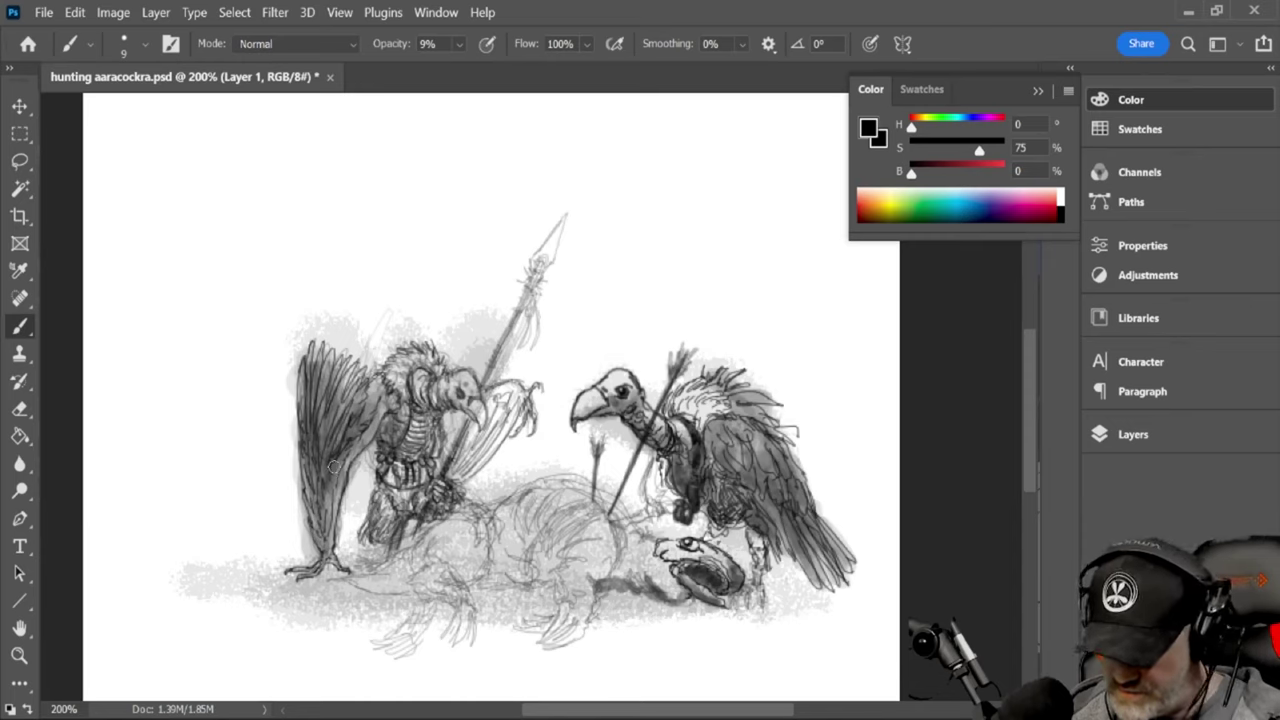
Shade the raised wing beside the spear and the lower torso with light grey strokes at 9% opacity
mouse_move(455, 414)
left_mouse_down()
mouse_move(441, 442)
mouse_move(460, 468)
mouse_move(520, 390)
mouse_move(486, 420)
mouse_move(488, 460)
left_mouse_up()
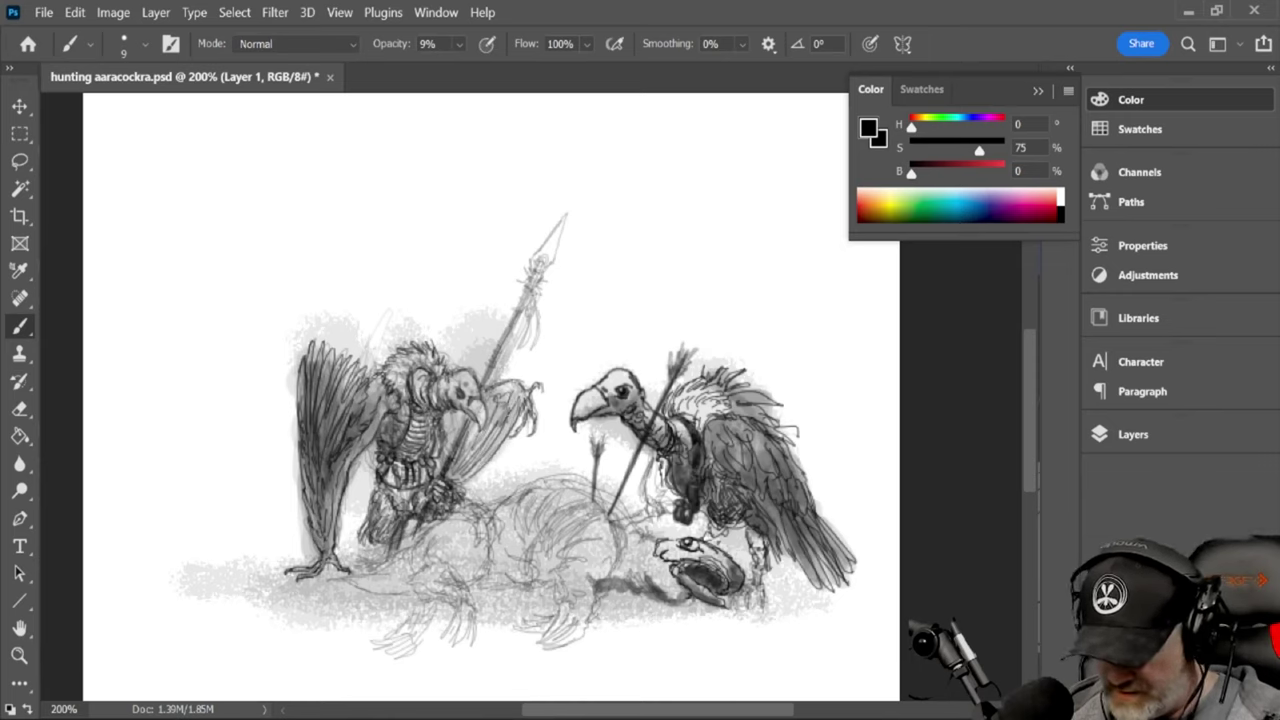
left_click_drag(507, 406, 454, 482)
mouse_move(486, 430)
left_mouse_down()
mouse_move(460, 466)
mouse_move(443, 435)
mouse_move(436, 472)
mouse_move(384, 530)
mouse_move(396, 538)
mouse_move(414, 474)
mouse_move(401, 458)
mouse_move(398, 478)
left_mouse_up()
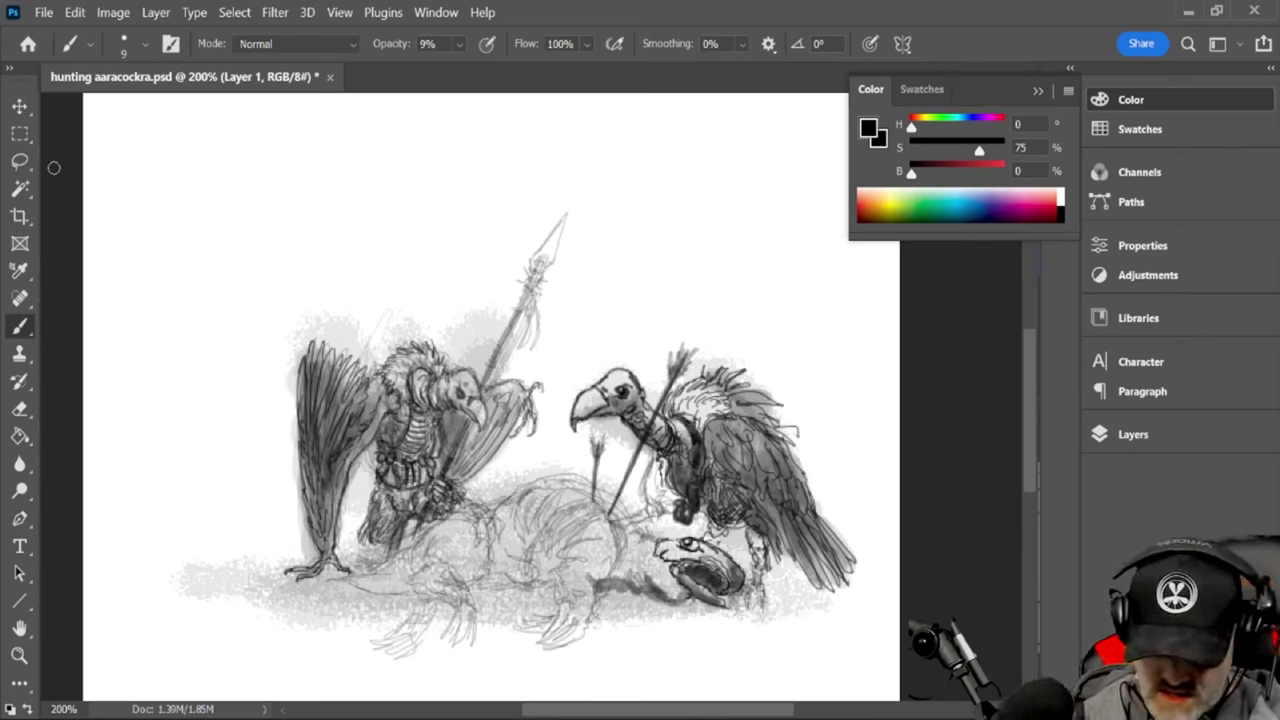
With a 2 px brush at 51% opacity, draw dark feathers behind the hip and add feather lines to the raised wing
left_click(459, 43)
left_click_drag(470, 70, 506, 76)
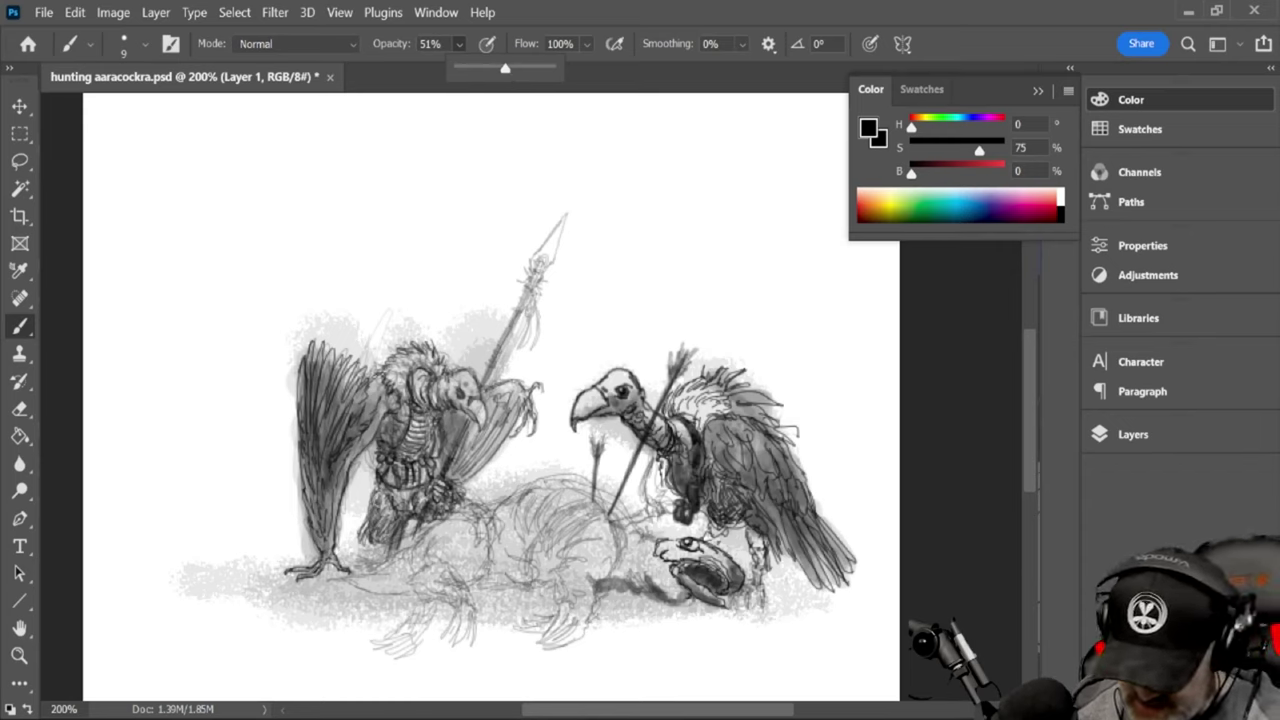
key("bracketleft")
key("bracketleft")
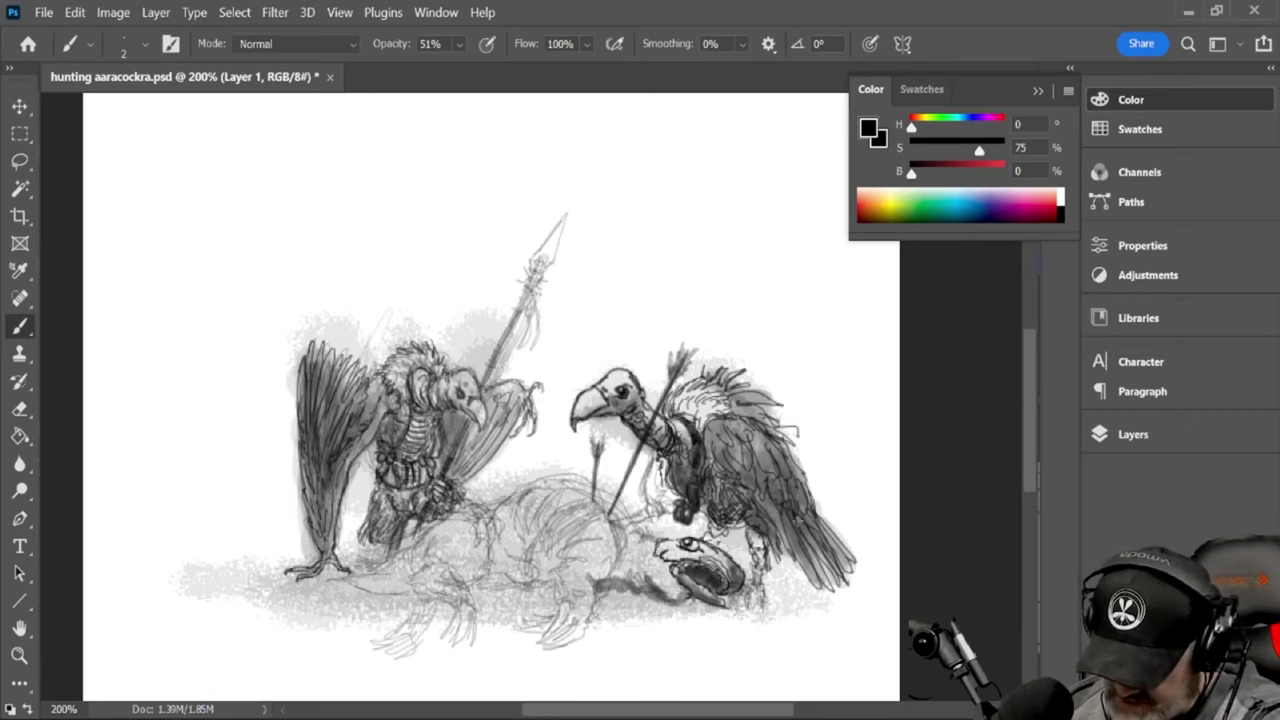
mouse_move(365, 494)
left_mouse_down()
mouse_move(346, 543)
mouse_move(362, 520)
left_mouse_up()
mouse_move(348, 550)
left_mouse_down()
mouse_move(360, 538)
mouse_move(351, 518)
mouse_move(341, 532)
left_mouse_up()
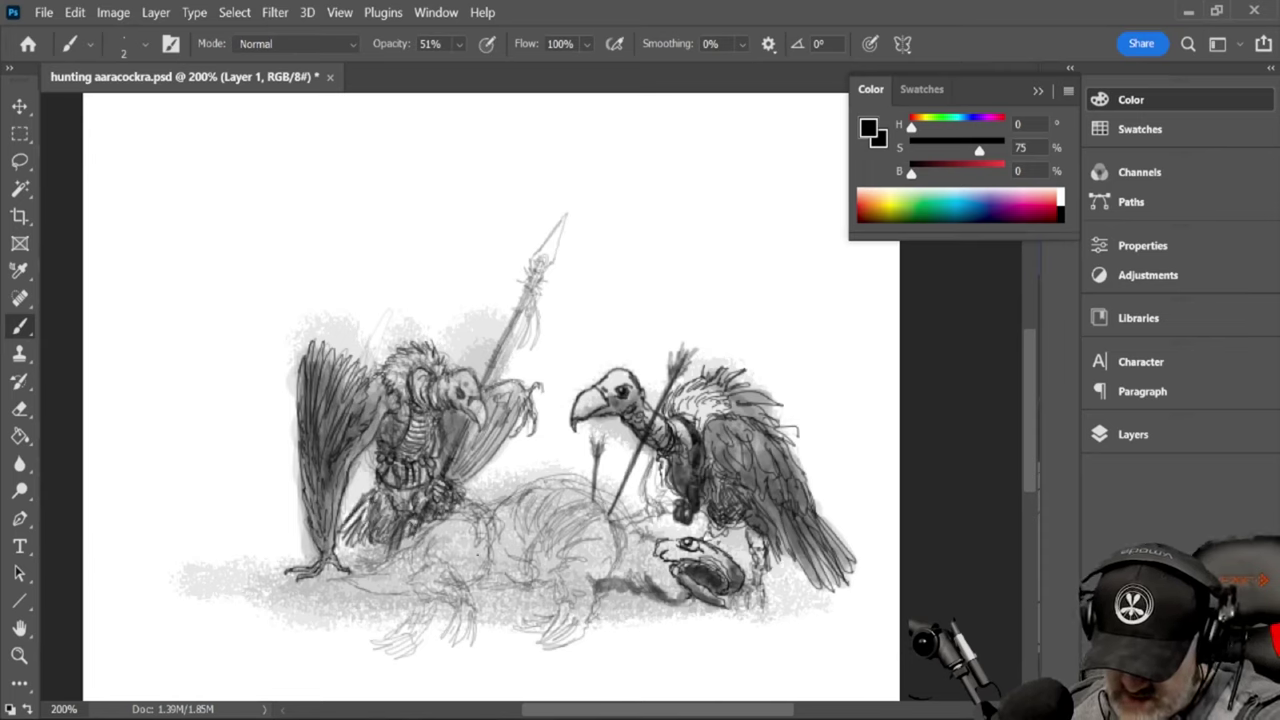
left_click_drag(508, 422, 470, 477)
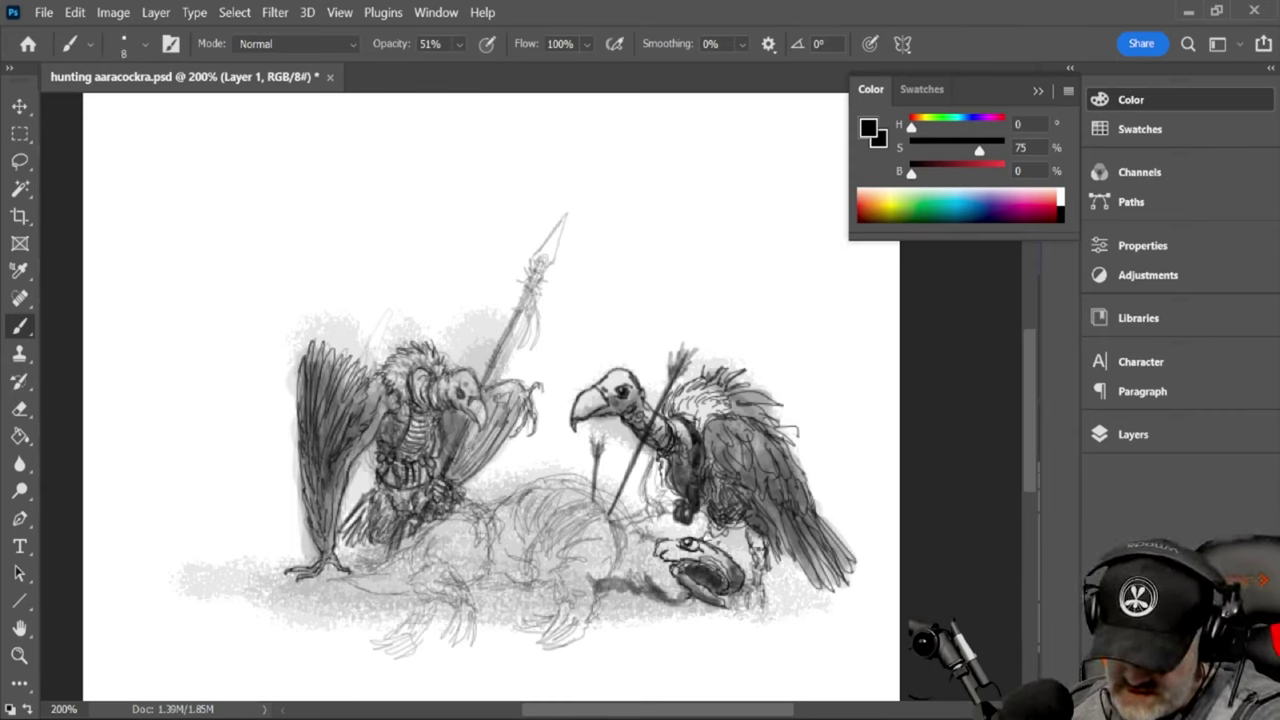
Deepen the shading across the raised wing with a 10 px brush at 14% opacity
key("bracketright")
key("bracketright")
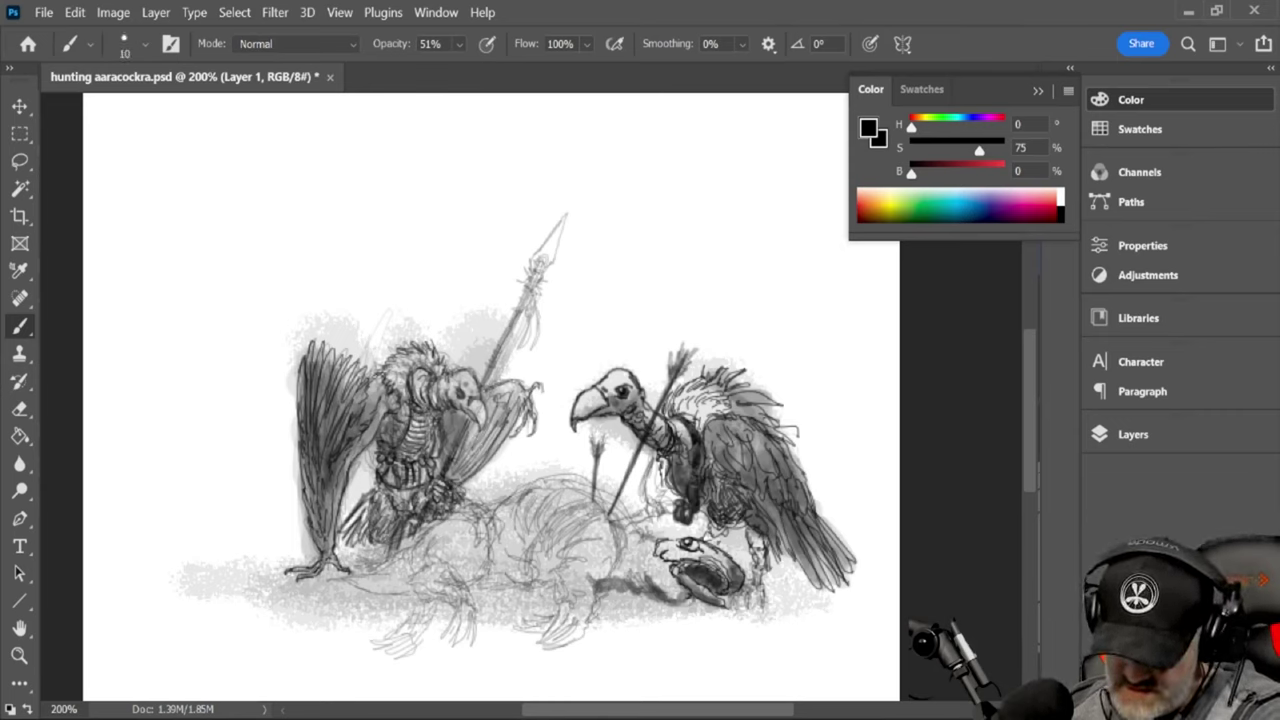
left_click(458, 50)
left_click(444, 71)
mouse_move(465, 459)
left_mouse_down()
mouse_move(471, 433)
mouse_move(462, 474)
left_mouse_up()
left_click_drag(499, 420, 514, 398)
mouse_move(464, 448)
left_mouse_down()
mouse_move(494, 398)
mouse_move(506, 412)
mouse_move(514, 384)
mouse_move(492, 438)
left_mouse_up()
left_click_drag(506, 424, 458, 488)
left_click_drag(506, 423, 494, 431)
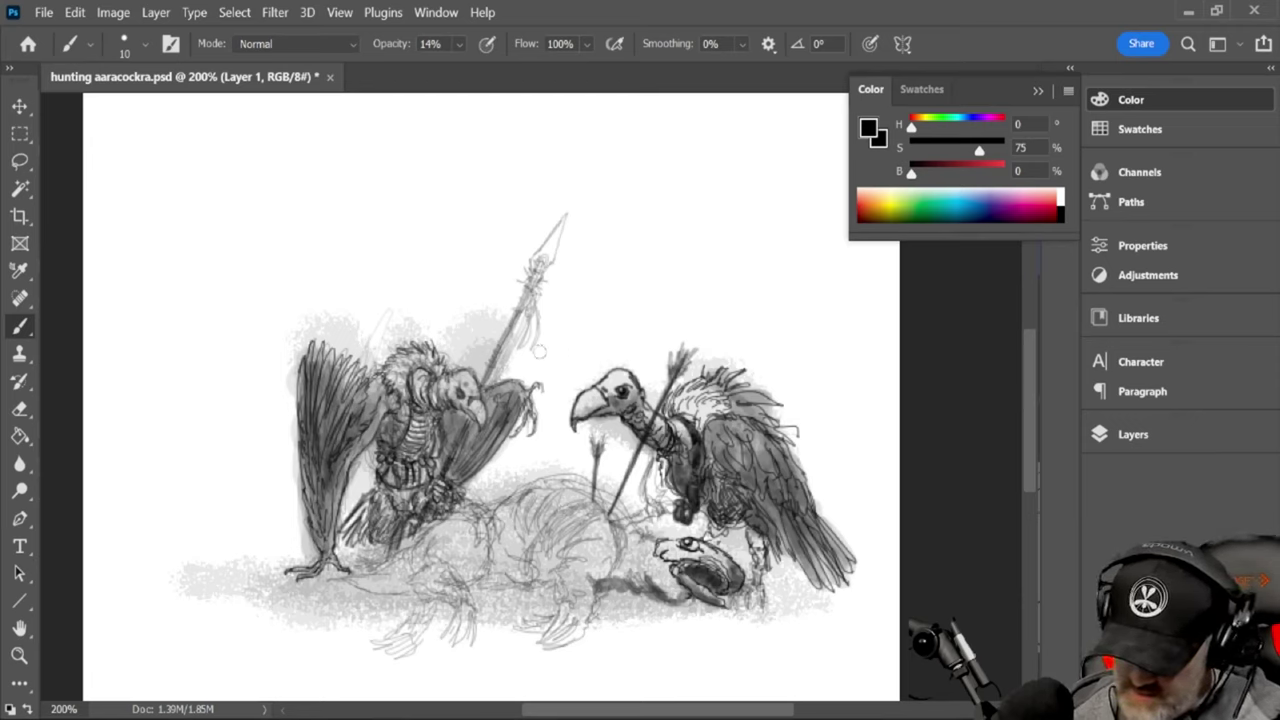
Add a new layer above Layer 1 and show the color sliders again
left_click(1120, 446)
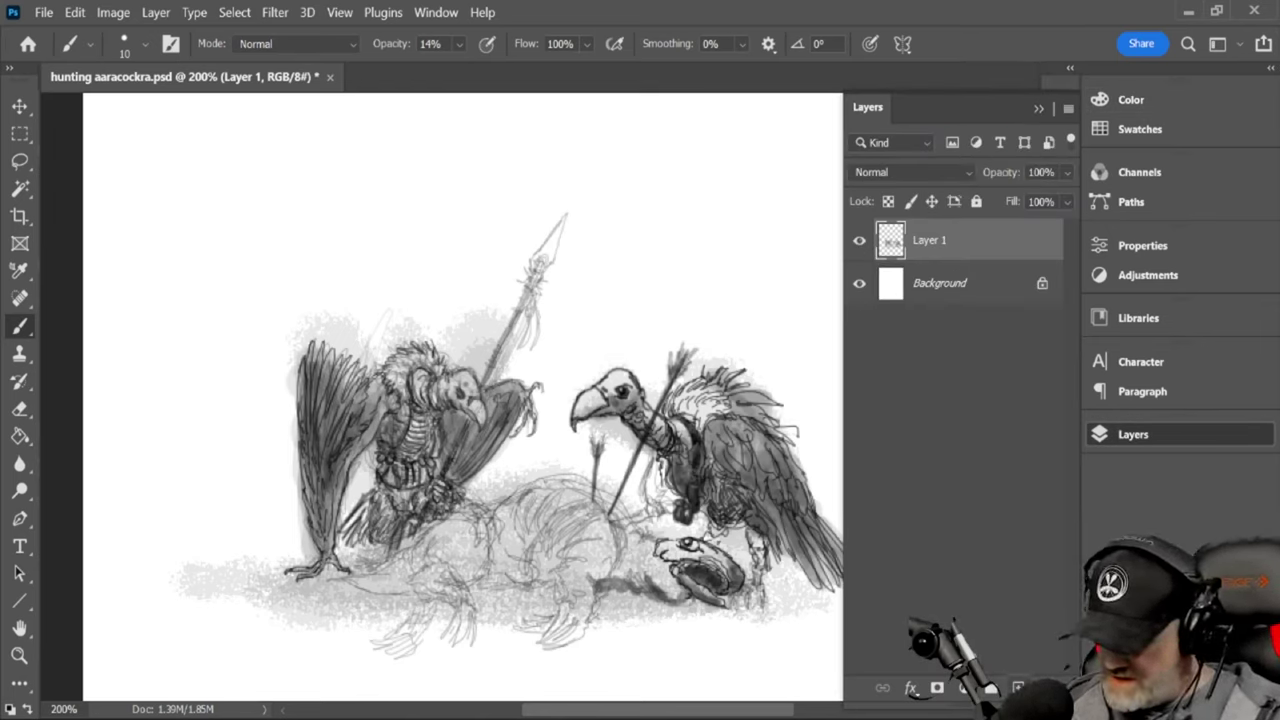
left_click(1019, 687)
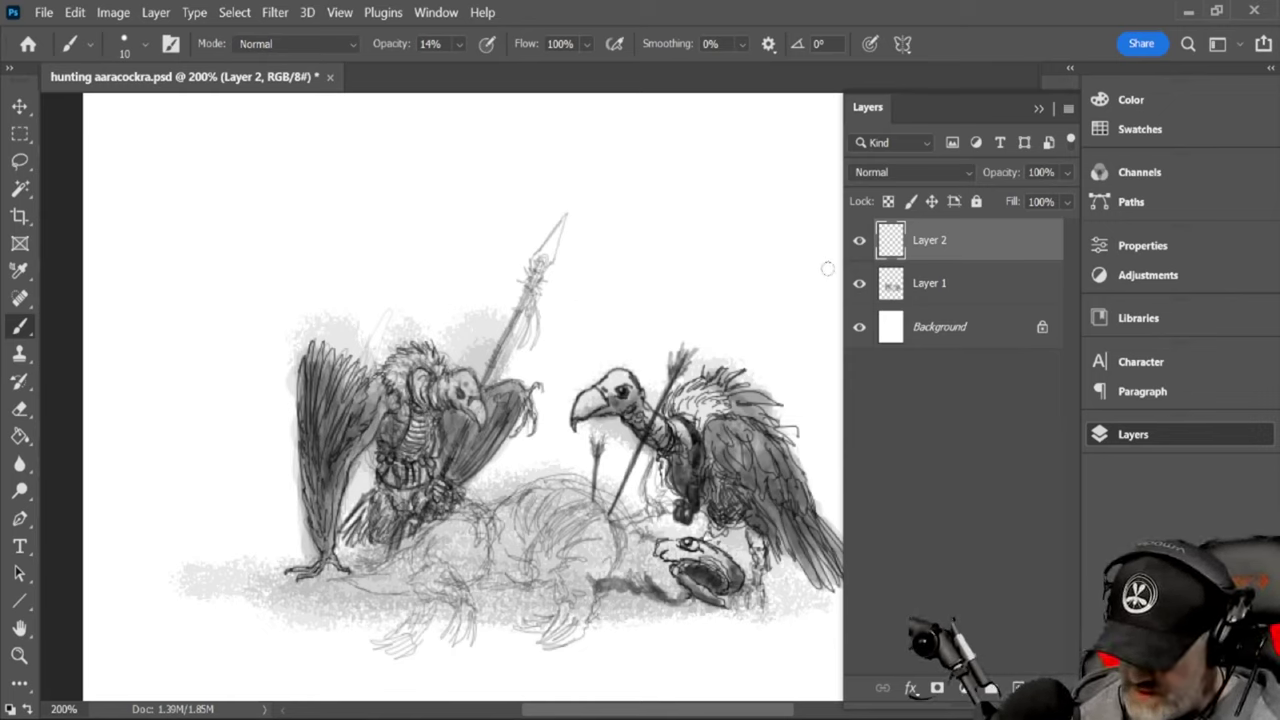
left_click(1039, 110)
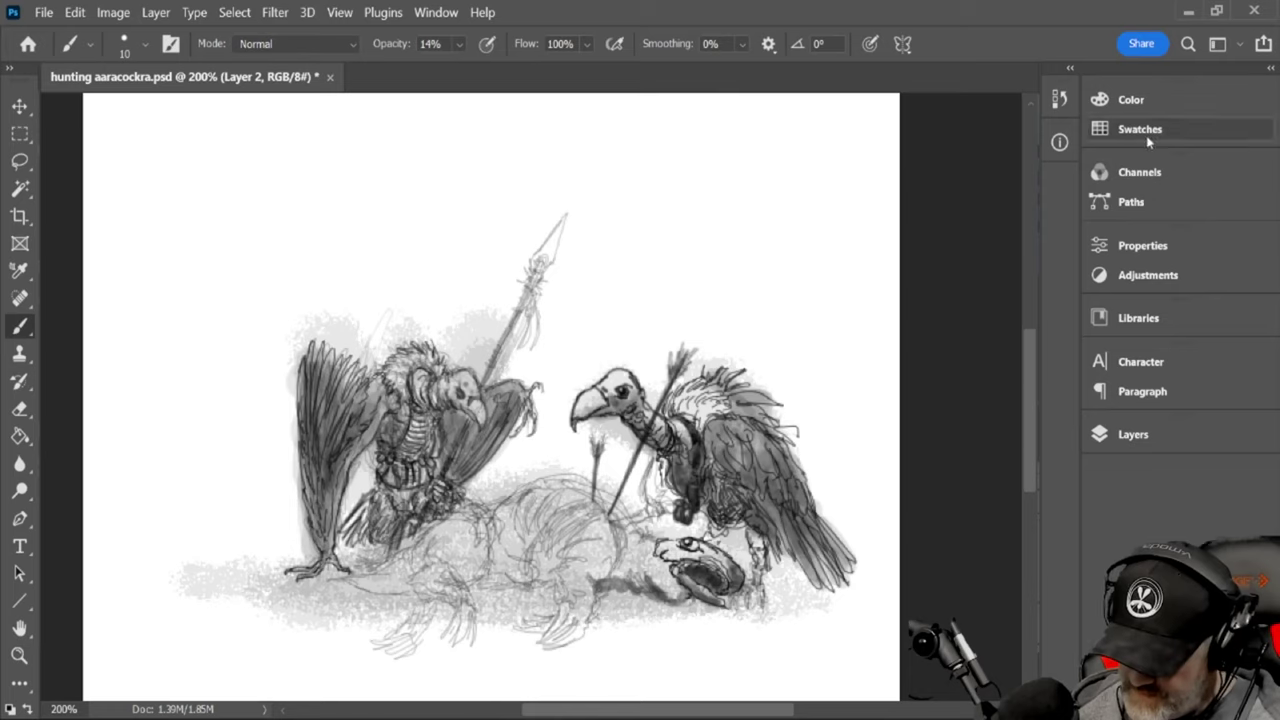
left_click(1128, 101)
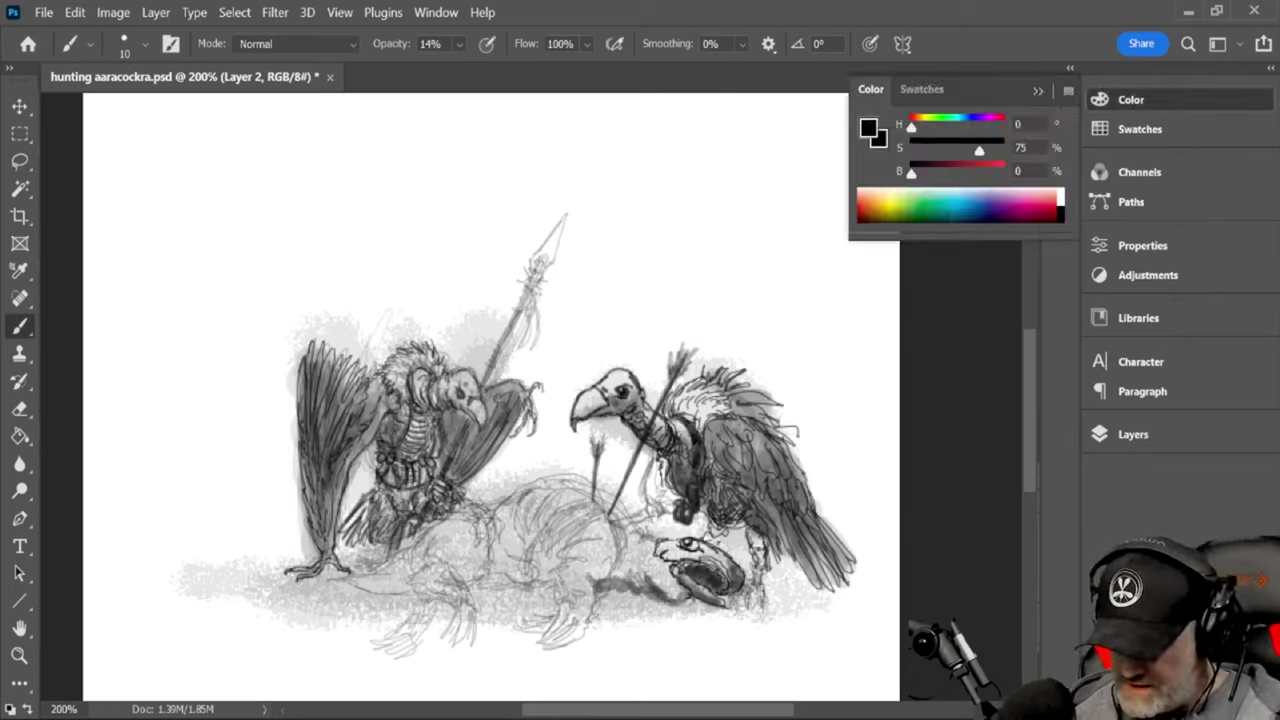
Mark the composition's flow with broad strokes between the two aarakocra and down to the carcass, looping around the turning points
mouse_move(424, 332)
left_mouse_down()
mouse_move(684, 392)
mouse_move(615, 556)
mouse_move(490, 446)
mouse_move(384, 326)
left_mouse_up()
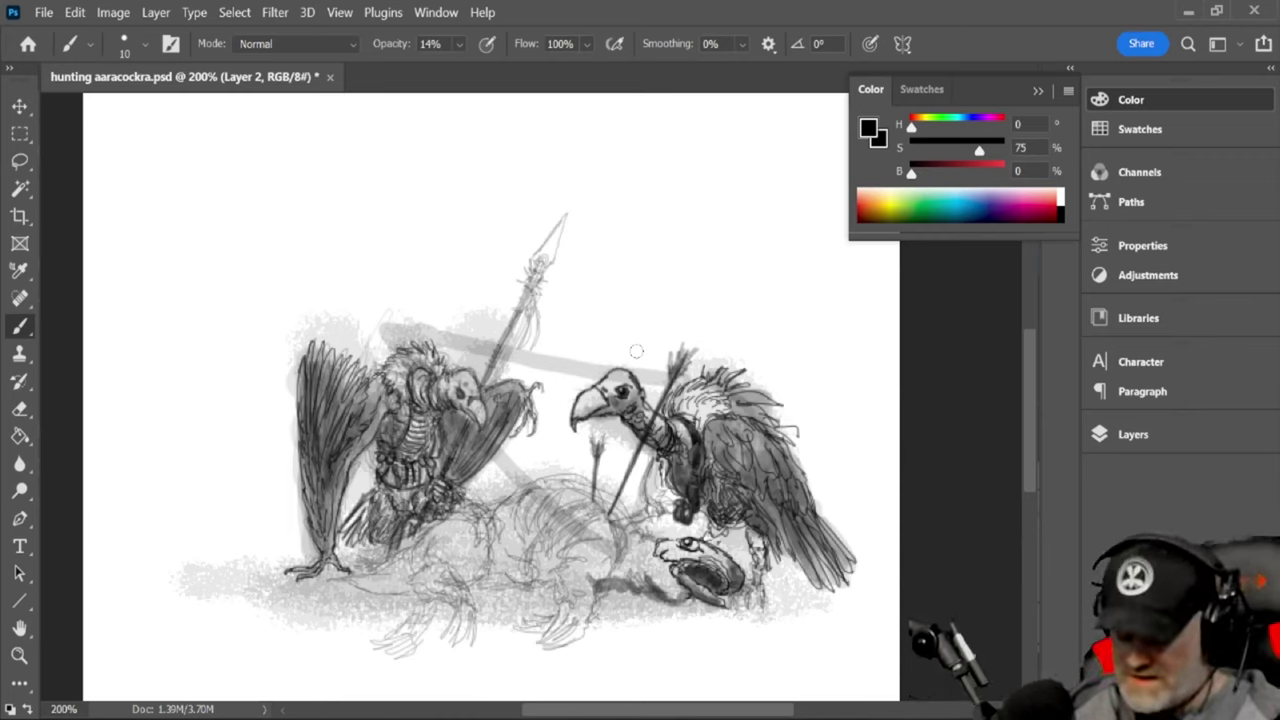
mouse_move(408, 309)
left_mouse_down()
mouse_move(367, 330)
mouse_move(385, 328)
left_mouse_up()
mouse_move(647, 376)
left_mouse_down()
mouse_move(667, 354)
mouse_move(706, 380)
left_mouse_up()
mouse_move(568, 518)
left_mouse_down()
mouse_move(602, 577)
mouse_move(636, 526)
left_mouse_up()
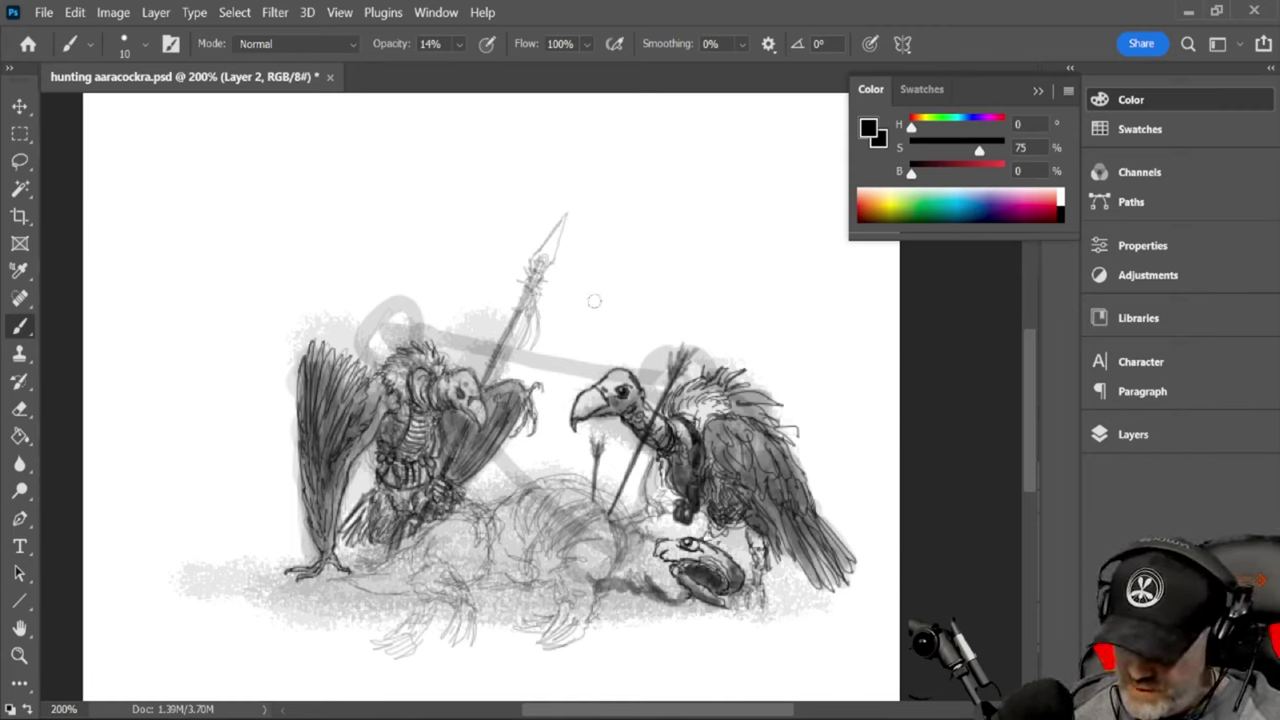
Circle the spearhead, loop around the carcass's legs, and retrace the composition's flow between the figures
mouse_move(594, 186)
left_mouse_down()
mouse_move(650, 251)
mouse_move(592, 182)
left_mouse_up()
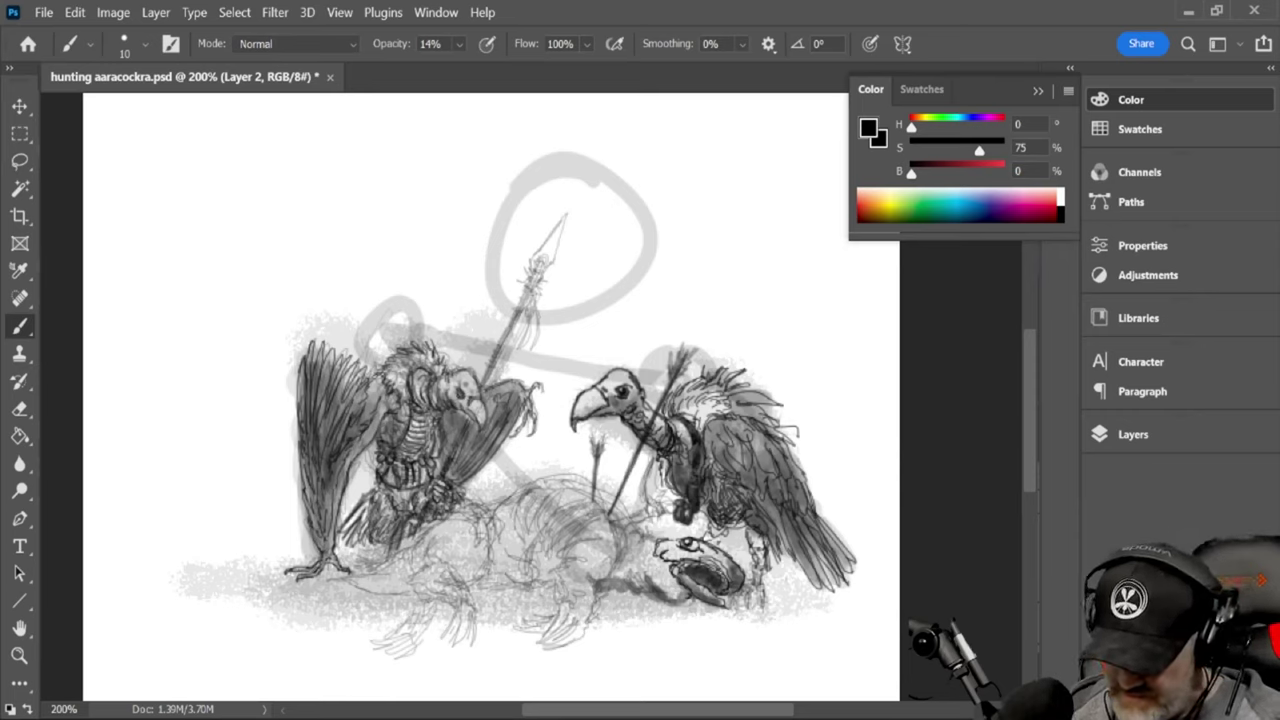
mouse_move(486, 598)
left_mouse_down()
mouse_move(480, 618)
mouse_move(570, 648)
mouse_move(384, 636)
mouse_move(402, 604)
left_mouse_up()
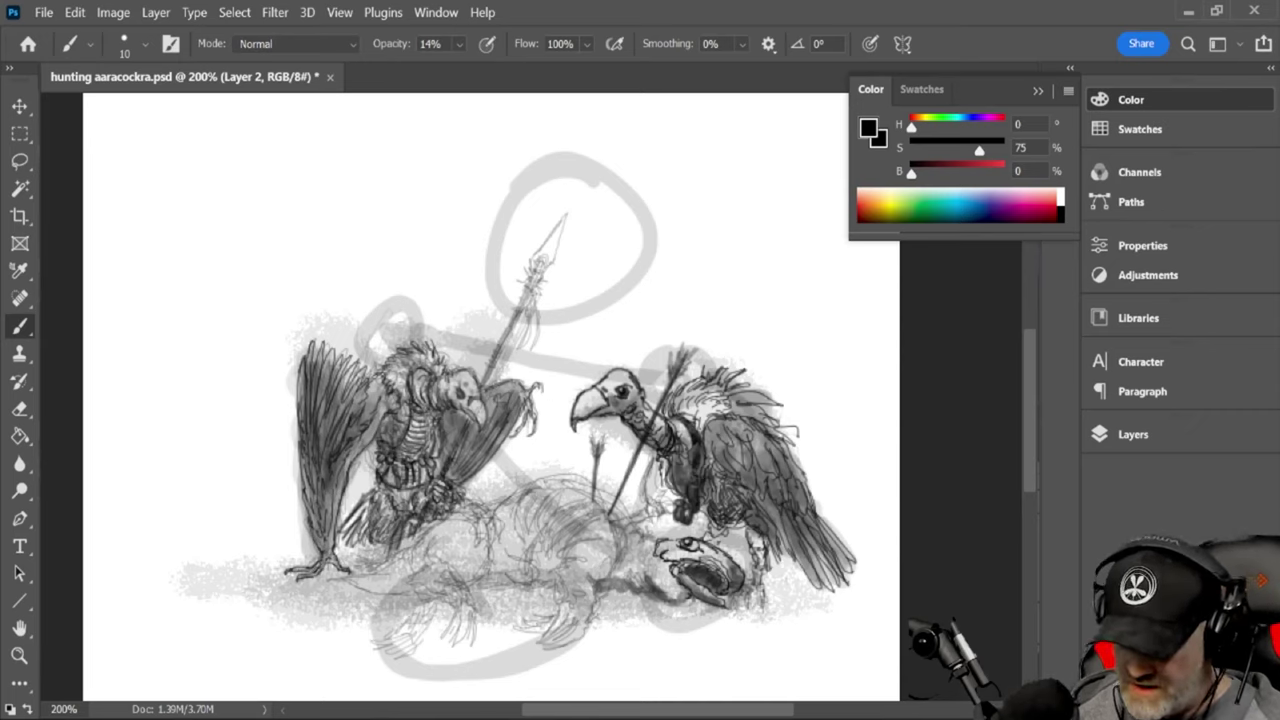
mouse_move(401, 332)
left_mouse_down()
mouse_move(674, 424)
mouse_move(398, 362)
mouse_move(660, 414)
mouse_move(602, 574)
mouse_move(368, 344)
left_mouse_up()
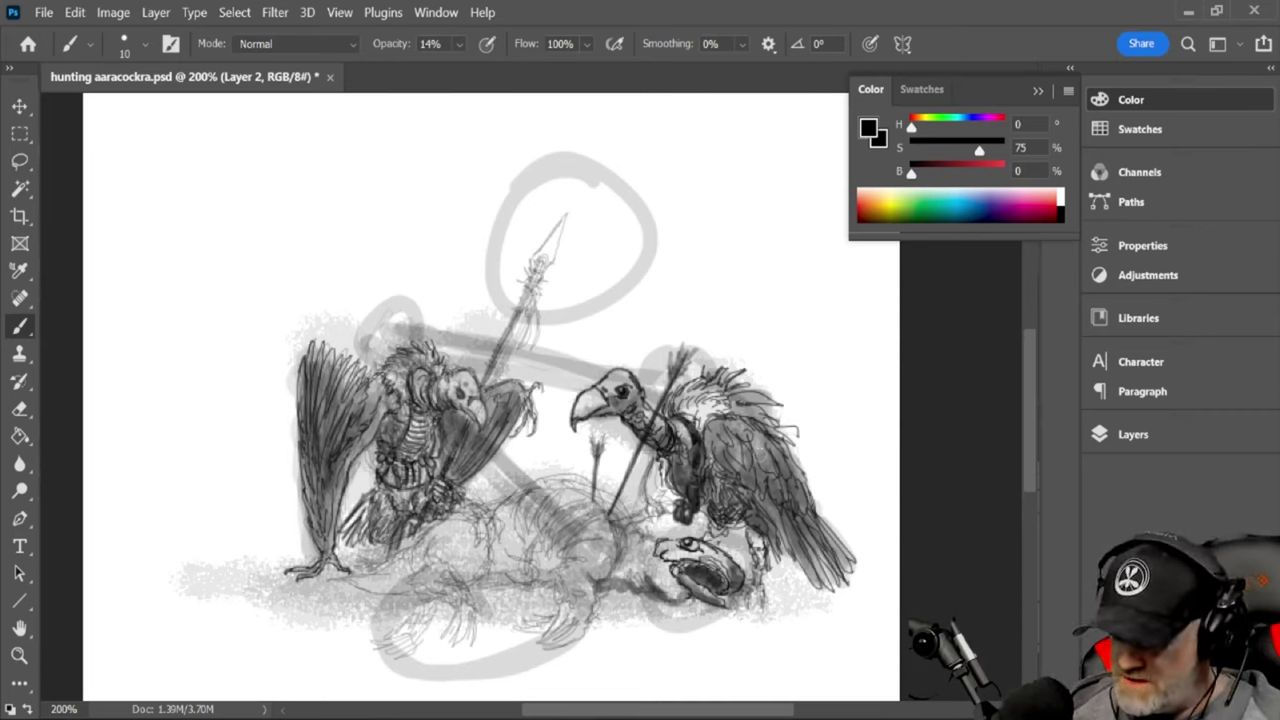
Delete Layer 2 with its composition marks and show the color sliders again
left_click(1137, 436)
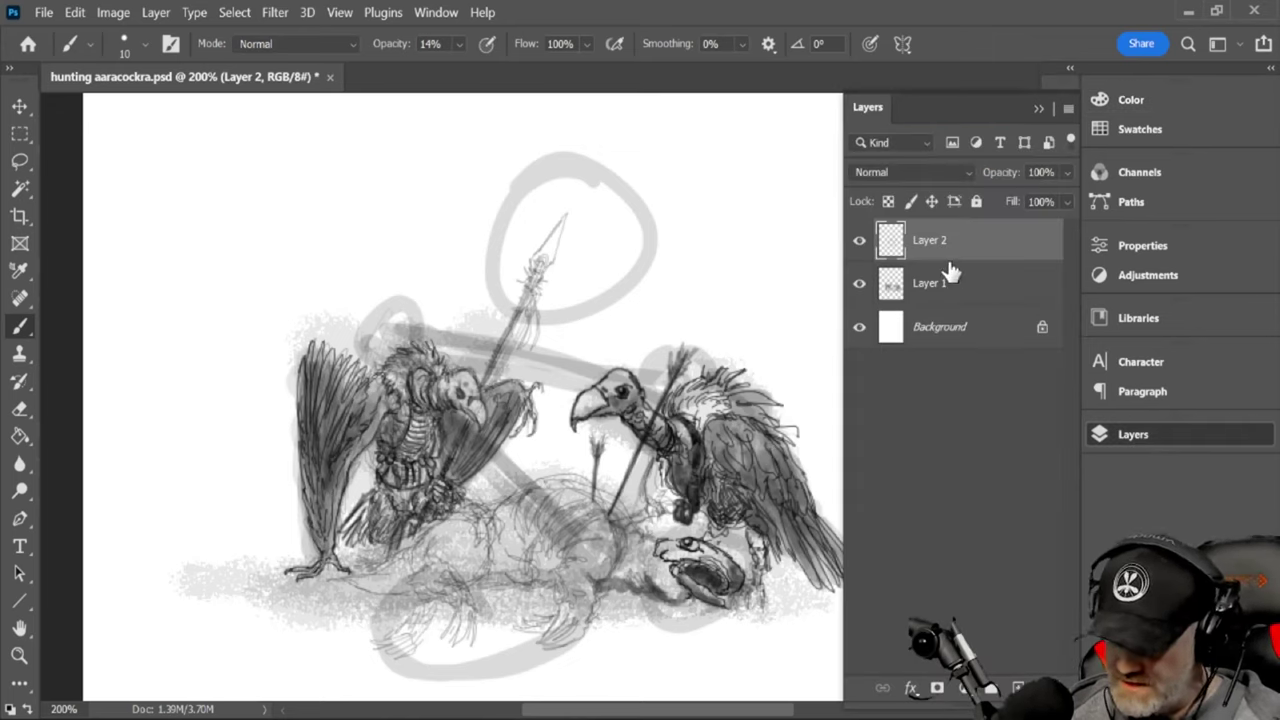
mouse_move(952, 250)
left_mouse_down()
mouse_move(1014, 543)
mouse_move(1019, 688)
left_mouse_up()
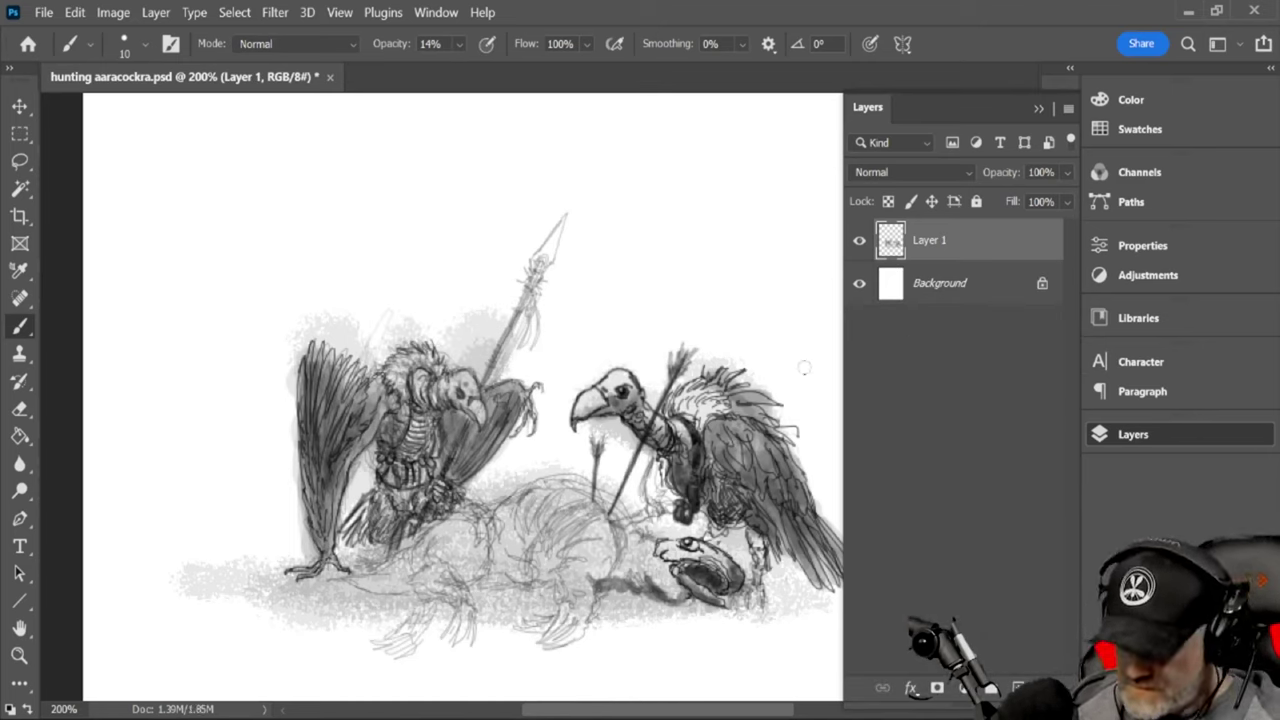
left_click(1131, 100)
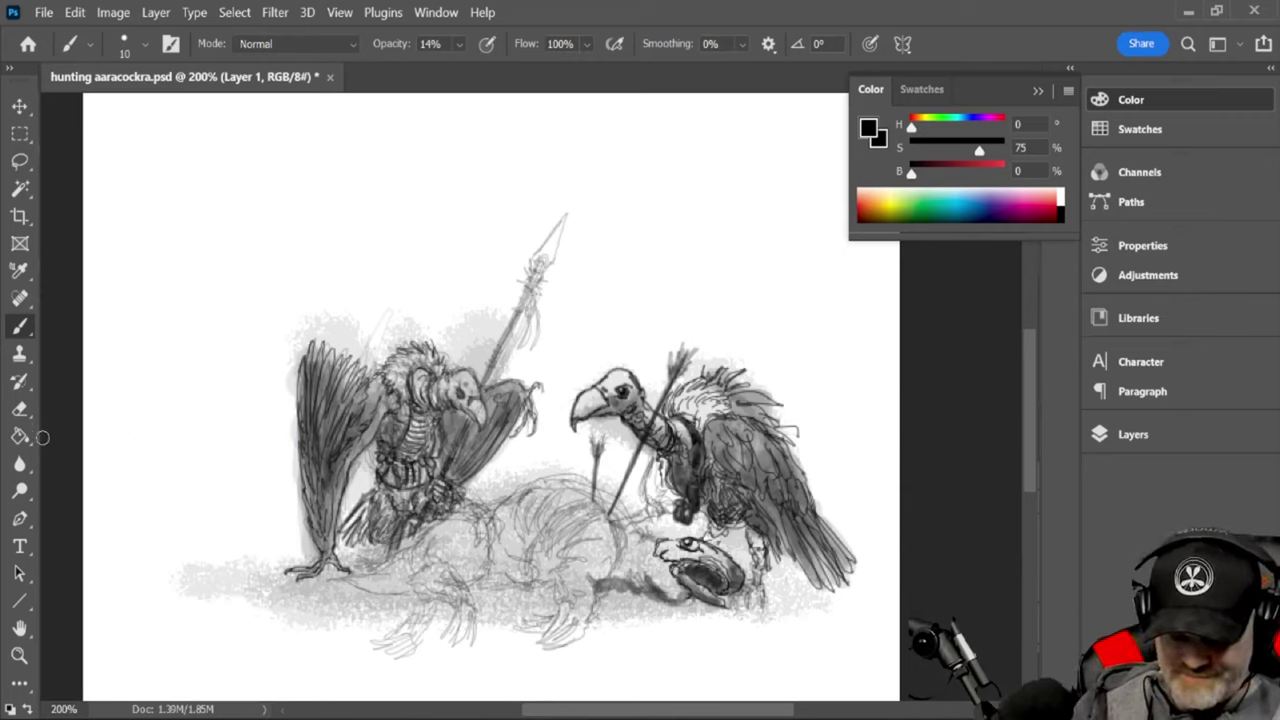
Zoom in to 600% on the spearhead and set the Brush tool to 2 px
left_click(19, 654)
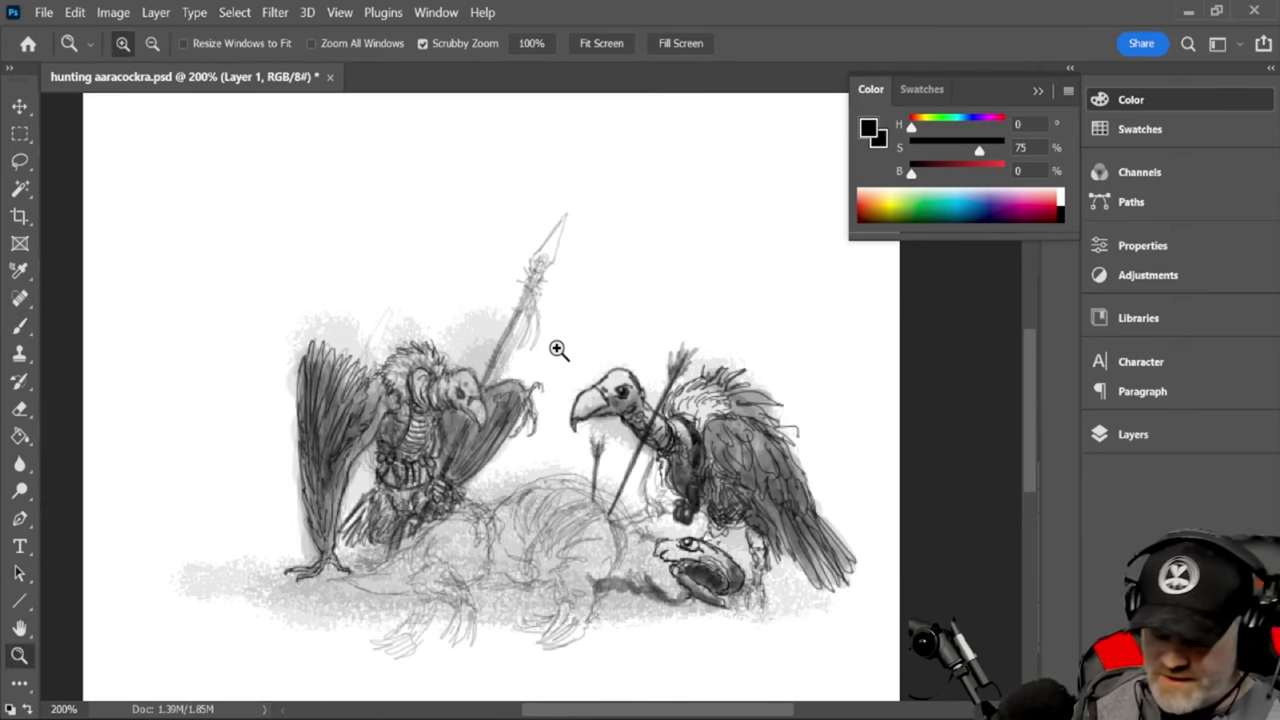
left_click(528, 316)
left_click(528, 312)
left_click(528, 289)
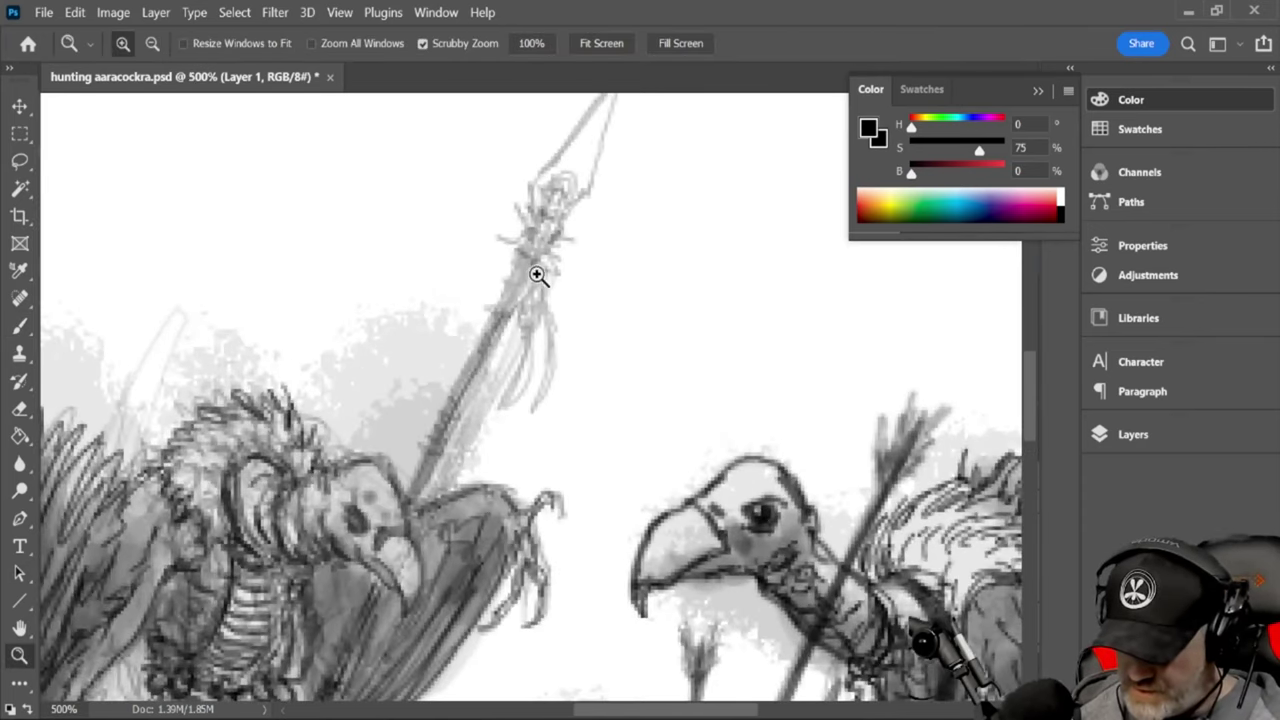
left_click(538, 272)
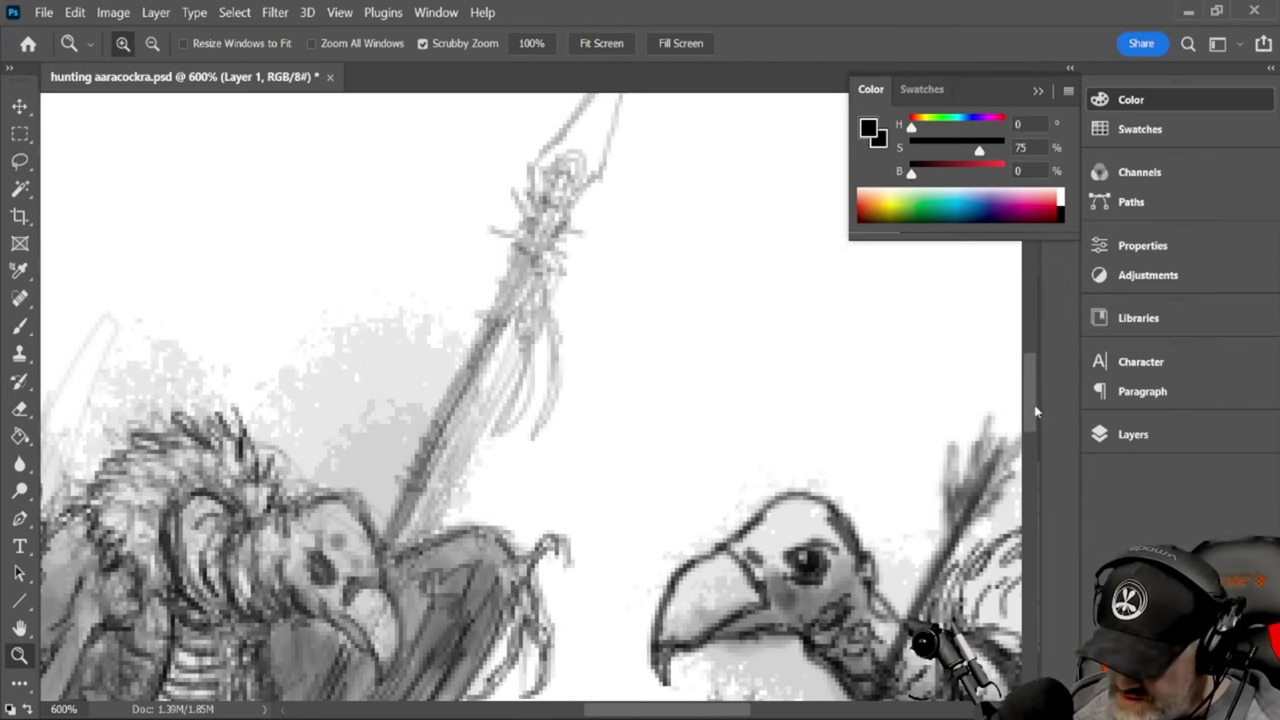
left_click_drag(1030, 405, 1032, 398)
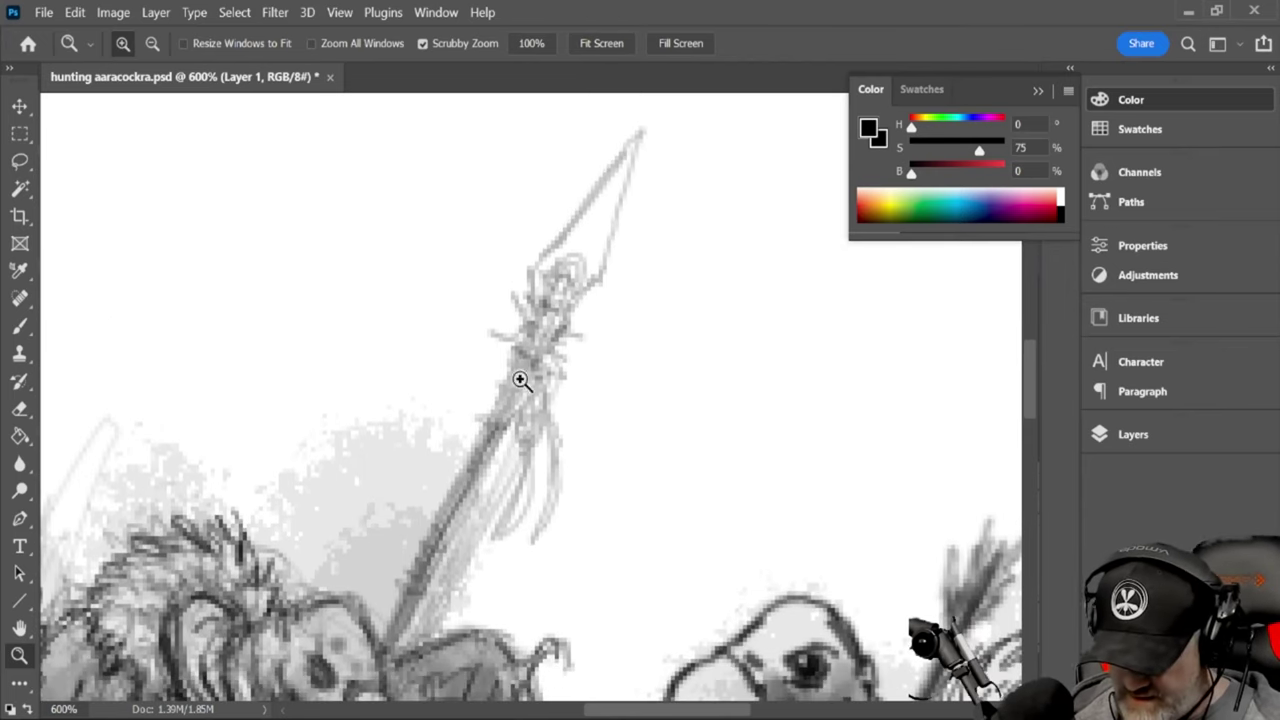
left_click(19, 326)
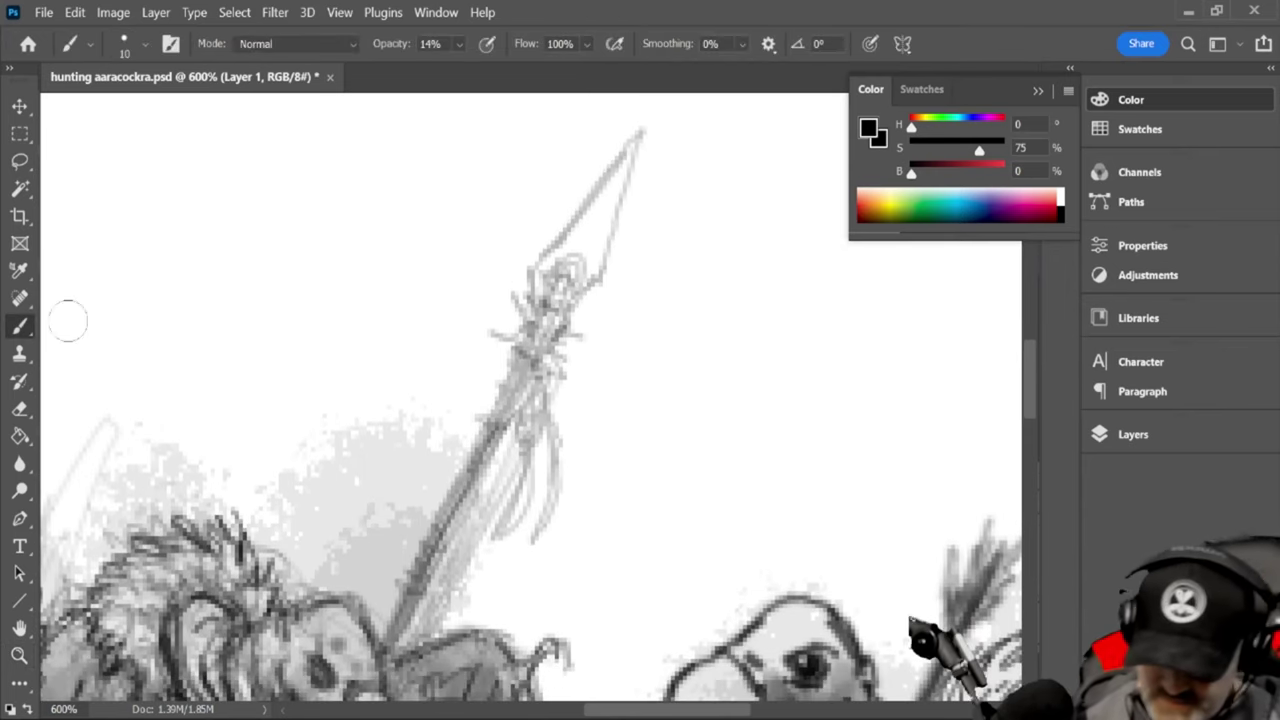
key("bracketleft")
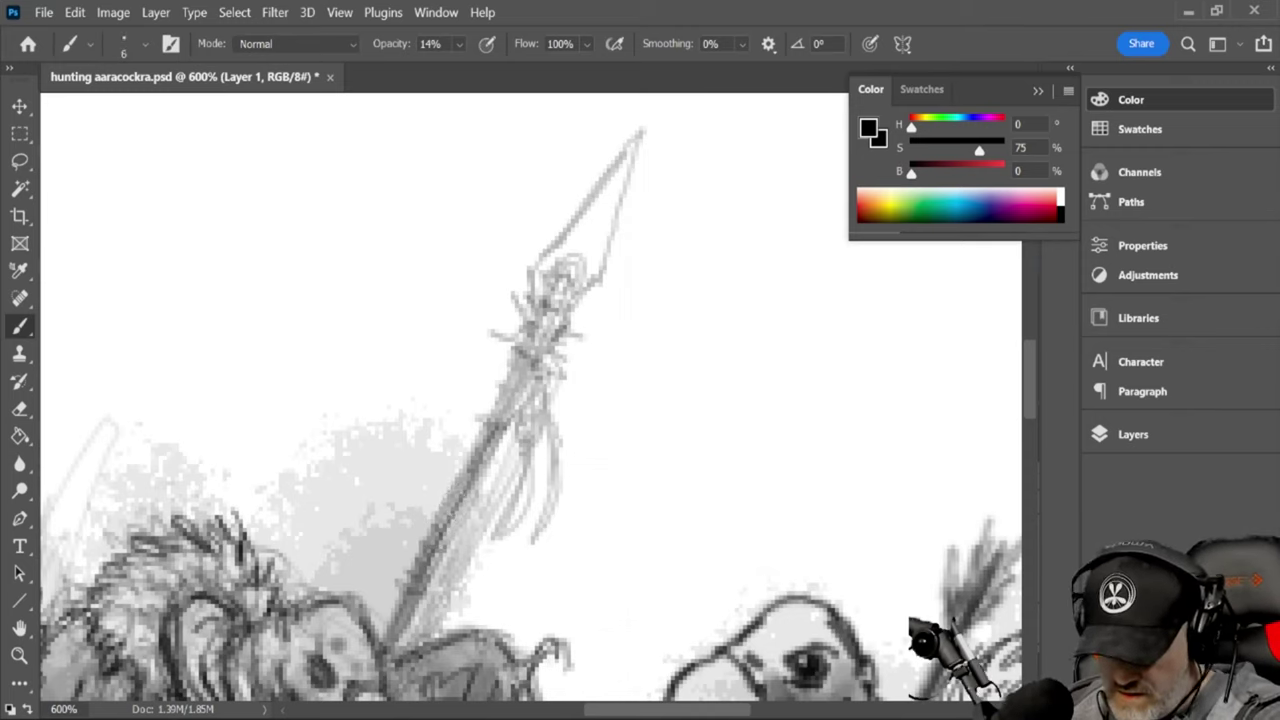
key("bracketleft")
key("bracketleft")
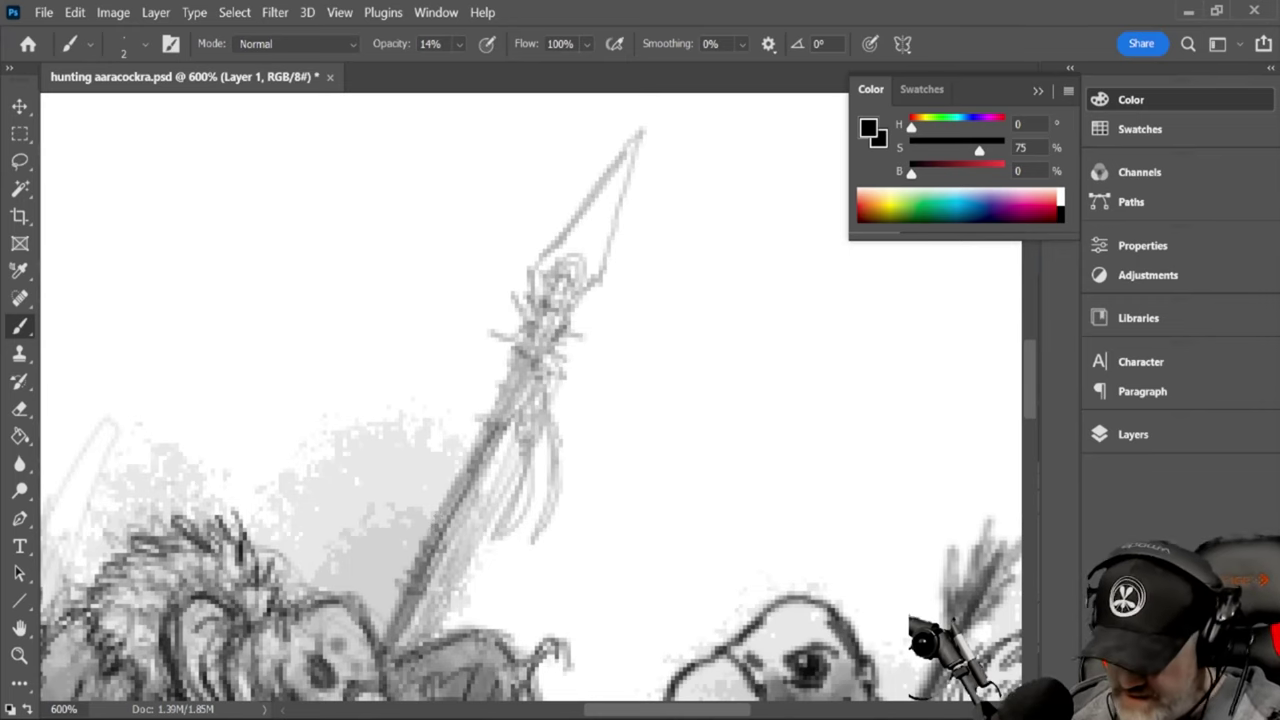
Stroke lightly along the spear shaft just above the aarakocra's head with the 2 px brush
left_click_drag(1034, 410, 1031, 467)
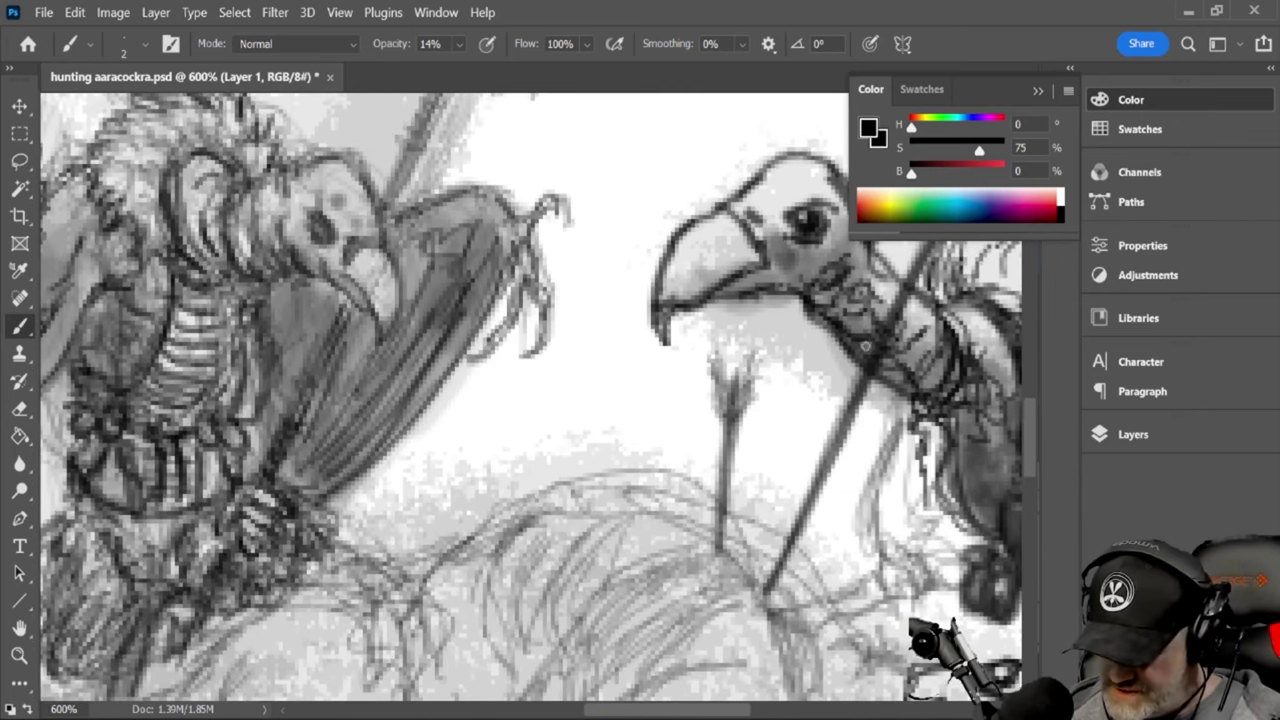
mouse_move(1030, 436)
left_mouse_down()
mouse_move(1037, 386)
mouse_move(1021, 378)
mouse_move(1030, 434)
left_mouse_up()
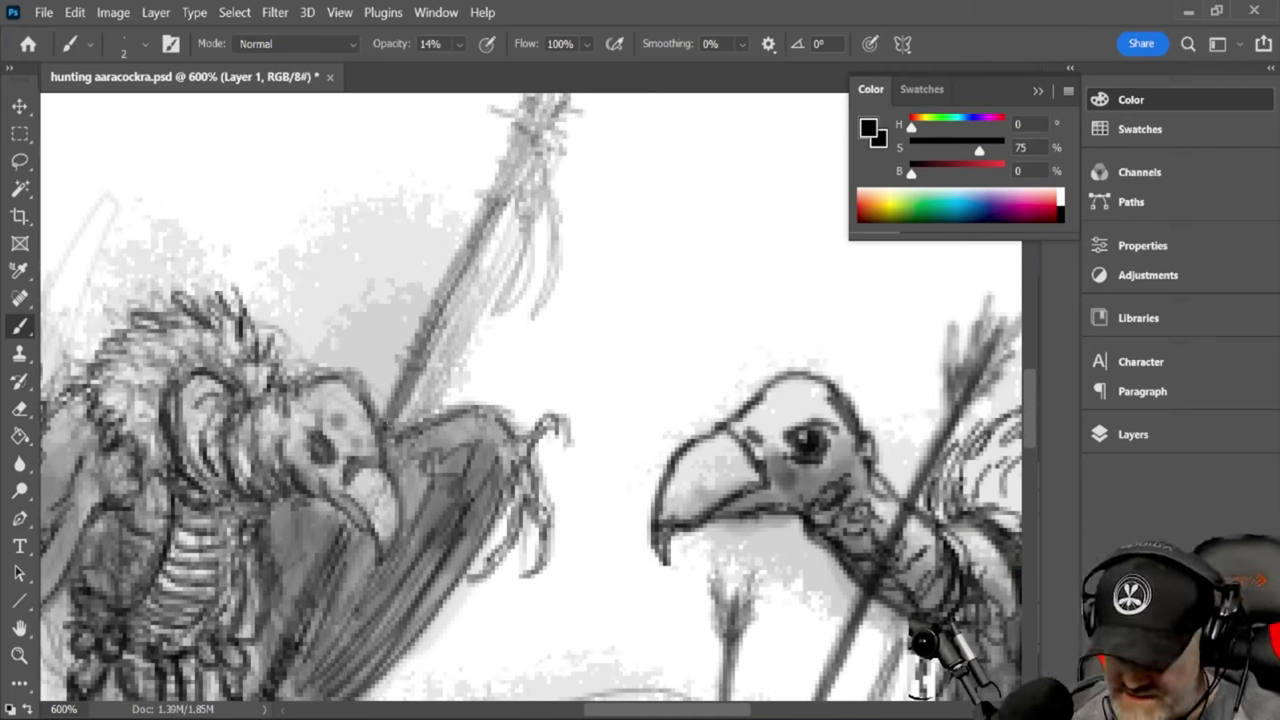
left_click_drag(420, 364, 436, 311)
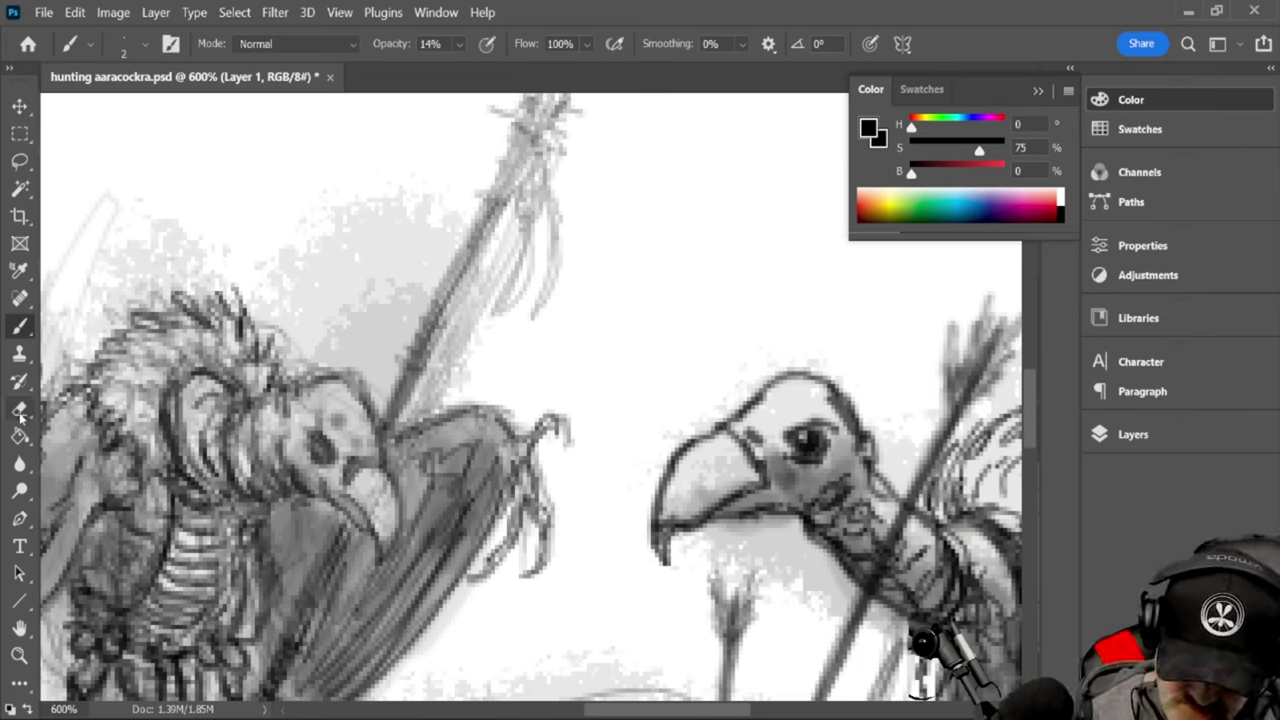
Lightly erase spots along the spear shaft just above the aarakocra's head with the Eraser at 24% opacity
left_click(20, 409)
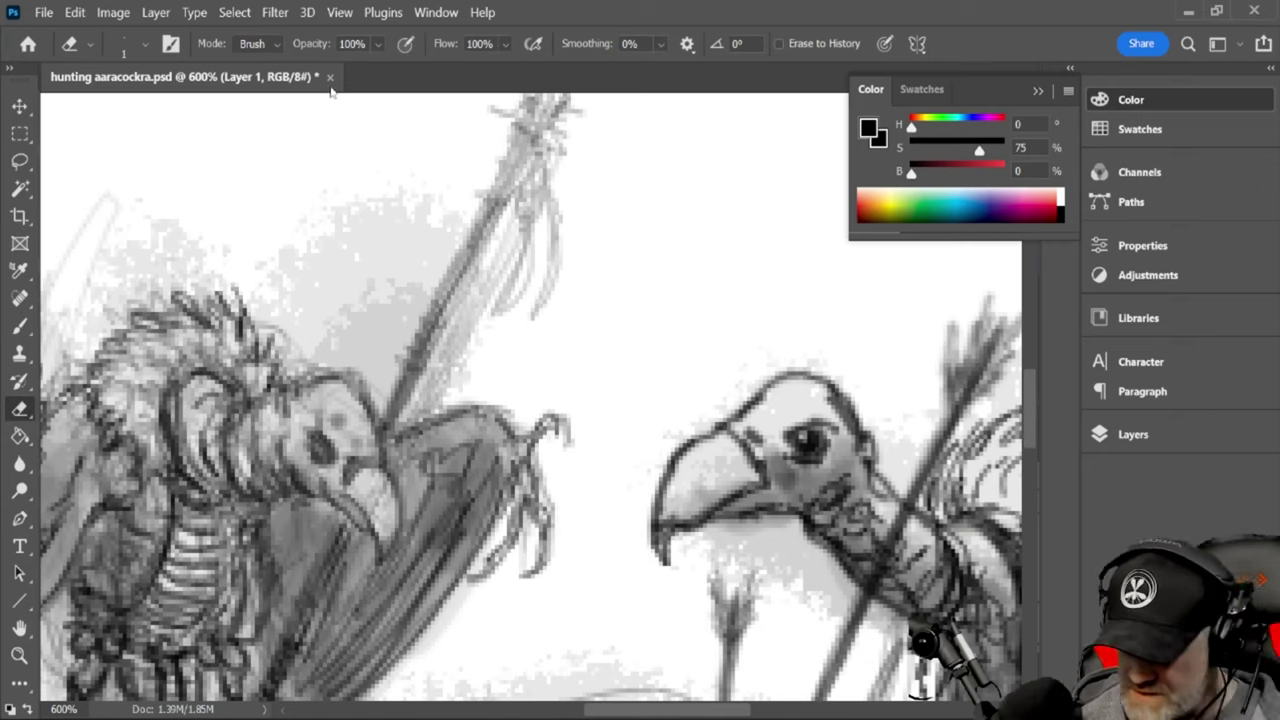
left_click(378, 46)
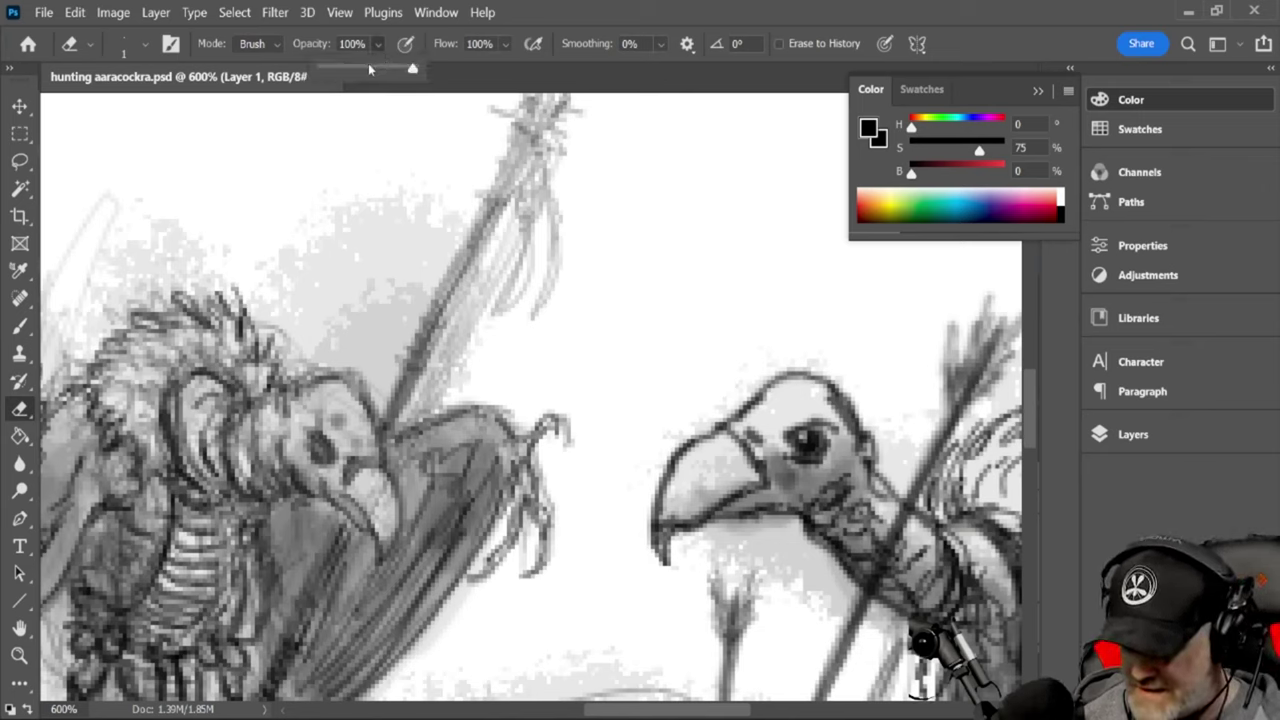
left_click_drag(356, 72, 349, 73)
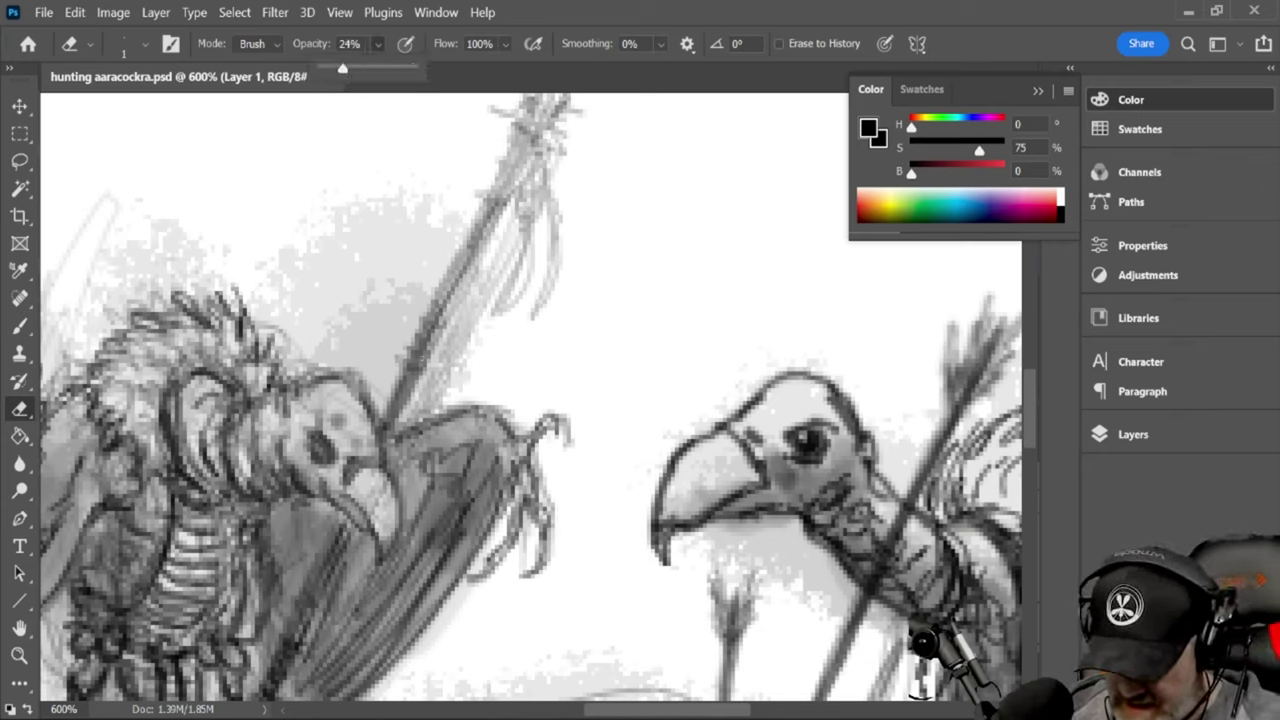
left_click_drag(418, 368, 427, 342)
left_click_drag(418, 345, 434, 324)
mouse_move(426, 324)
left_mouse_down()
mouse_move(437, 314)
mouse_move(412, 354)
mouse_move(424, 334)
left_mouse_up()
left_click_drag(413, 358, 408, 366)
Darken the lower spear shaft above the aarakocra's head with the Brush at 38% opacity
key("b")
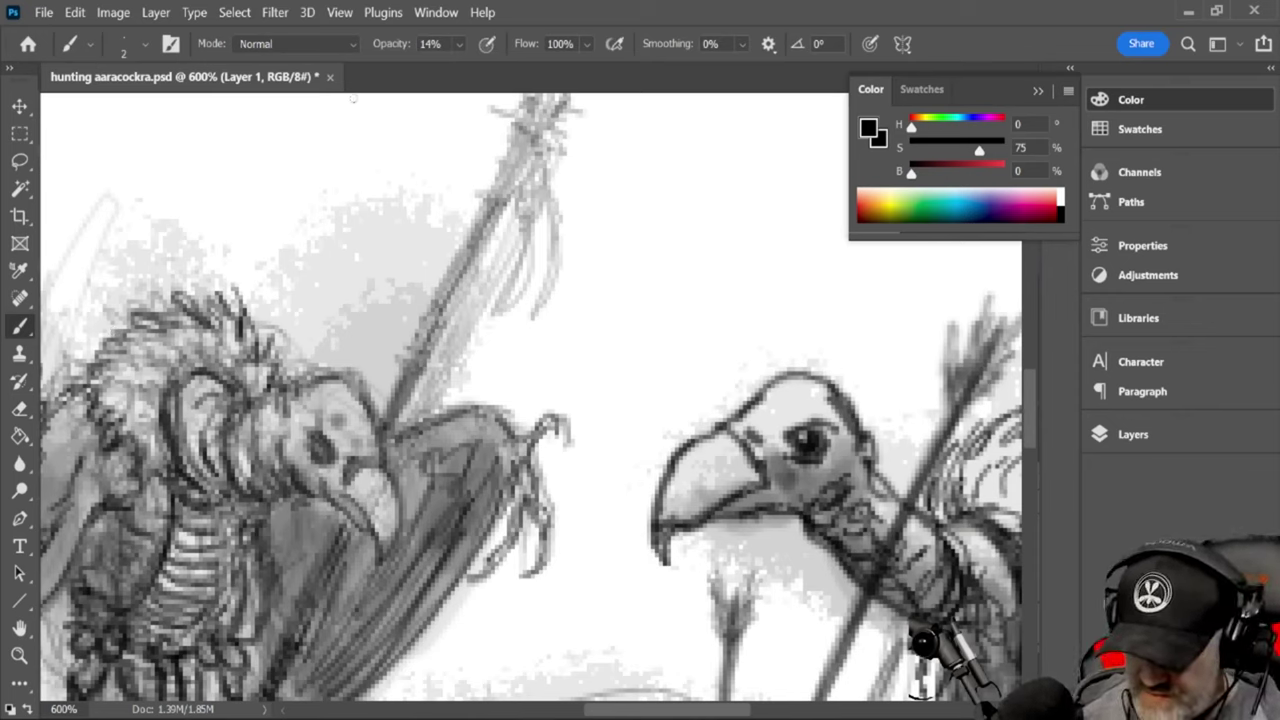
left_click(459, 44)
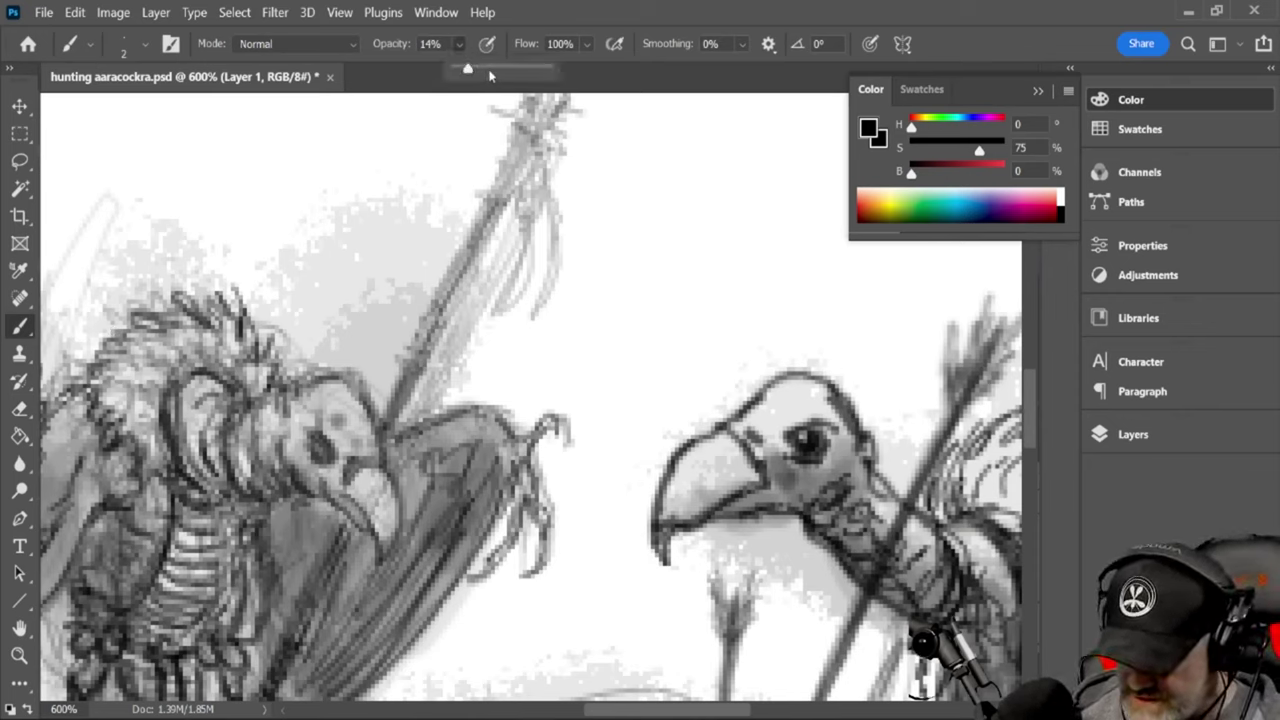
mouse_move(420, 368)
left_mouse_down()
mouse_move(434, 331)
mouse_move(398, 388)
left_mouse_up()
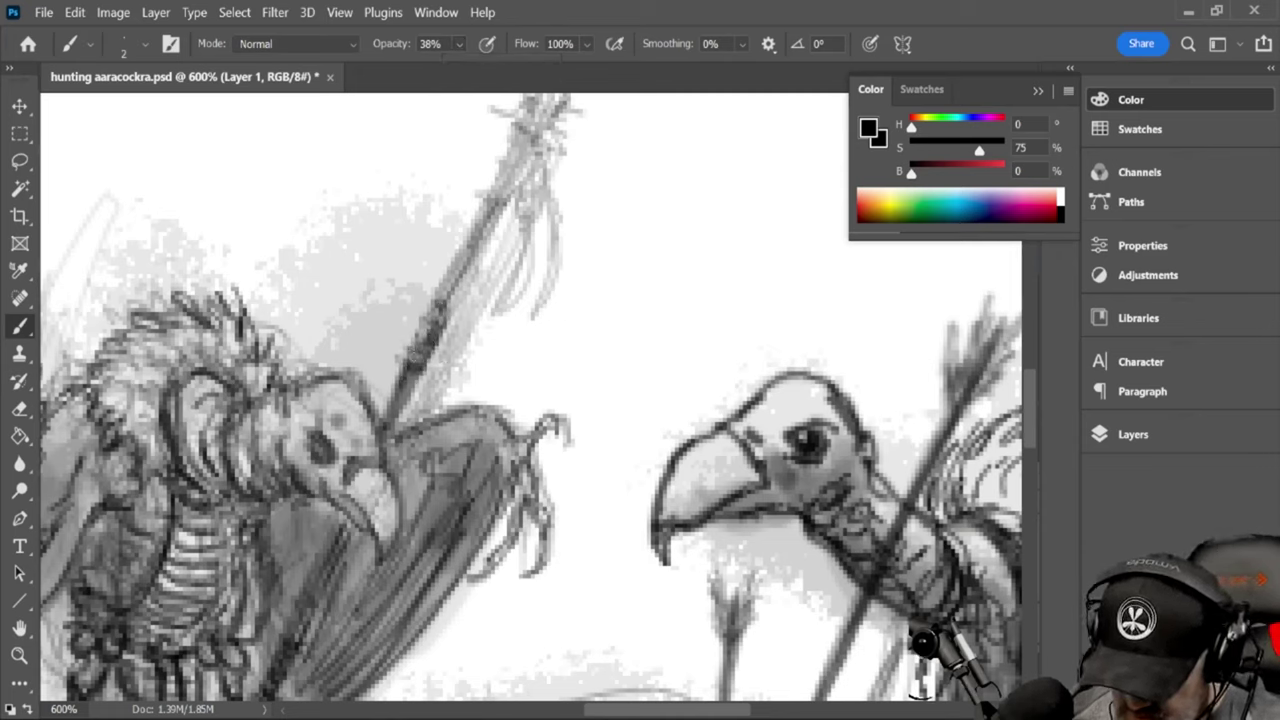
Lower the brush opacity to 25% and darken the rest of the spear shaft up to the spearhead's binding
left_click(459, 44)
left_click_drag(470, 68, 463, 68)
mouse_move(446, 308)
left_mouse_down()
mouse_move(485, 228)
mouse_move(450, 305)
left_mouse_up()
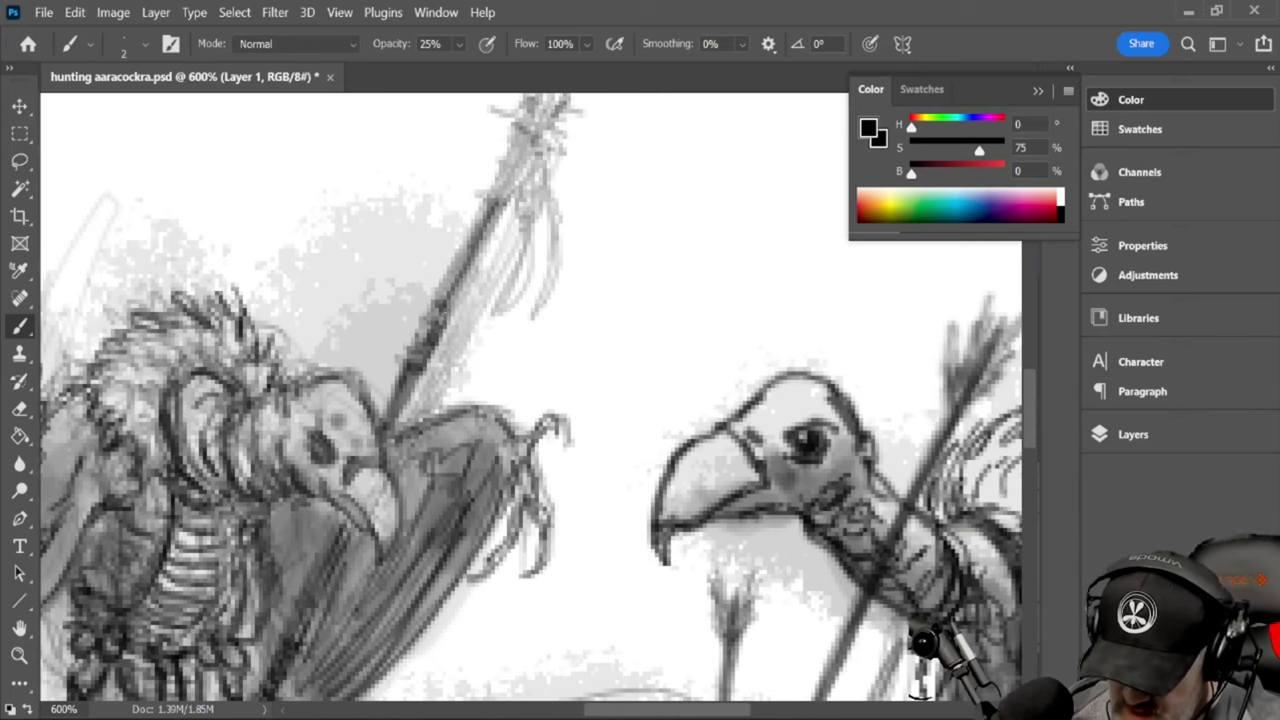
left_click_drag(1034, 408, 1036, 360)
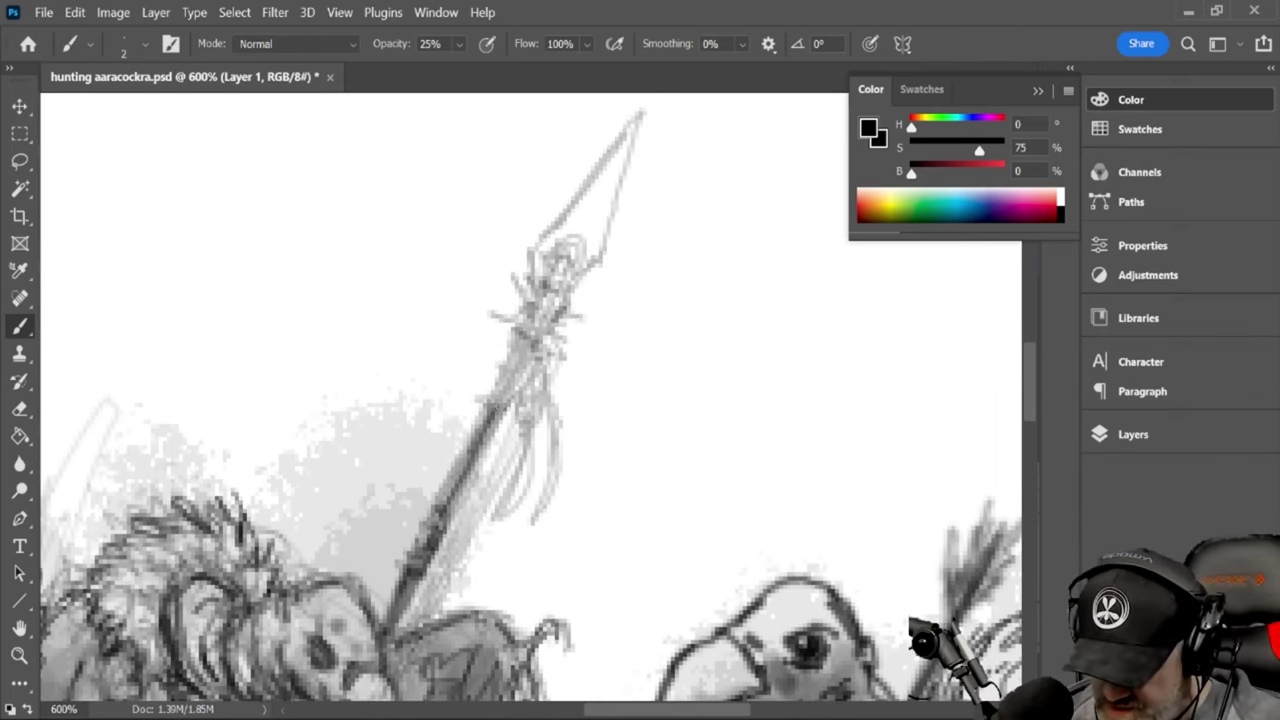
mouse_move(508, 354)
left_mouse_down()
mouse_move(498, 376)
mouse_move(517, 334)
mouse_move(533, 346)
mouse_move(499, 408)
mouse_move(517, 338)
mouse_move(494, 405)
mouse_move(534, 347)
left_mouse_up()
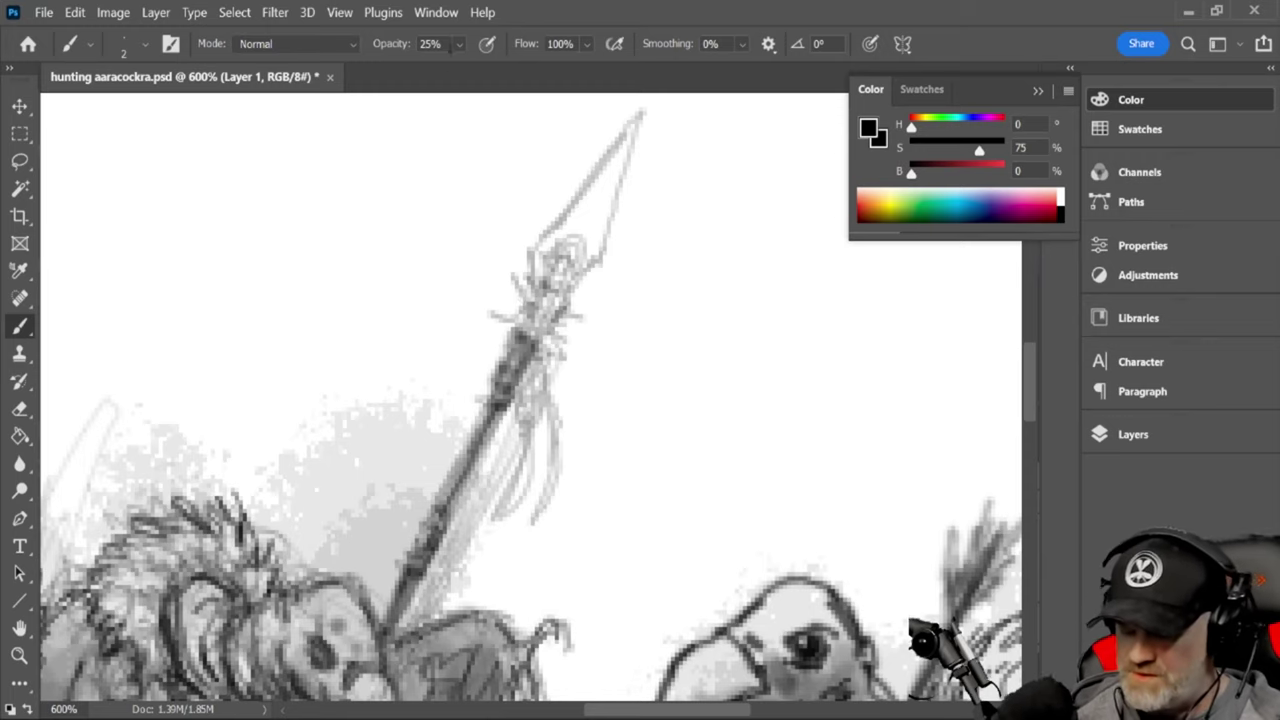
Raise the brush opacity to 43% and darken the binding and its protruding spikes below the spearhead
left_click(460, 45)
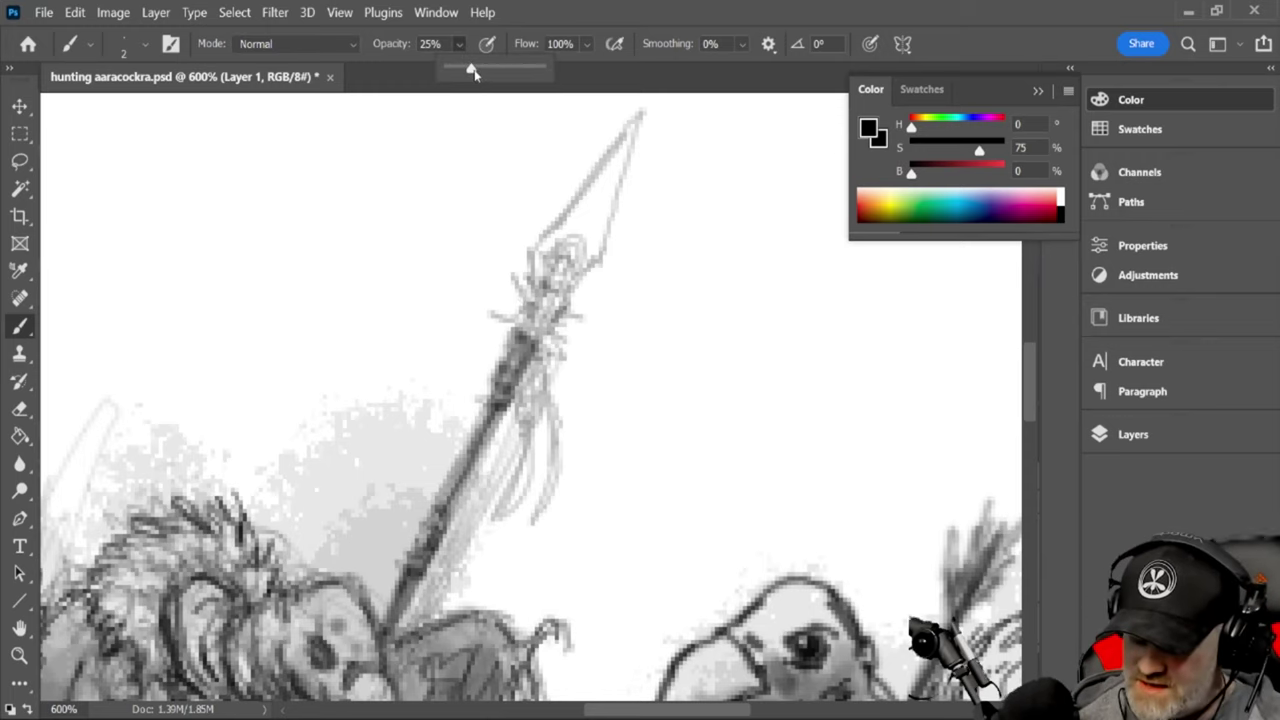
left_click_drag(472, 69, 488, 69)
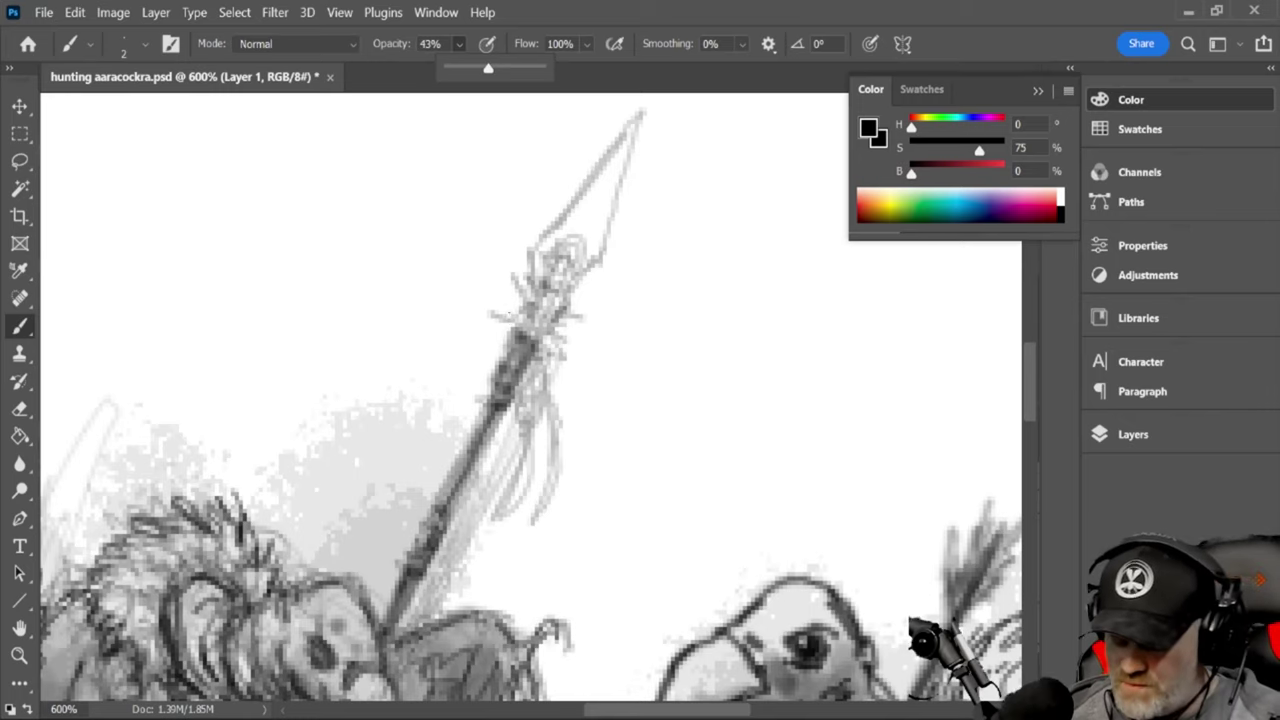
left_click(510, 318)
mouse_move(518, 330)
left_mouse_down()
mouse_move(493, 316)
mouse_move(520, 332)
mouse_move(515, 280)
mouse_move(586, 323)
mouse_move(564, 367)
left_mouse_up()
mouse_move(548, 337)
left_mouse_down()
mouse_move(570, 345)
mouse_move(534, 330)
mouse_move(562, 336)
mouse_move(562, 321)
left_mouse_up()
mouse_move(536, 303)
left_mouse_down()
mouse_move(566, 306)
mouse_move(574, 248)
left_mouse_up()
mouse_move(564, 262)
left_mouse_down()
mouse_move(582, 246)
mouse_move(548, 322)
mouse_move(554, 262)
mouse_move(520, 332)
mouse_move(524, 322)
left_mouse_up()
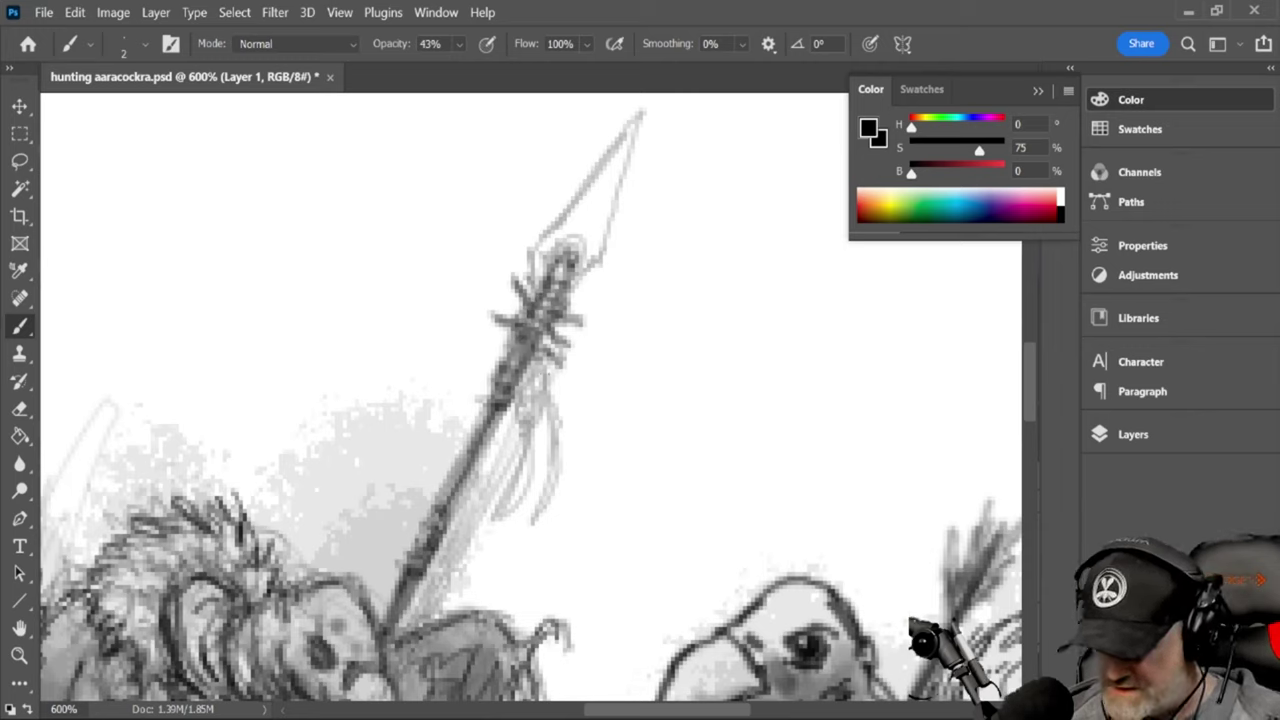
left_click_drag(560, 280, 558, 264)
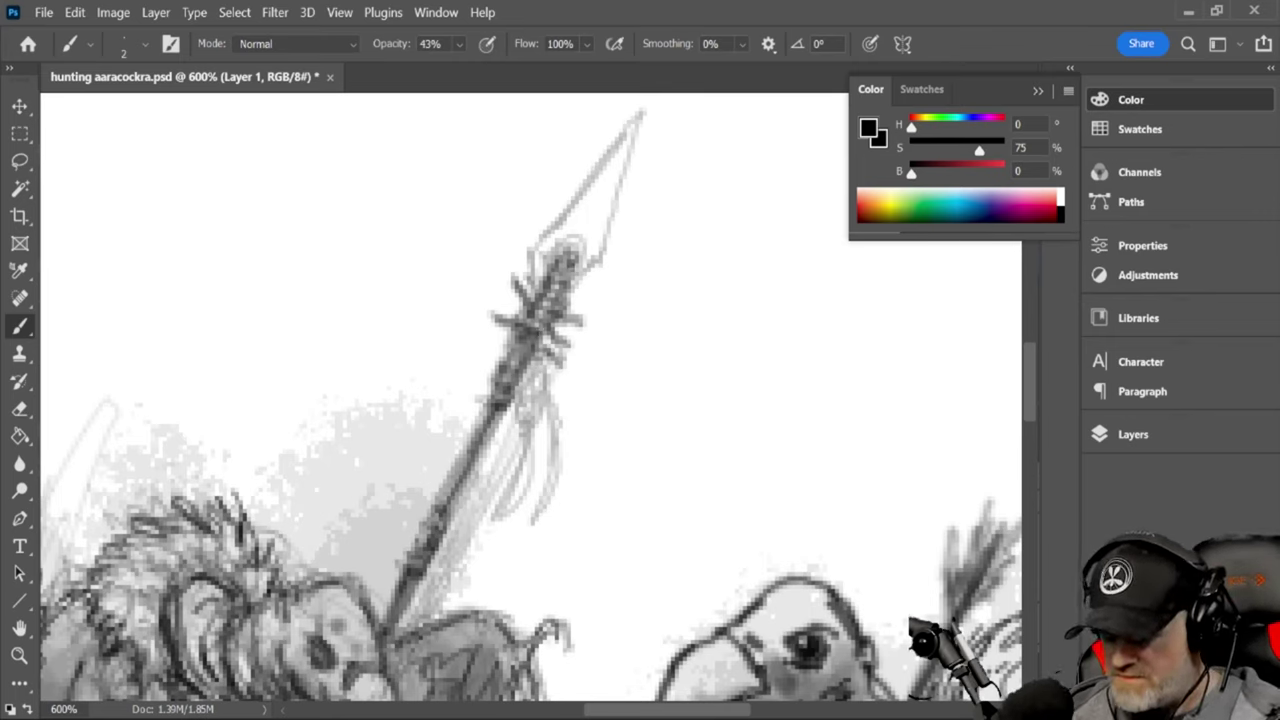
Darken the spearhead's base, edges and inner facets, refining them and the binding with a 1 px brush
mouse_move(578, 266)
left_mouse_down()
mouse_move(588, 290)
mouse_move(545, 238)
mouse_move(587, 271)
mouse_move(539, 290)
mouse_move(532, 254)
mouse_move(543, 247)
left_mouse_up()
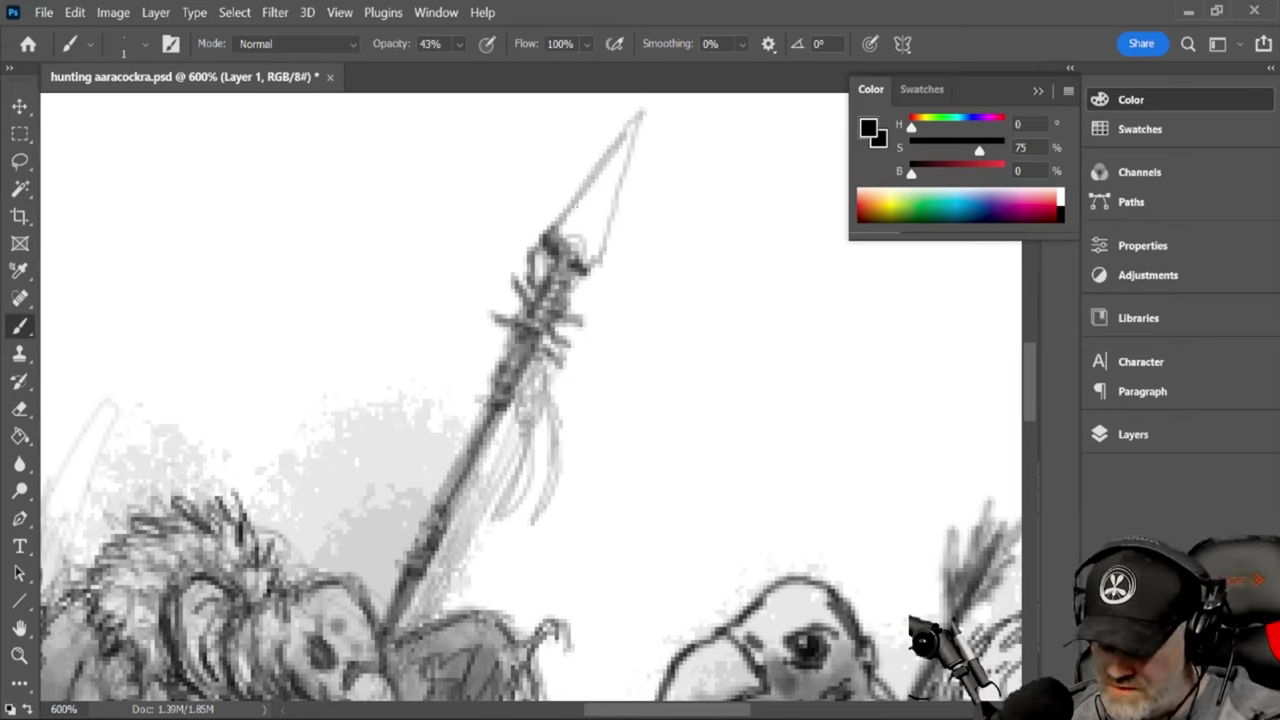
mouse_move(555, 228)
left_mouse_down()
mouse_move(636, 112)
mouse_move(604, 246)
mouse_move(586, 268)
mouse_move(566, 238)
mouse_move(600, 222)
mouse_move(612, 180)
mouse_move(570, 232)
mouse_move(614, 158)
mouse_move(584, 230)
mouse_move(615, 160)
left_mouse_up()
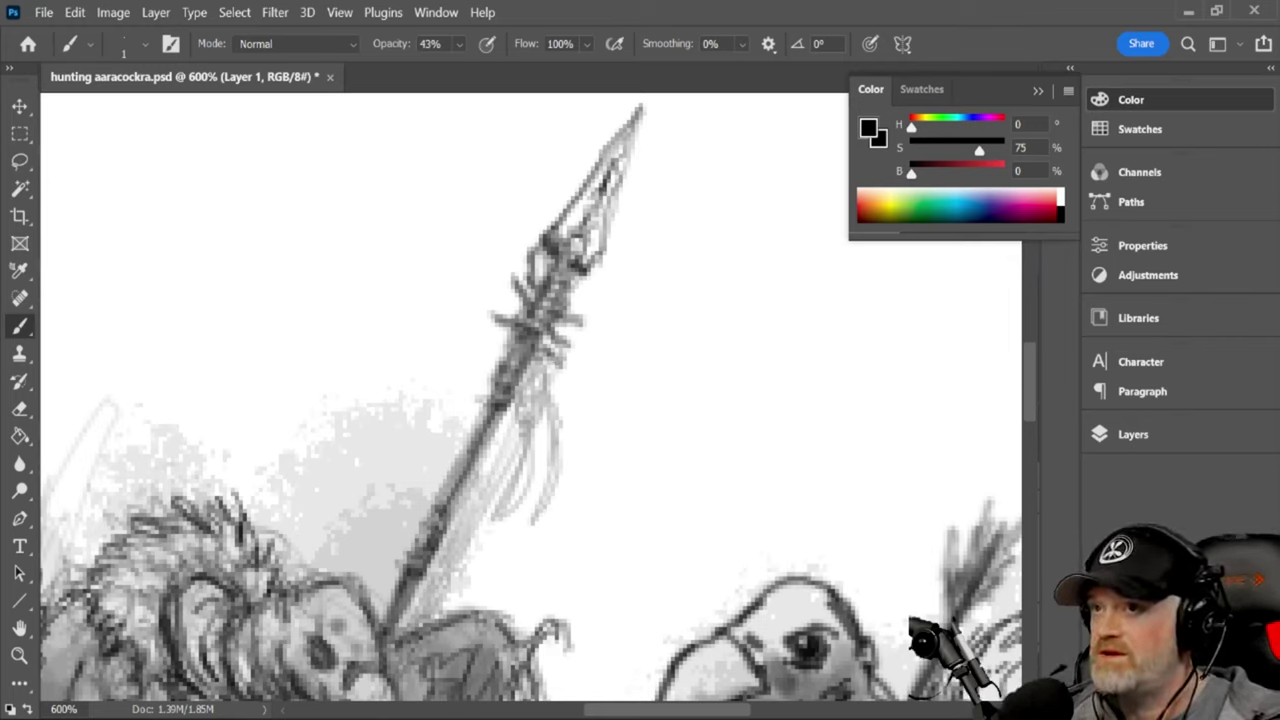
mouse_move(550, 266)
left_mouse_down()
mouse_move(530, 268)
mouse_move(577, 265)
mouse_move(576, 250)
mouse_move(540, 332)
mouse_move(566, 282)
mouse_move(577, 304)
mouse_move(580, 294)
left_mouse_up()
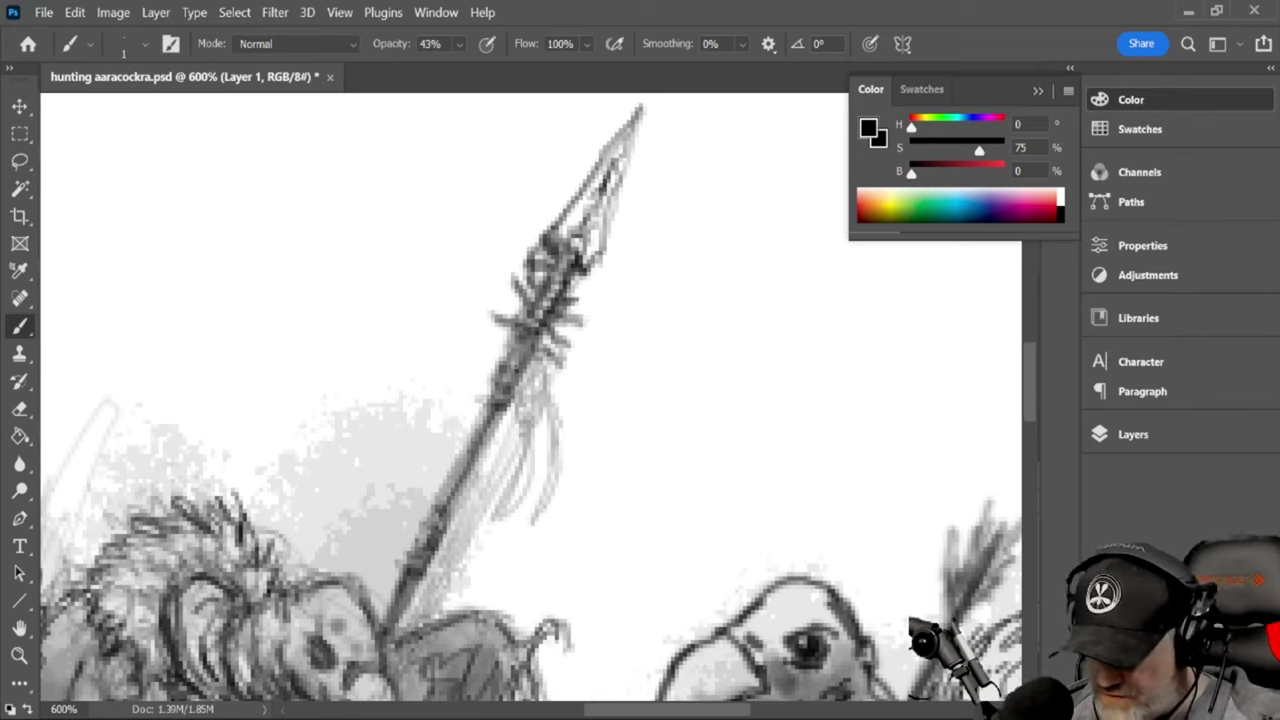
Trace darker lines over the strands hanging from the spear below the binding
mouse_move(508, 363)
left_mouse_down()
mouse_move(518, 372)
mouse_move(525, 357)
mouse_move(532, 376)
mouse_move(519, 400)
mouse_move(527, 421)
mouse_move(518, 406)
mouse_move(532, 380)
mouse_move(547, 409)
mouse_move(541, 395)
mouse_move(512, 482)
mouse_move(470, 532)
mouse_move(518, 495)
mouse_move(526, 430)
left_mouse_up()
mouse_move(531, 440)
left_mouse_down()
mouse_move(530, 462)
mouse_move(483, 516)
left_mouse_up()
mouse_move(538, 408)
left_mouse_down()
mouse_move(552, 453)
mouse_move(529, 518)
left_mouse_up()
mouse_move(531, 522)
left_mouse_down()
mouse_move(551, 496)
mouse_move(543, 391)
left_mouse_up()
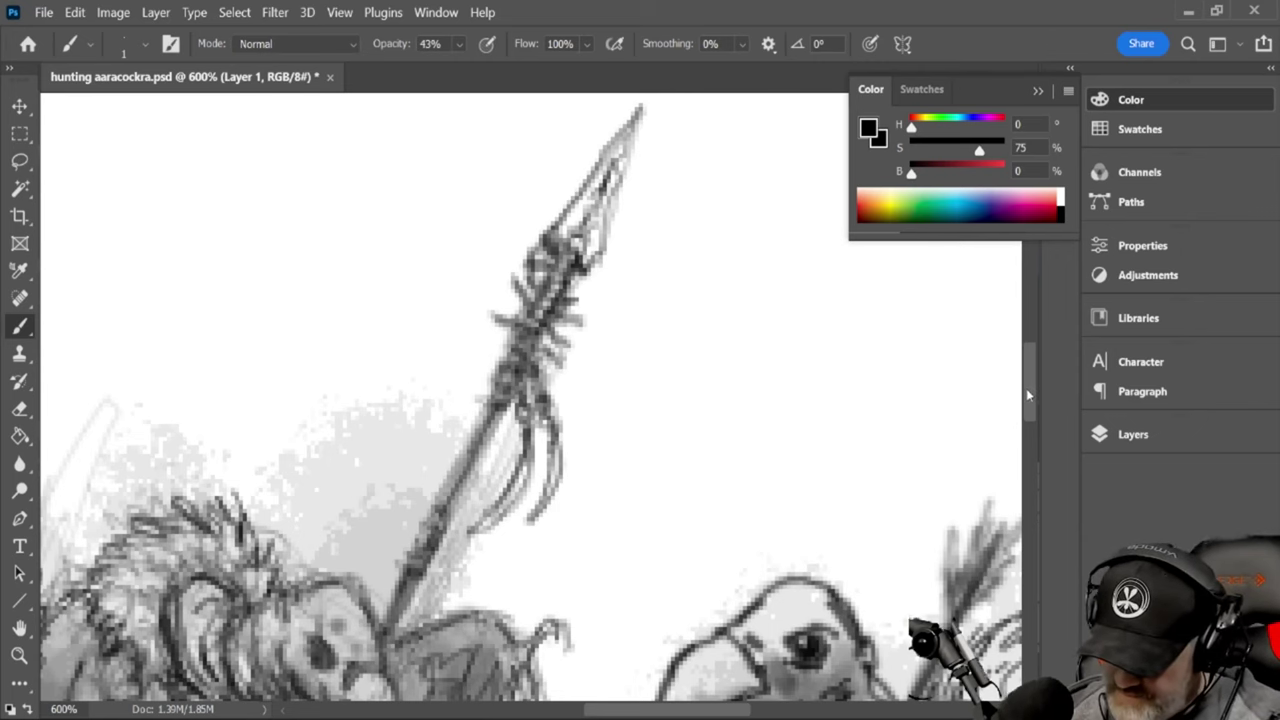
Stroke darker feather lines down the spear-holding aarakocra's wing beside the raised claw
left_click_drag(1027, 395, 1030, 442)
mouse_move(438, 267)
left_mouse_down()
mouse_move(408, 290)
mouse_move(480, 246)
mouse_move(436, 262)
mouse_move(520, 266)
mouse_move(512, 322)
mouse_move(332, 515)
left_mouse_up()
left_click_drag(459, 376, 350, 497)
left_click_drag(498, 296, 418, 425)
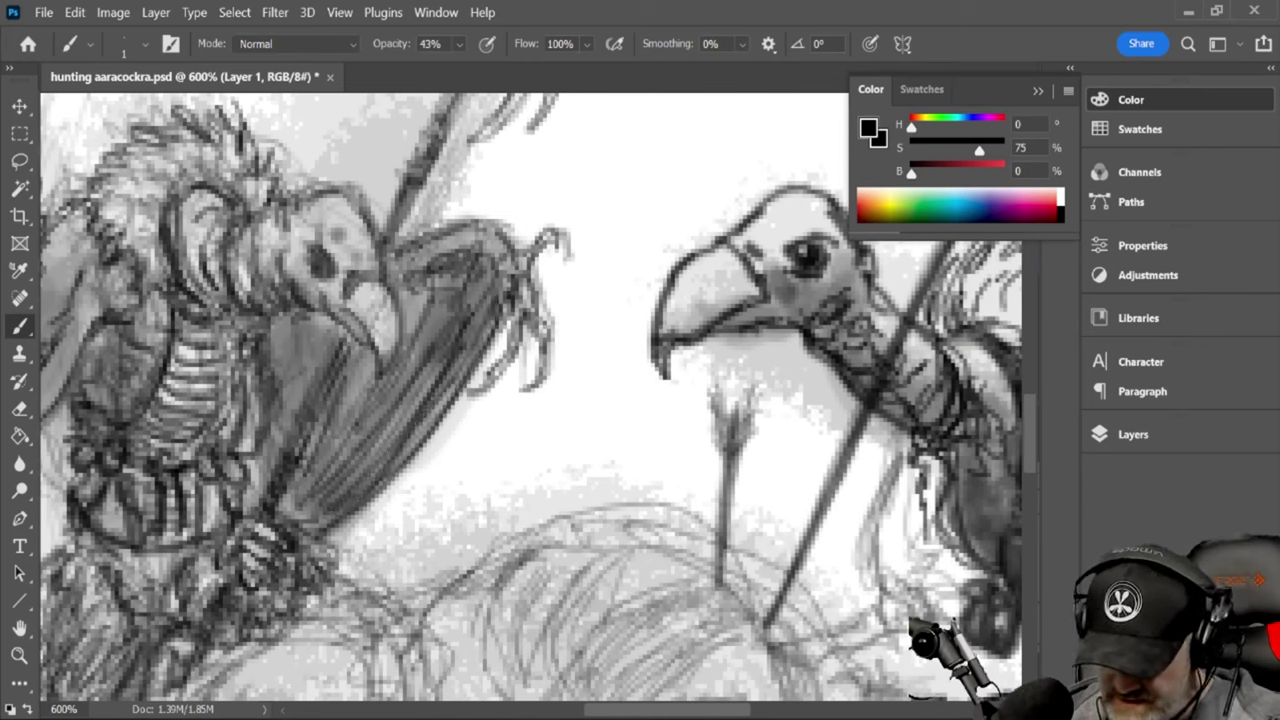
left_click_drag(461, 340, 334, 456)
left_click_drag(406, 382, 320, 458)
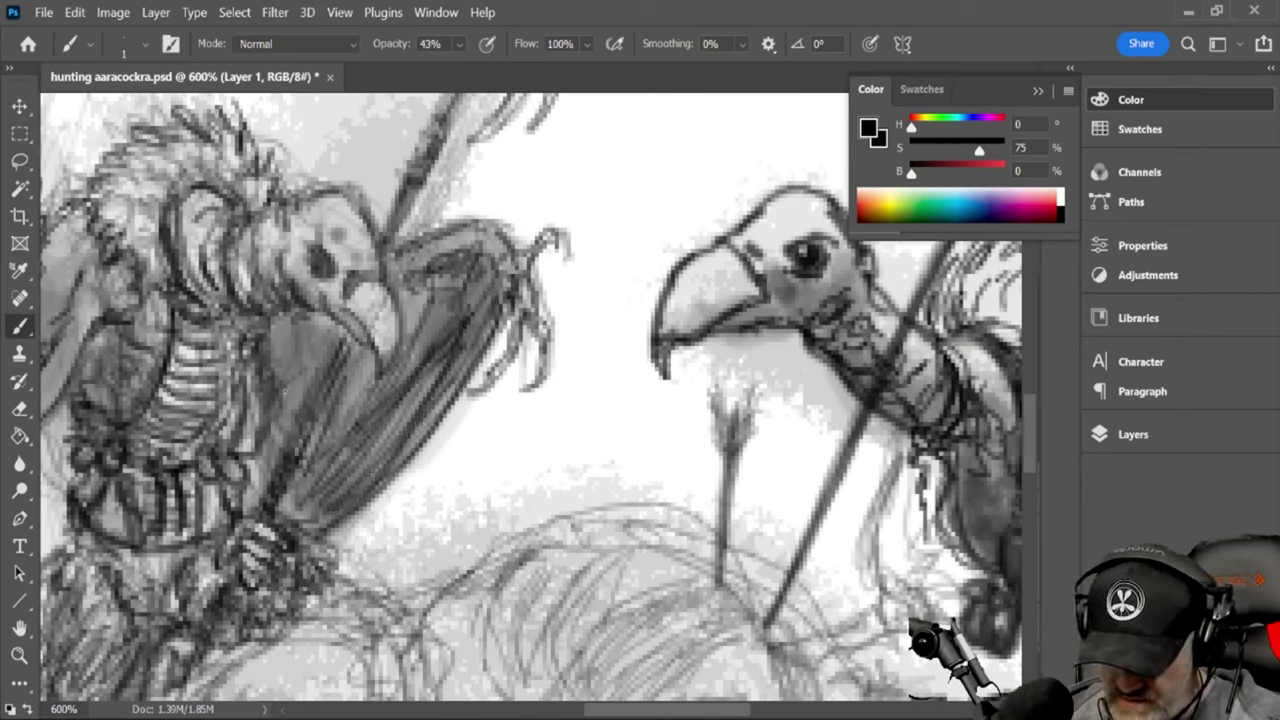
Shade the wing area between the ribcage and the spear shaft below the beak with dark strokes
left_click_drag(296, 346, 274, 390)
mouse_move(328, 318)
left_mouse_down()
mouse_move(282, 370)
mouse_move(284, 346)
mouse_move(266, 450)
left_mouse_up()
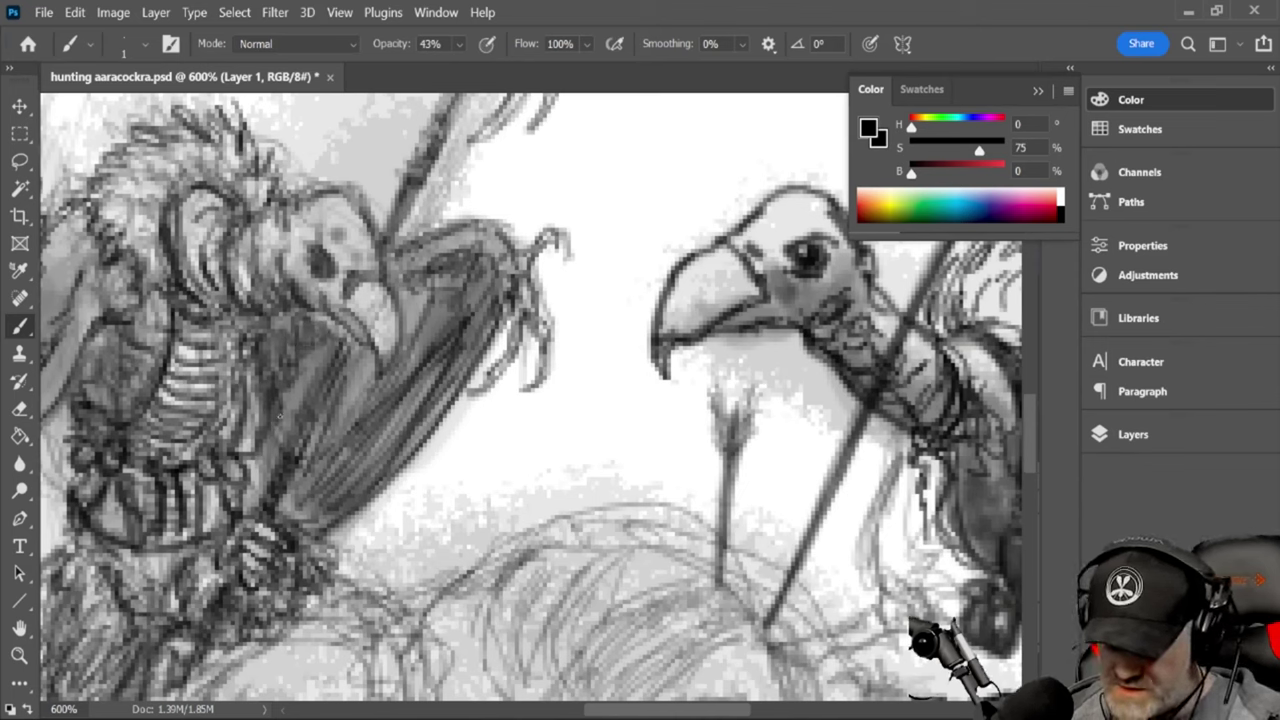
left_click_drag(310, 366, 280, 404)
left_click_drag(284, 413, 278, 445)
Darken the underside of the spear-holding aarakocra's beak and chin, its head outline and its neck folds
left_click_drag(324, 298, 340, 318)
mouse_move(324, 296)
left_mouse_down()
mouse_move(342, 320)
mouse_move(318, 315)
left_mouse_up()
mouse_move(322, 304)
left_mouse_down()
mouse_move(298, 315)
mouse_move(321, 315)
left_mouse_up()
mouse_move(299, 287)
left_mouse_down()
mouse_move(317, 305)
mouse_move(274, 308)
left_mouse_up()
left_click_drag(271, 300, 254, 306)
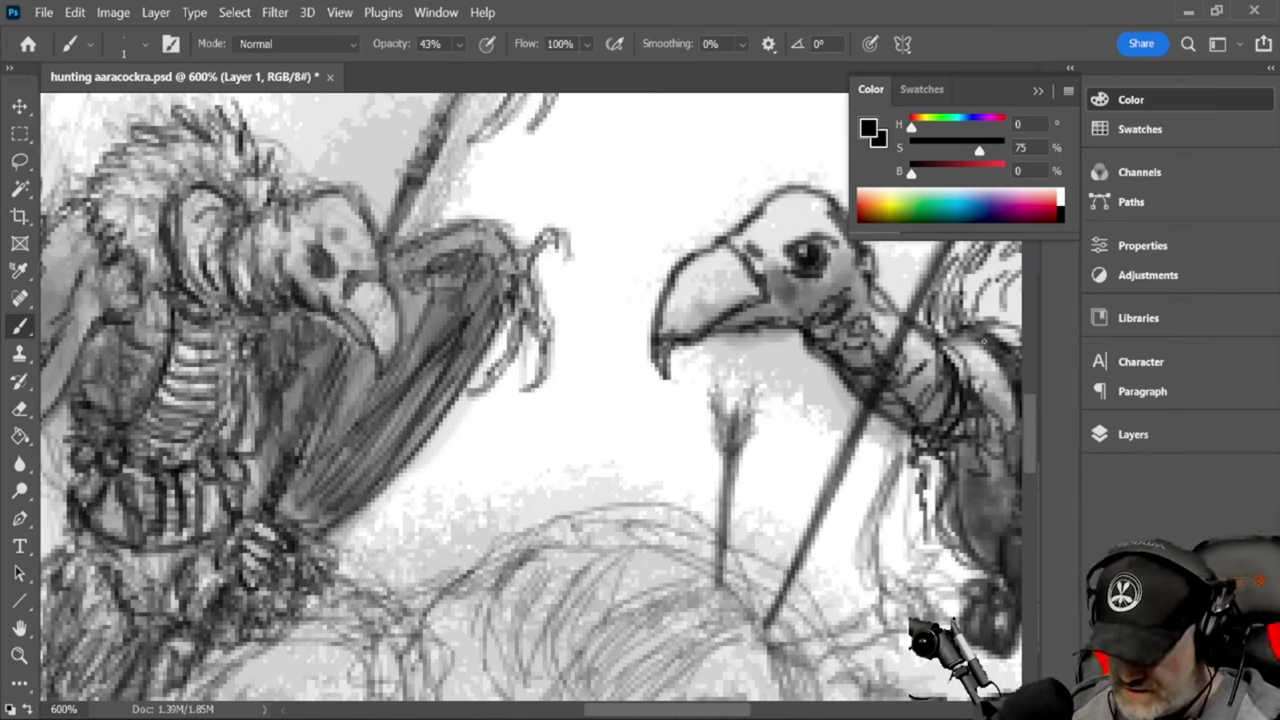
mouse_move(380, 256)
left_mouse_down()
mouse_move(328, 184)
mouse_move(300, 206)
mouse_move(356, 190)
mouse_move(360, 206)
mouse_move(284, 234)
mouse_move(262, 210)
mouse_move(254, 262)
left_mouse_up()
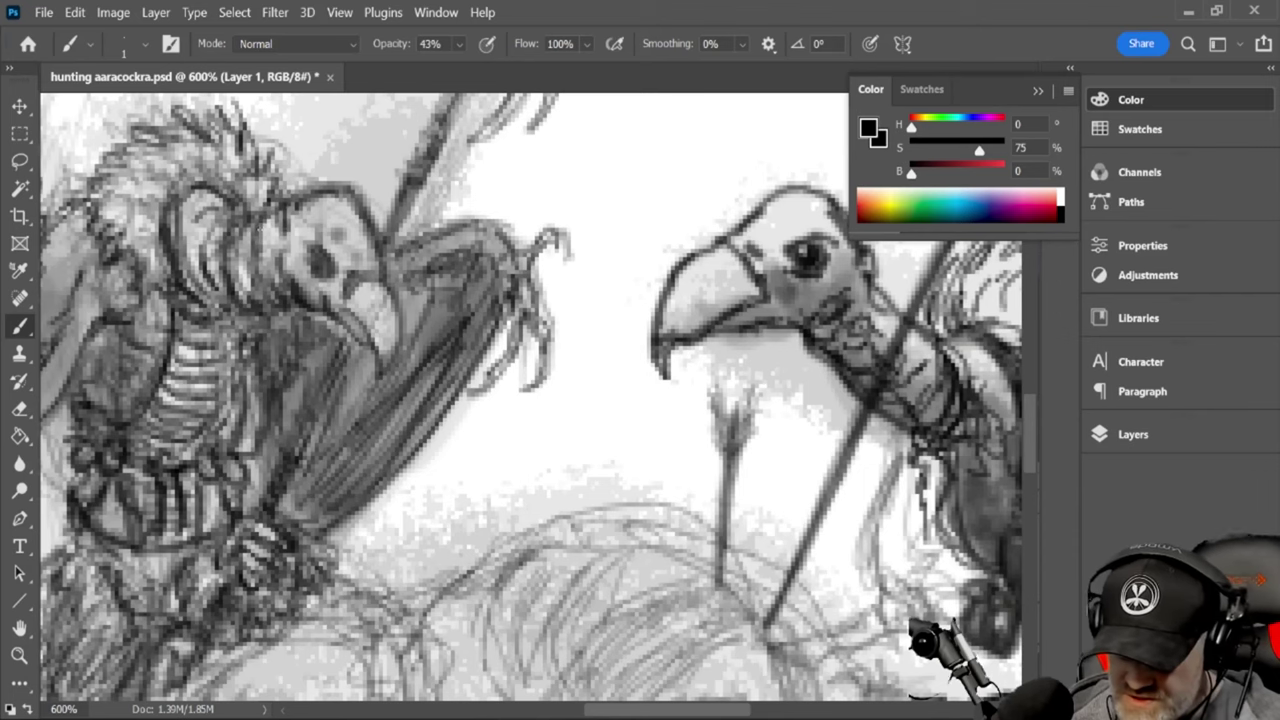
left_click_drag(260, 217, 246, 237)
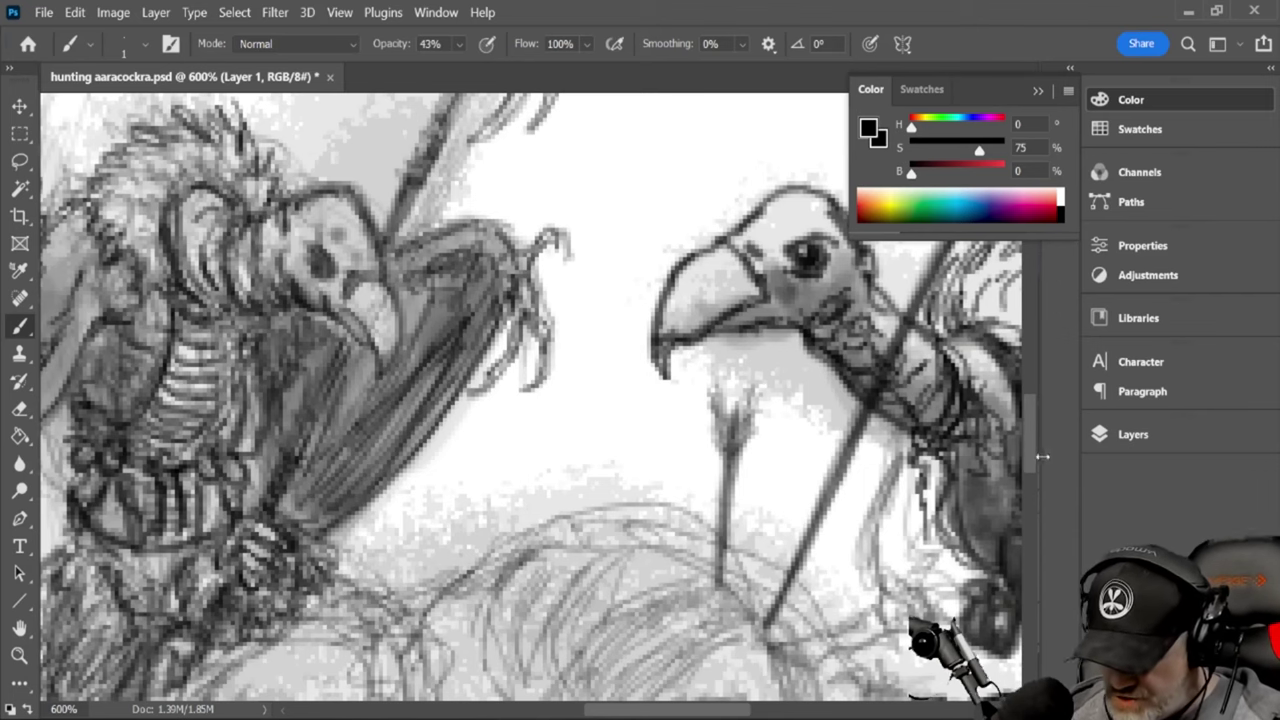
Darken the carcass's throat folds and lower neck outline, and line the top of its neck behind the head
left_click_drag(1031, 440, 1034, 477)
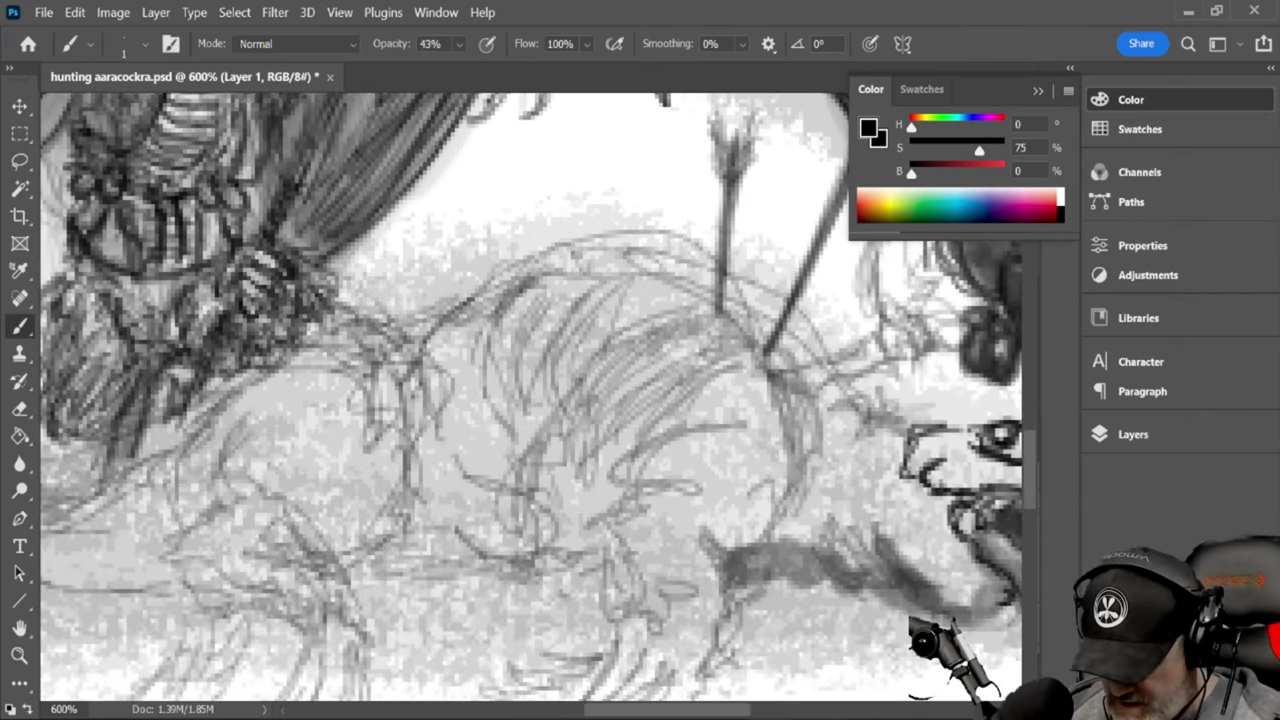
left_click_drag(663, 716, 686, 718)
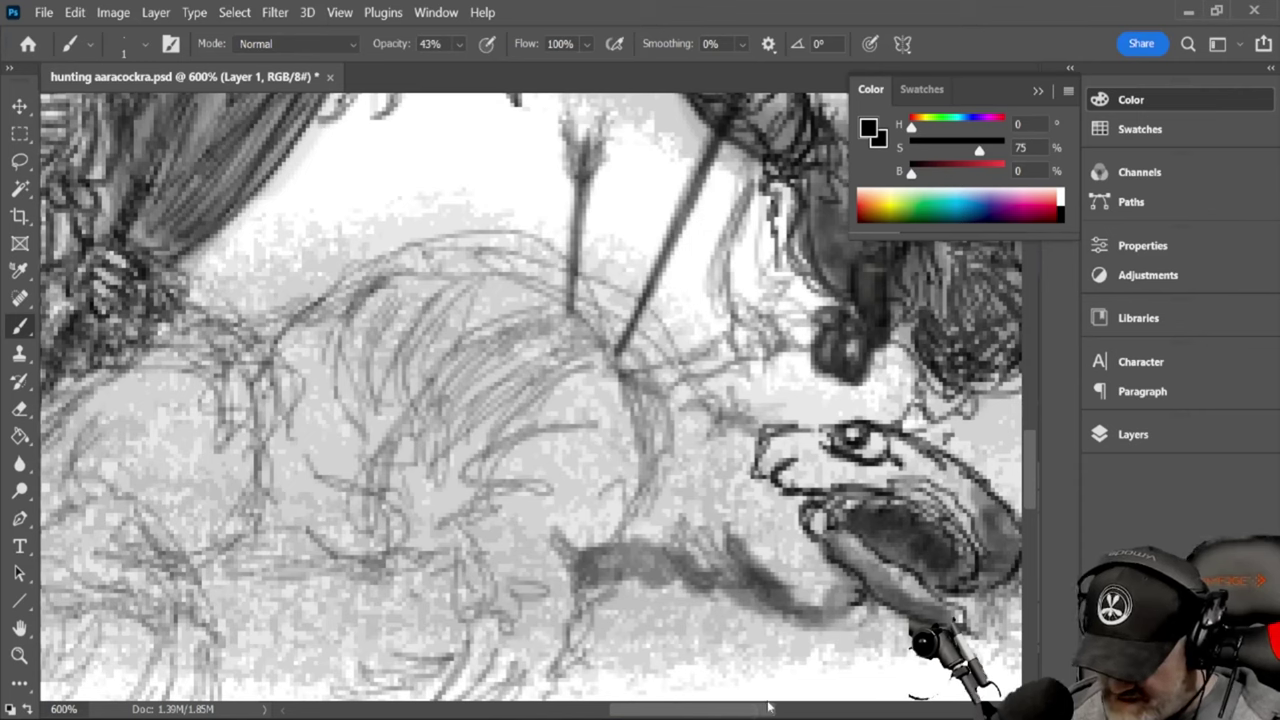
mouse_move(857, 598)
left_mouse_down()
mouse_move(814, 612)
mouse_move(738, 540)
left_mouse_up()
mouse_move(740, 541)
left_mouse_down()
mouse_move(789, 604)
mouse_move(705, 560)
mouse_move(708, 535)
mouse_move(725, 580)
mouse_move(740, 567)
mouse_move(684, 575)
mouse_move(665, 558)
mouse_move(620, 556)
mouse_move(664, 567)
left_mouse_up()
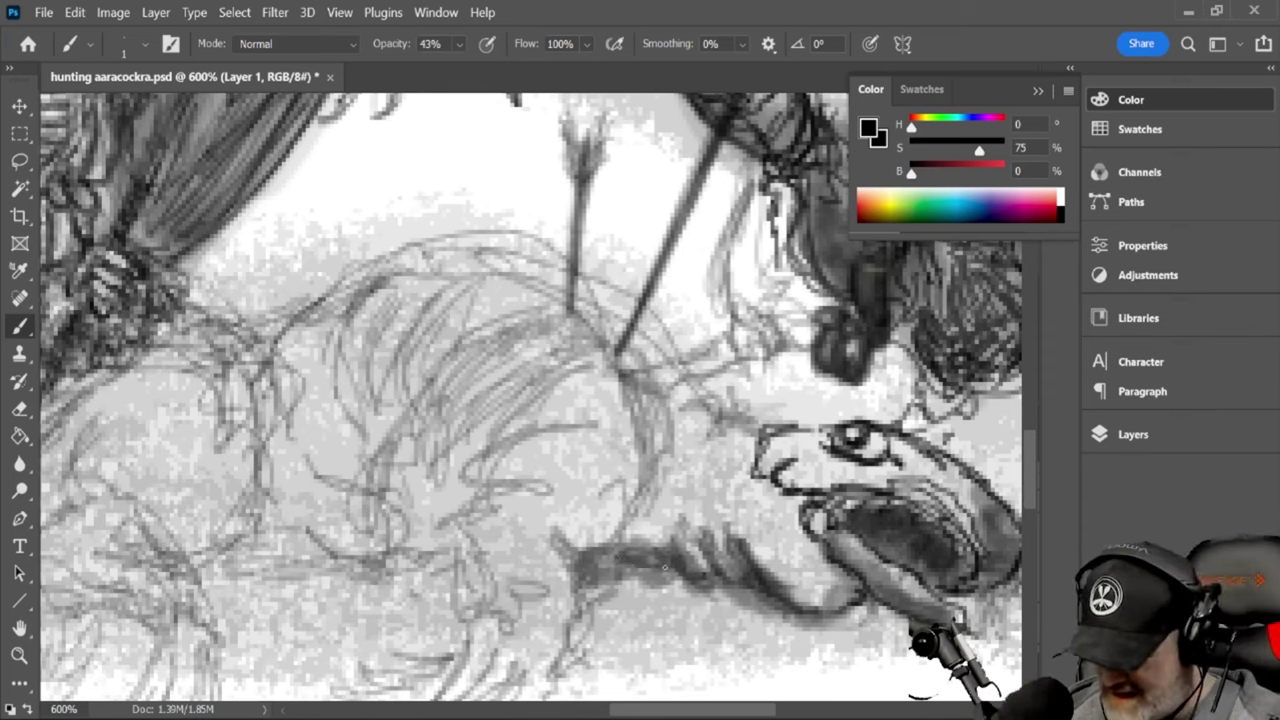
mouse_move(795, 425)
left_mouse_down()
mouse_move(834, 429)
mouse_move(706, 438)
mouse_move(714, 416)
mouse_move(670, 404)
mouse_move(718, 412)
left_mouse_up()
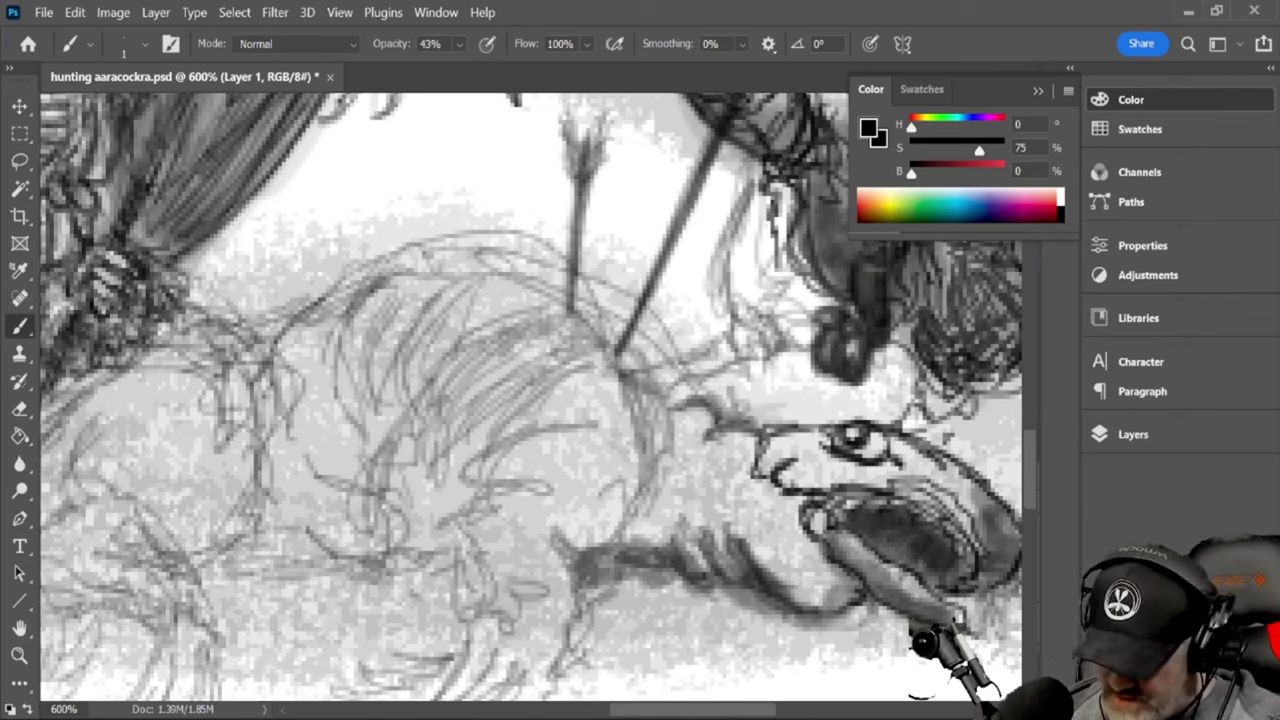
Outline and hatch the second aarakocra's leg standing behind the carcass's head, down to its lower edge
mouse_move(757, 201)
left_mouse_down()
mouse_move(760, 220)
mouse_move(739, 212)
mouse_move(724, 270)
mouse_move(736, 312)
left_mouse_up()
left_click_drag(723, 244, 740, 298)
mouse_move(760, 278)
left_mouse_down()
mouse_move(732, 301)
mouse_move(770, 343)
mouse_move(806, 352)
left_mouse_up()
mouse_move(762, 190)
left_mouse_down()
mouse_move(740, 250)
mouse_move(744, 286)
mouse_move(816, 338)
left_mouse_up()
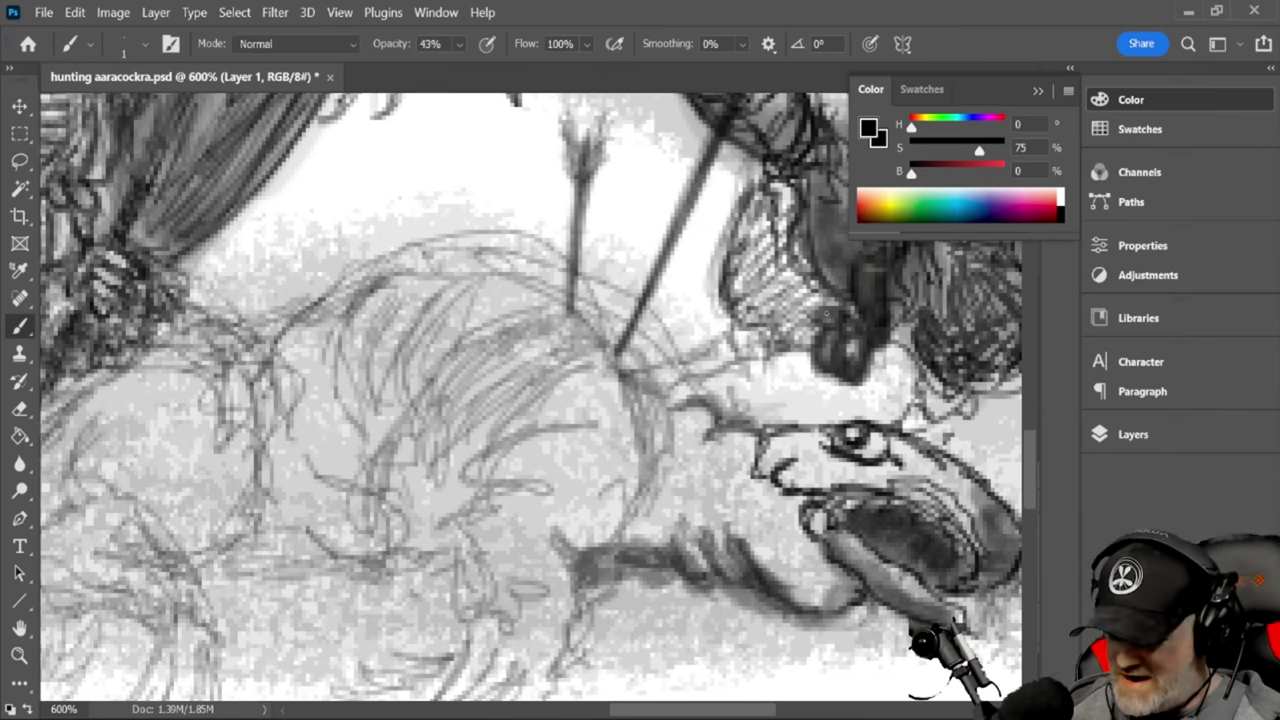
mouse_move(738, 324)
left_mouse_down()
mouse_move(724, 336)
mouse_move(735, 354)
left_mouse_up()
mouse_move(764, 332)
left_mouse_down()
mouse_move(744, 357)
mouse_move(753, 363)
left_mouse_up()
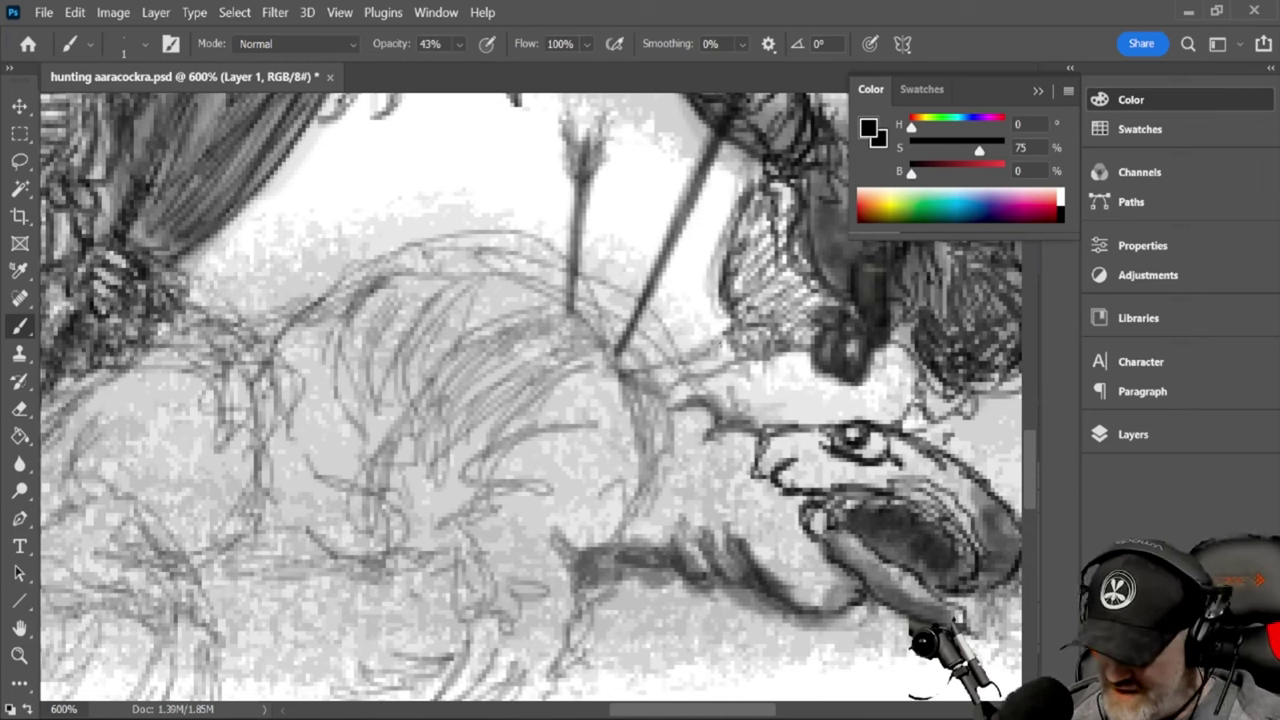
Darken the carcass's back edge beside the embedded arrow and add folds and bumps behind its head
left_click_drag(666, 388, 675, 411)
left_click_drag(649, 373, 667, 405)
left_click_drag(640, 347, 665, 391)
left_click_drag(648, 354, 667, 410)
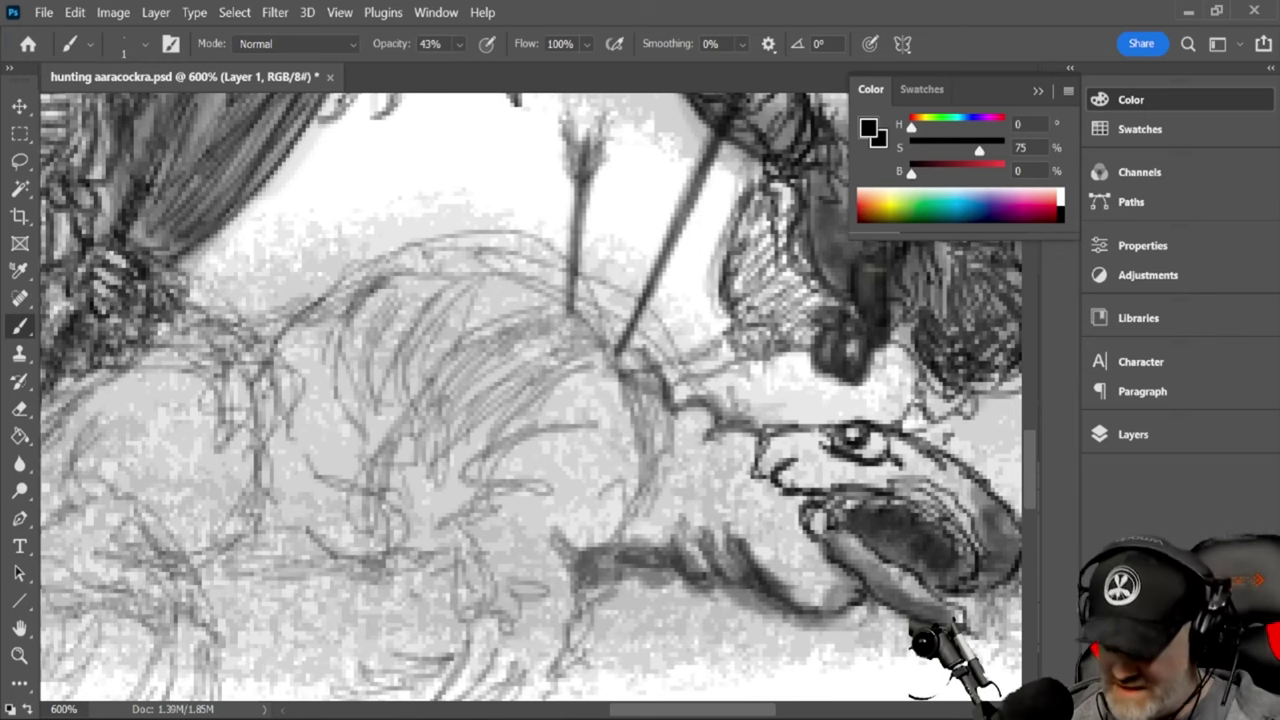
mouse_move(633, 347)
left_mouse_down()
mouse_move(673, 410)
mouse_move(677, 466)
left_mouse_up()
mouse_move(690, 403)
left_mouse_down()
mouse_move(665, 434)
mouse_move(706, 429)
mouse_move(730, 455)
left_mouse_up()
mouse_move(741, 443)
left_mouse_down()
mouse_move(720, 480)
mouse_move(699, 453)
left_mouse_up()
left_click_drag(698, 455, 722, 474)
left_click_drag(714, 464, 726, 472)
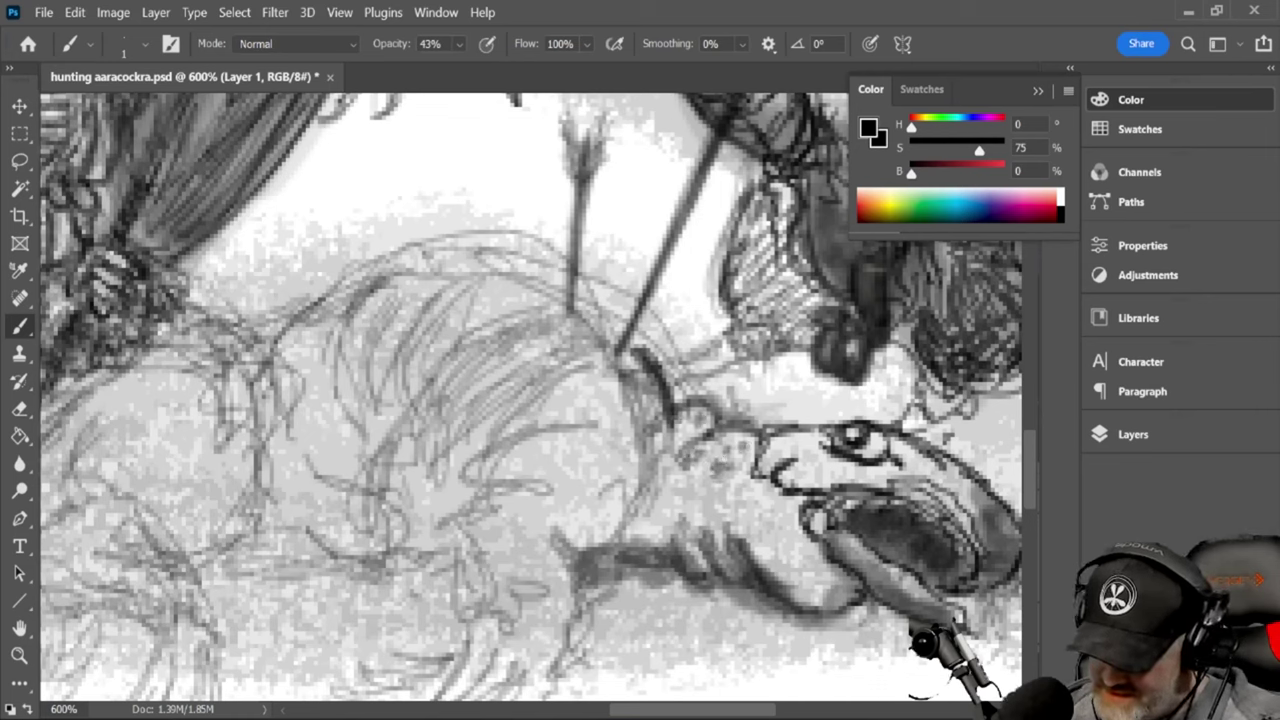
Draw curved jowl folds behind the carcass's mouth and darken the lines around its eye
mouse_move(763, 562)
left_mouse_down()
mouse_move(752, 522)
mouse_move(776, 490)
left_mouse_up()
mouse_move(737, 528)
left_mouse_down()
mouse_move(782, 490)
mouse_move(722, 496)
mouse_move(731, 487)
left_mouse_up()
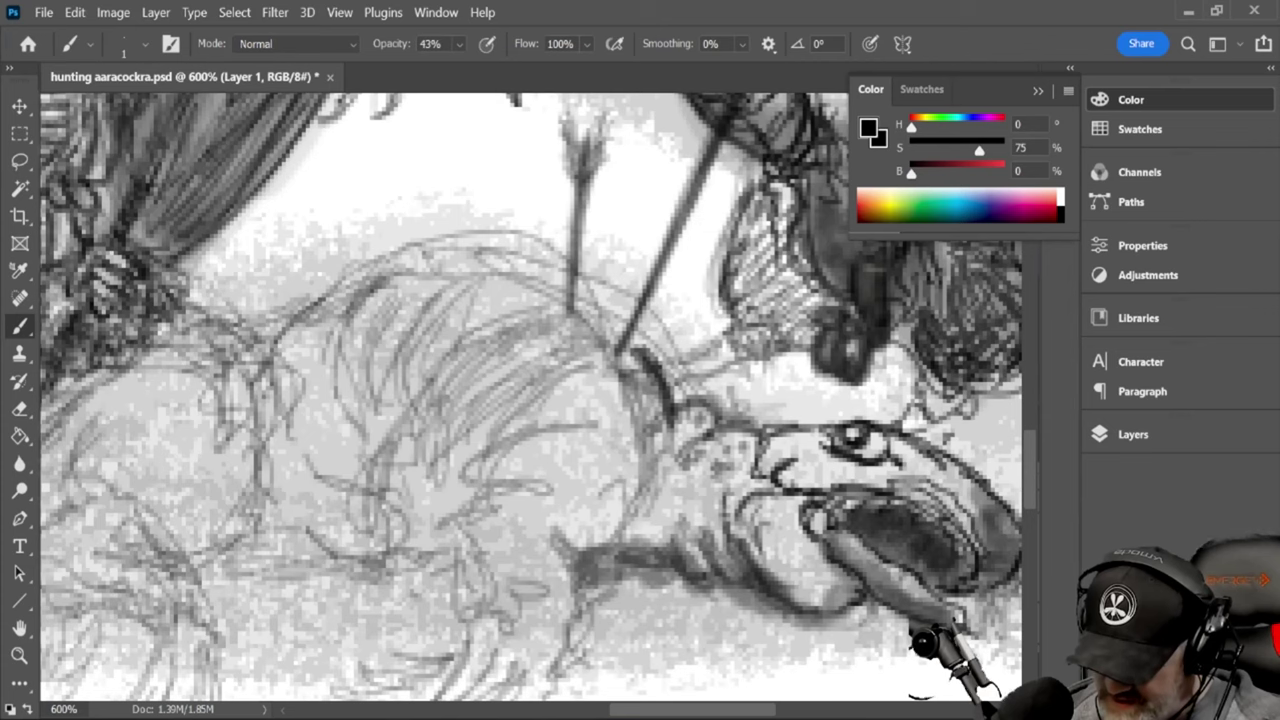
mouse_move(862, 443)
left_mouse_down()
mouse_move(881, 466)
mouse_move(850, 466)
left_mouse_up()
left_click_drag(817, 450, 890, 466)
left_click_drag(826, 431, 819, 445)
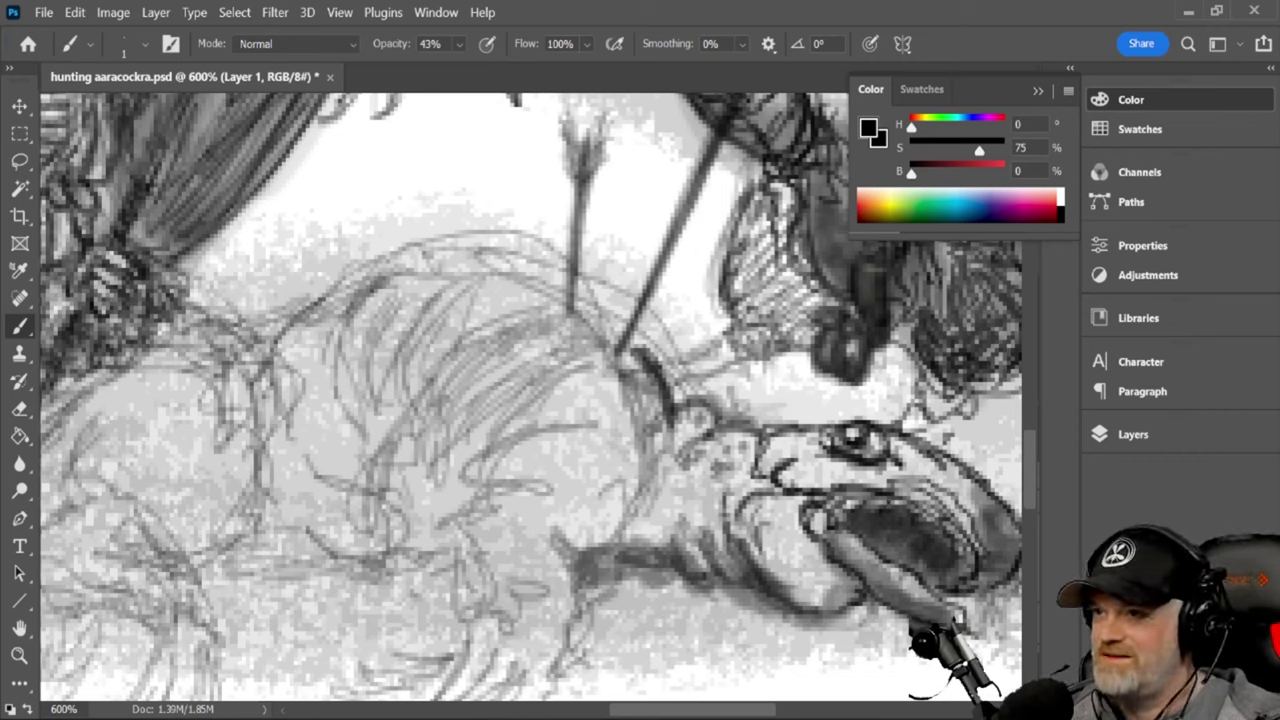
Darken the carcass's front shoulder edge and the fold lines where its foreleg meets the body
mouse_move(586, 554)
left_mouse_down()
mouse_move(633, 495)
mouse_move(660, 517)
mouse_move(663, 481)
left_mouse_up()
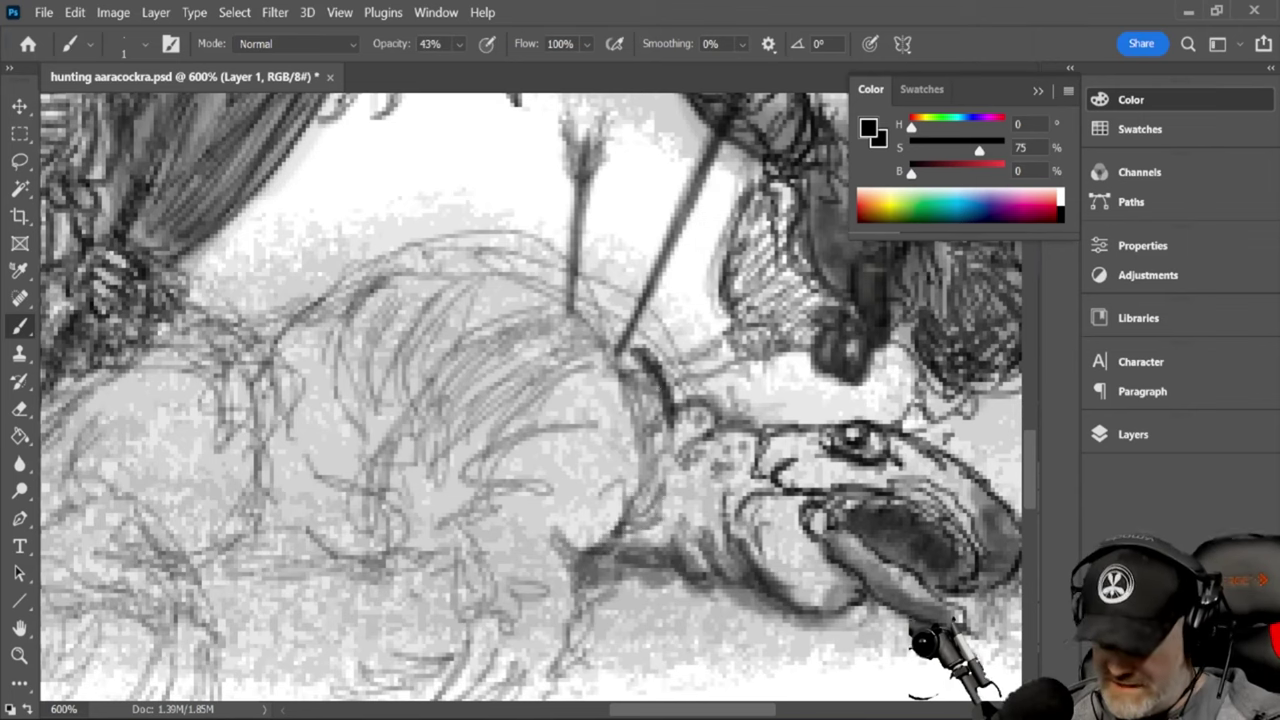
left_click_drag(478, 494, 506, 448)
left_click_drag(500, 450, 550, 434)
mouse_move(468, 492)
left_mouse_down()
mouse_move(534, 442)
mouse_move(546, 392)
left_mouse_up()
mouse_move(492, 451)
left_mouse_down()
mouse_move(464, 428)
mouse_move(462, 402)
left_mouse_up()
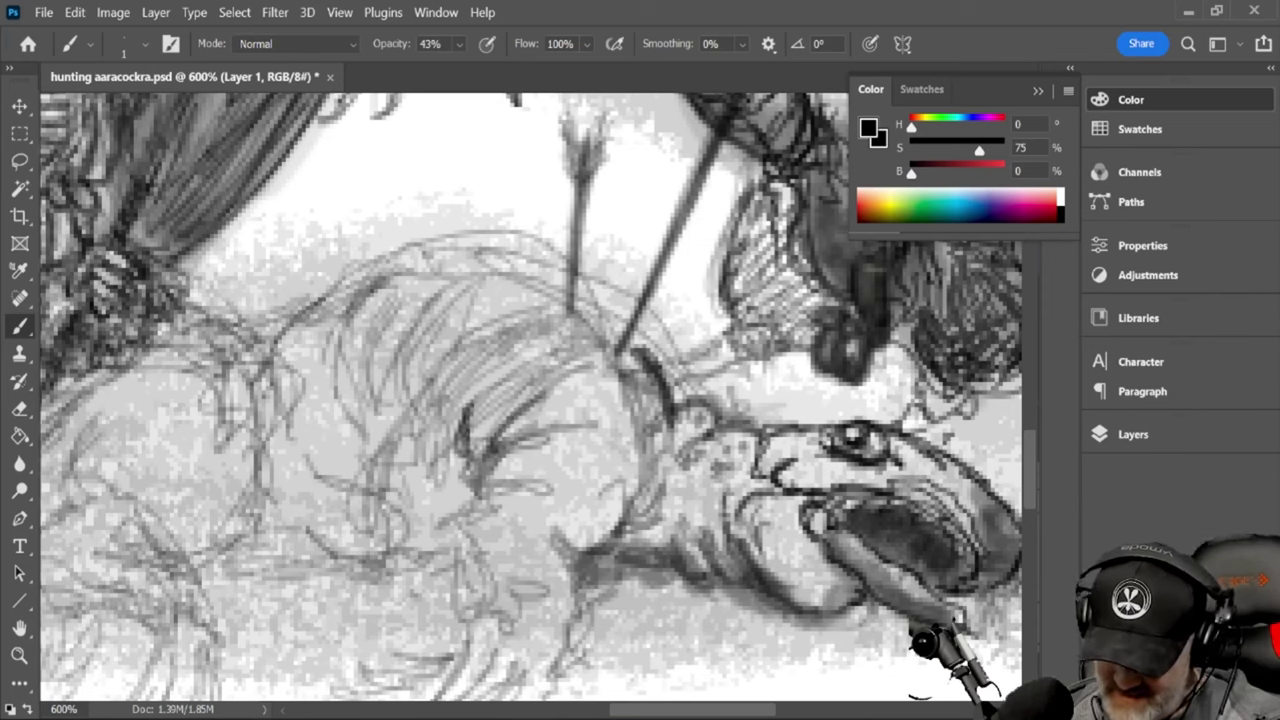
left_click_drag(468, 502, 454, 450)
mouse_move(444, 538)
left_mouse_down()
mouse_move(468, 468)
mouse_move(464, 492)
left_mouse_up()
mouse_move(462, 508)
left_mouse_down()
mouse_move(444, 489)
mouse_move(497, 509)
left_mouse_up()
Dot small spots over the carcass's shoulder and darken the crease between its foreleg and neck
left_click(473, 518)
left_click(507, 470)
left_click(521, 457)
left_click(493, 476)
left_click(528, 469)
left_click(533, 467)
left_click(541, 411)
left_click(560, 401)
mouse_move(580, 530)
left_mouse_down()
mouse_move(622, 498)
mouse_move(636, 426)
mouse_move(594, 480)
mouse_move(590, 540)
mouse_move(560, 558)
mouse_move(574, 516)
left_mouse_up()
left_click_drag(564, 590, 576, 556)
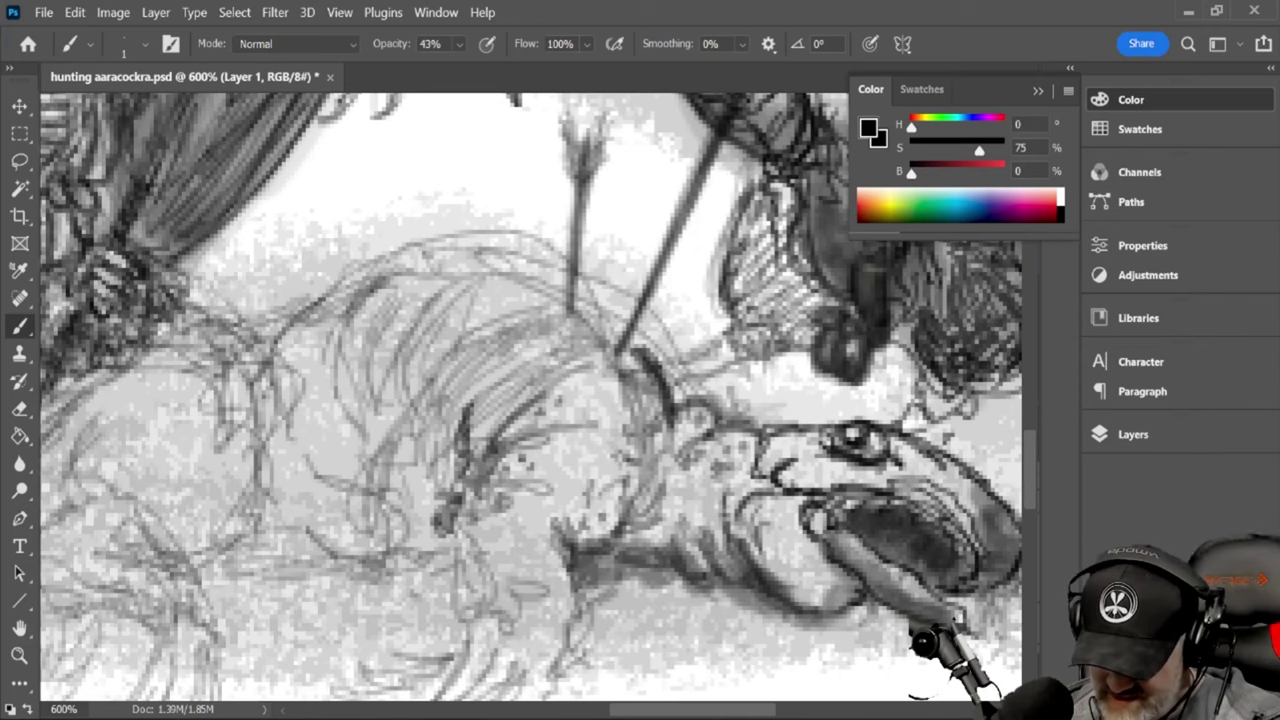
Darken the outlines of the carcass's foreleg and the tops of its toes above the claws
left_click_drag(1029, 480, 1031, 500)
left_click_drag(447, 390, 468, 437)
left_click_drag(464, 430, 476, 478)
mouse_move(573, 451)
left_mouse_down()
mouse_move(568, 502)
mouse_move(544, 542)
mouse_move(538, 519)
left_mouse_up()
mouse_move(516, 472)
left_mouse_down()
mouse_move(524, 496)
mouse_move(512, 494)
left_mouse_up()
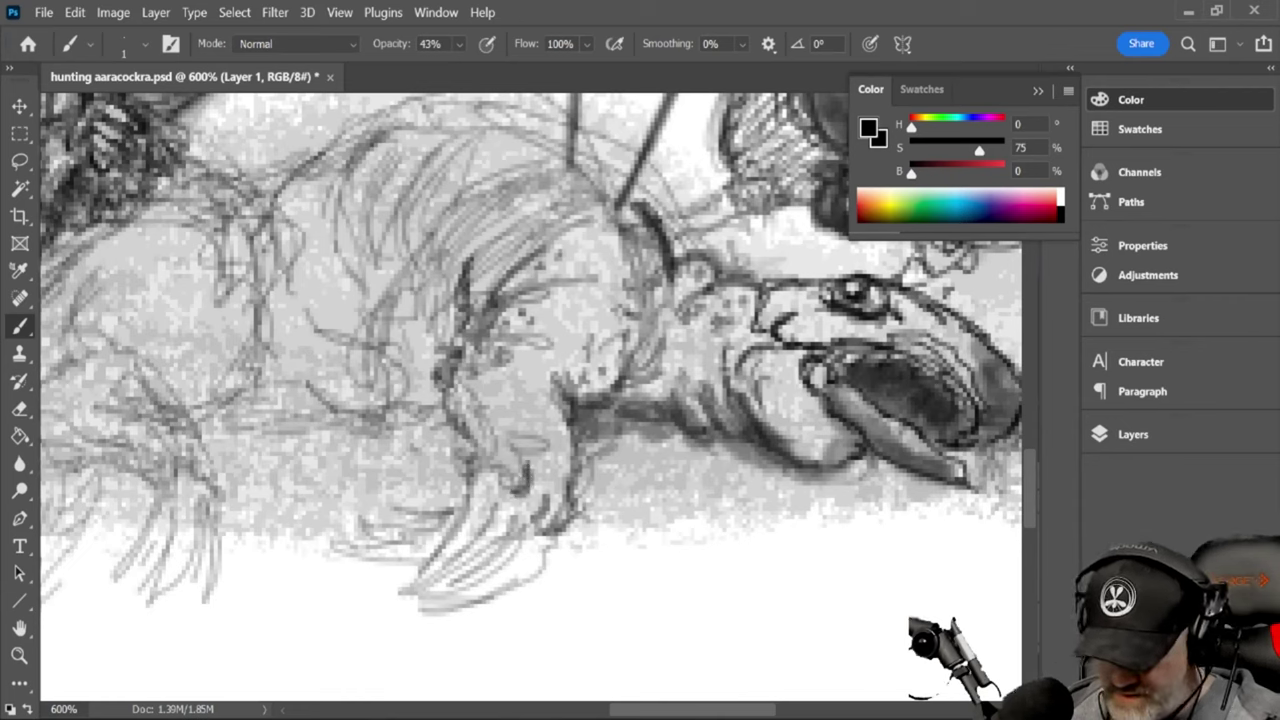
Darken both edges of the fallen beast's front leg and add short skin-fold strokes down the limb
mouse_move(532, 410)
left_mouse_down()
mouse_move(522, 442)
mouse_move(538, 484)
mouse_move(558, 476)
left_mouse_up()
left_click_drag(578, 440, 564, 462)
left_click_drag(574, 452, 566, 490)
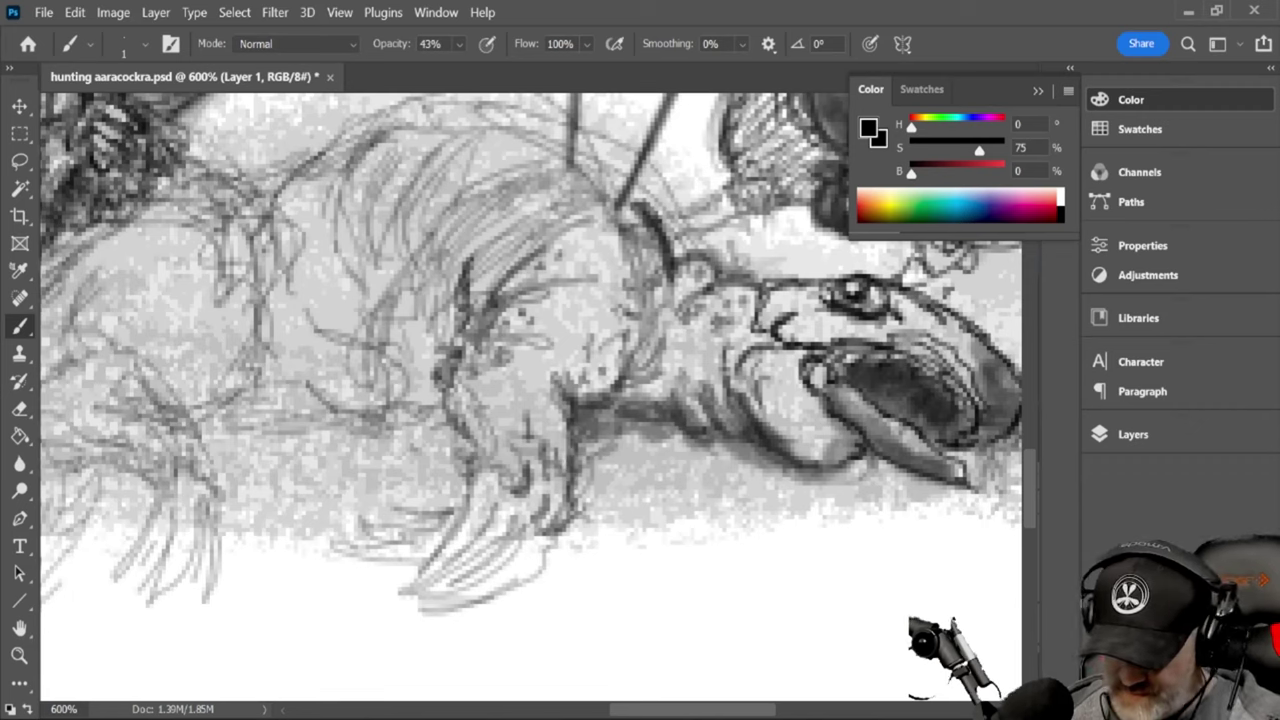
left_click_drag(464, 421, 474, 478)
left_click_drag(469, 429, 479, 444)
left_click_drag(459, 387, 469, 411)
left_click_drag(466, 391, 492, 429)
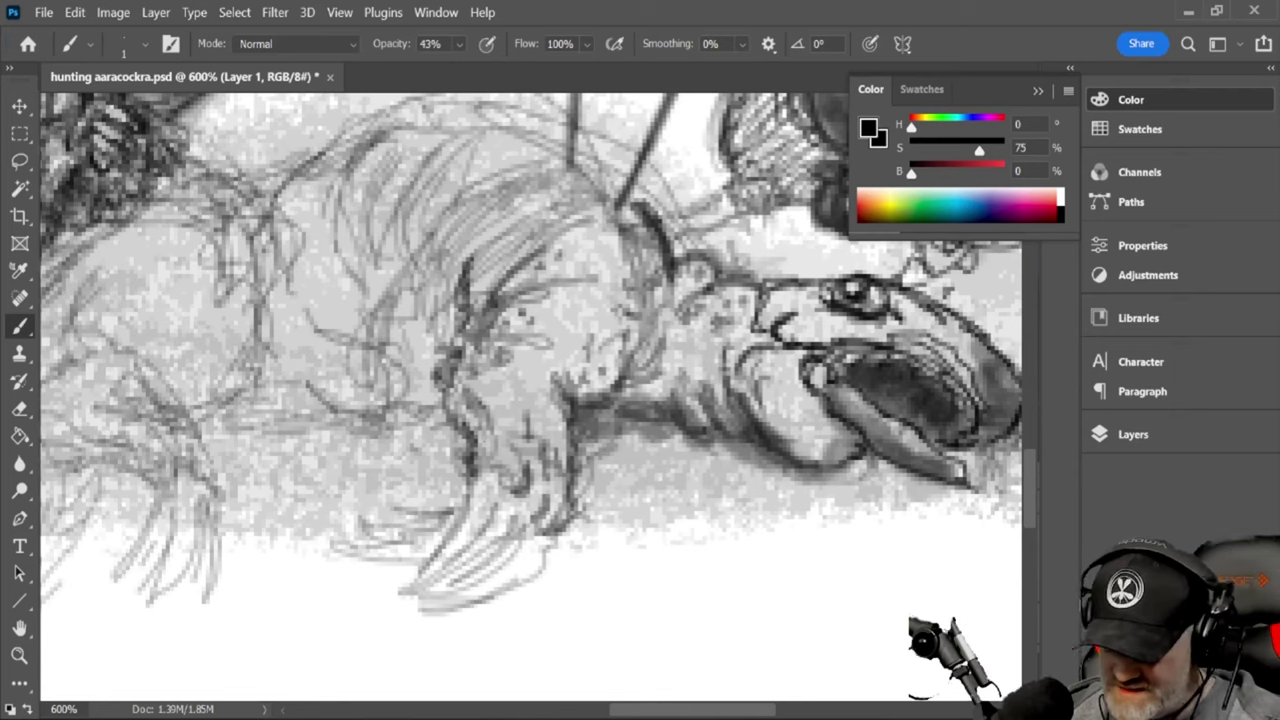
Add short skin-texture marks across the beast's shoulder and shade the ground shadow just behind its front leg
mouse_move(492, 334)
left_mouse_down()
mouse_move(528, 348)
mouse_move(566, 308)
mouse_move(617, 357)
left_mouse_up()
left_click_drag(627, 322, 601, 380)
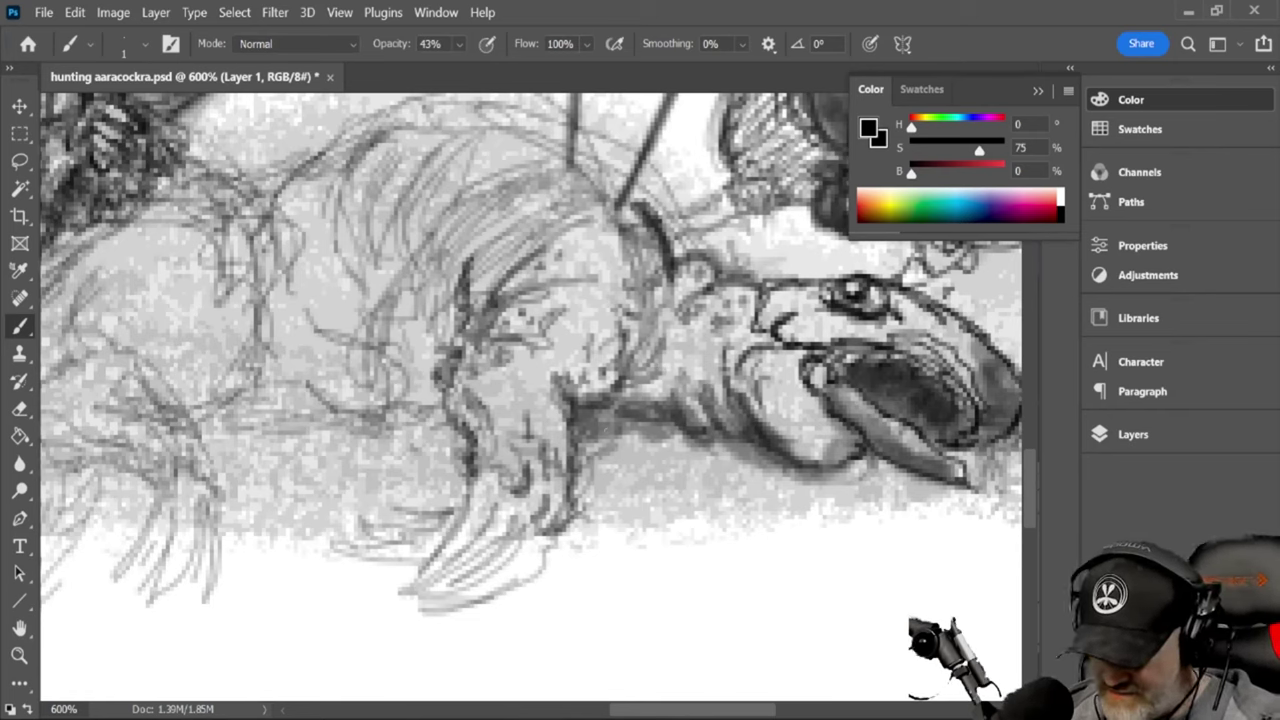
left_click_drag(612, 426, 576, 456)
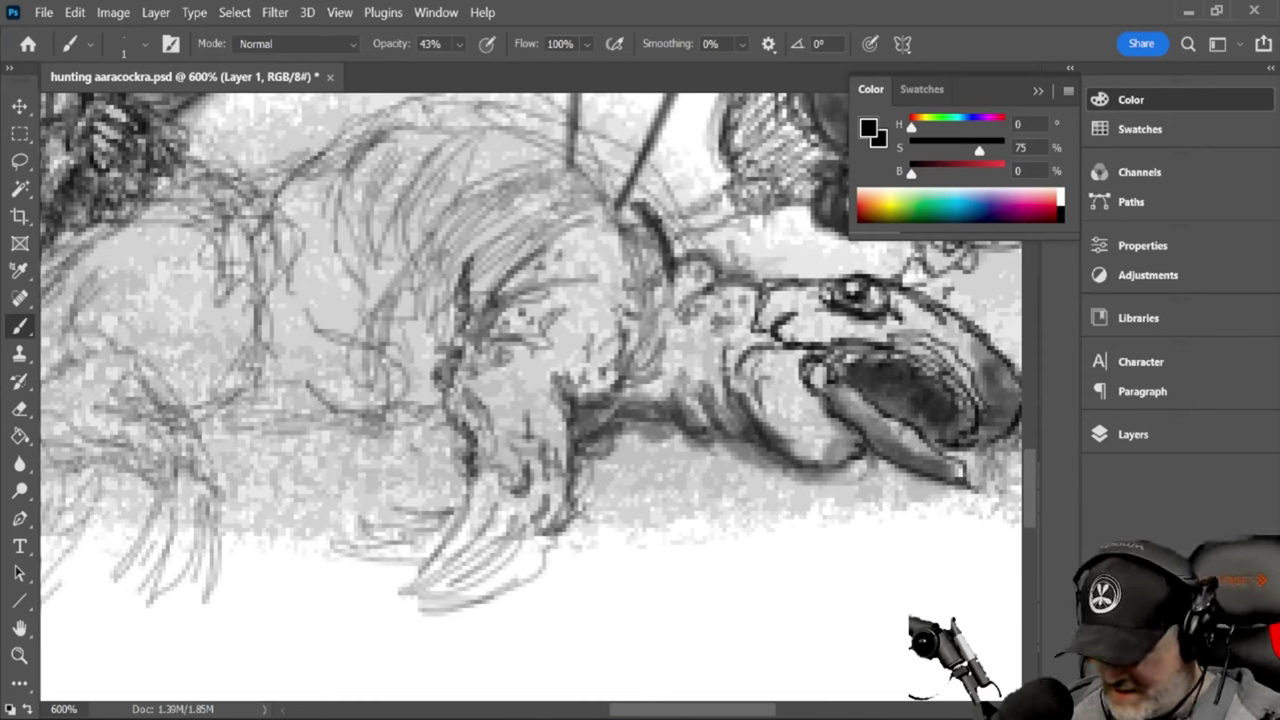
Ink the beast's front foot, outlining the large pointed claws and darkening the thinner claws beside them
mouse_move(470, 487)
left_mouse_down()
mouse_move(507, 492)
mouse_move(496, 507)
left_mouse_up()
mouse_move(464, 484)
left_mouse_down()
mouse_move(500, 495)
mouse_move(504, 516)
left_mouse_up()
left_click_drag(500, 507, 536, 538)
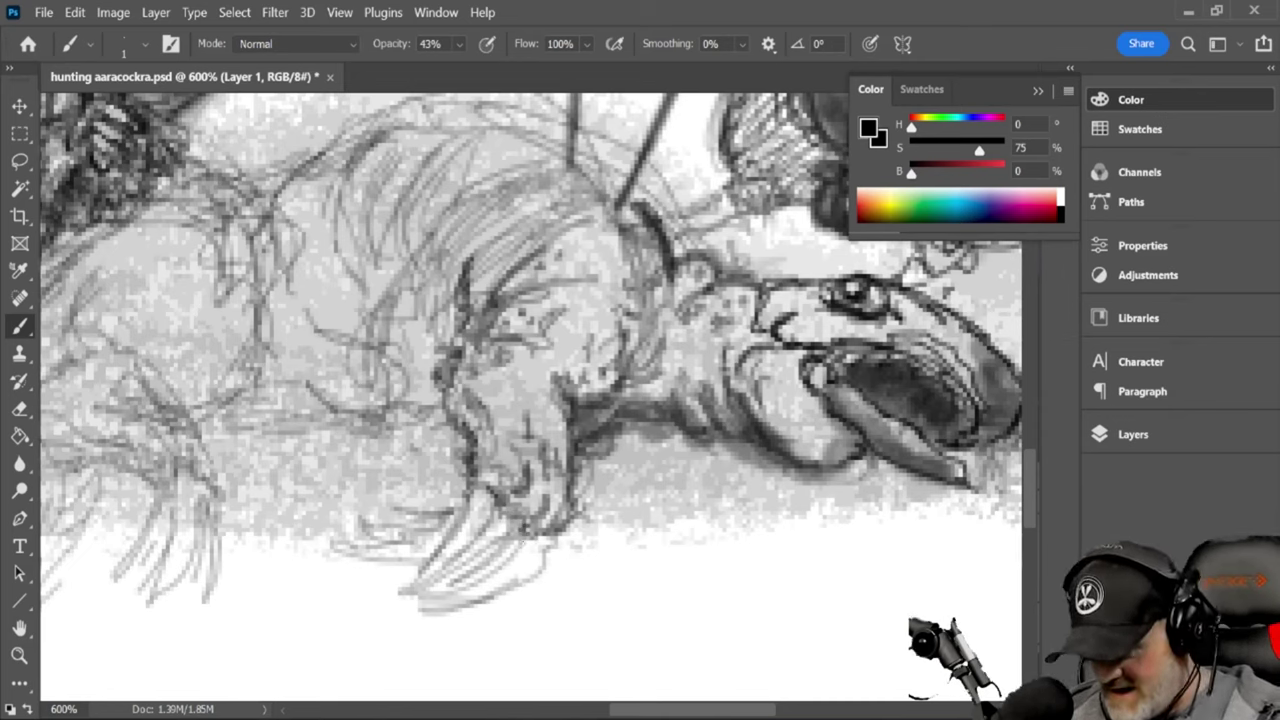
mouse_move(522, 538)
left_mouse_down()
mouse_move(433, 589)
mouse_move(478, 574)
left_mouse_up()
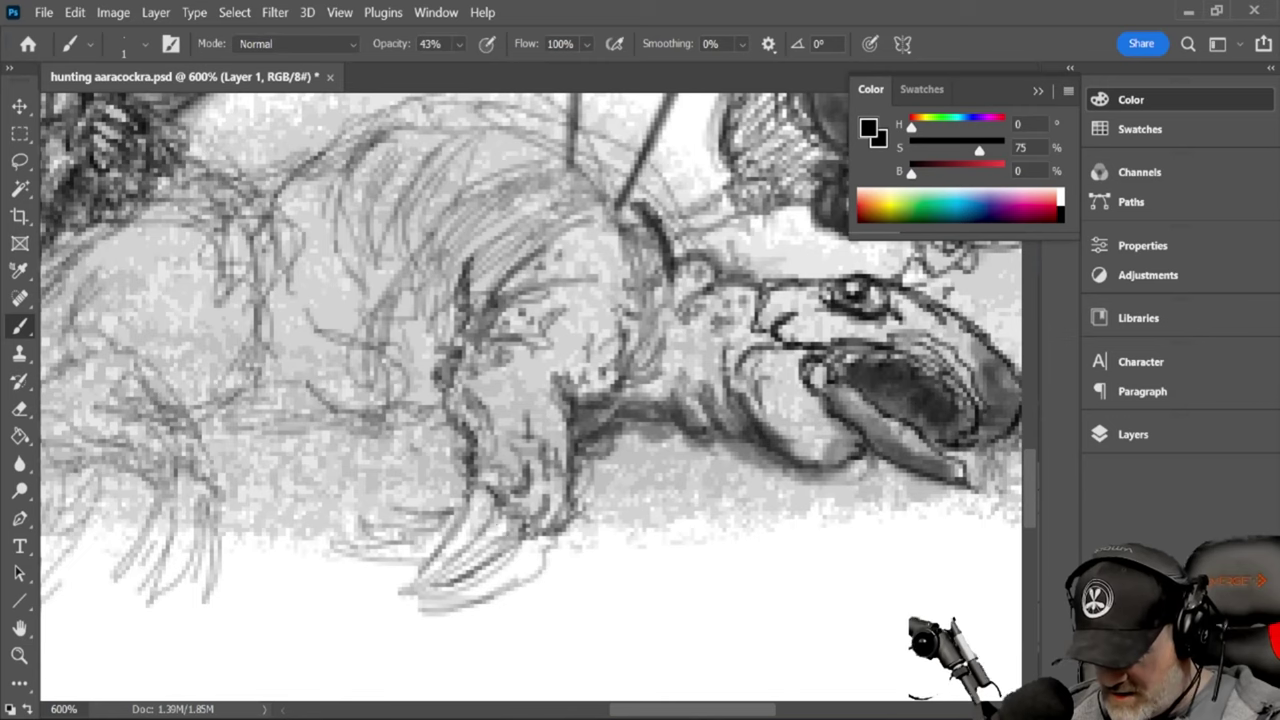
mouse_move(472, 492)
left_mouse_down()
mouse_move(398, 578)
mouse_move(438, 554)
mouse_move(410, 574)
left_mouse_up()
mouse_move(486, 520)
left_mouse_down()
mouse_move(406, 582)
mouse_move(460, 572)
mouse_move(418, 576)
left_mouse_up()
mouse_move(450, 534)
left_mouse_down()
mouse_move(418, 558)
mouse_move(446, 582)
mouse_move(526, 535)
left_mouse_up()
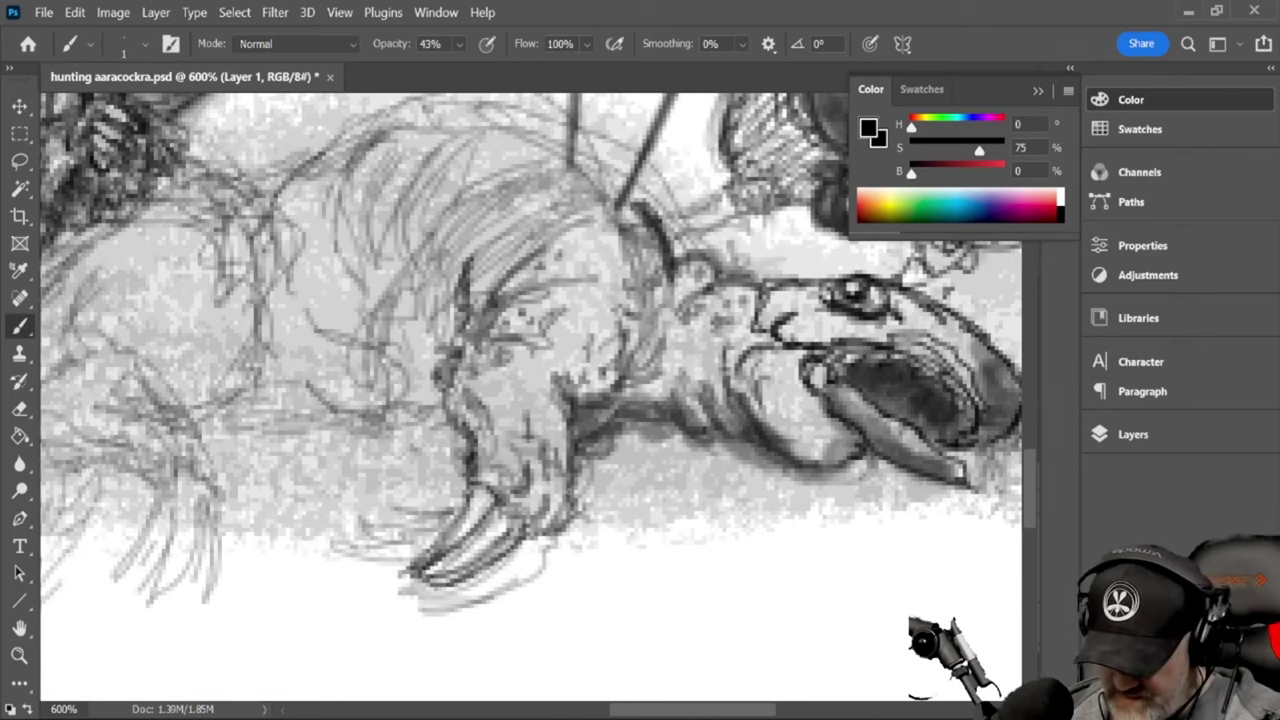
mouse_move(465, 504)
left_mouse_down()
mouse_move(398, 510)
mouse_move(454, 524)
mouse_move(378, 521)
mouse_move(388, 540)
mouse_move(334, 537)
mouse_move(424, 562)
mouse_move(388, 548)
left_mouse_up()
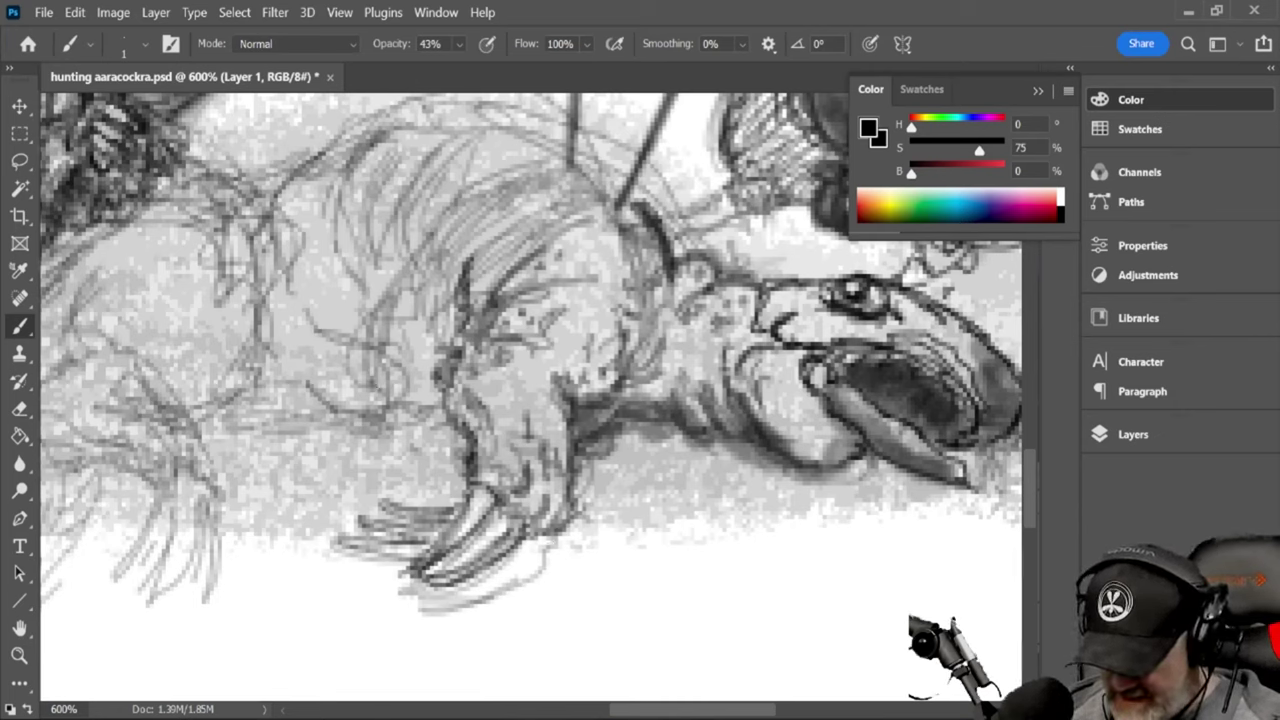
Build up dark, flowing fur strokes through the mane behind the beast's shoulder
mouse_move(374, 352)
left_mouse_down()
mouse_move(396, 278)
mouse_move(390, 250)
left_mouse_up()
left_click_drag(372, 324, 394, 216)
left_click_drag(378, 302, 398, 216)
left_click_drag(410, 336, 392, 290)
left_click_drag(376, 352, 380, 184)
mouse_move(398, 278)
left_mouse_down()
mouse_move(372, 180)
mouse_move(366, 210)
left_mouse_up()
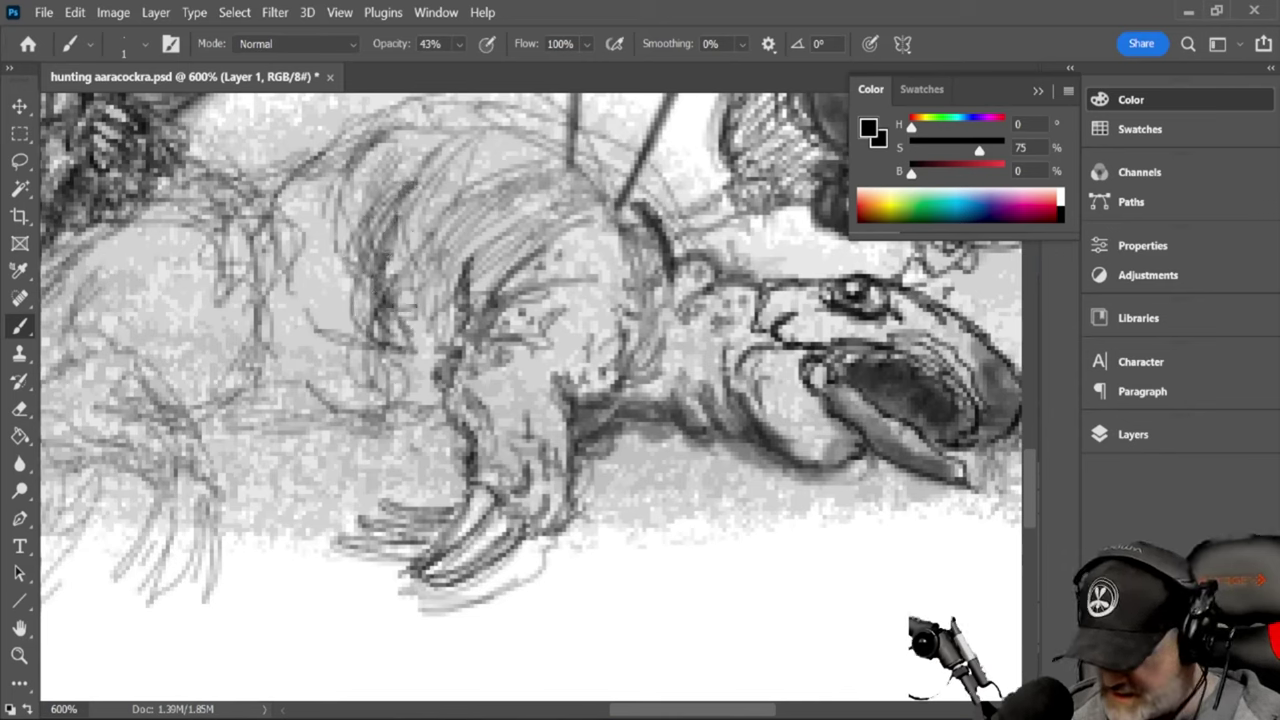
left_click_drag(404, 286, 438, 198)
mouse_move(420, 268)
left_mouse_down()
mouse_move(470, 232)
mouse_move(476, 168)
mouse_move(498, 158)
mouse_move(494, 194)
left_mouse_up()
left_click_drag(440, 306, 502, 190)
left_click_drag(428, 254, 390, 162)
left_click_drag(418, 302, 364, 174)
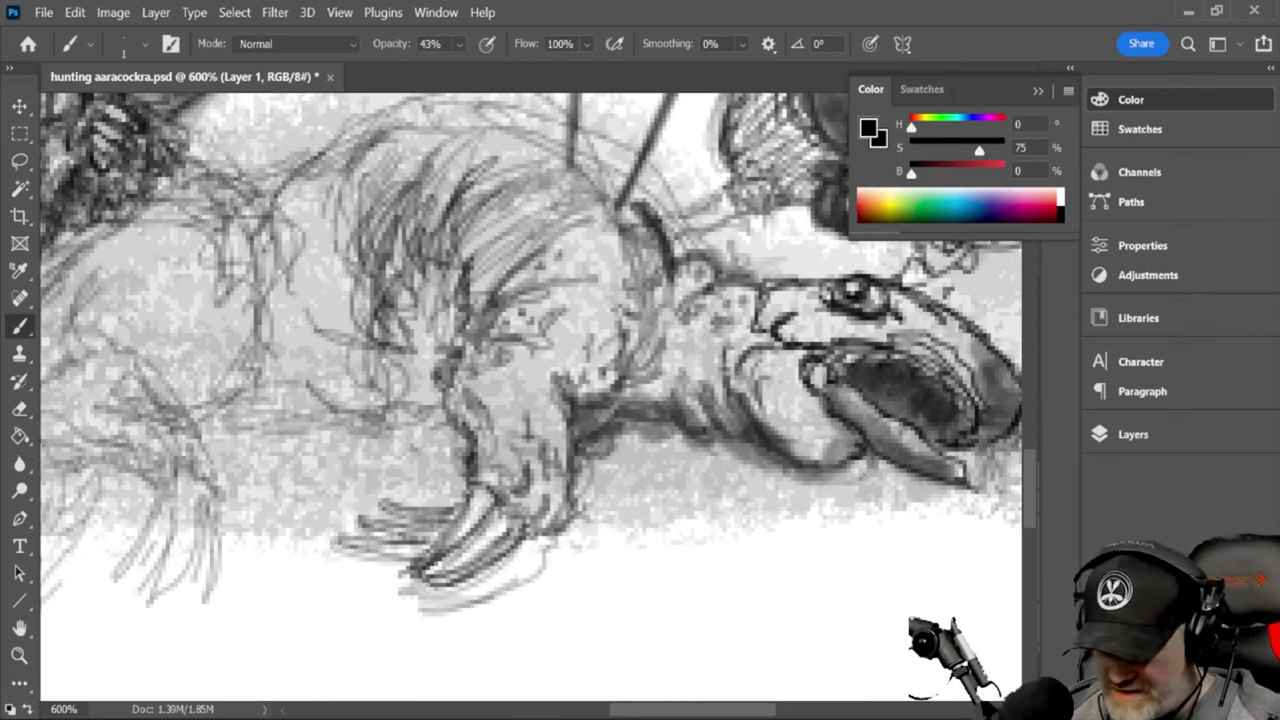
Define the rear edge of the mane and darken the back contour where it dips toward the waist
left_click_drag(350, 248, 328, 218)
mouse_move(358, 222)
left_mouse_down()
mouse_move(324, 162)
mouse_move(368, 144)
mouse_move(277, 192)
left_mouse_up()
left_click_drag(341, 179, 297, 200)
left_click_drag(281, 191, 257, 171)
mouse_move(281, 189)
left_mouse_down()
mouse_move(239, 170)
mouse_move(338, 170)
mouse_move(348, 158)
left_mouse_up()
mouse_move(292, 221)
left_mouse_down()
mouse_move(326, 224)
mouse_move(304, 204)
mouse_move(342, 230)
left_mouse_up()
left_click_drag(384, 162, 346, 220)
mouse_move(368, 190)
left_mouse_down()
mouse_move(348, 282)
mouse_move(386, 332)
mouse_move(358, 306)
left_mouse_up()
Add crease marks on the beast's flank and darken its belly line from the front leg back to the waist
mouse_move(334, 216)
left_mouse_down()
mouse_move(398, 322)
mouse_move(322, 304)
mouse_move(284, 340)
left_mouse_up()
left_click_drag(328, 294, 300, 326)
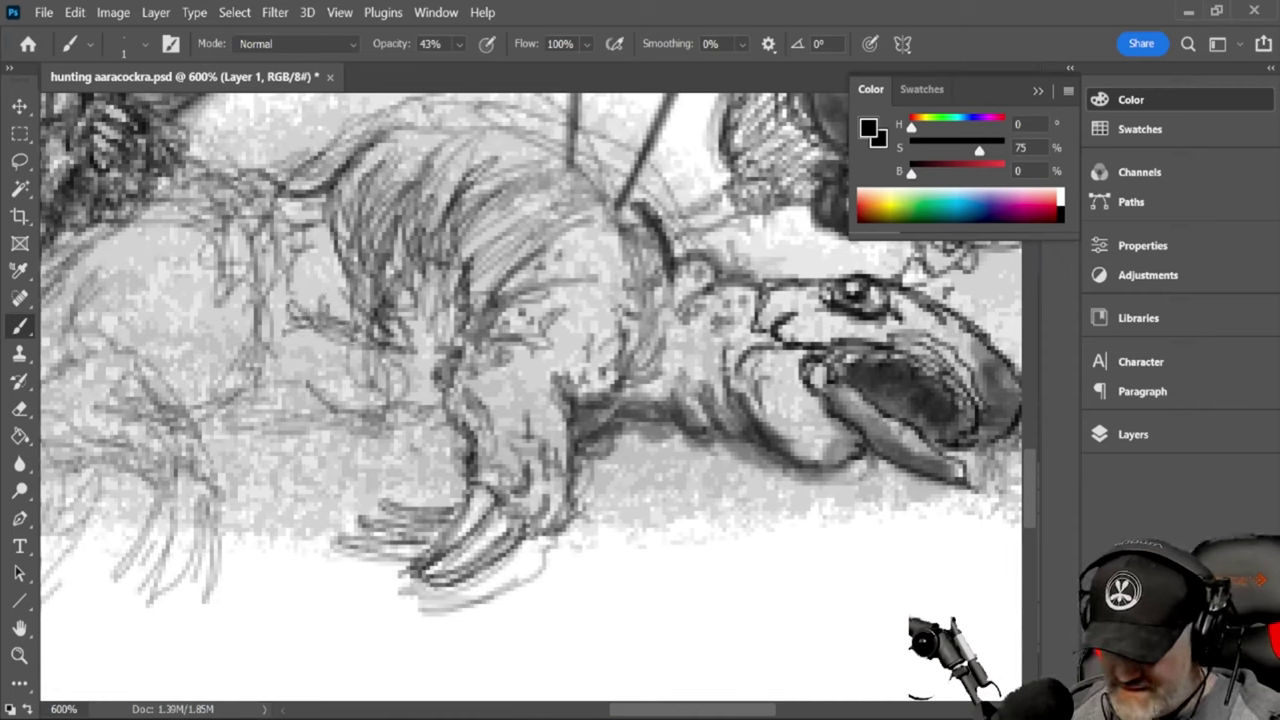
mouse_move(448, 424)
left_mouse_down()
mouse_move(267, 377)
mouse_move(281, 381)
mouse_move(263, 359)
left_mouse_up()
left_click_drag(278, 382, 254, 351)
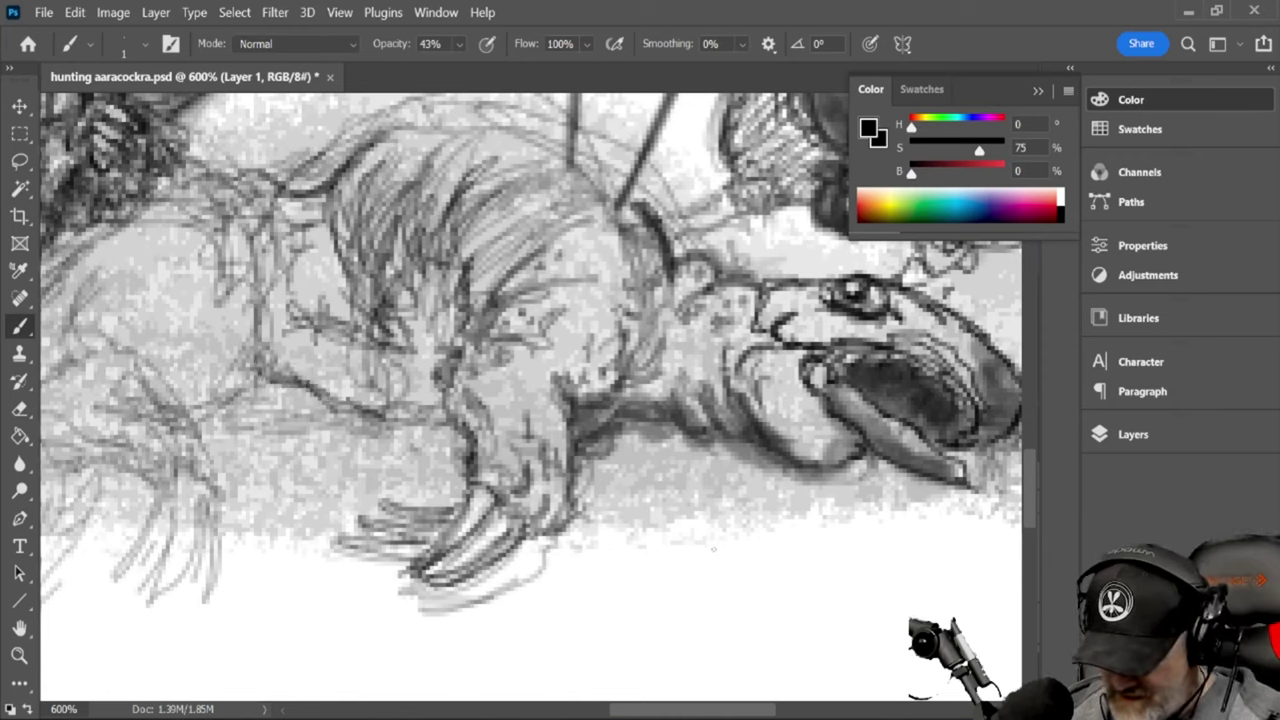
Darken the contour over the beast's shoulders and humped back, around the bases of the two arrows
left_click_drag(640, 204, 568, 158)
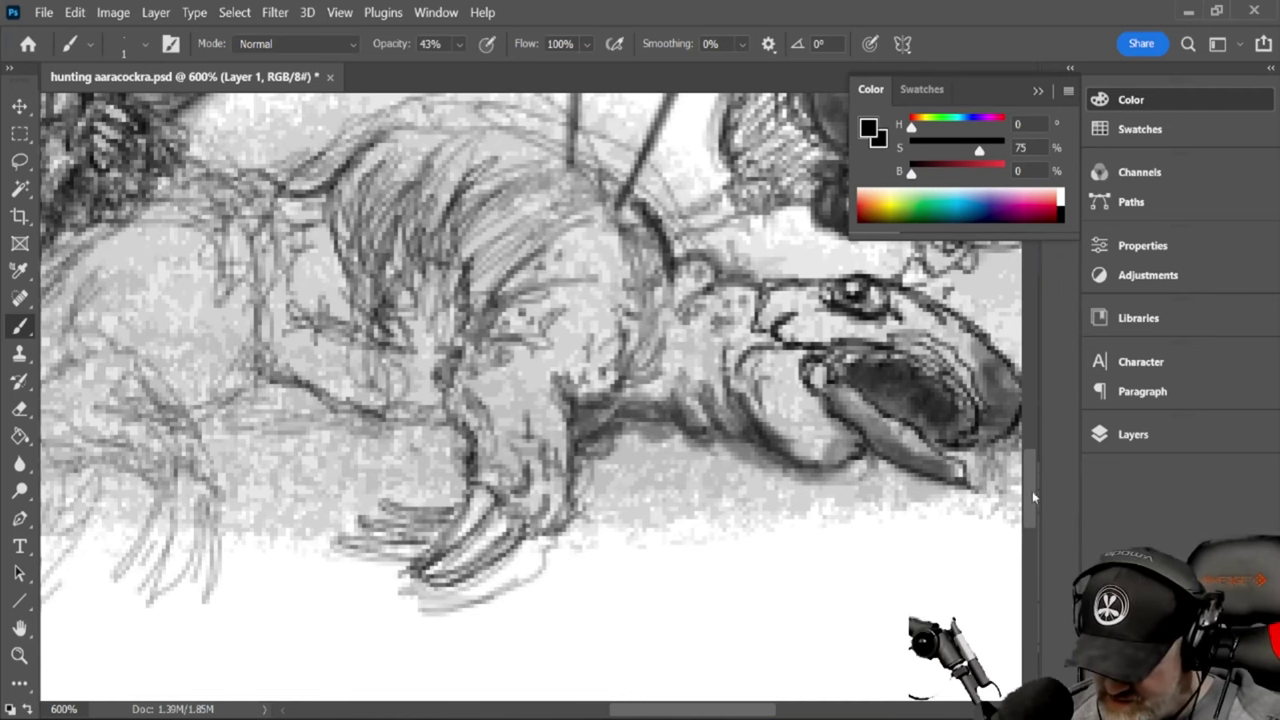
scroll(1036, 498, "up", 1)
scroll(1036, 498, "up", 3)
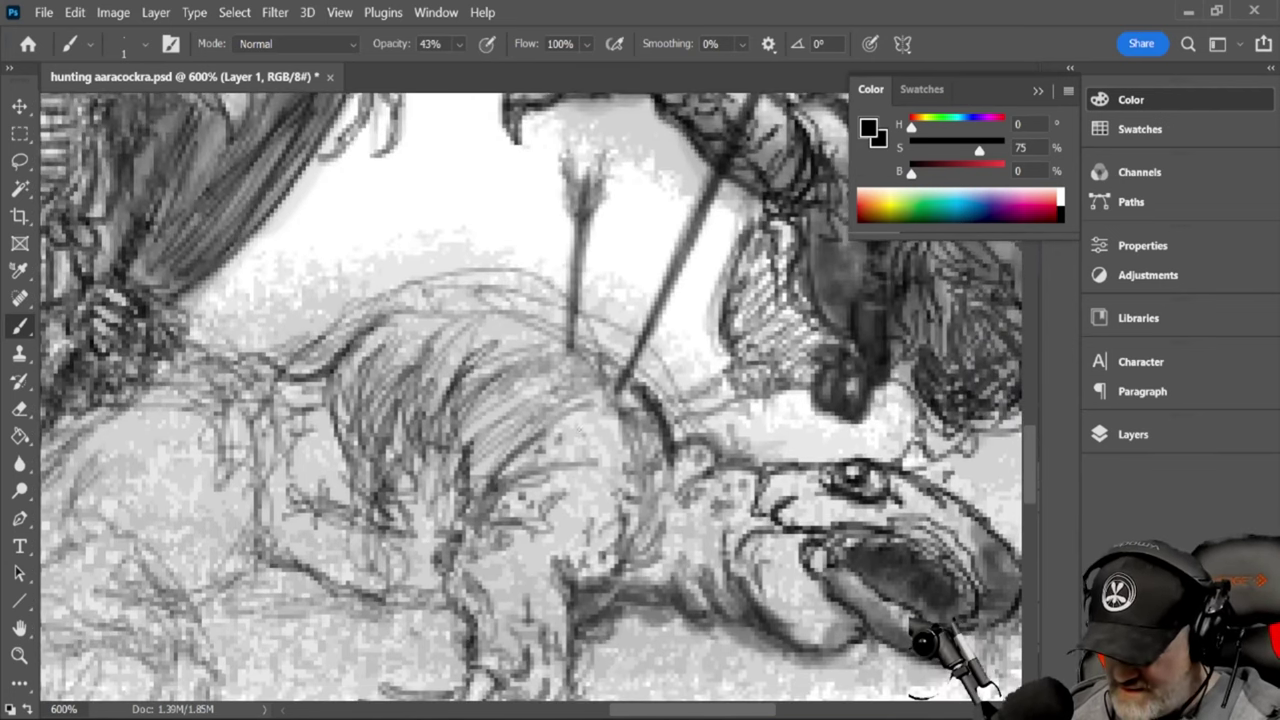
mouse_move(518, 402)
left_mouse_down()
mouse_move(538, 377)
mouse_move(528, 320)
mouse_move(608, 338)
left_mouse_up()
mouse_move(538, 320)
left_mouse_down()
mouse_move(619, 338)
mouse_move(659, 395)
mouse_move(613, 329)
mouse_move(538, 320)
mouse_move(374, 338)
left_mouse_up()
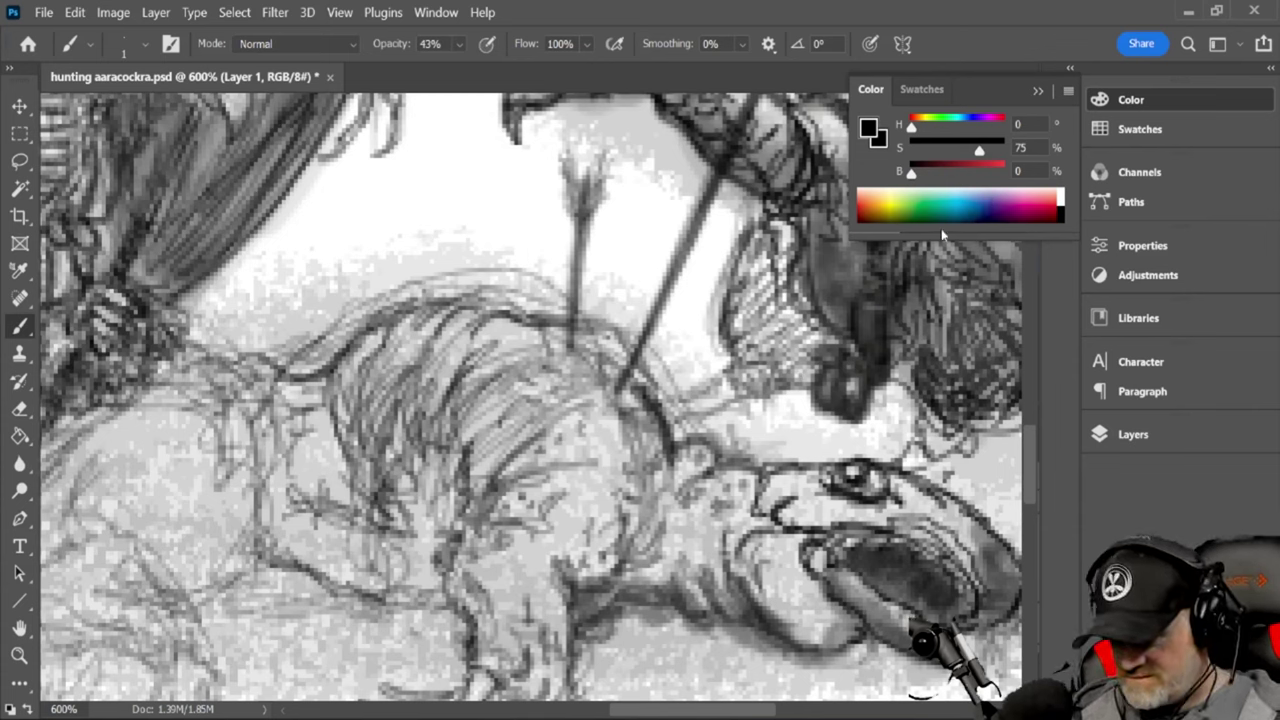
Add darker fur strokes to the front and lower parts of the mane, above the front leg
left_click_drag(432, 513, 422, 530)
mouse_move(396, 534)
left_mouse_down()
mouse_move(423, 554)
mouse_move(465, 426)
left_mouse_up()
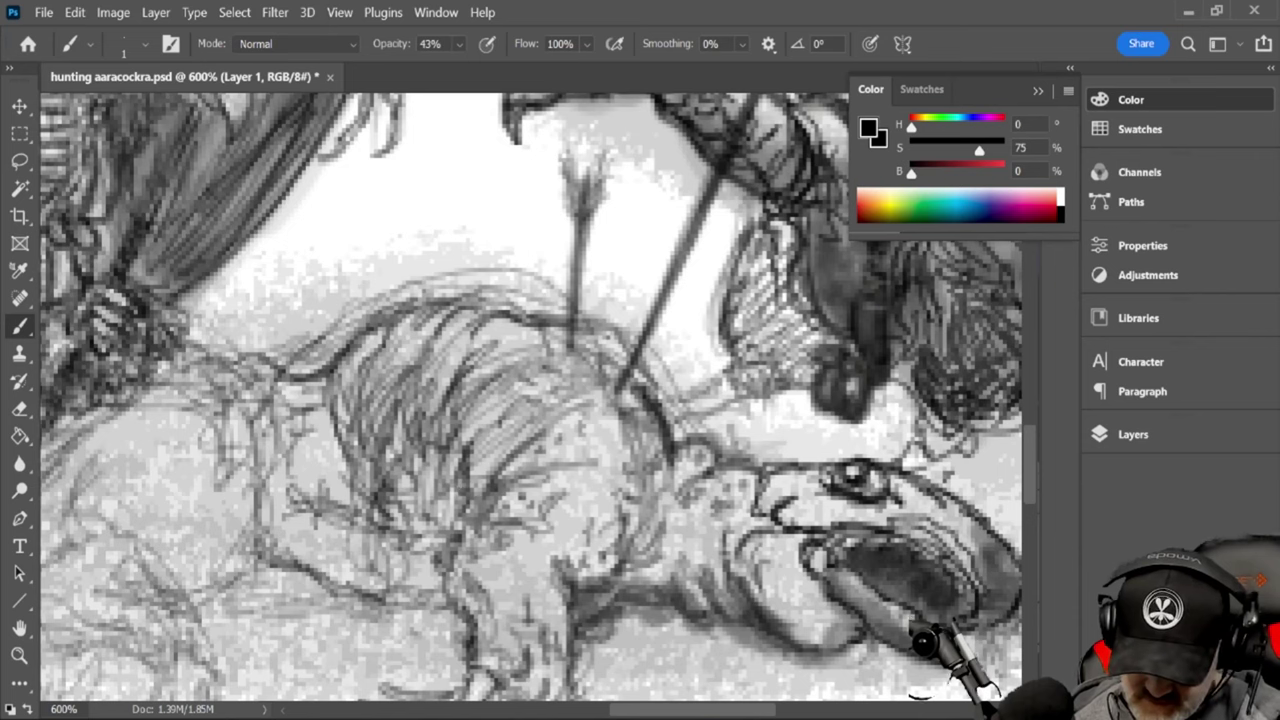
mouse_move(456, 495)
left_mouse_down()
mouse_move(476, 414)
mouse_move(506, 414)
mouse_move(498, 372)
mouse_move(526, 422)
mouse_move(512, 350)
left_mouse_up()
mouse_move(496, 430)
left_mouse_down()
mouse_move(500, 446)
mouse_move(520, 410)
mouse_move(510, 440)
mouse_move(506, 330)
left_mouse_up()
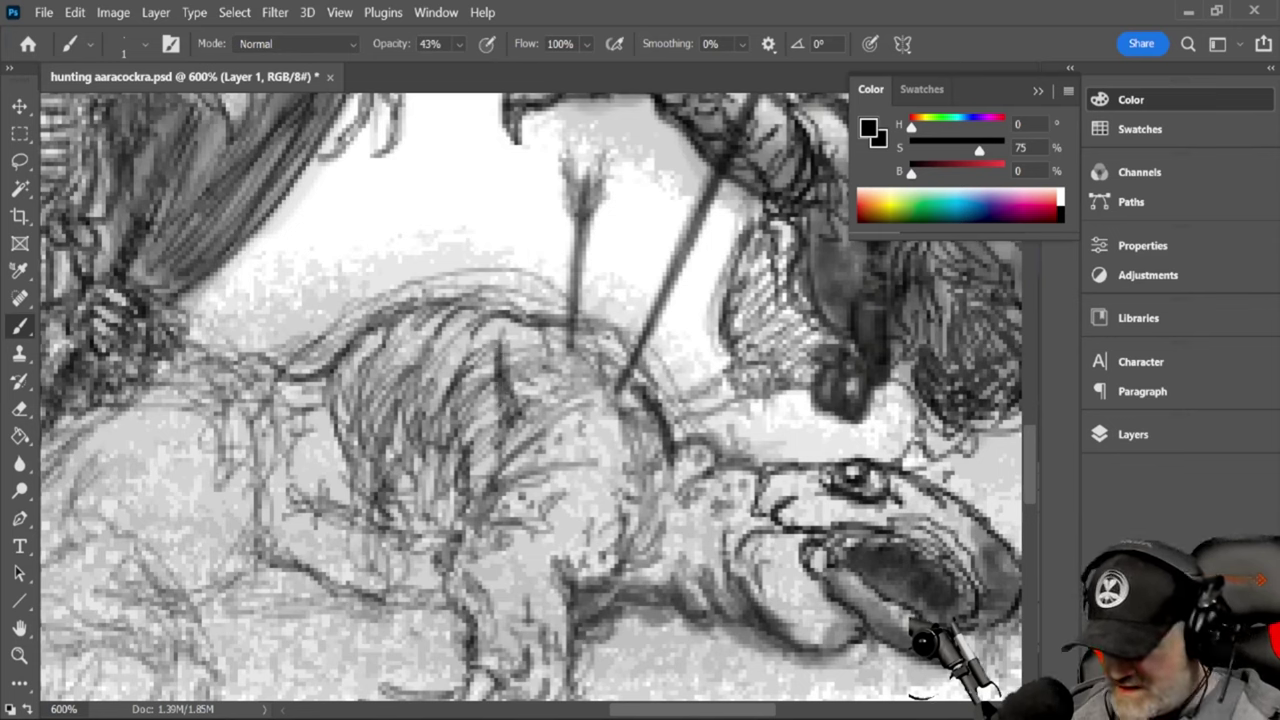
left_click_drag(494, 470, 526, 406)
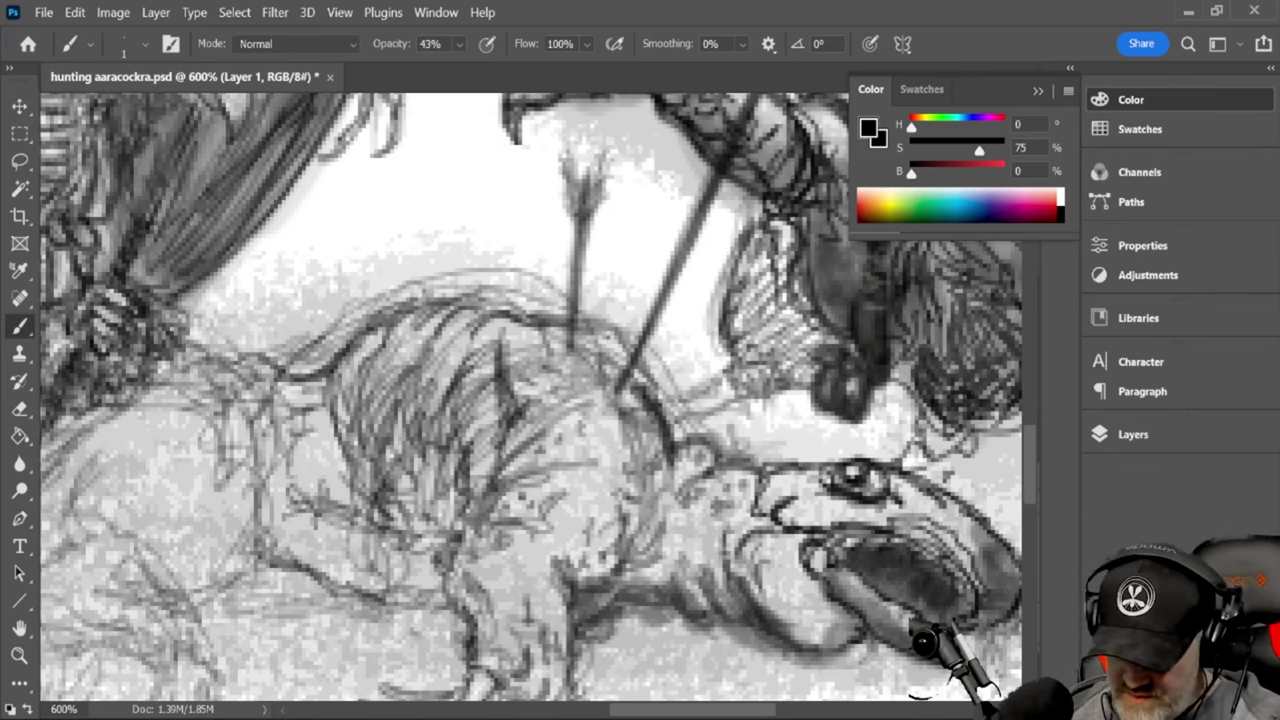
Shade the curved fold between the beast's shoulder and neck with dark strokes
mouse_move(618, 548)
left_mouse_down()
mouse_move(649, 498)
mouse_move(646, 472)
left_mouse_up()
mouse_move(602, 558)
left_mouse_down()
mouse_move(645, 498)
mouse_move(632, 450)
left_mouse_up()
left_click_drag(628, 534, 642, 462)
mouse_move(614, 562)
left_mouse_down()
mouse_move(641, 466)
mouse_move(653, 524)
left_mouse_up()
left_click_drag(631, 559, 663, 511)
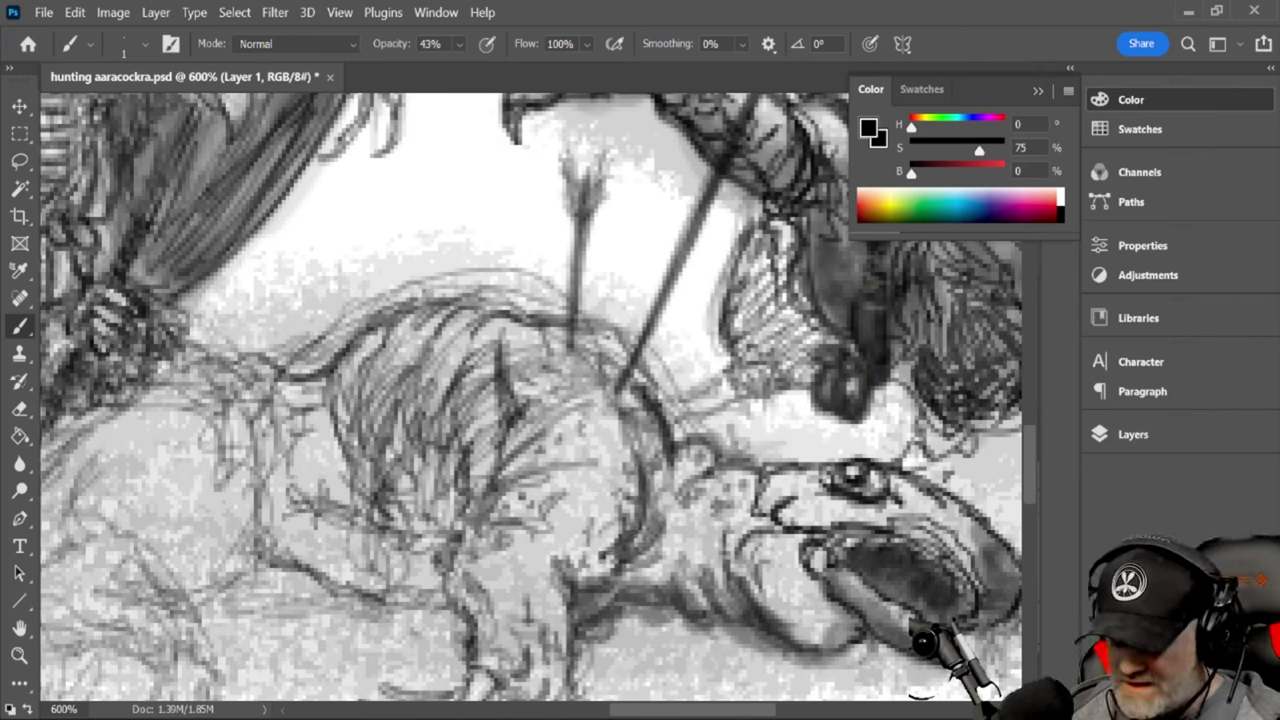
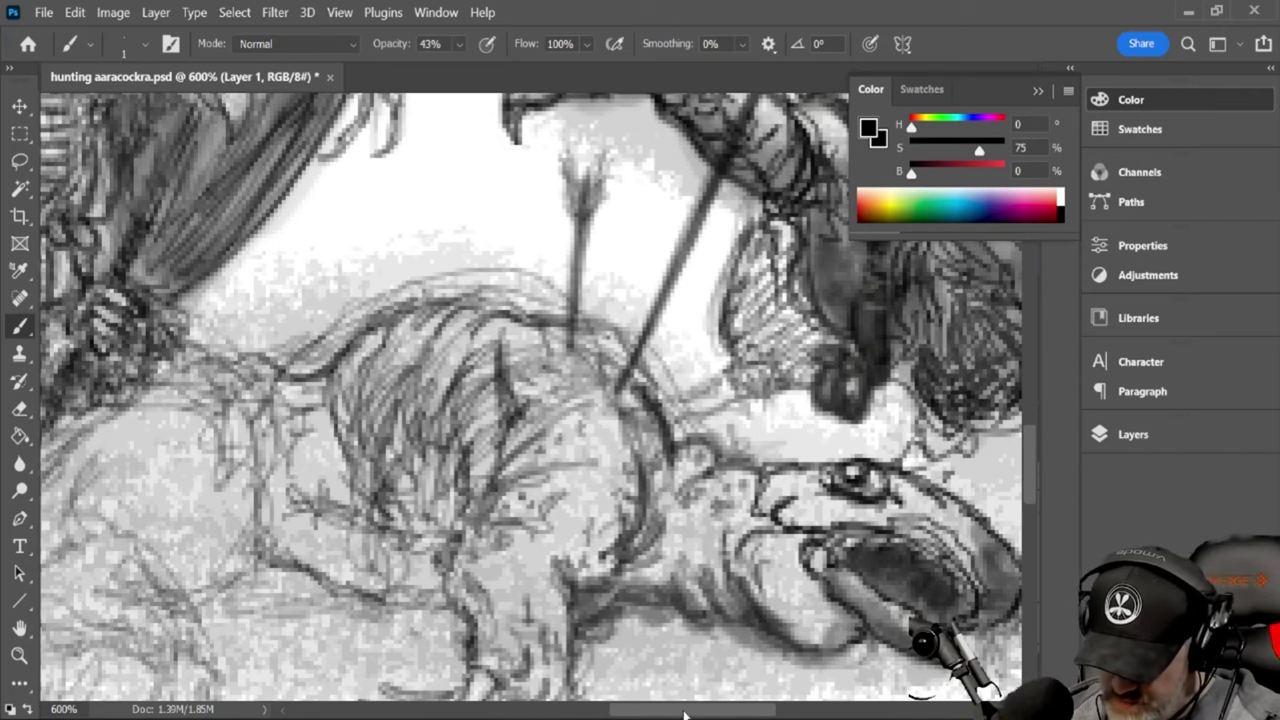
Draw short dark fur tufts along the beast's spine between the mane and the hips
left_click_drag(684, 716, 634, 716)
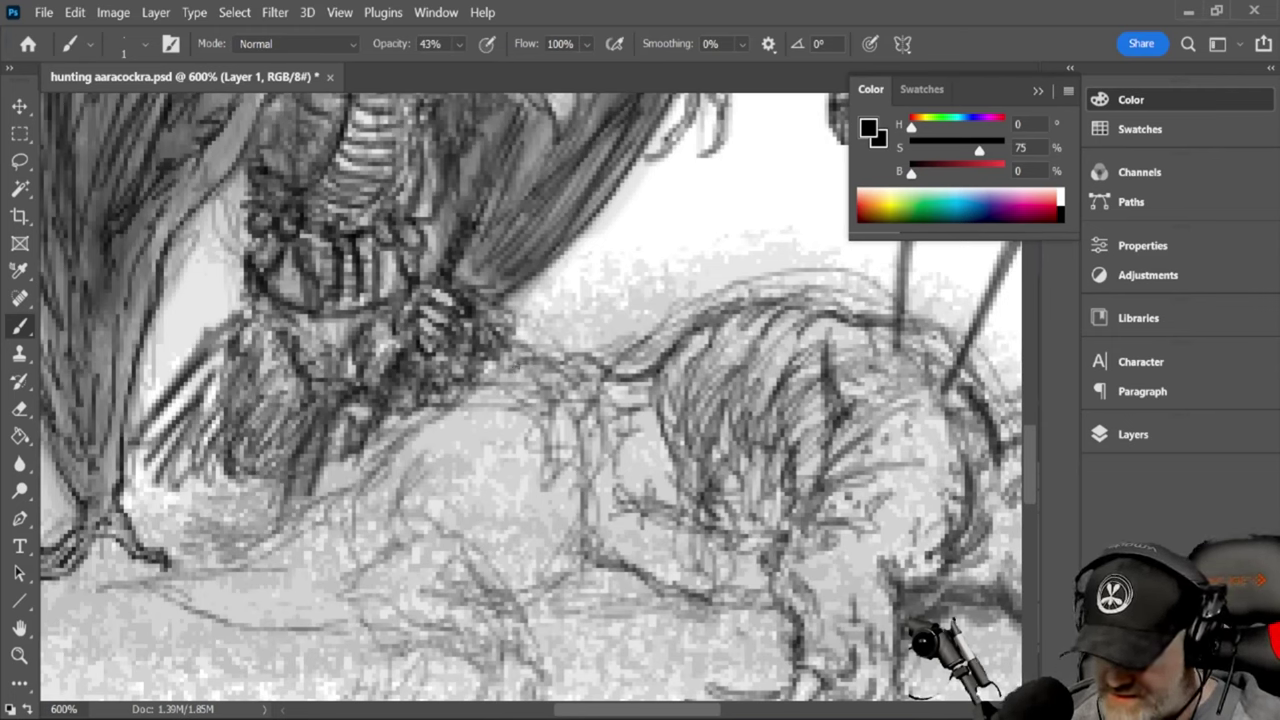
mouse_move(514, 352)
left_mouse_down()
mouse_move(534, 367)
mouse_move(534, 420)
left_mouse_up()
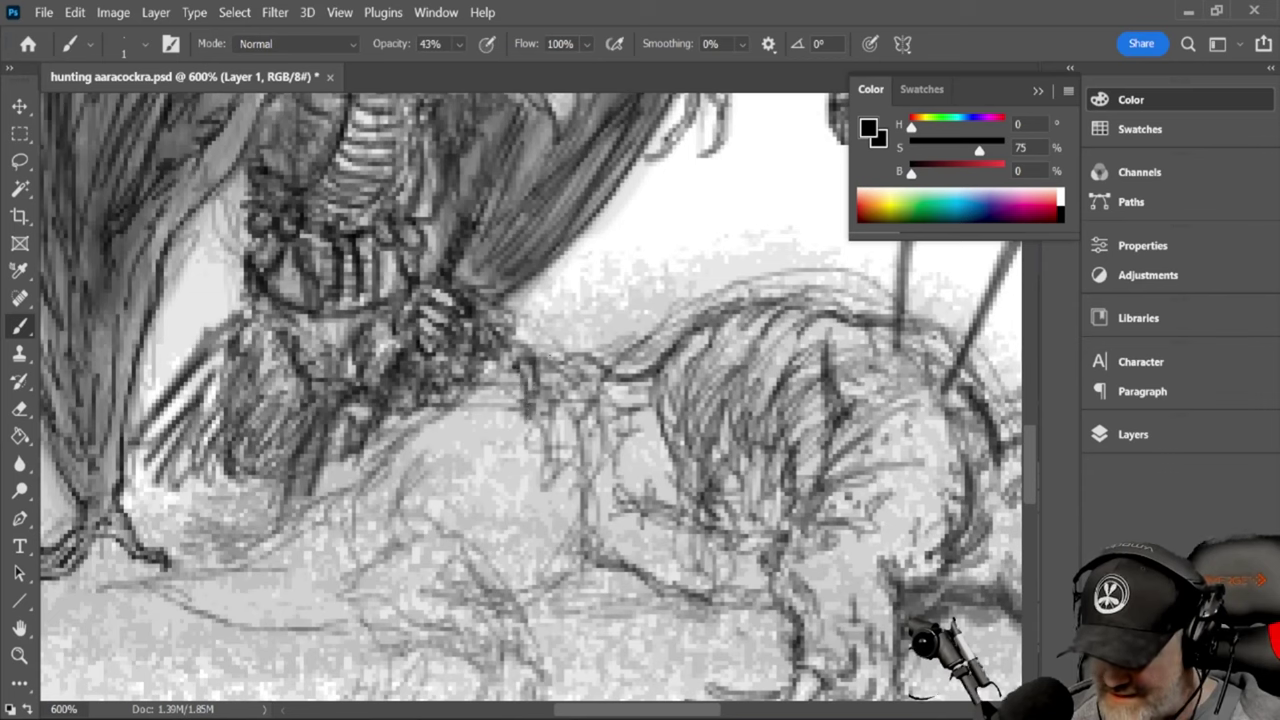
mouse_move(551, 369)
left_mouse_down()
mouse_move(545, 410)
mouse_move(539, 364)
mouse_move(540, 413)
mouse_move(546, 356)
mouse_move(566, 414)
mouse_move(570, 380)
mouse_move(512, 362)
mouse_move(589, 364)
left_mouse_up()
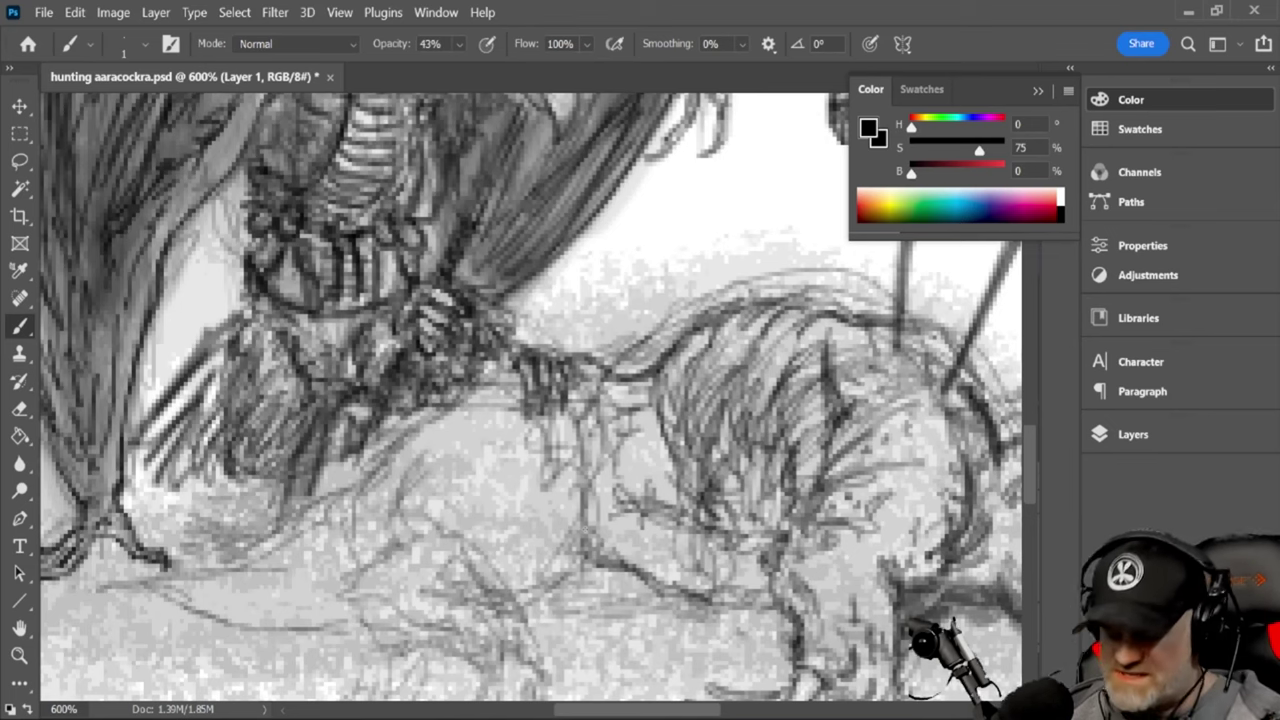
Darken the rump contour below the standing hunter and sketch the curved front of the beast's hind thigh
left_click_drag(517, 367, 393, 455)
mouse_move(504, 378)
left_mouse_down()
mouse_move(402, 438)
mouse_move(386, 462)
left_mouse_up()
mouse_move(495, 380)
left_mouse_down()
mouse_move(420, 442)
mouse_move(412, 472)
mouse_move(358, 496)
left_mouse_up()
mouse_move(416, 432)
left_mouse_down()
mouse_move(348, 502)
mouse_move(450, 454)
left_mouse_up()
left_click_drag(401, 523, 452, 454)
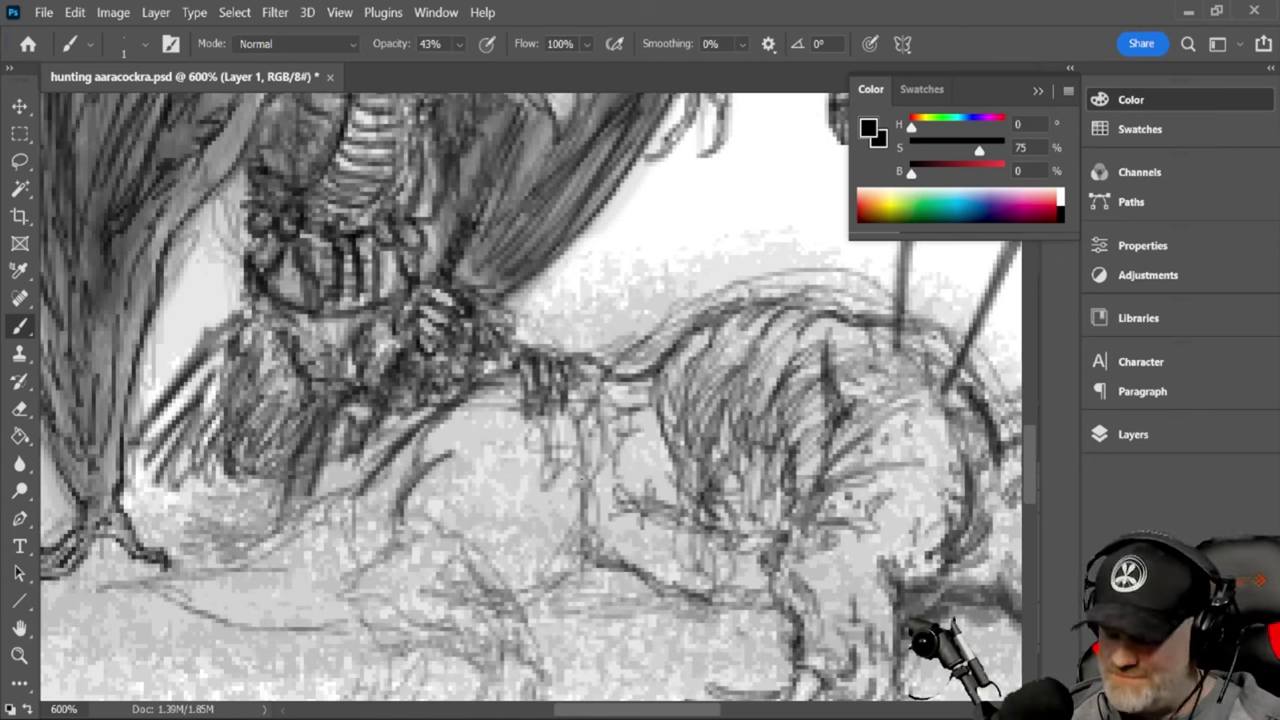
Shade the curved underside of the beast's hind thigh with overlapping dark strokes
mouse_move(580, 462)
left_mouse_down()
mouse_move(541, 538)
mouse_move(467, 560)
left_mouse_up()
left_click_drag(567, 511, 464, 560)
left_click_drag(583, 473, 479, 580)
left_click_drag(582, 515, 471, 570)
left_click_drag(581, 476, 544, 546)
Define the upper contour of the hind thigh and outline the knee and start of the lower leg
mouse_move(413, 495)
left_mouse_down()
mouse_move(460, 457)
mouse_move(443, 451)
mouse_move(472, 408)
mouse_move(518, 386)
left_mouse_up()
mouse_move(434, 444)
left_mouse_down()
mouse_move(508, 396)
mouse_move(474, 420)
left_mouse_up()
left_click_drag(437, 551, 483, 571)
left_click_drag(429, 547, 500, 623)
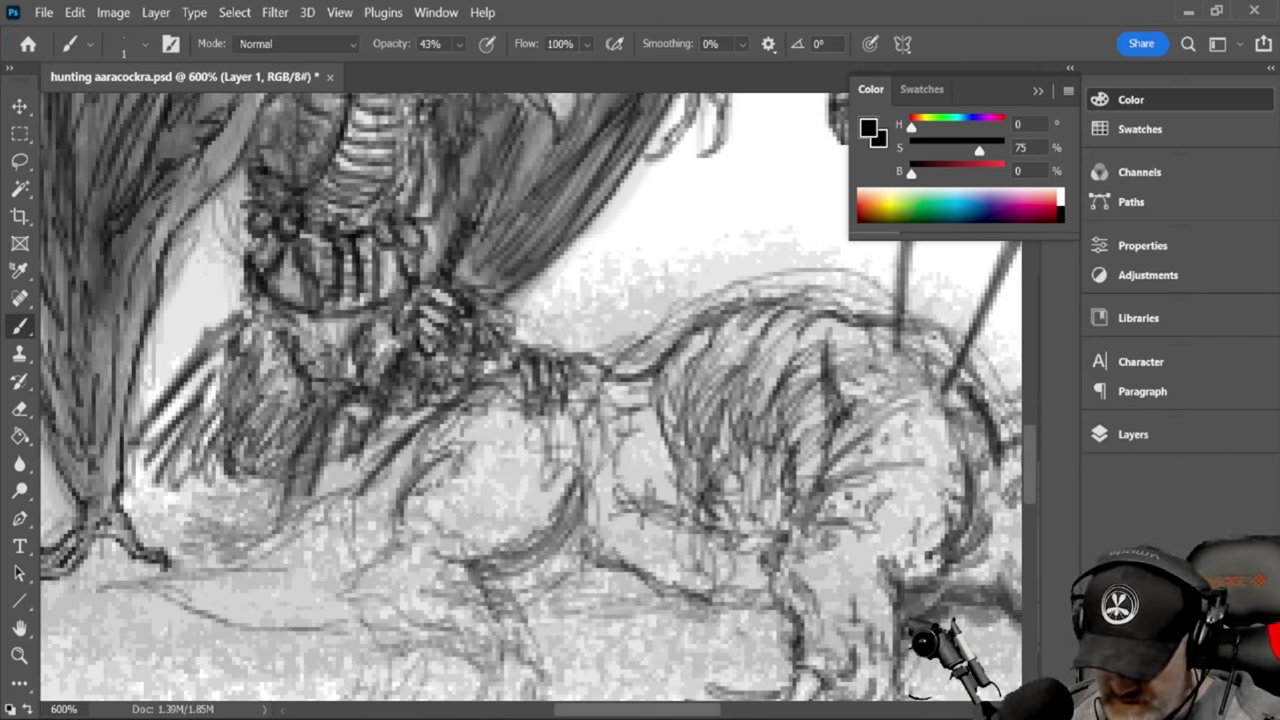
mouse_move(396, 510)
left_mouse_down()
mouse_move(368, 616)
mouse_move(412, 630)
left_mouse_up()
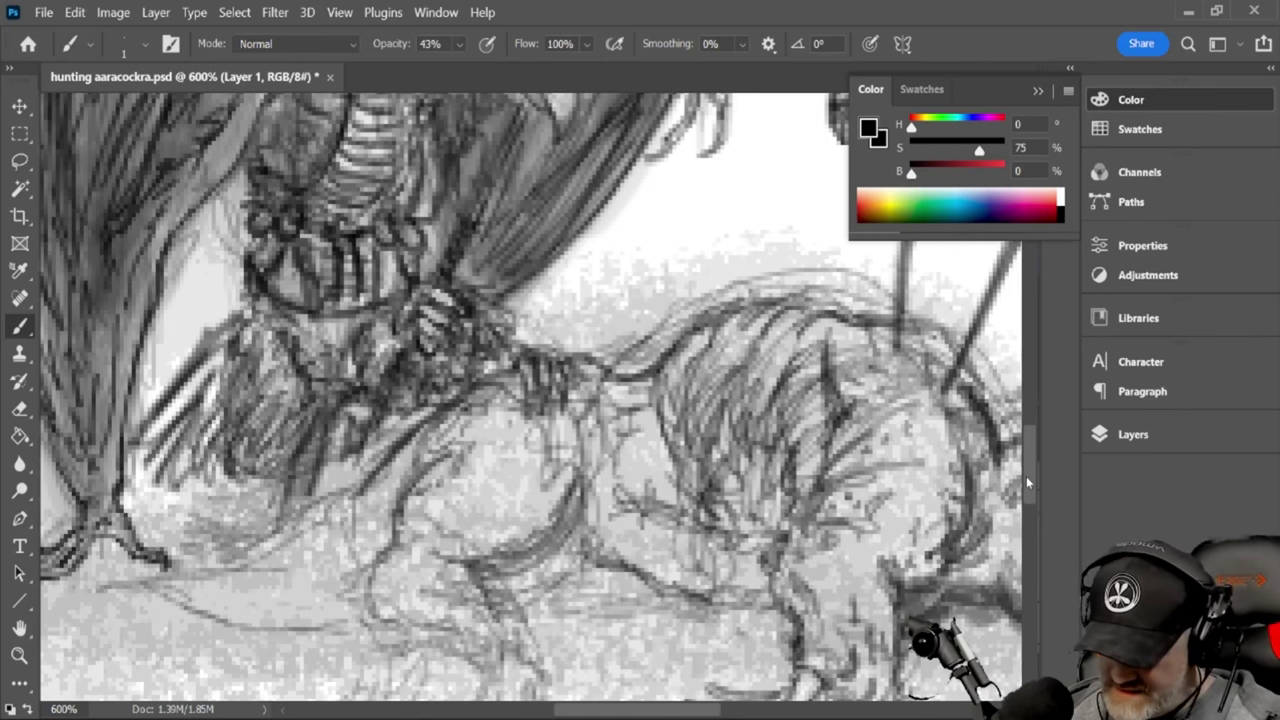
Darken both contours of the beast's lower hind leg down to the ankle
scroll(1026, 482, "down", 3)
mouse_move(368, 466)
left_mouse_down()
mouse_move(480, 548)
mouse_move(420, 518)
mouse_move(466, 536)
mouse_move(516, 506)
mouse_move(504, 500)
mouse_move(536, 536)
left_mouse_up()
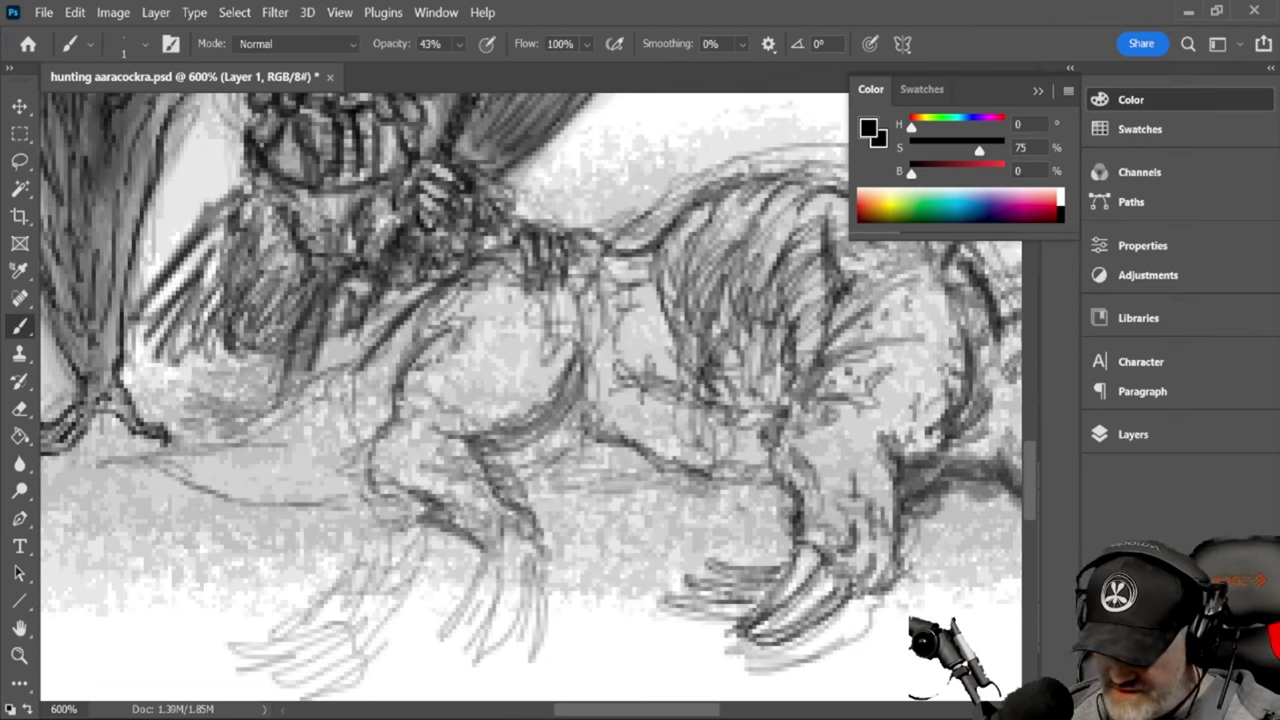
left_click_drag(496, 486, 532, 520)
mouse_move(428, 508)
left_mouse_down()
mouse_move(442, 530)
mouse_move(486, 540)
mouse_move(487, 556)
left_mouse_up()
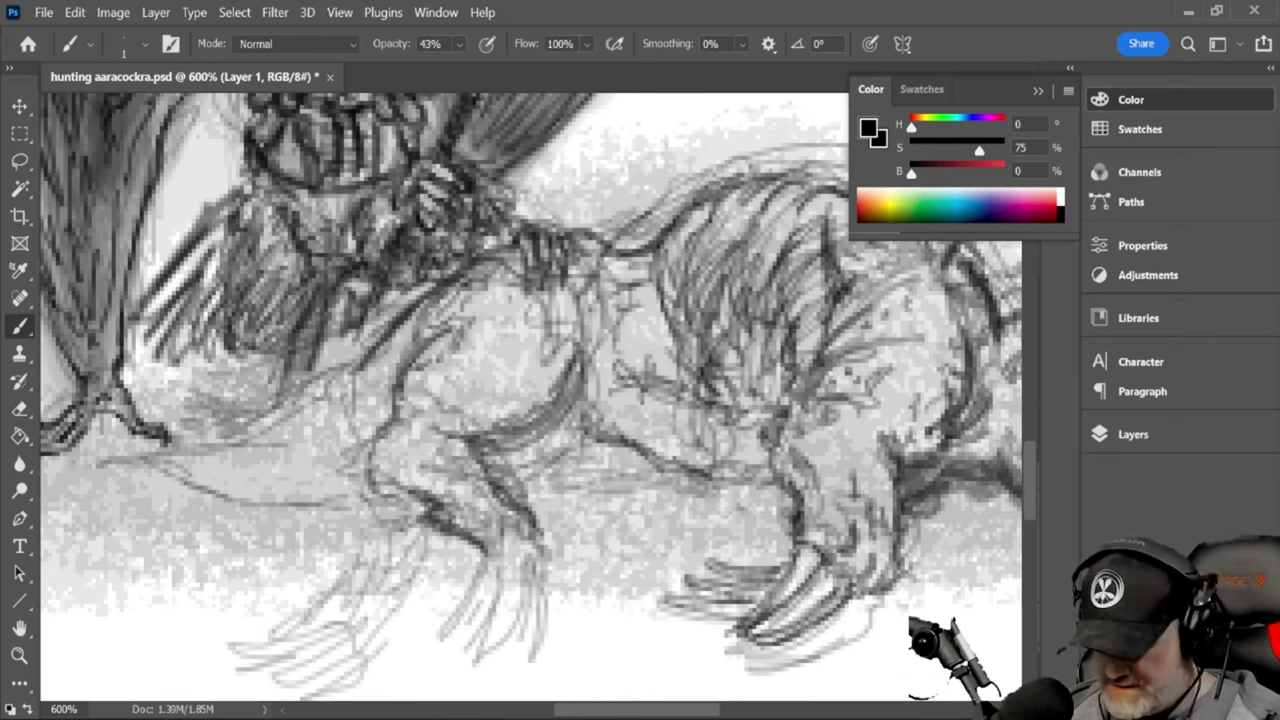
Shade the ankle and toes of the hind foot nearest the belly
mouse_move(490, 550)
left_mouse_down()
mouse_move(502, 588)
mouse_move(526, 567)
mouse_move(486, 604)
mouse_move(508, 540)
mouse_move(524, 576)
mouse_move(530, 556)
mouse_move(536, 566)
mouse_move(494, 614)
left_mouse_up()
left_click_drag(512, 582, 487, 613)
left_click_drag(539, 562, 504, 616)
left_click_drag(537, 558, 504, 615)
left_click_drag(538, 530, 534, 572)
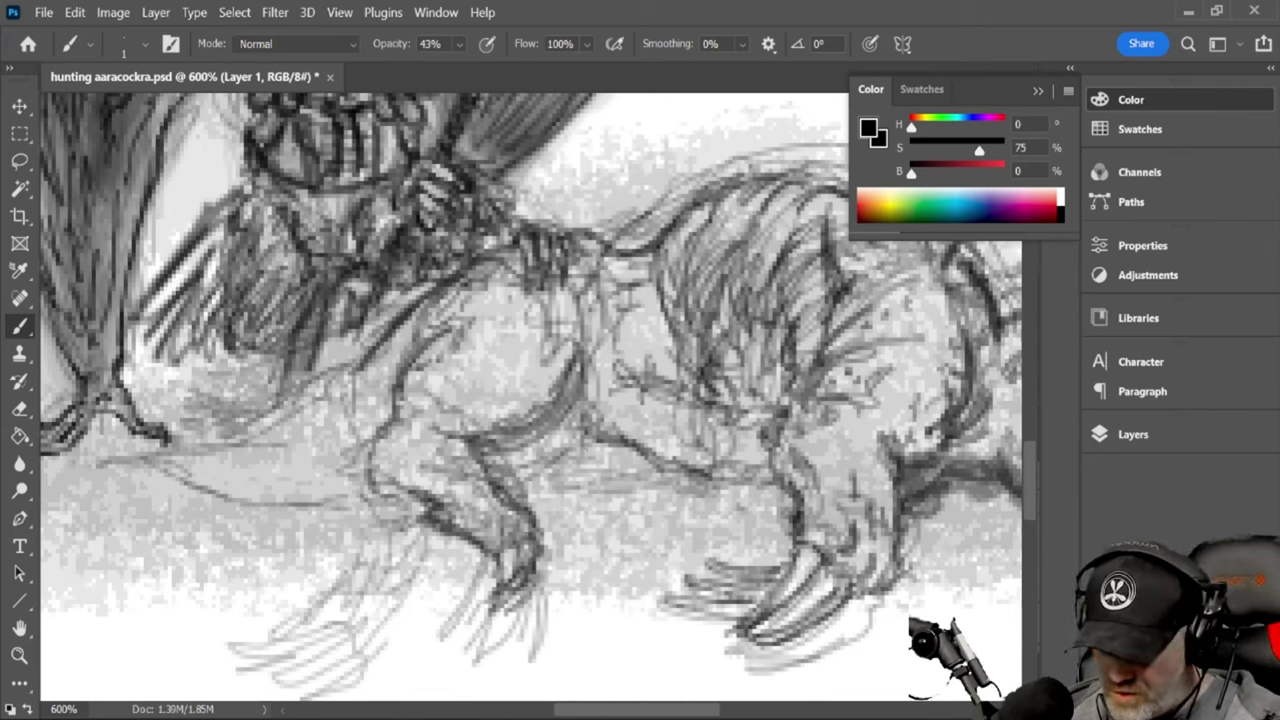
Extend the darker belly line behind the hind leg, across to the lower leg
left_click_drag(646, 451, 554, 468)
left_click_drag(604, 450, 534, 483)
left_click_drag(536, 475, 490, 486)
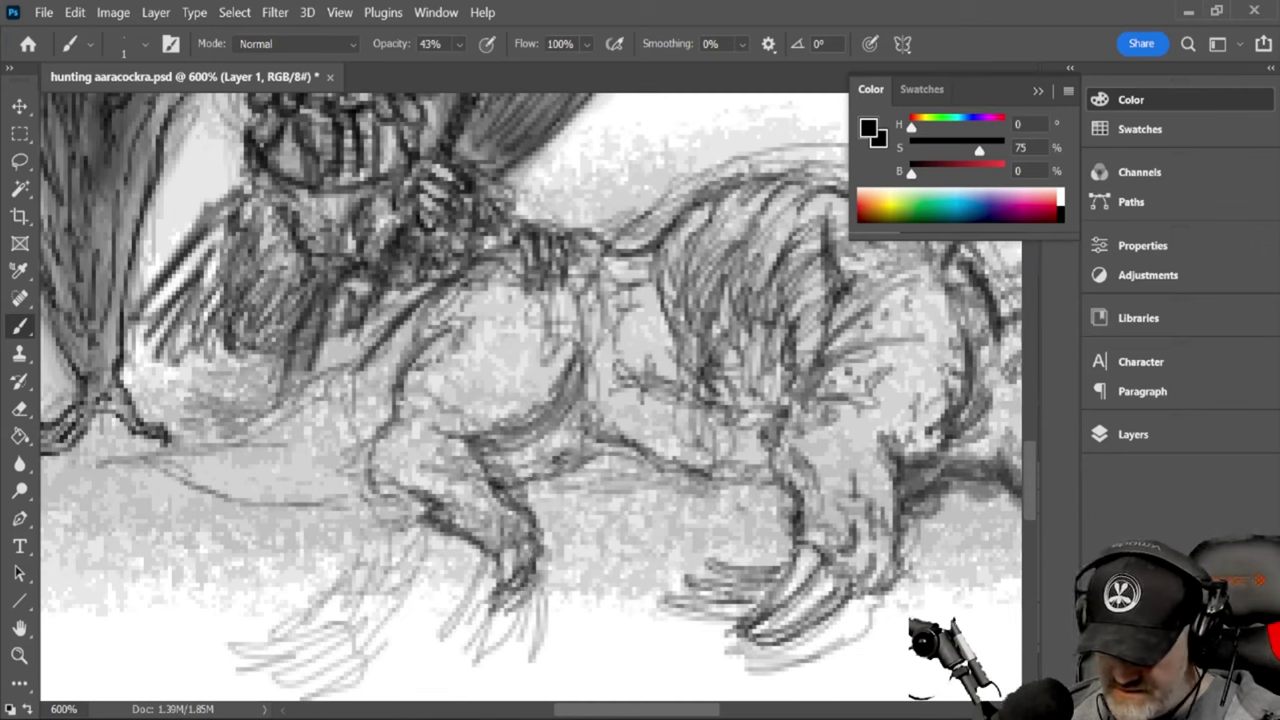
Sketch the beast's other hind foot with dark toes and add crease strokes around the knee
left_click_drag(436, 526, 410, 550)
left_click_drag(386, 500, 342, 554)
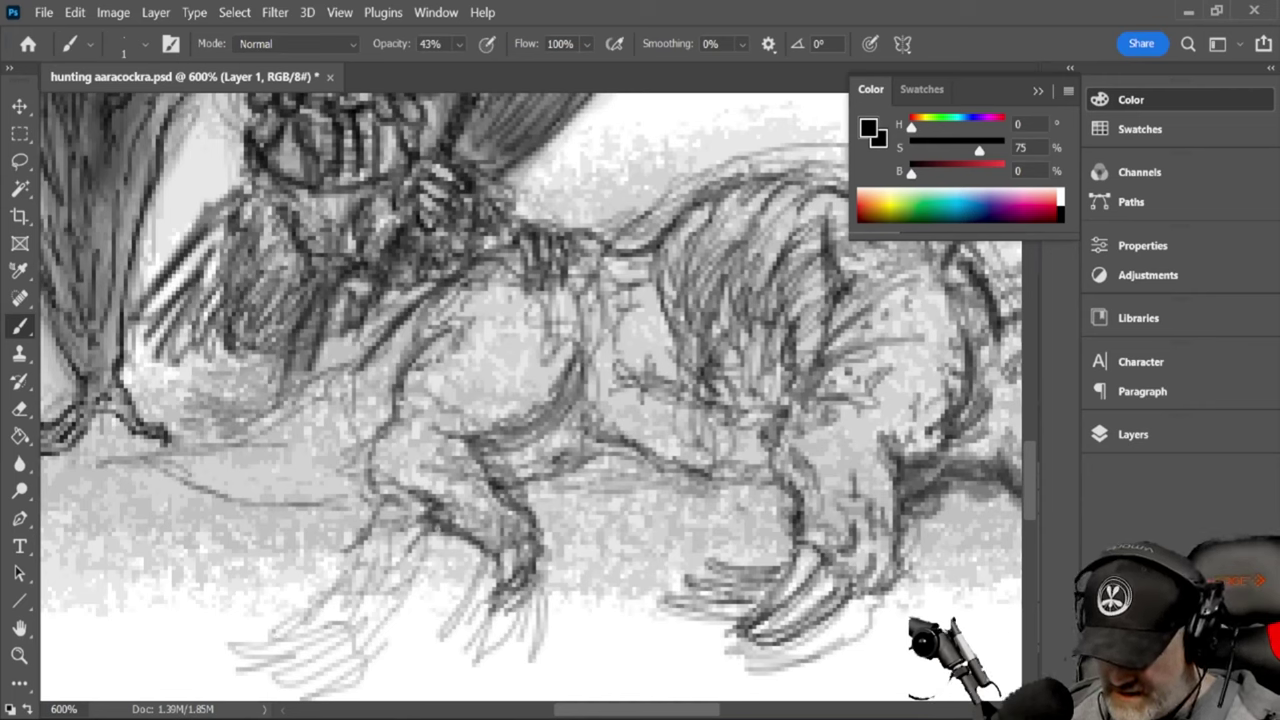
mouse_move(422, 537)
left_mouse_down()
mouse_move(362, 570)
mouse_move(314, 558)
mouse_move(330, 564)
mouse_move(332, 548)
mouse_move(338, 572)
mouse_move(386, 572)
mouse_move(358, 556)
mouse_move(366, 530)
mouse_move(382, 548)
mouse_move(380, 534)
left_mouse_up()
left_click_drag(404, 496, 372, 526)
mouse_move(424, 474)
left_mouse_down()
mouse_move(372, 504)
mouse_move(404, 514)
left_mouse_up()
mouse_move(392, 474)
left_mouse_down()
mouse_move(380, 484)
mouse_move(382, 462)
left_mouse_up()
left_click_drag(404, 436, 390, 476)
Add short wavy texture strokes across the upper part of the hind thigh
mouse_move(490, 338)
left_mouse_down()
mouse_move(440, 398)
mouse_move(474, 386)
left_mouse_up()
left_click_drag(528, 330, 458, 388)
left_click_drag(498, 314, 472, 336)
left_click_drag(492, 304, 452, 344)
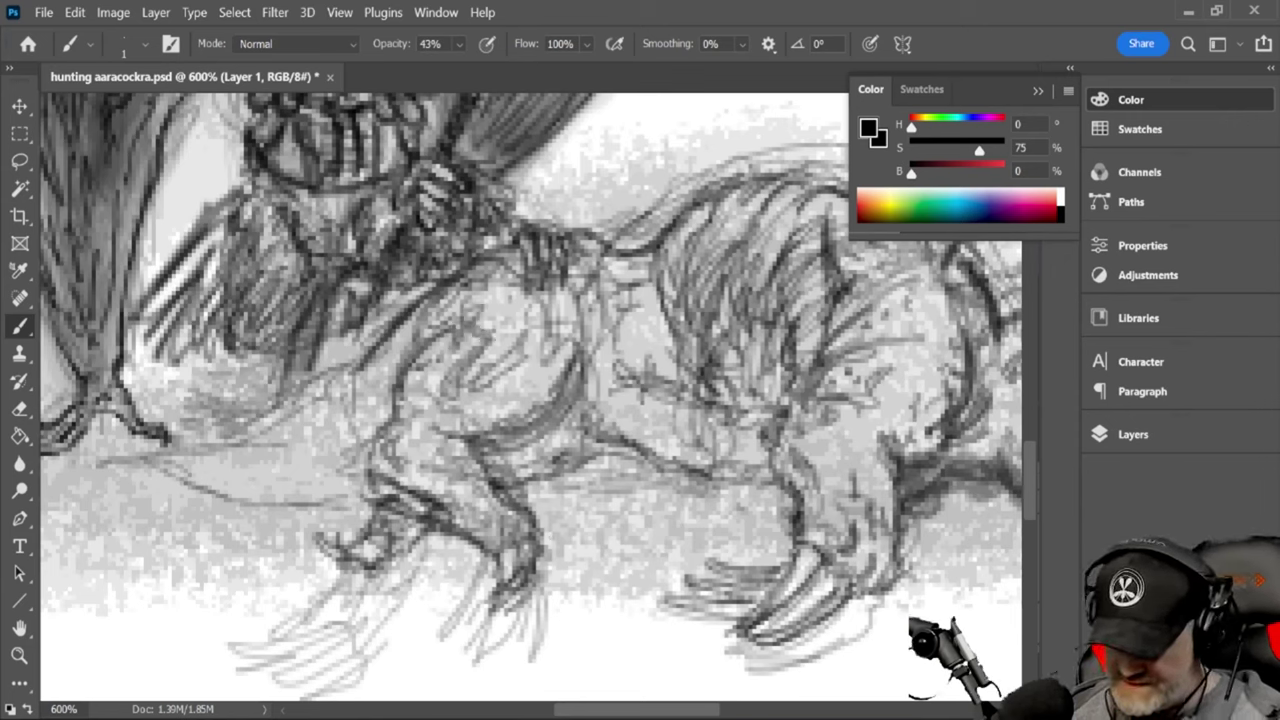
Deepen the shadow beneath the hind thigh with dense dark strokes where it meets the belly
left_click_drag(538, 438, 482, 464)
left_click_drag(586, 432, 500, 478)
mouse_move(606, 406)
left_mouse_down()
mouse_move(548, 476)
mouse_move(556, 452)
left_mouse_up()
left_click_drag(548, 450, 478, 458)
left_click_drag(566, 410, 482, 454)
left_click_drag(594, 386, 480, 446)
mouse_move(580, 378)
left_mouse_down()
mouse_move(546, 432)
mouse_move(570, 436)
left_mouse_up()
mouse_move(602, 426)
left_mouse_down()
mouse_move(572, 446)
mouse_move(594, 446)
left_mouse_up()
mouse_move(572, 424)
left_mouse_down()
mouse_move(546, 446)
mouse_move(578, 458)
mouse_move(470, 483)
left_mouse_up()
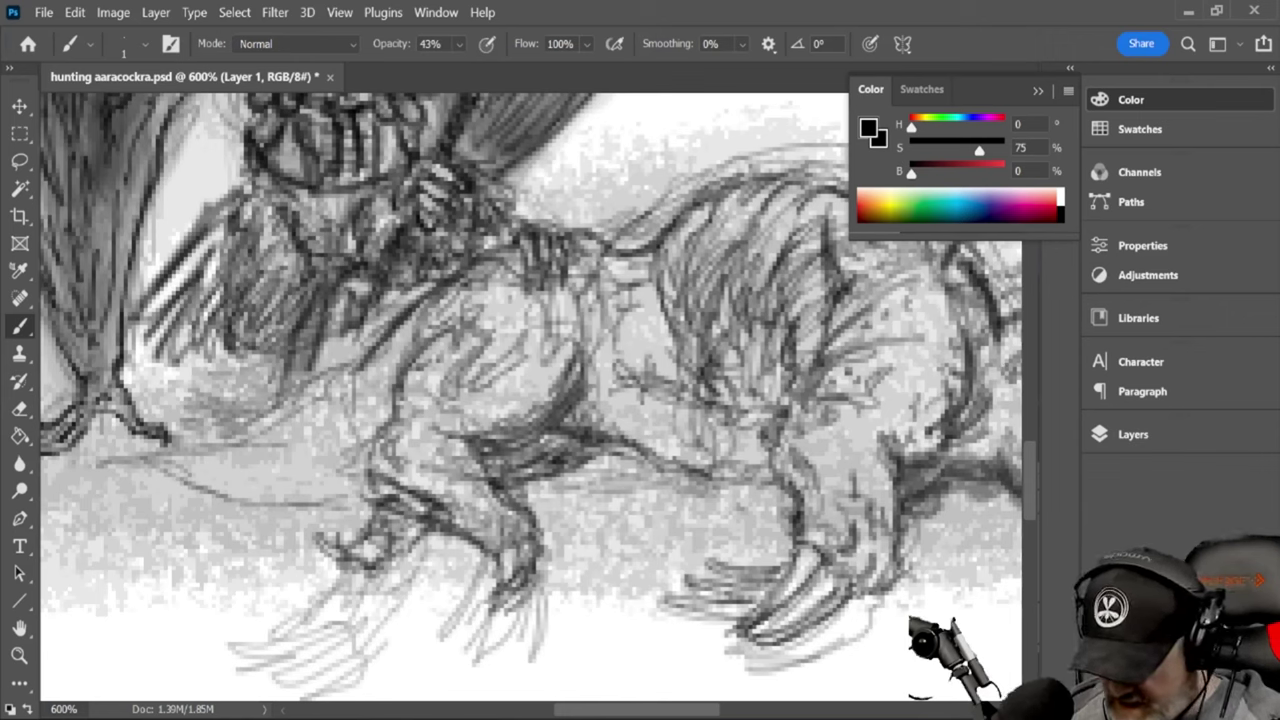
Outline the beast's tail with dark edges and add short stripes along its underside
left_click_drag(358, 474, 276, 488)
mouse_move(350, 372)
left_mouse_down()
mouse_move(274, 415)
mouse_move(162, 438)
mouse_move(338, 371)
mouse_move(196, 440)
mouse_move(136, 446)
mouse_move(150, 462)
mouse_move(284, 490)
mouse_move(358, 482)
mouse_move(180, 474)
mouse_move(258, 490)
mouse_move(356, 482)
left_mouse_up()
mouse_move(212, 460)
left_mouse_down()
mouse_move(232, 488)
mouse_move(332, 490)
left_mouse_up()
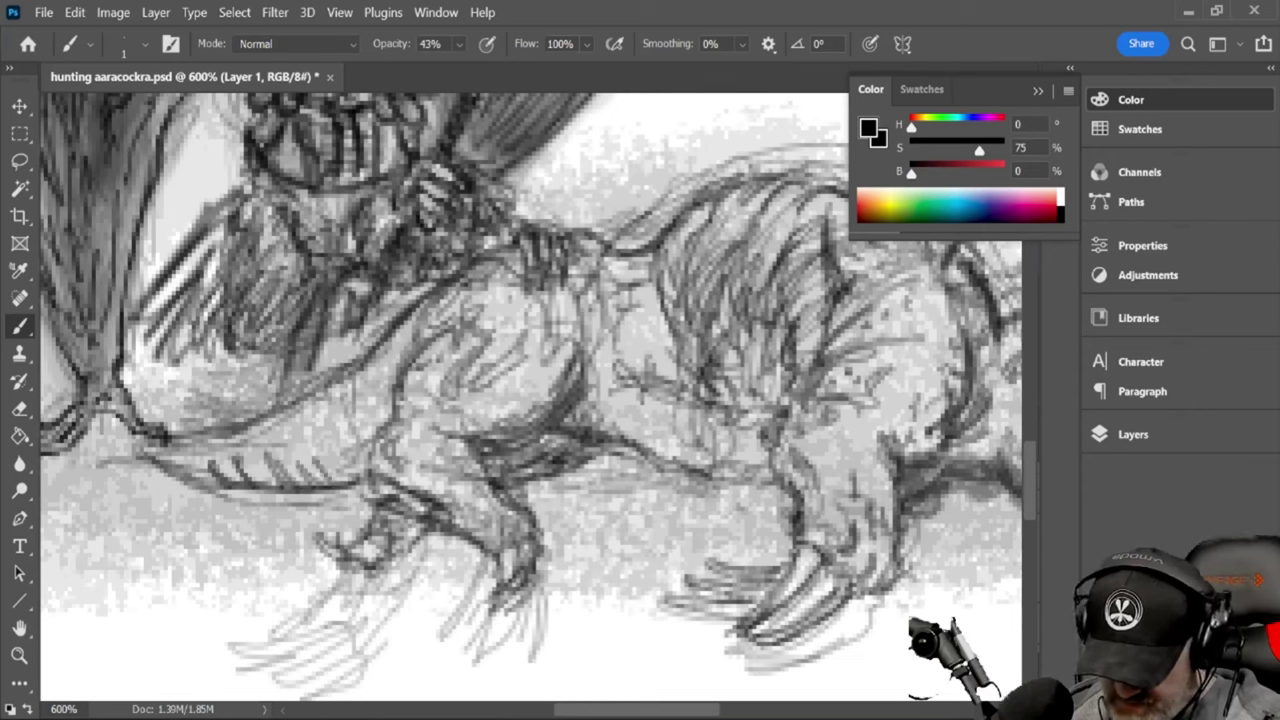
Texture the tail with scale and stripe marks from its base to its tip, reinforcing the upper edge
left_click_drag(338, 436, 356, 482)
mouse_move(386, 376)
left_mouse_down()
mouse_move(392, 418)
mouse_move(396, 386)
mouse_move(352, 402)
left_mouse_up()
mouse_move(322, 396)
left_mouse_down()
mouse_move(332, 416)
mouse_move(314, 412)
left_mouse_up()
mouse_move(286, 411)
left_mouse_down()
mouse_move(296, 424)
mouse_move(274, 434)
left_mouse_up()
mouse_move(234, 425)
left_mouse_down()
mouse_move(244, 440)
mouse_move(182, 444)
left_mouse_up()
mouse_move(172, 440)
left_mouse_down()
mouse_move(226, 450)
mouse_move(314, 418)
left_mouse_up()
mouse_move(314, 414)
left_mouse_down()
mouse_move(370, 376)
mouse_move(398, 332)
left_mouse_up()
mouse_move(390, 374)
left_mouse_down()
mouse_move(370, 412)
mouse_move(304, 426)
left_mouse_up()
mouse_move(328, 434)
left_mouse_down()
mouse_move(262, 450)
mouse_move(356, 438)
left_mouse_up()
mouse_move(372, 404)
left_mouse_down()
mouse_move(326, 436)
mouse_move(220, 452)
left_mouse_up()
left_click_drag(218, 446, 164, 460)
left_click_drag(184, 456, 224, 480)
Draw curved stripes across the beast's underbelly between the hind thigh and the front leg
left_click_drag(584, 393, 648, 447)
left_click_drag(621, 386, 646, 445)
left_click_drag(635, 397, 686, 468)
left_click_drag(664, 410, 690, 466)
mouse_move(692, 394)
left_mouse_down()
mouse_move(676, 468)
mouse_move(664, 454)
left_mouse_up()
left_click_drag(636, 386, 660, 454)
mouse_move(718, 416)
left_mouse_down()
mouse_move(702, 470)
mouse_move(738, 464)
left_mouse_up()
mouse_move(760, 432)
left_mouse_down()
mouse_move(742, 470)
mouse_move(748, 432)
left_mouse_up()
left_click_drag(768, 428, 758, 468)
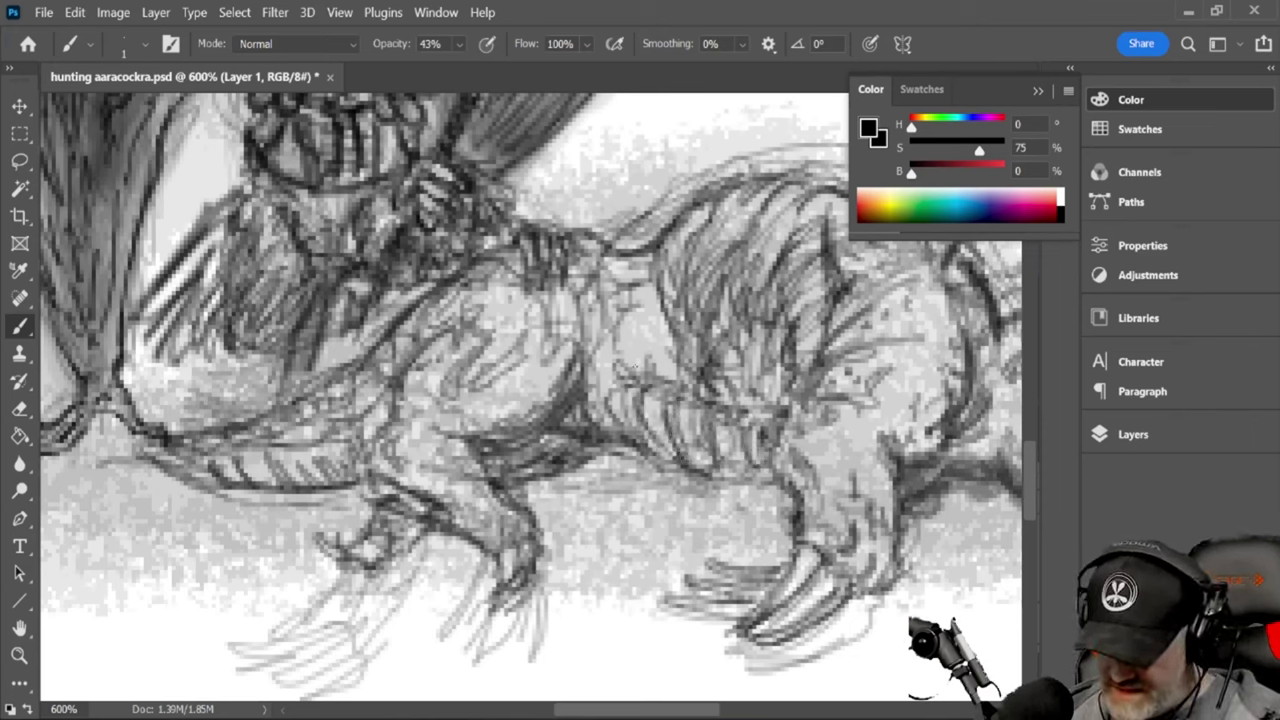
Add short dark strokes to the beast's flank, the edge of its hind thigh and its lower back
mouse_move(620, 354)
left_mouse_down()
mouse_move(598, 372)
mouse_move(584, 434)
mouse_move(604, 382)
left_mouse_up()
left_click_drag(594, 338, 568, 388)
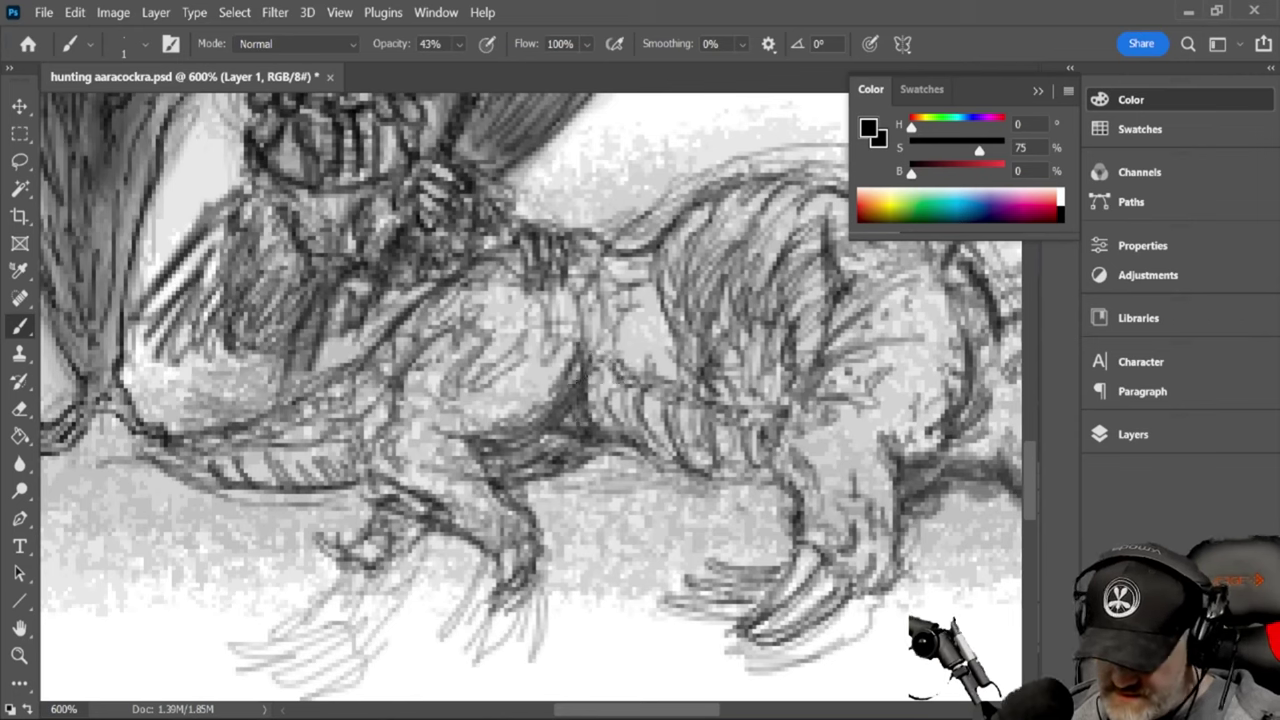
left_click_drag(434, 330, 406, 370)
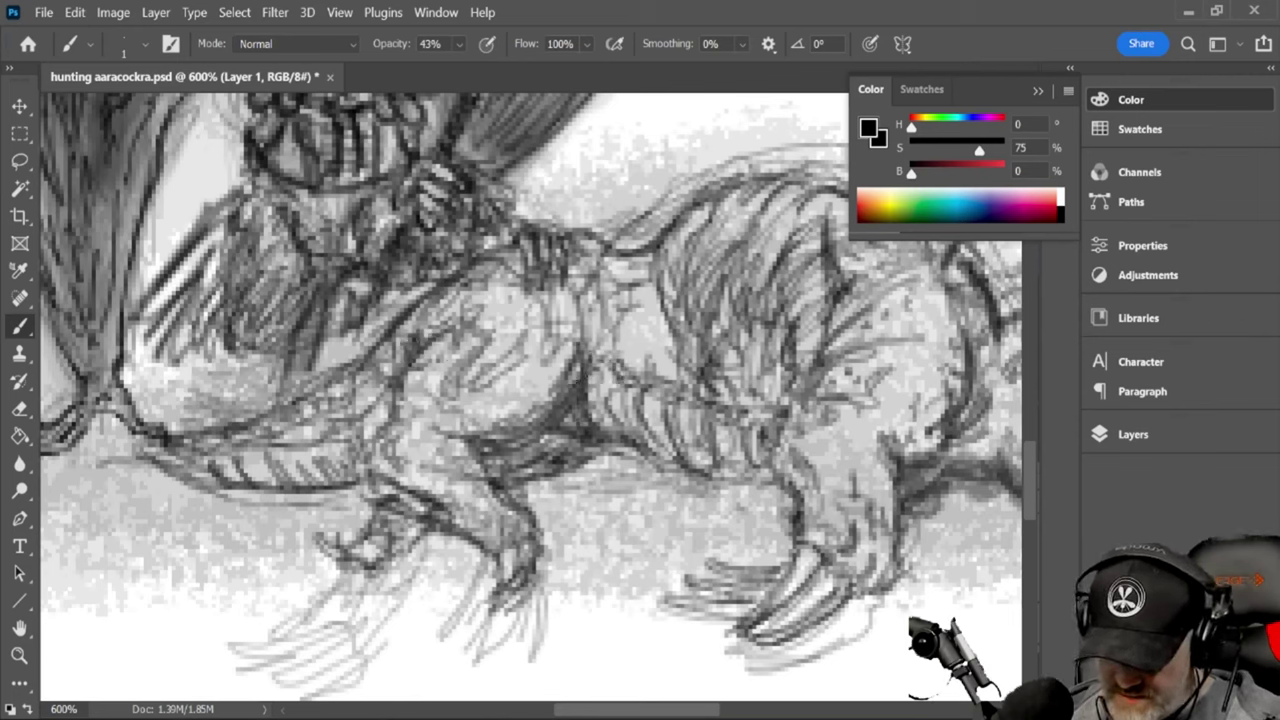
left_click_drag(633, 258, 618, 248)
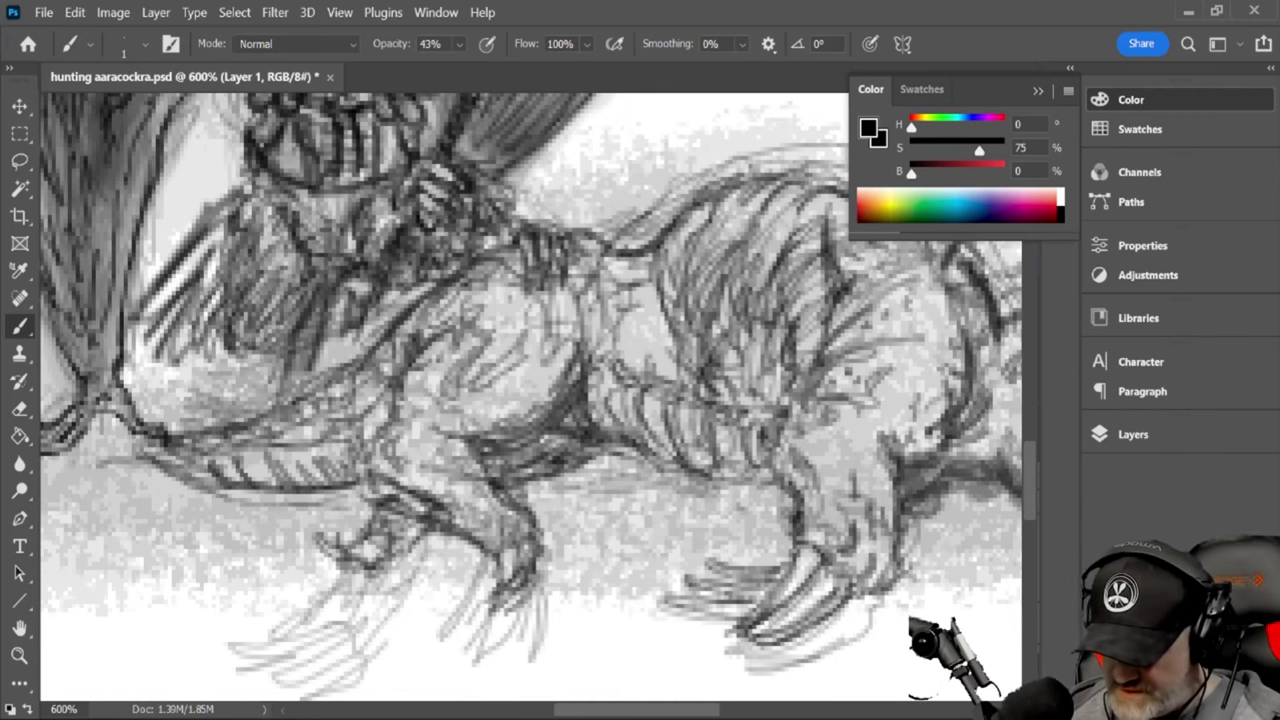
Darken the underside of the beast's neck with short strokes between the front leg and the throat
left_click_drag(1029, 489, 1029, 466)
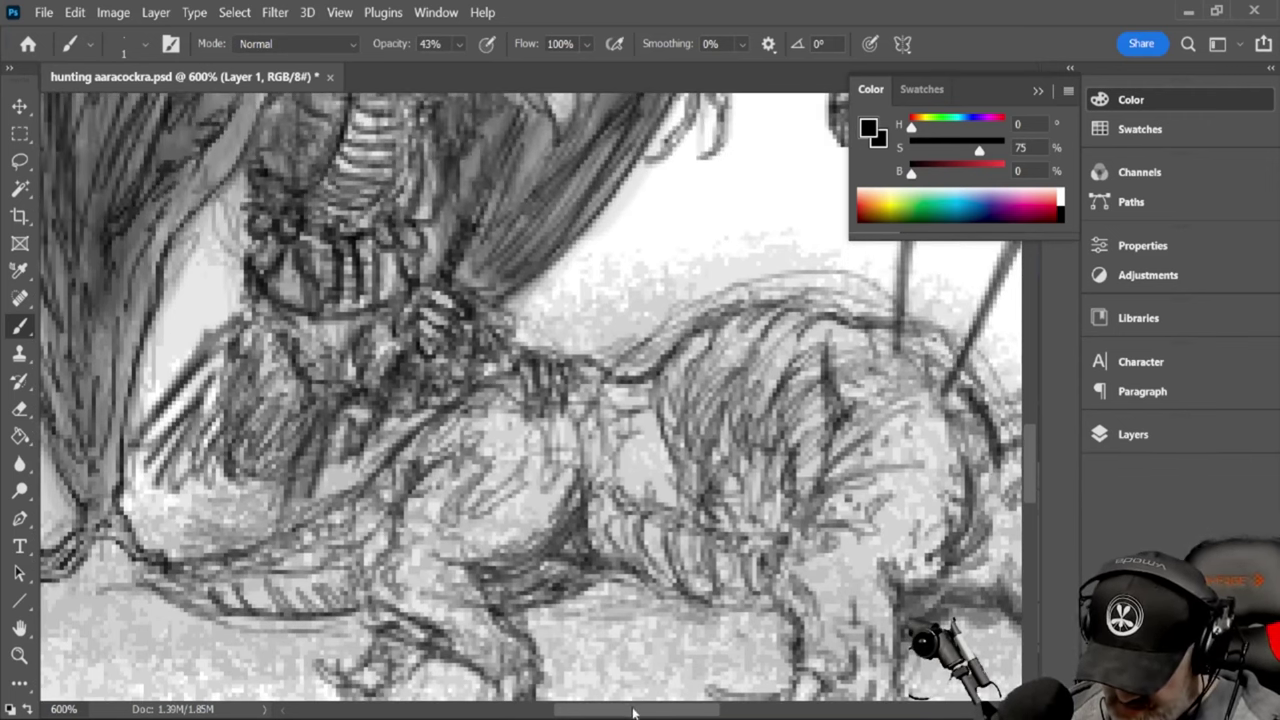
left_click_drag(658, 716, 712, 714)
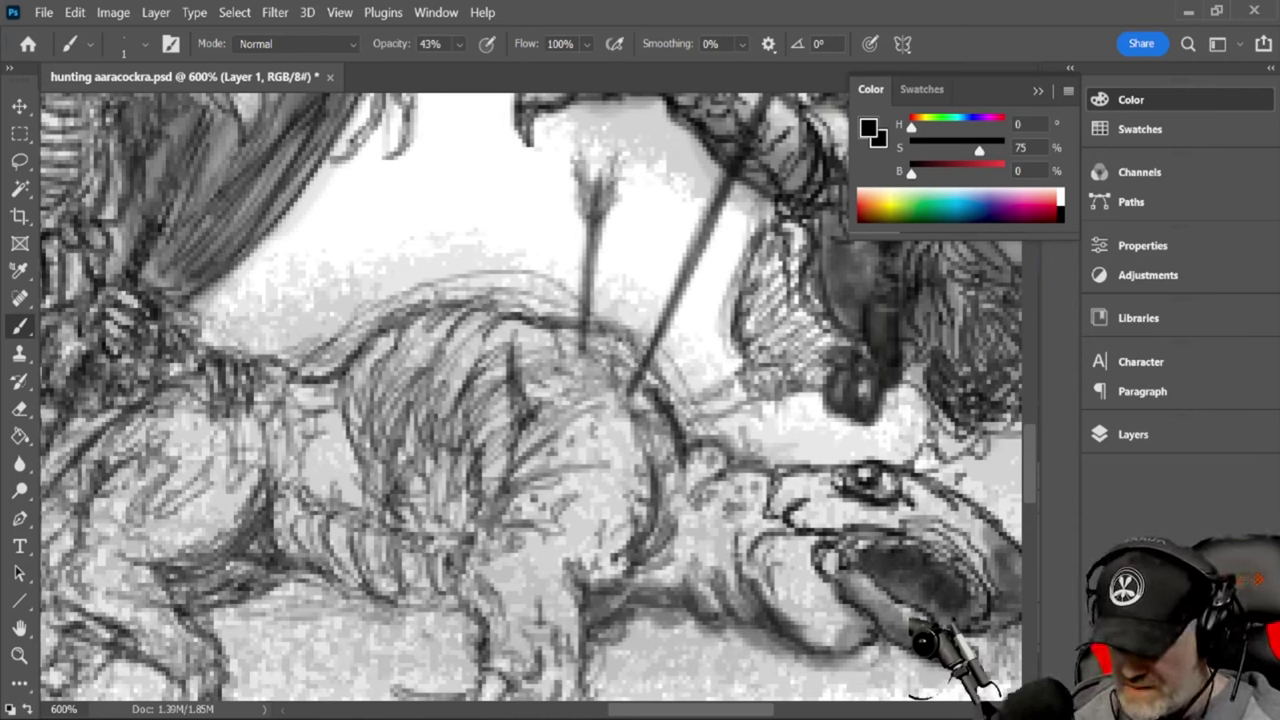
mouse_move(660, 549)
left_mouse_down()
mouse_move(690, 586)
mouse_move(747, 584)
mouse_move(650, 595)
mouse_move(745, 619)
left_mouse_up()
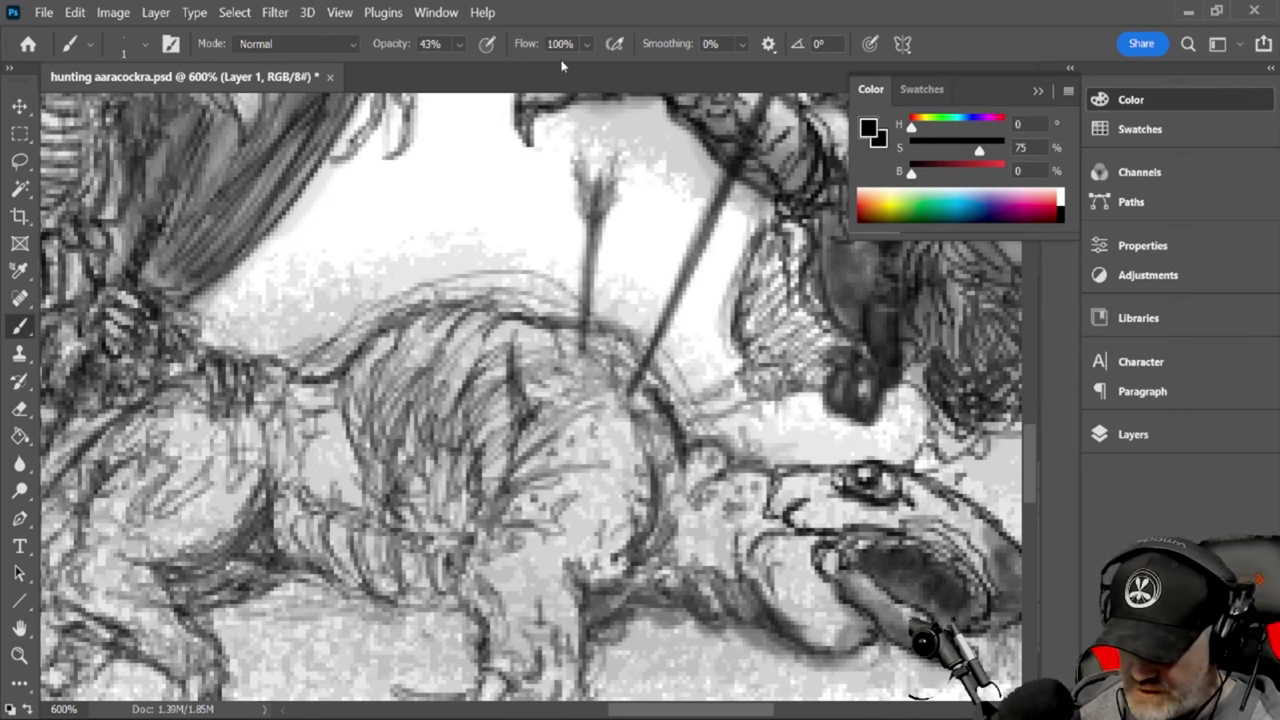
Shade the beast's underbelly, front leg and throat softly with a size 25 brush at 15% opacity
left_click(459, 44)
left_click(454, 66)
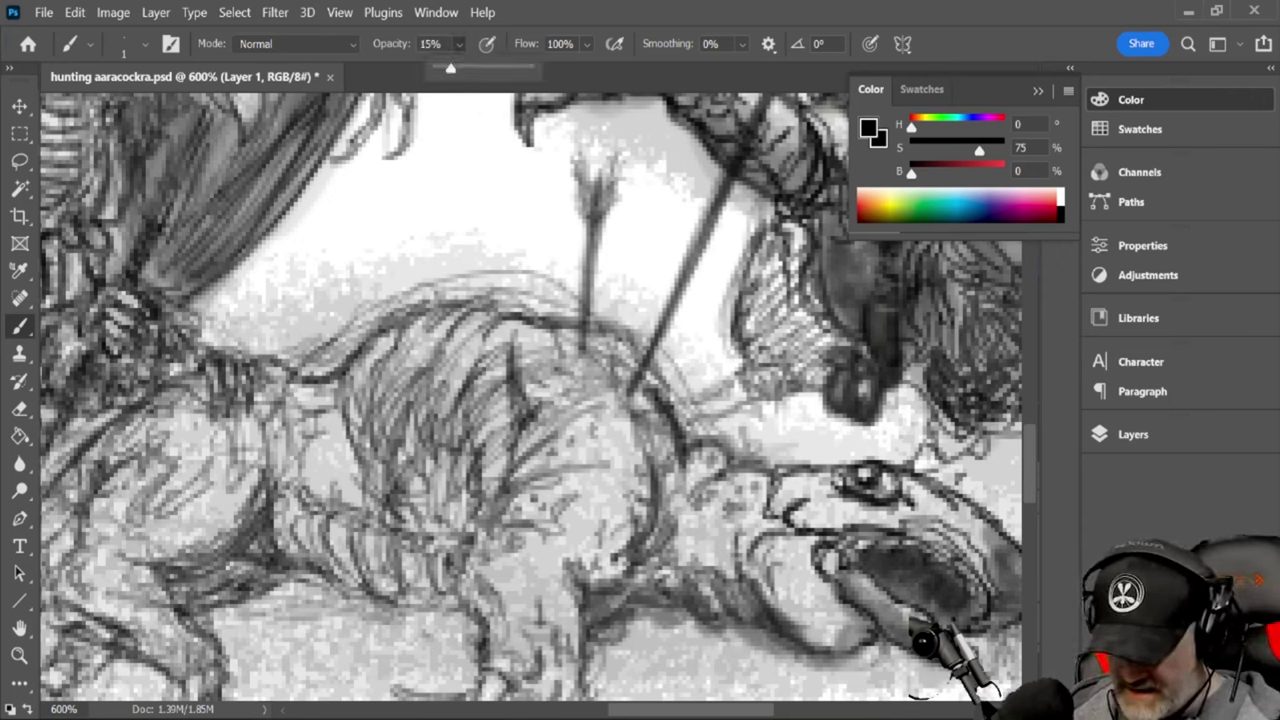
left_click(417, 478)
key("]")
key("]")
key("]")
key("]")
key("]")
key("]")
key("]")
key("]")
key("]")
key("]")
key("]")
key("]")
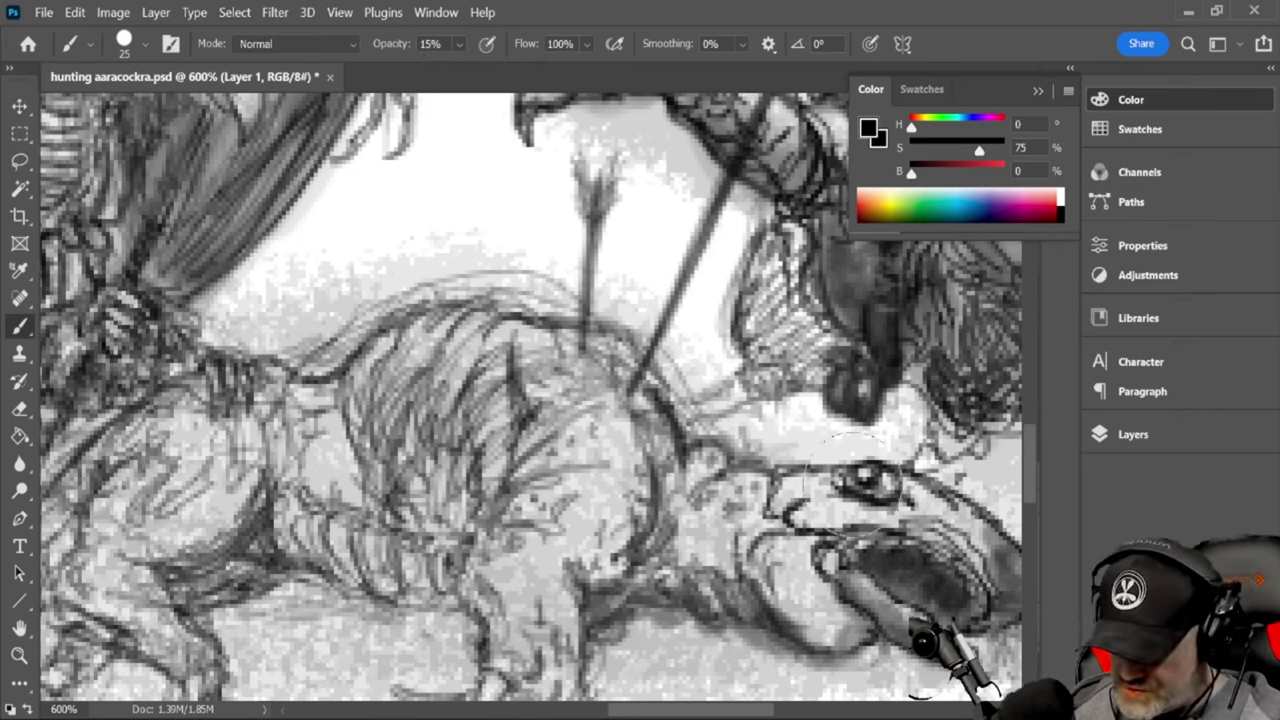
mouse_move(290, 510)
left_mouse_down()
mouse_move(340, 564)
mouse_move(455, 581)
mouse_move(280, 506)
left_mouse_up()
mouse_move(572, 600)
left_mouse_down()
mouse_move(672, 550)
mouse_move(720, 600)
left_mouse_up()
mouse_move(260, 500)
left_mouse_down()
mouse_move(200, 600)
mouse_move(310, 555)
left_mouse_up()
left_click_drag(768, 590, 814, 638)
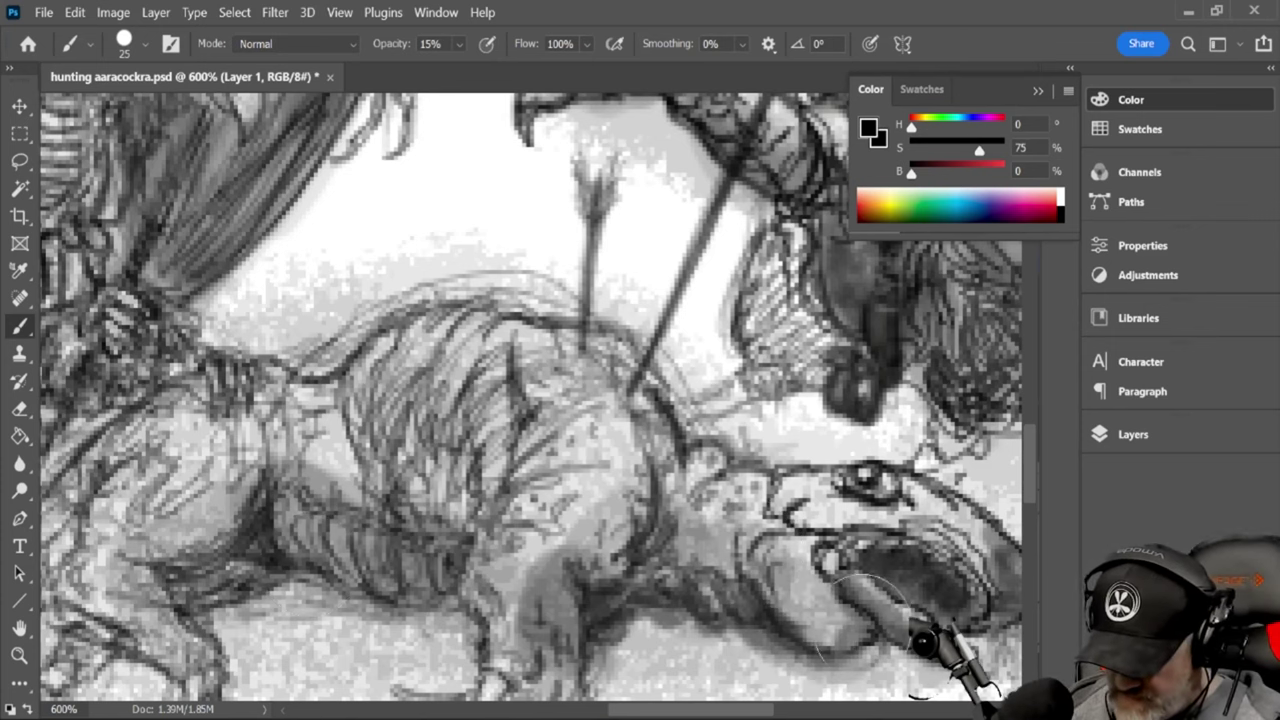
mouse_move(430, 510)
left_mouse_down()
mouse_move(370, 520)
mouse_move(390, 548)
mouse_move(330, 560)
mouse_move(420, 580)
mouse_move(350, 510)
mouse_move(380, 475)
left_mouse_up()
Deepen the shadows along the beast's belly and neck and on the ground beneath them with a size 10 brush
key("bracketleft")
key("bracketleft")
key("bracketleft")
mouse_move(416, 570)
left_mouse_down()
mouse_move(430, 583)
mouse_move(345, 580)
left_mouse_up()
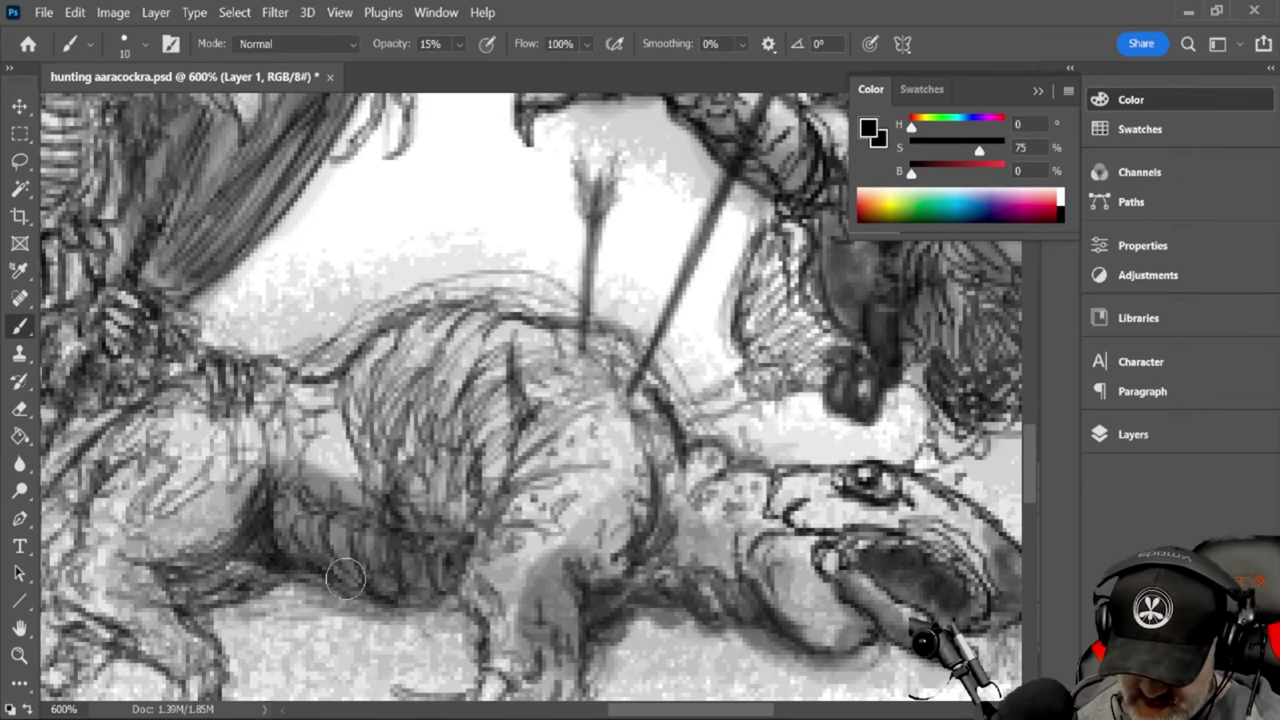
mouse_move(453, 551)
left_mouse_down()
mouse_move(397, 586)
mouse_move(300, 560)
mouse_move(170, 580)
left_mouse_up()
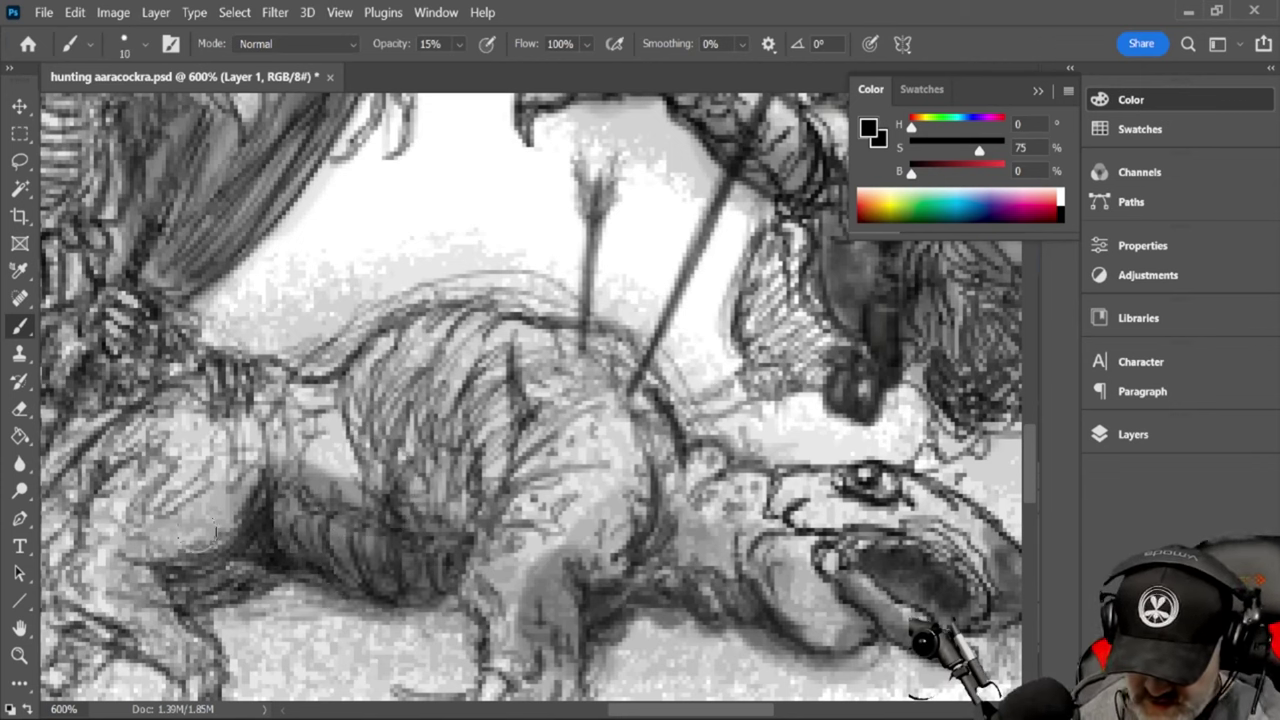
mouse_move(630, 595)
left_mouse_down()
mouse_move(740, 600)
mouse_move(720, 615)
left_mouse_up()
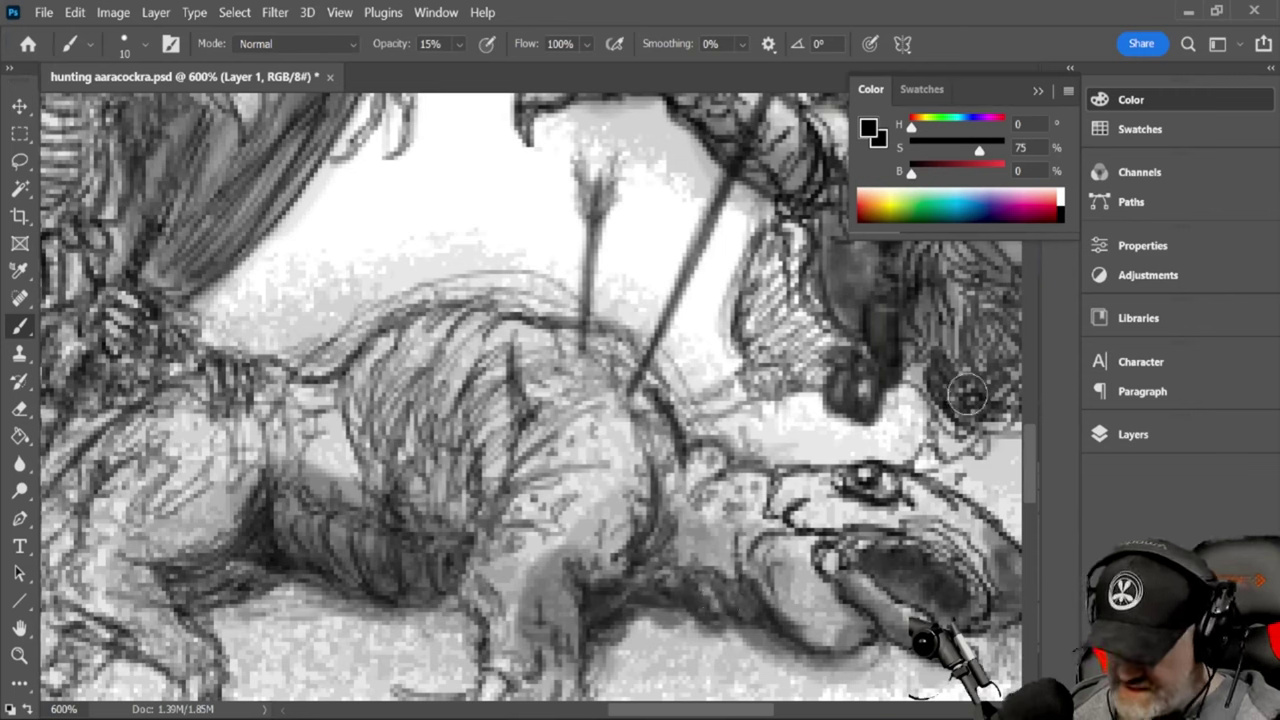
mouse_move(260, 585)
left_mouse_down()
mouse_move(230, 600)
mouse_move(430, 630)
left_mouse_up()
mouse_move(345, 618)
left_mouse_down()
mouse_move(430, 660)
mouse_move(460, 625)
mouse_move(525, 650)
mouse_move(620, 635)
mouse_move(830, 645)
mouse_move(895, 628)
left_mouse_up()
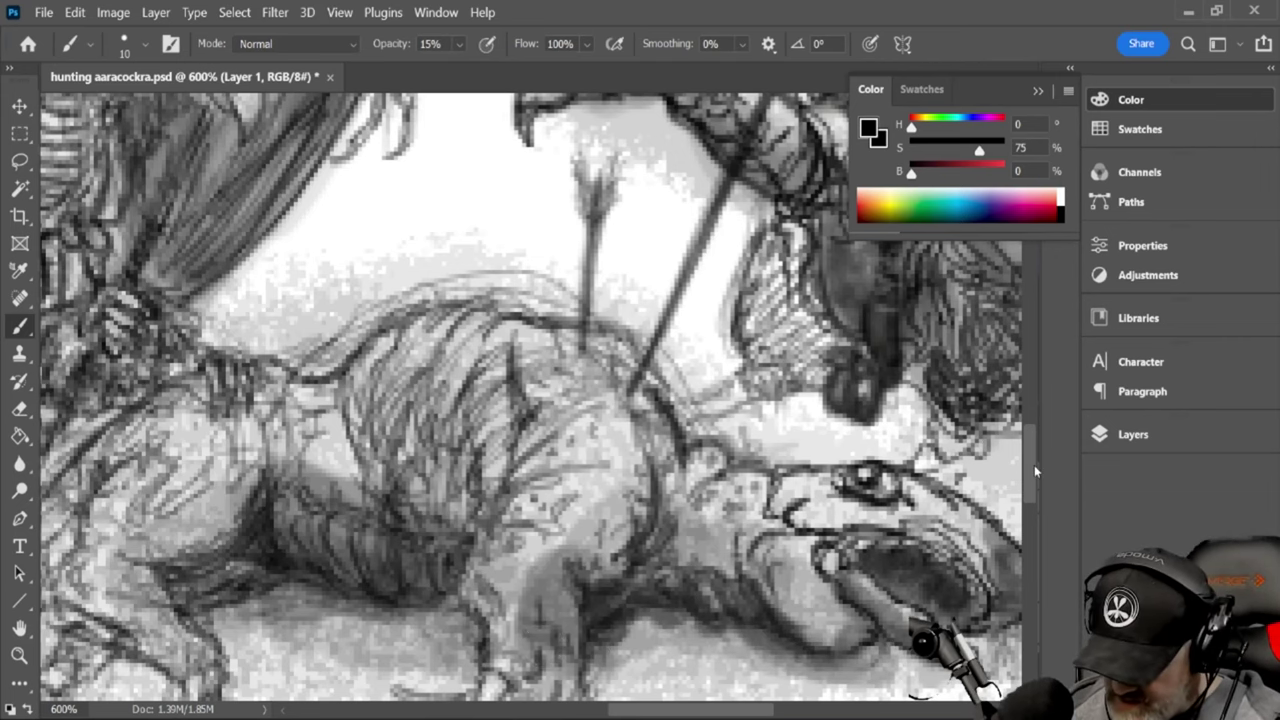
Darken the feathered upper legs of the aarakocra crouching behind the beast's head, using a size 1 brush at 59% opacity
left_click_drag(1034, 464, 1033, 486)
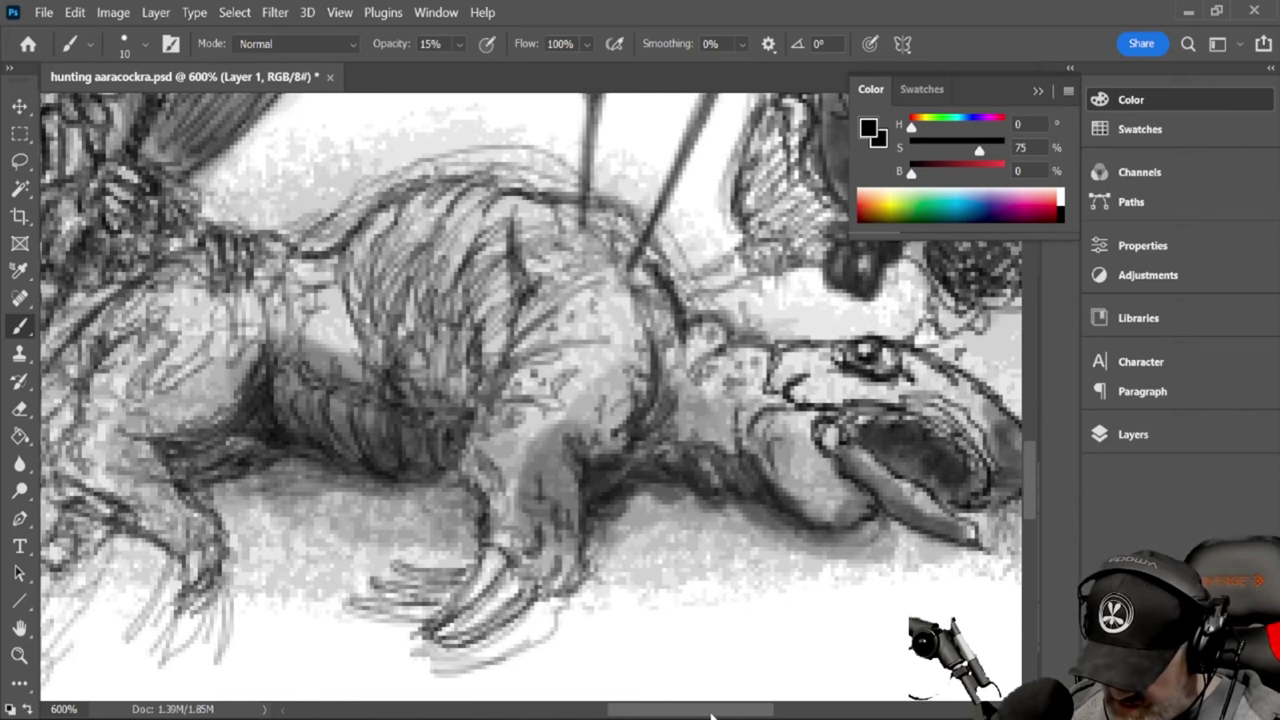
left_click_drag(710, 709, 760, 709)
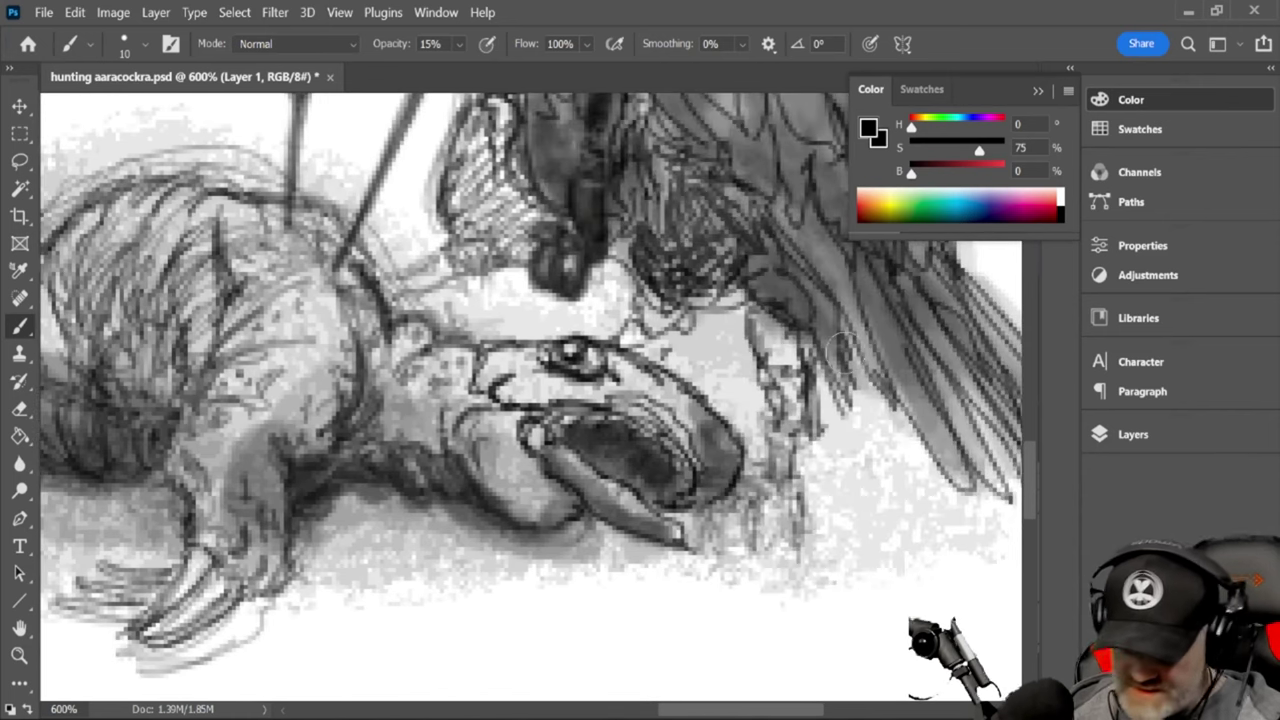
key("bracketleft")
key("bracketleft")
key("bracketleft")
key("bracketleft")
key("bracketleft")
key("bracketleft")
key("bracketleft")
key("bracketleft")
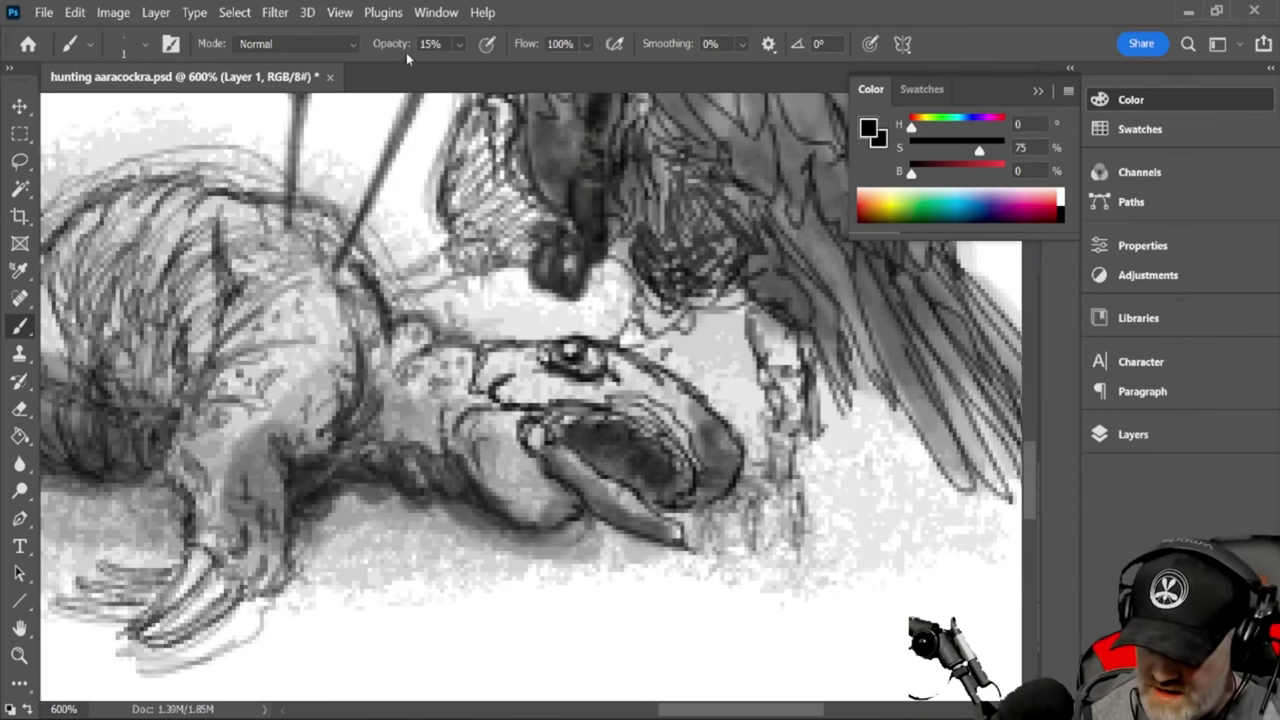
left_click(460, 44)
left_click_drag(492, 70, 508, 70)
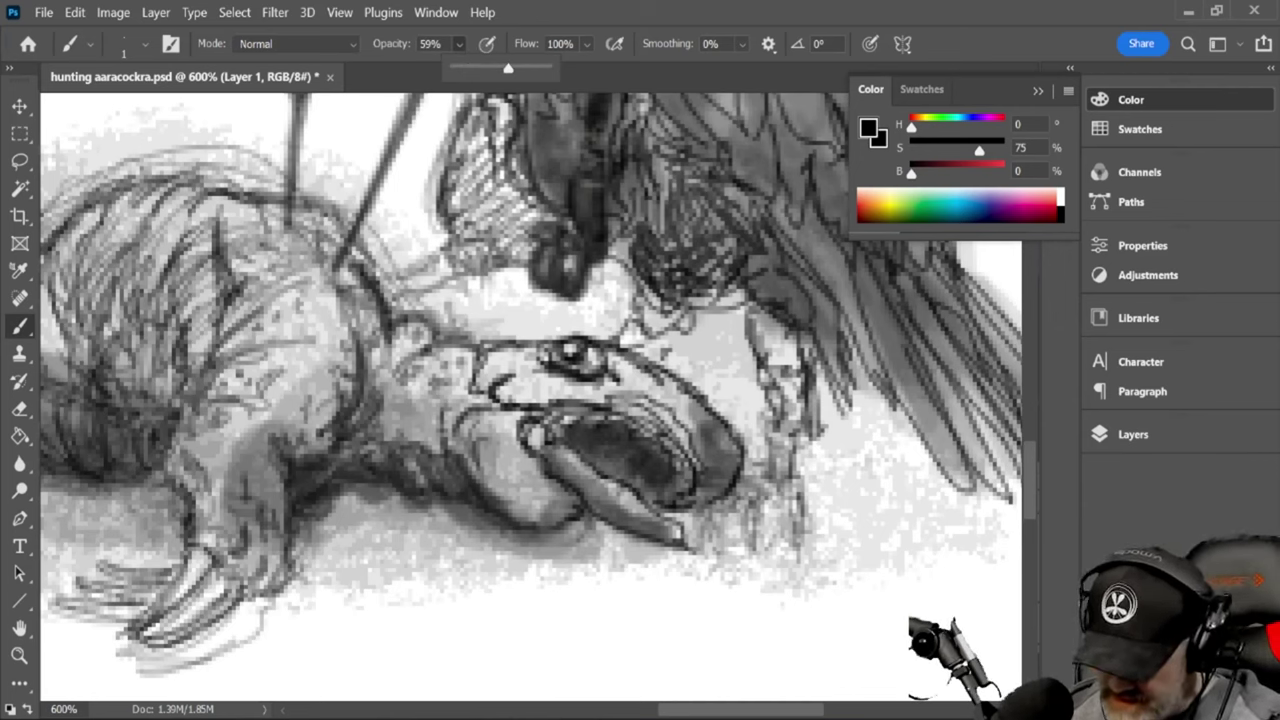
left_click(740, 314)
mouse_move(738, 308)
left_mouse_down()
mouse_move(746, 388)
mouse_move(812, 394)
left_mouse_up()
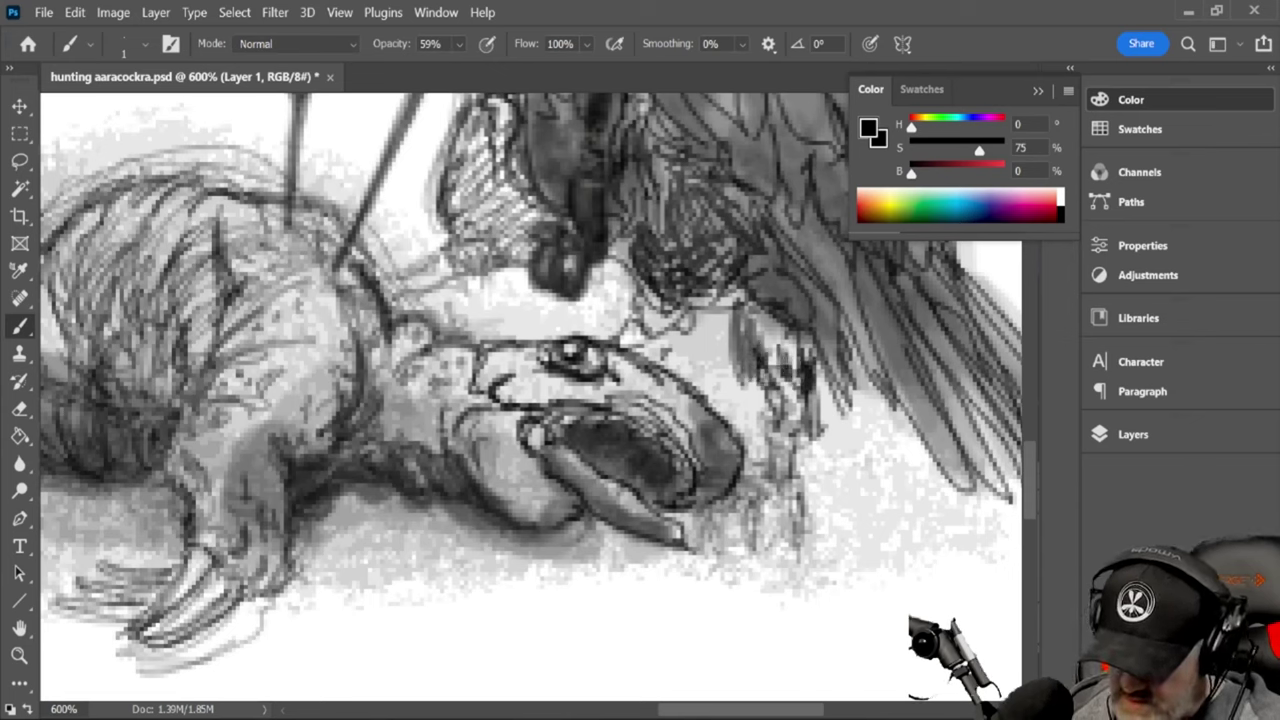
left_click_drag(810, 330, 760, 356)
left_click_drag(738, 304, 764, 350)
mouse_move(688, 316)
left_mouse_down()
mouse_move(670, 346)
mouse_move(644, 332)
mouse_move(622, 274)
mouse_move(632, 338)
left_mouse_up()
mouse_move(678, 308)
left_mouse_down()
mouse_move(628, 344)
mouse_move(638, 350)
left_mouse_up()
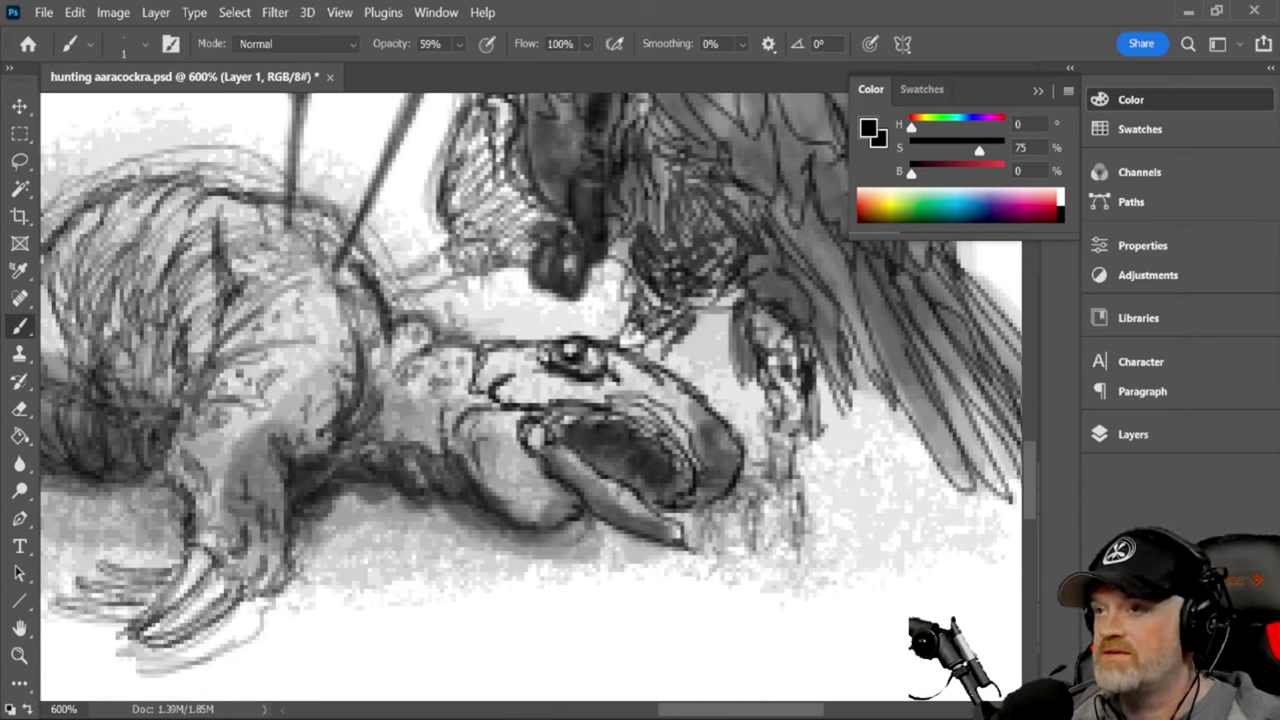
Draw scale bands down the crouching aarakocra's lower leg and outline its clawed toes beside the beast's snout
mouse_move(762, 318)
left_mouse_down()
mouse_move(750, 346)
mouse_move(766, 392)
mouse_move(804, 390)
mouse_move(780, 392)
mouse_move(800, 402)
mouse_move(798, 450)
mouse_move(770, 448)
mouse_move(768, 470)
mouse_move(796, 480)
left_mouse_up()
mouse_move(780, 412)
left_mouse_down()
mouse_move(802, 422)
mouse_move(806, 466)
mouse_move(770, 430)
left_mouse_up()
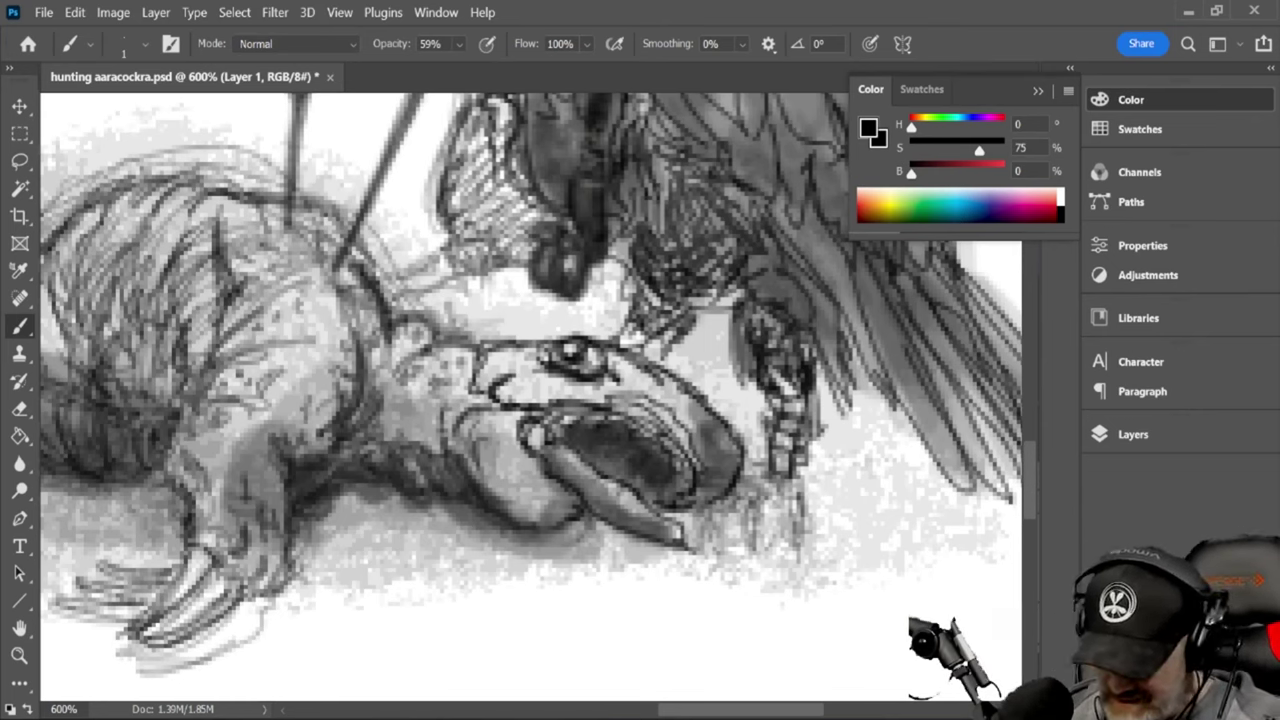
mouse_move(751, 487)
left_mouse_down()
mouse_move(745, 547)
mouse_move(748, 504)
mouse_move(786, 546)
mouse_move(796, 504)
mouse_move(786, 550)
left_mouse_up()
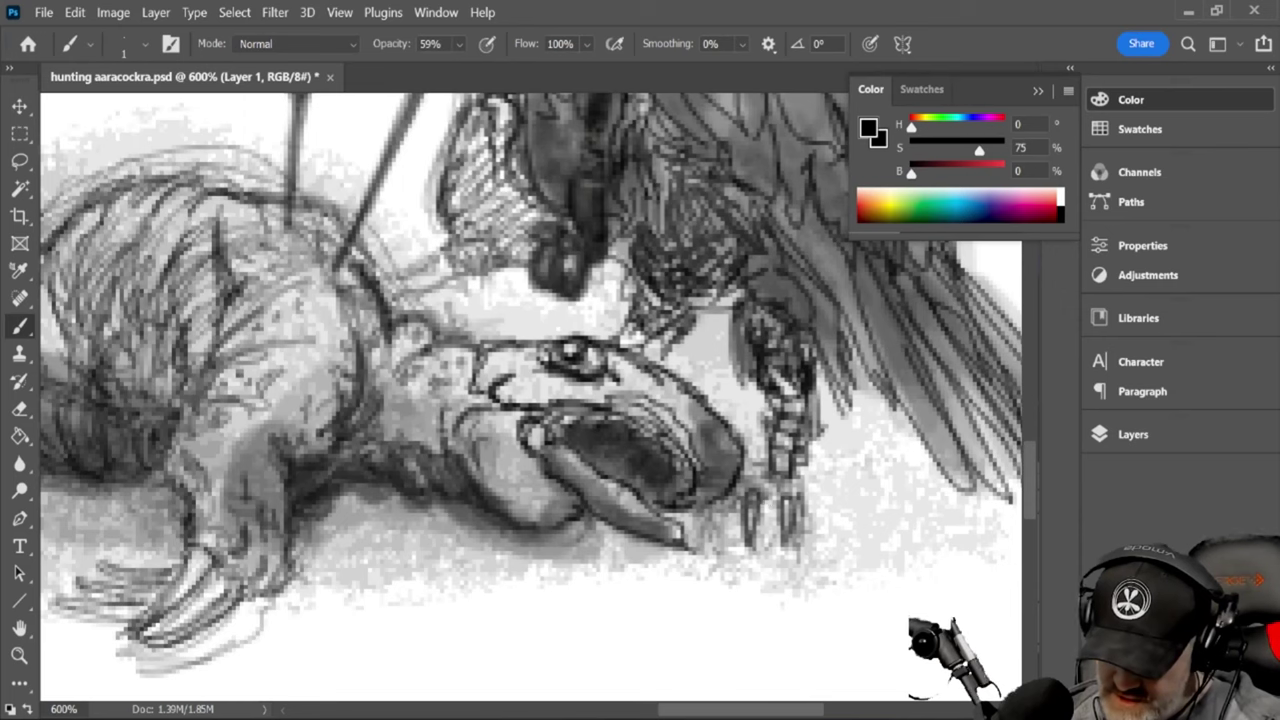
left_click_drag(764, 496, 764, 509)
mouse_move(767, 495)
left_mouse_down()
mouse_move(784, 489)
mouse_move(782, 503)
left_mouse_up()
left_click_drag(778, 490, 757, 502)
mouse_move(765, 484)
left_mouse_down()
mouse_move(739, 485)
mouse_move(786, 494)
left_mouse_up()
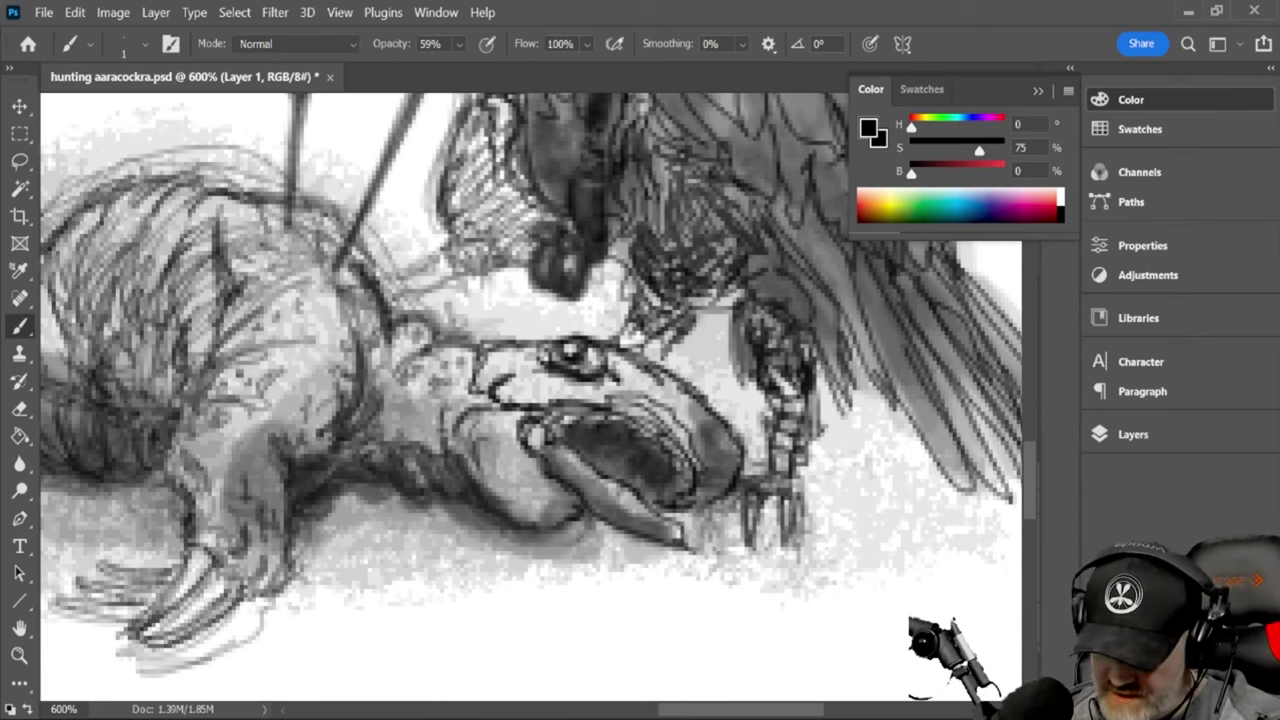
mouse_move(716, 532)
left_mouse_down()
mouse_move(721, 500)
mouse_move(711, 508)
left_mouse_up()
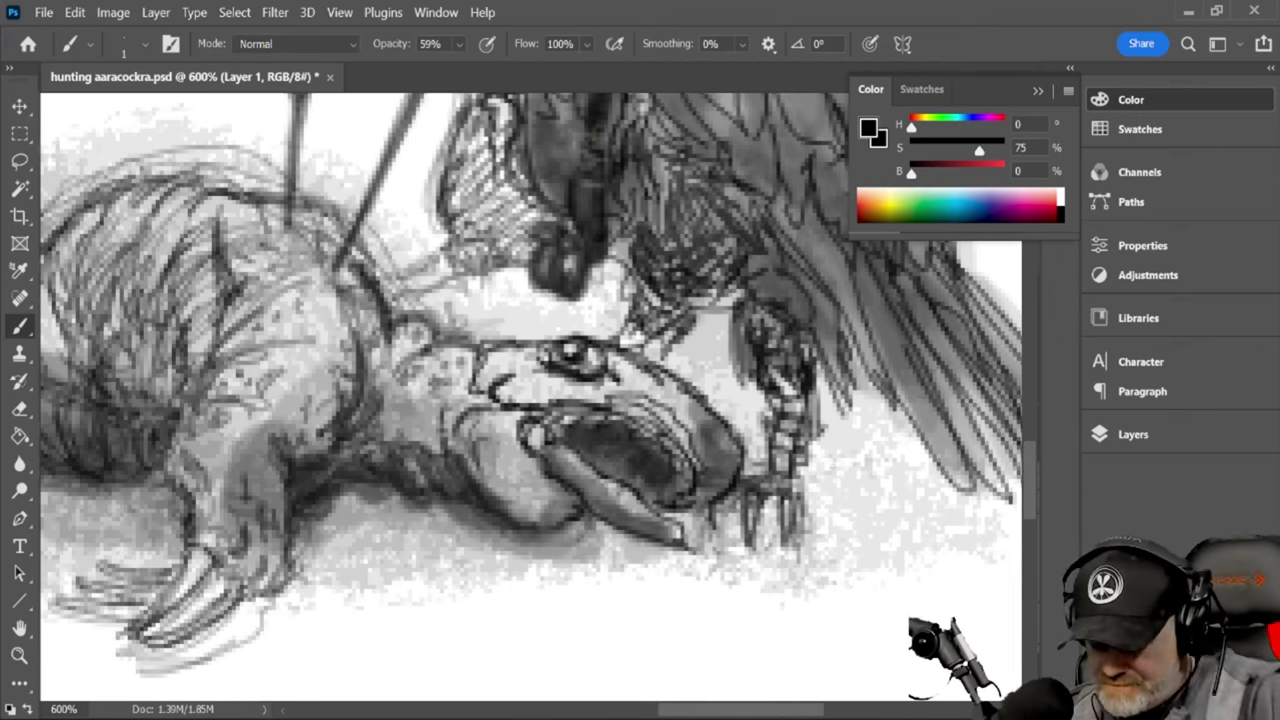
mouse_move(794, 476)
left_mouse_down()
mouse_move(835, 508)
mouse_move(820, 542)
mouse_move(794, 481)
mouse_move(754, 483)
mouse_move(792, 476)
mouse_move(750, 480)
mouse_move(721, 504)
left_mouse_up()
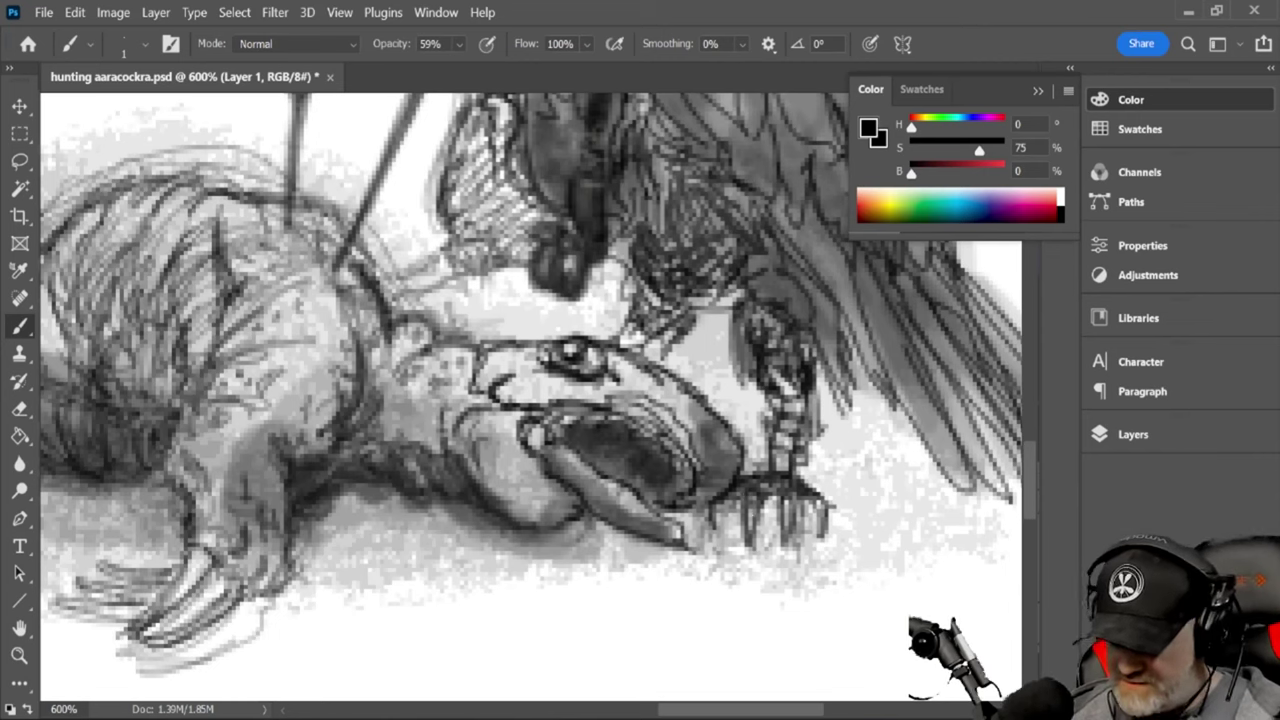
left_click_drag(650, 338, 628, 348)
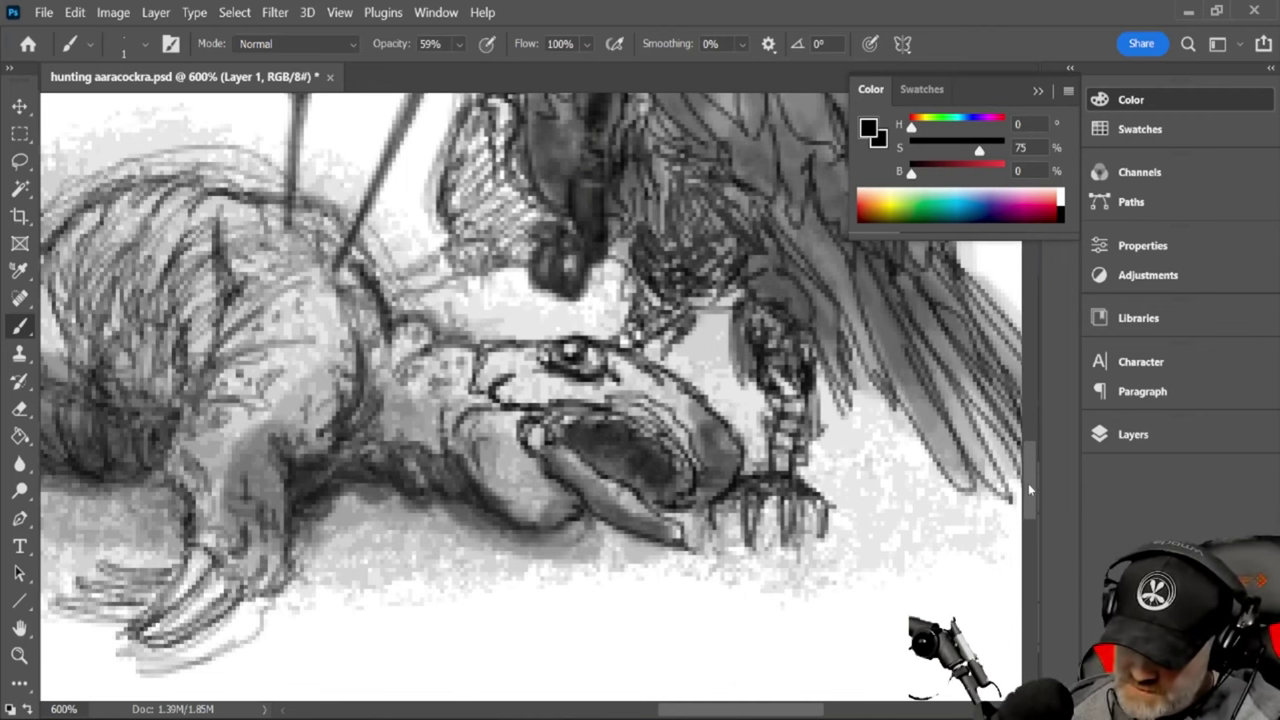
Darken the crouching aarakocra's hand and the shaft it holds against the beast's neck
left_click_drag(1028, 483, 1031, 445)
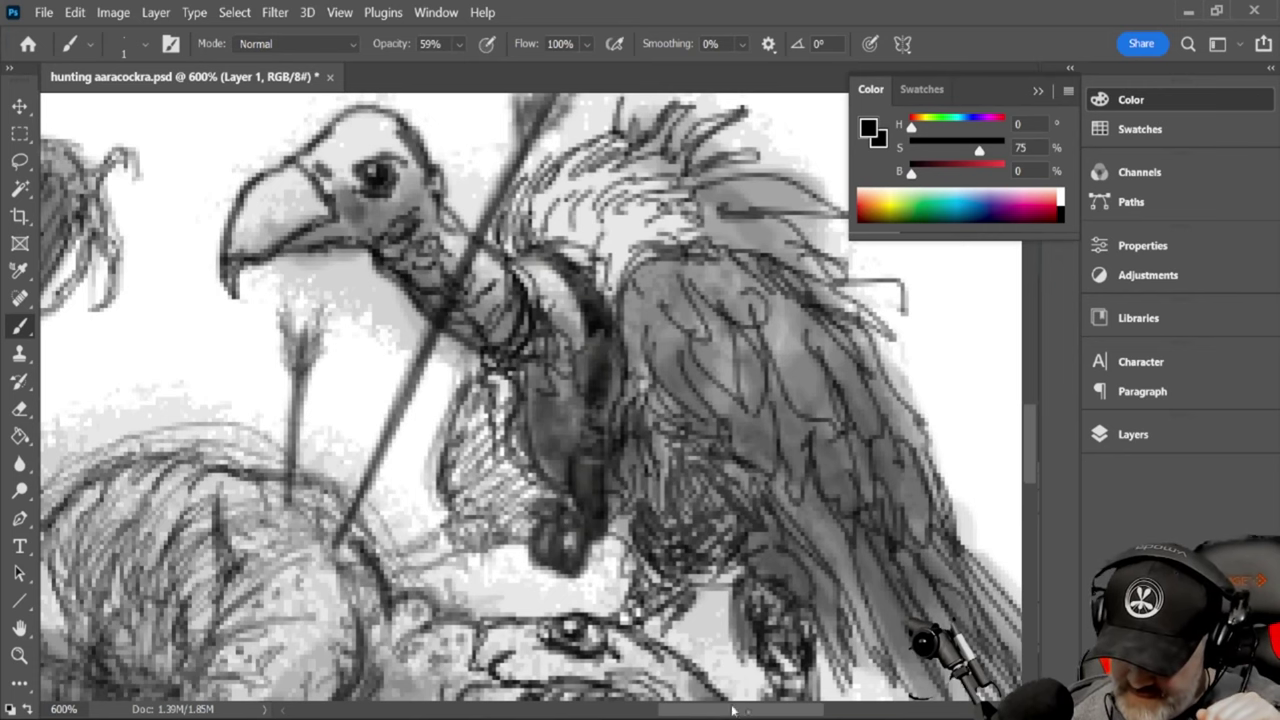
left_click_drag(733, 710, 695, 710)
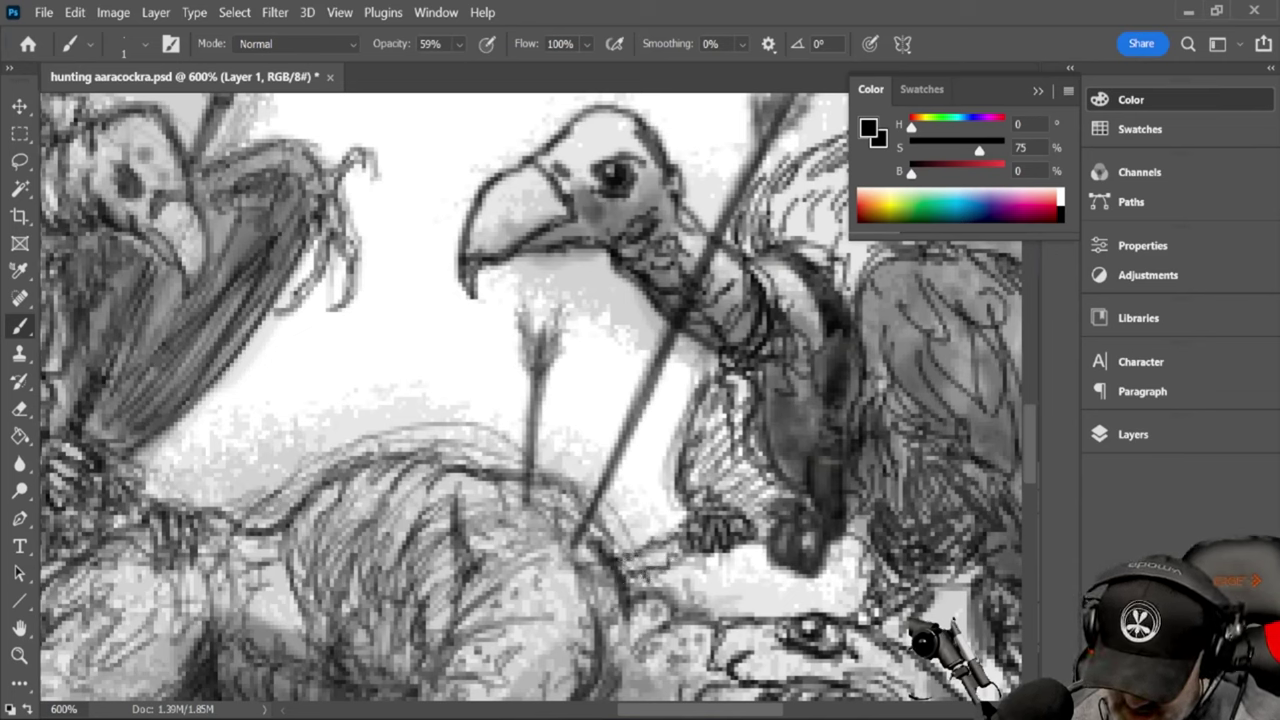
mouse_move(635, 559)
left_mouse_down()
mouse_move(667, 547)
mouse_move(655, 566)
left_mouse_up()
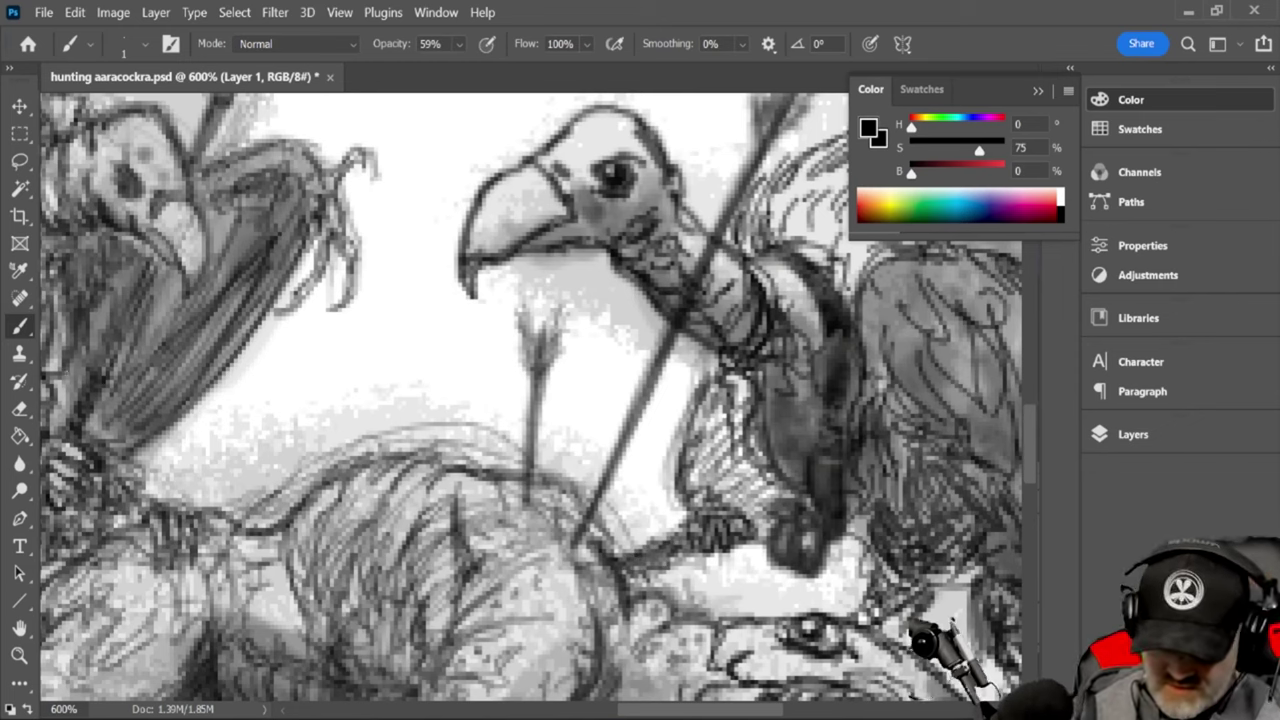
left_click(19, 408)
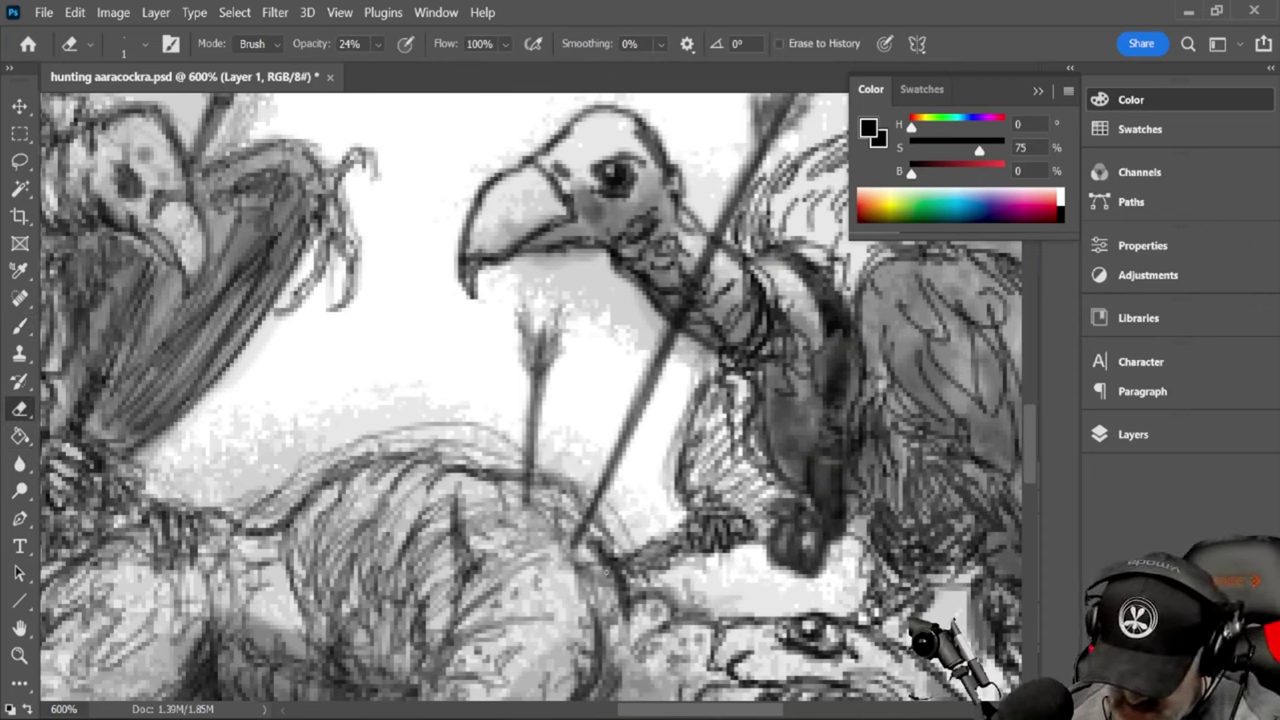
left_click(19, 325)
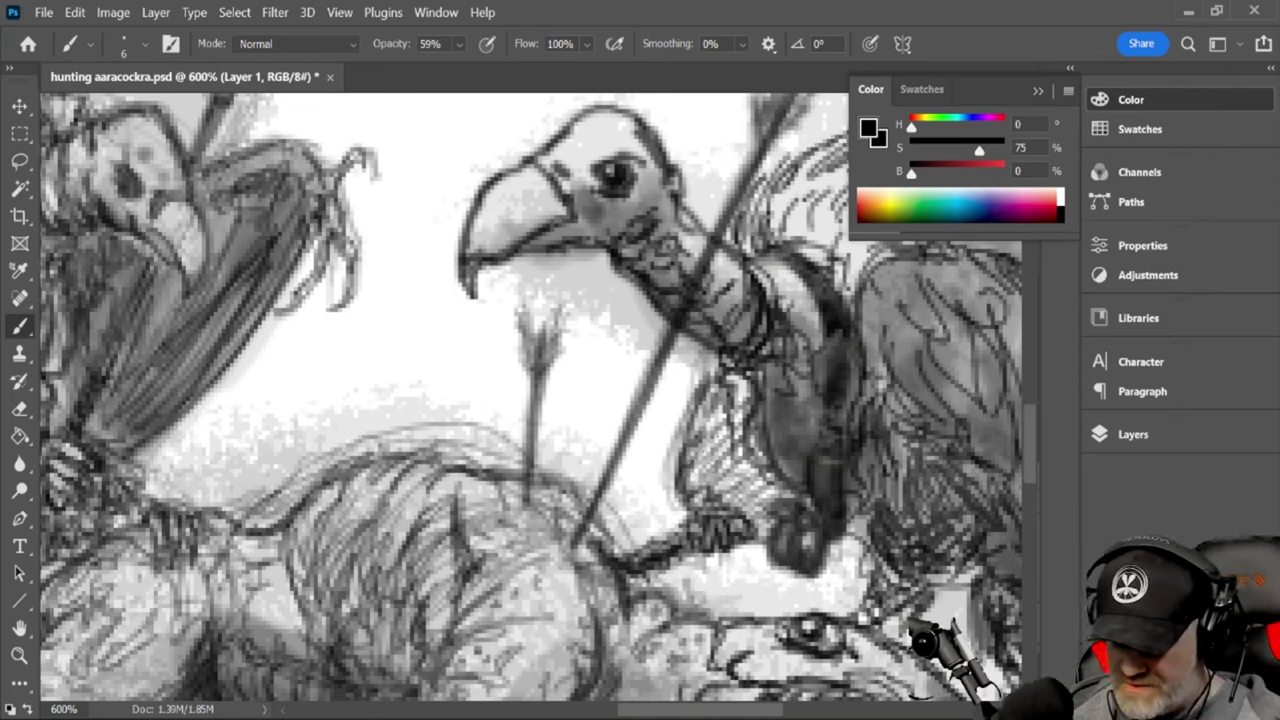
Shade the crouching aarakocra's arm feathers and the edge of its chest at 26% brush opacity
left_click(459, 46)
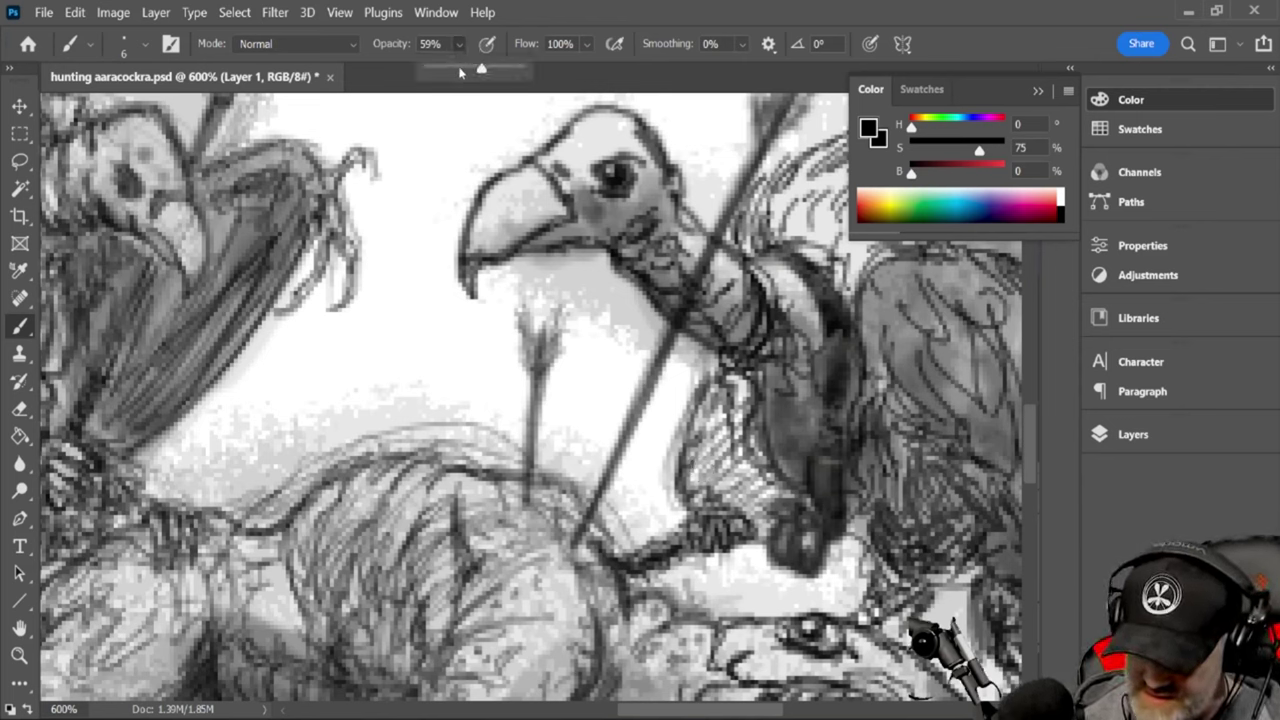
left_click_drag(460, 72, 452, 68)
mouse_move(736, 490)
left_mouse_down()
mouse_move(712, 470)
mouse_move(714, 442)
mouse_move(700, 464)
mouse_move(760, 515)
mouse_move(770, 490)
mouse_move(741, 451)
mouse_move(730, 392)
mouse_move(738, 460)
mouse_move(778, 505)
mouse_move(757, 484)
mouse_move(775, 500)
mouse_move(792, 427)
left_mouse_up()
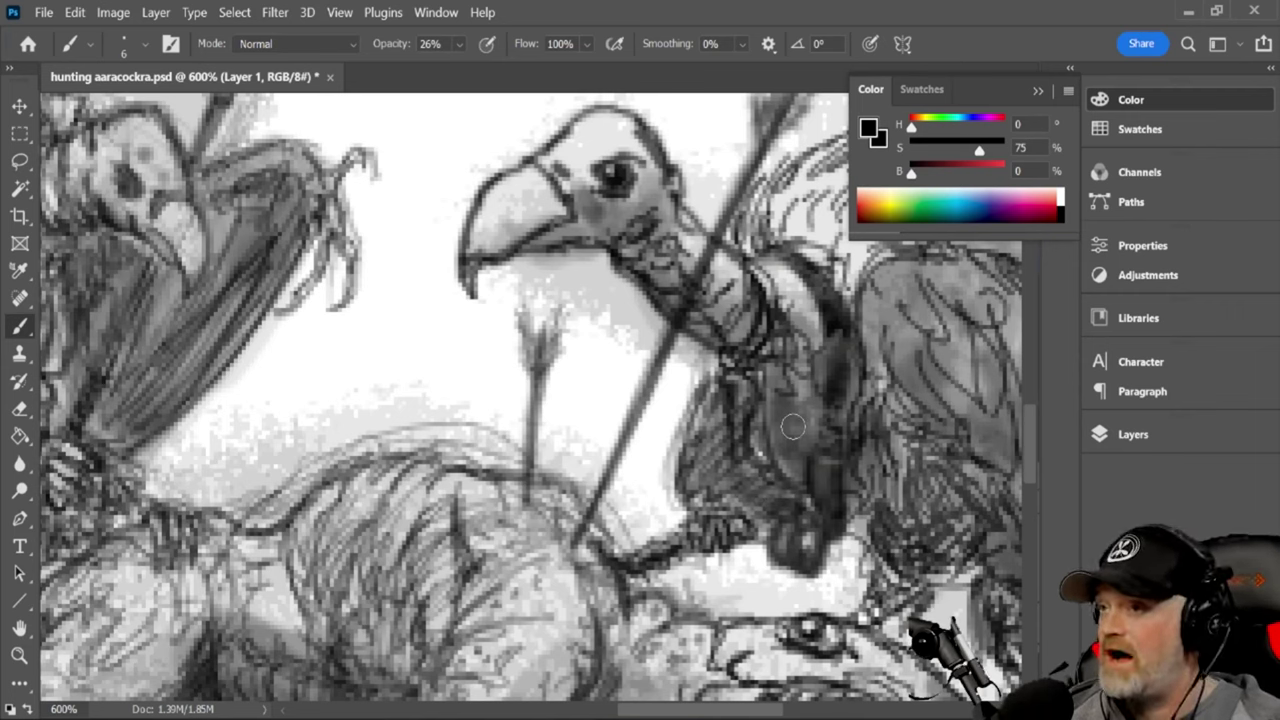
mouse_move(792, 427)
left_mouse_down()
mouse_move(759, 512)
mouse_move(751, 487)
mouse_move(775, 457)
mouse_move(765, 528)
mouse_move(750, 457)
mouse_move(771, 500)
mouse_move(746, 532)
mouse_move(771, 518)
mouse_move(764, 535)
mouse_move(796, 536)
left_mouse_up()
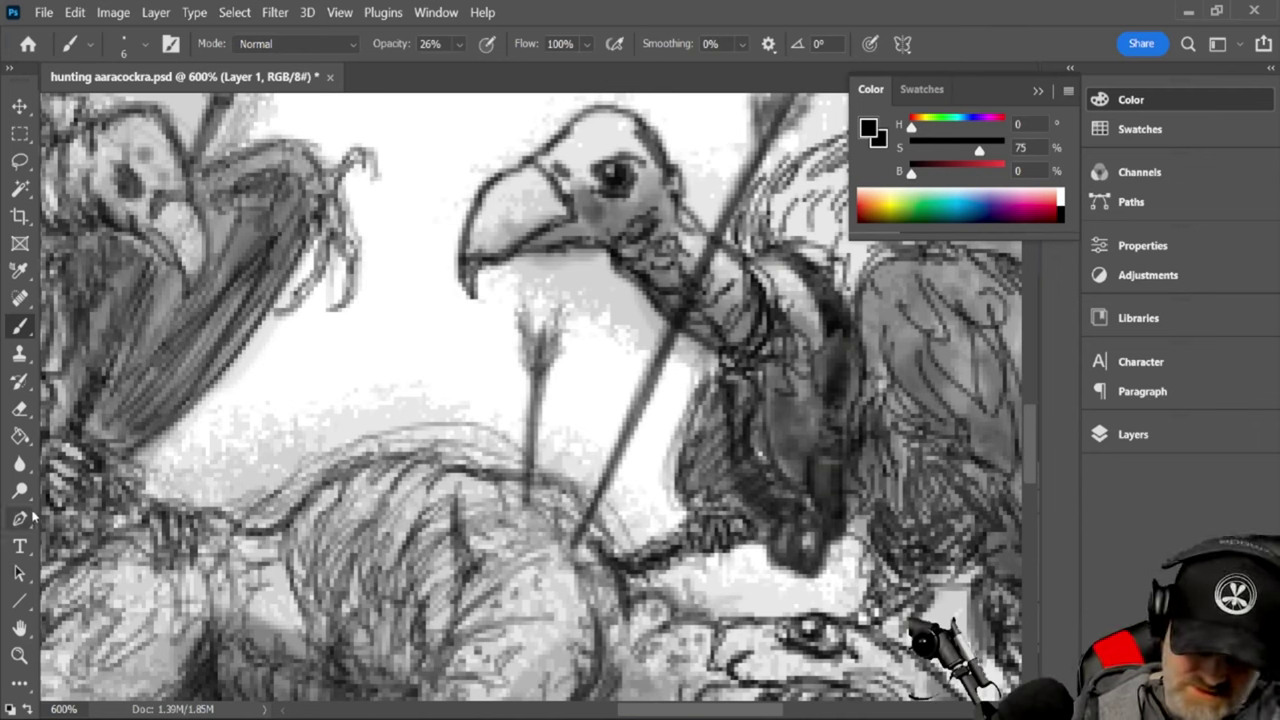
Zoom out to 300% to review the whole drawing
left_click(19, 655)
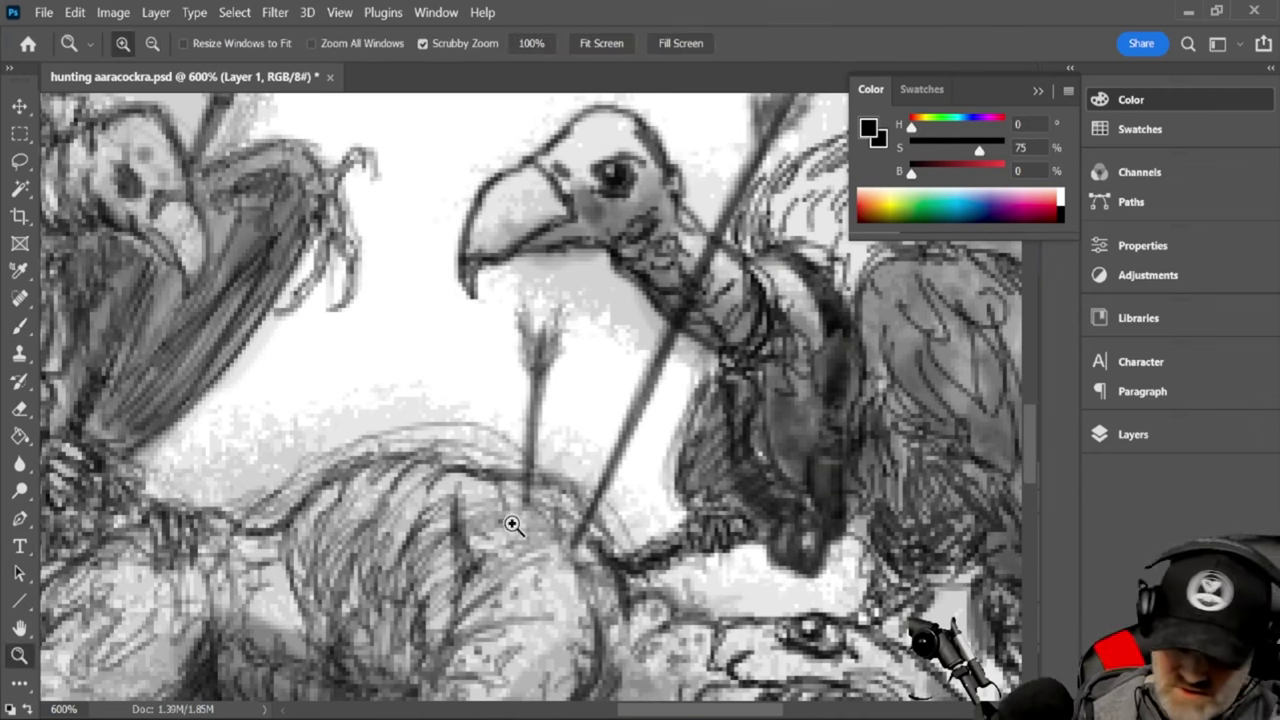
left_click(598, 510, "alt")
left_click(610, 477, "alt")
left_click(610, 476, "alt")
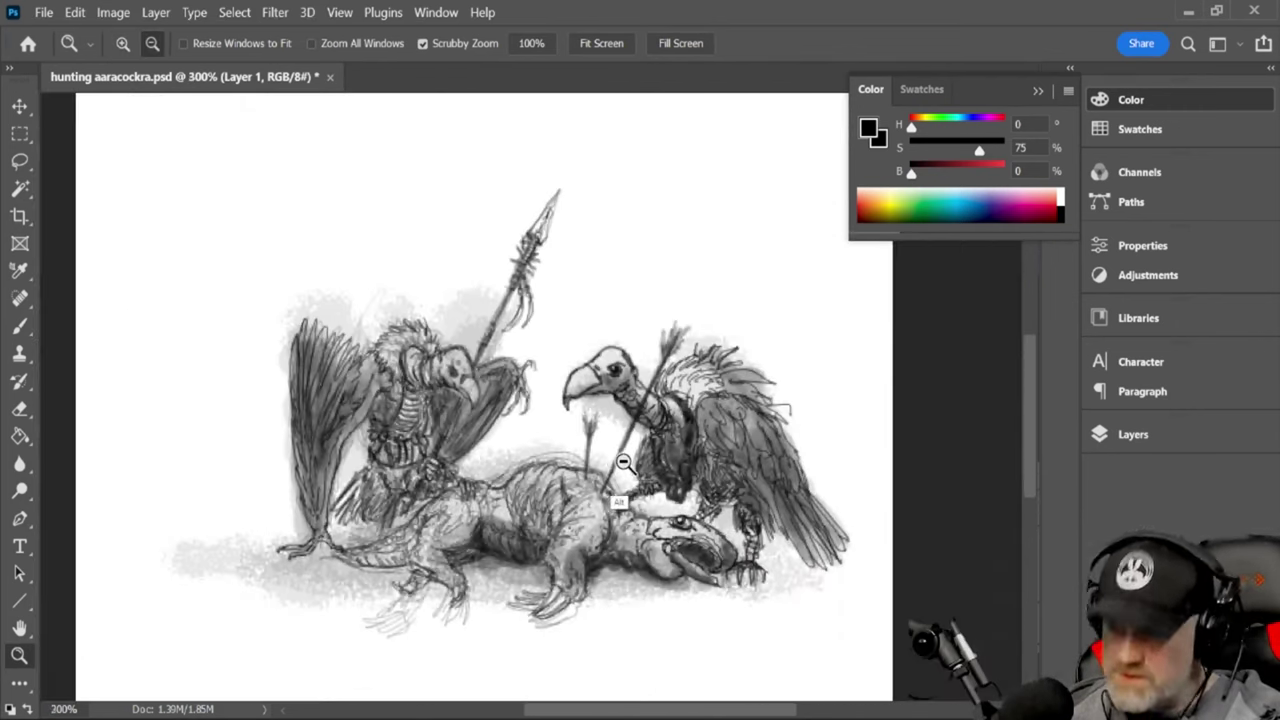
Examine how the whole drawing reads at different magnifications between 50% and 200%
left_click(612, 470, "alt")
left_click(613, 468, "alt")
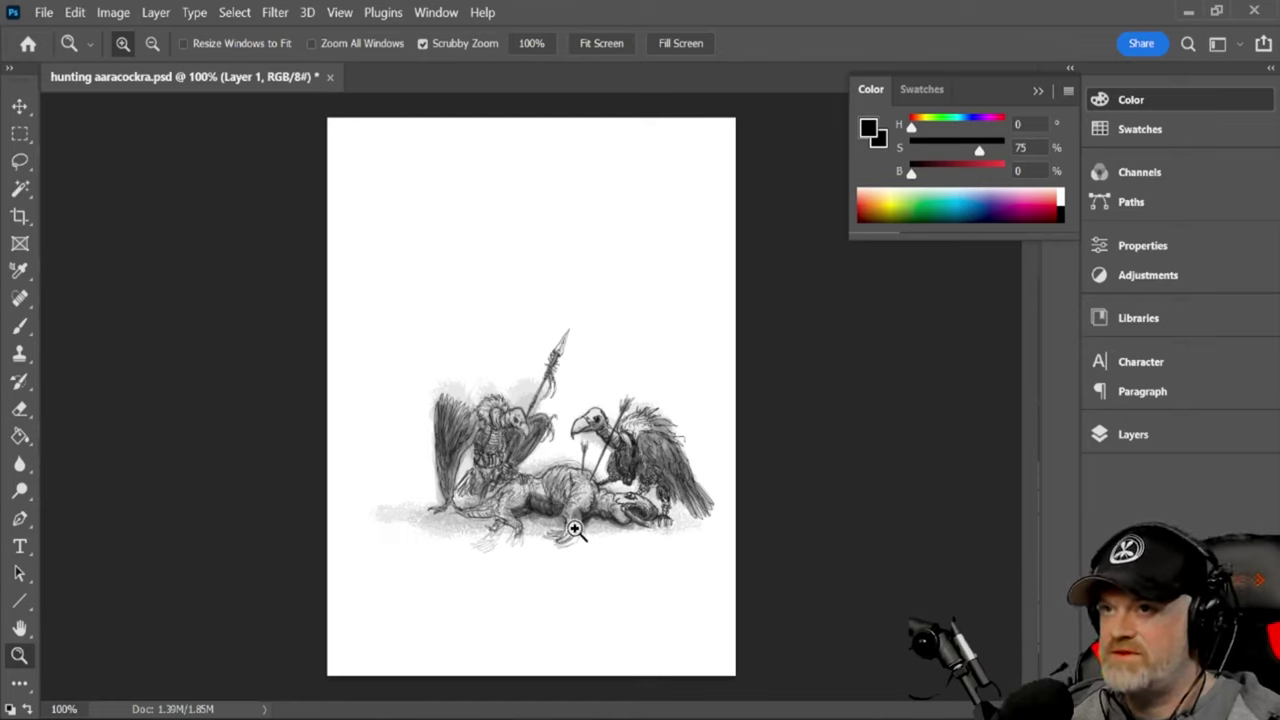
left_click(577, 372)
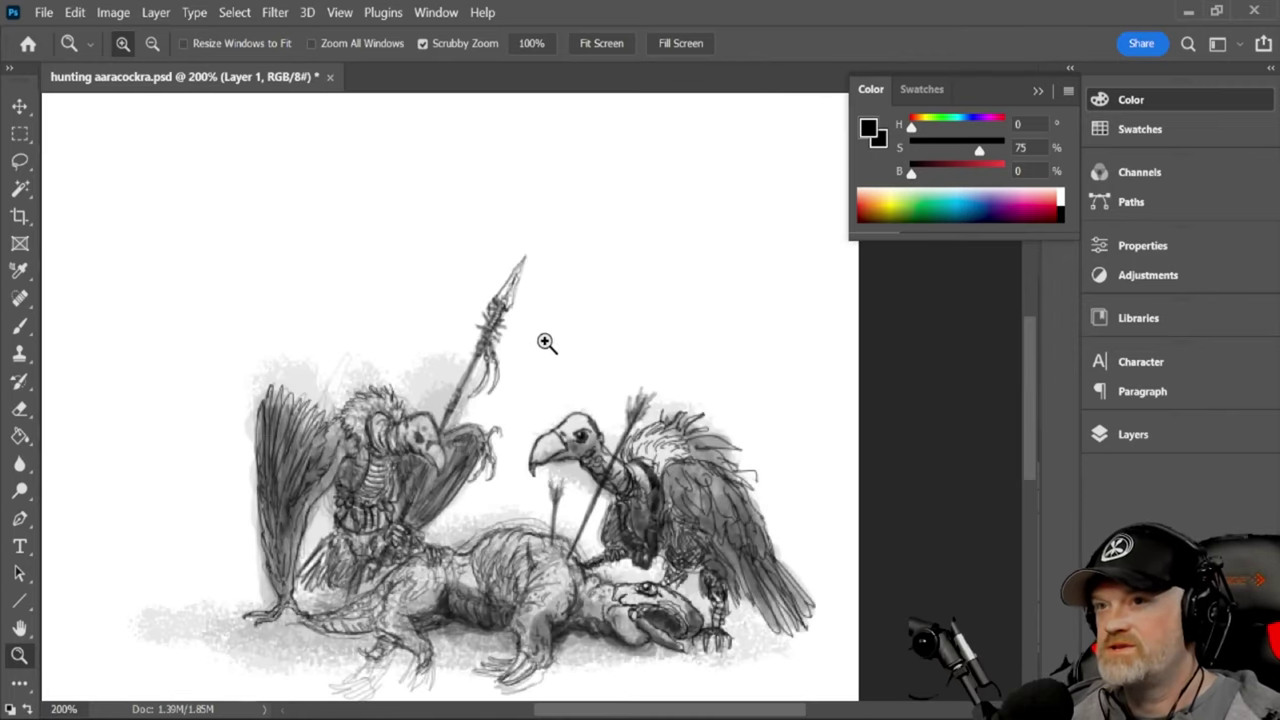
left_click(526, 434, "alt")
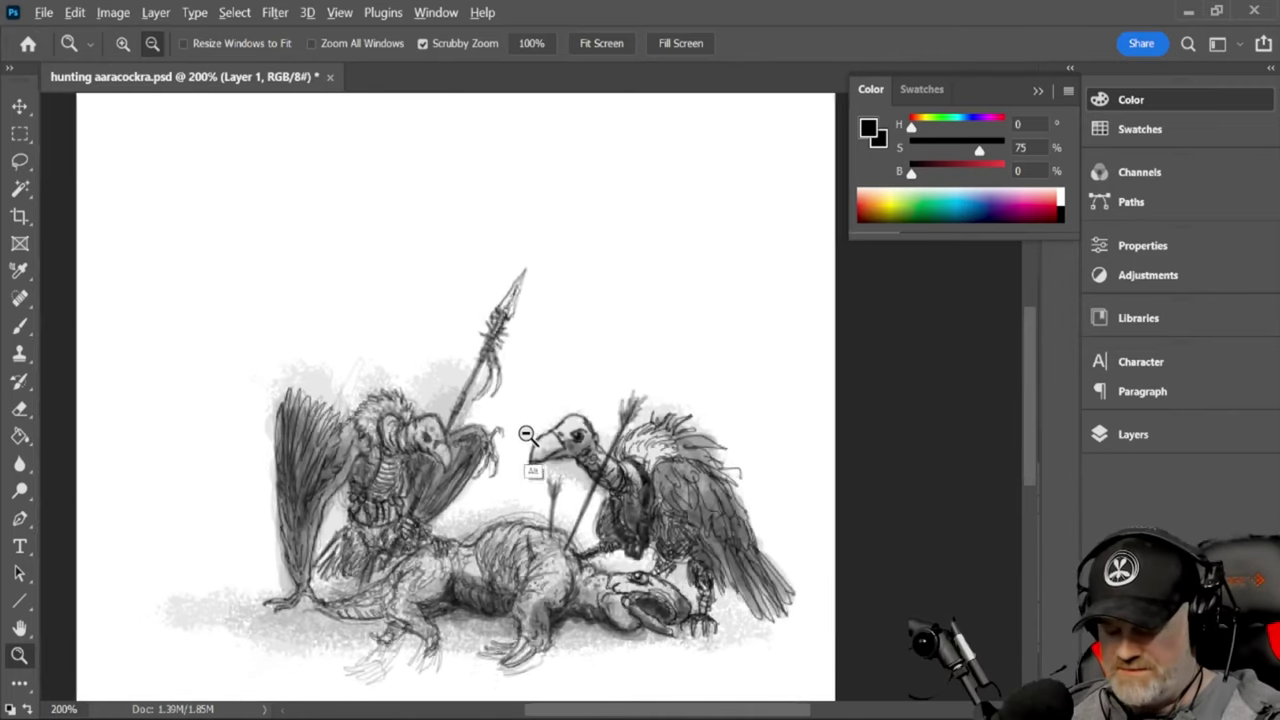
left_click(526, 434, "alt")
left_click(526, 434, "alt")
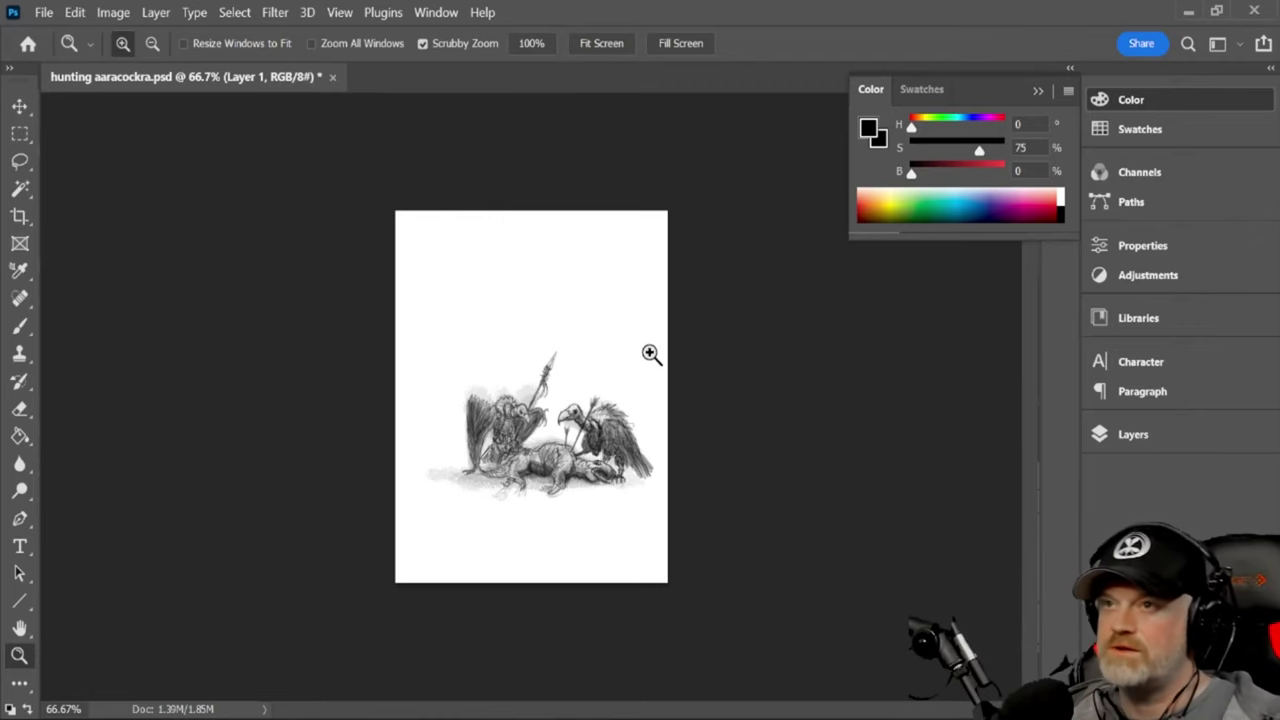
left_click(543, 452)
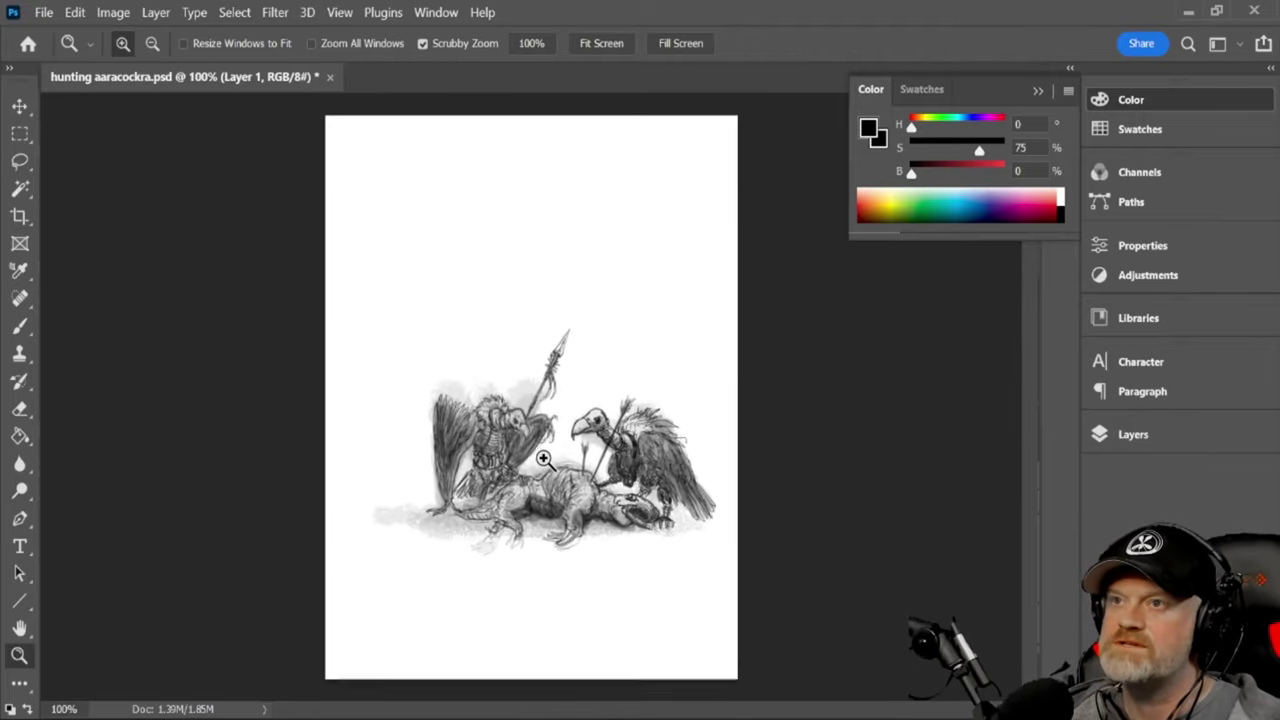
left_click(543, 457)
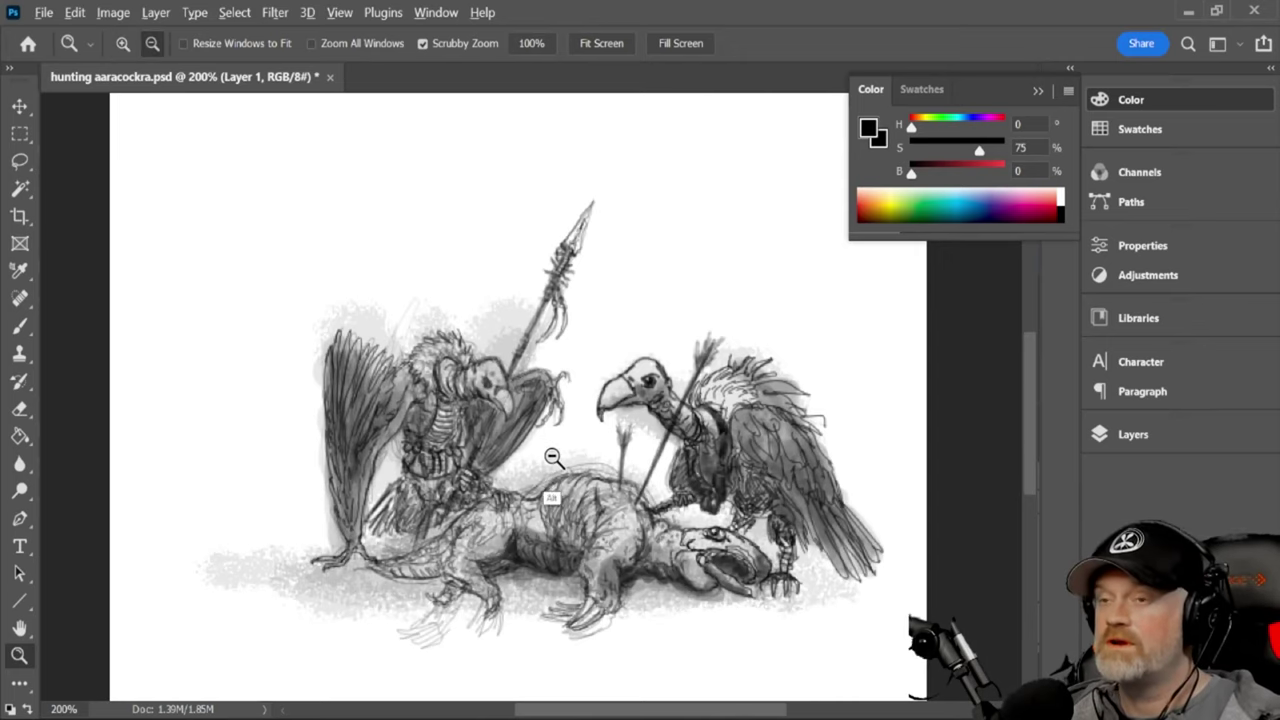
left_click(553, 455, "alt")
left_click(551, 455, "alt")
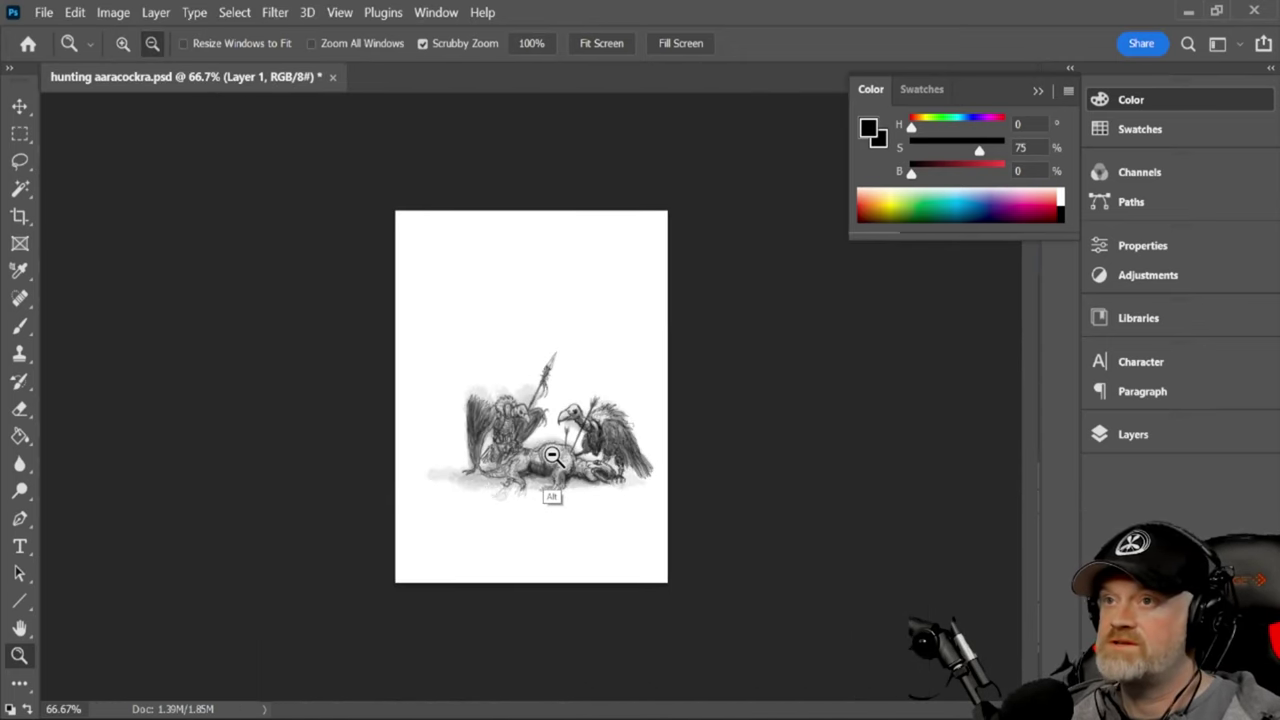
left_click(557, 459, "alt")
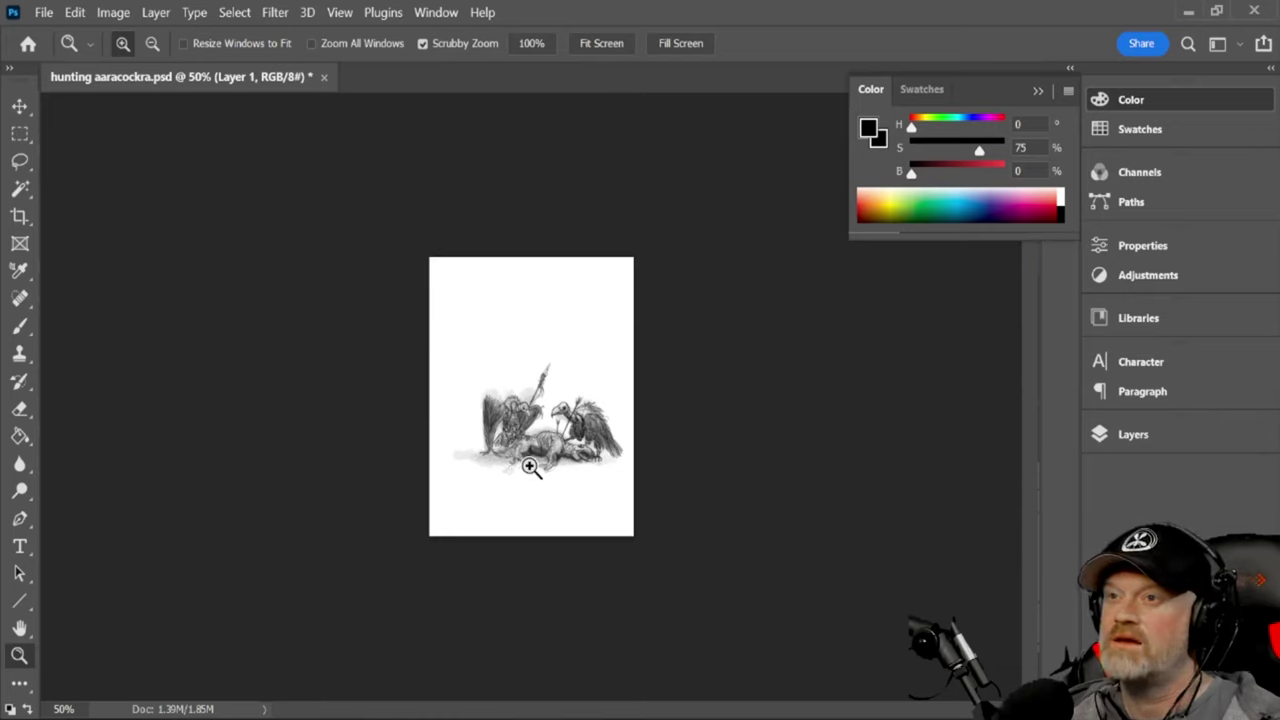
left_click(546, 444)
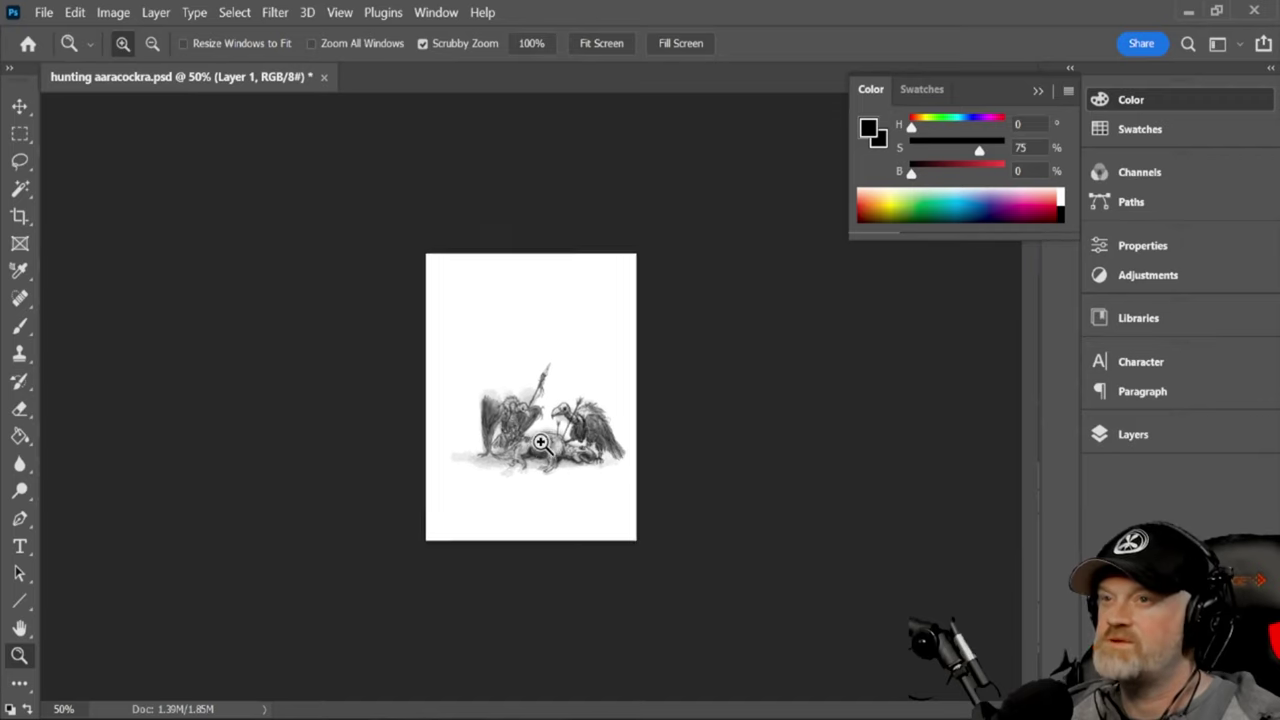
left_click(578, 446)
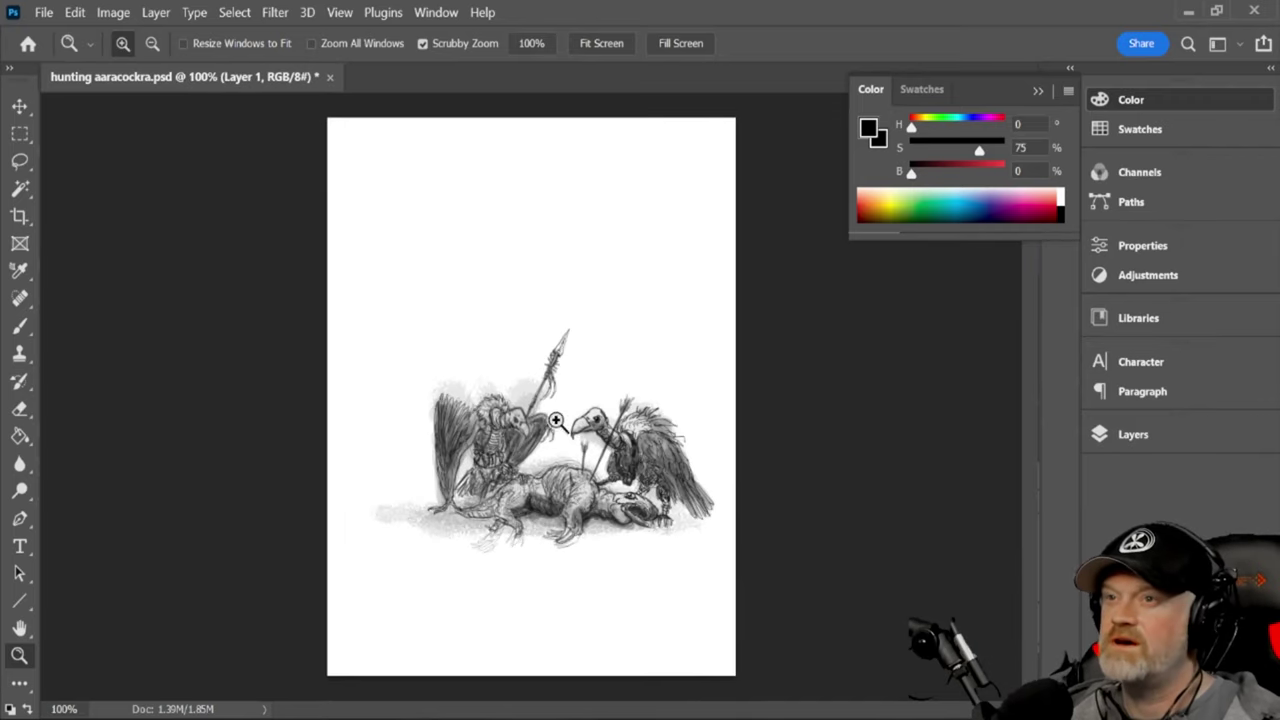
Darken the upper outline of the fallen beast's tail and rump with a size 1 brush at 53% opacity
left_click(512, 480)
left_click(510, 500)
left_click(510, 502)
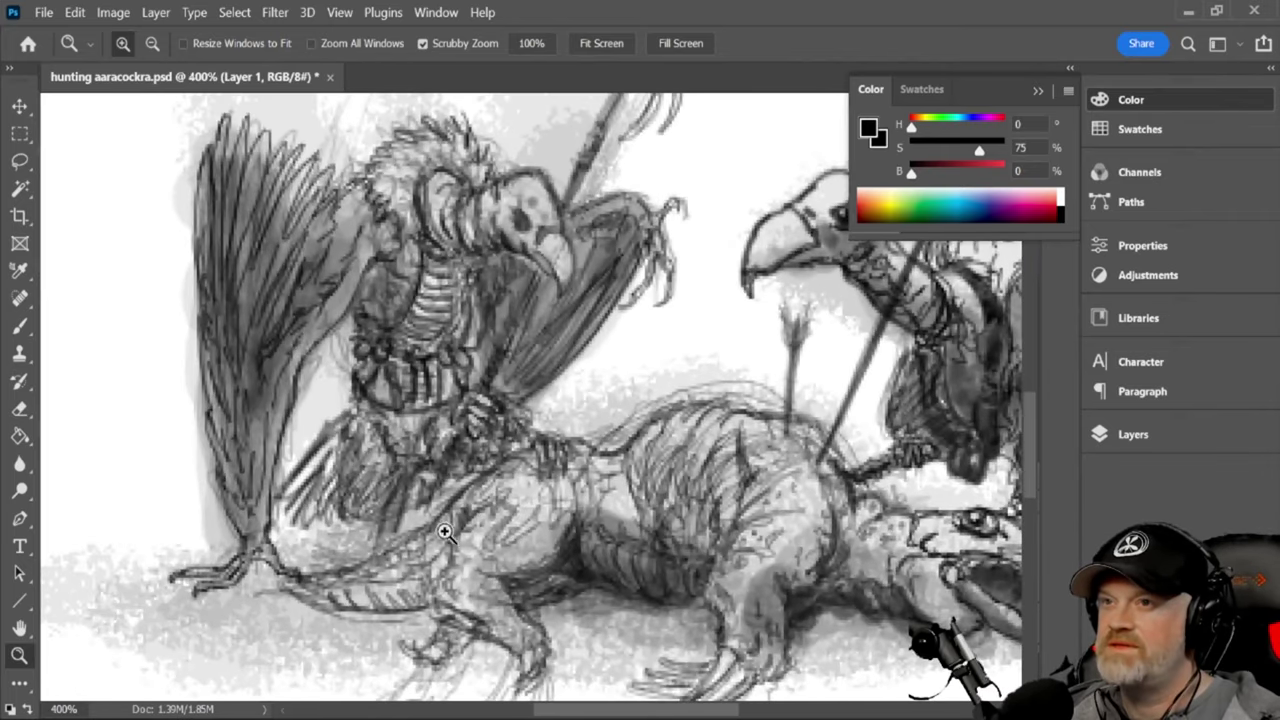
left_click(443, 553)
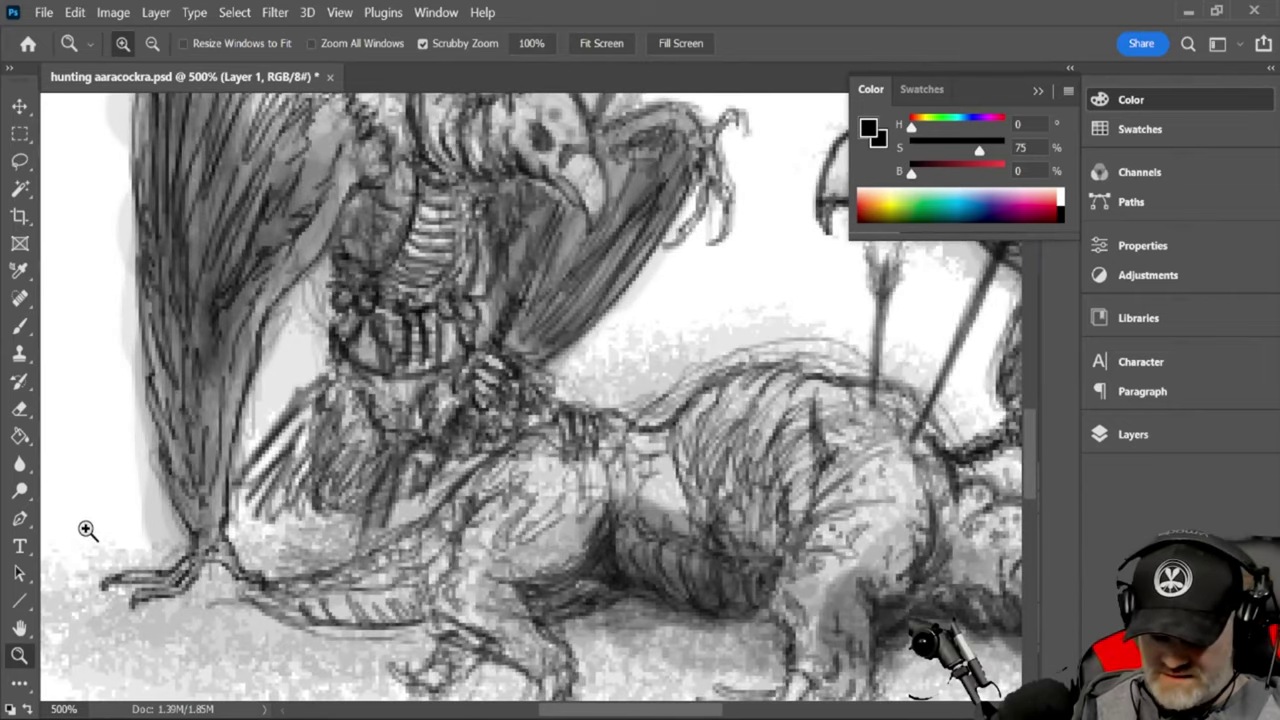
left_click(20, 330)
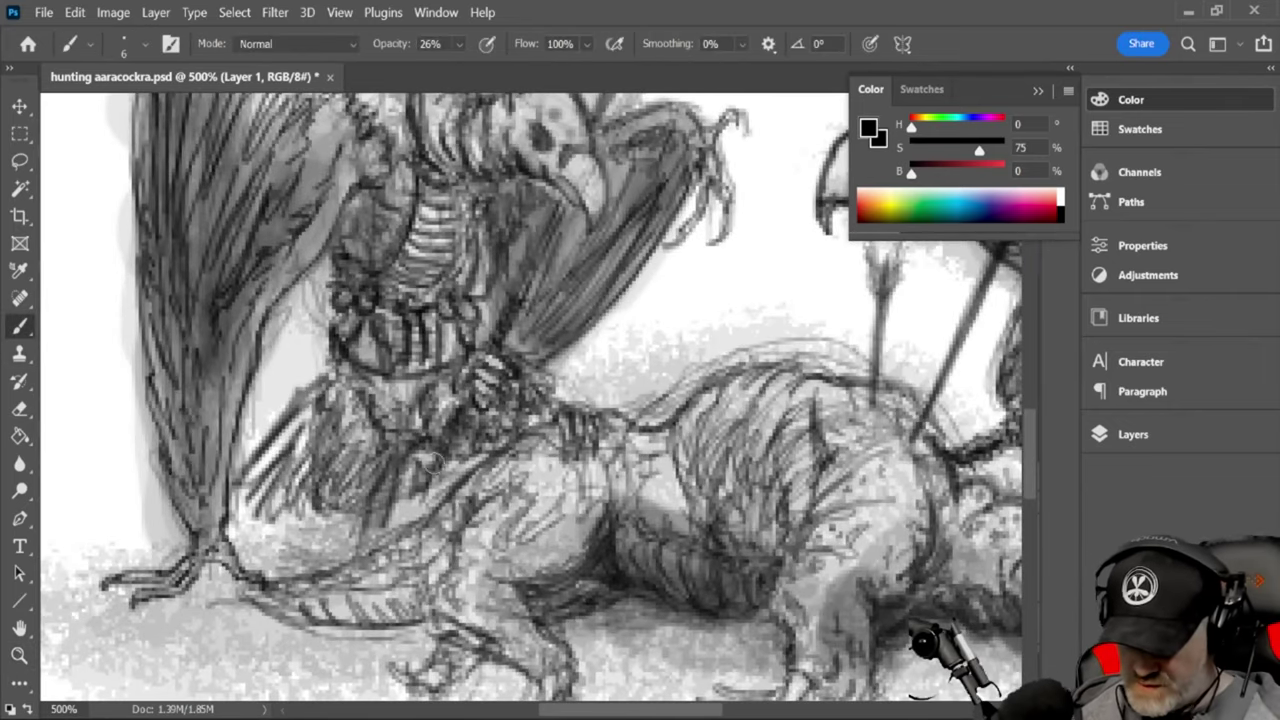
left_click(459, 46)
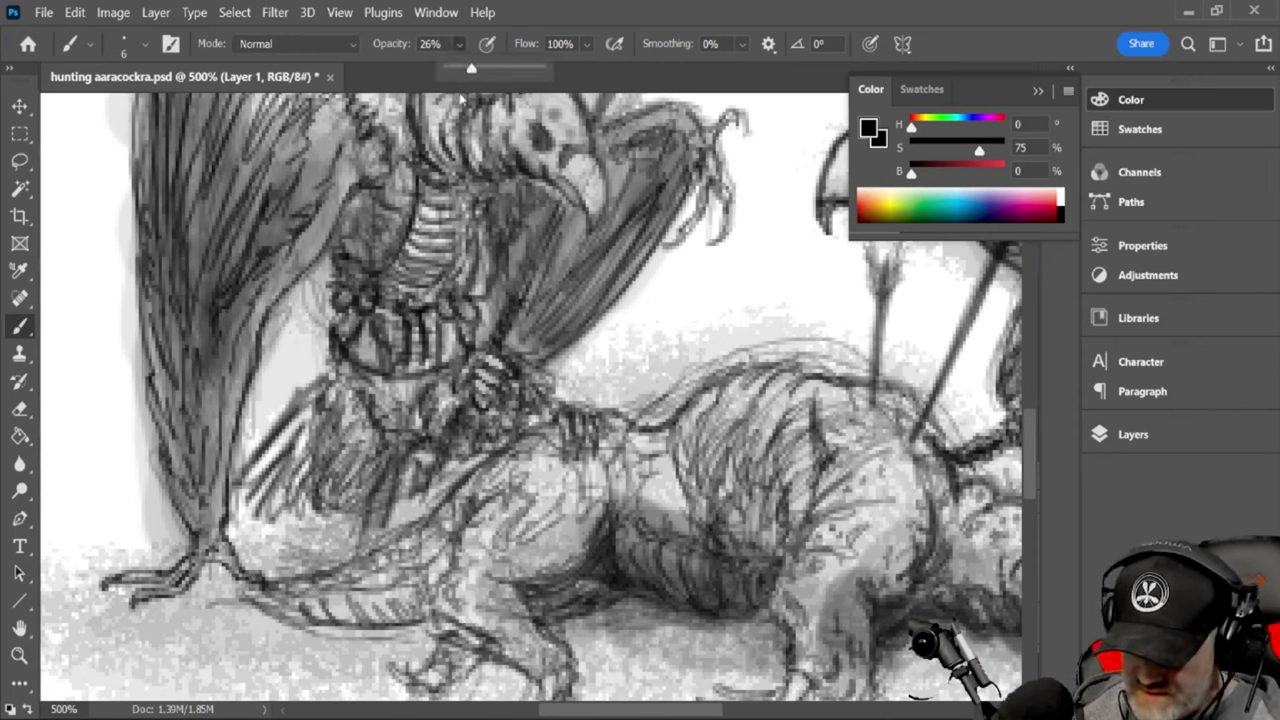
left_click_drag(472, 70, 496, 70)
left_click(446, 498)
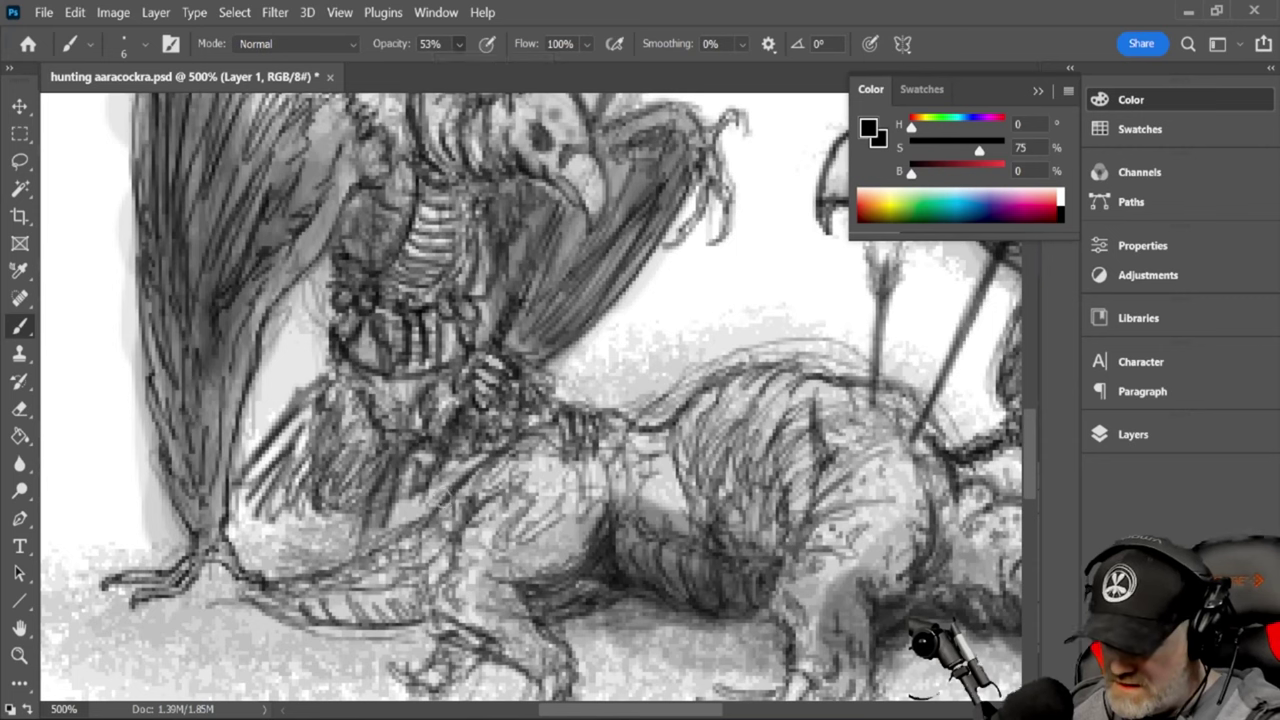
key("bracketleft")
key("bracketleft")
key("bracketleft")
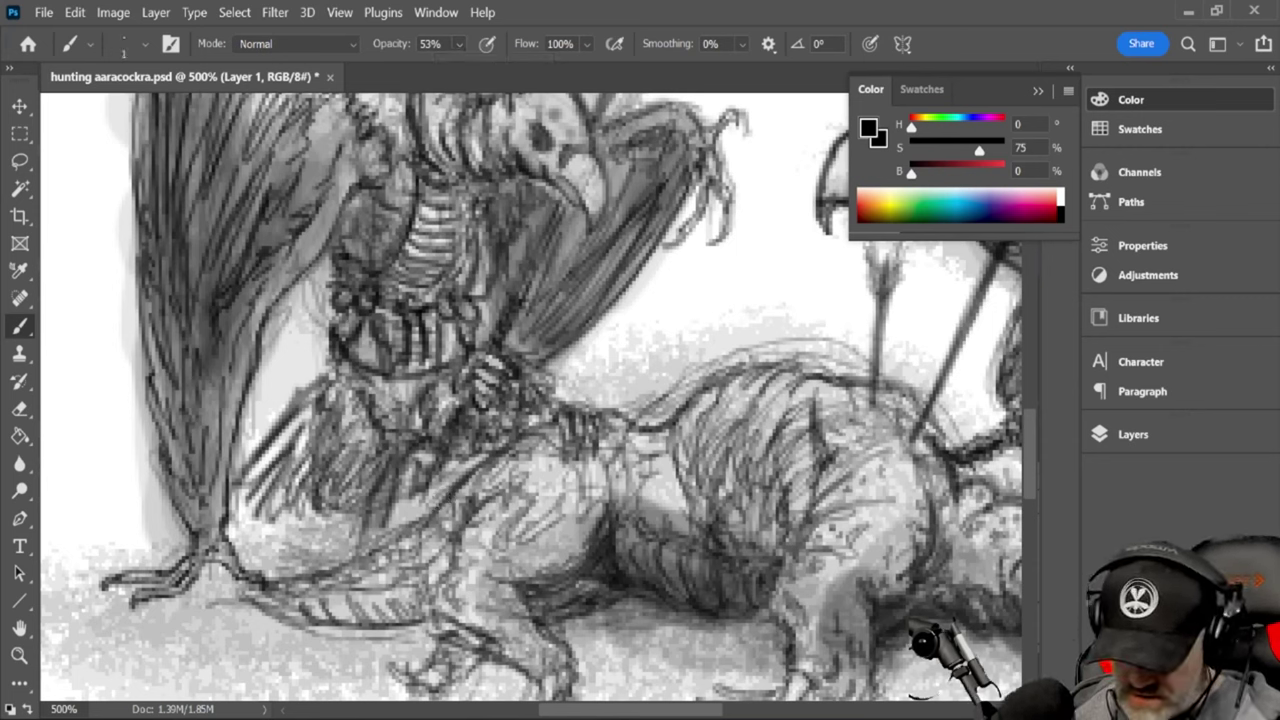
left_click_drag(323, 578, 374, 554)
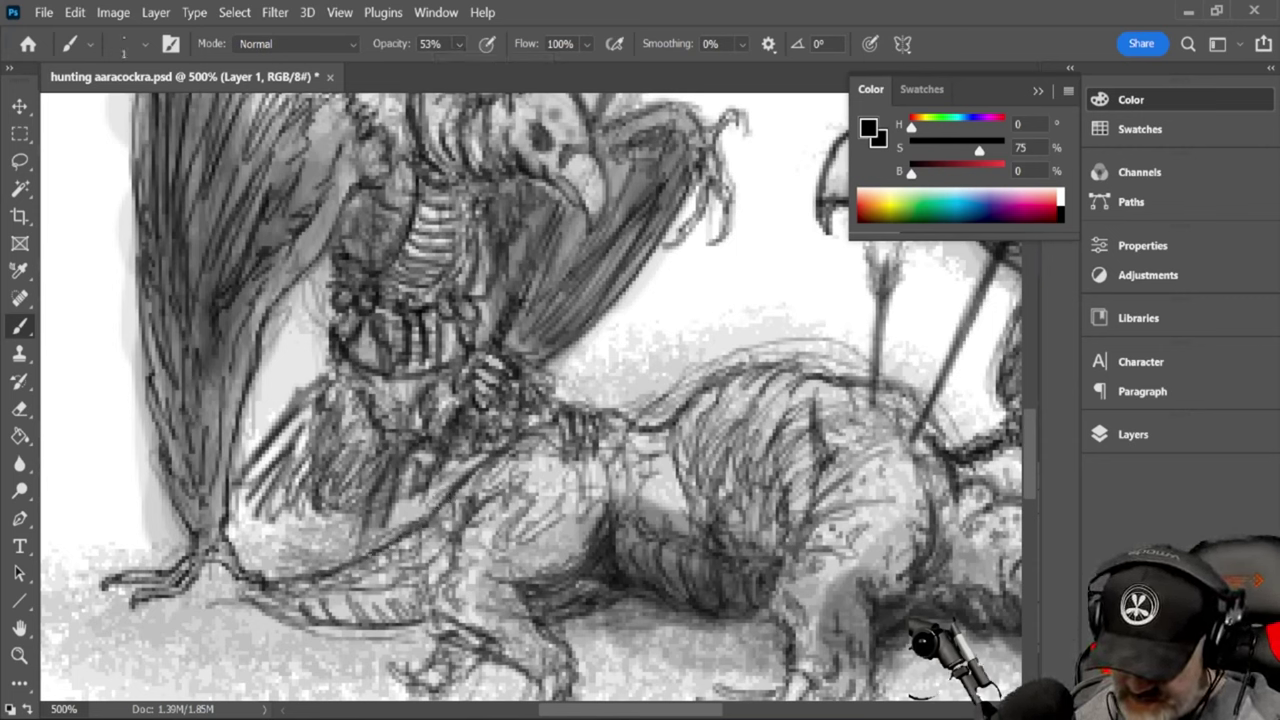
left_click_drag(437, 511, 555, 428)
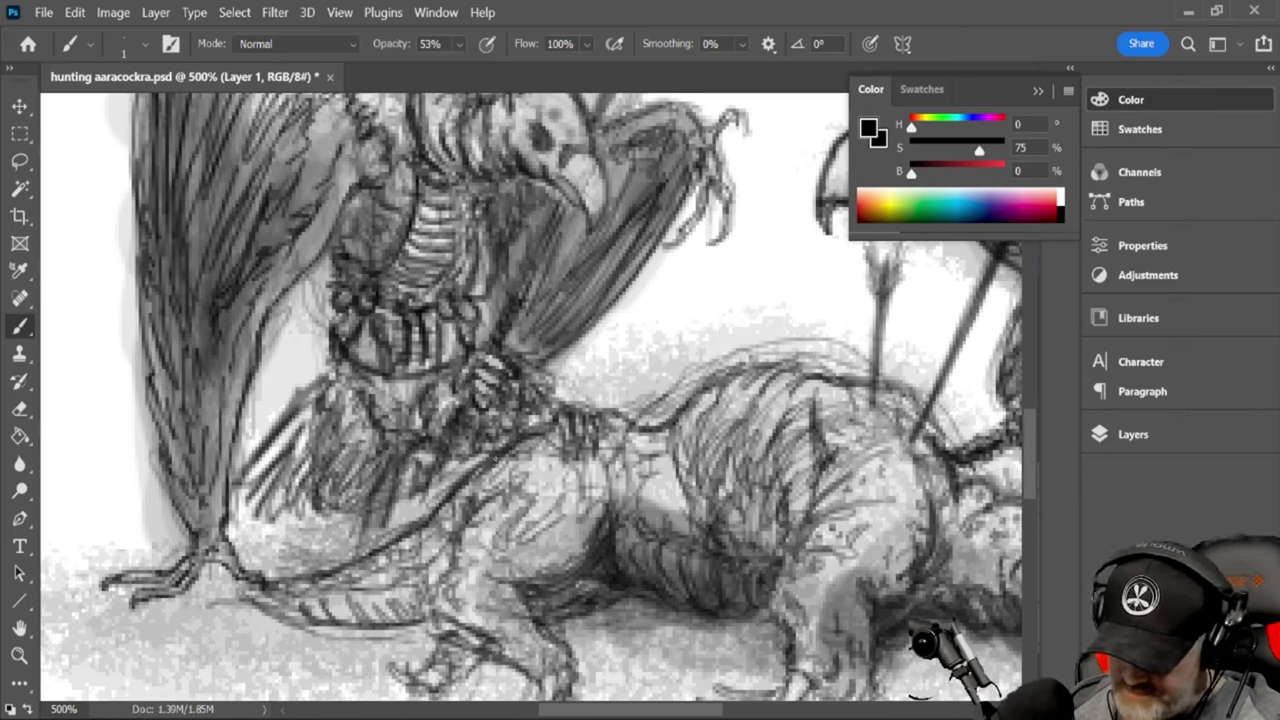
Darken the lower outline of the beast's tail and the shadow between its thigh and belly
left_click_drag(350, 558, 398, 536)
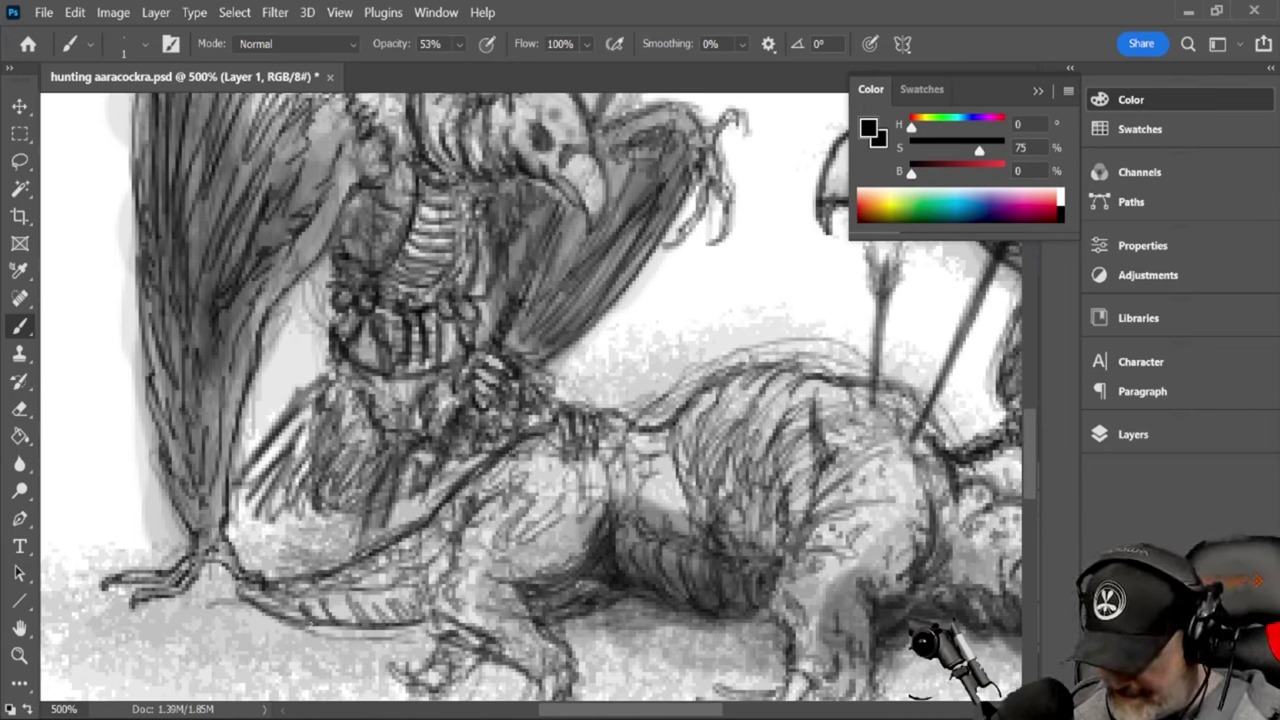
mouse_move(306, 624)
left_mouse_down()
mouse_move(380, 626)
mouse_move(291, 626)
mouse_move(428, 630)
left_mouse_up()
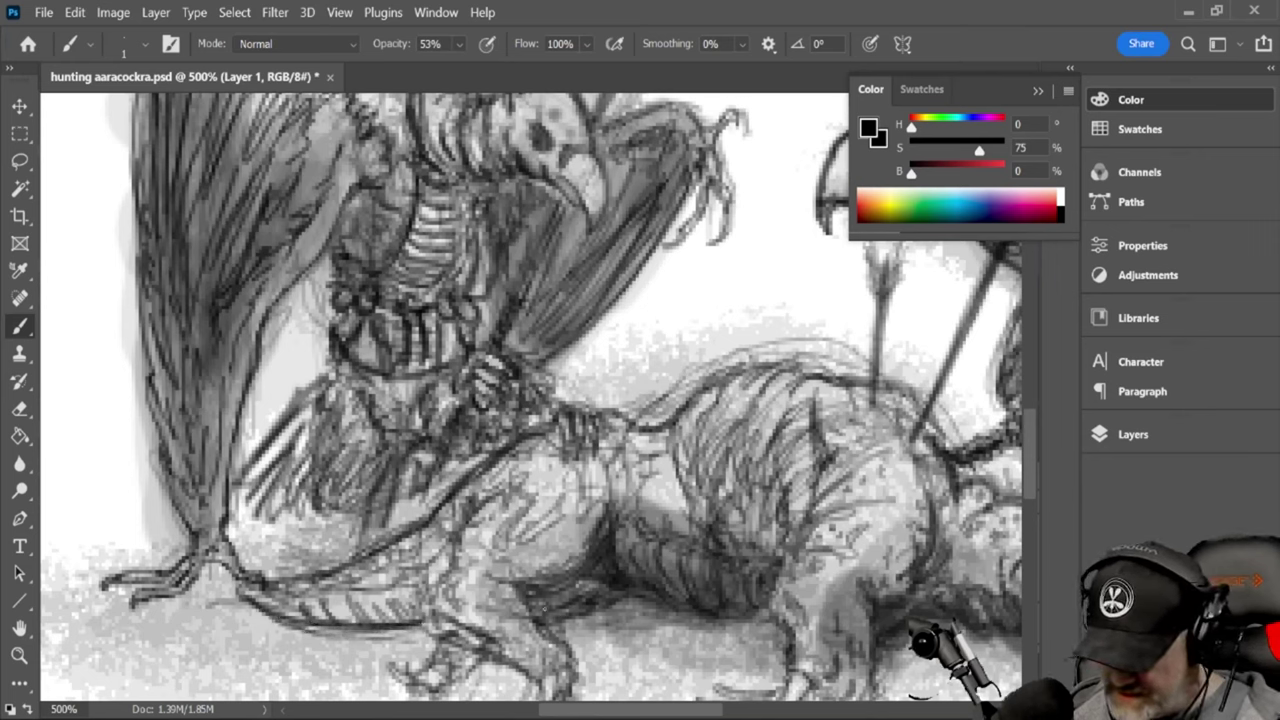
mouse_move(602, 540)
left_mouse_down()
mouse_move(573, 582)
mouse_move(580, 612)
mouse_move(614, 600)
left_mouse_up()
Draw two test circles side by side on a new layer above the spear, one in a continuous line and one in short strokes
left_click(1156, 434)
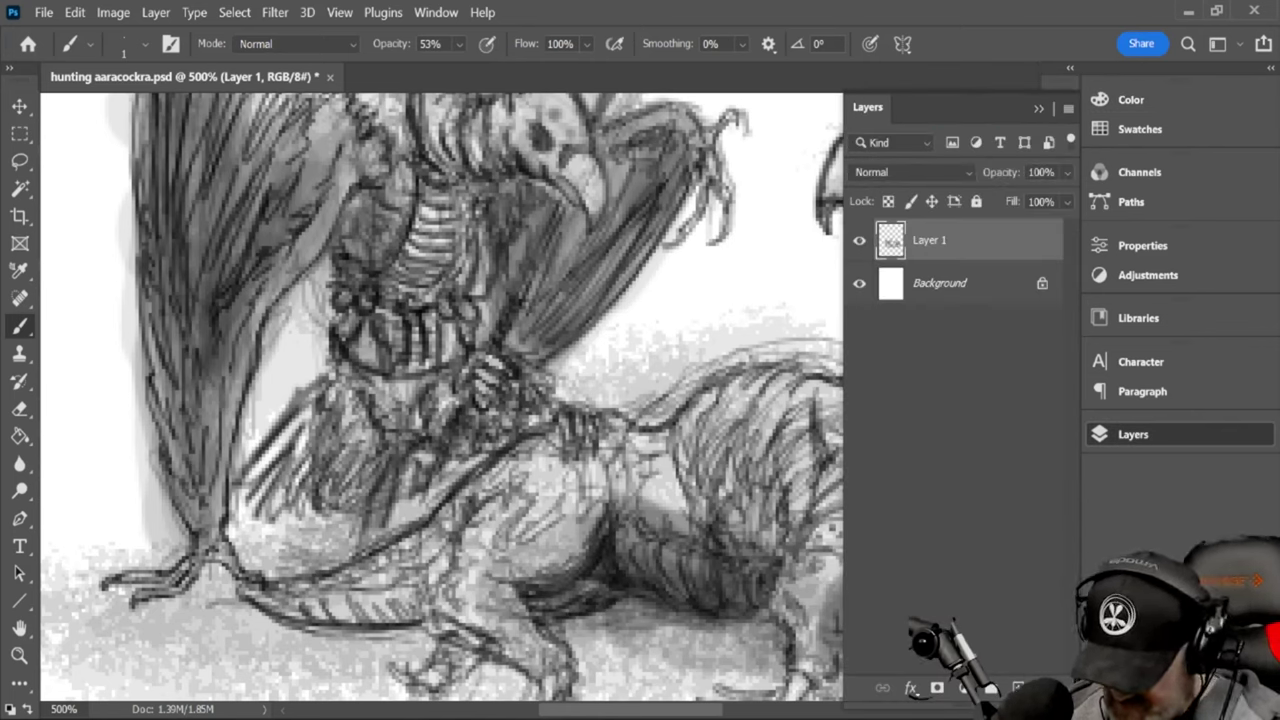
left_click(1018, 688)
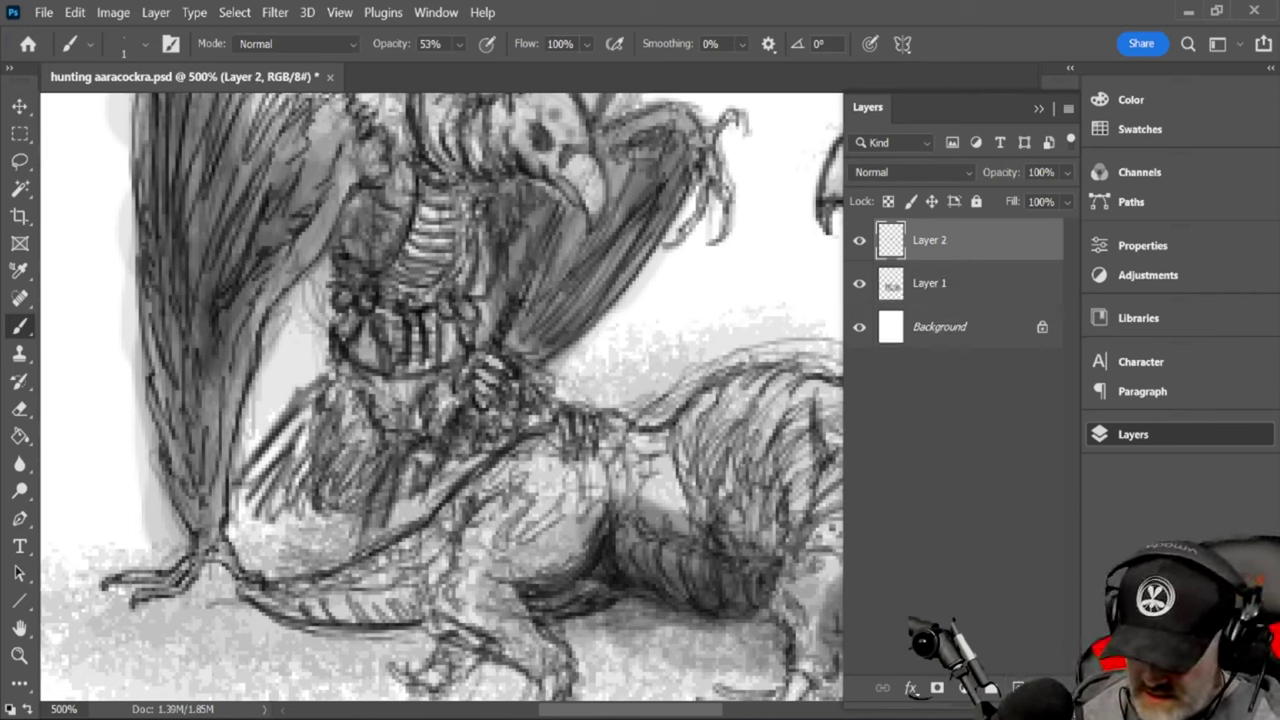
left_click(1131, 105)
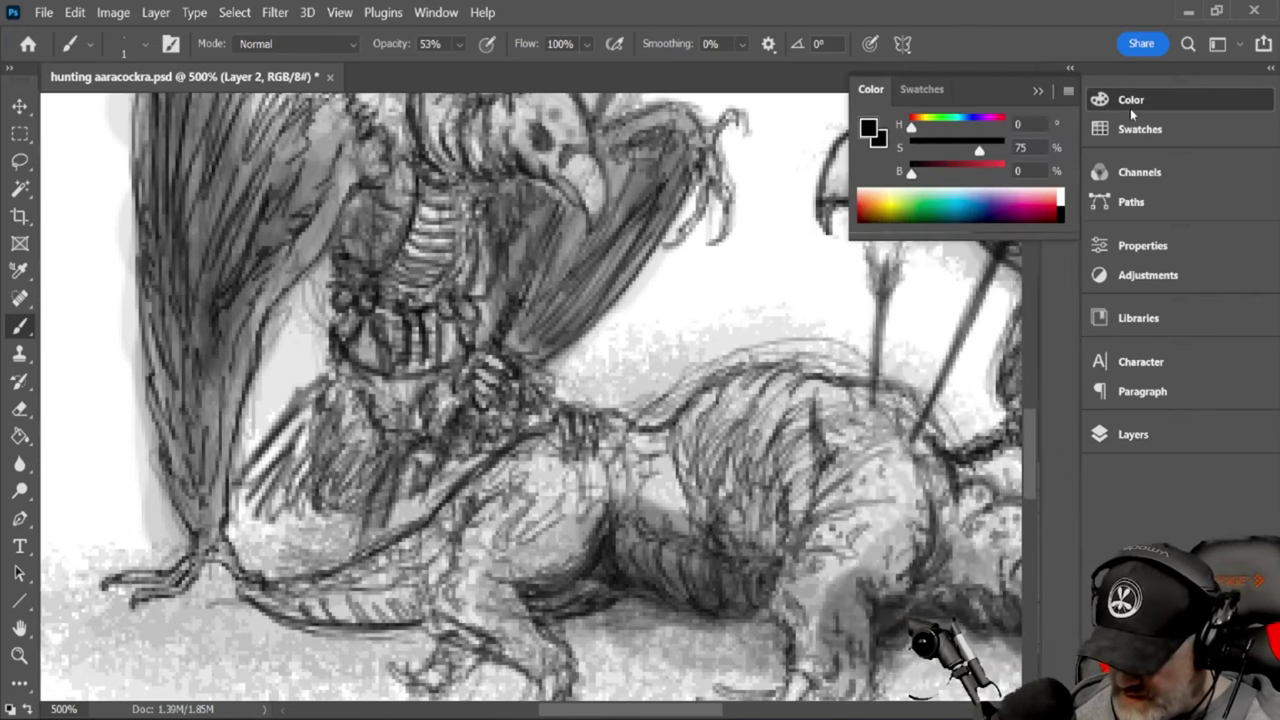
left_click_drag(1032, 450, 1025, 297)
mouse_move(481, 281)
left_mouse_down()
mouse_move(431, 303)
mouse_move(416, 381)
mouse_move(518, 418)
mouse_move(554, 331)
mouse_move(504, 274)
mouse_move(455, 290)
left_mouse_up()
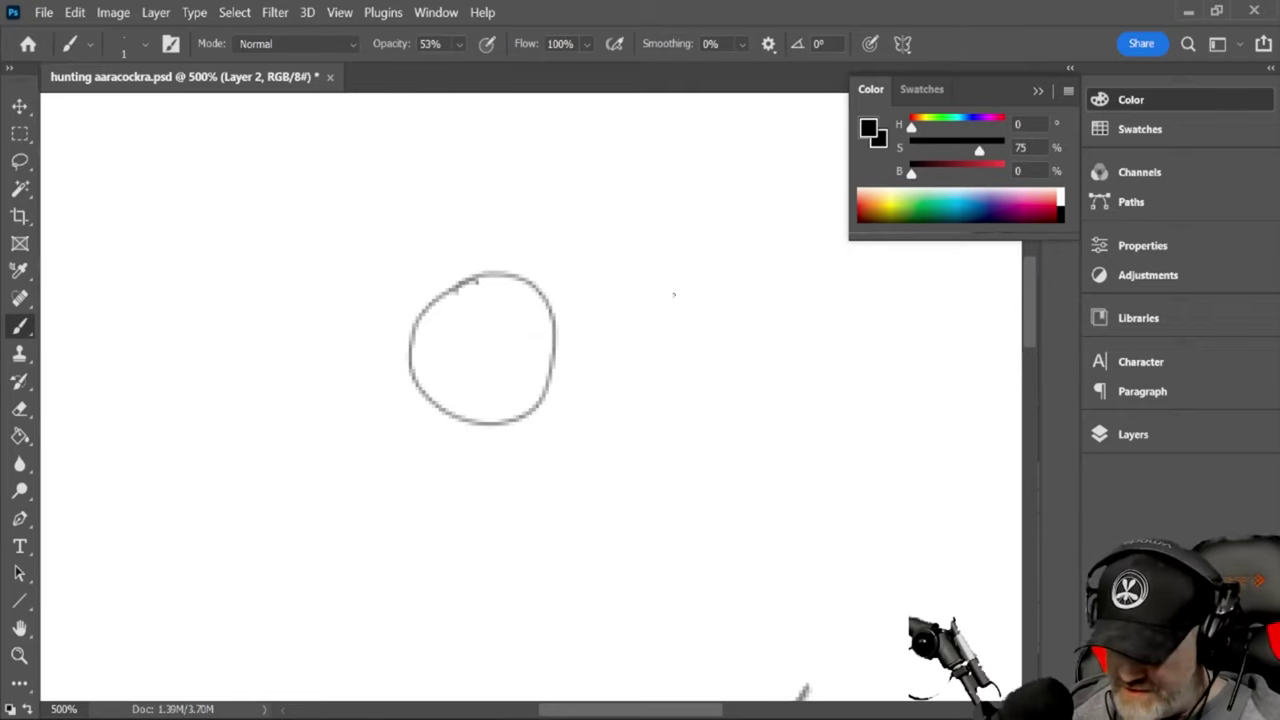
mouse_move(654, 366)
left_mouse_down()
mouse_move(668, 404)
mouse_move(736, 416)
mouse_move(773, 395)
mouse_move(790, 362)
mouse_move(786, 314)
mouse_move(756, 278)
mouse_move(698, 270)
mouse_move(672, 296)
left_mouse_up()
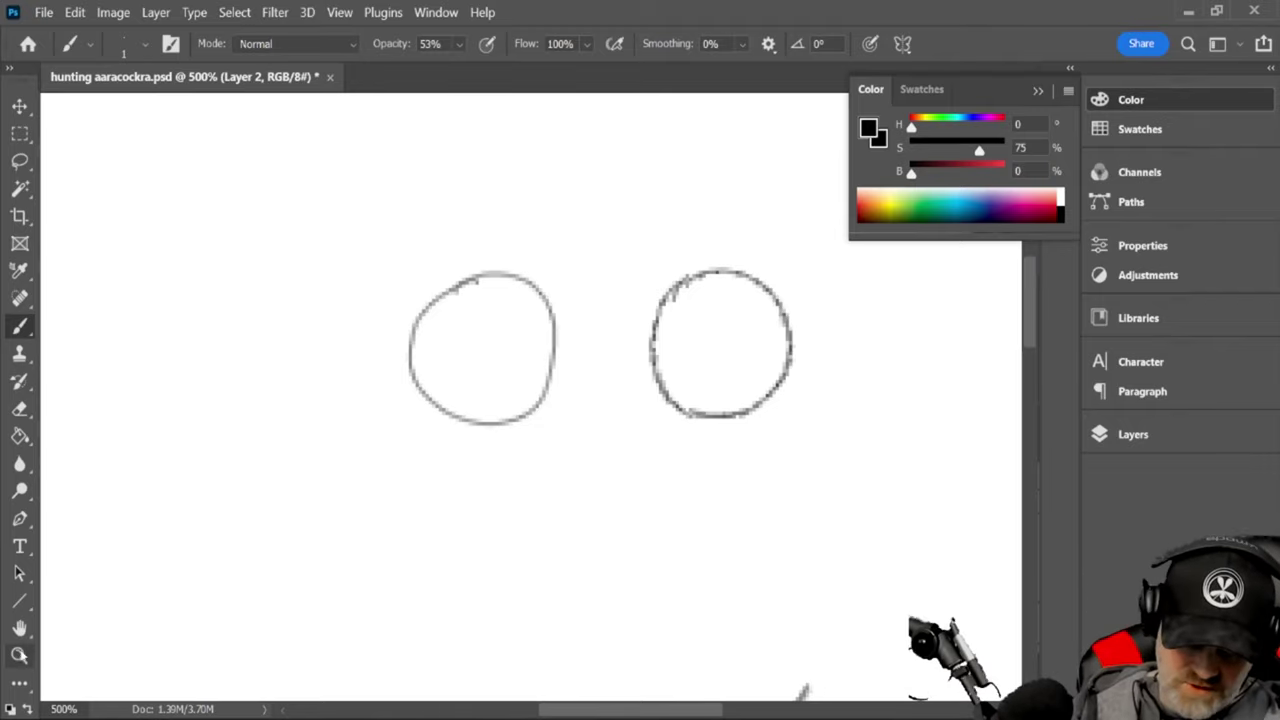
Compare the line quality of the two test circles at full-page view and at 200%
left_click(19, 655)
left_click(592, 370, "alt")
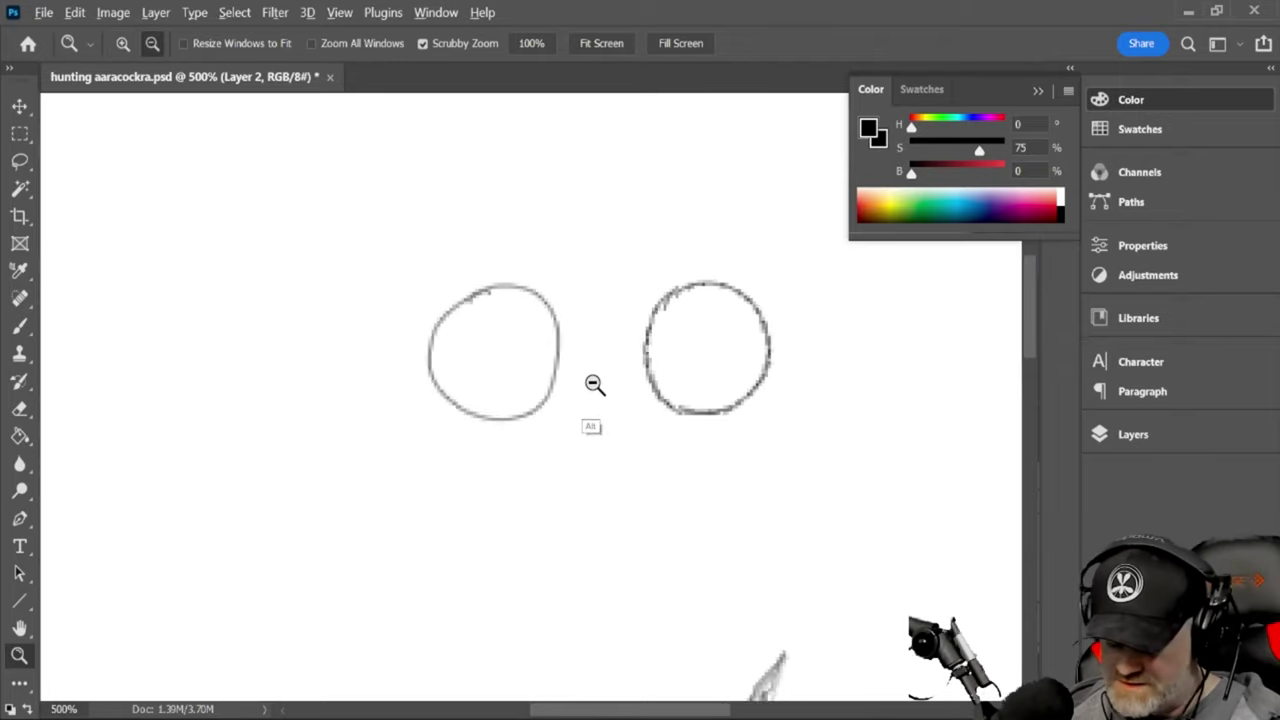
left_click(606, 413, "alt")
left_click(606, 408, "alt")
left_click(602, 402, "alt")
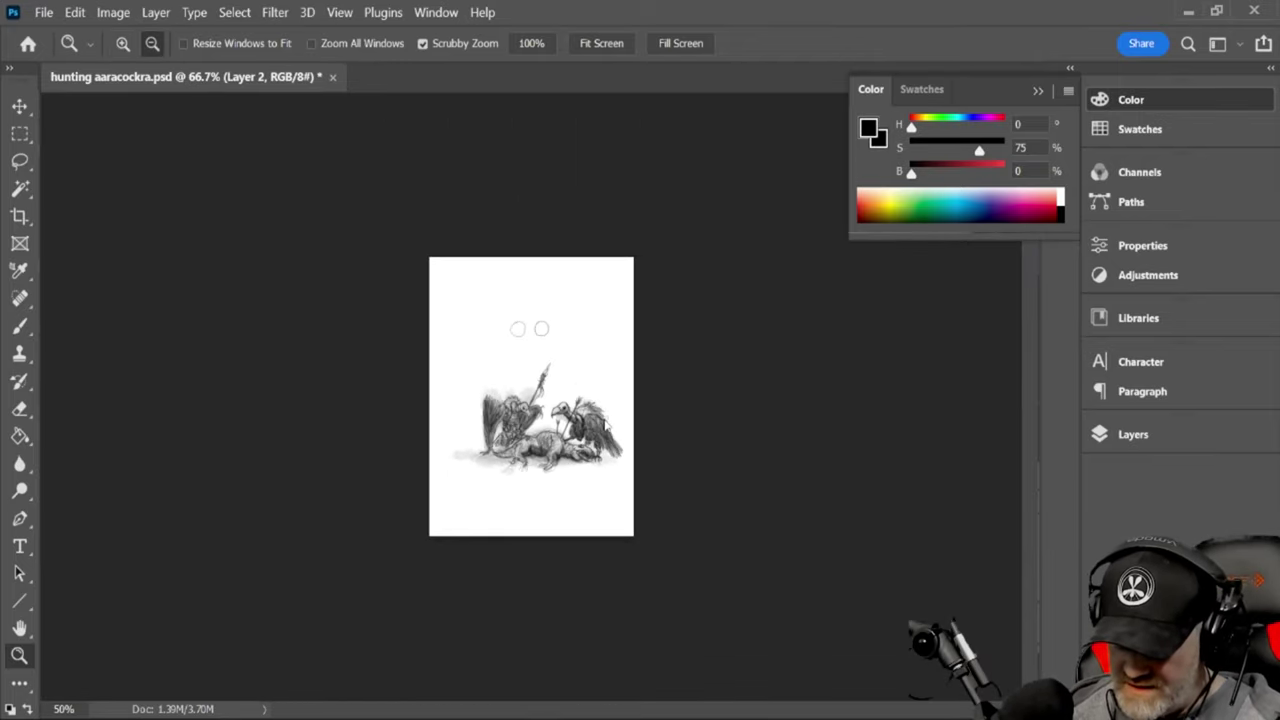
left_click(534, 340)
left_click(530, 323)
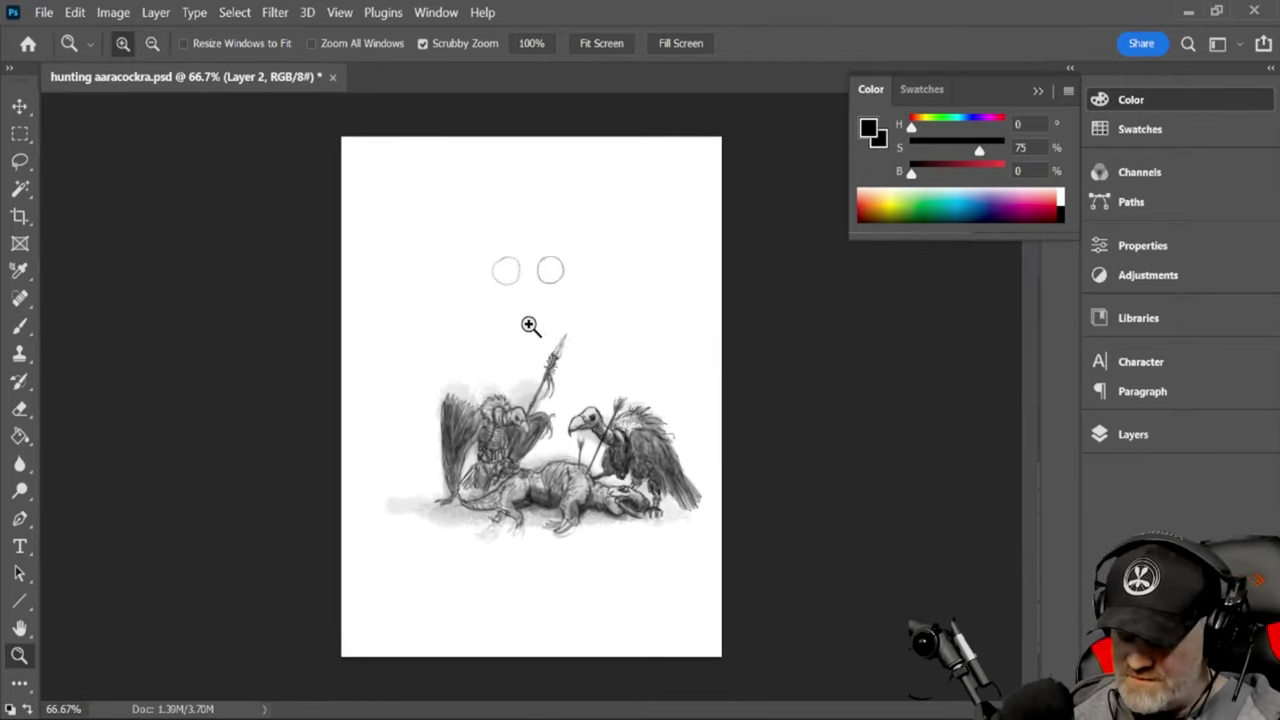
left_click(551, 280)
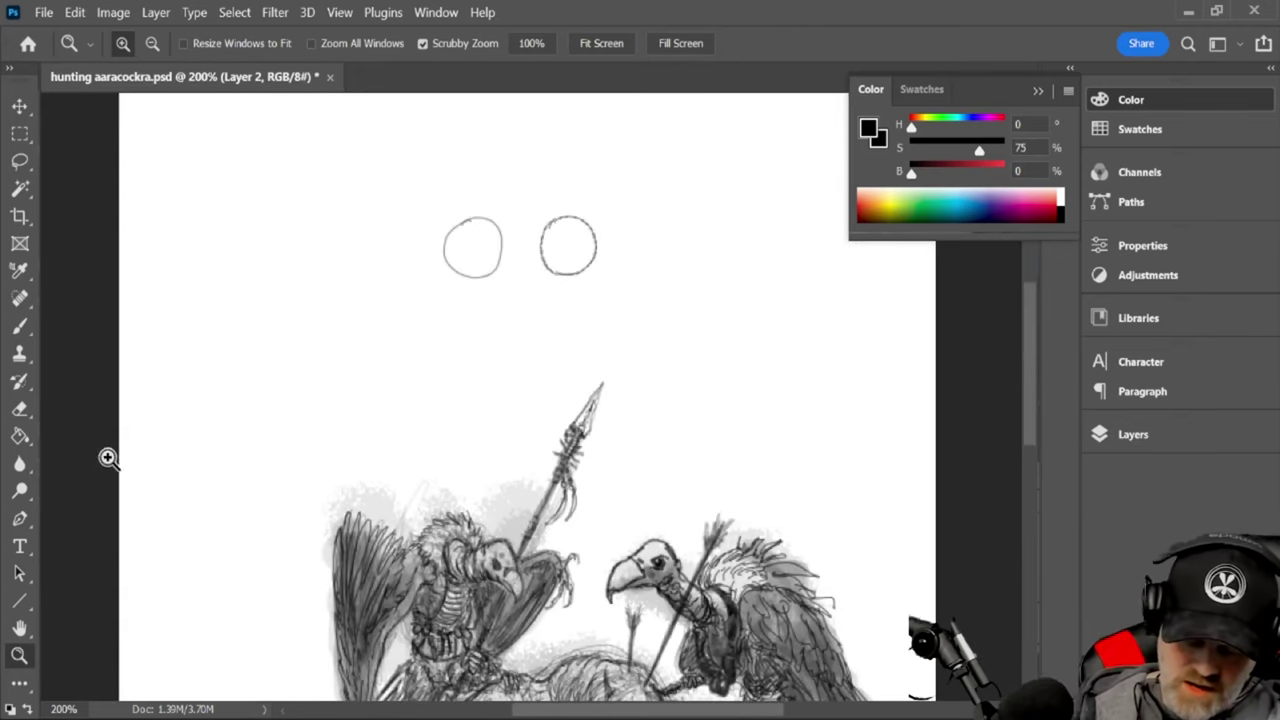
Set the eraser to size 25 and 100% opacity
left_click(19, 408)
key("bracketright")
key("bracketright")
key("bracketright")
key("bracketright")
key("bracketright")
key("bracketright")
key("bracketright")
key("bracketright")
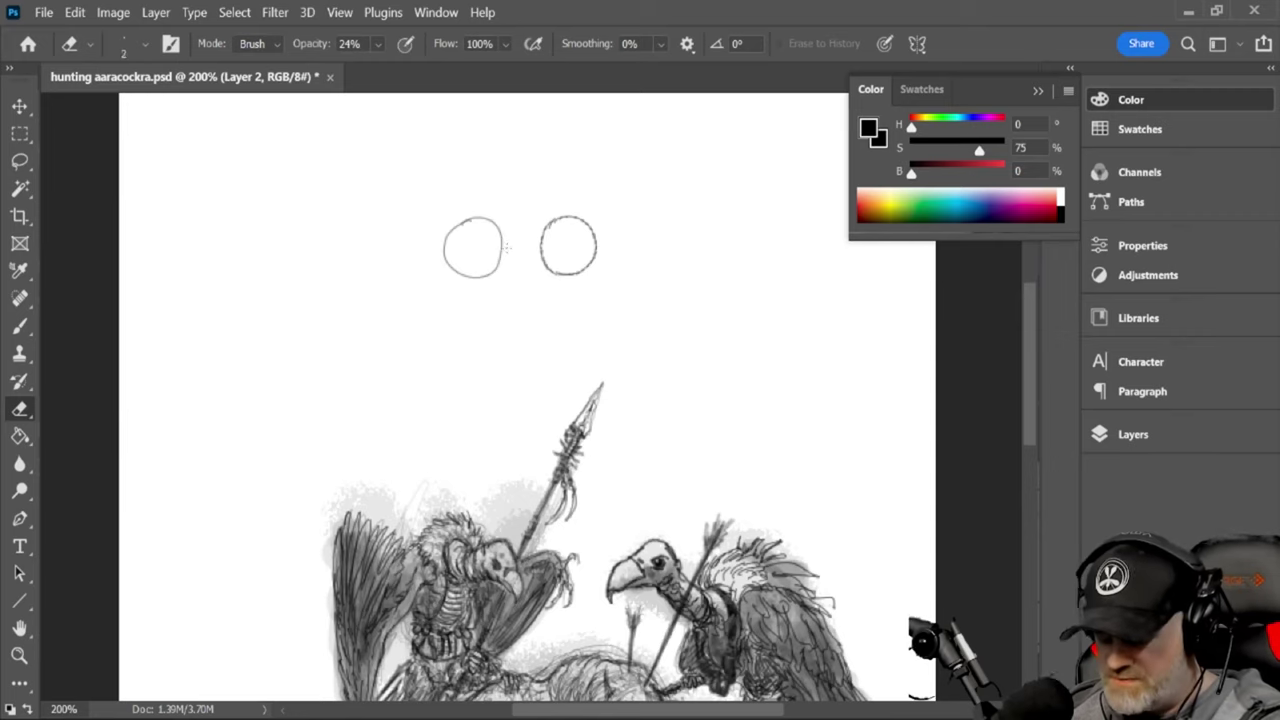
key("bracketright")
key("bracketright")
key("bracketright")
key("bracketright")
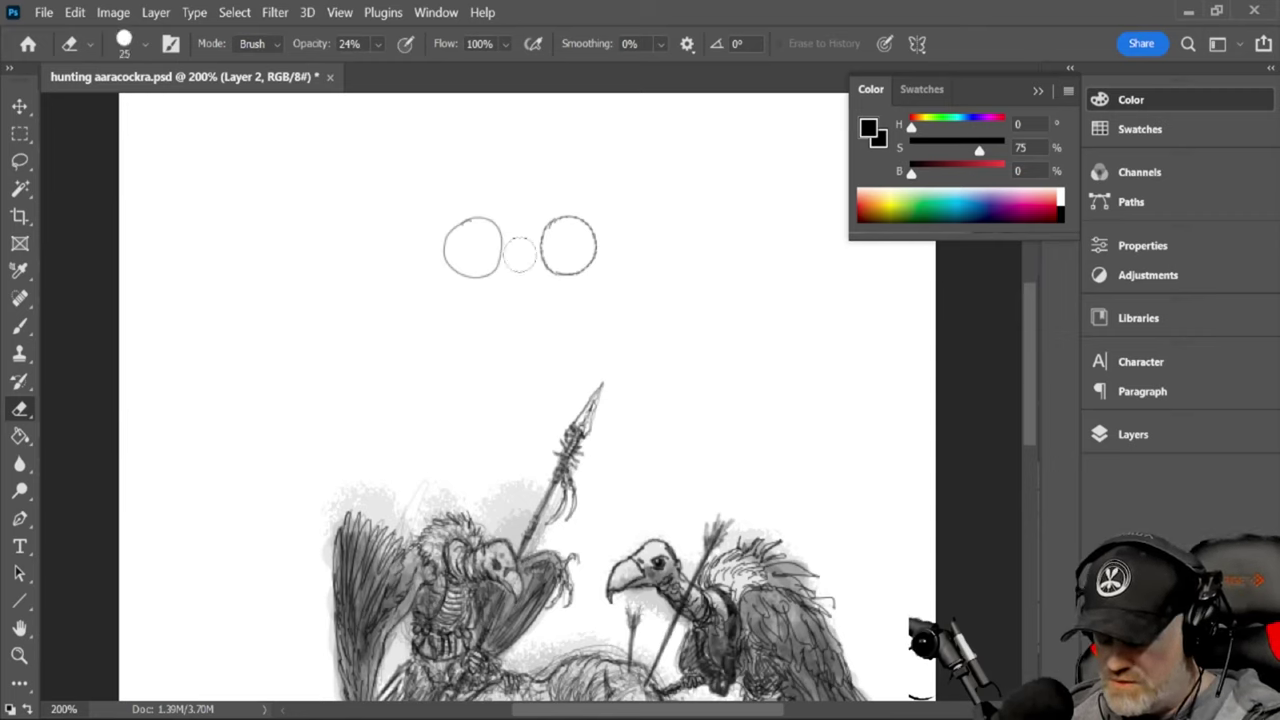
left_click(377, 46)
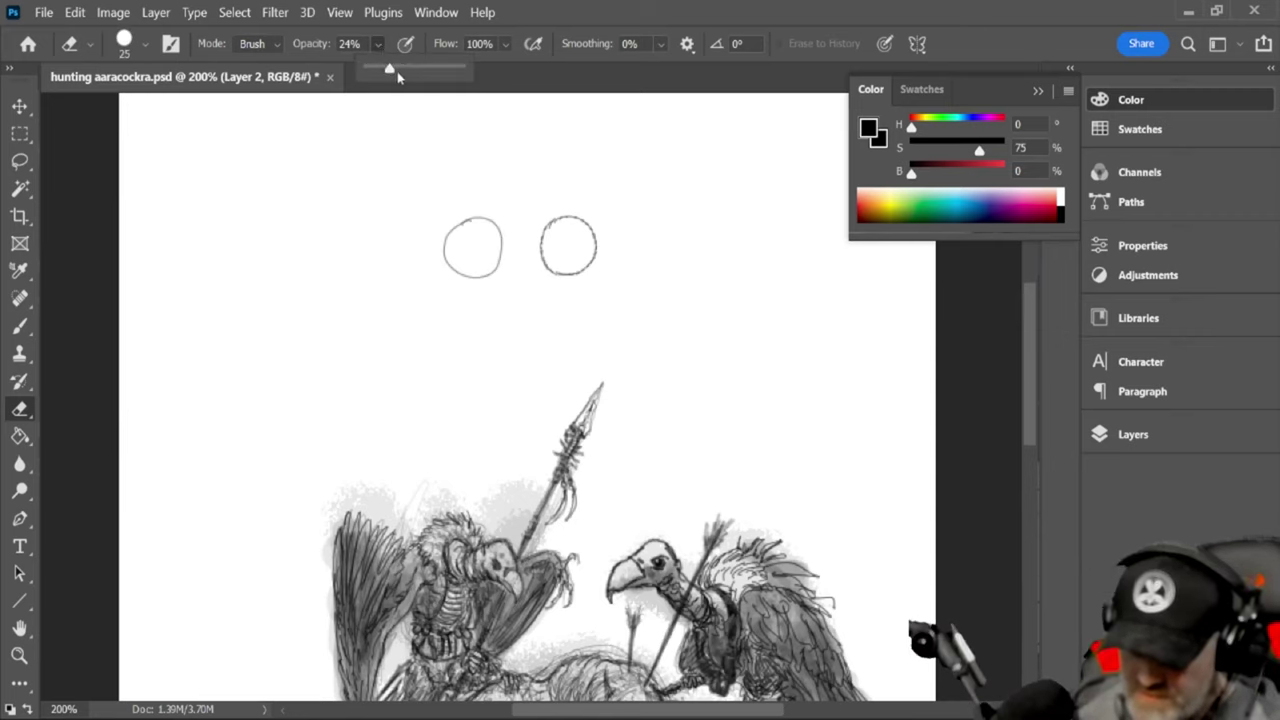
left_click_drag(390, 68, 480, 77)
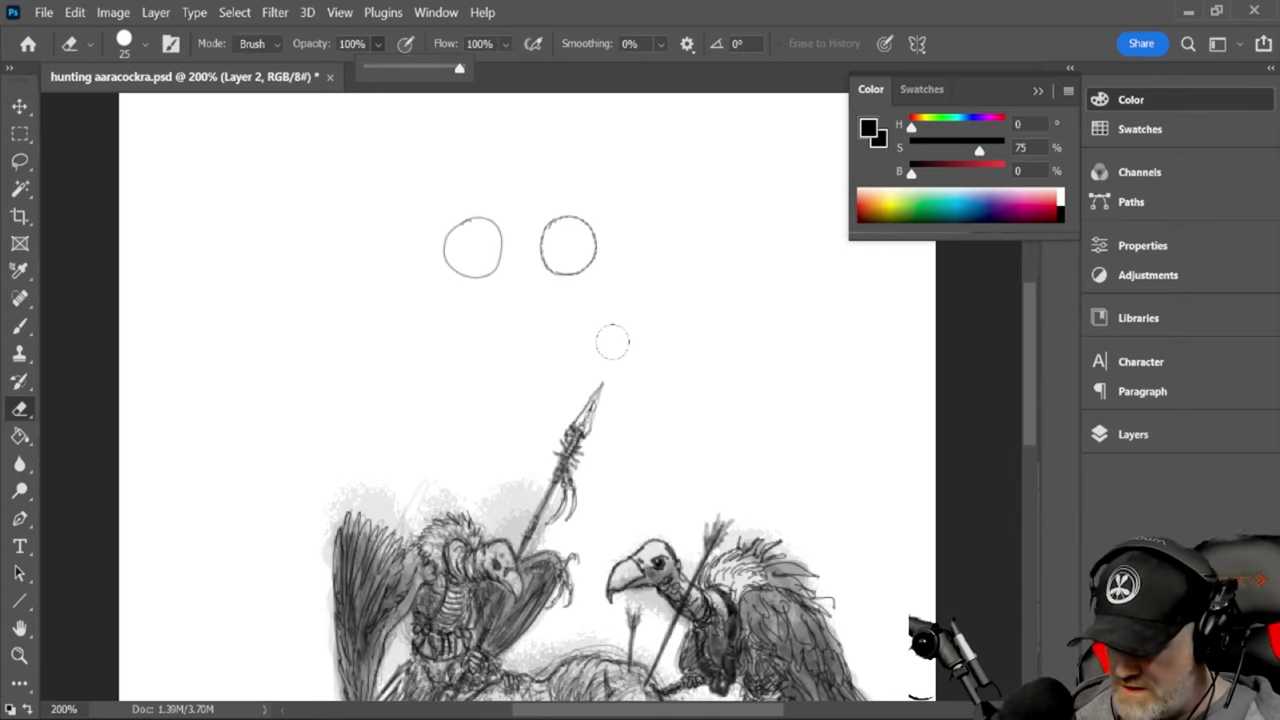
Delete Layer 2 with the two test circles
left_click(1133, 436)
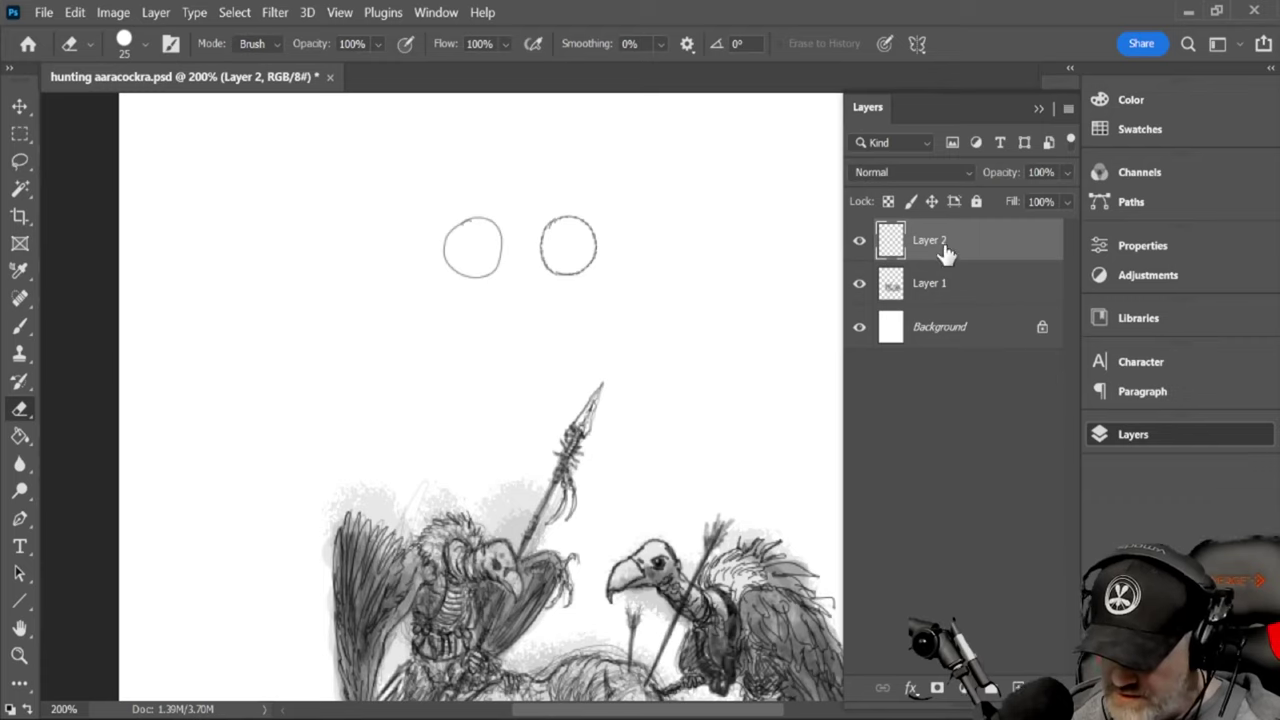
left_click_drag(943, 250, 1045, 688)
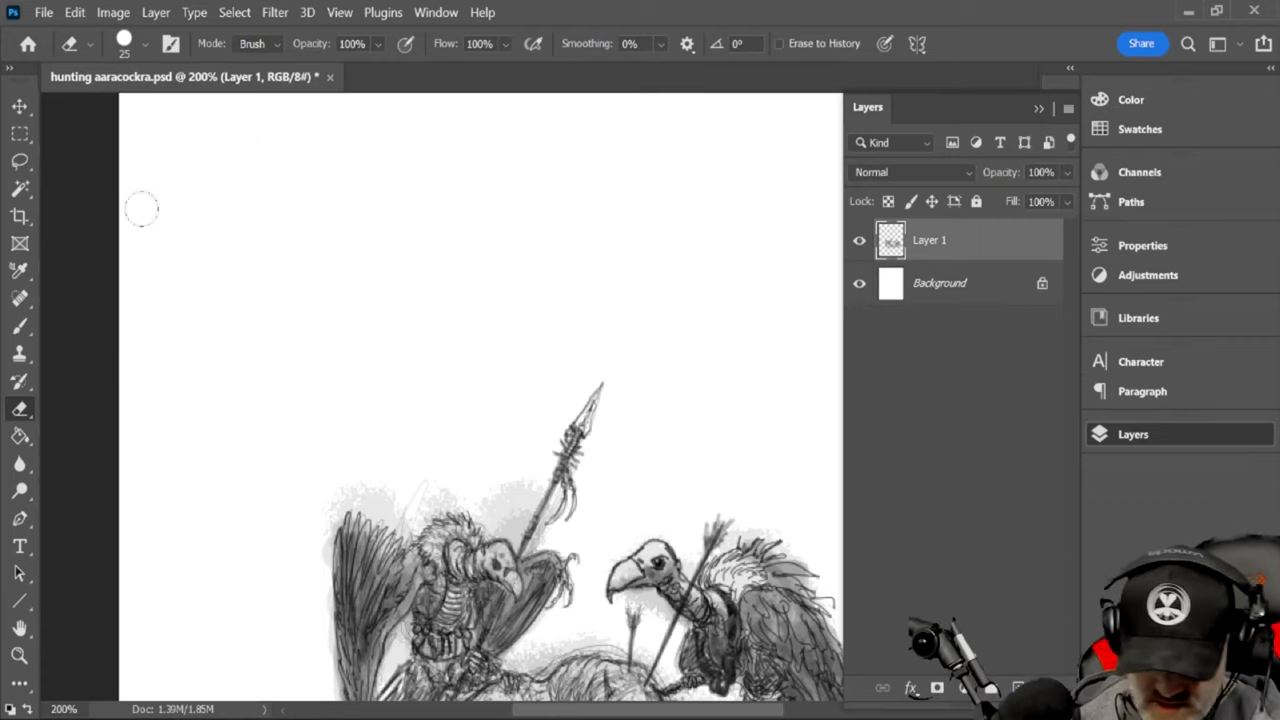
Set up the black brush at size 15 and 9% opacity, with the colour sliders on display
left_click(24, 328)
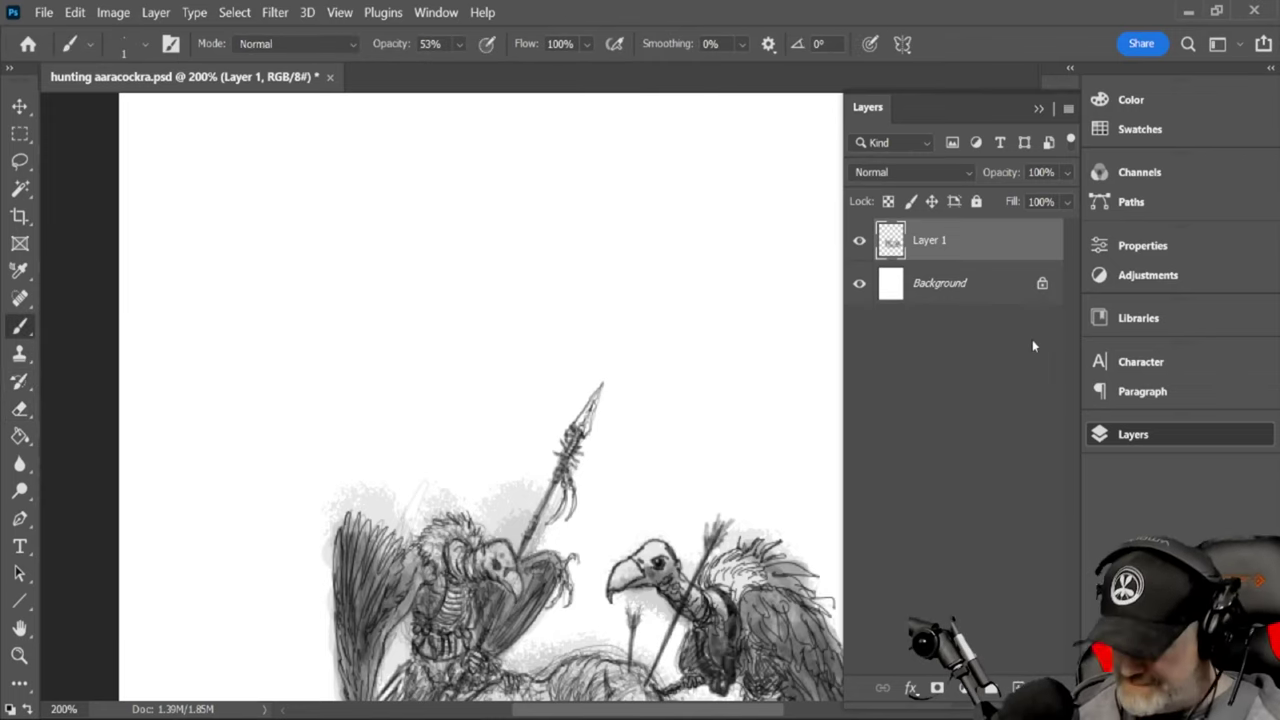
left_click(1100, 99)
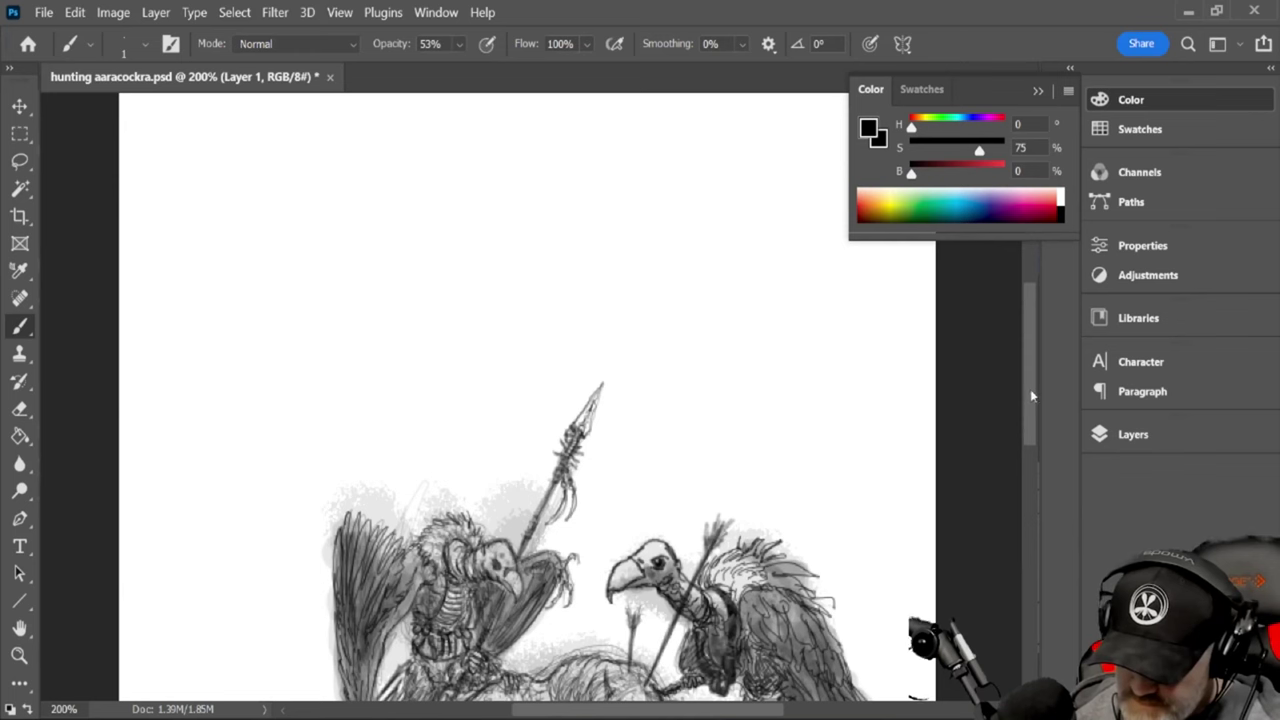
left_click_drag(1030, 389, 1036, 448)
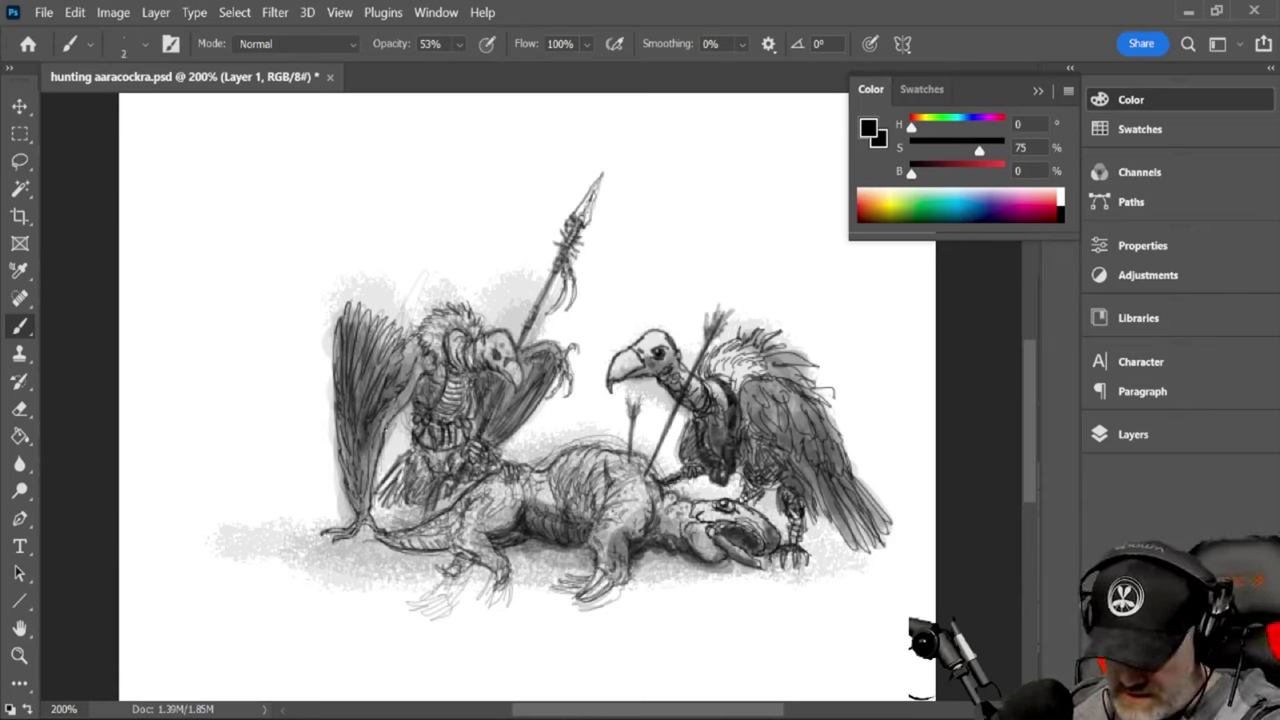
key("bracketright")
key("bracketright")
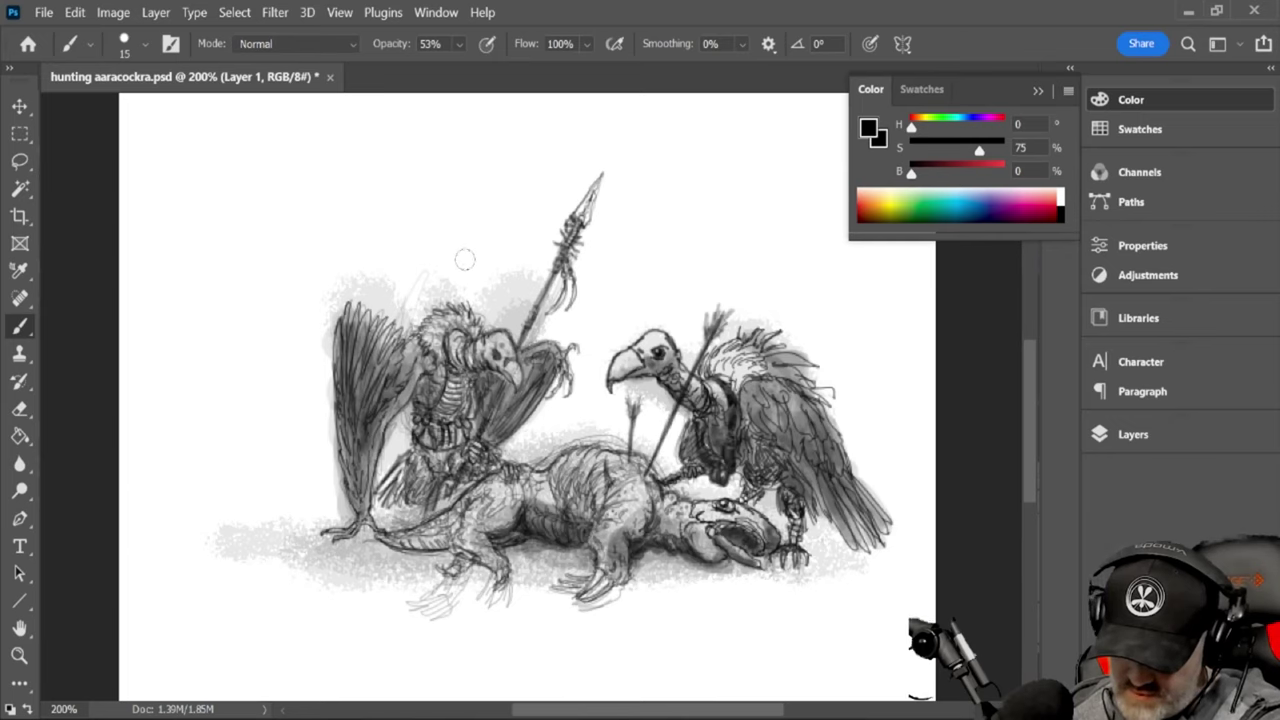
left_click_drag(460, 48, 439, 69)
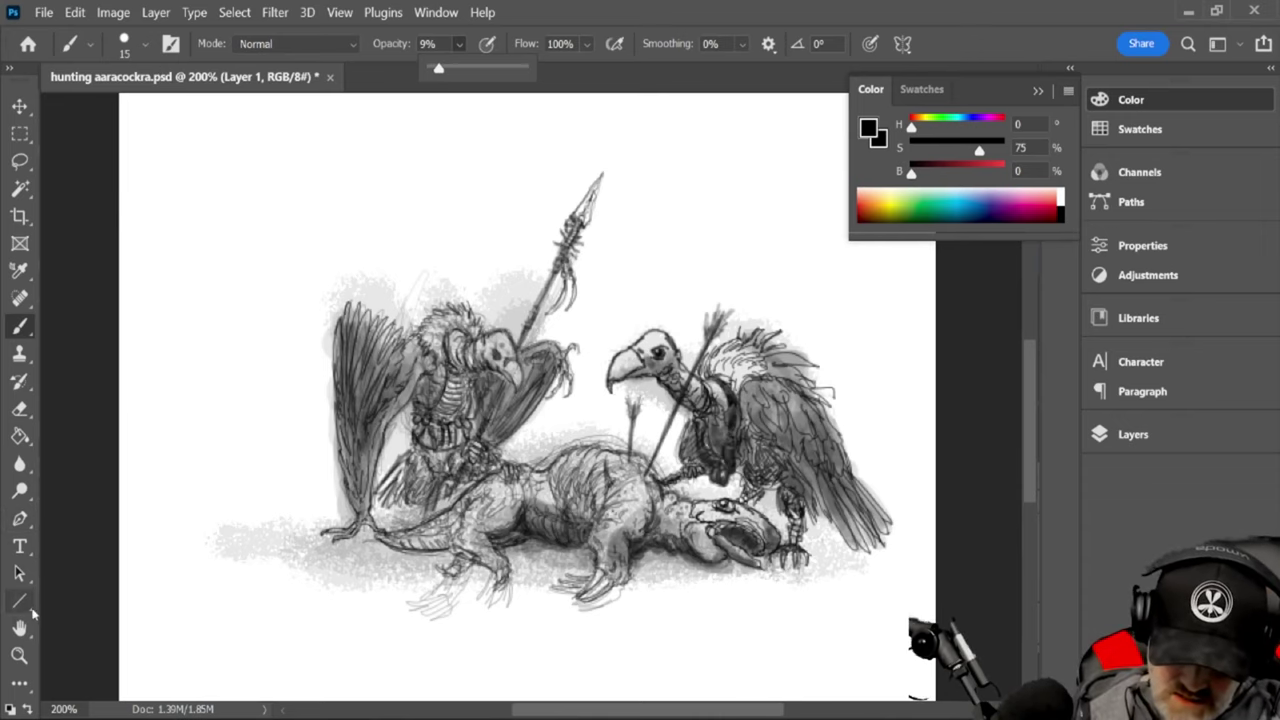
Brush a broad, faint ground shadow beneath the fallen beast and both aarakocra with the size 15 brush at 9% opacity
left_click(19, 655)
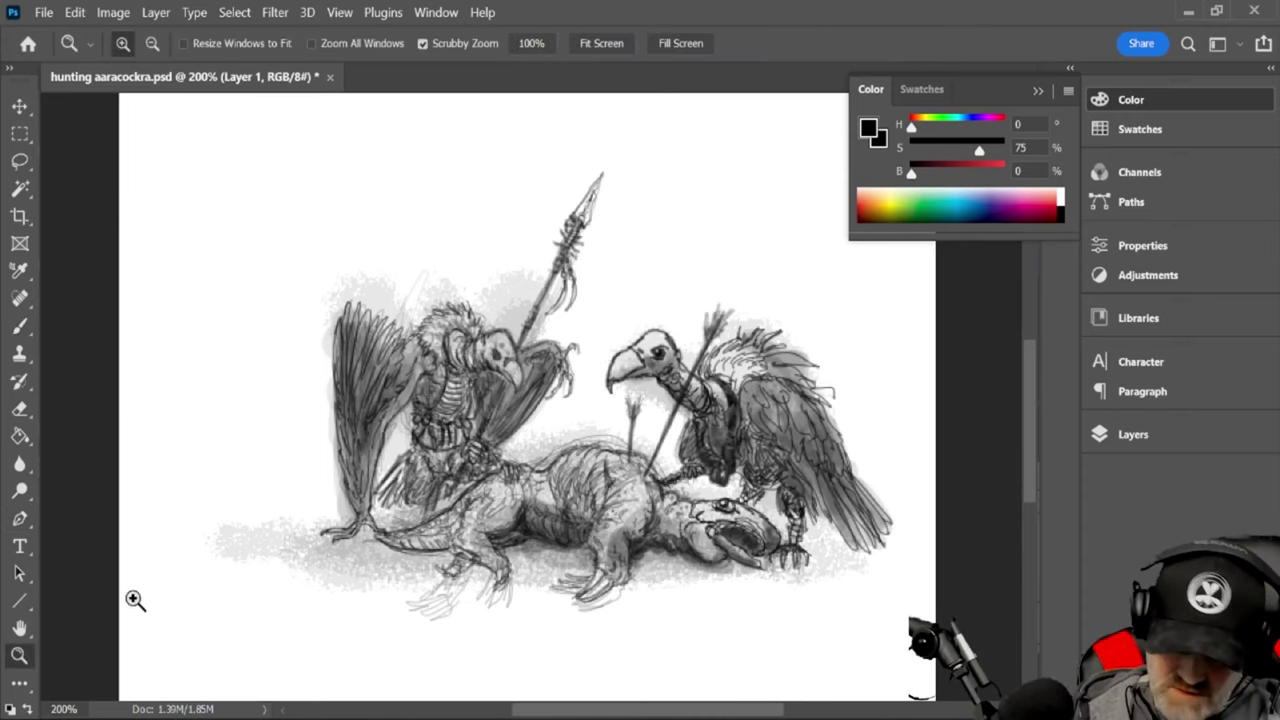
left_click(440, 530, "alt")
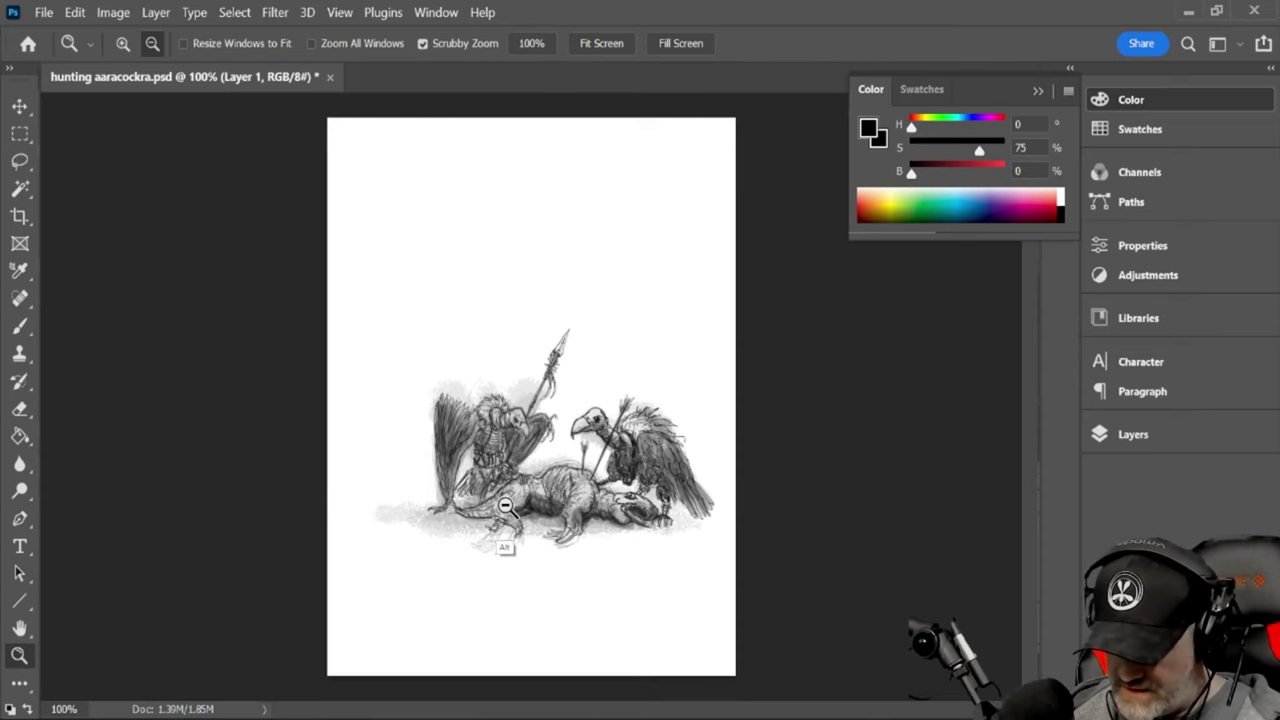
left_click(505, 507, "alt")
left_click(535, 498)
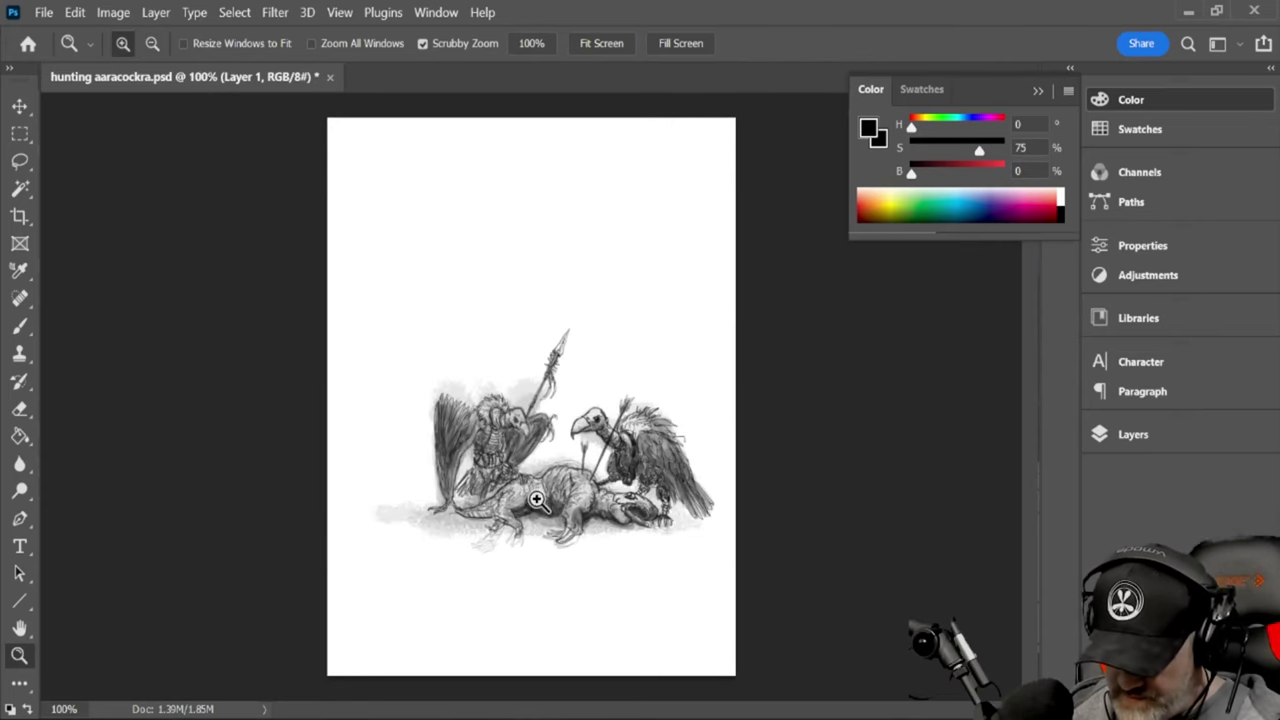
left_click(529, 508)
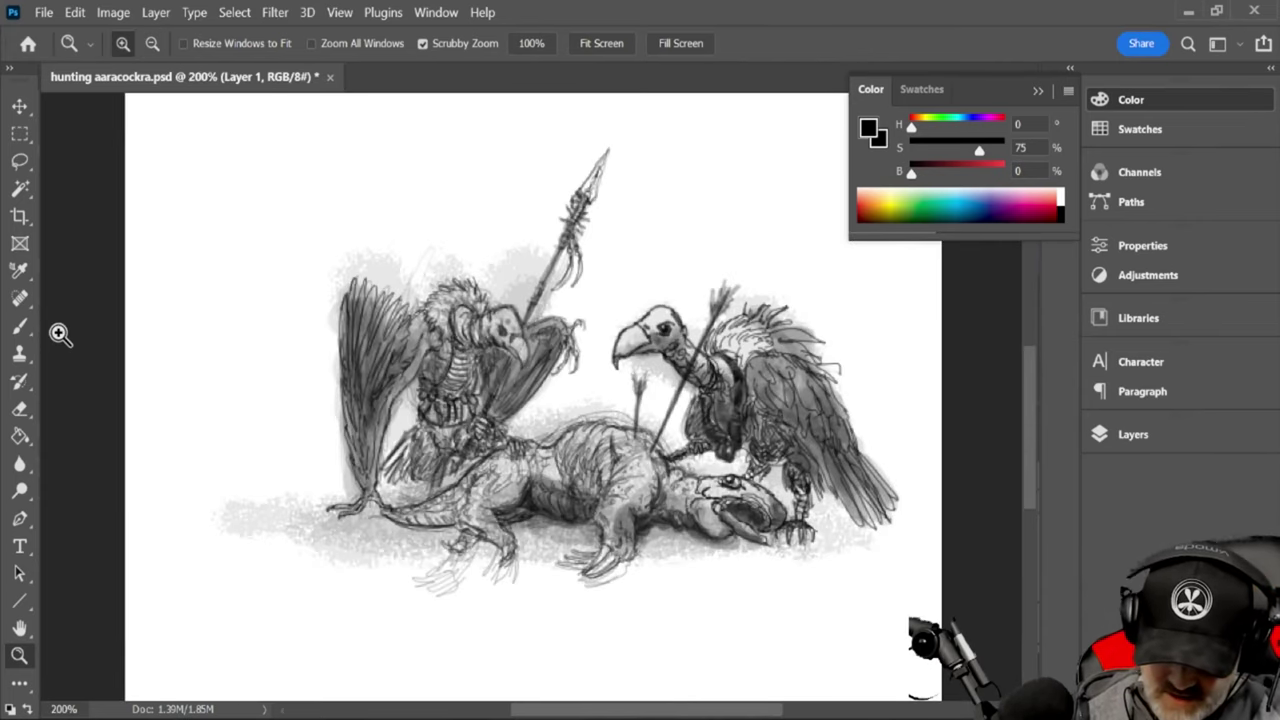
left_click(19, 326)
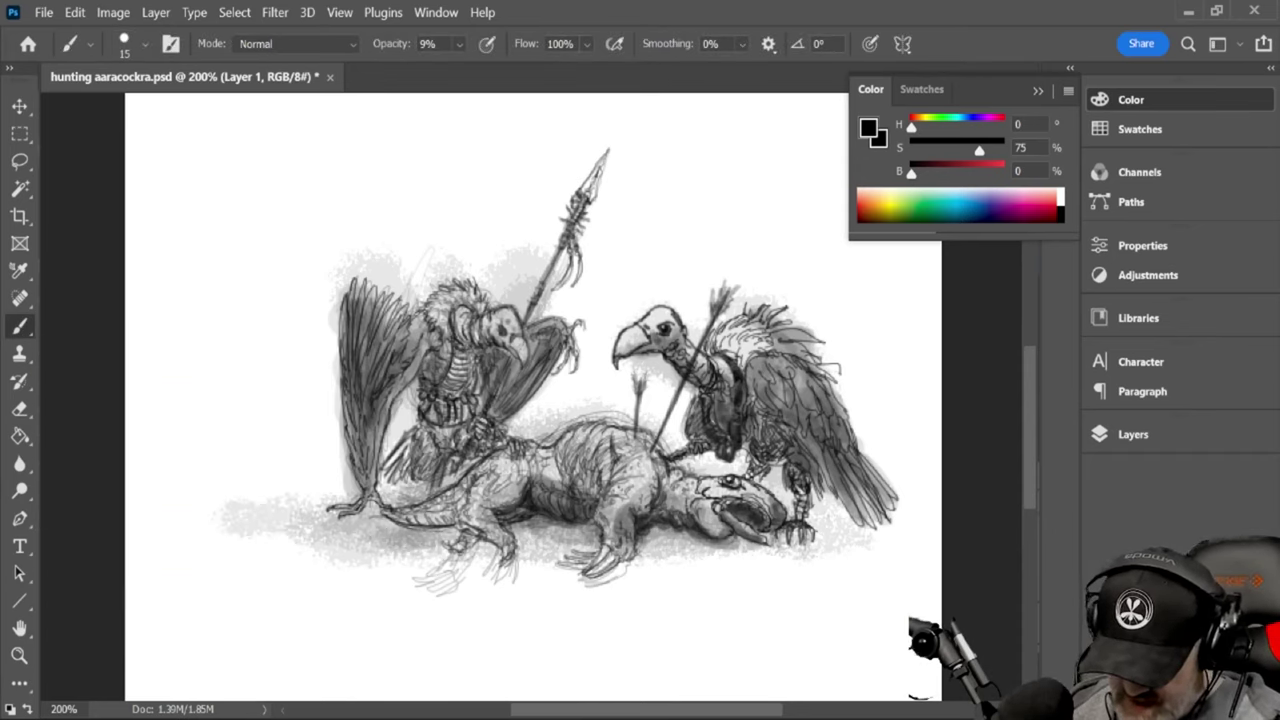
mouse_move(384, 534)
left_mouse_down()
mouse_move(464, 532)
mouse_move(500, 560)
mouse_move(545, 530)
mouse_move(602, 550)
left_mouse_up()
mouse_move(528, 513)
left_mouse_down()
mouse_move(605, 545)
mouse_move(875, 535)
mouse_move(860, 545)
mouse_move(905, 550)
mouse_move(670, 570)
left_mouse_up()
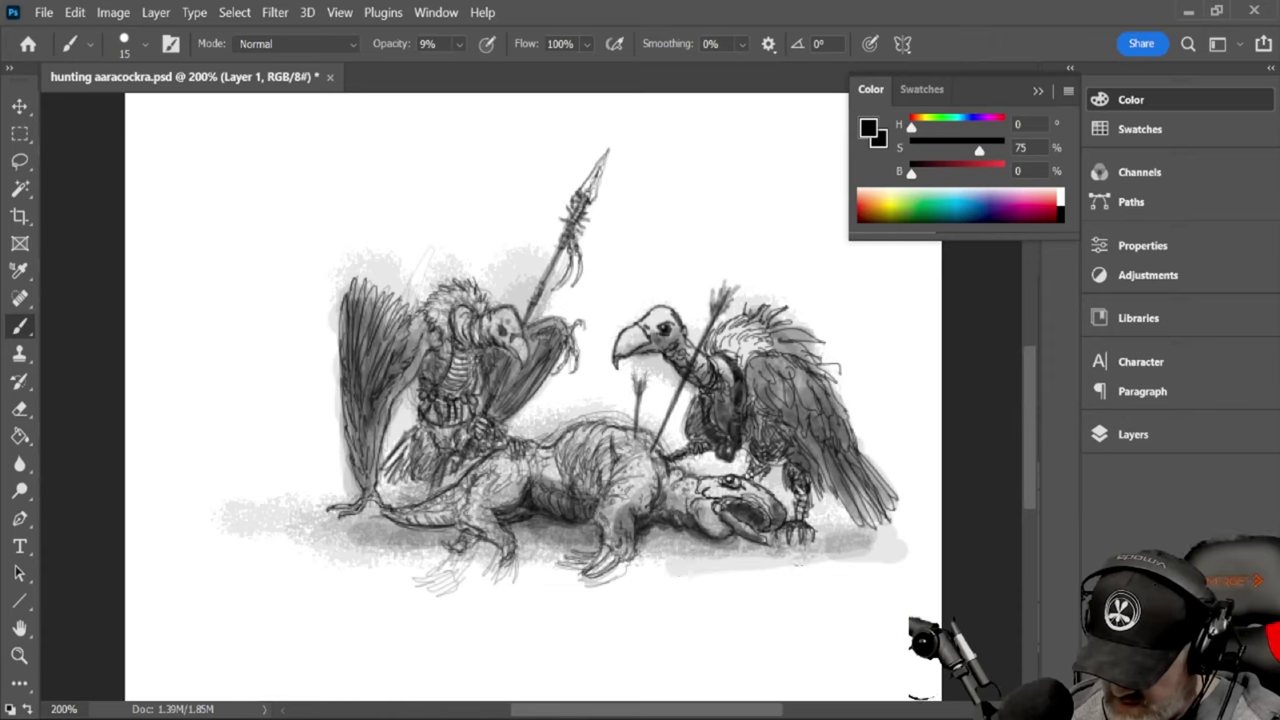
left_click_drag(795, 568, 693, 585)
mouse_move(448, 547)
left_mouse_down()
mouse_move(400, 545)
mouse_move(500, 578)
mouse_move(296, 535)
mouse_move(409, 531)
mouse_move(470, 575)
mouse_move(530, 585)
mouse_move(478, 550)
mouse_move(525, 565)
mouse_move(504, 562)
left_mouse_up()
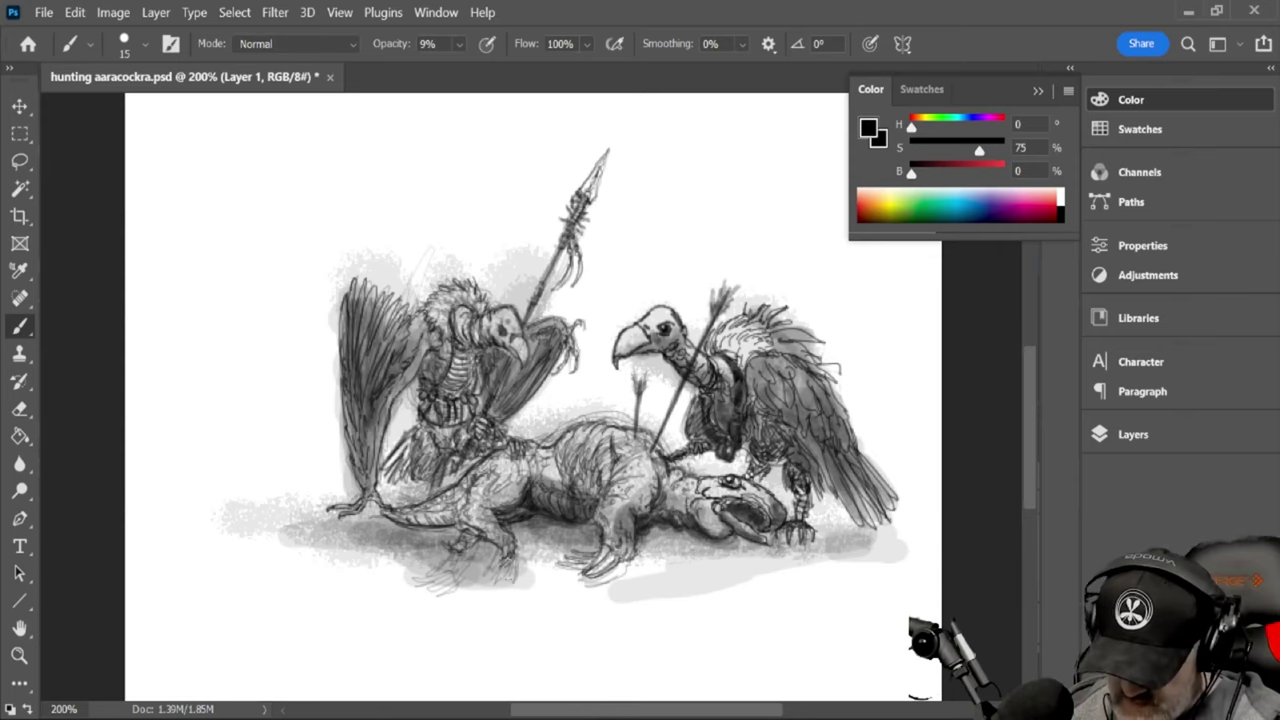
Darken the ground shadows beneath the beast and around the aarakocra's feet with a size 8 brush at 17% opacity
key("bracketleft")
key("bracketleft")
key("bracketleft")
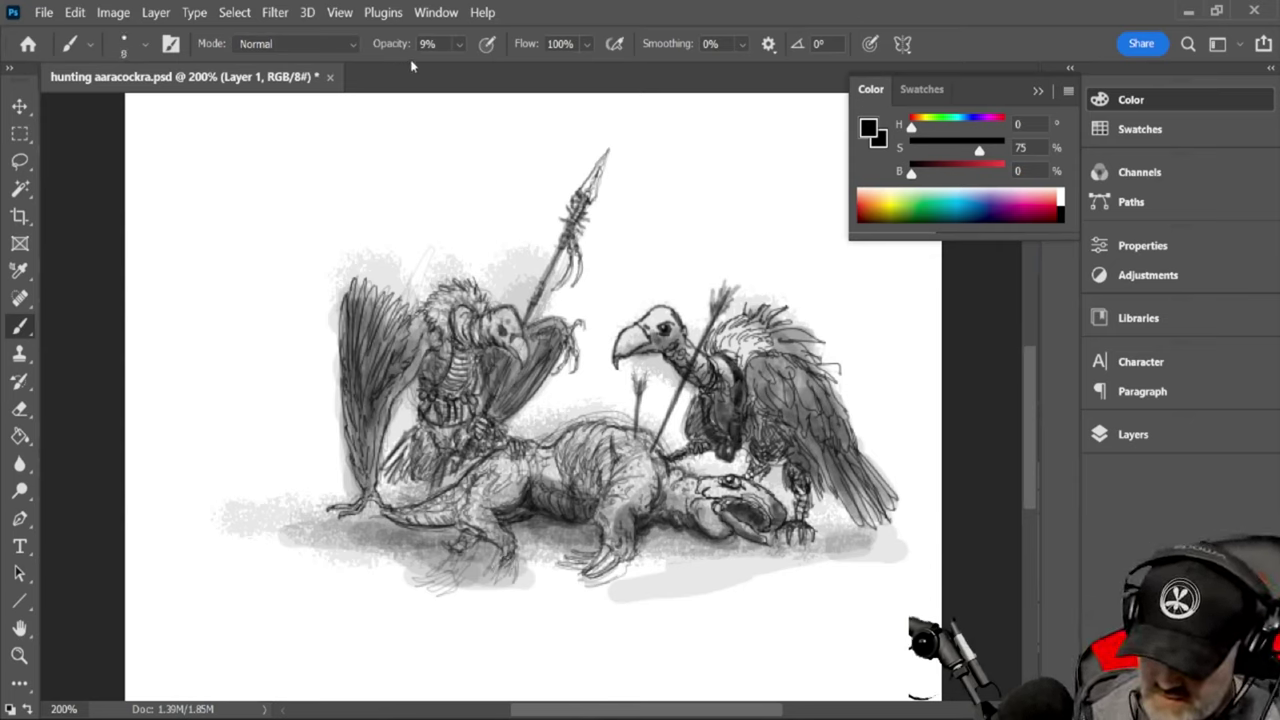
left_click(461, 46)
left_click_drag(476, 69, 474, 66)
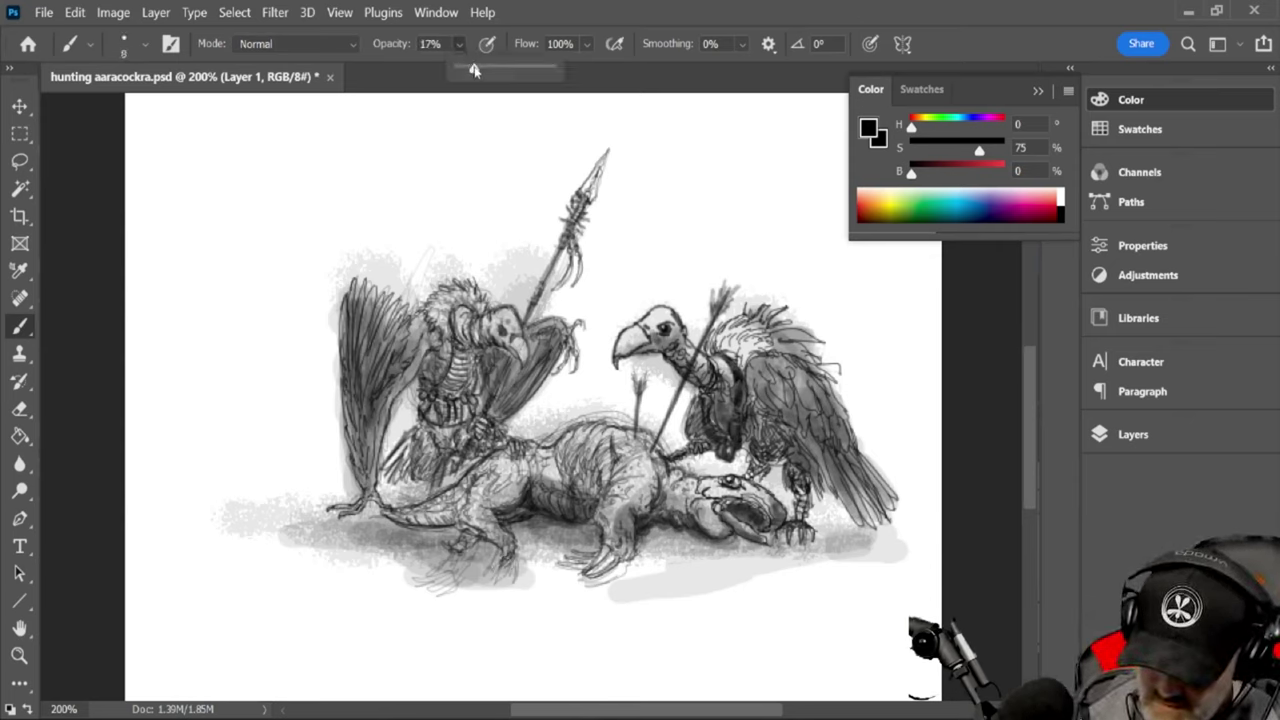
mouse_move(493, 562)
left_mouse_down()
mouse_move(462, 556)
mouse_move(525, 527)
mouse_move(724, 540)
mouse_move(635, 545)
mouse_move(709, 533)
left_mouse_up()
mouse_move(815, 525)
left_mouse_down()
mouse_move(820, 538)
mouse_move(878, 540)
left_mouse_up()
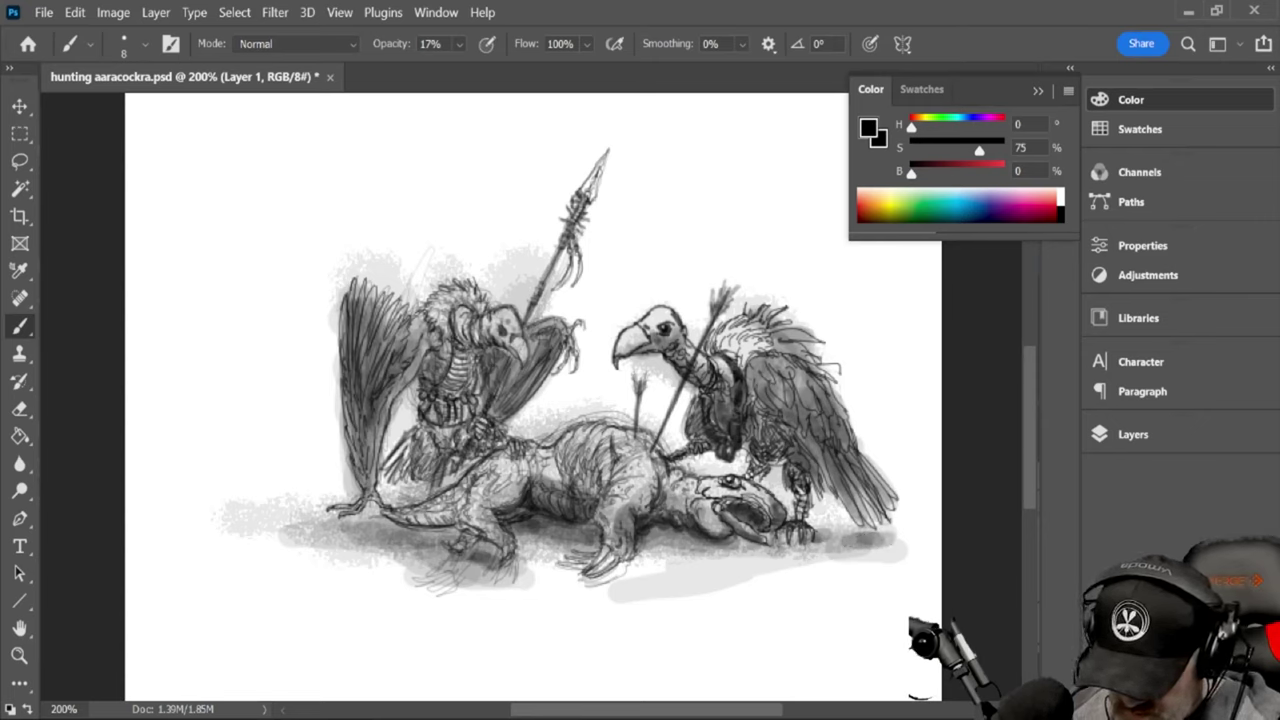
mouse_move(345, 522)
left_mouse_down()
mouse_move(425, 497)
mouse_move(380, 505)
left_mouse_up()
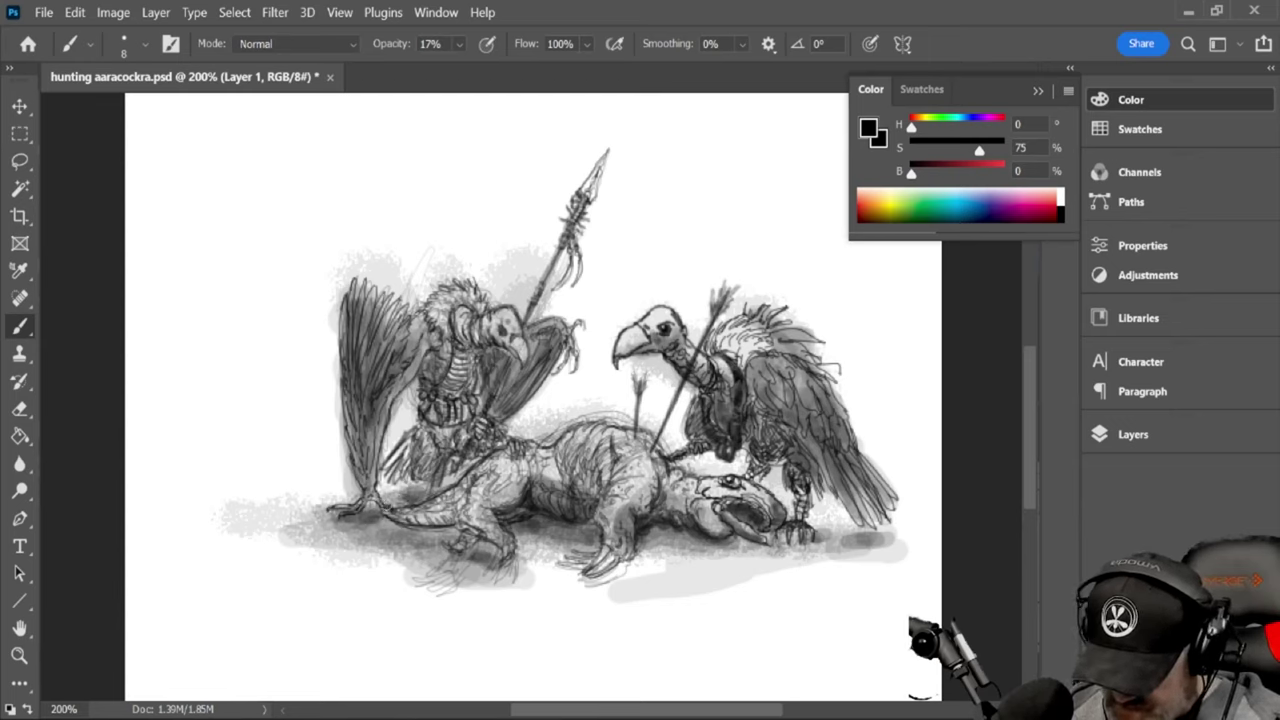
mouse_move(444, 536)
left_mouse_down()
mouse_move(388, 522)
mouse_move(455, 530)
mouse_move(456, 547)
mouse_move(584, 543)
left_mouse_up()
mouse_move(660, 534)
left_mouse_down()
mouse_move(745, 552)
mouse_move(820, 548)
left_mouse_up()
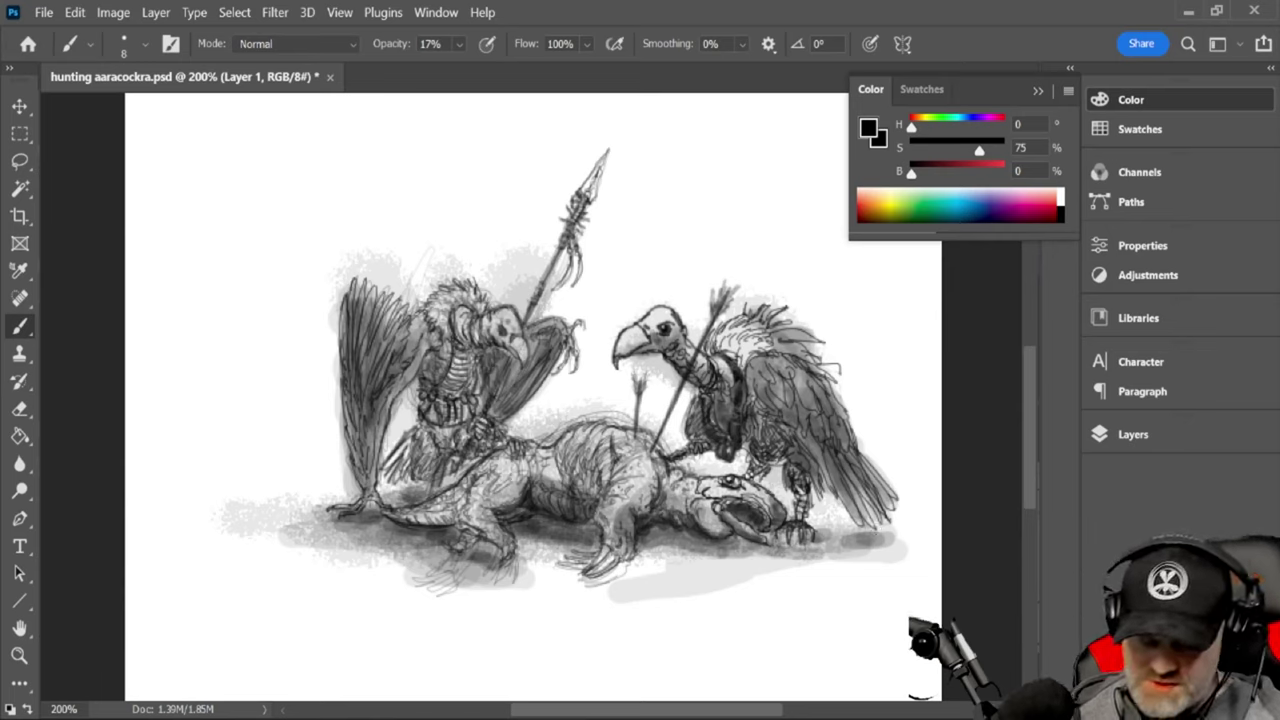
Sketch a small cluster of rocks on the ground in front of the beast with a size 3 brush at 55% opacity
left_click(459, 46)
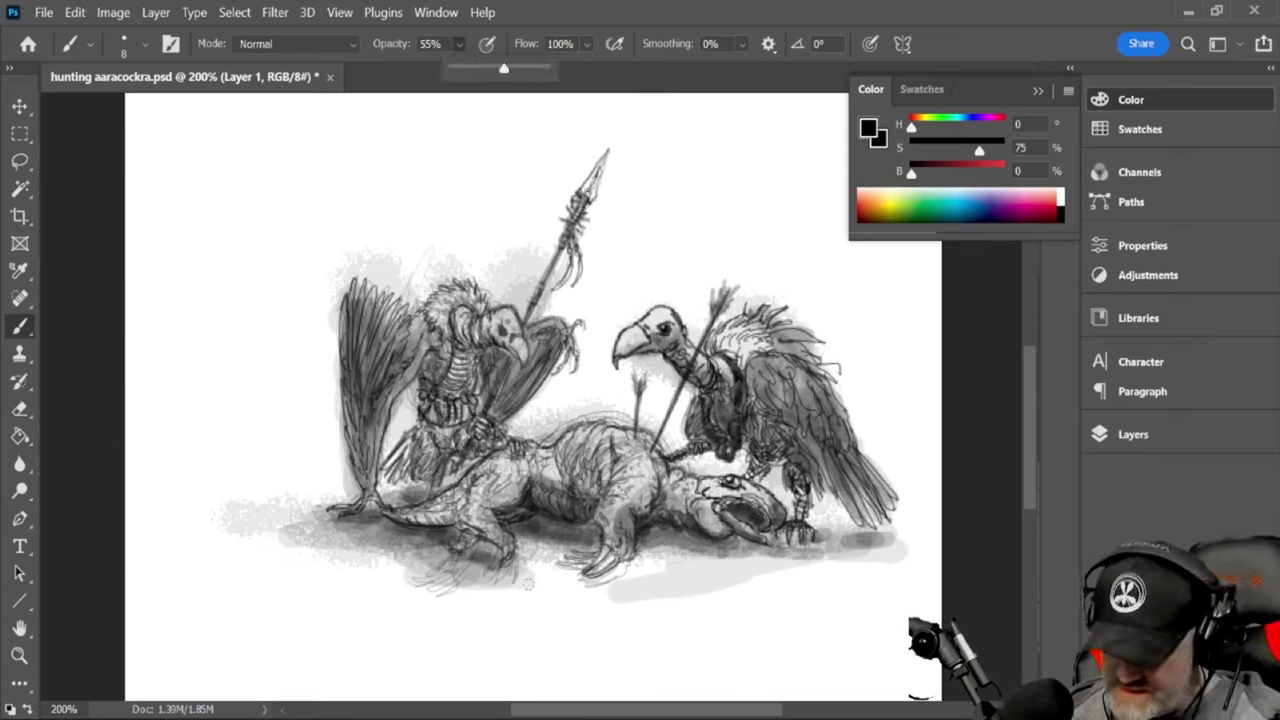
key("bracketleft")
key("bracketleft")
key("bracketleft")
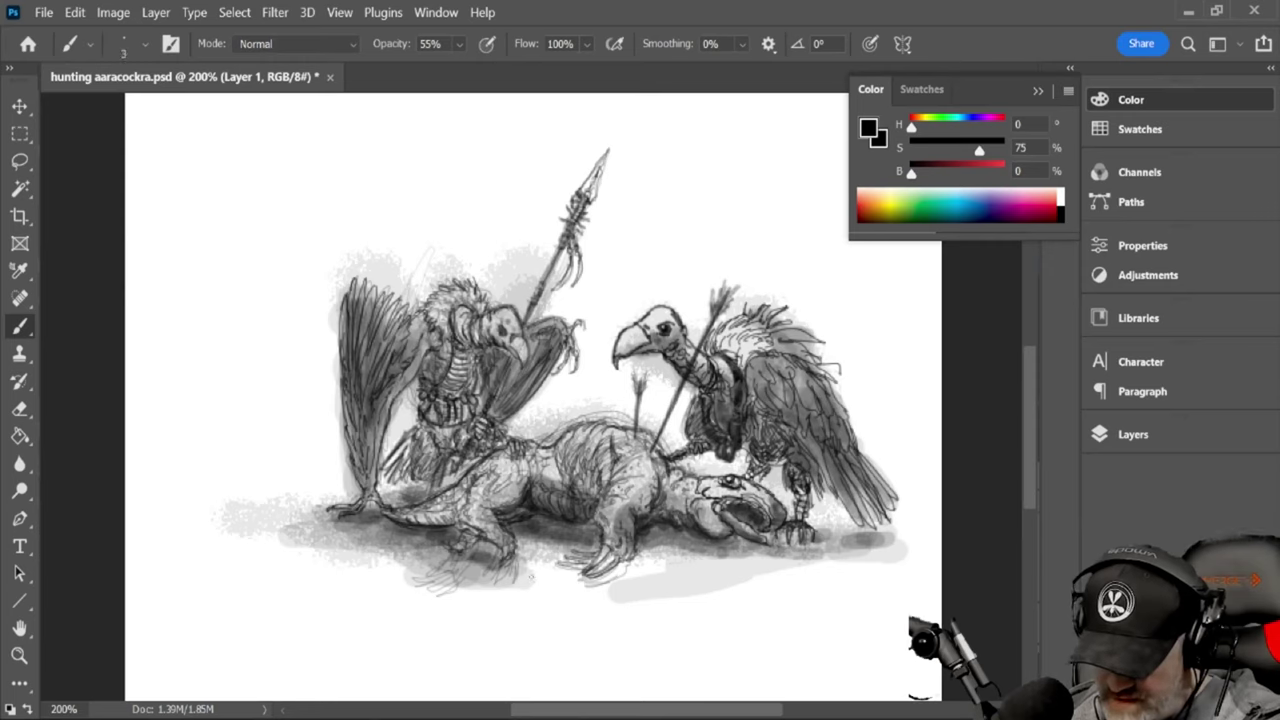
mouse_move(518, 590)
left_mouse_down()
mouse_move(530, 566)
mouse_move(560, 566)
mouse_move(570, 588)
mouse_move(530, 600)
mouse_move(536, 570)
mouse_move(546, 594)
mouse_move(532, 590)
mouse_move(556, 588)
left_mouse_up()
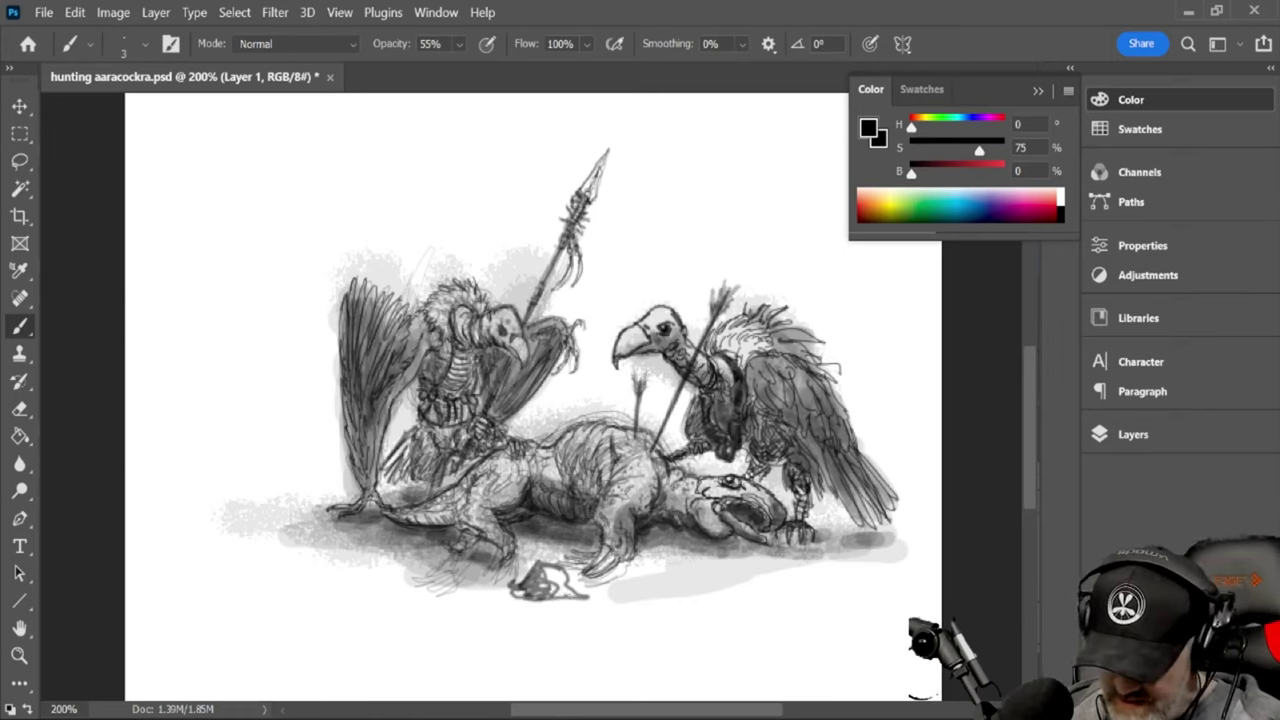
mouse_move(568, 600)
left_mouse_down()
mouse_move(545, 610)
mouse_move(516, 593)
mouse_move(594, 601)
left_mouse_up()
left_click_drag(594, 601, 566, 608)
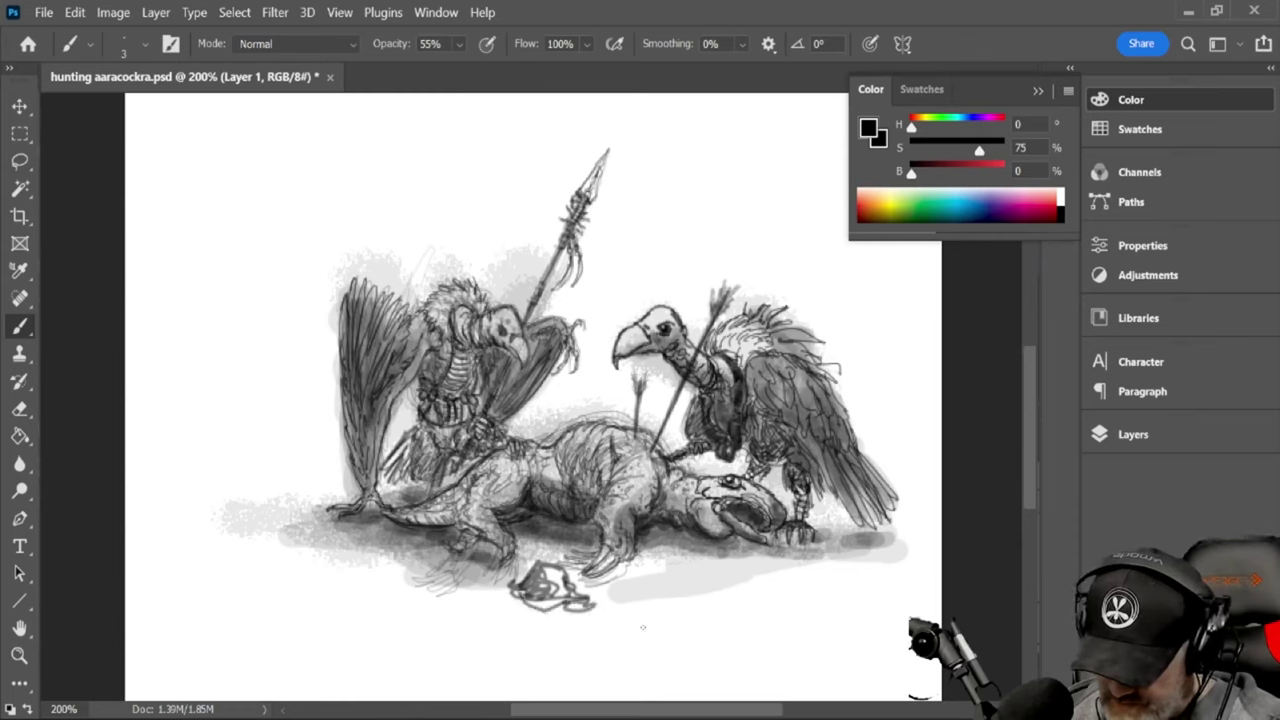
Scatter small pebbles and short dashes across the ground around and beneath the figures at 55% opacity
mouse_move(648, 578)
left_mouse_down()
mouse_move(672, 580)
mouse_move(694, 560)
mouse_move(668, 566)
left_mouse_up()
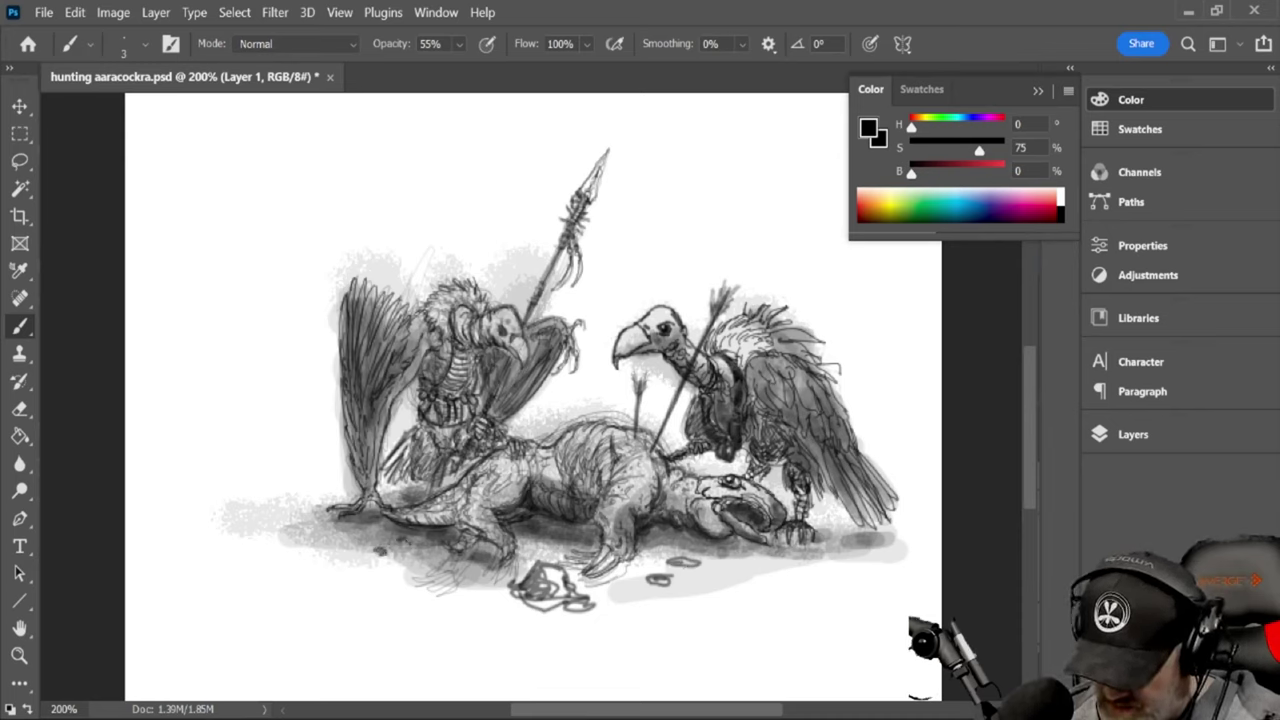
mouse_move(262, 535)
left_mouse_down()
mouse_move(268, 501)
mouse_move(331, 507)
left_mouse_up()
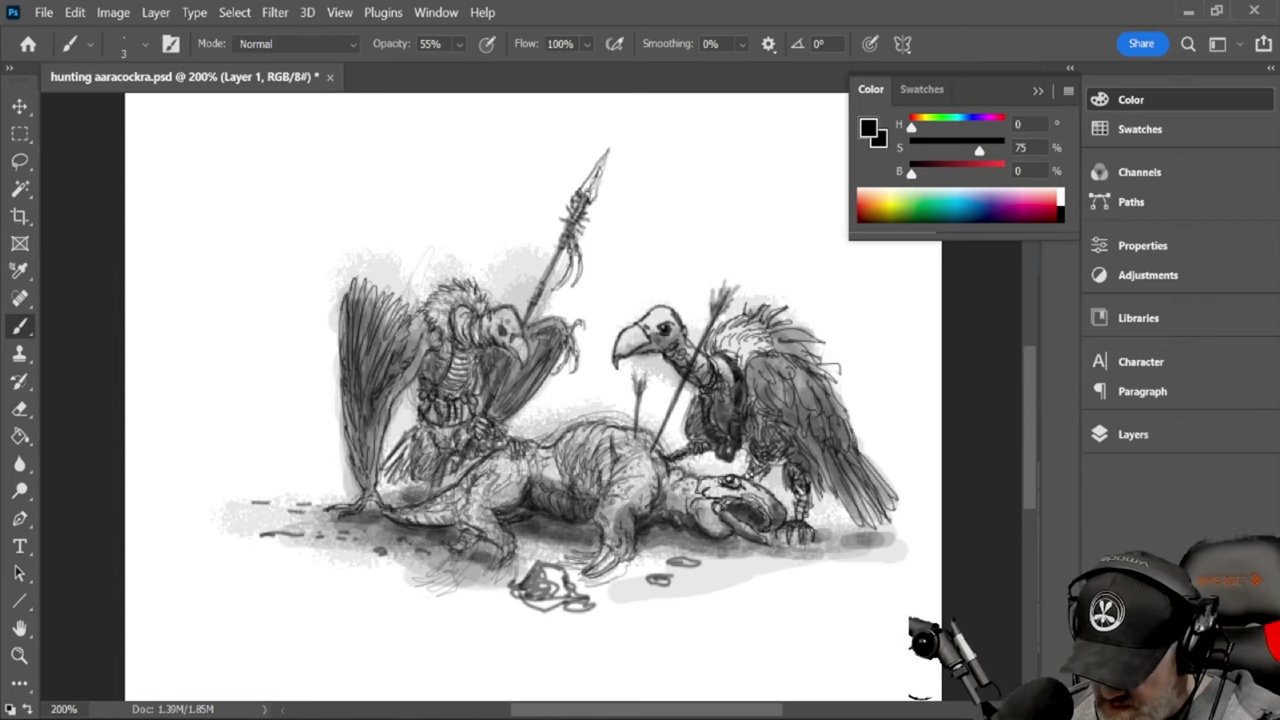
left_click_drag(524, 541, 568, 531)
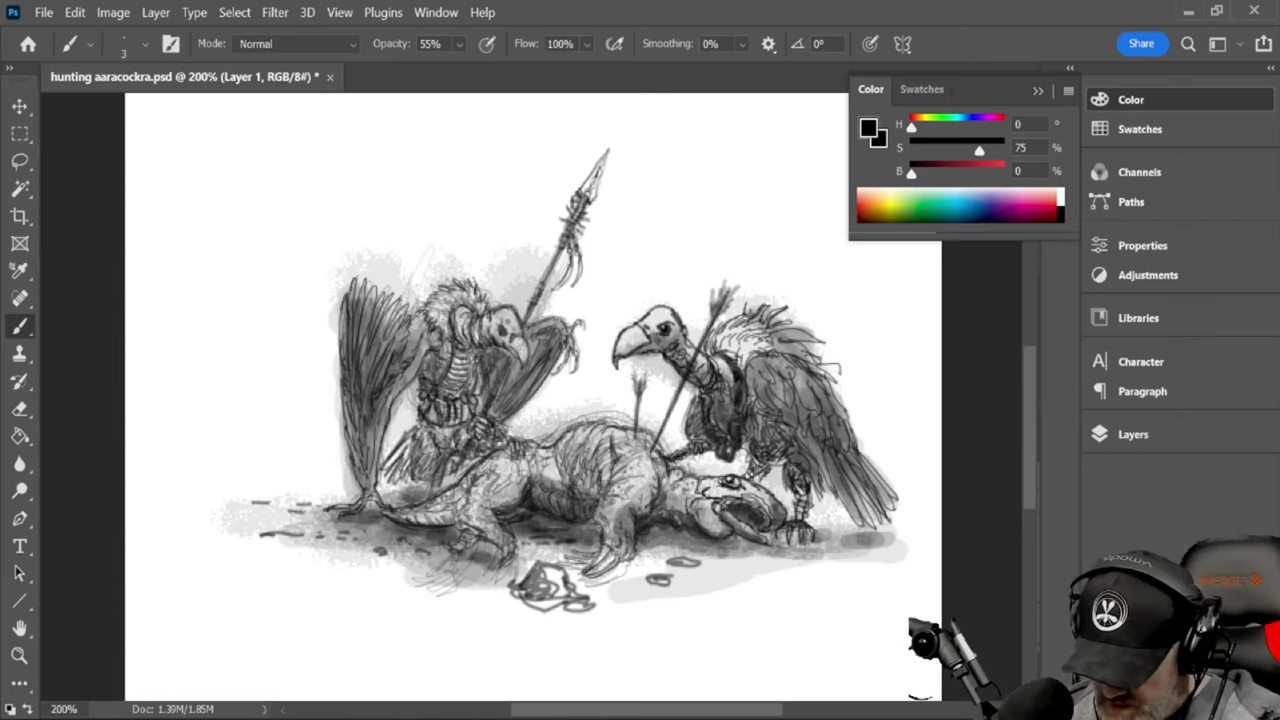
left_click_drag(664, 542, 702, 541)
left_click_drag(622, 566, 658, 563)
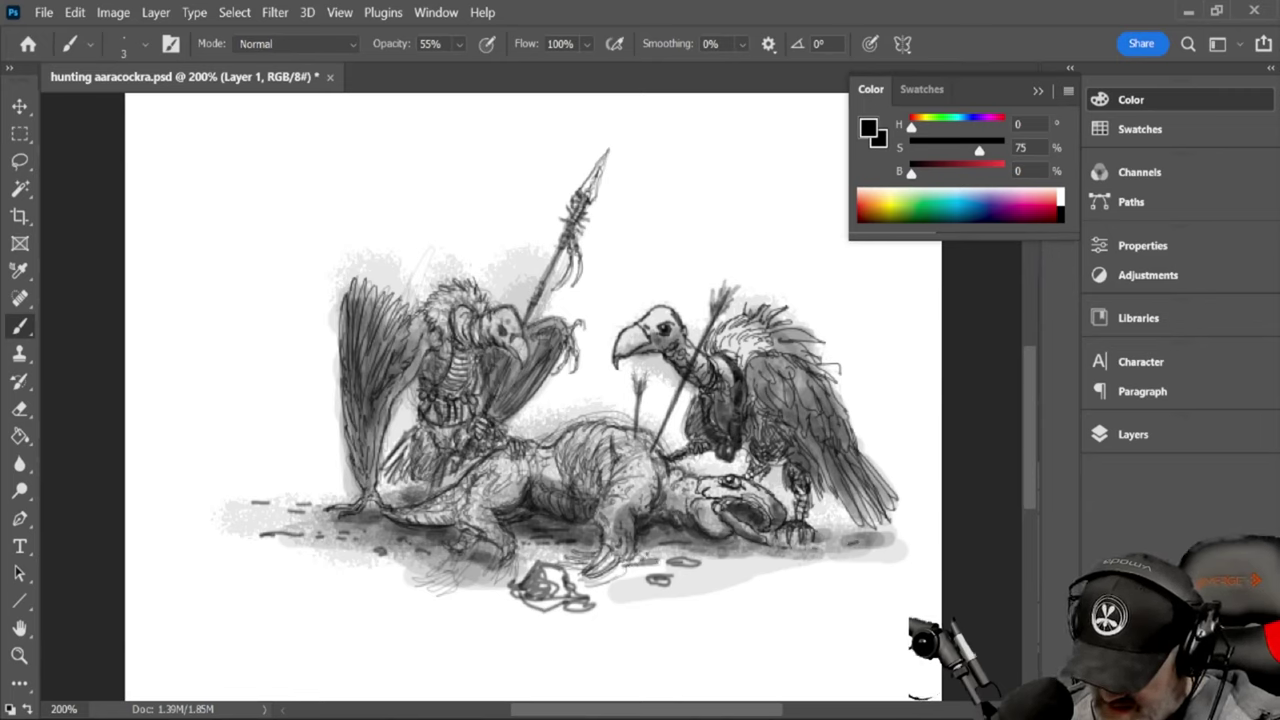
mouse_move(698, 574)
left_mouse_down()
mouse_move(750, 567)
mouse_move(736, 562)
left_mouse_up()
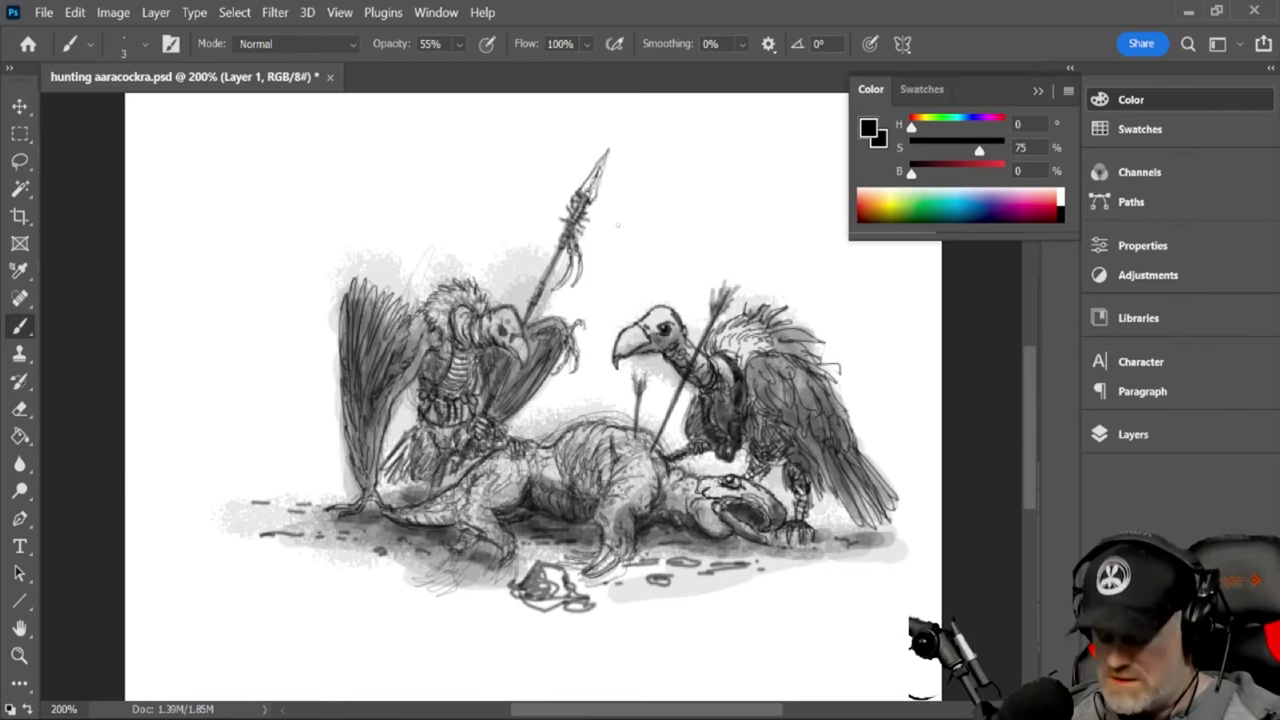
Lower the brush opacity to 17% and lightly shade the rock cluster in front of the beast
left_click(460, 45)
left_click(446, 69)
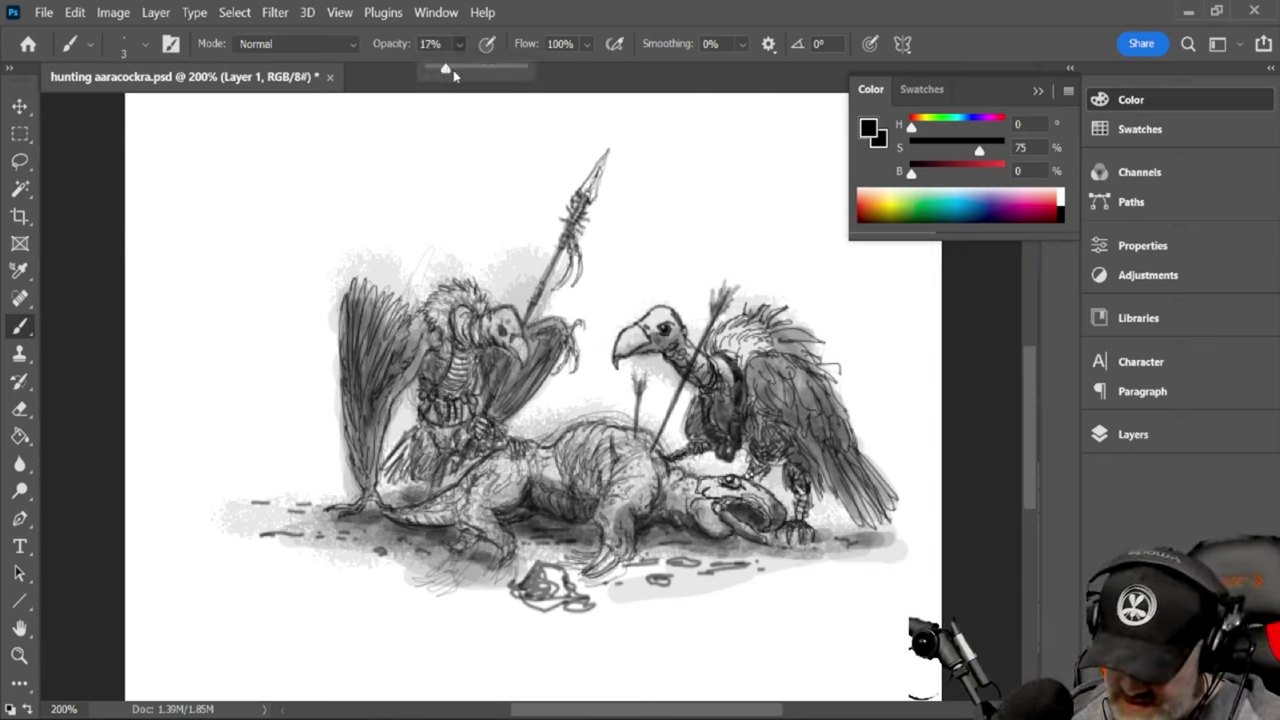
mouse_move(512, 579)
left_mouse_down()
mouse_move(550, 553)
mouse_move(518, 575)
left_mouse_up()
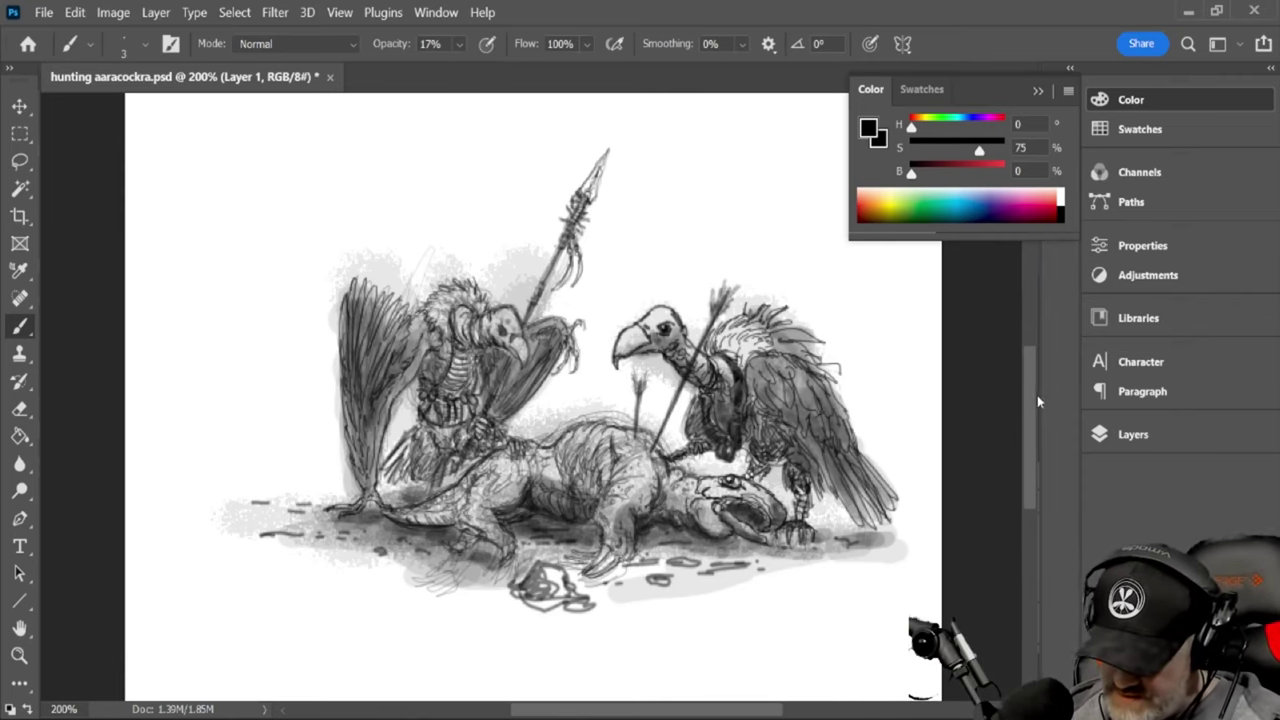
Add light shading strokes to the fallen beast's haunch and flank at 17% opacity
scroll(1032, 410, "up", 4)
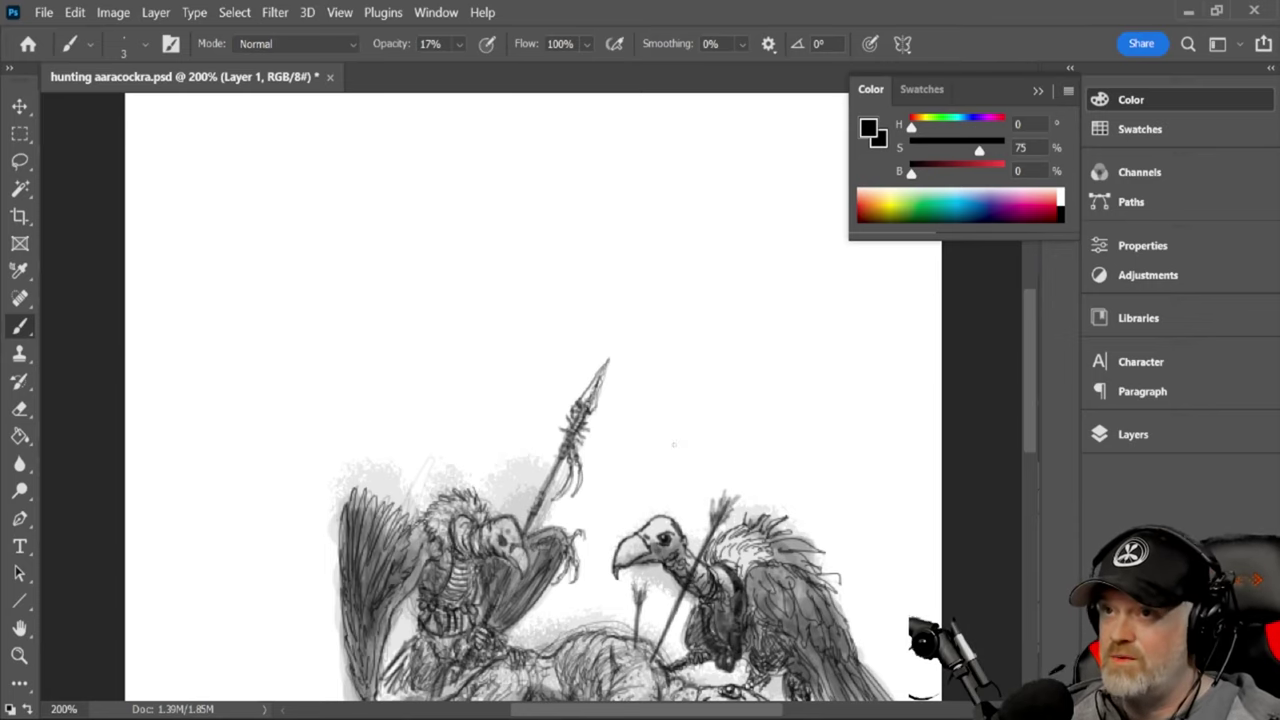
left_click_drag(1031, 428, 1034, 481)
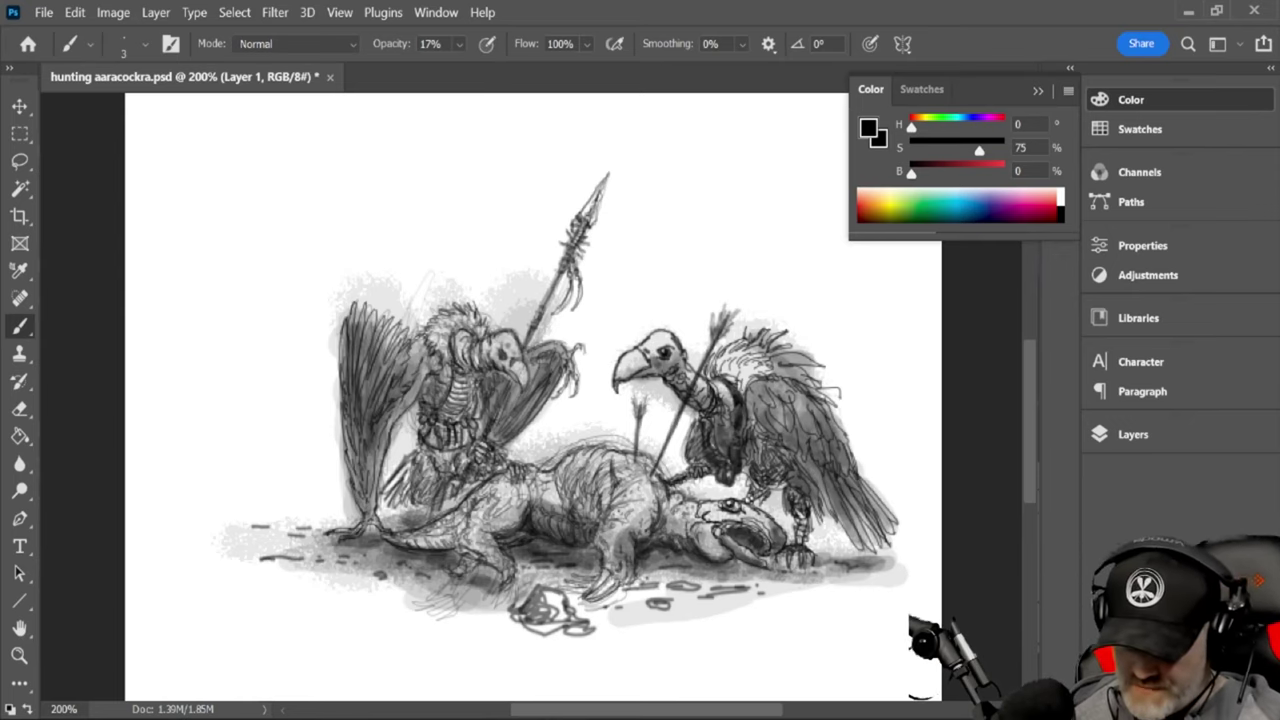
mouse_move(499, 526)
left_mouse_down()
mouse_move(516, 490)
mouse_move(504, 512)
mouse_move(544, 492)
mouse_move(536, 474)
left_mouse_up()
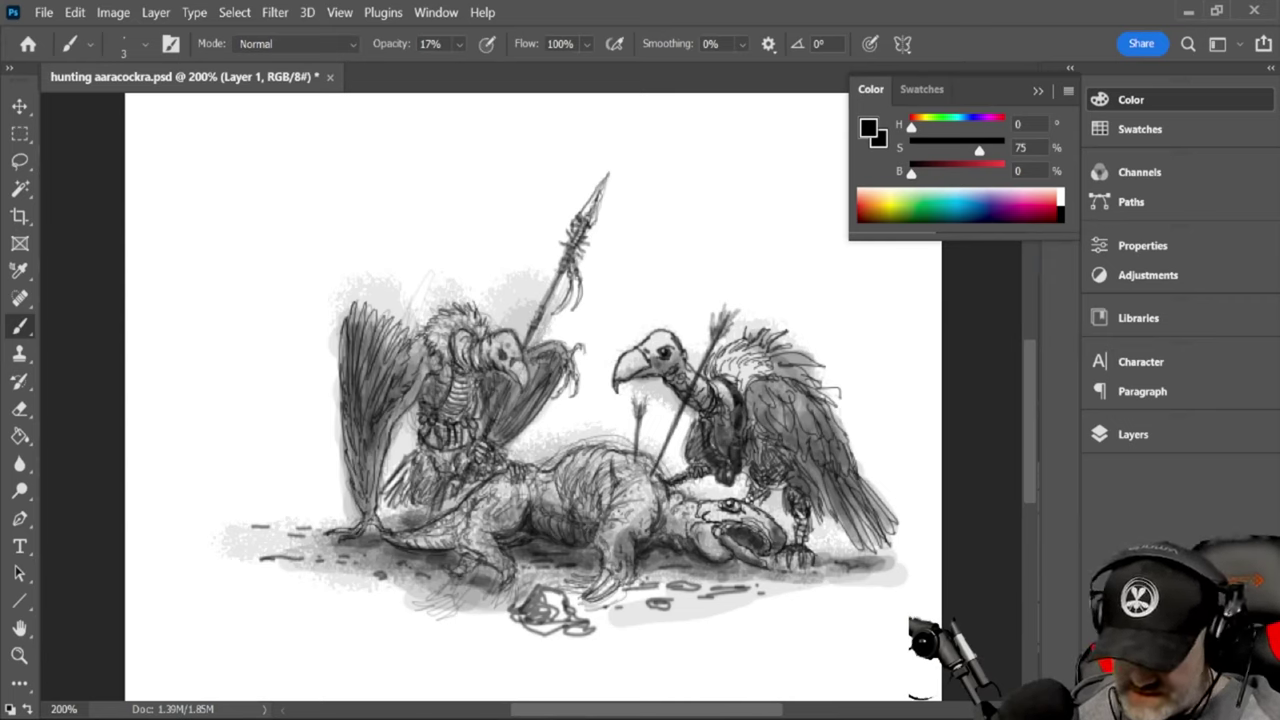
Texture the foreground with faint, loose strokes on both sides of the rock cluster and near the beast's claws
mouse_move(329, 598)
left_mouse_down()
mouse_move(356, 586)
mouse_move(340, 596)
mouse_move(380, 588)
mouse_move(420, 602)
mouse_move(292, 598)
left_mouse_up()
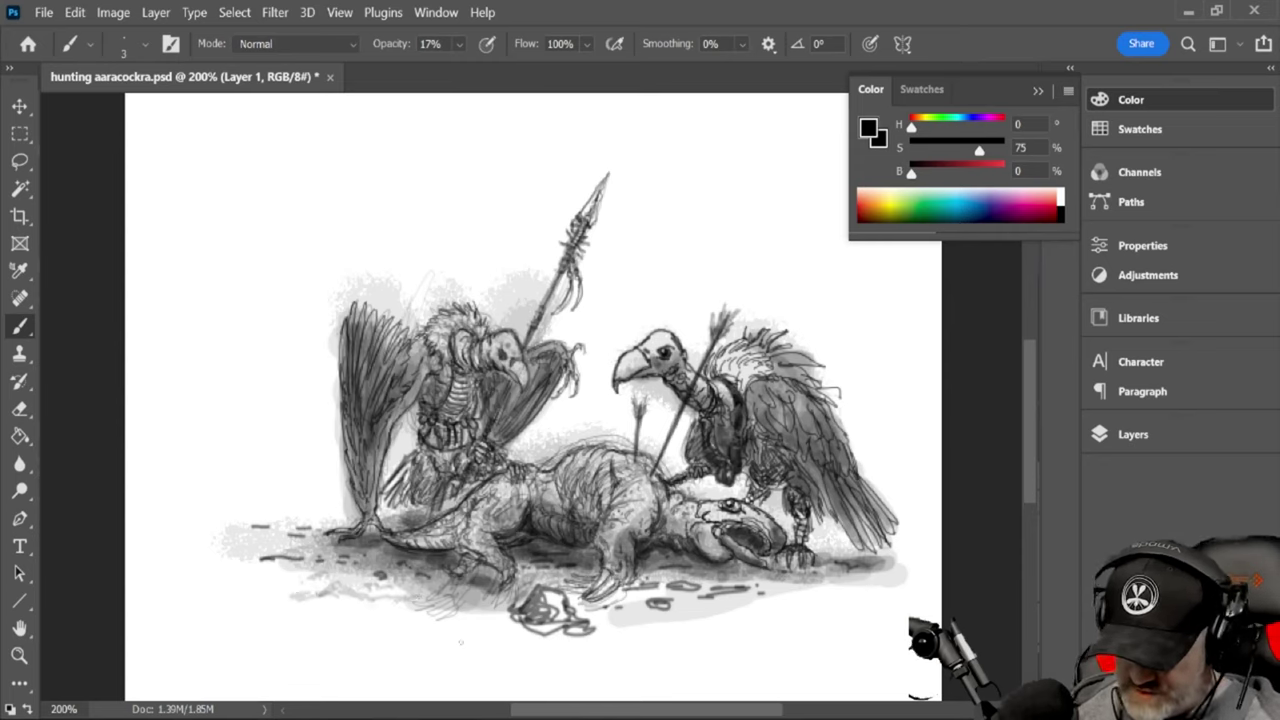
left_click_drag(318, 589, 376, 600)
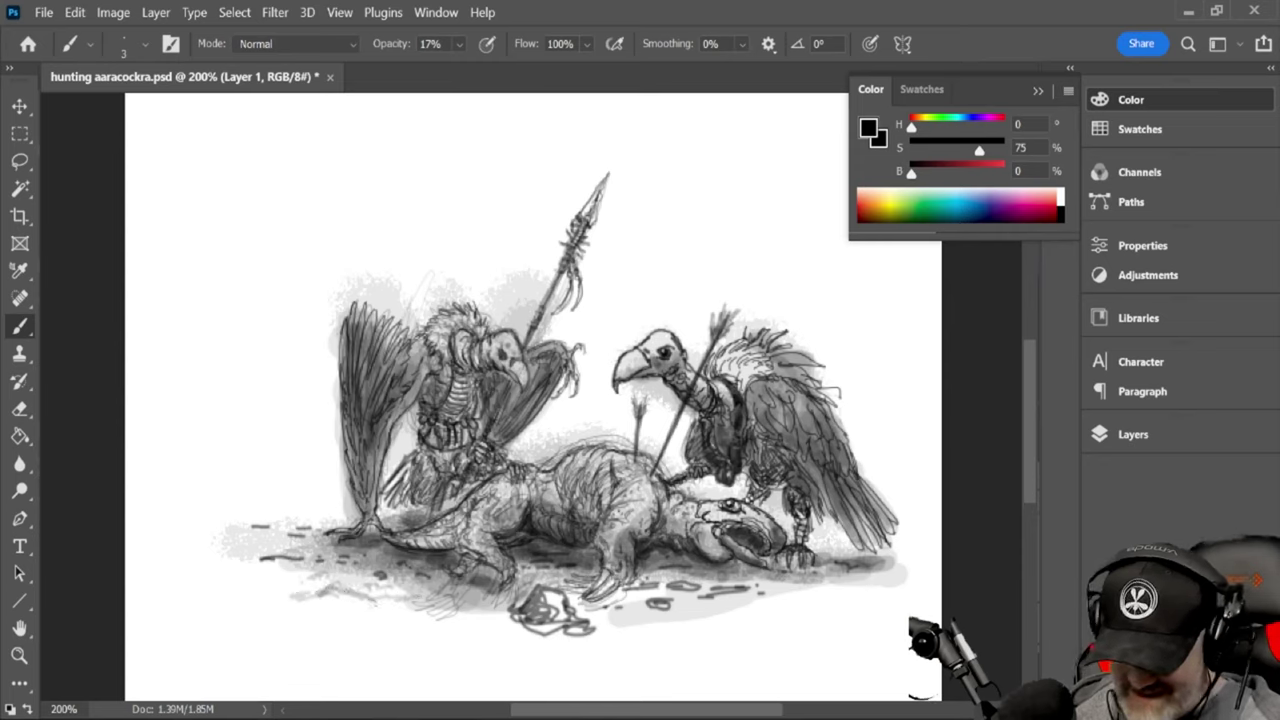
mouse_move(660, 620)
left_mouse_down()
mouse_move(792, 616)
mouse_move(660, 614)
mouse_move(852, 594)
mouse_move(632, 592)
mouse_move(640, 602)
mouse_move(612, 618)
mouse_move(584, 614)
left_mouse_up()
mouse_move(386, 608)
left_mouse_down()
mouse_move(440, 580)
mouse_move(440, 592)
mouse_move(366, 602)
mouse_move(390, 590)
left_mouse_up()
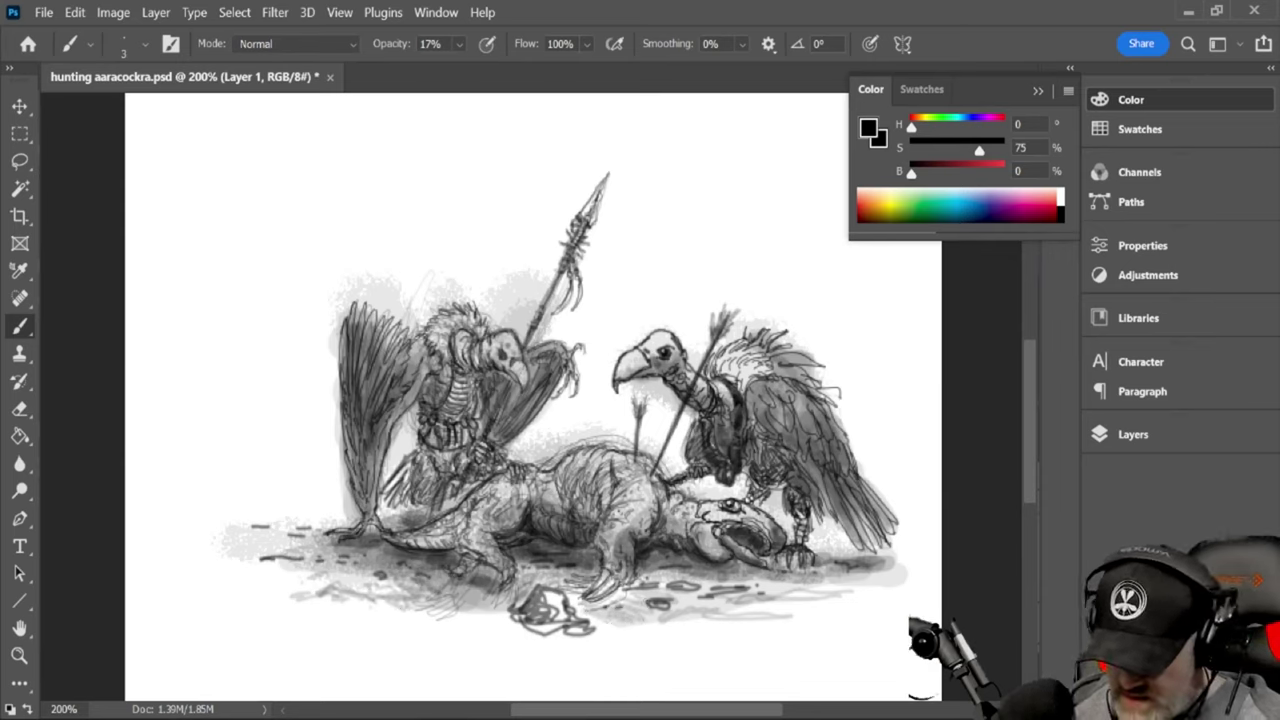
left_click_drag(632, 592, 602, 609)
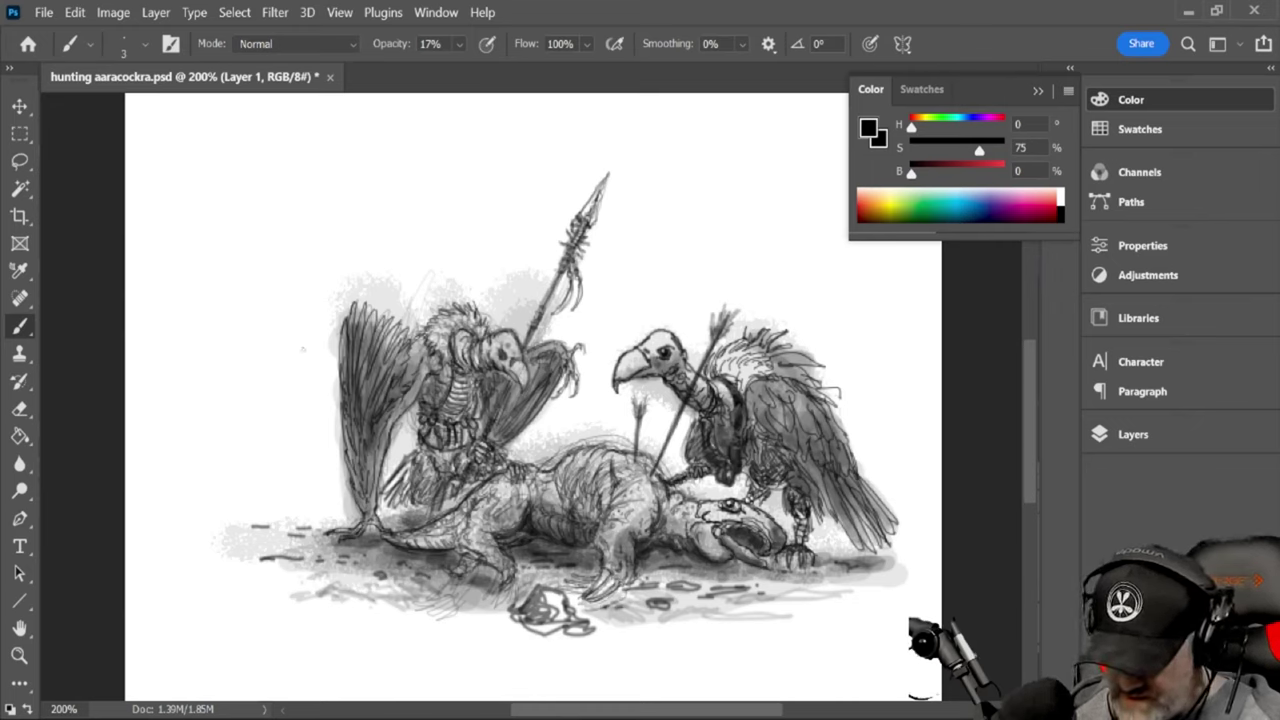
Extend the faint foreground texture with loose 17% opacity strokes along the lower ground edge and beside the standing figure's wing tip
mouse_move(740, 611)
left_mouse_down()
mouse_move(814, 610)
mouse_move(790, 603)
mouse_move(874, 621)
mouse_move(858, 592)
mouse_move(870, 584)
mouse_move(866, 599)
mouse_move(636, 581)
mouse_move(744, 588)
mouse_move(718, 592)
left_mouse_up()
mouse_move(648, 612)
left_mouse_down()
mouse_move(614, 622)
mouse_move(554, 594)
left_mouse_up()
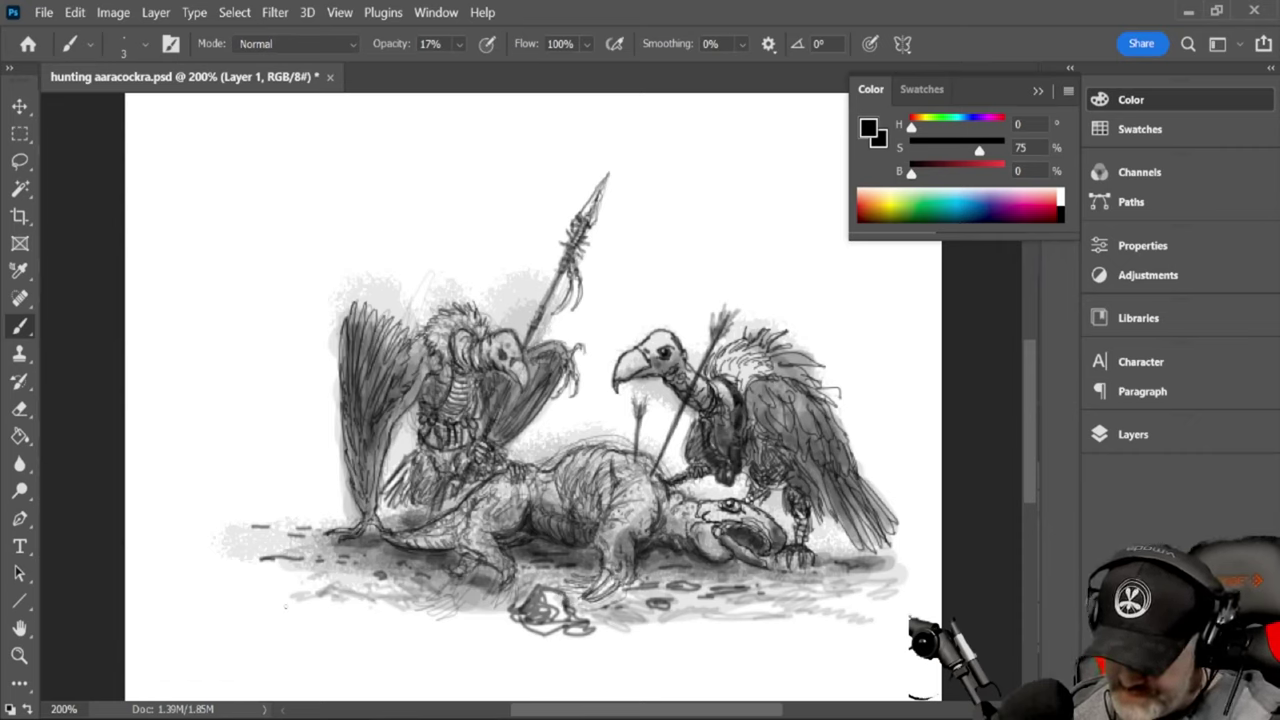
mouse_move(414, 610)
left_mouse_down()
mouse_move(506, 616)
mouse_move(462, 603)
mouse_move(486, 596)
mouse_move(390, 605)
left_mouse_up()
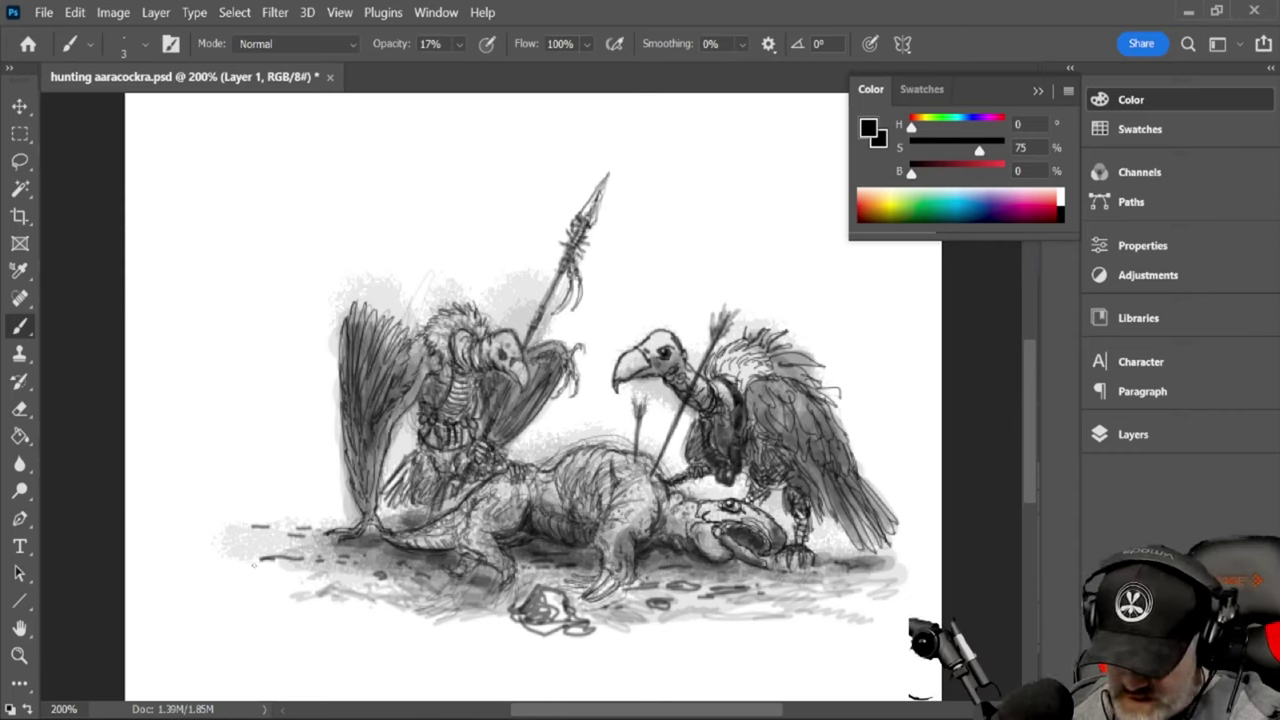
left_click_drag(232, 544, 334, 540)
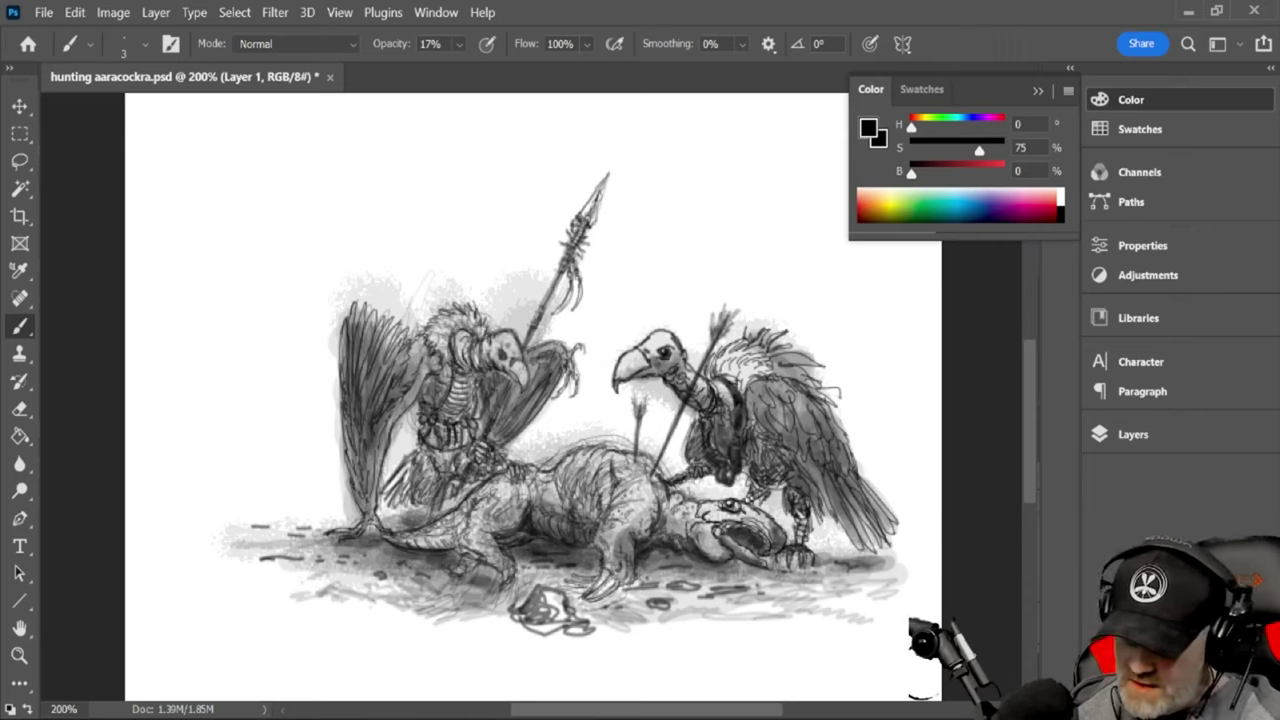
Raise the brush opacity to 65% and paint heavy dark shadows behind the fallen beast's shoulder and upper foreleg
left_click(457, 48)
left_click_drag(478, 73, 517, 70)
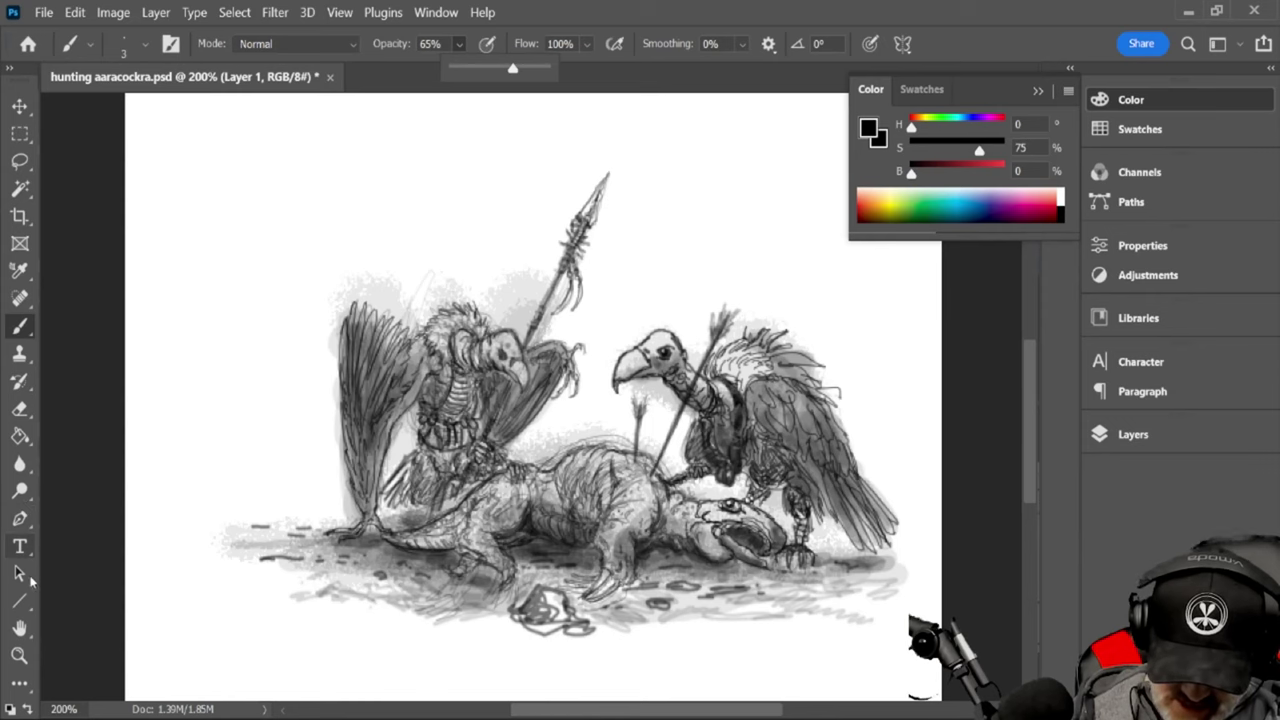
left_click(19, 655)
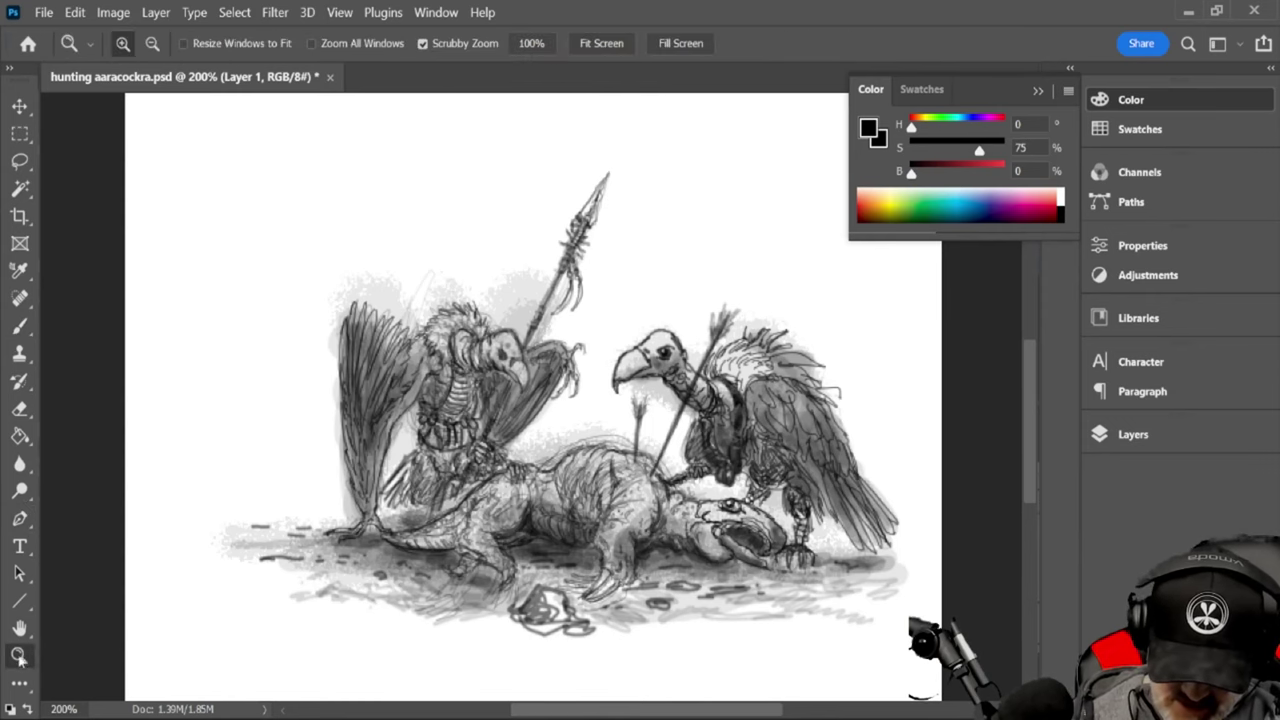
left_click(655, 498)
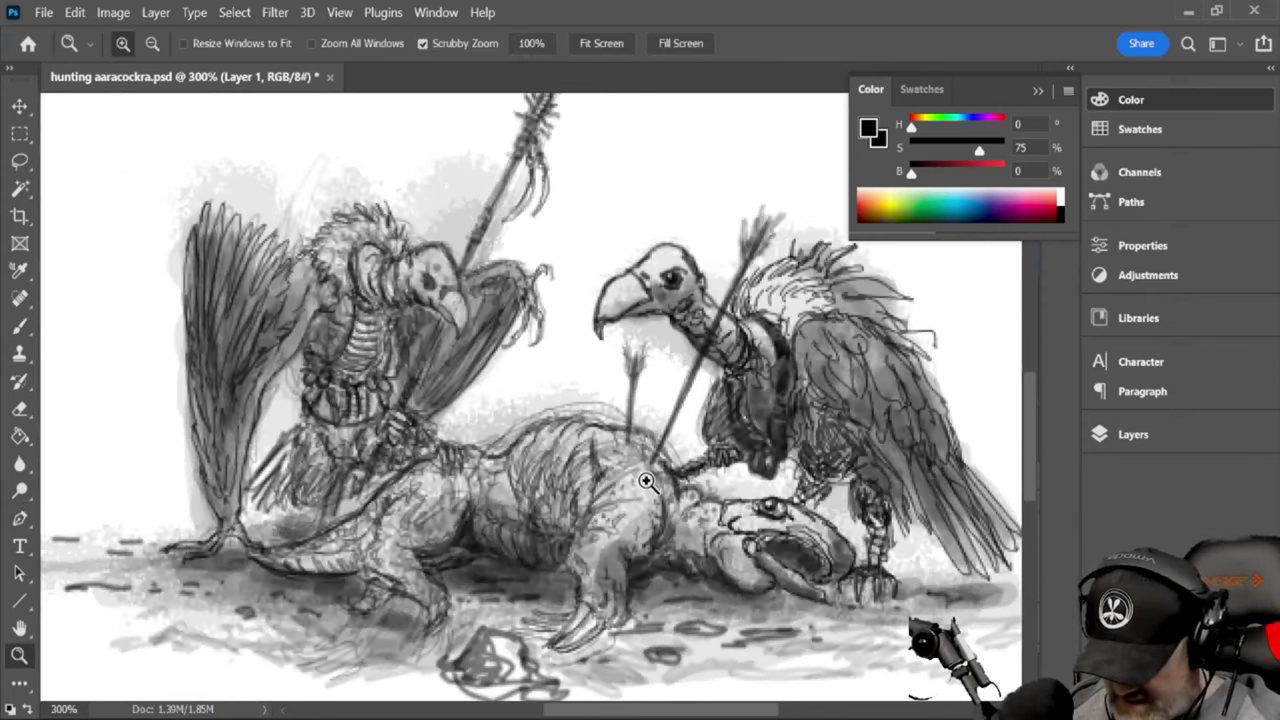
left_click(646, 481)
left_click(651, 471)
left_click(666, 500)
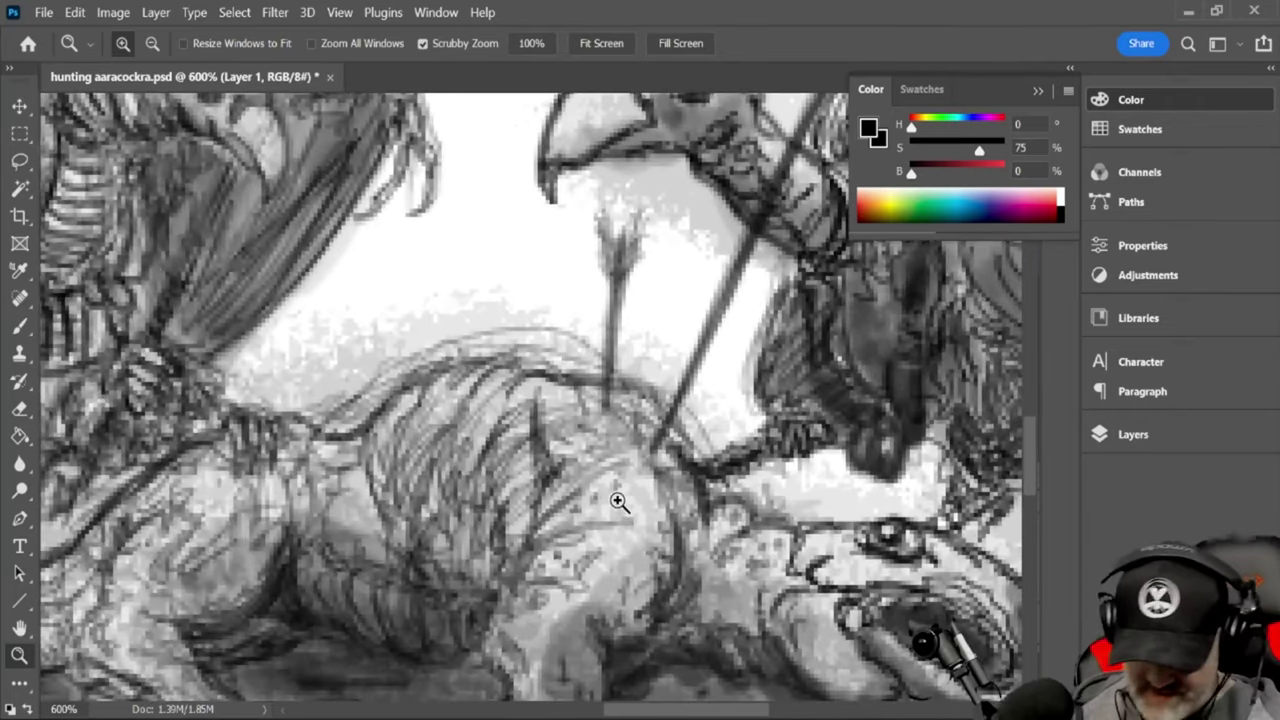
left_click(22, 327)
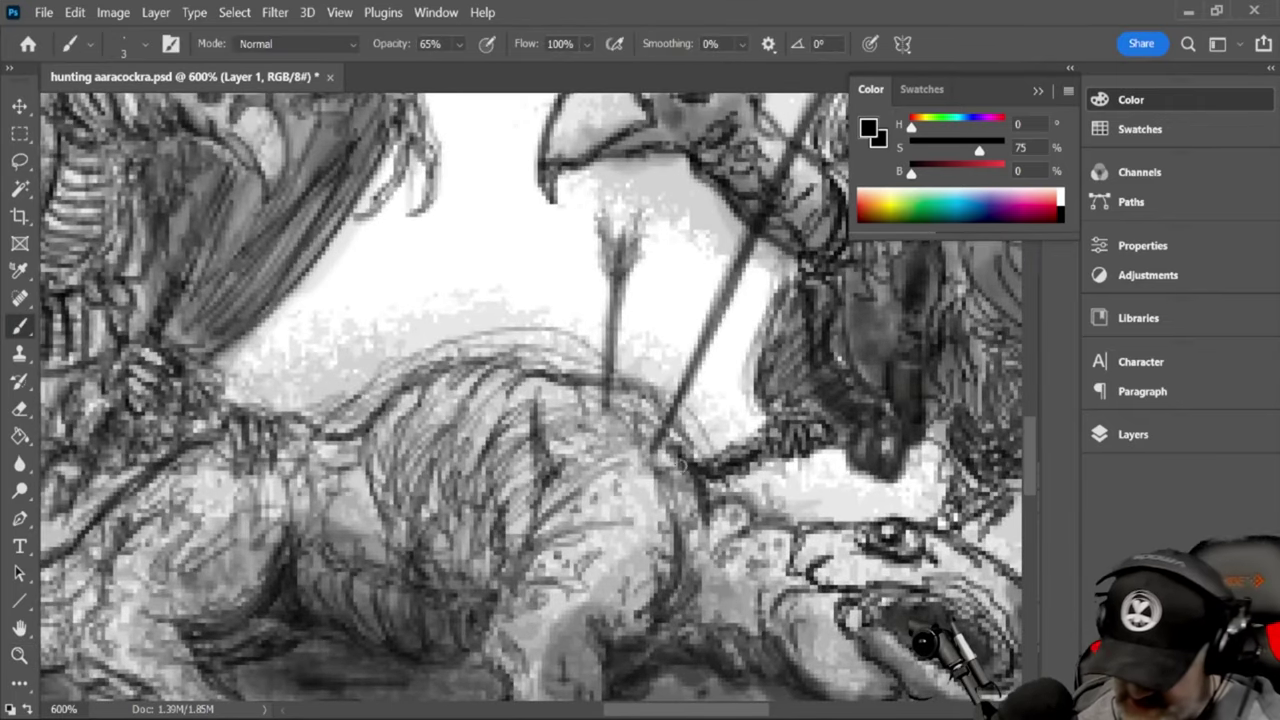
mouse_move(659, 461)
left_mouse_down()
mouse_move(682, 547)
mouse_move(649, 459)
mouse_move(631, 523)
mouse_move(642, 478)
mouse_move(640, 540)
left_mouse_up()
mouse_move(660, 485)
left_mouse_down()
mouse_move(636, 544)
mouse_move(655, 471)
mouse_move(631, 584)
mouse_move(606, 626)
left_mouse_up()
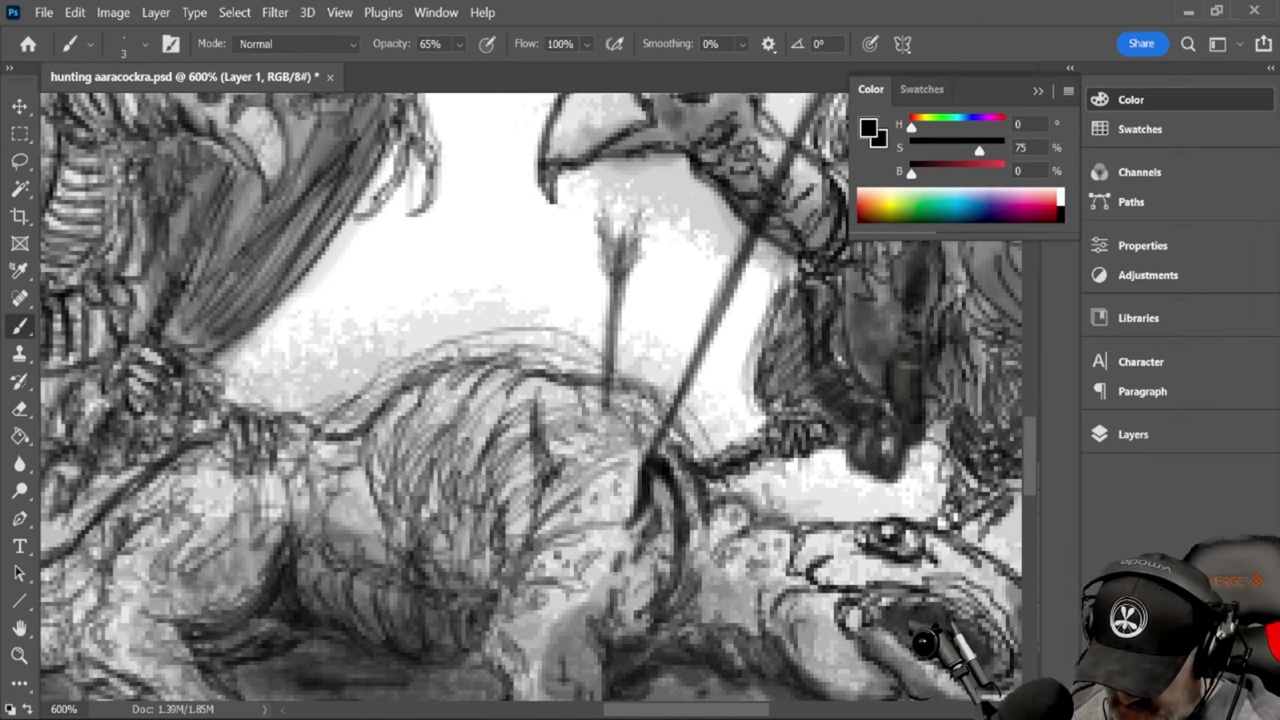
left_click_drag(636, 562, 606, 630)
left_click_drag(656, 530, 612, 676)
left_click_drag(650, 578, 630, 640)
mouse_move(676, 478)
left_mouse_down()
mouse_move(656, 510)
mouse_move(664, 500)
left_mouse_up()
mouse_move(606, 405)
left_mouse_down()
mouse_move(644, 474)
mouse_move(630, 421)
mouse_move(663, 461)
mouse_move(661, 505)
mouse_move(661, 449)
mouse_move(683, 505)
mouse_move(671, 555)
mouse_move(665, 470)
mouse_move(675, 584)
left_mouse_up()
left_click_drag(681, 573, 661, 617)
Reduce the brush to 1 px and darken the contour over the beast's shoulder and down the flank side of its foreleg
key("bracketleft")
key("bracketleft")
mouse_move(600, 409)
left_mouse_down()
mouse_move(582, 407)
mouse_move(536, 452)
mouse_move(546, 462)
mouse_move(555, 442)
mouse_move(500, 536)
left_mouse_up()
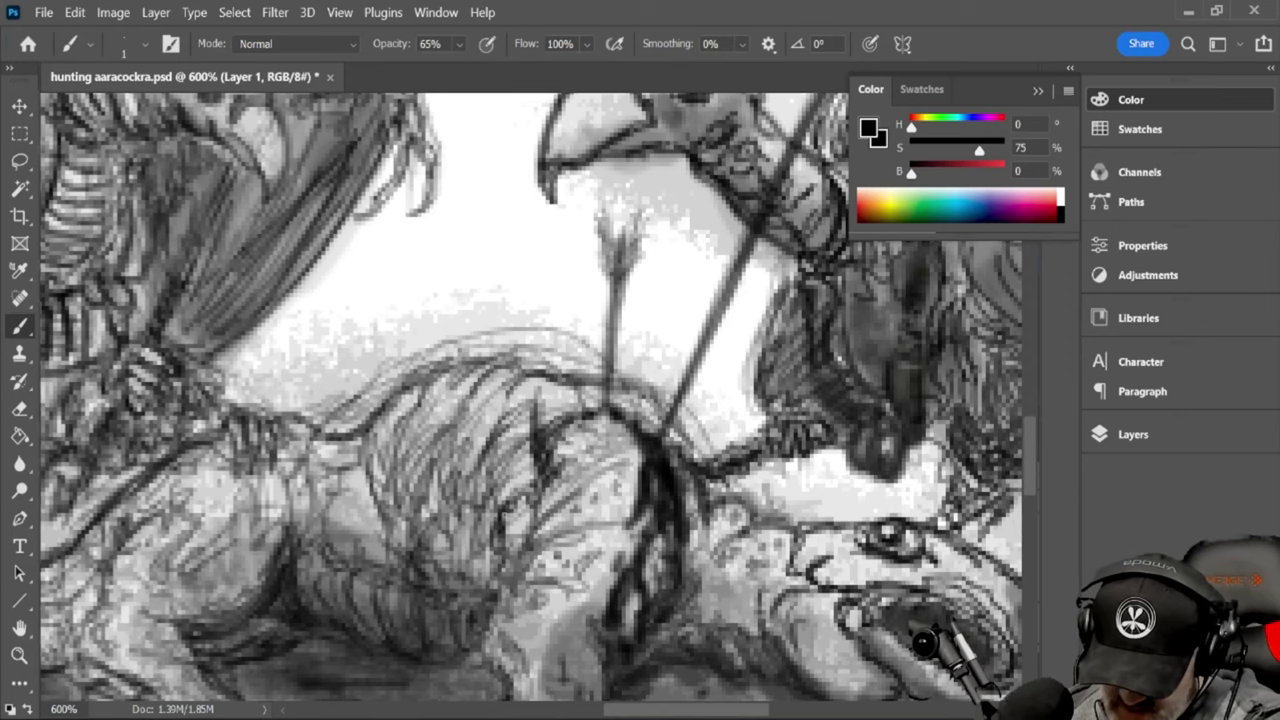
mouse_move(540, 464)
left_mouse_down()
mouse_move(502, 524)
mouse_move(474, 638)
left_mouse_up()
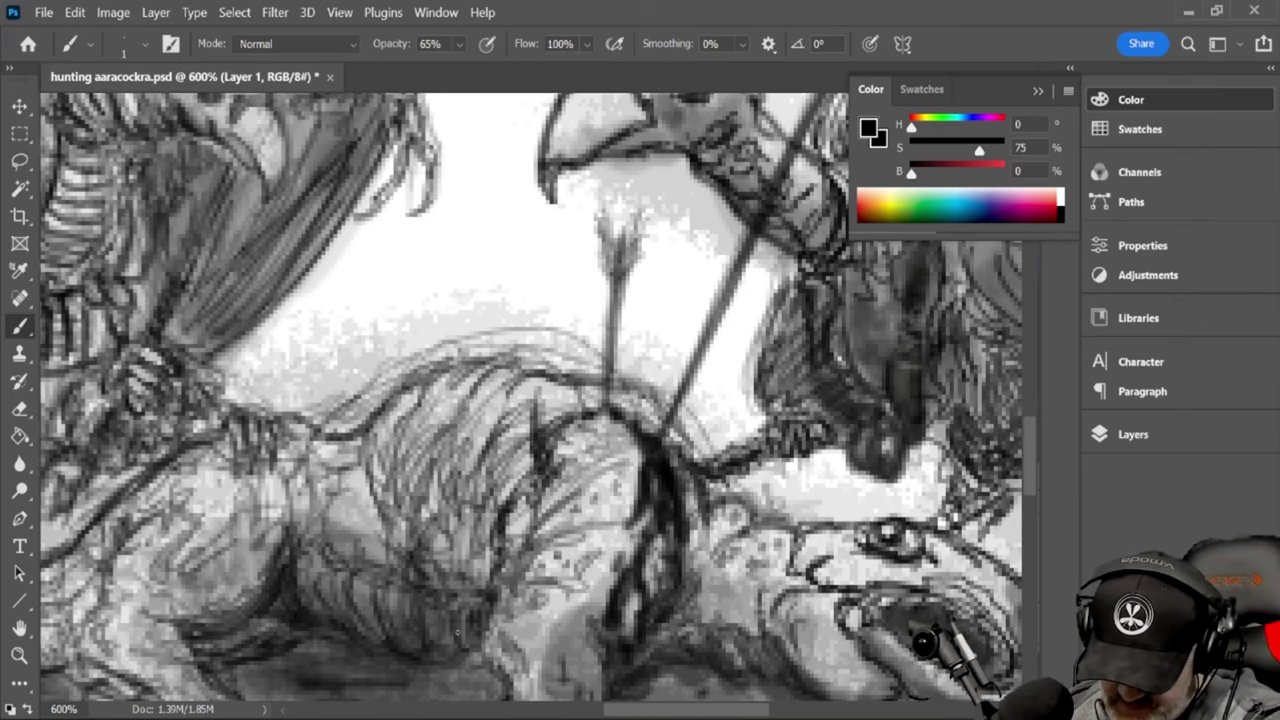
Deepen the ground shadow on both sides of the beast's foreleg with fine 1 px strokes at 65% opacity
scroll(1029, 495, "down", 3)
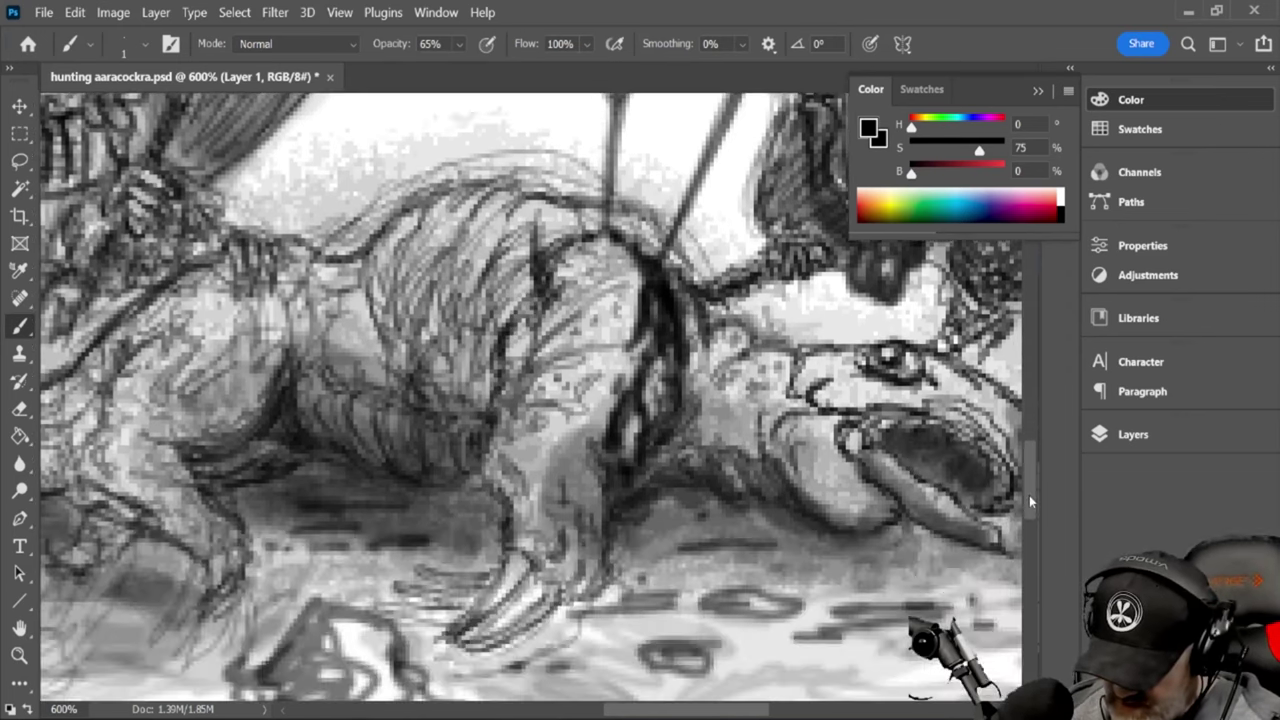
left_click_drag(1029, 495, 1029, 502)
mouse_move(638, 464)
left_mouse_down()
mouse_move(736, 487)
mouse_move(682, 464)
mouse_move(698, 454)
mouse_move(690, 442)
left_mouse_up()
mouse_move(688, 464)
left_mouse_down()
mouse_move(706, 482)
mouse_move(740, 484)
mouse_move(624, 494)
left_mouse_up()
mouse_move(642, 484)
left_mouse_down()
mouse_move(606, 490)
mouse_move(690, 484)
mouse_move(612, 500)
mouse_move(606, 518)
mouse_move(692, 506)
mouse_move(654, 484)
left_mouse_up()
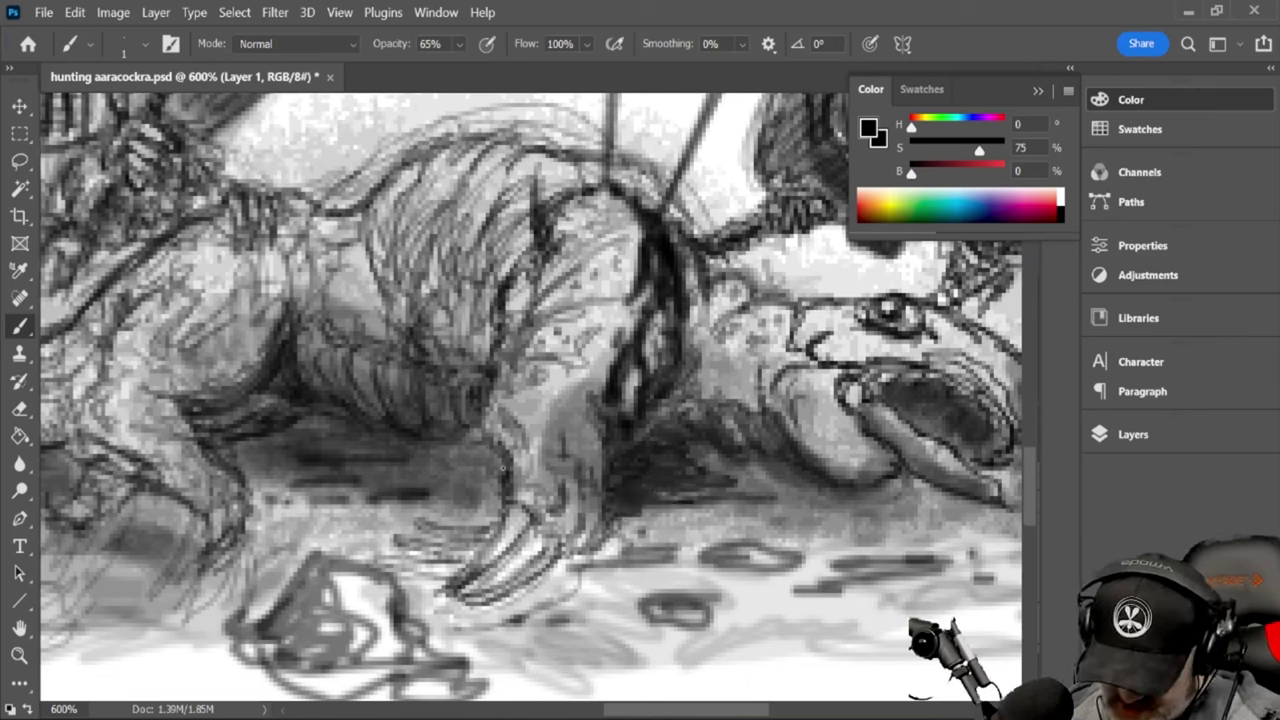
mouse_move(504, 468)
left_mouse_down()
mouse_move(453, 453)
mouse_move(475, 452)
mouse_move(487, 468)
mouse_move(434, 458)
mouse_move(456, 480)
mouse_move(478, 455)
mouse_move(422, 461)
mouse_move(496, 472)
mouse_move(469, 477)
mouse_move(477, 492)
mouse_move(468, 468)
mouse_move(500, 470)
mouse_move(480, 468)
mouse_move(499, 494)
mouse_move(400, 469)
mouse_move(500, 460)
left_mouse_up()
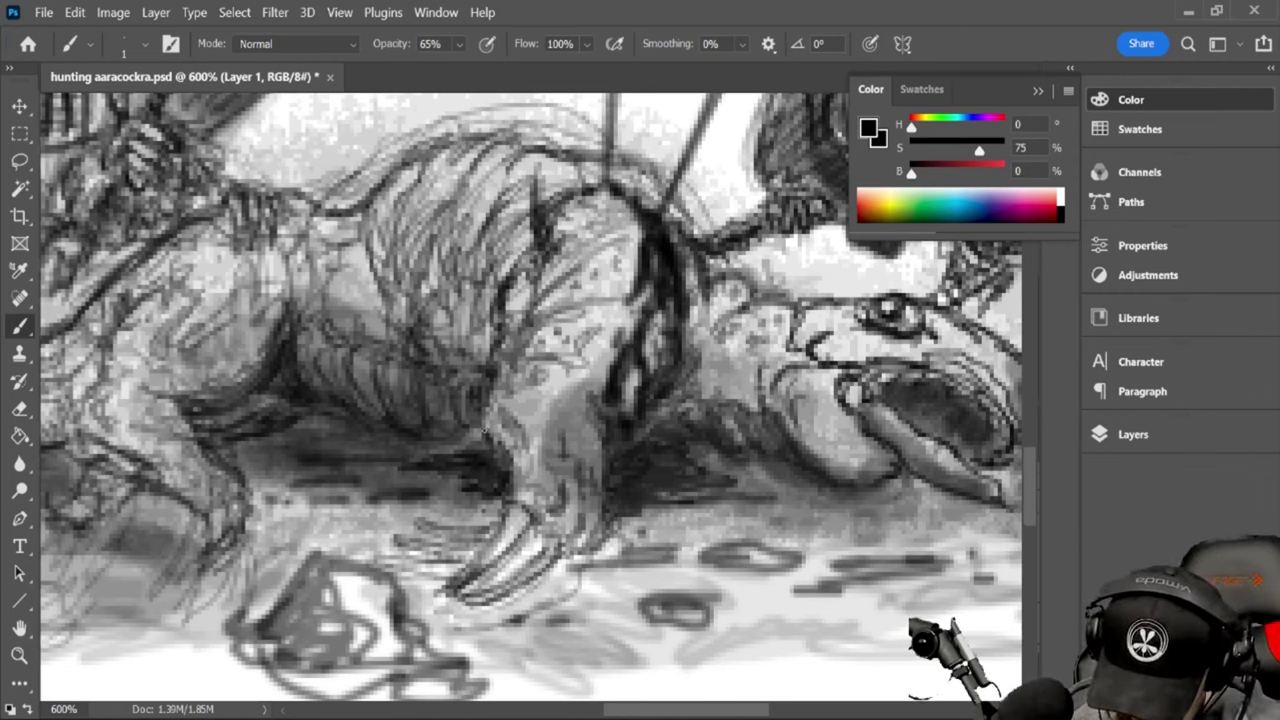
mouse_move(485, 432)
left_mouse_down()
mouse_move(435, 451)
mouse_move(499, 452)
left_mouse_up()
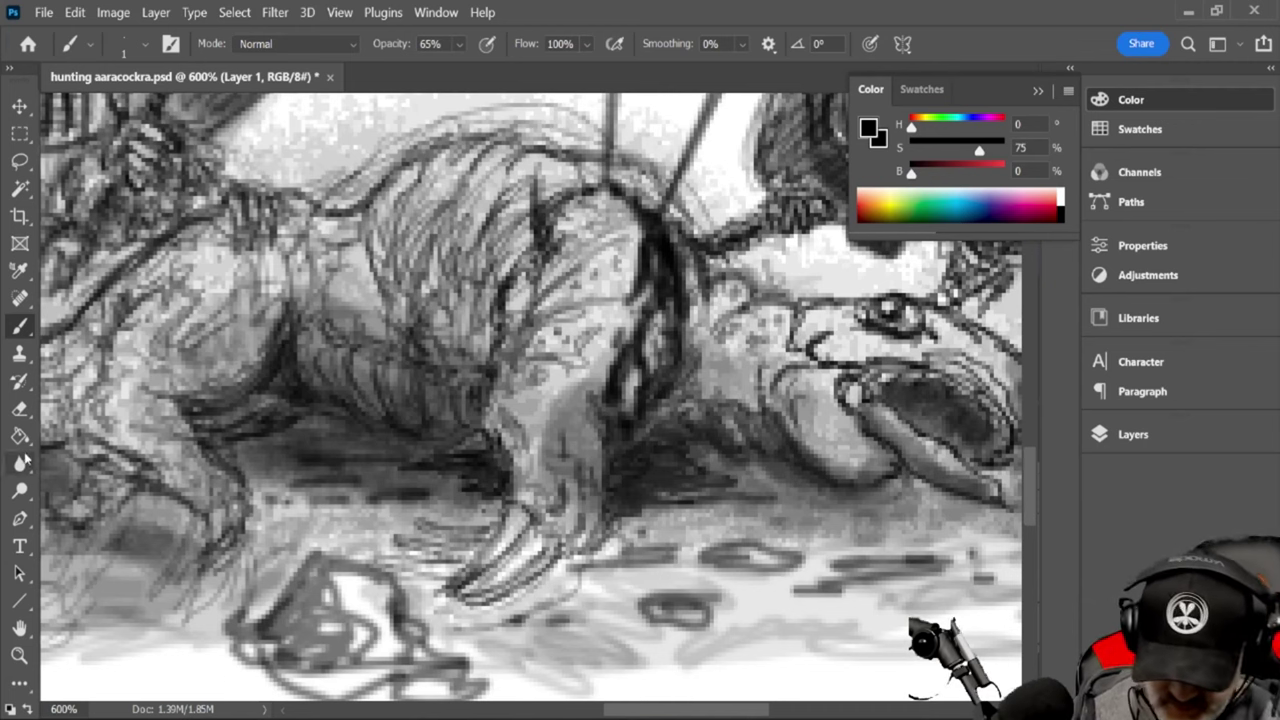
Shrink the eraser to a fine tip and erase a small spur shape from the shadow behind the beast's elbow
left_click(20, 409)
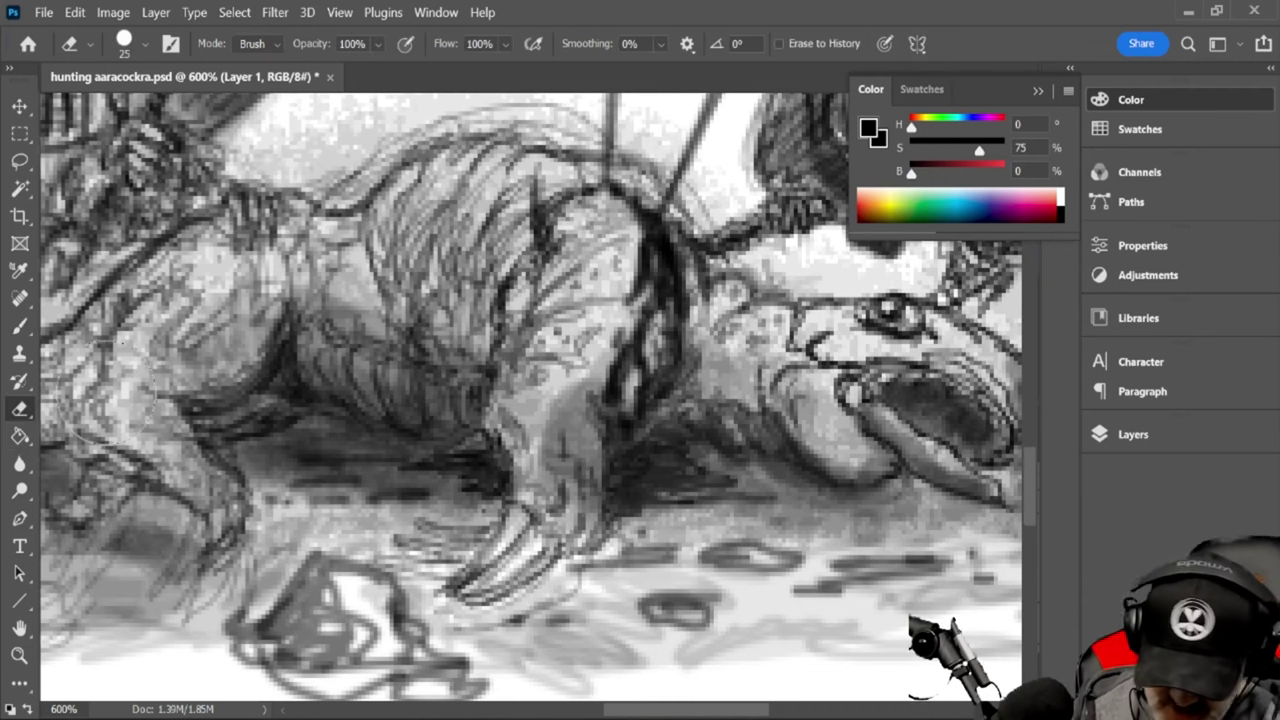
key("bracketleft")
key("bracketleft")
key("bracketleft")
key("bracketleft")
key("bracketleft")
key("bracketleft")
key("bracketleft")
key("bracketleft")
key("bracketleft")
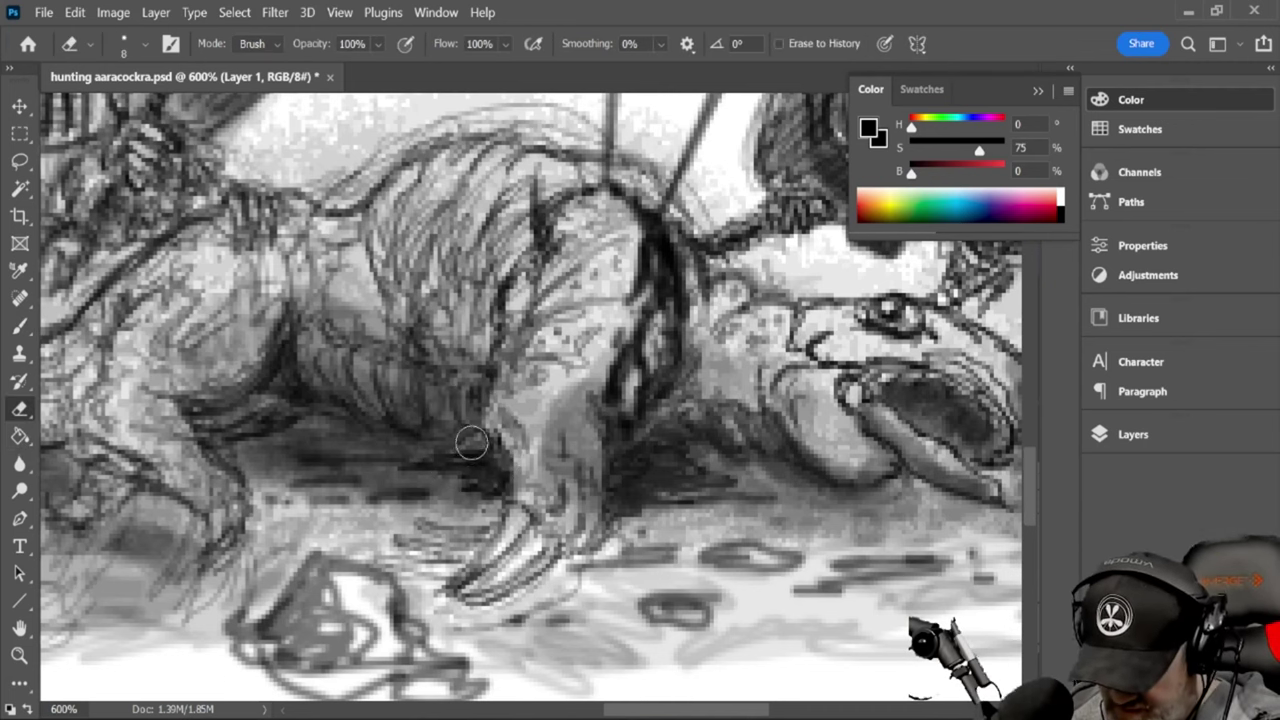
left_click_drag(477, 440, 462, 446)
key("b")
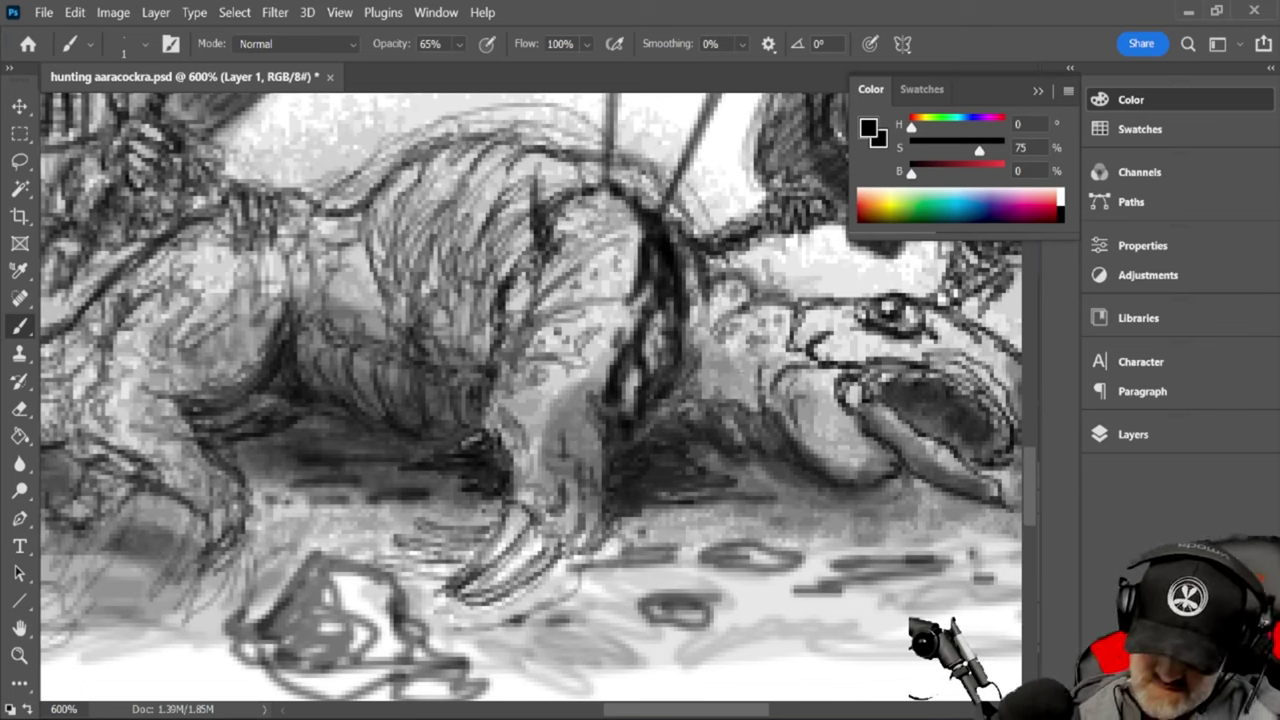
Lower the eraser opacity to 24% and lighten the small elbow spur and soft highlights on the beast's lower foreleg
key("e")
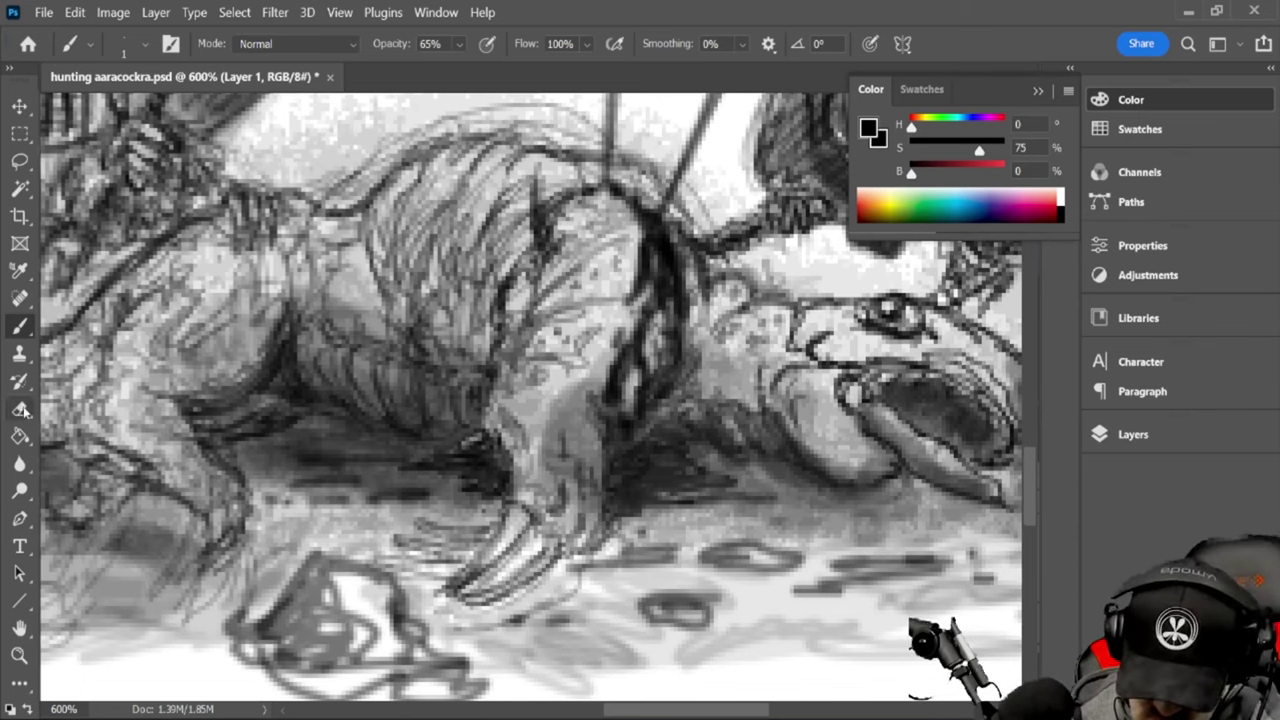
left_click(378, 44)
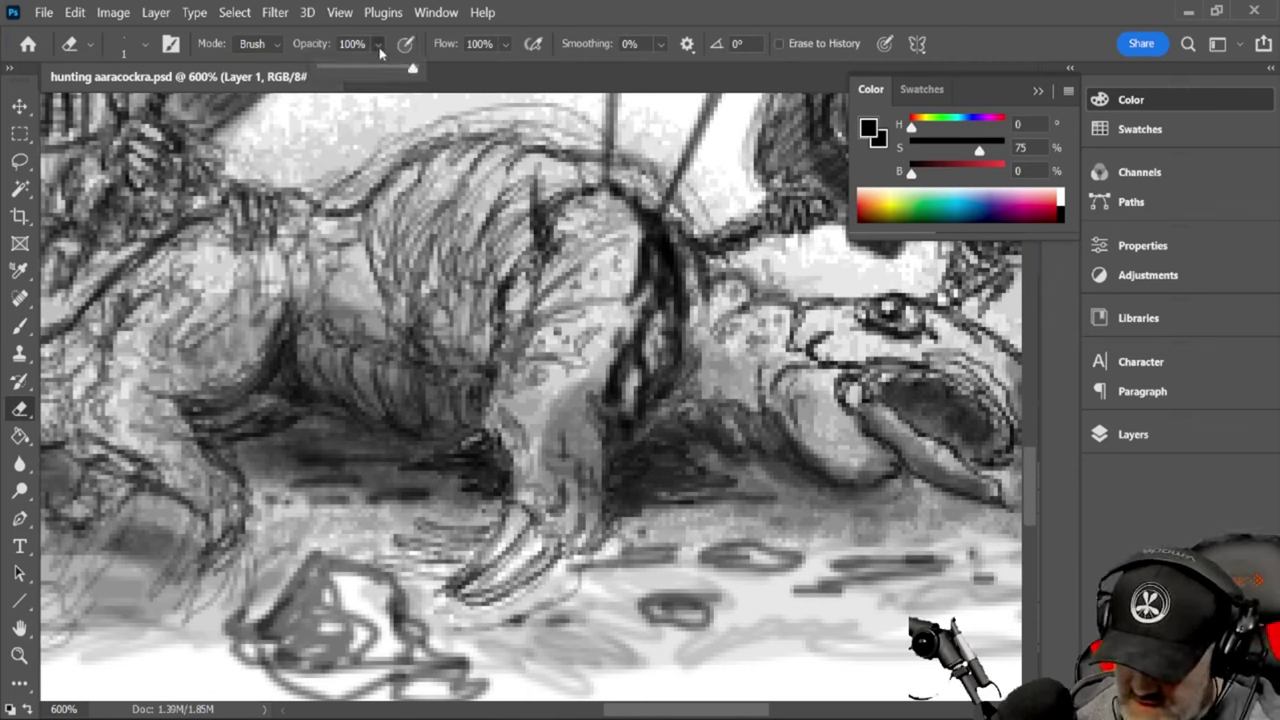
left_click(343, 67)
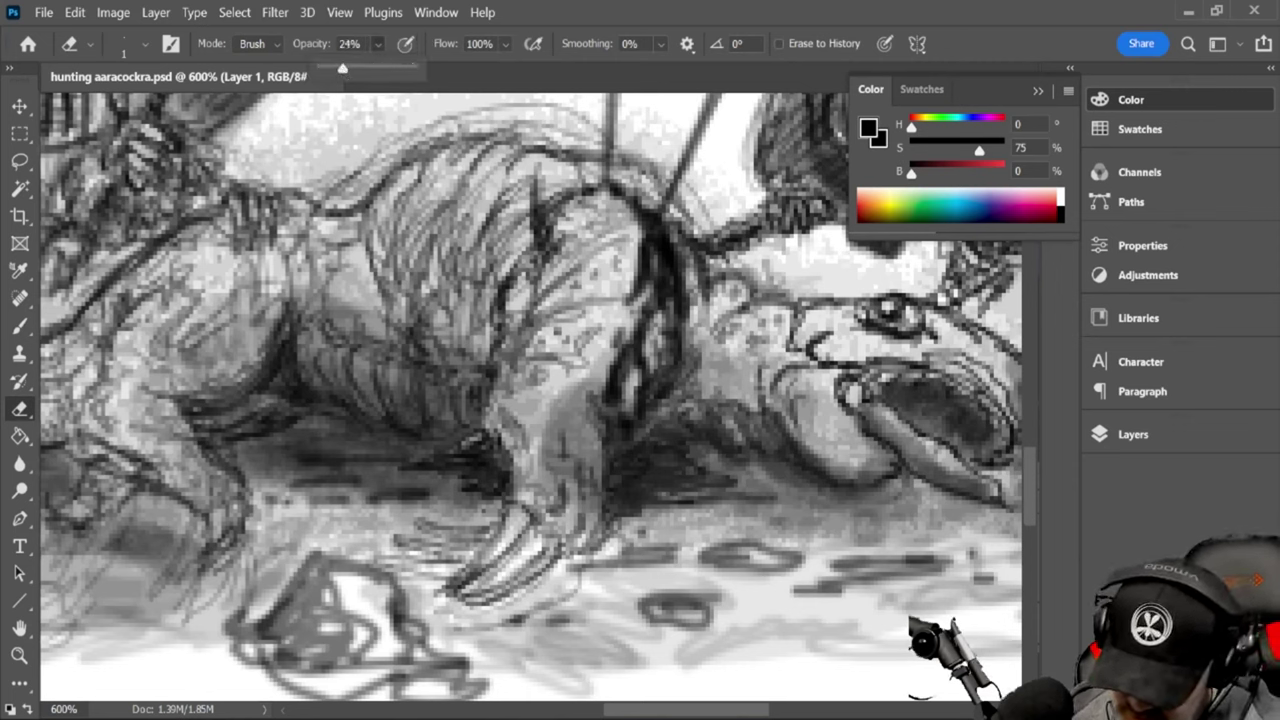
mouse_move(482, 445)
left_mouse_down()
mouse_move(450, 449)
mouse_move(492, 440)
left_mouse_up()
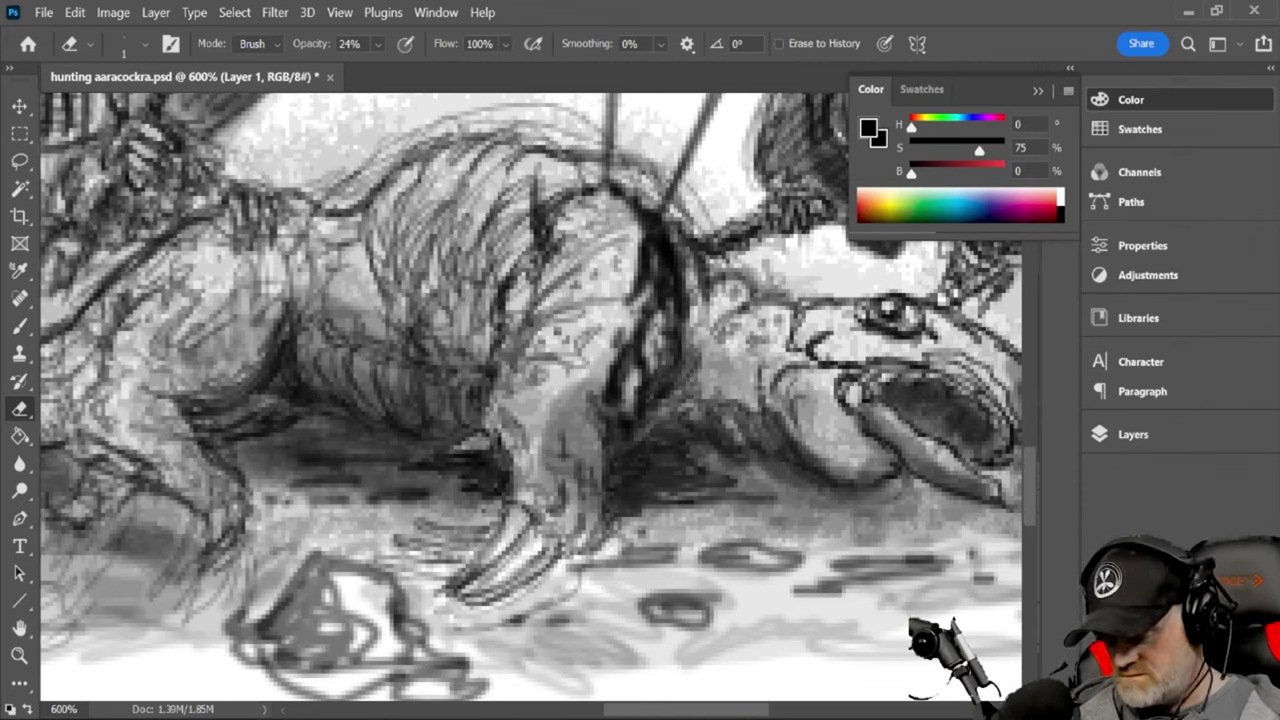
left_click_drag(570, 429, 589, 463)
left_click_drag(576, 404, 574, 420)
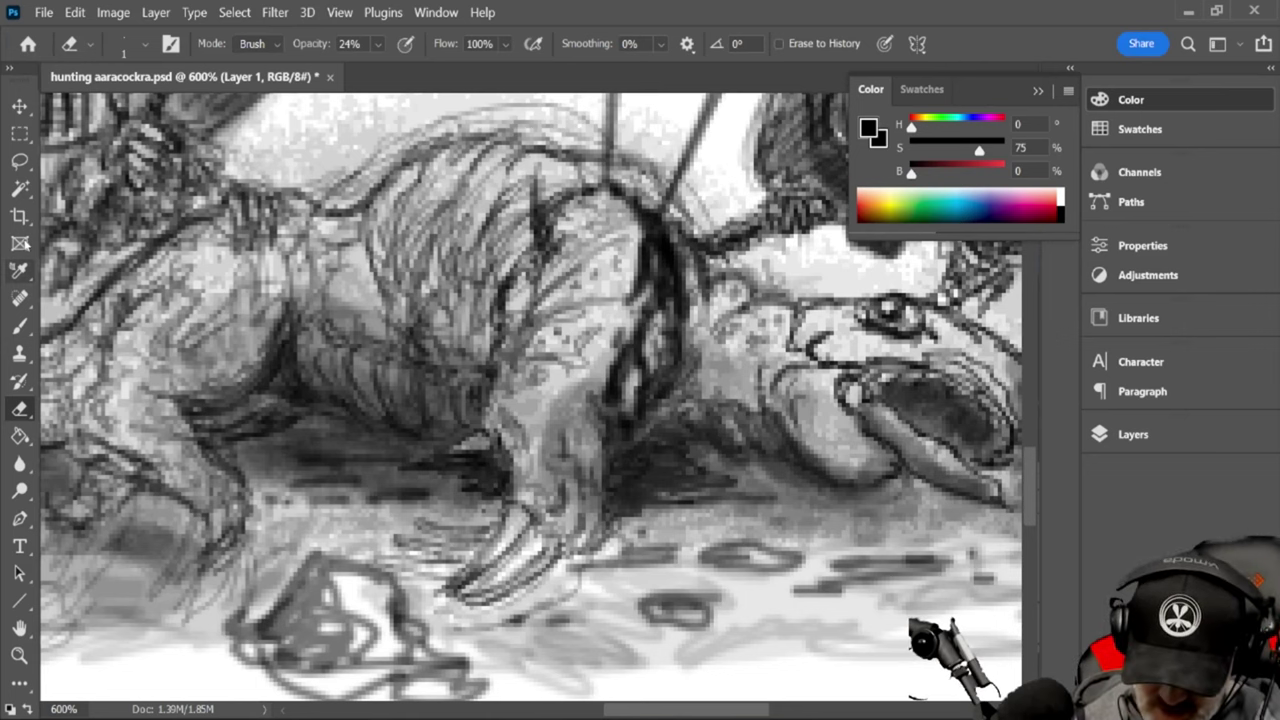
Shade the beast's ribs, flank and the area behind its shoulder with a 5 px brush at 33% opacity
left_click(20, 328)
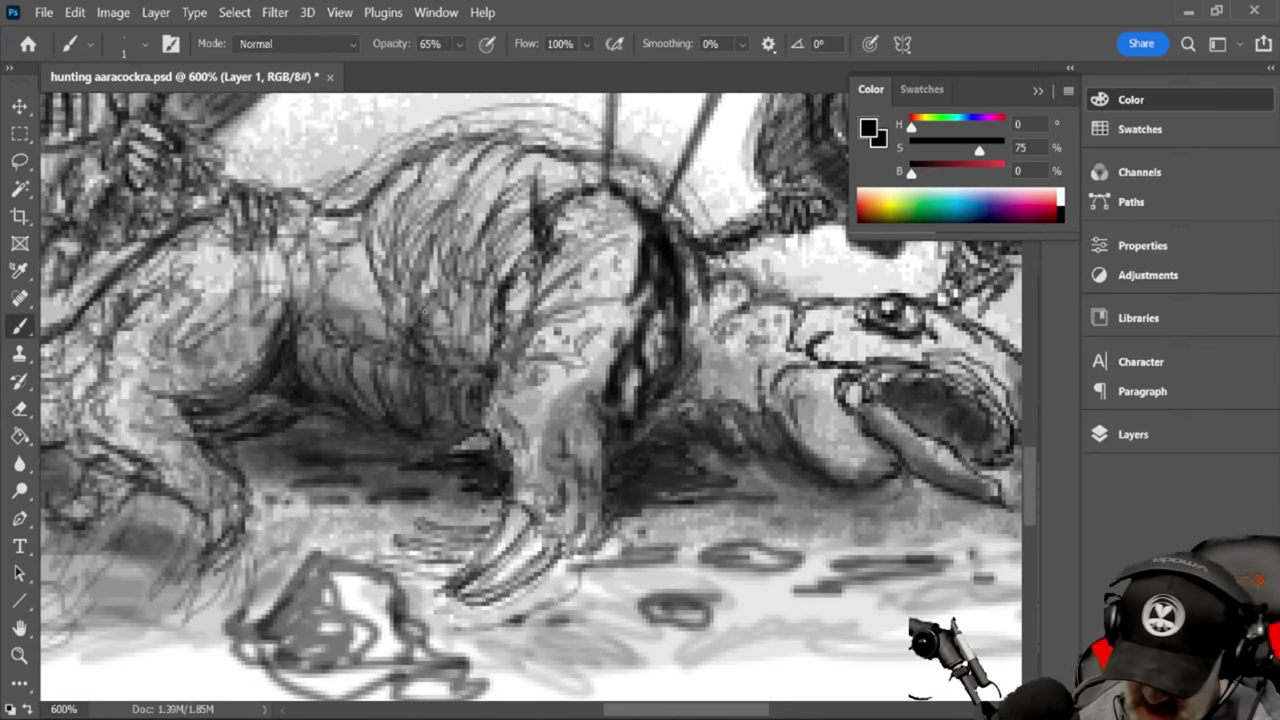
key("bracketright")
key("bracketright")
key("bracketright")
key("bracketright")
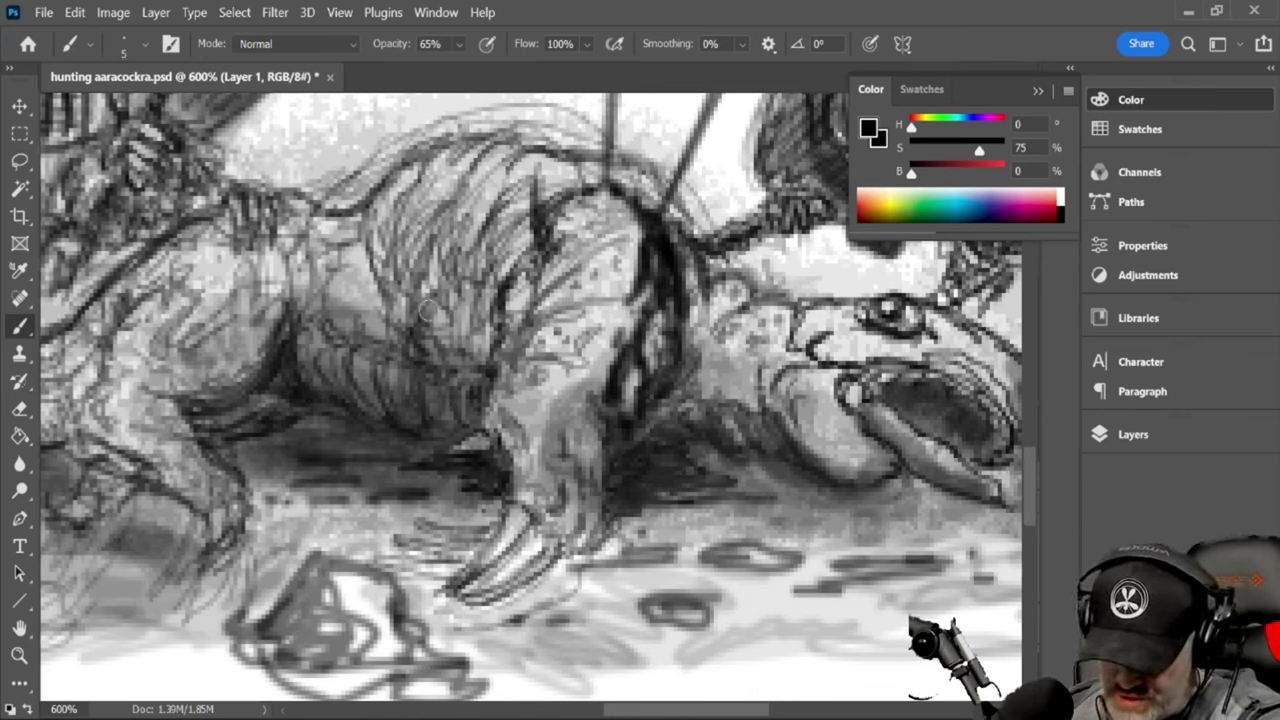
left_click(460, 47)
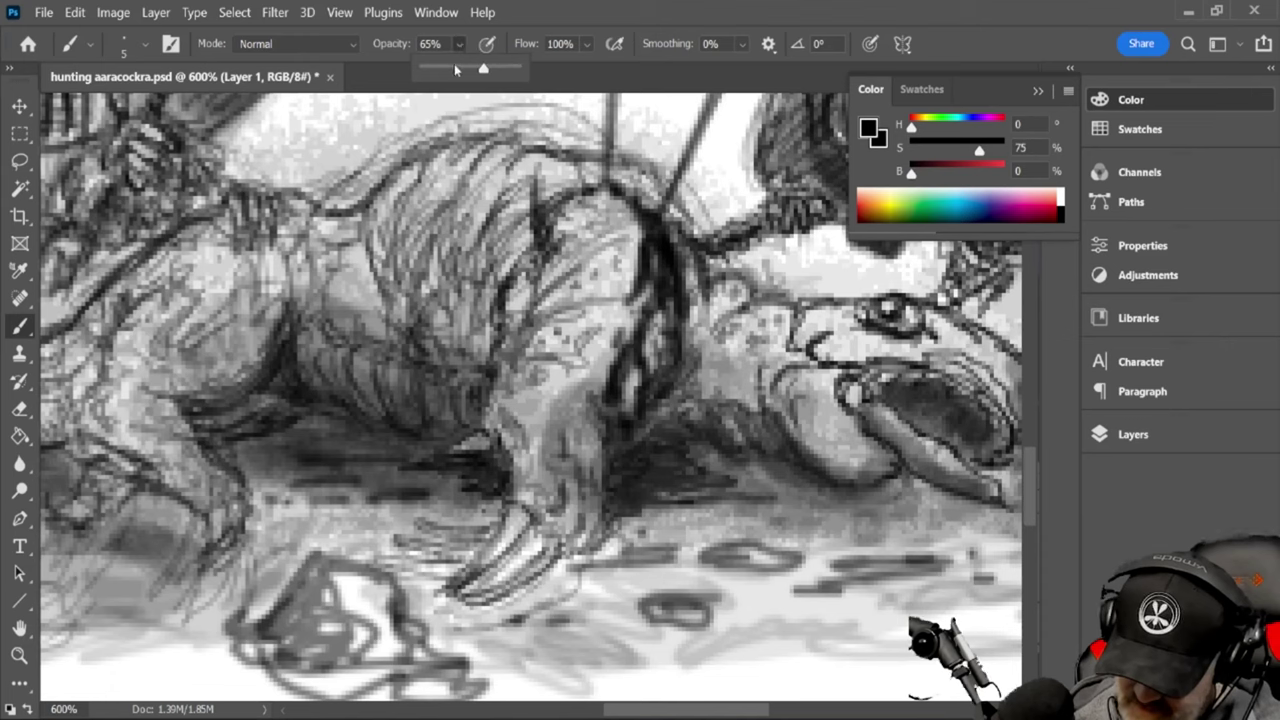
left_click(452, 67)
left_click(462, 340)
mouse_move(480, 292)
left_mouse_down()
mouse_move(460, 360)
mouse_move(488, 312)
mouse_move(440, 262)
mouse_move(402, 322)
mouse_move(300, 300)
left_mouse_up()
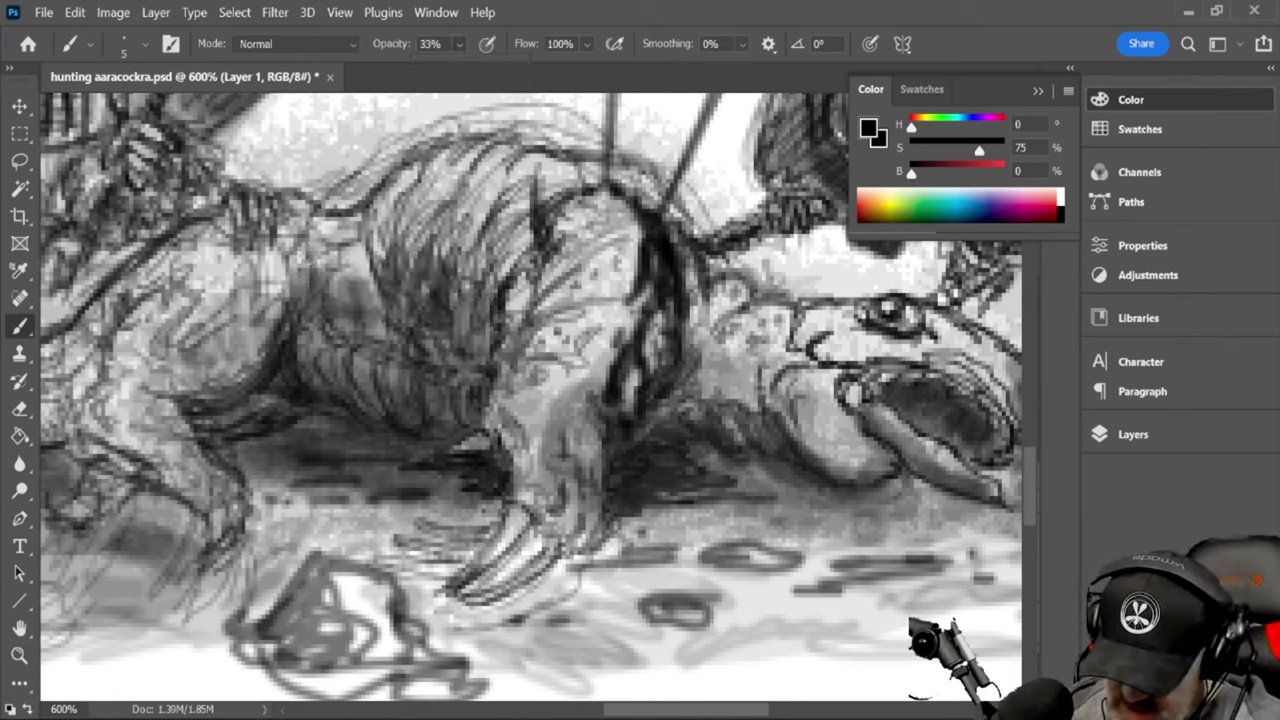
mouse_move(435, 265)
left_mouse_down()
mouse_move(487, 287)
mouse_move(533, 269)
mouse_move(500, 328)
mouse_move(495, 220)
mouse_move(535, 208)
mouse_move(485, 290)
left_mouse_up()
left_click_drag(659, 374, 615, 410)
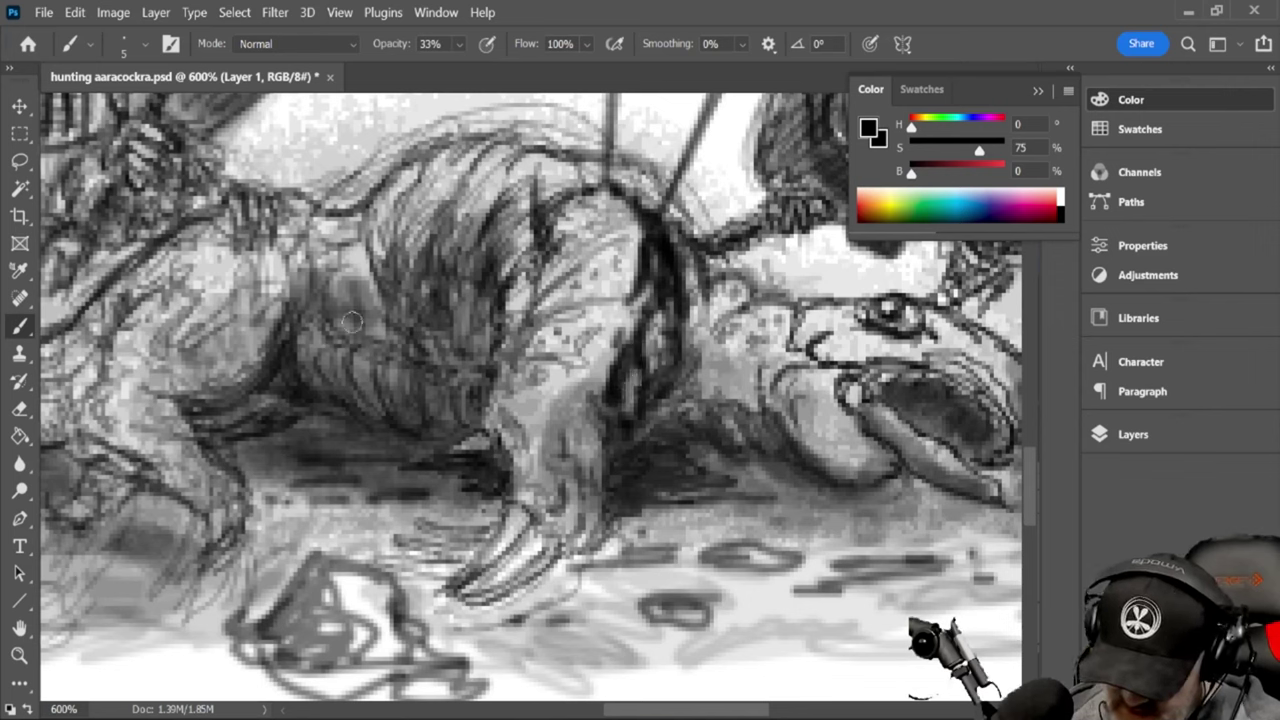
Deepen the shading along the beast's belly and the shadow beneath it, and shade the underside of its tail
mouse_move(395, 320)
left_mouse_down()
mouse_move(347, 341)
mouse_move(474, 357)
mouse_move(486, 378)
mouse_move(443, 387)
mouse_move(471, 344)
mouse_move(306, 350)
left_mouse_up()
mouse_move(232, 420)
left_mouse_down()
mouse_move(347, 387)
mouse_move(305, 414)
mouse_move(512, 477)
left_mouse_up()
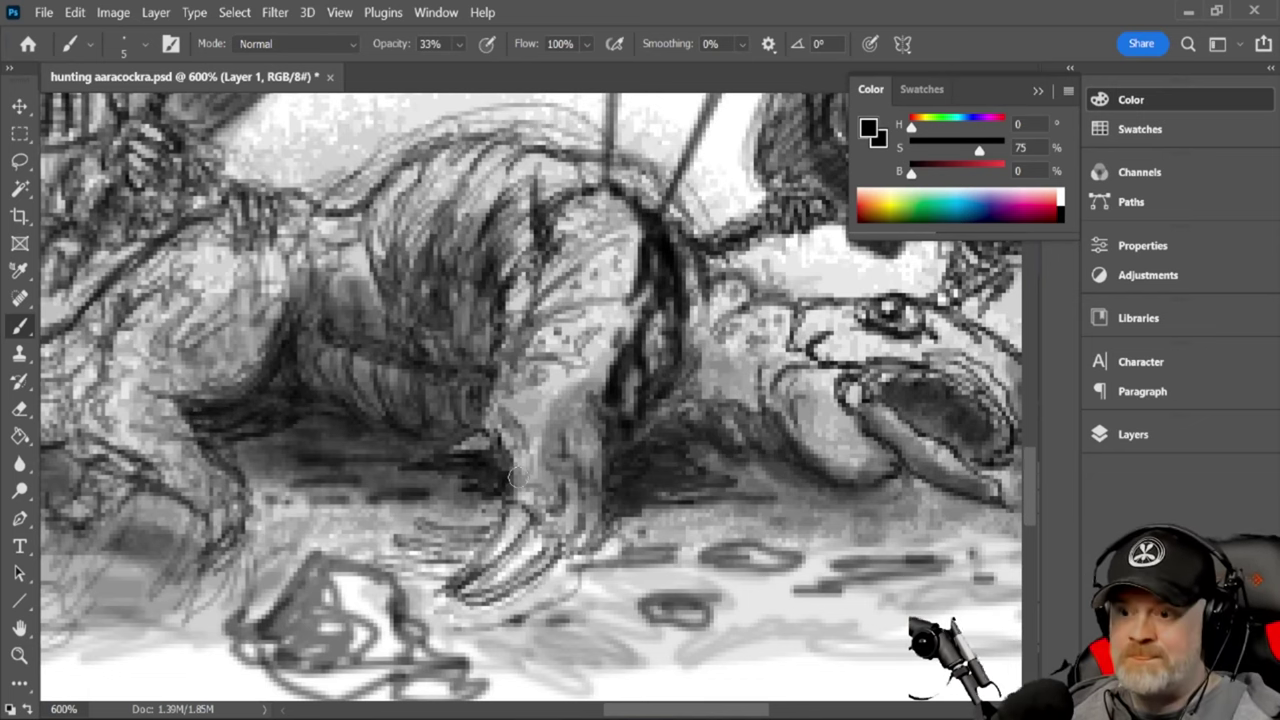
mouse_move(70, 386)
left_mouse_down()
mouse_move(98, 364)
mouse_move(54, 406)
left_mouse_up()
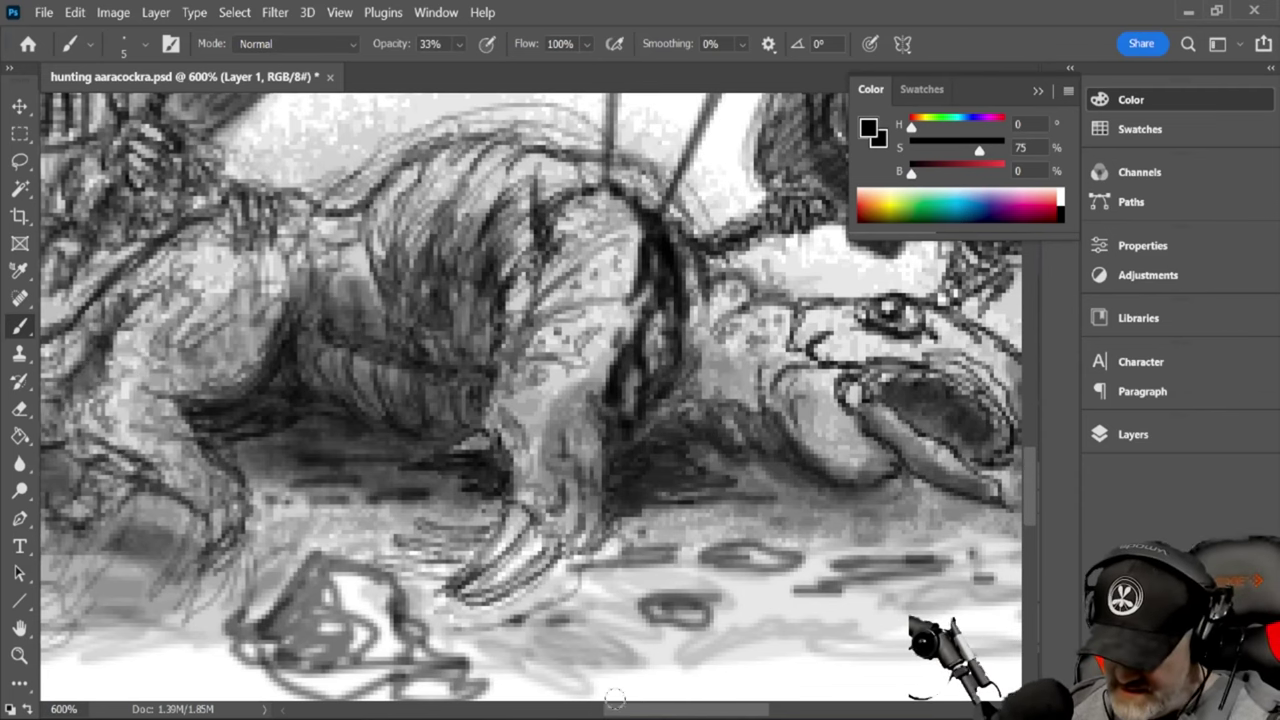
left_click_drag(640, 713, 575, 713)
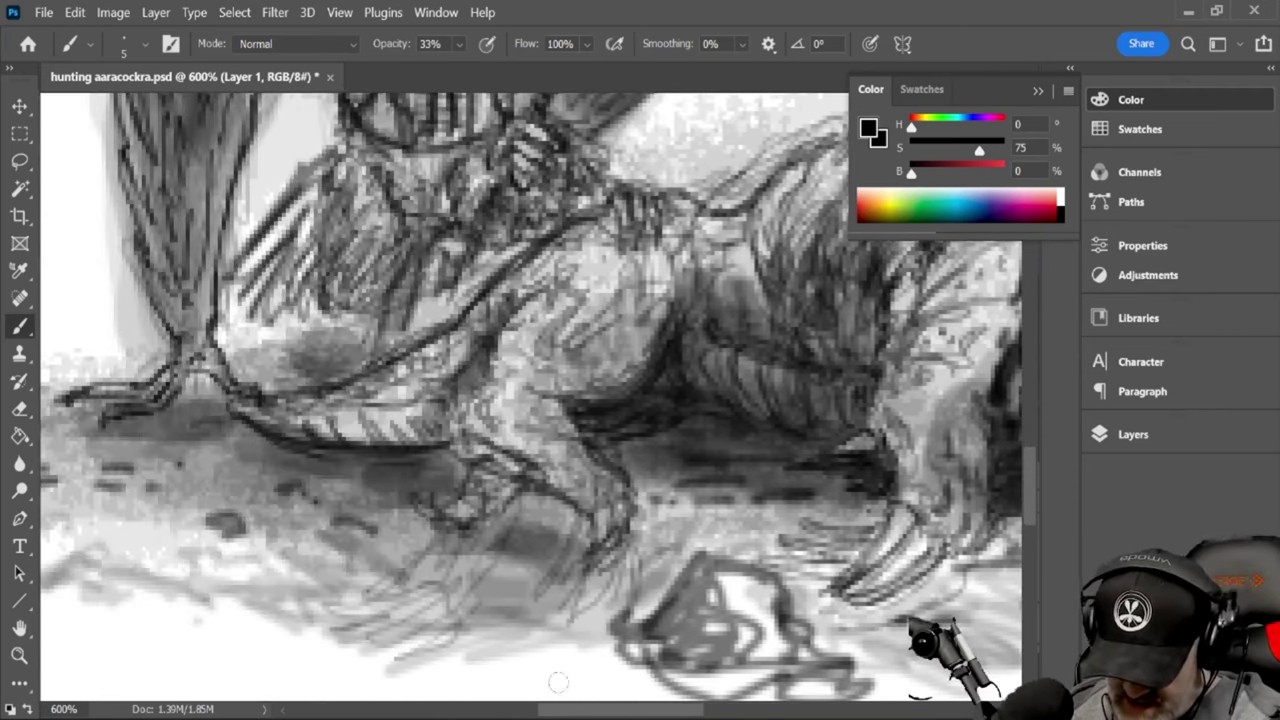
mouse_move(338, 442)
left_mouse_down()
mouse_move(307, 428)
mouse_move(423, 424)
mouse_move(318, 430)
mouse_move(411, 437)
mouse_move(450, 418)
left_mouse_up()
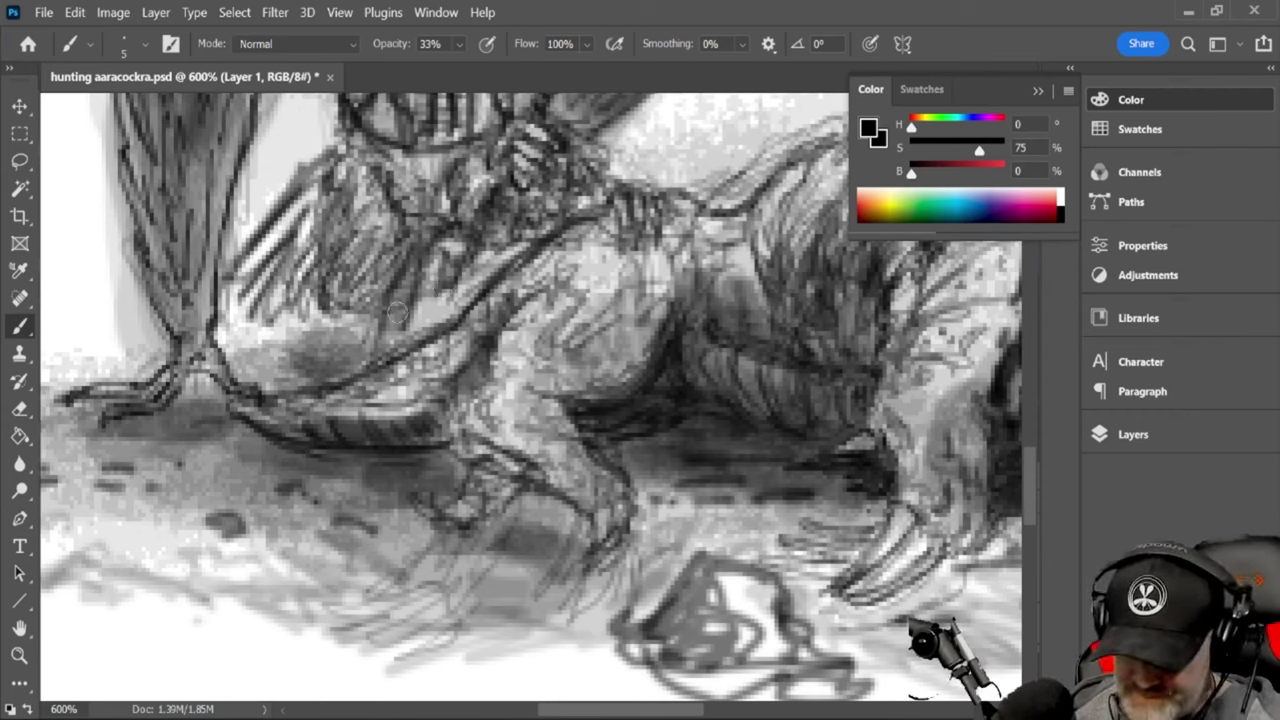
Reduce the brush to 1 px and hatch the dark facets of the foreground rock at 33% opacity
key("bracketleft")
key("bracketleft")
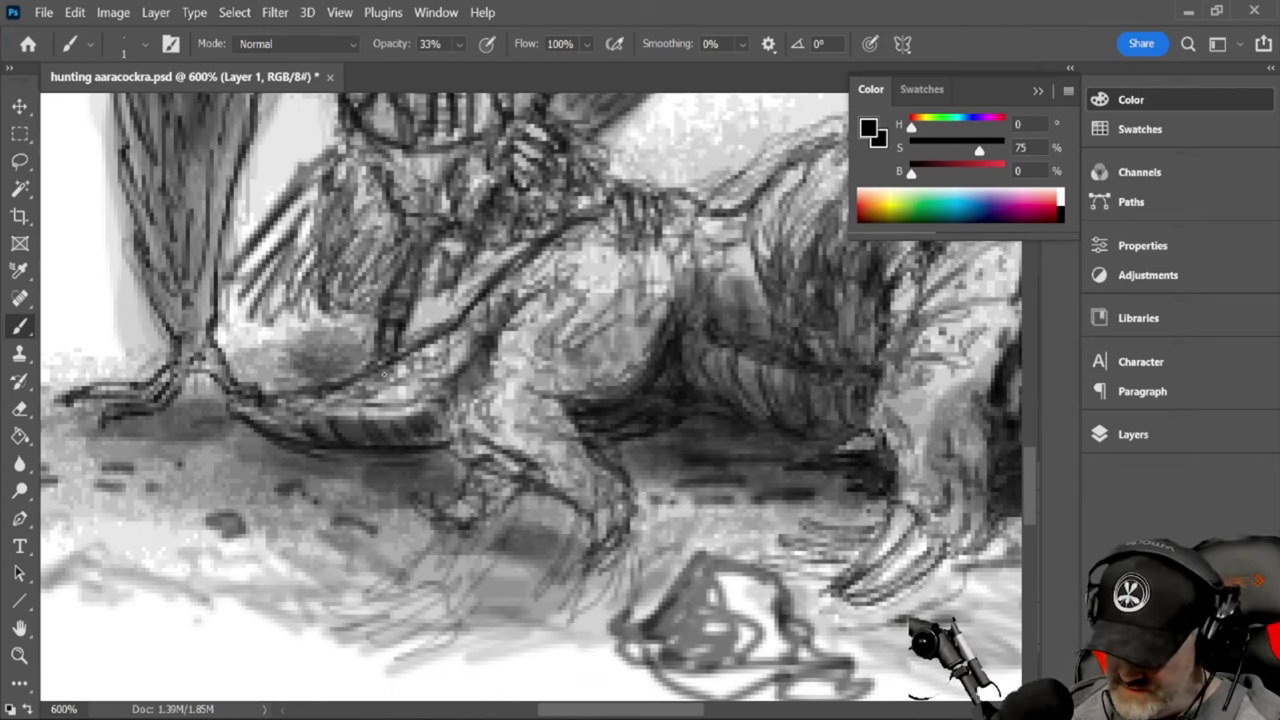
mouse_move(660, 624)
left_mouse_down()
mouse_move(679, 636)
mouse_move(668, 637)
left_mouse_up()
mouse_move(681, 625)
left_mouse_down()
mouse_move(690, 655)
mouse_move(718, 660)
mouse_move(732, 646)
left_mouse_up()
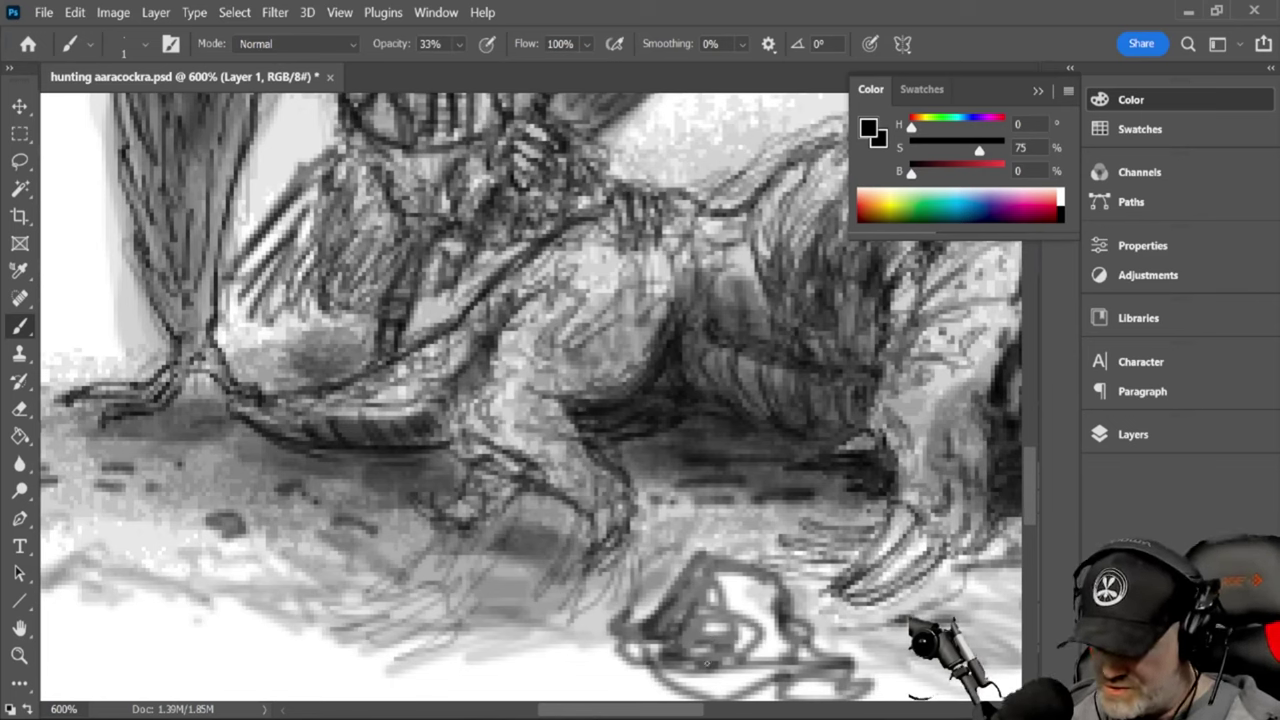
mouse_move(684, 598)
left_mouse_down()
mouse_move(690, 570)
mouse_move(712, 566)
left_mouse_up()
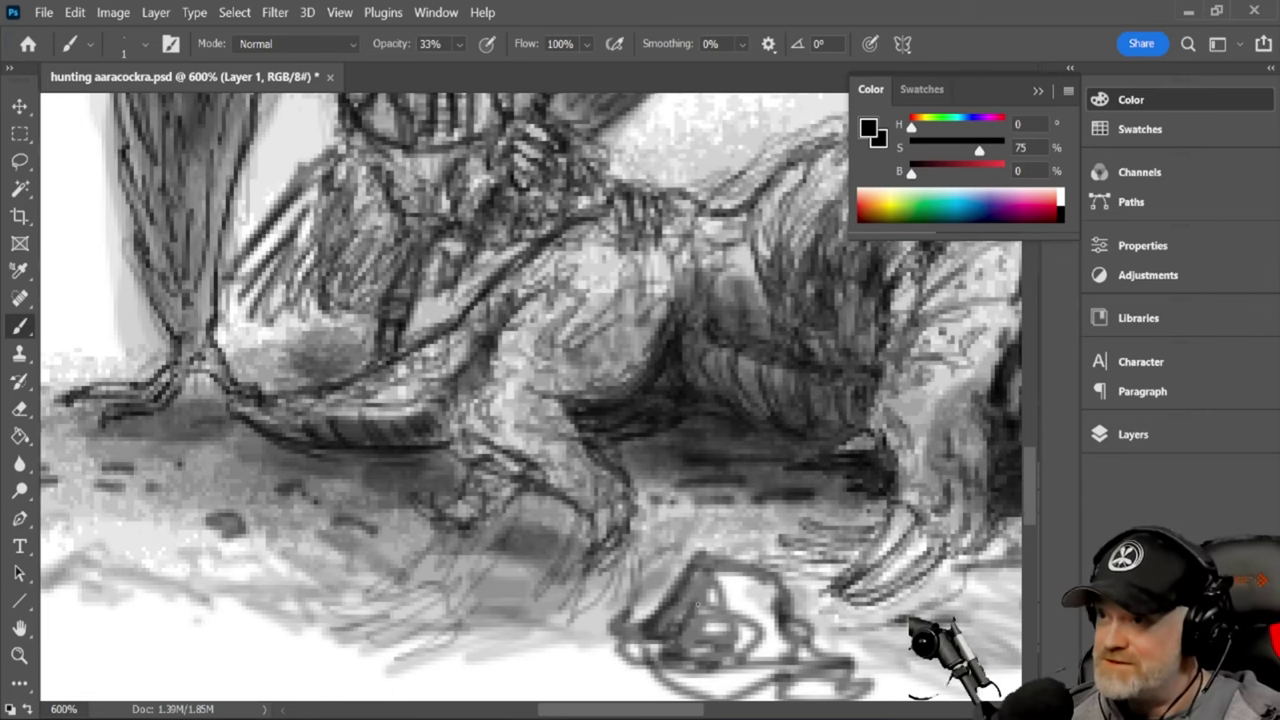
Hatch fine shading on the beast's hind foot, lower leg and thigh with the 1 px brush at 33% opacity
mouse_move(478, 502)
left_mouse_down()
mouse_move(444, 510)
mouse_move(474, 519)
mouse_move(450, 496)
mouse_move(479, 520)
mouse_move(490, 490)
mouse_move(470, 481)
mouse_move(492, 474)
mouse_move(456, 440)
mouse_move(496, 334)
mouse_move(468, 389)
left_mouse_up()
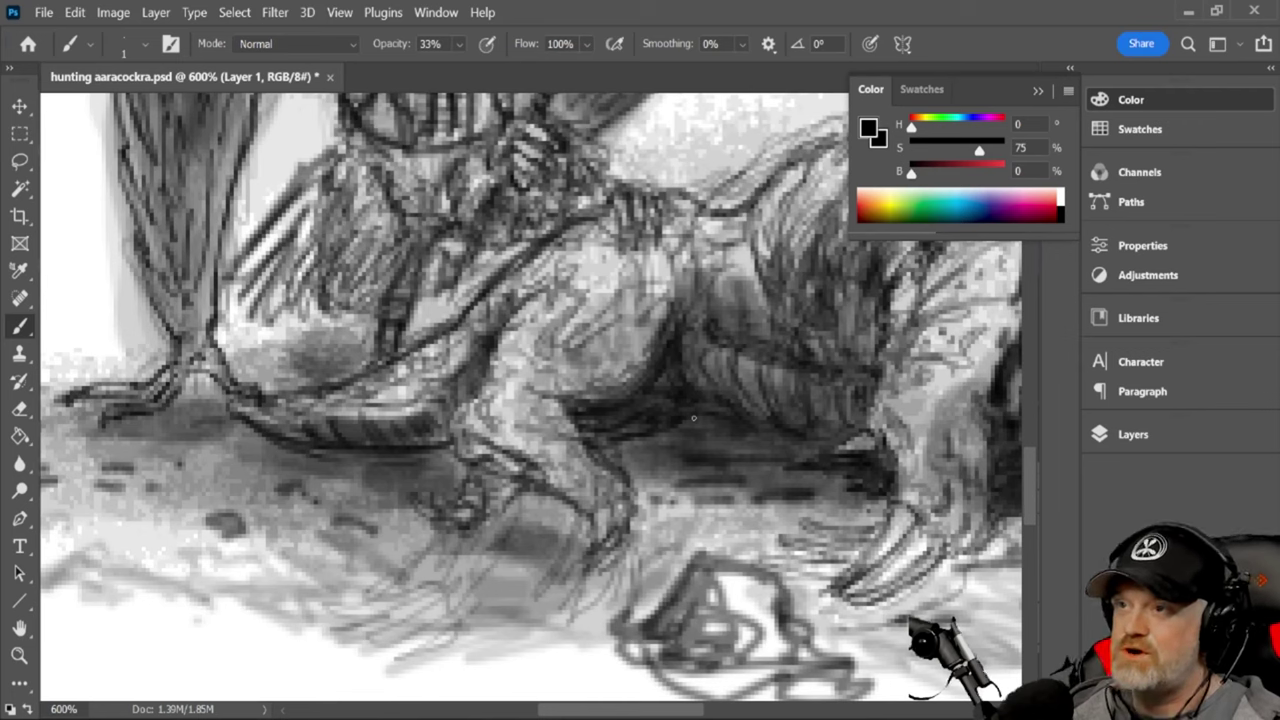
mouse_move(568, 398)
left_mouse_down()
mouse_move(645, 320)
mouse_move(588, 404)
left_mouse_up()
mouse_move(506, 385)
left_mouse_down()
mouse_move(556, 406)
mouse_move(572, 376)
mouse_move(560, 420)
mouse_move(554, 406)
left_mouse_up()
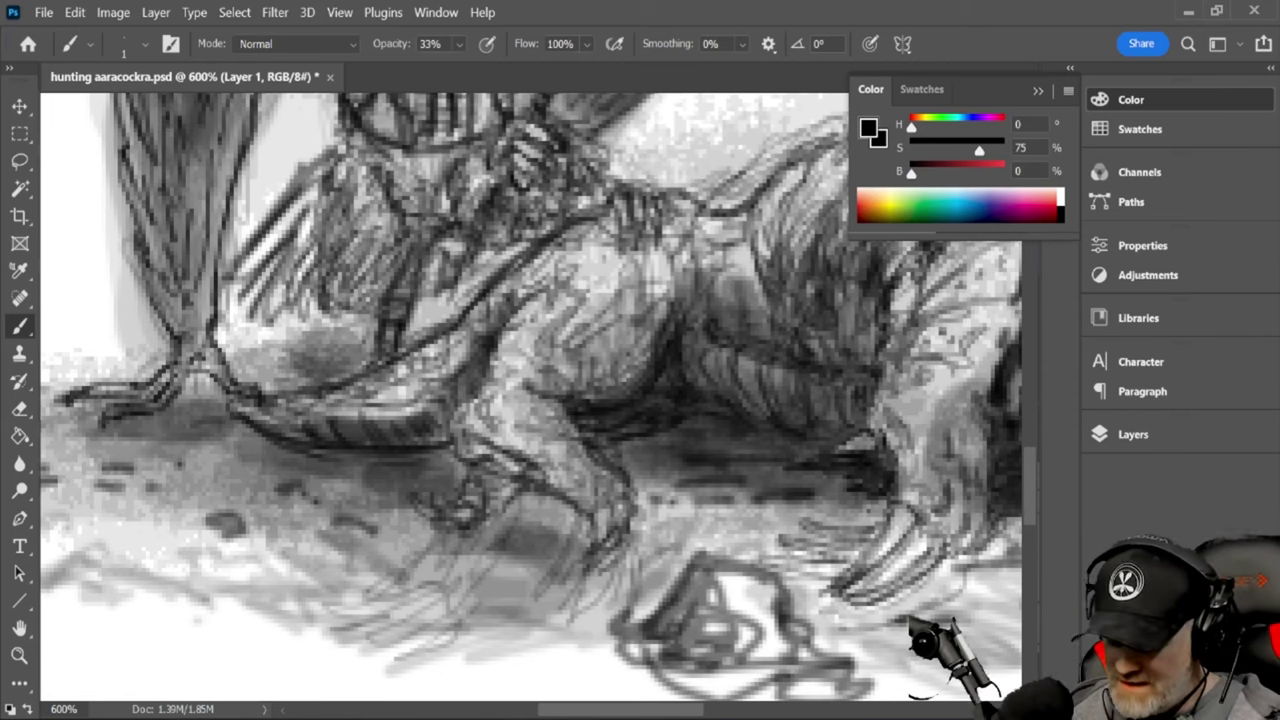
mouse_move(618, 382)
left_mouse_down()
mouse_move(678, 260)
mouse_move(698, 340)
mouse_move(584, 378)
mouse_move(452, 380)
mouse_move(390, 406)
mouse_move(360, 397)
left_mouse_up()
Darken the upper part of the beast's foreleg and add fine shading strokes to its flank
left_click_drag(918, 400, 900, 419)
mouse_move(894, 418)
left_mouse_down()
mouse_move(922, 442)
mouse_move(910, 486)
left_mouse_up()
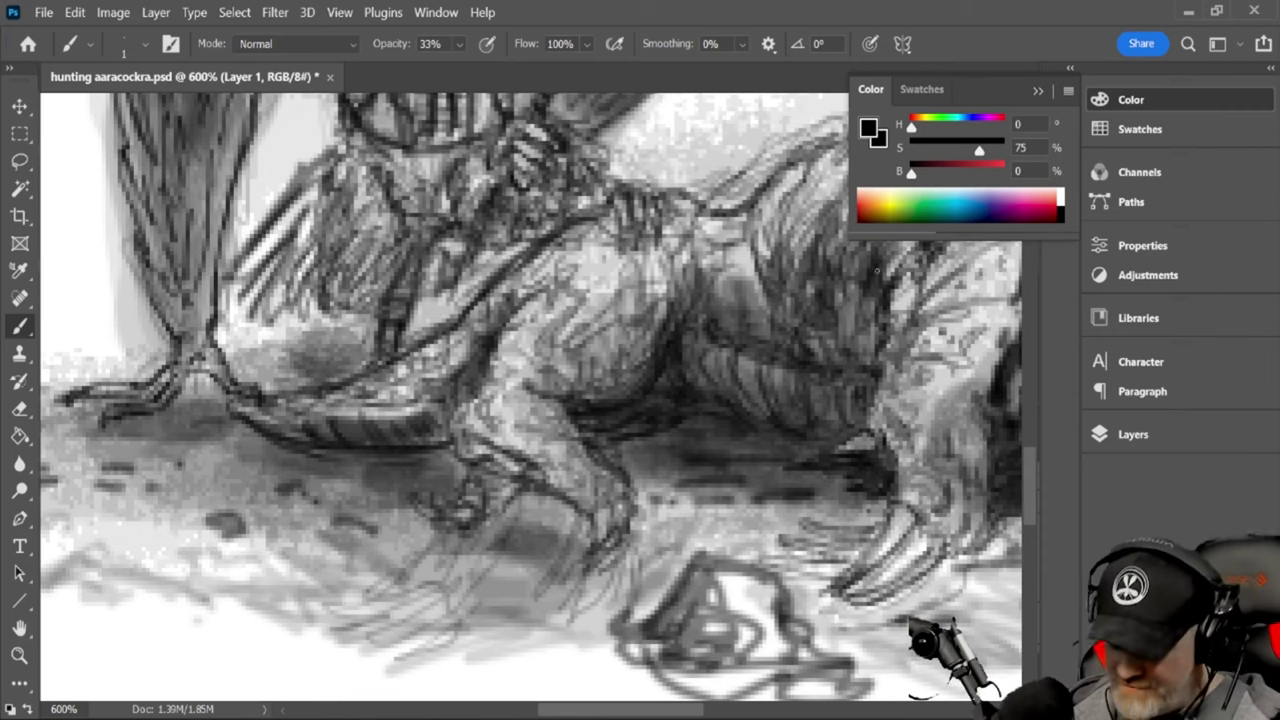
mouse_move(736, 286)
left_mouse_down()
mouse_move(748, 413)
mouse_move(733, 287)
left_mouse_up()
mouse_move(741, 285)
left_mouse_down()
mouse_move(750, 303)
mouse_move(728, 368)
mouse_move(762, 358)
left_mouse_up()
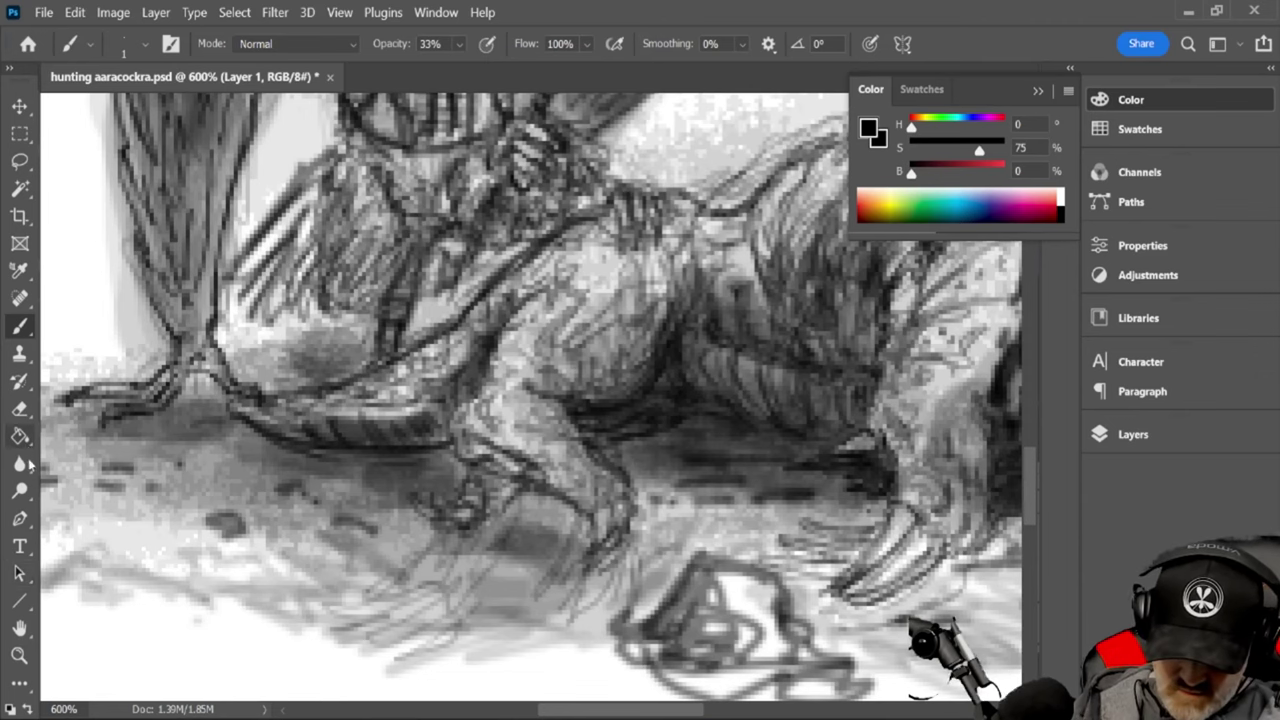
Examine the whole composition, then the crouching aarakocra's arm resting on the beast
left_click(19, 655)
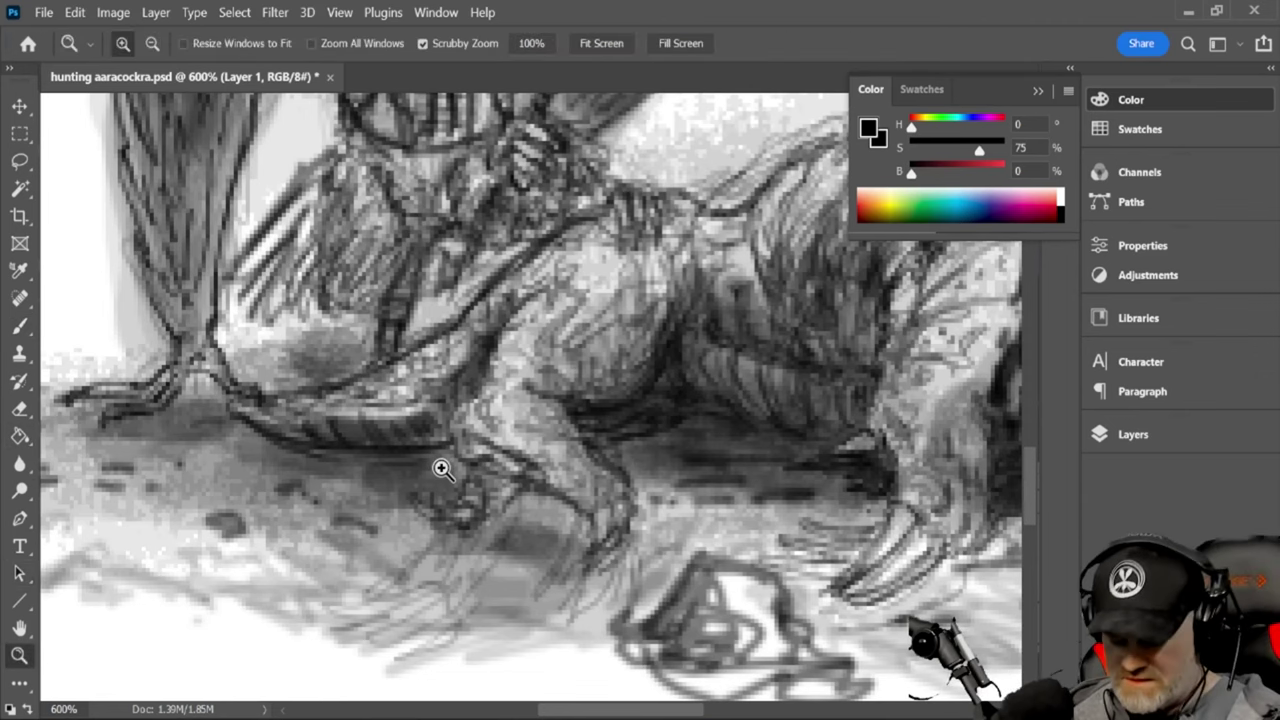
left_click(486, 457, "alt")
left_click(600, 430, "alt")
left_click(660, 415, "alt")
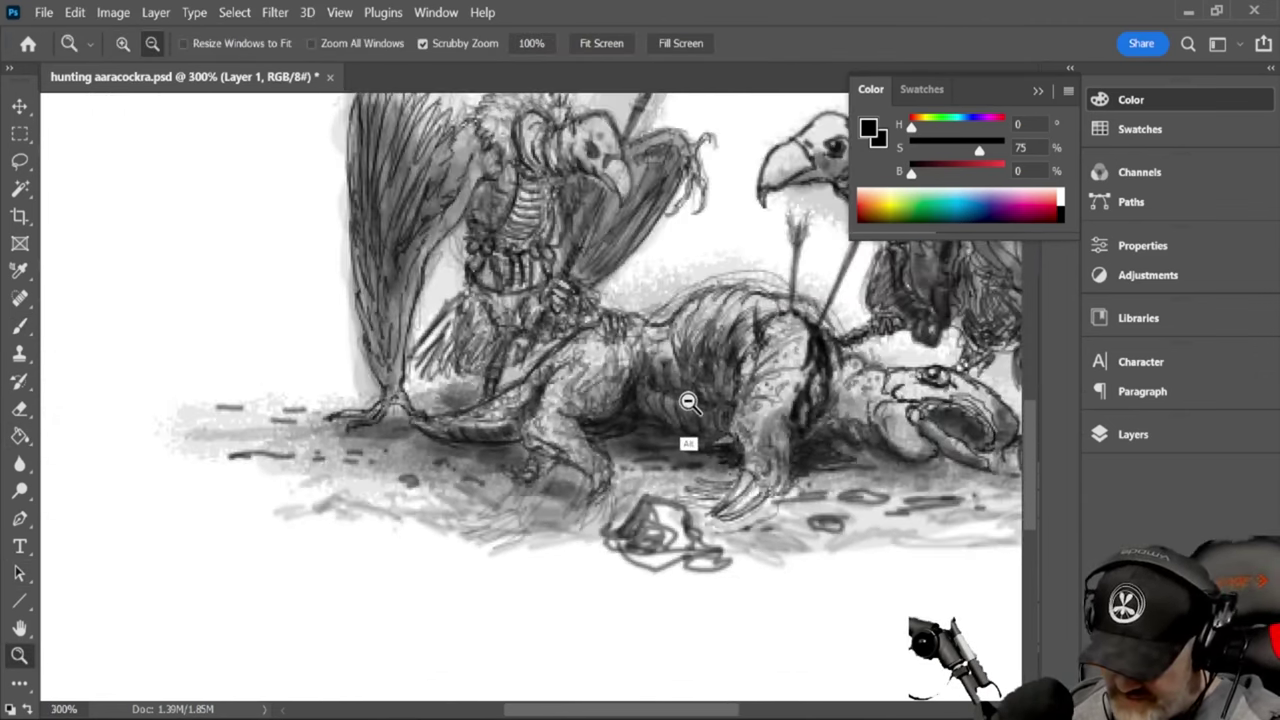
left_click(688, 402, "alt")
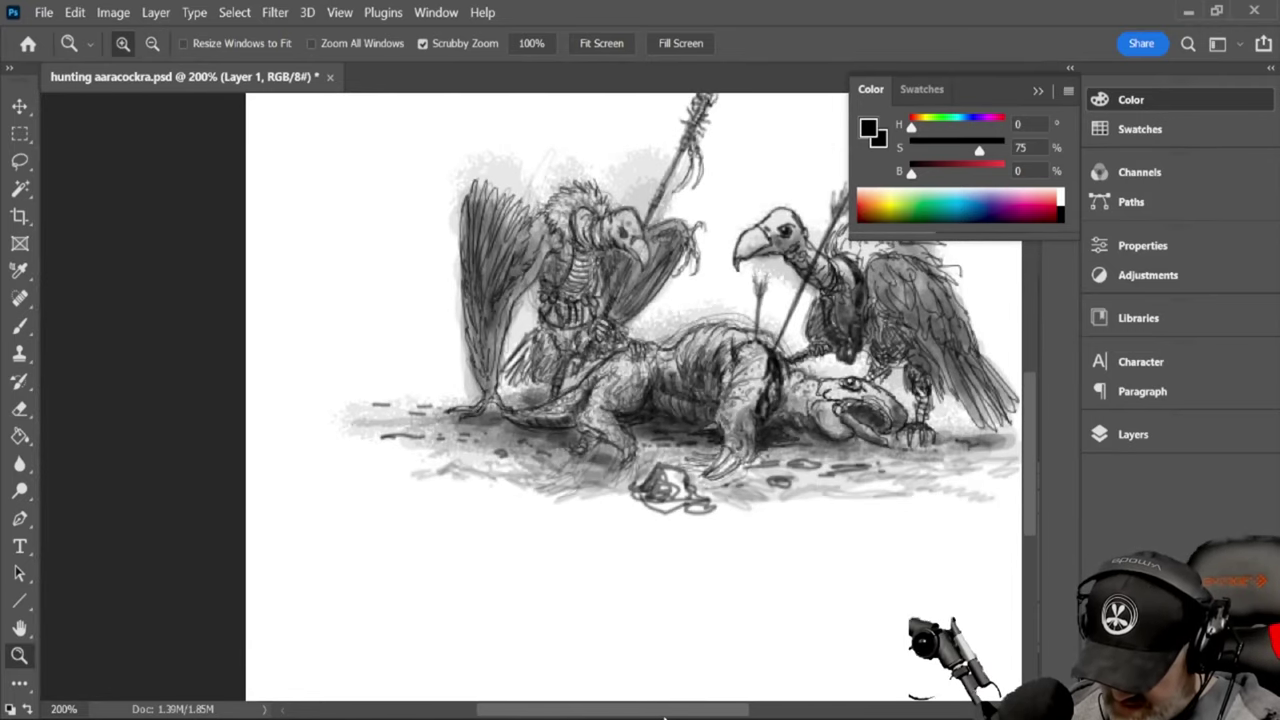
left_click_drag(663, 716, 690, 716)
left_click_drag(1031, 473, 1026, 439)
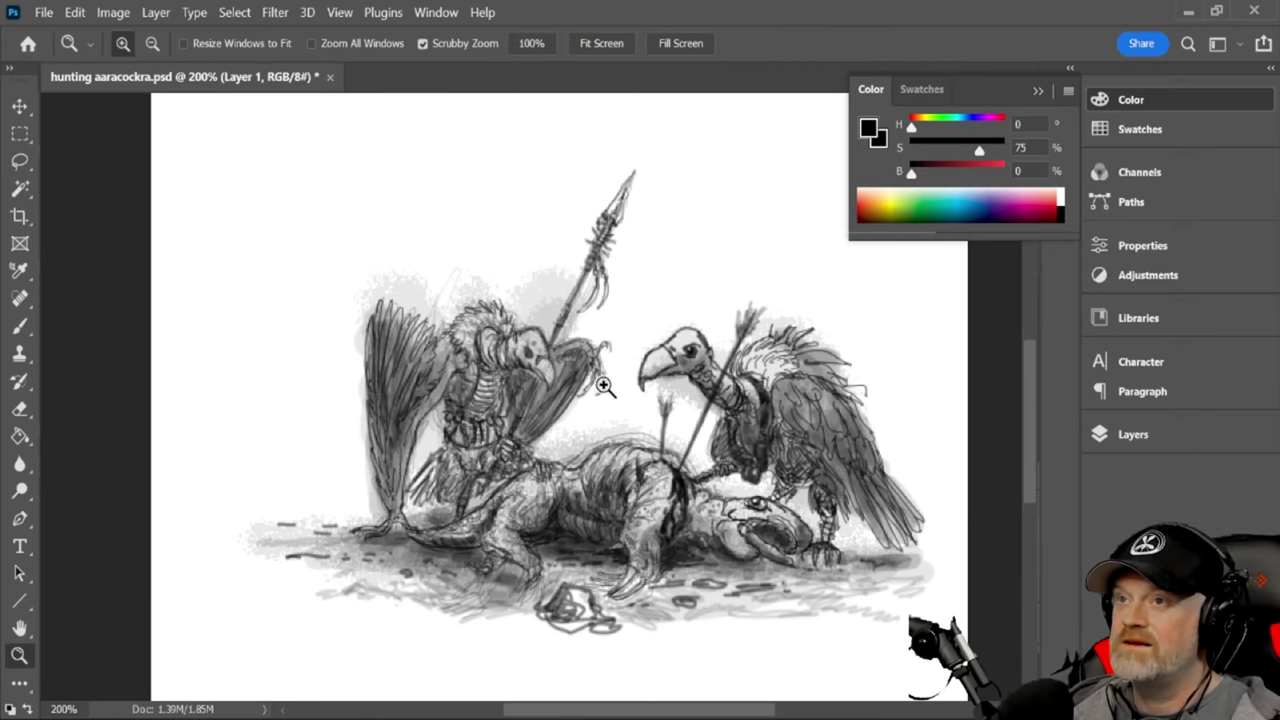
left_click(717, 465)
left_click(717, 465)
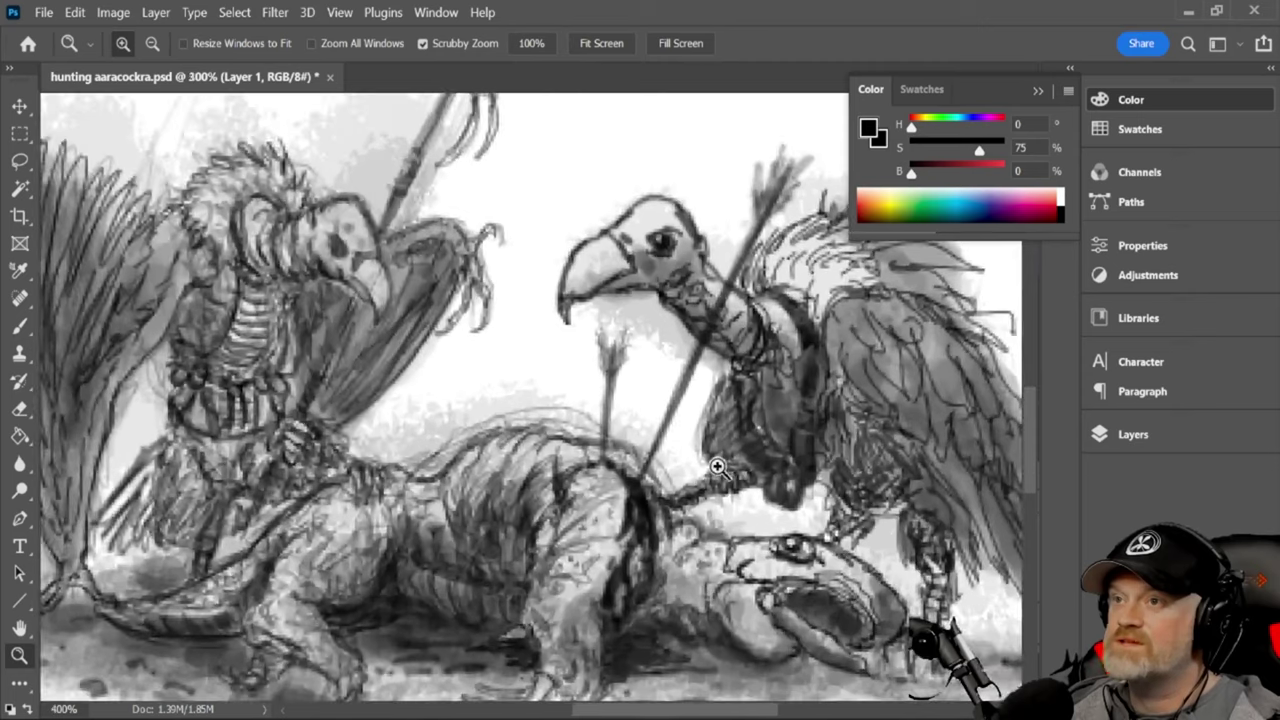
key("alt")
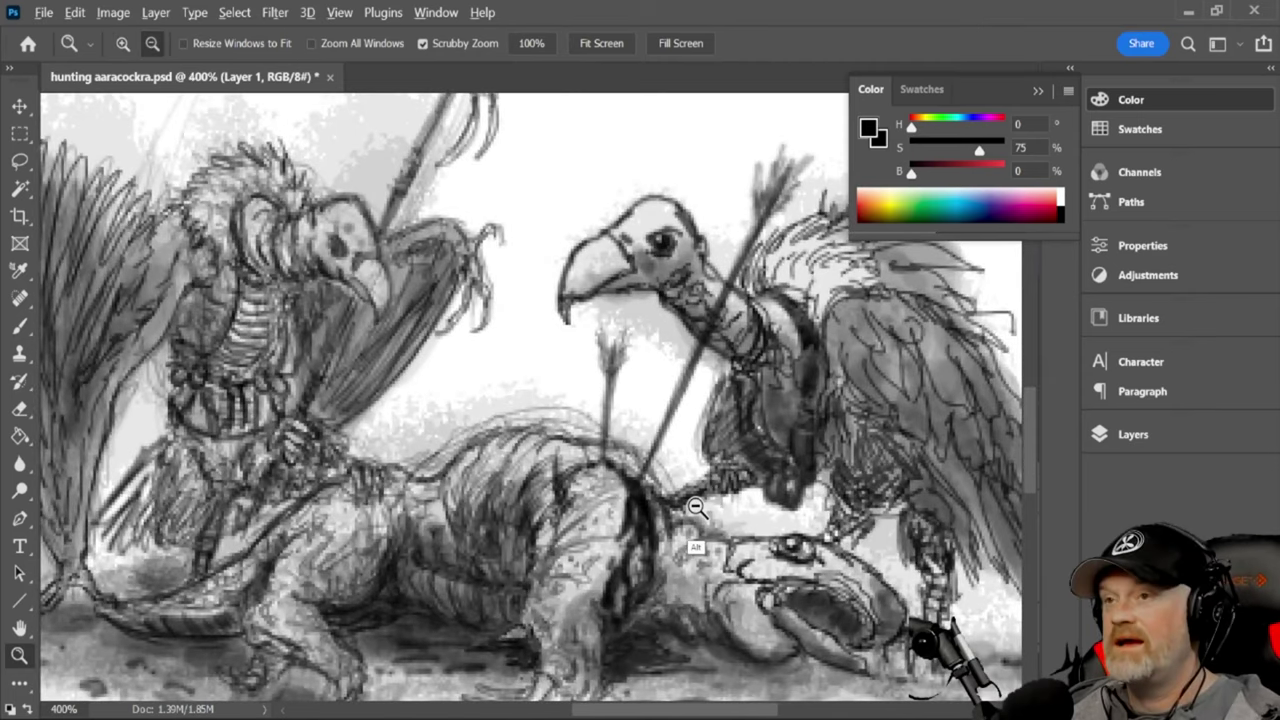
left_click(696, 507, "alt")
left_click(696, 507, "alt")
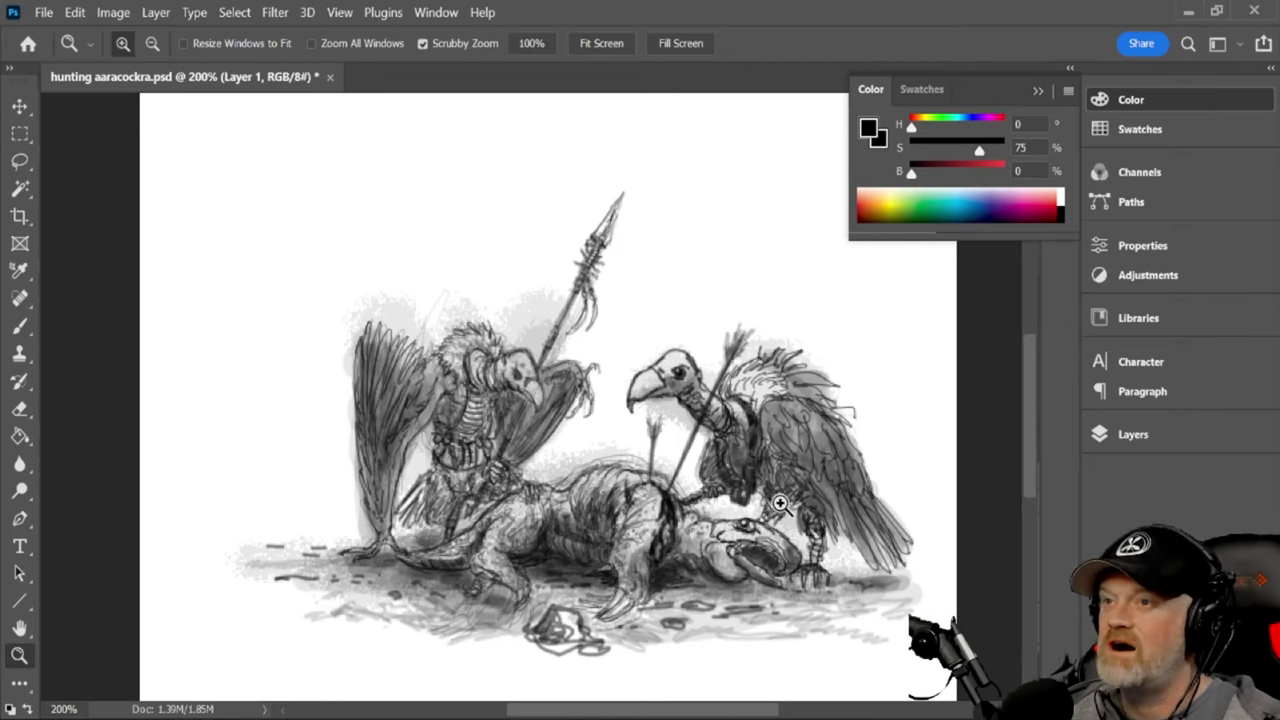
Raise the eraser opacity to 52% and erase the crouching aarakocra's forearm reaching across to the beast's back
left_click(28, 411)
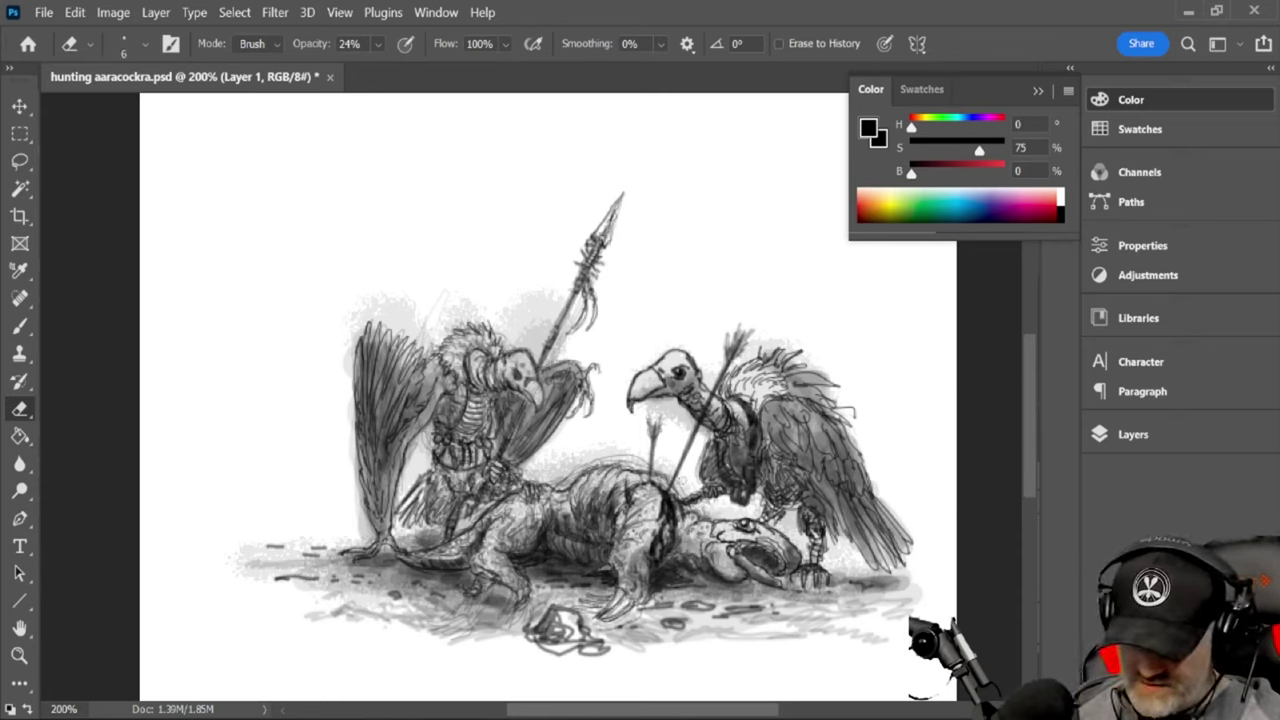
left_click(378, 44)
left_click_drag(390, 68, 419, 74)
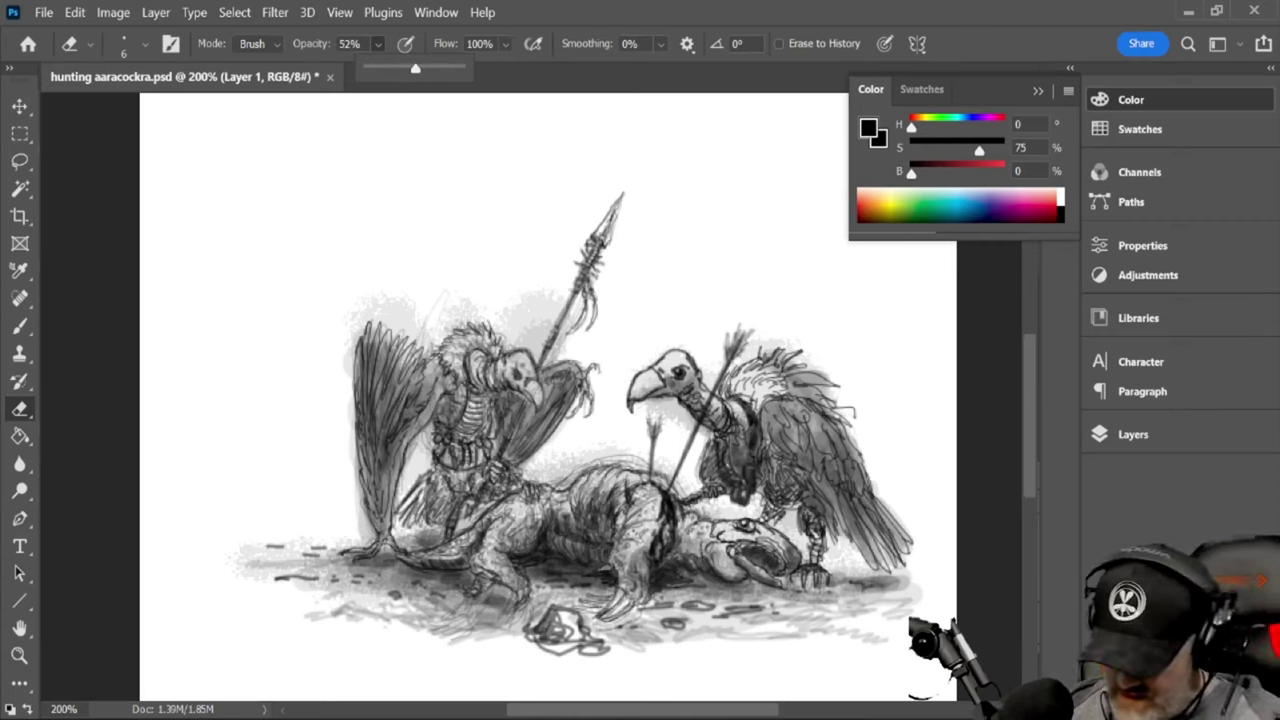
mouse_move(706, 508)
left_mouse_down()
mouse_move(689, 494)
mouse_move(704, 501)
left_mouse_up()
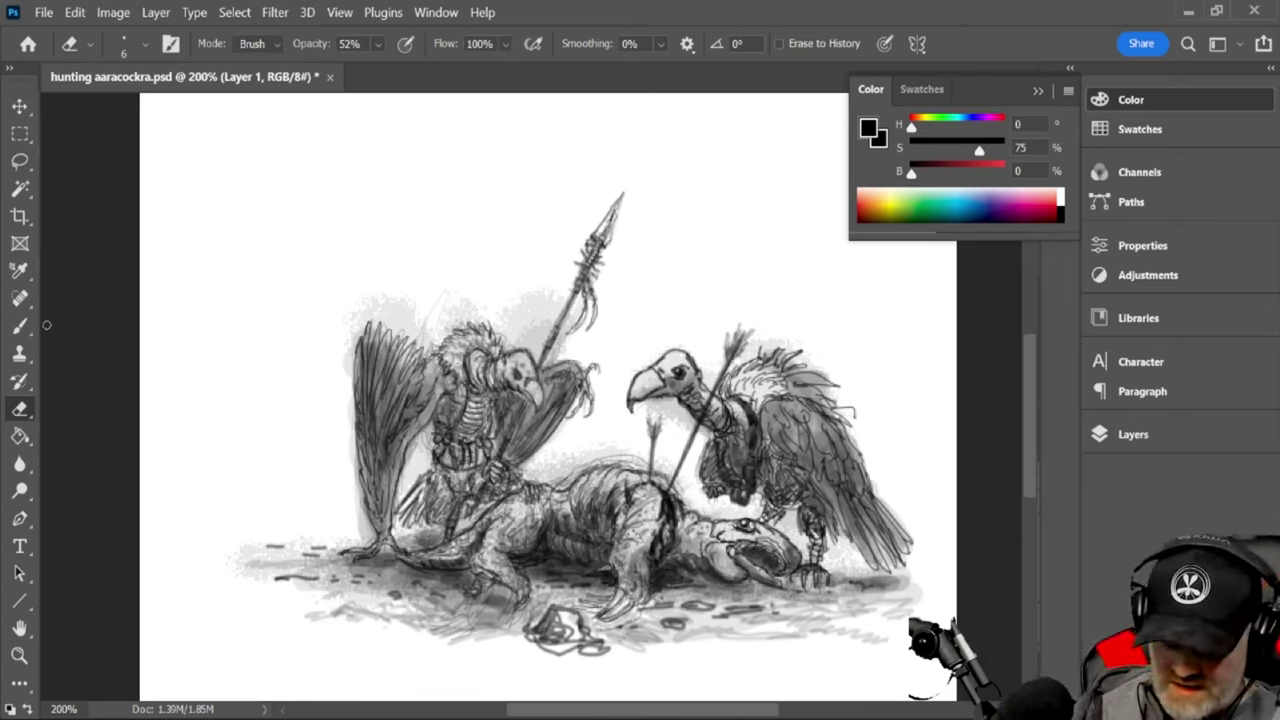
Draw curved claws hanging from the crouching aarakocra's hand above the beast's neck with the 1 px brush at 33% opacity
left_click(20, 326)
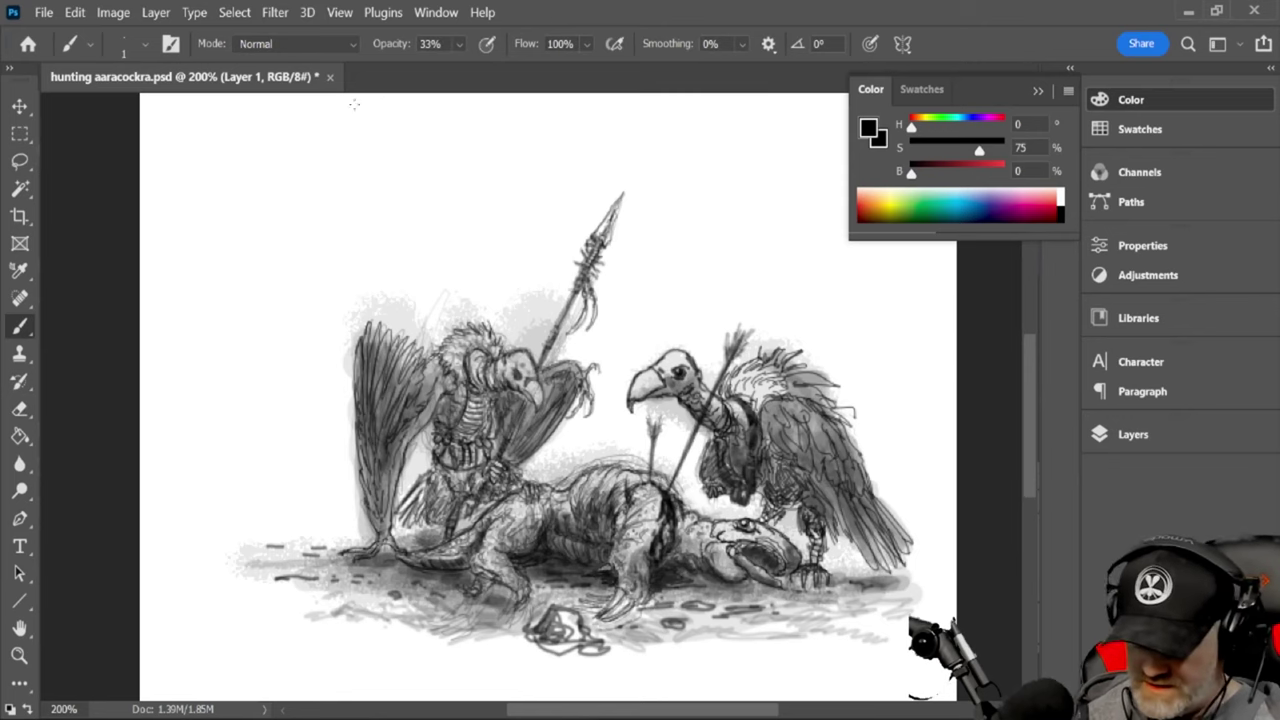
left_click(18, 655)
left_click(716, 512)
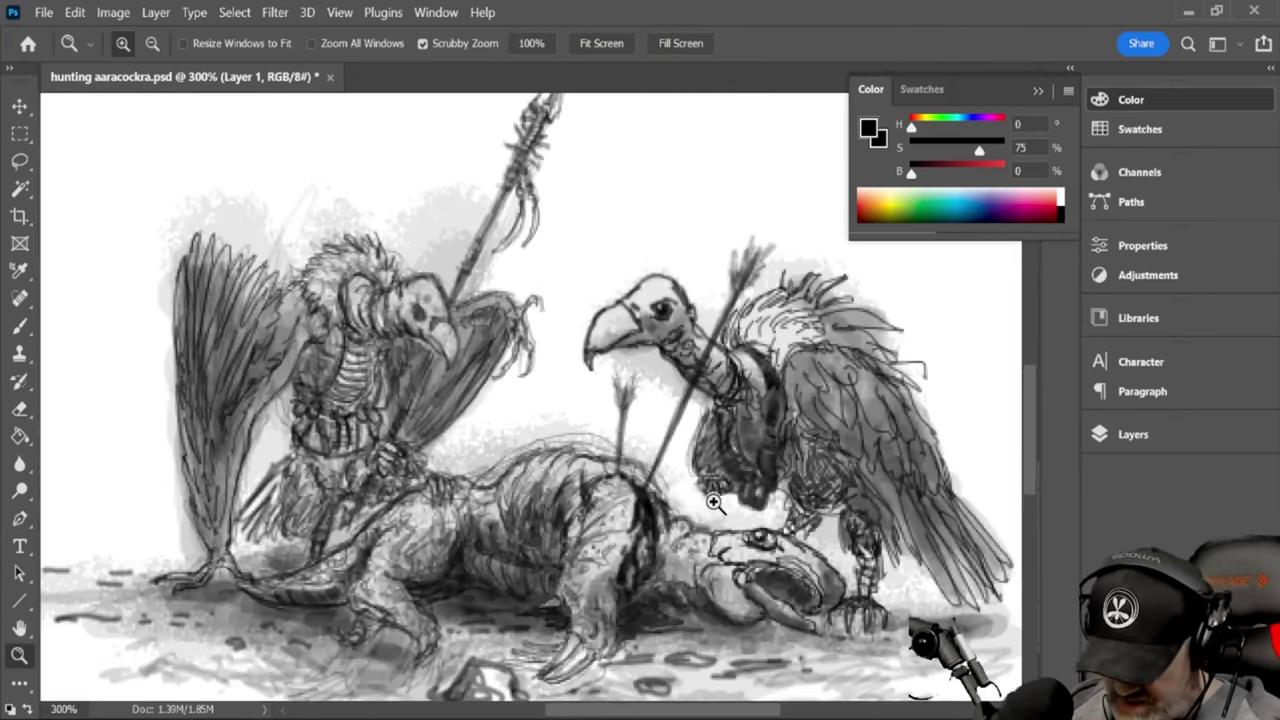
left_click(717, 515)
left_click(710, 495)
left_click(712, 500)
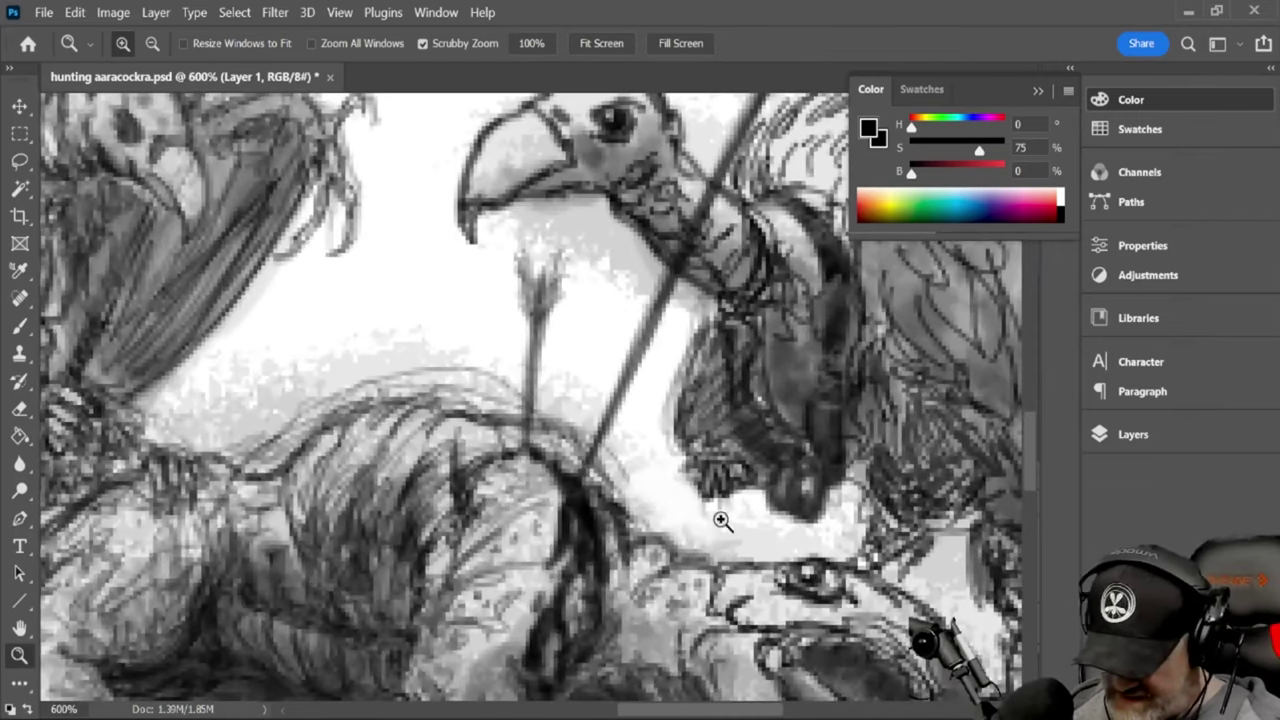
left_click(24, 326)
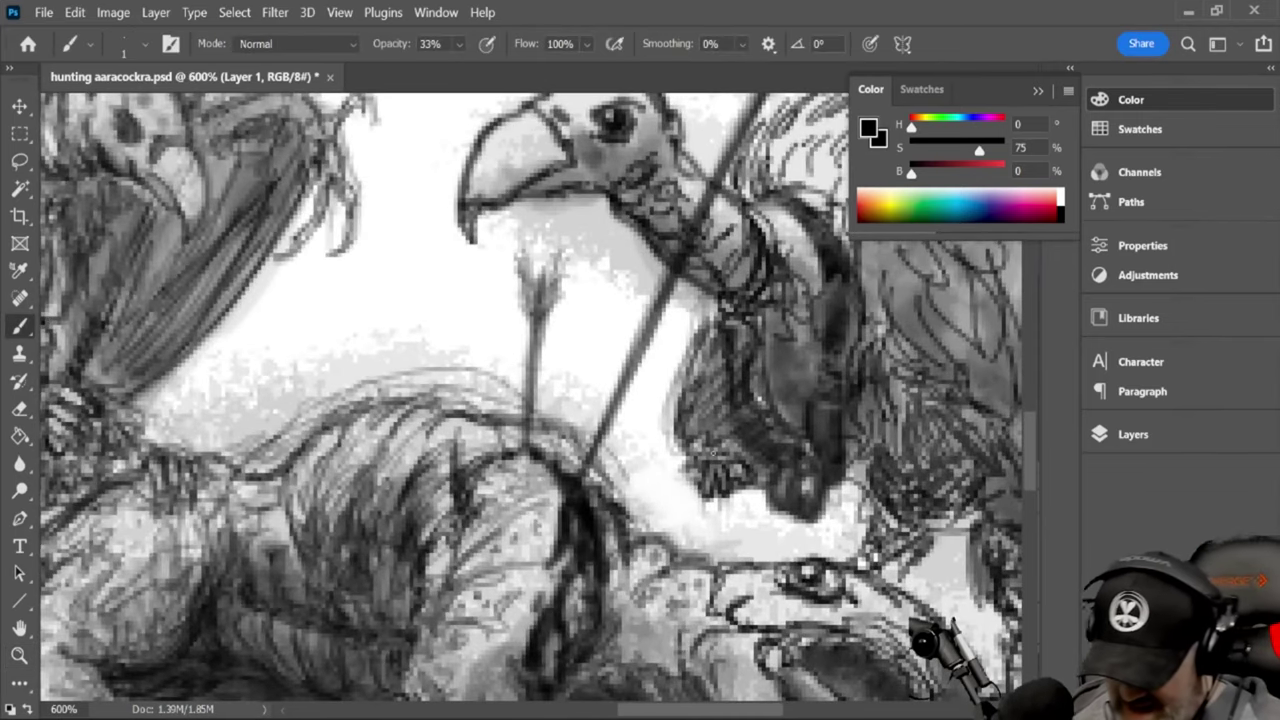
mouse_move(698, 484)
left_mouse_down()
mouse_move(714, 543)
mouse_move(736, 562)
mouse_move(697, 475)
mouse_move(715, 542)
mouse_move(737, 561)
mouse_move(712, 522)
mouse_move(740, 560)
left_mouse_up()
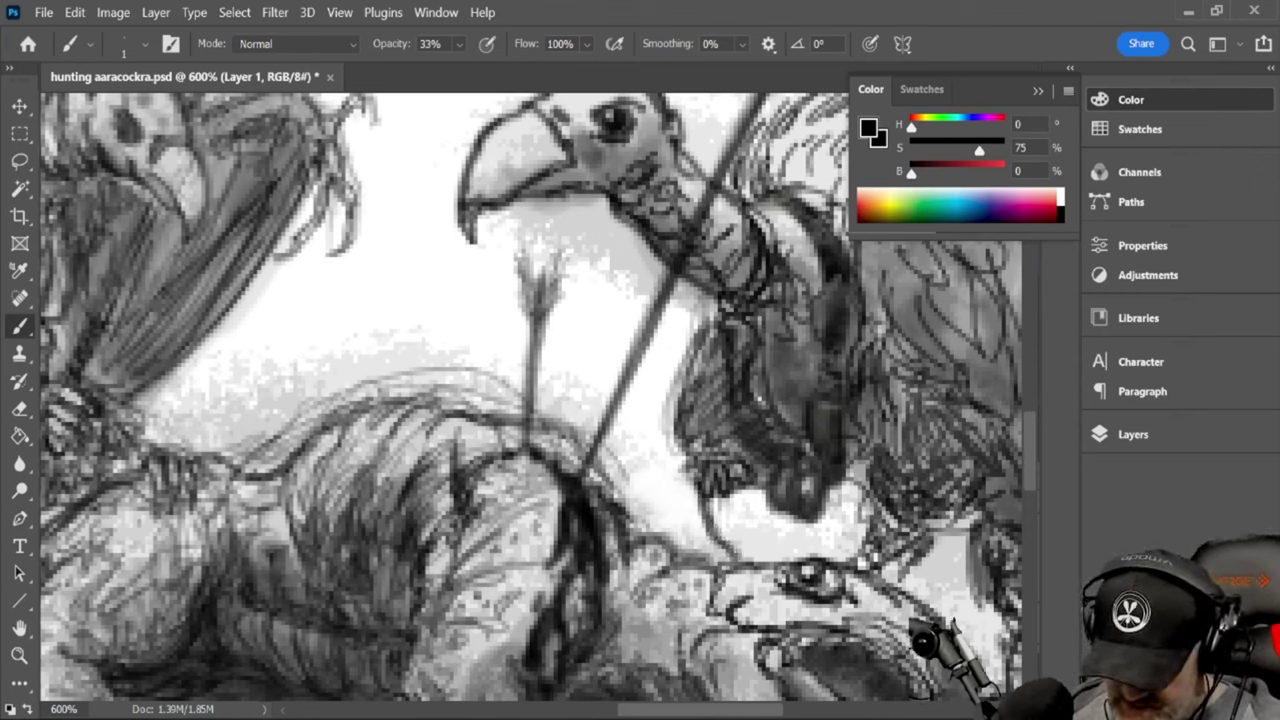
mouse_move(700, 490)
left_mouse_down()
mouse_move(693, 521)
mouse_move(746, 534)
mouse_move(728, 528)
mouse_move(760, 526)
mouse_move(752, 518)
left_mouse_up()
mouse_move(736, 490)
left_mouse_down()
mouse_move(762, 554)
mouse_move(716, 488)
mouse_move(692, 520)
mouse_move(736, 538)
left_mouse_up()
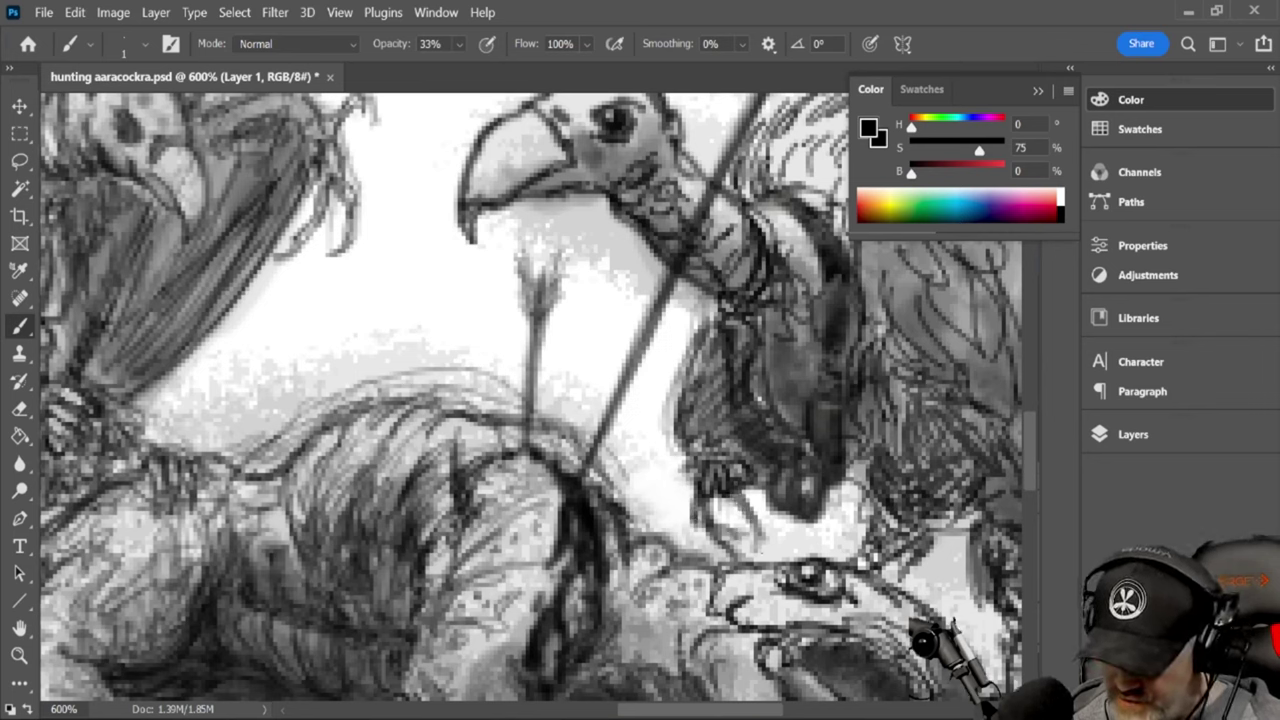
Sketch and darken tail feathers behind the crouching aarakocra's folded wing and touch up its lower body with a 3 px brush
left_click(19, 655)
left_click(569, 461, "alt")
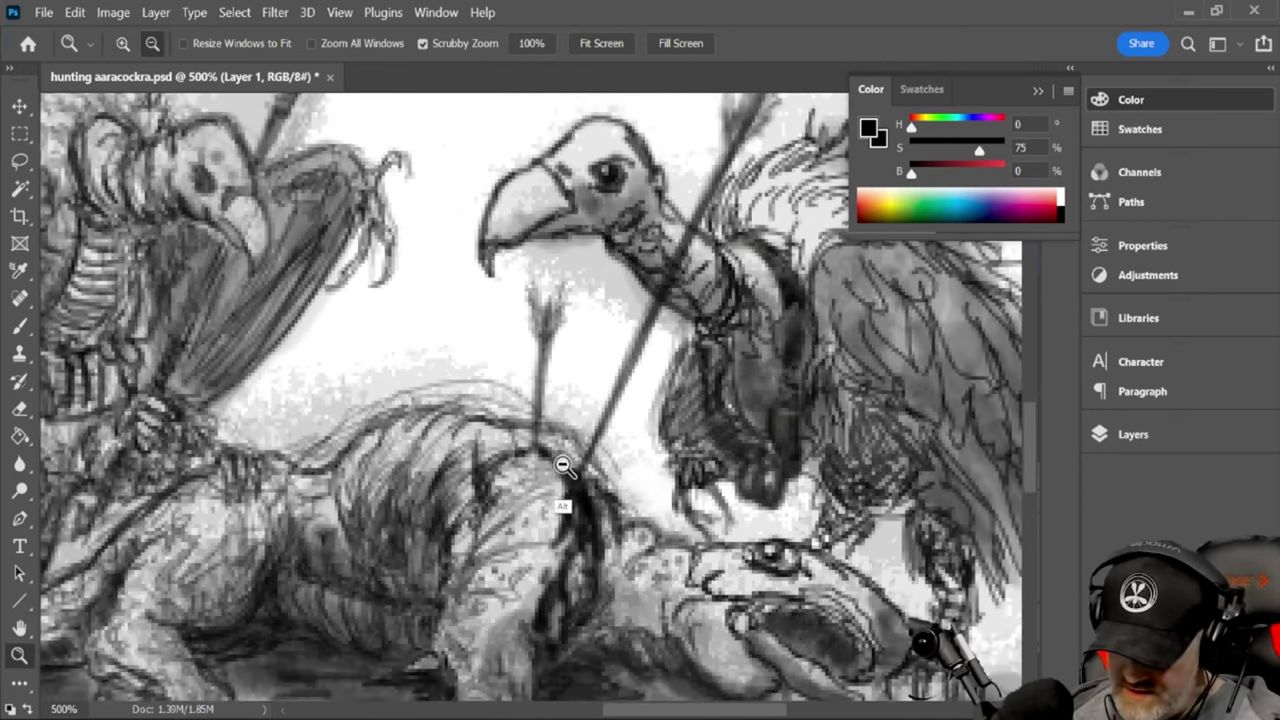
left_click(569, 462, "alt")
left_click(568, 463, "alt")
left_click(567, 464, "alt")
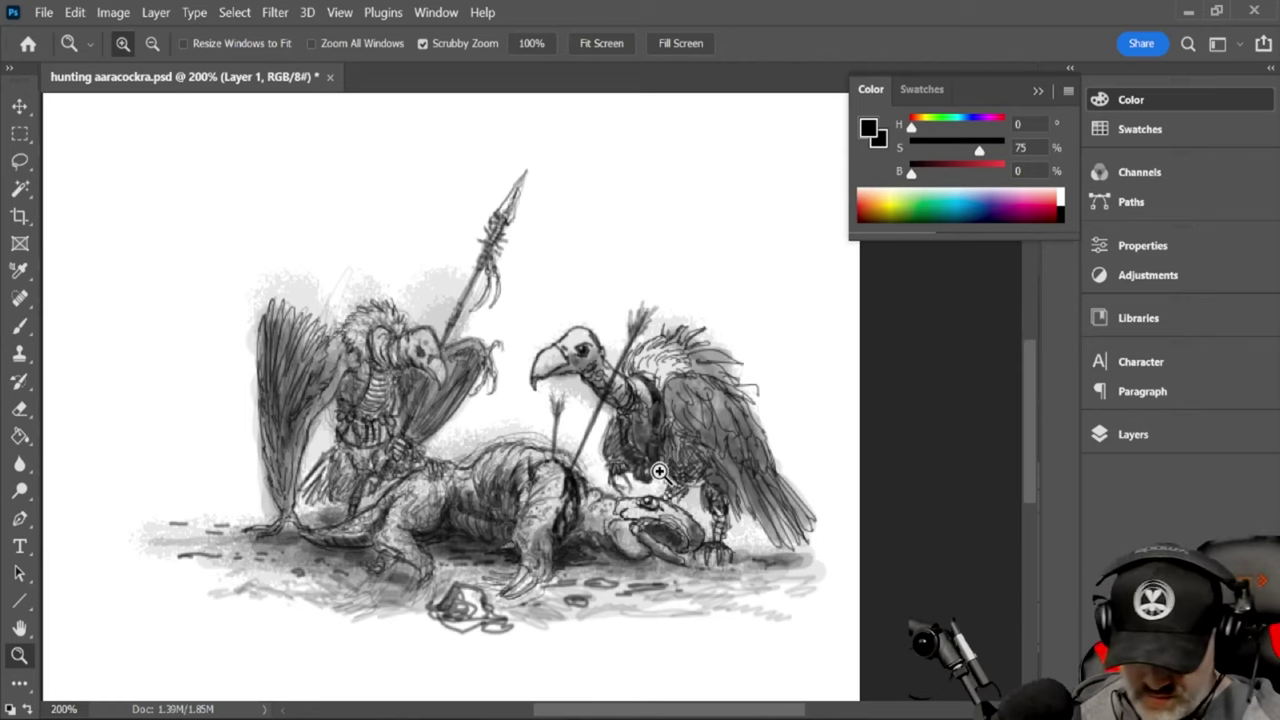
left_click(20, 326)
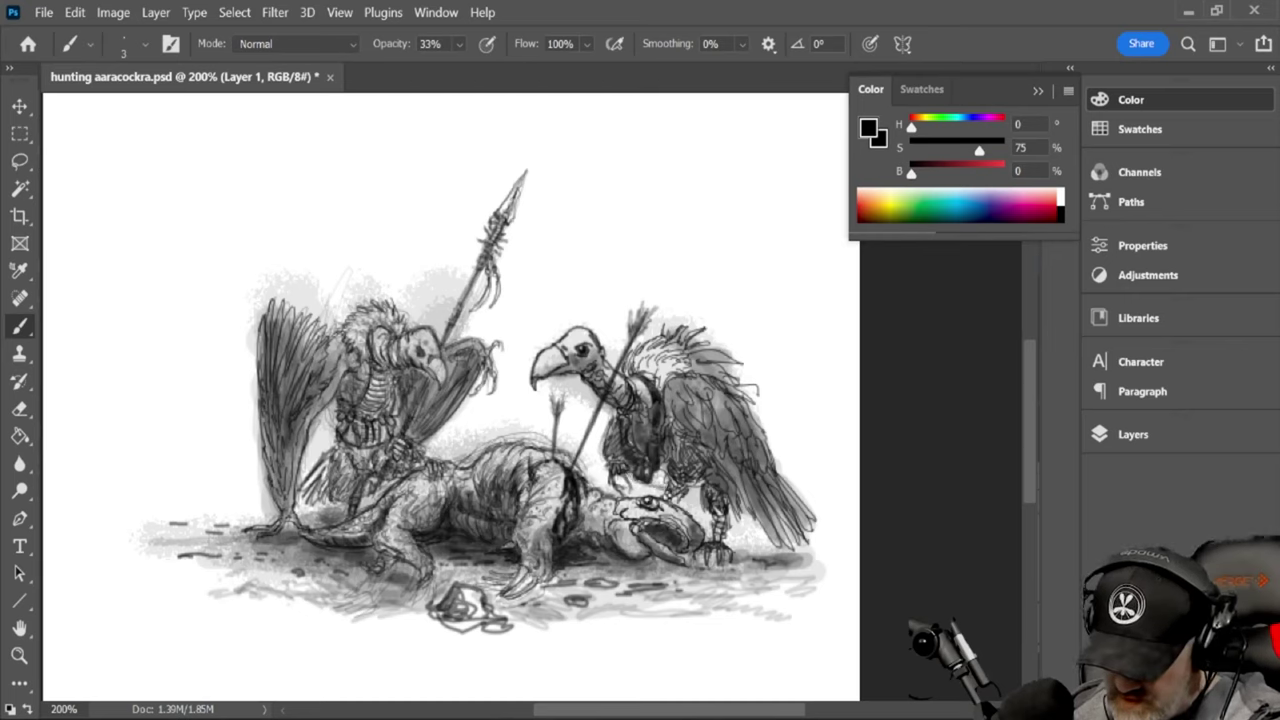
left_click_drag(685, 496, 708, 491)
mouse_move(786, 488)
left_mouse_down()
mouse_move(830, 466)
mouse_move(794, 458)
left_mouse_up()
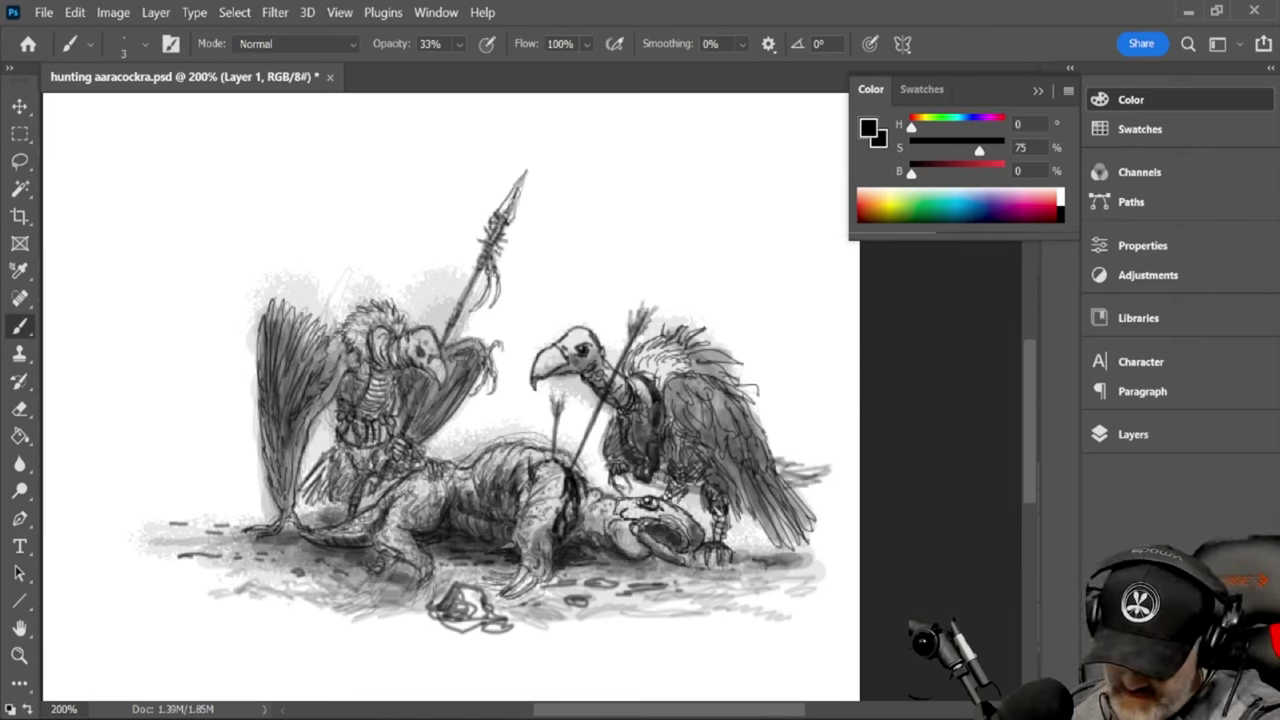
left_click_drag(652, 486, 670, 478)
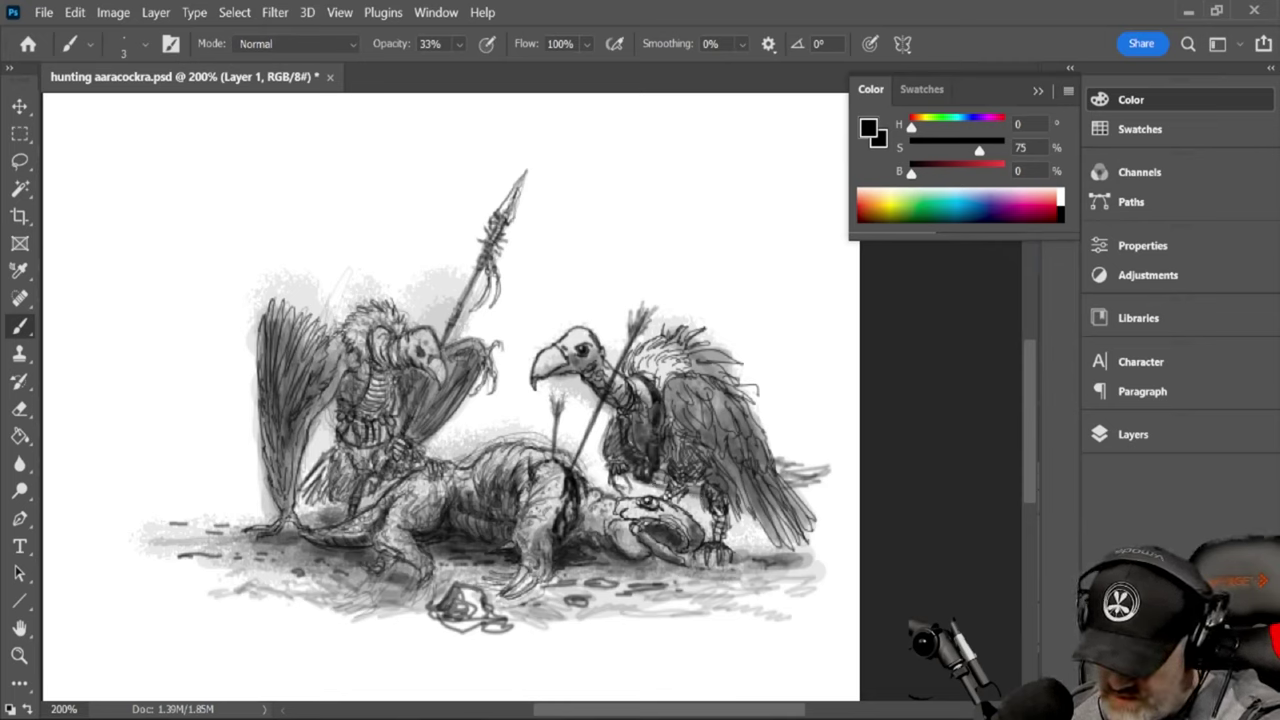
left_click_drag(789, 490, 817, 483)
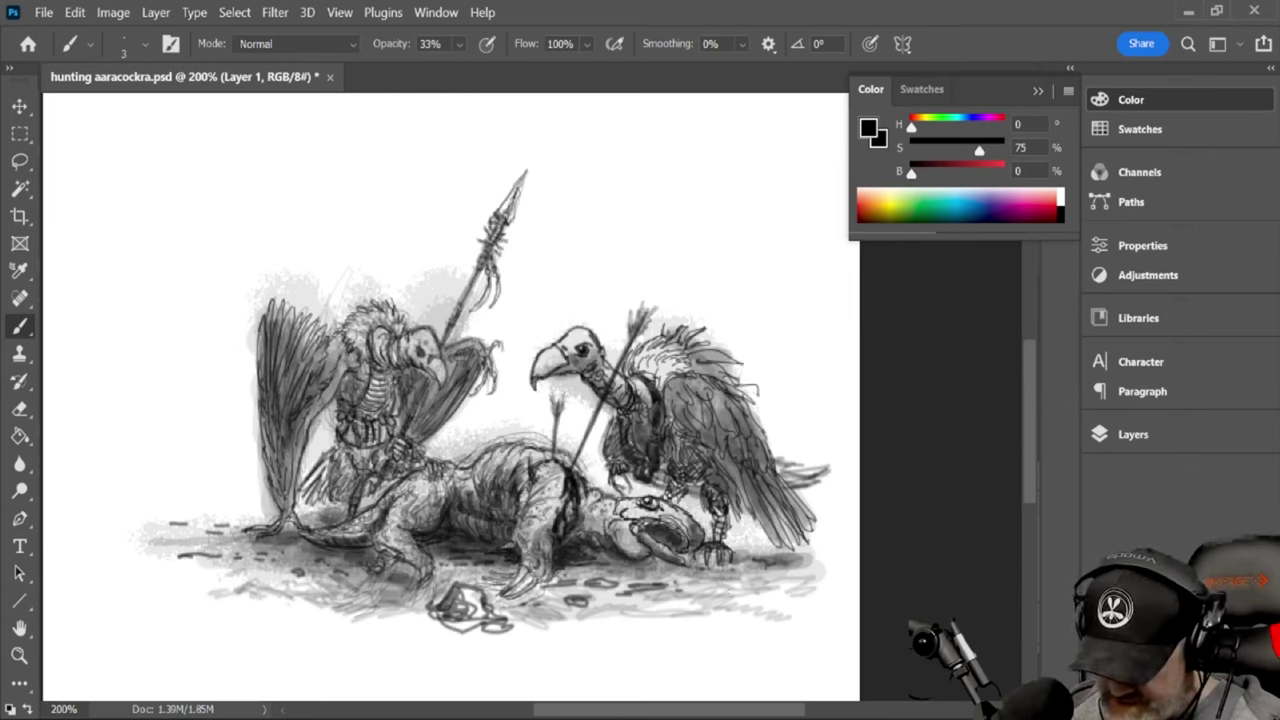
Set the brush to 60% opacity and 1 px and outline a small stone on the ground below the crouching aarakocra
left_click(458, 50)
left_click(498, 68)
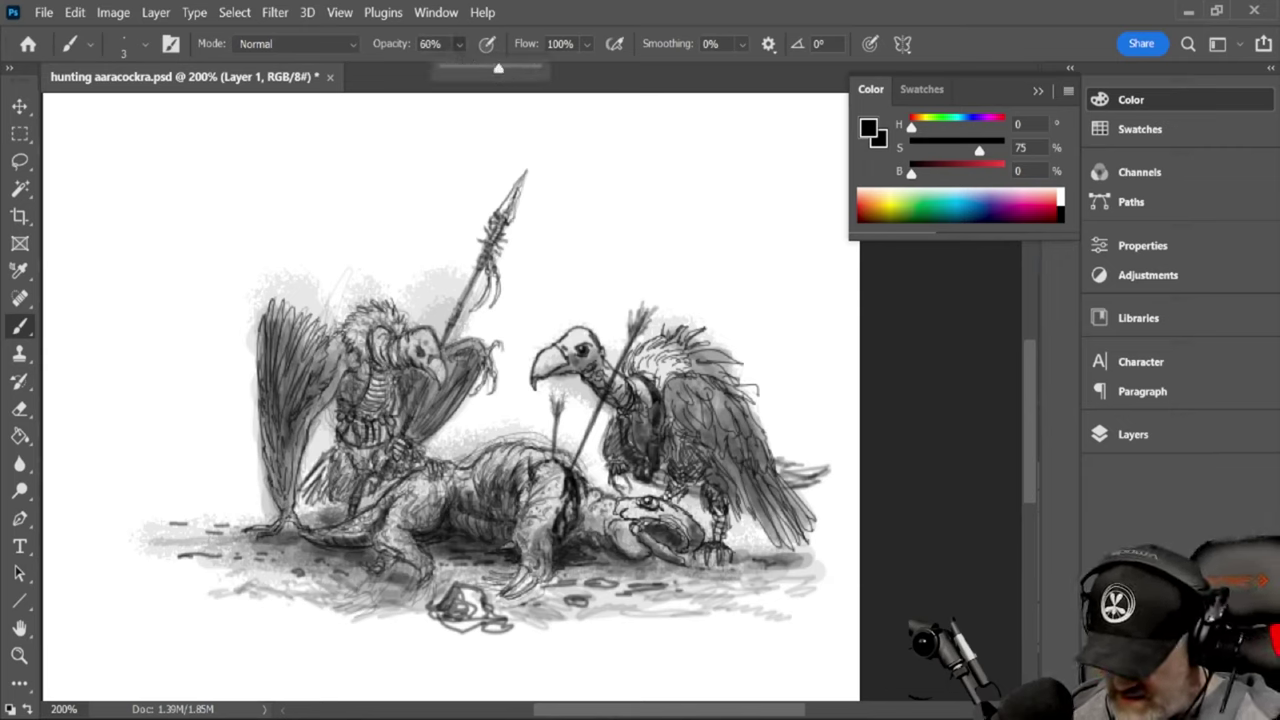
key("[")
key("[")
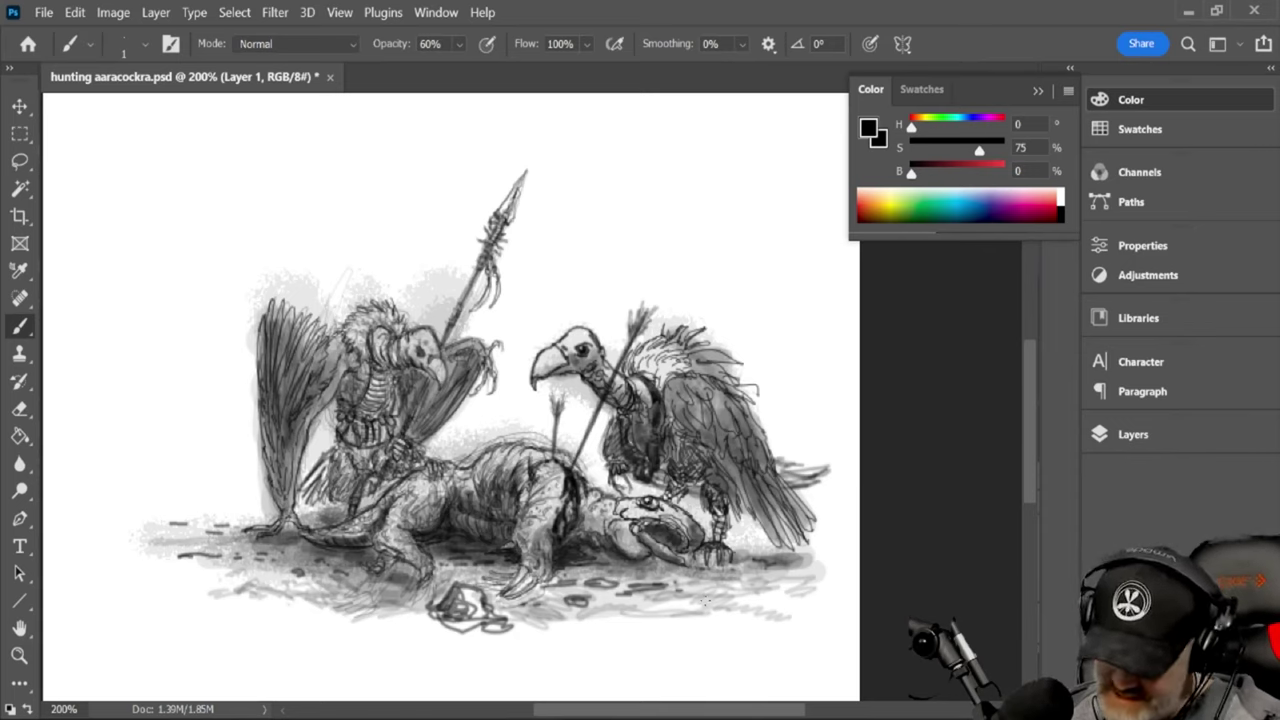
mouse_move(705, 589)
left_mouse_down()
mouse_move(719, 587)
mouse_move(716, 606)
mouse_move(738, 586)
mouse_move(718, 604)
mouse_move(700, 592)
left_mouse_up()
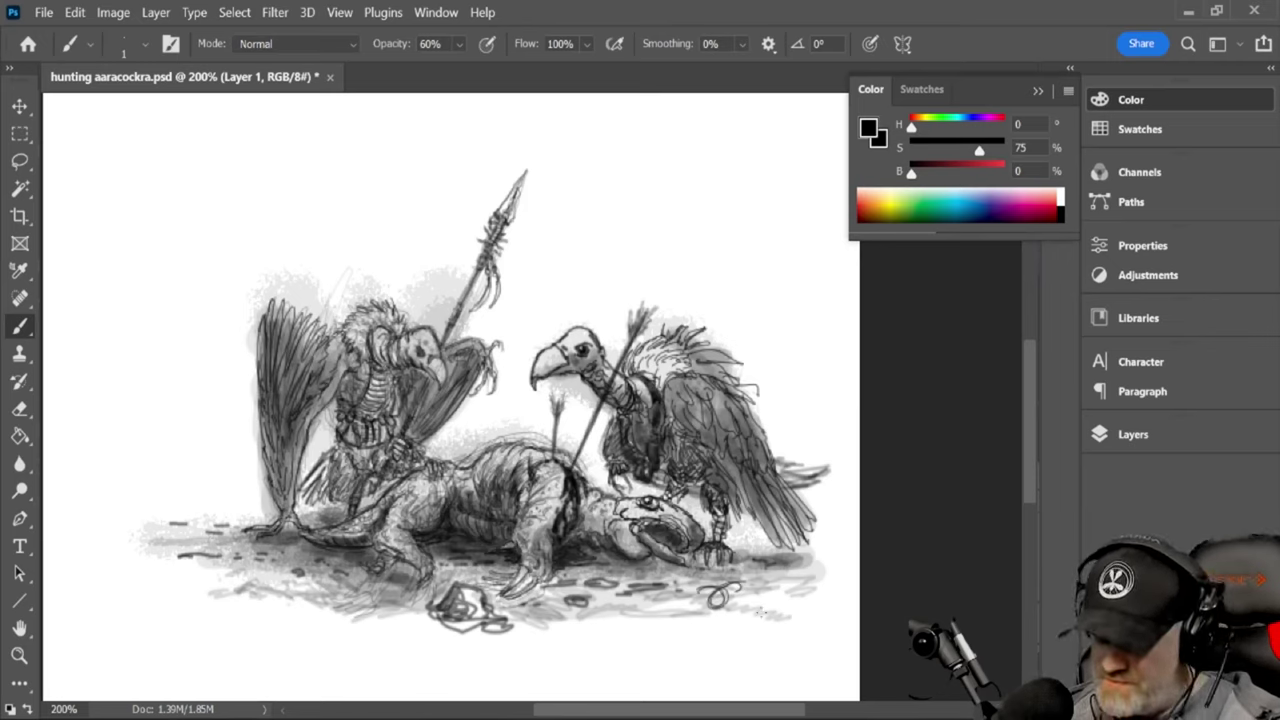